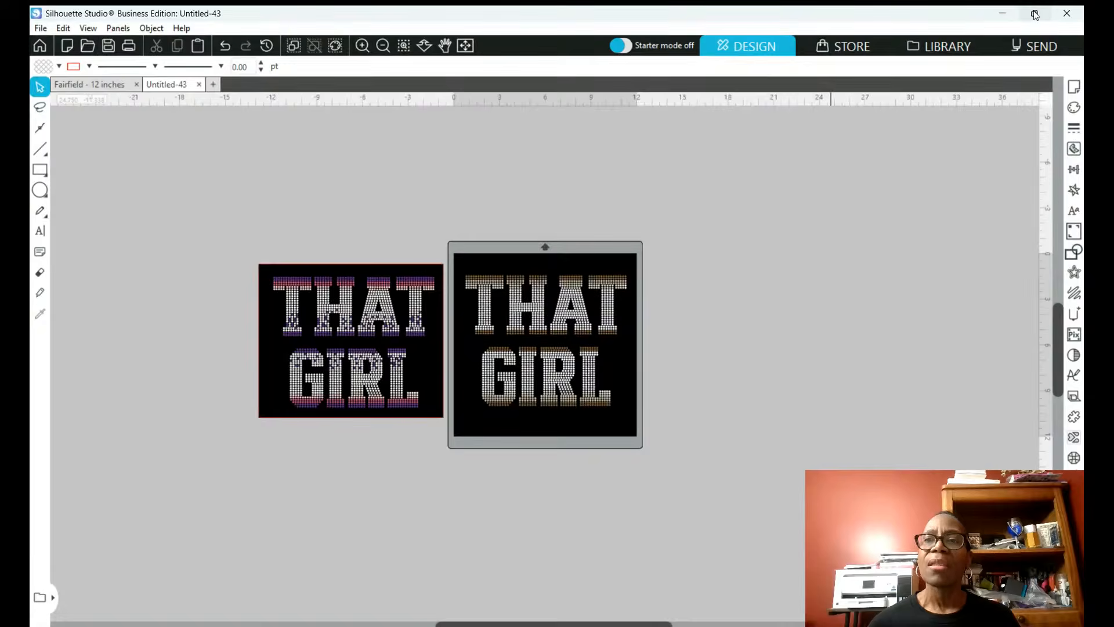
Reduce the window from full screen and create a new blank design document with the page setup options closed
left_click(1035, 15)
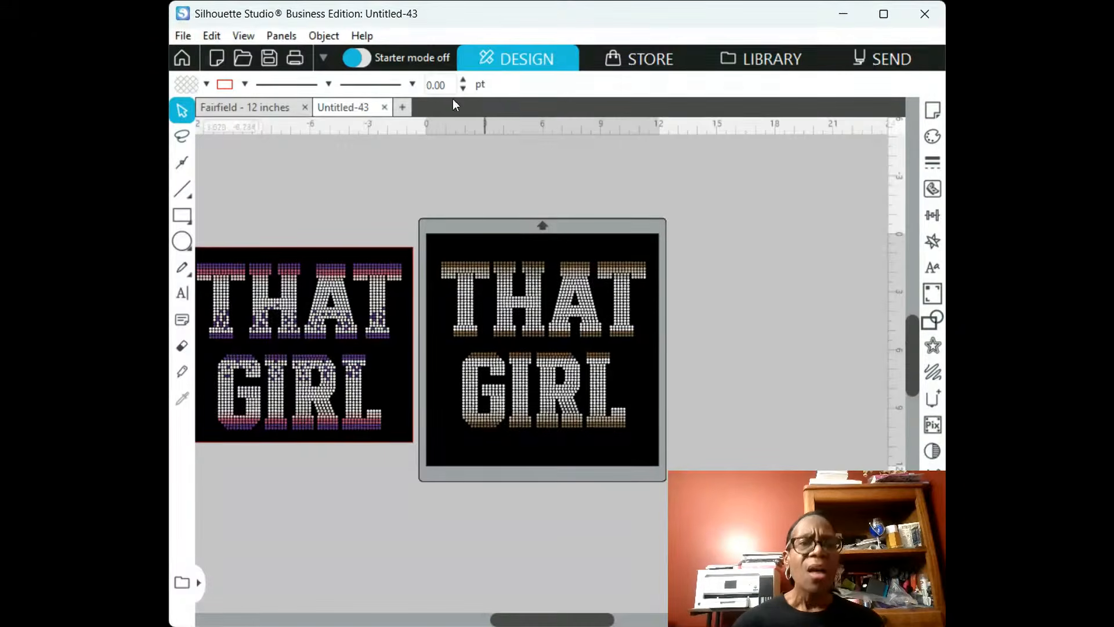
left_click(402, 108)
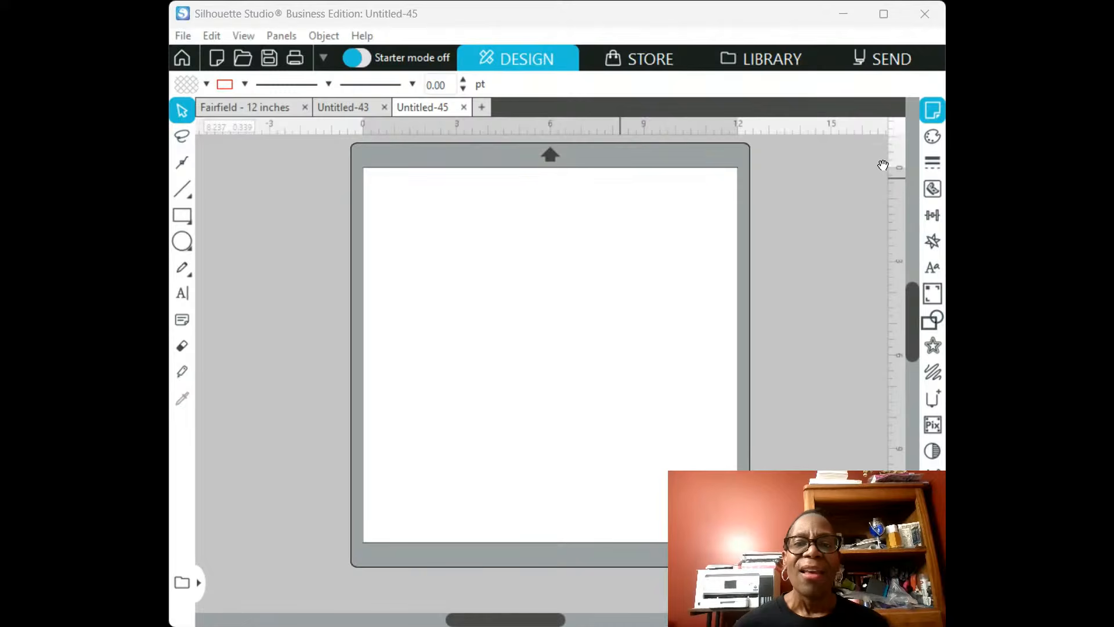
left_click(978, 166)
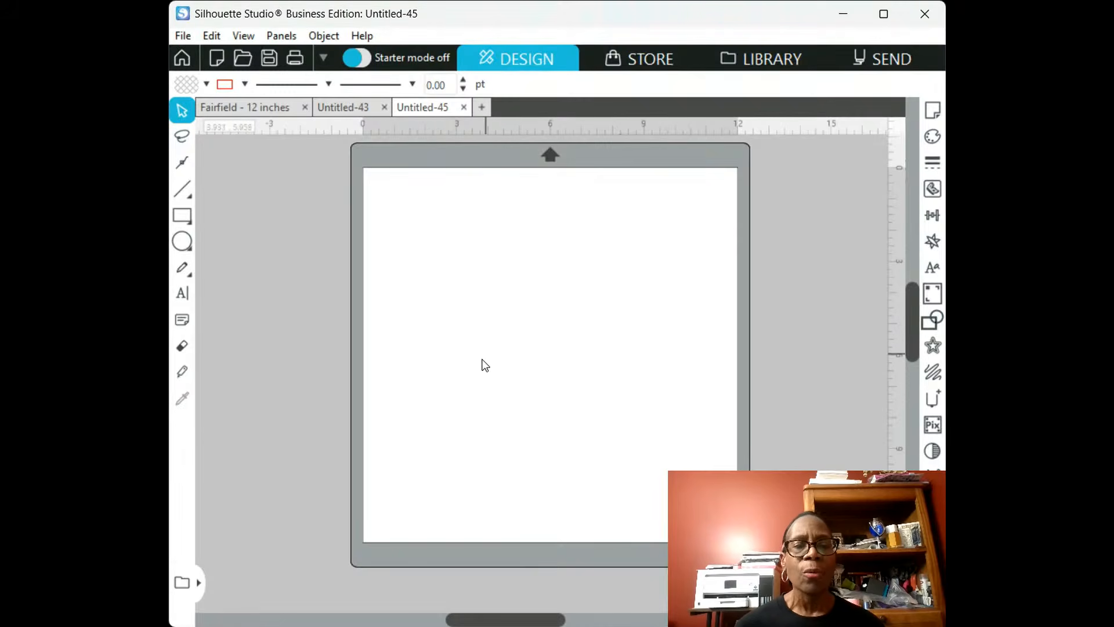
Add a two-line text object reading "THAT" above "GIRL" on the blank page
left_click(182, 294)
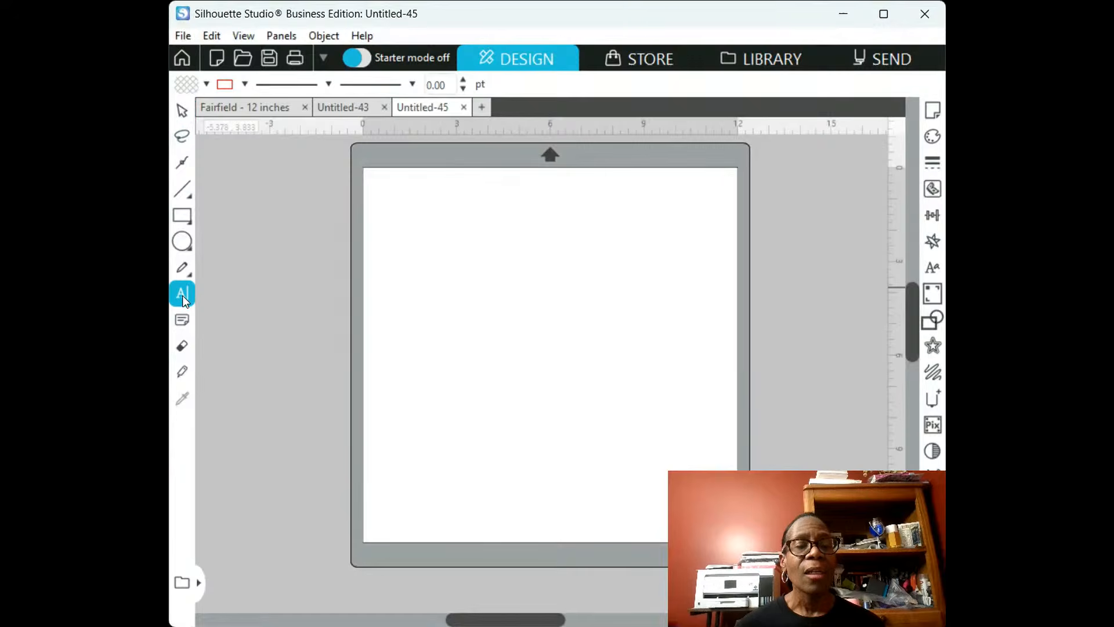
left_click(438, 307)
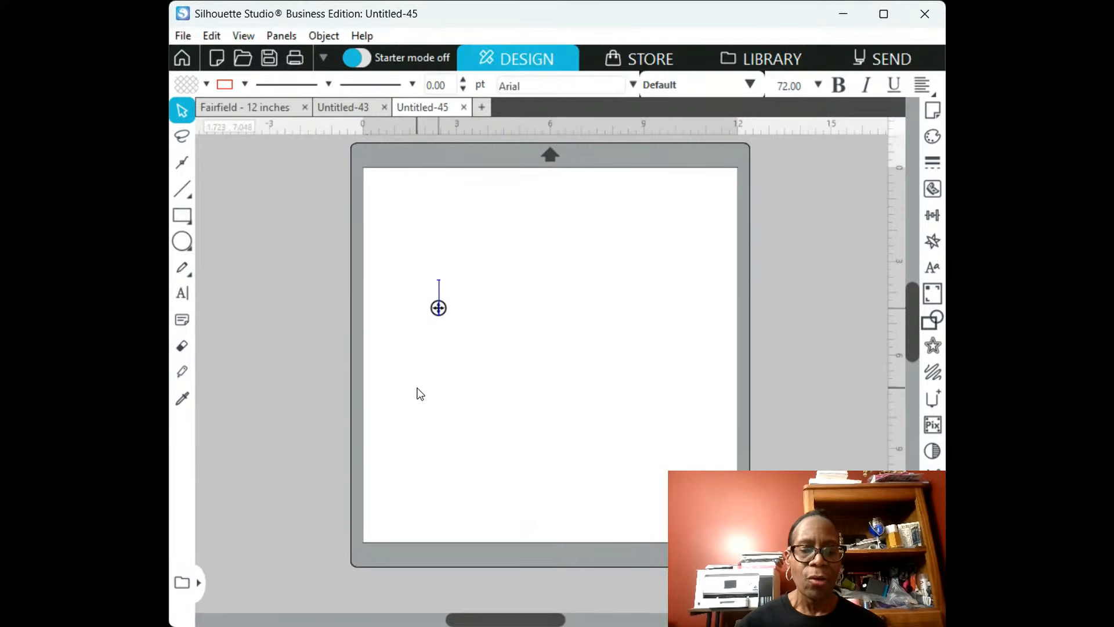
type("THAT")
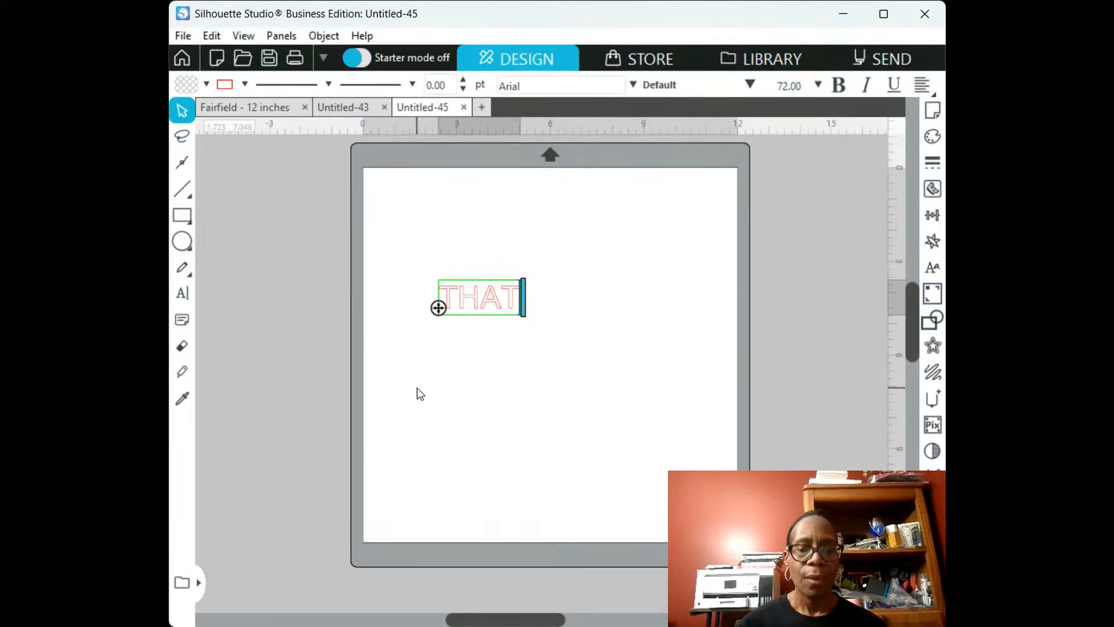
key("Return")
type("GIRL")
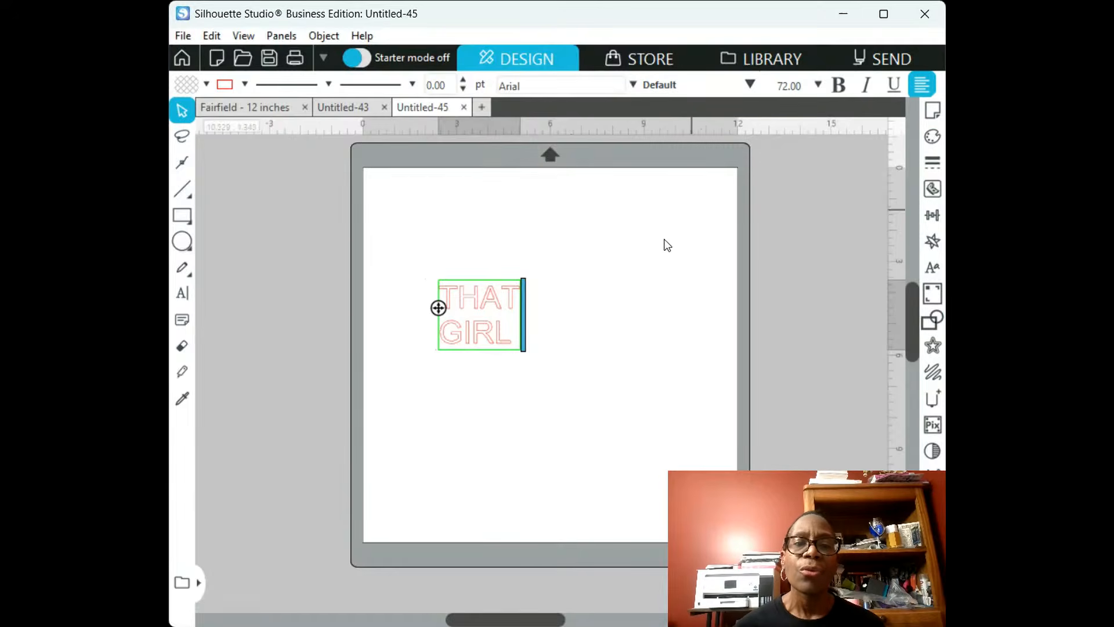
left_click(638, 293)
Scale the THAT GIRL text proportionally to about 8.55 in wide by 7.32 in high and position it around the page centre
left_click_drag(477, 336, 522, 340)
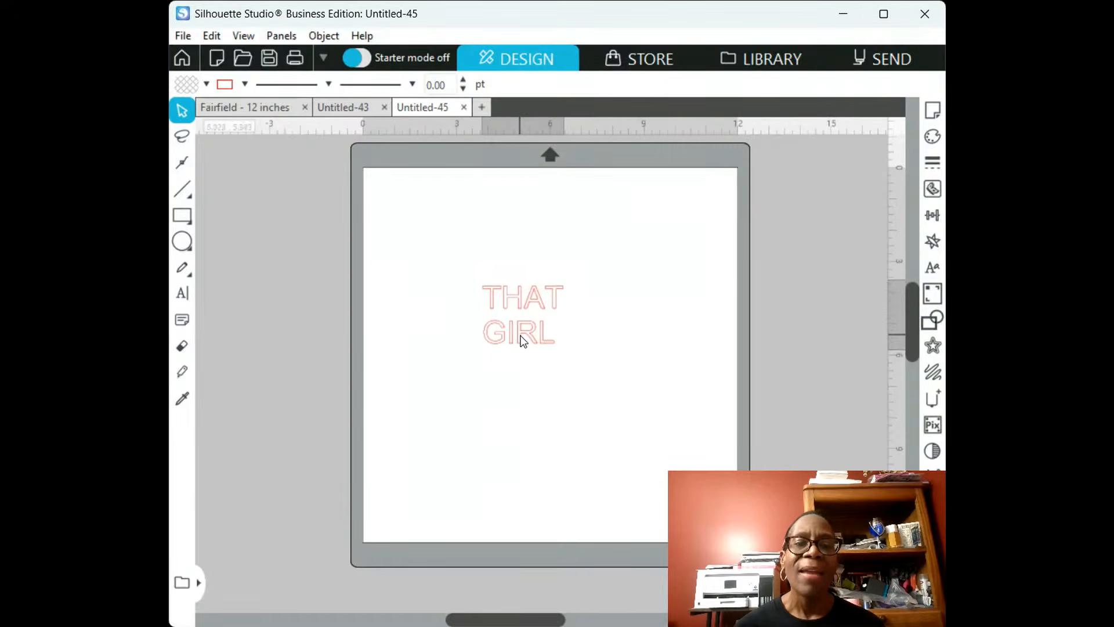
left_click(495, 336)
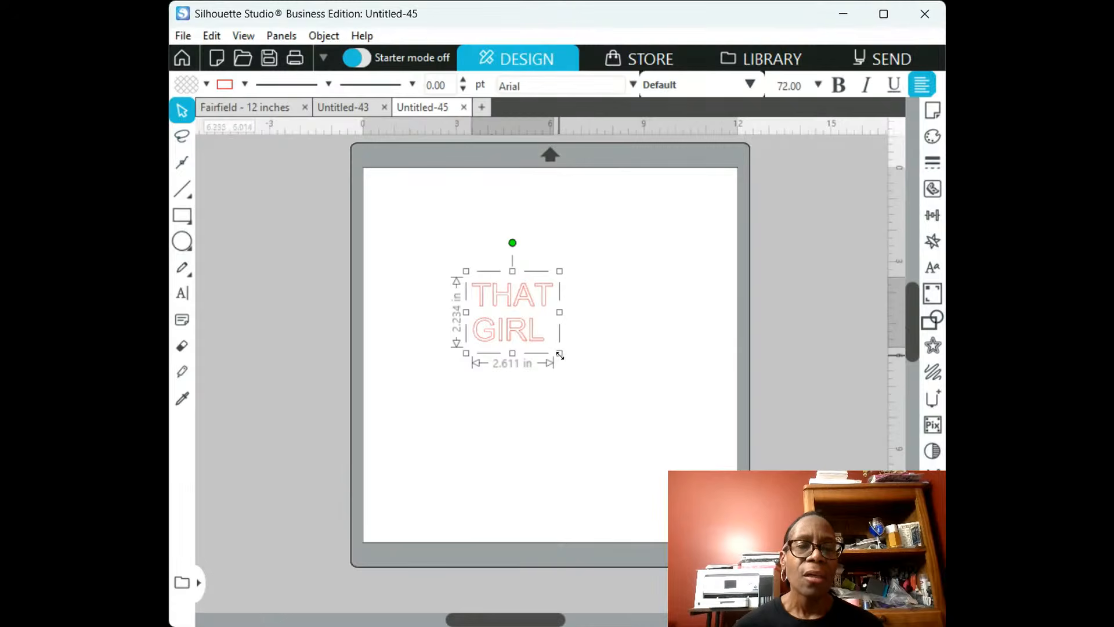
left_click_drag(560, 354, 739, 507)
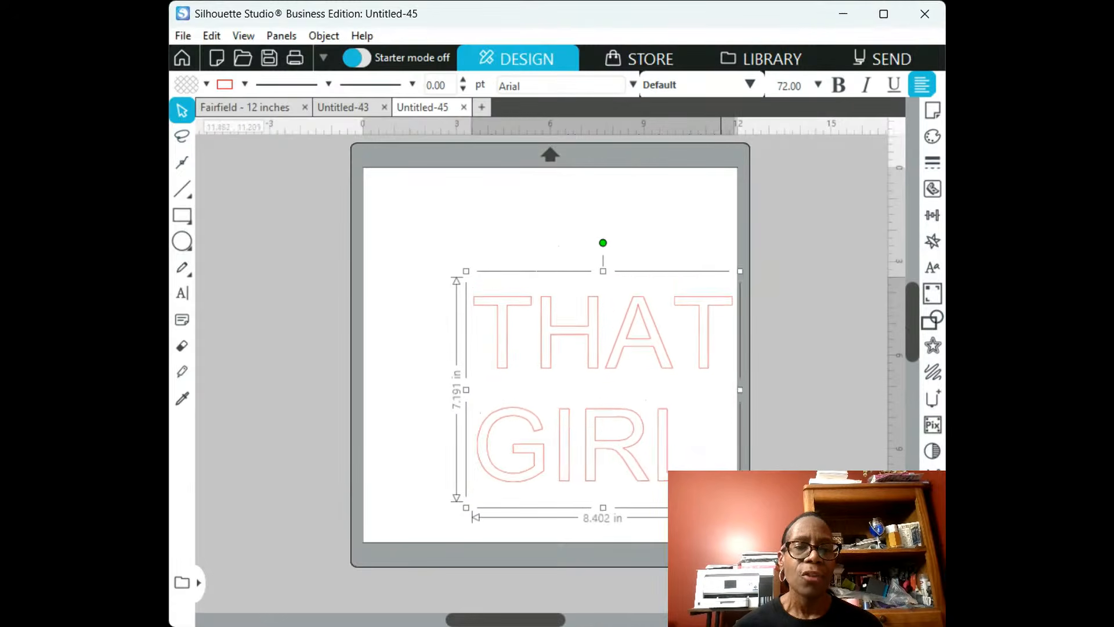
left_click_drag(662, 472, 614, 423)
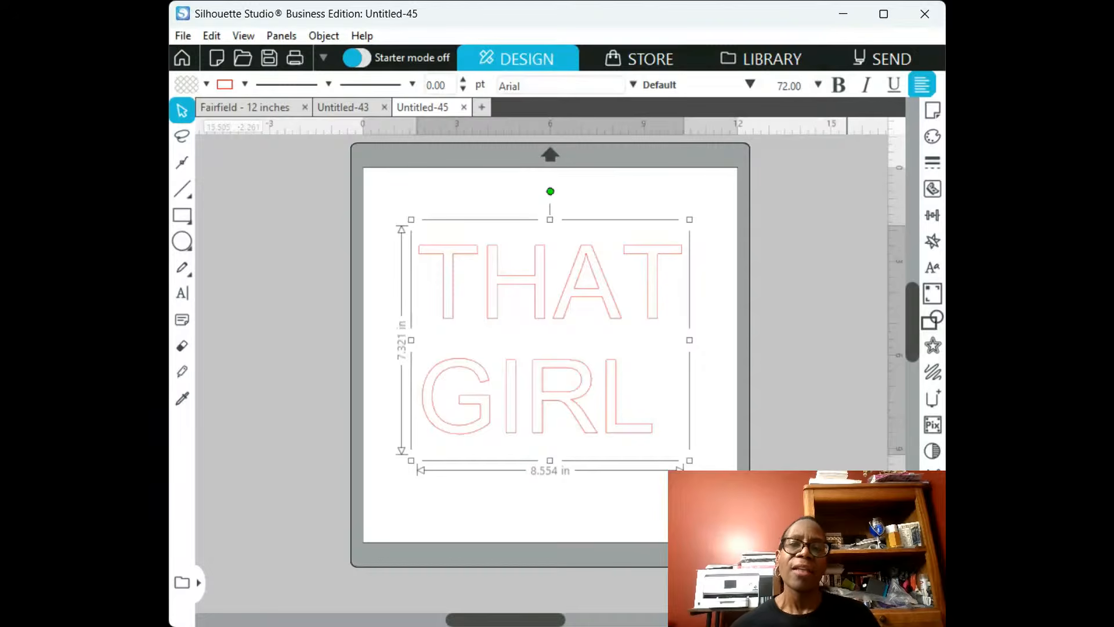
Centre-align the two text lines and enlarge the text to about 9.9 in wide by 8.48 in high, centred on the page
left_click(922, 112)
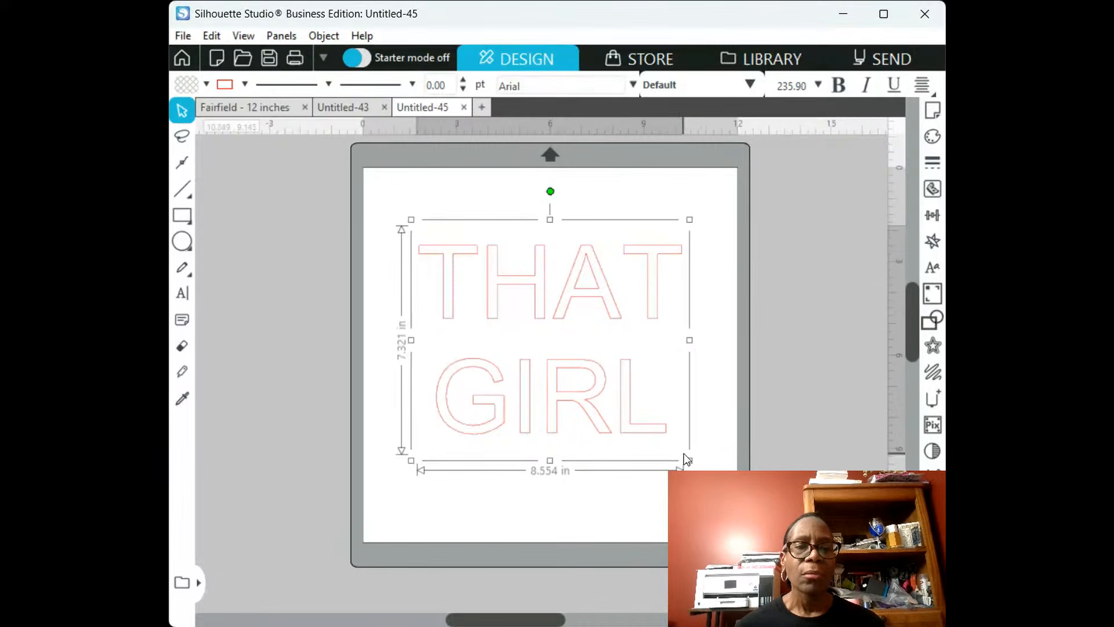
left_click_drag(679, 468, 723, 492)
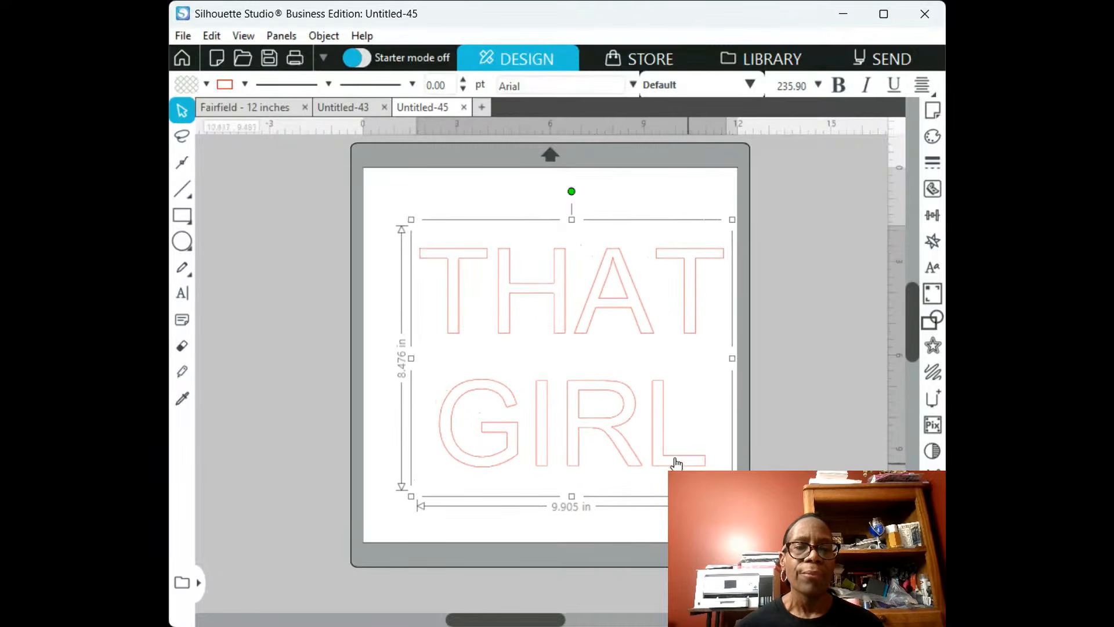
left_click_drag(645, 447, 633, 434)
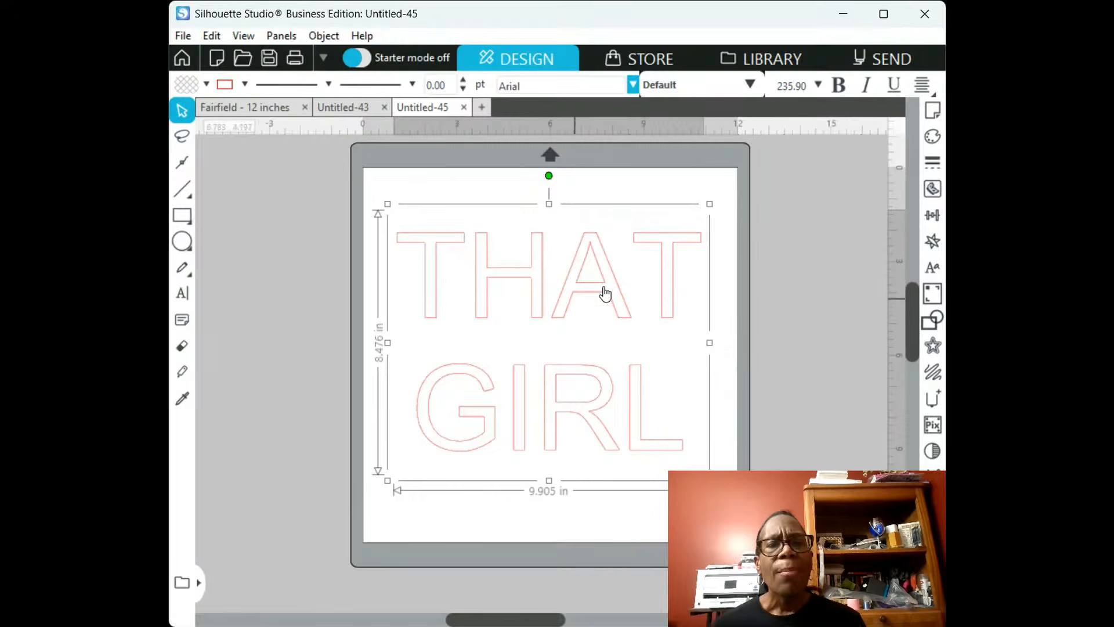
Change the font of the THAT GIRL text from the text style options to University
left_click(933, 268)
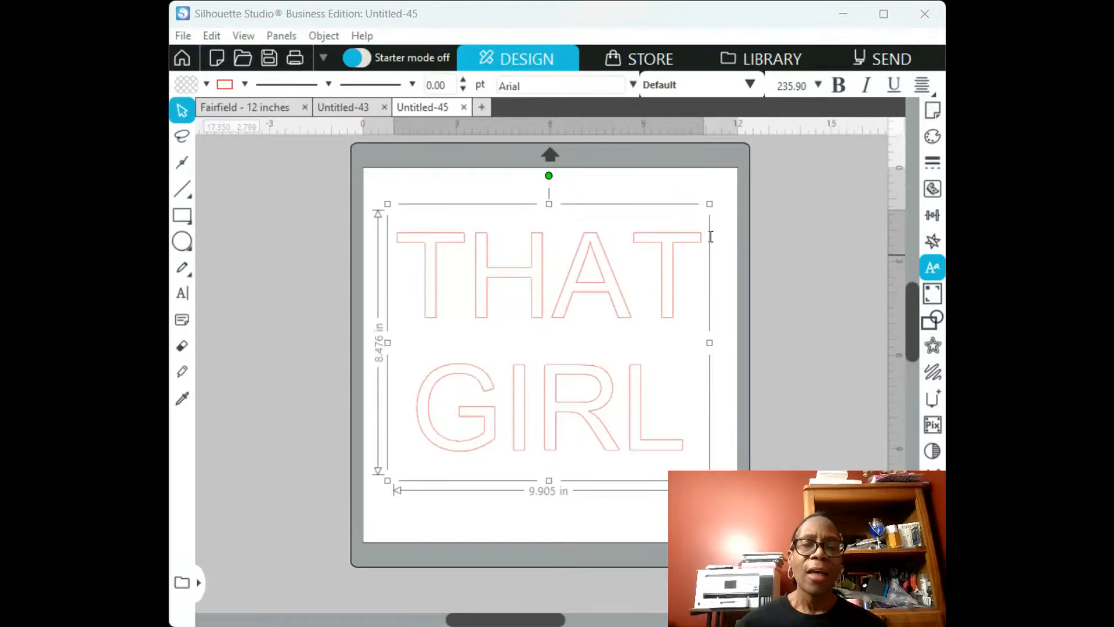
left_click(796, 227)
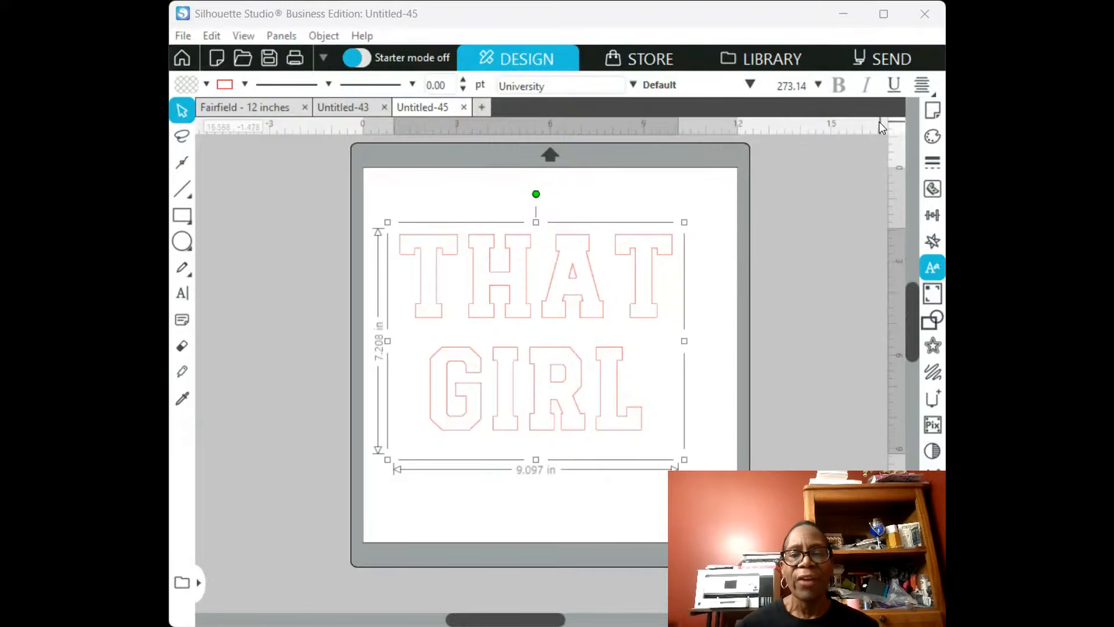
left_click(876, 152)
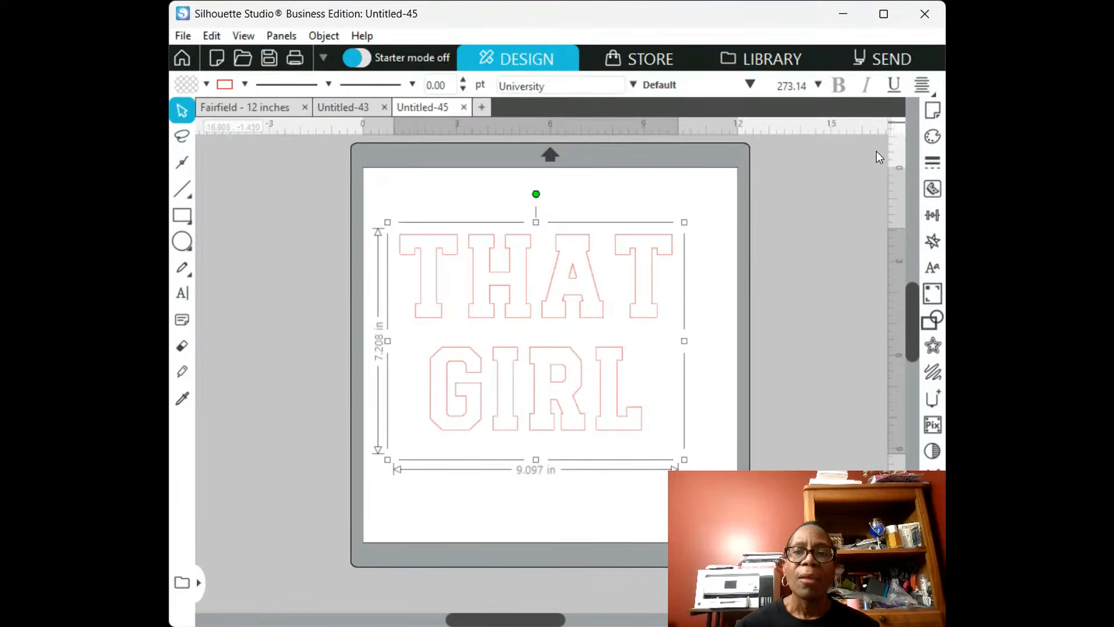
Set the page background color to solid black in the page setup
left_click(934, 110)
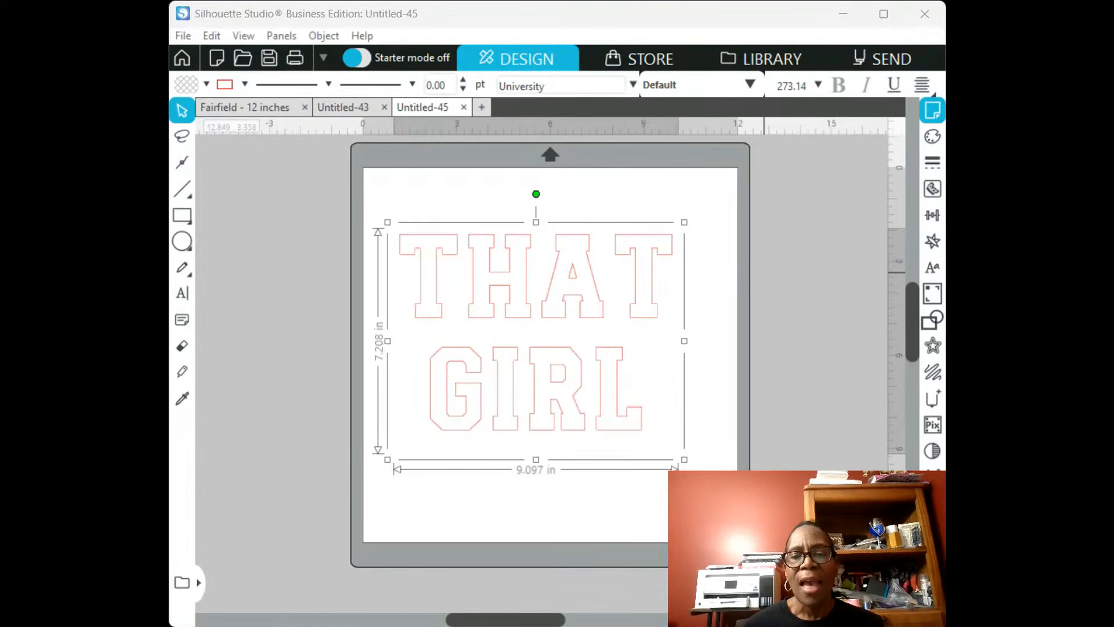
left_click(881, 469)
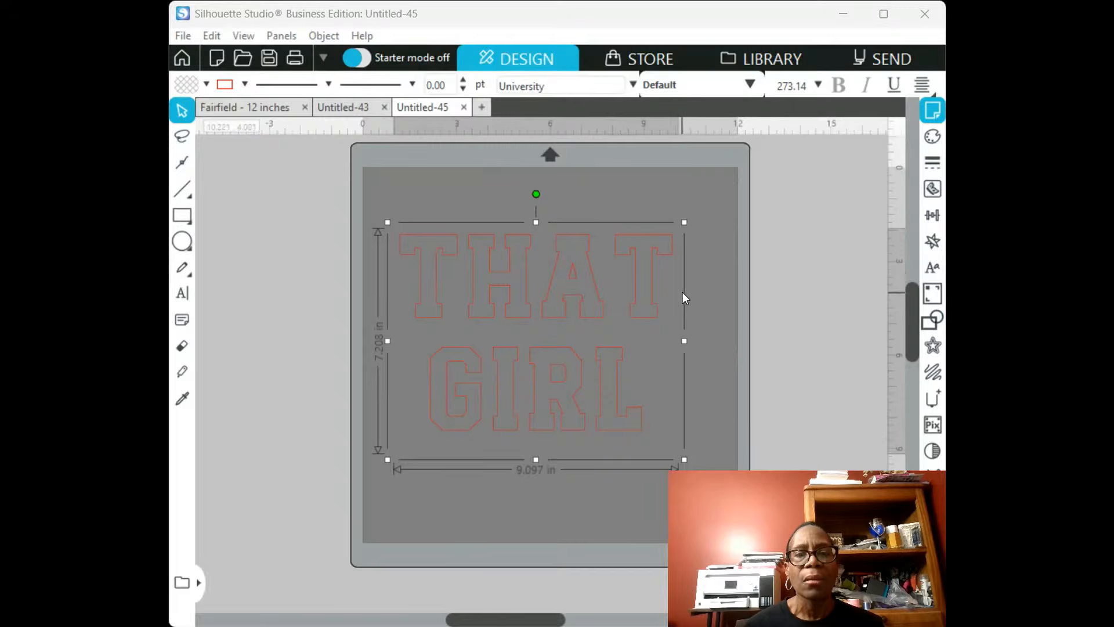
left_click(697, 298)
Move the THAT GIRL text toward the page centre and enlarge it to about 327 pt so it nearly spans the page
mouse_move(651, 305)
left_mouse_down()
mouse_move(679, 296)
mouse_move(669, 305)
left_mouse_up()
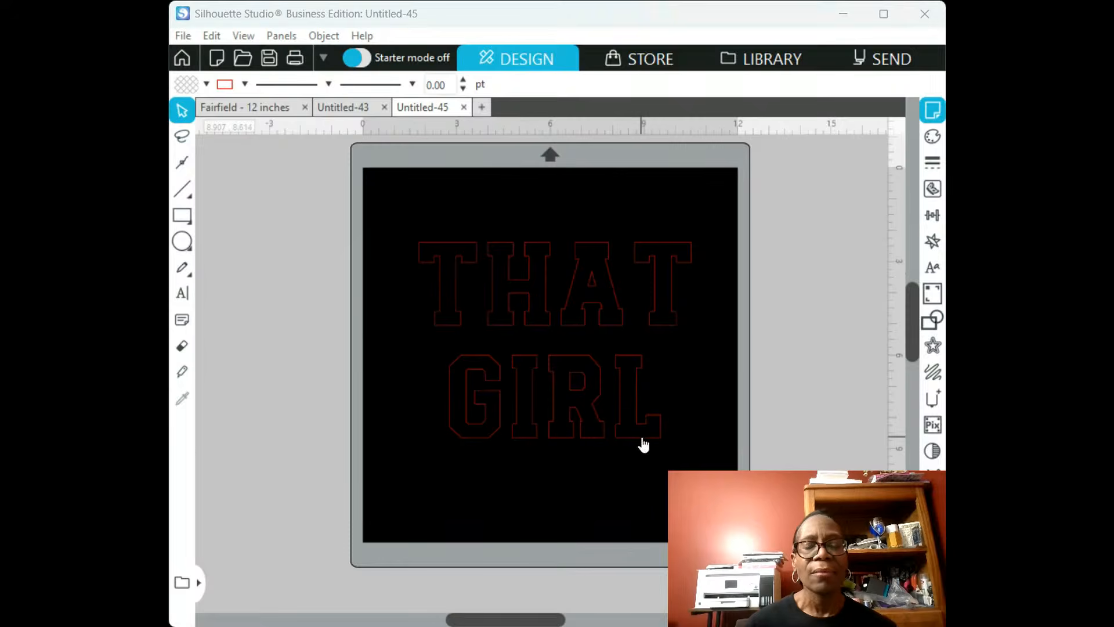
left_click(643, 442)
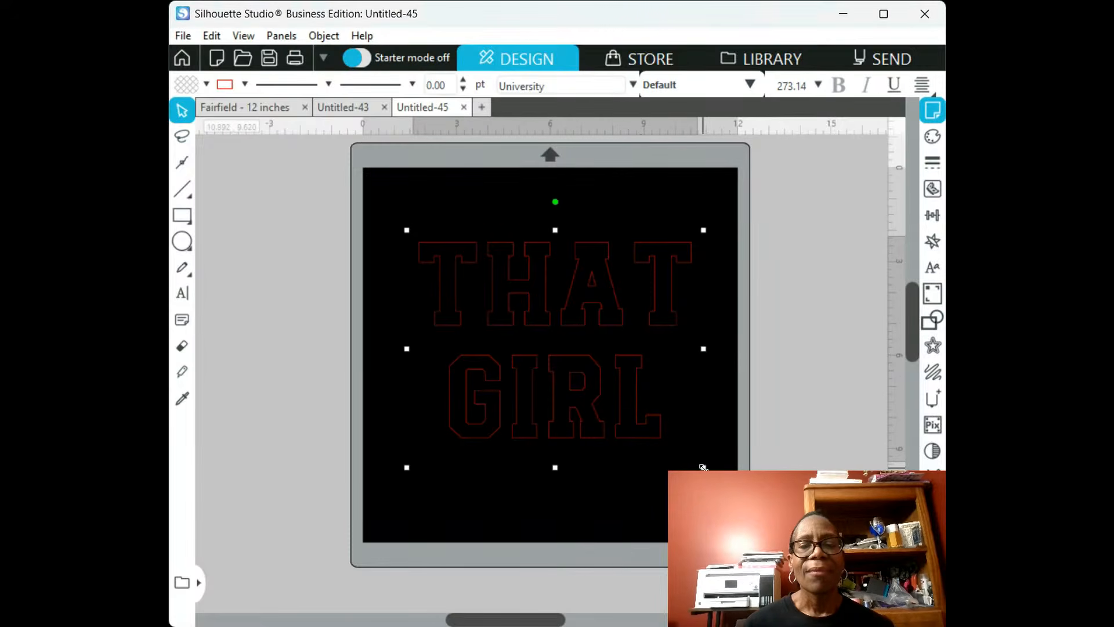
left_click_drag(703, 467, 659, 464)
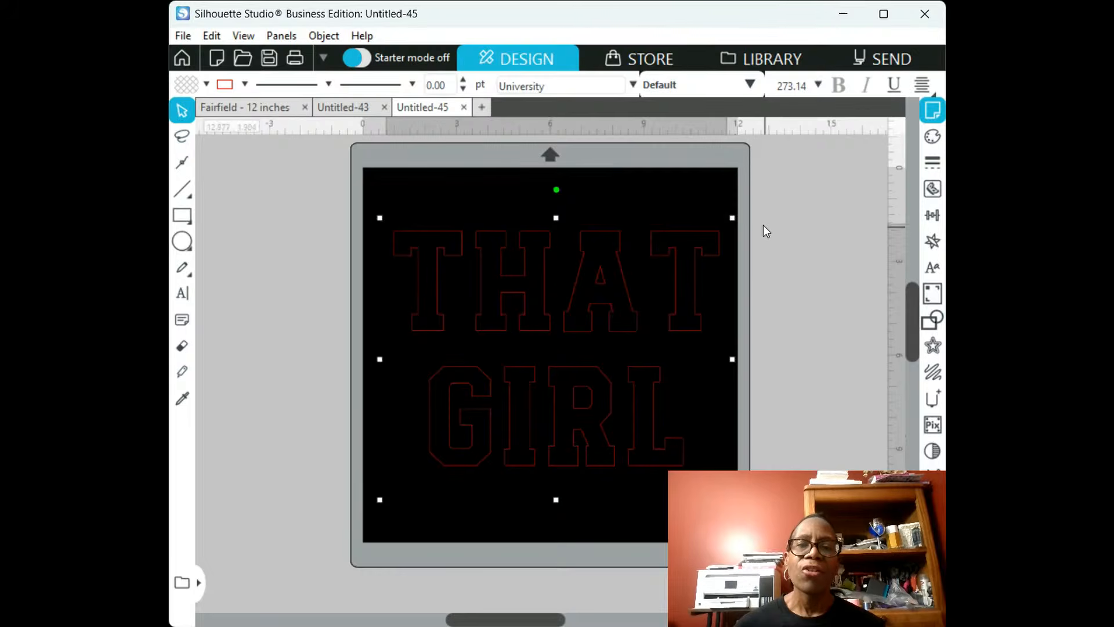
Fill the THAT GIRL lettering with solid white
left_click(764, 208)
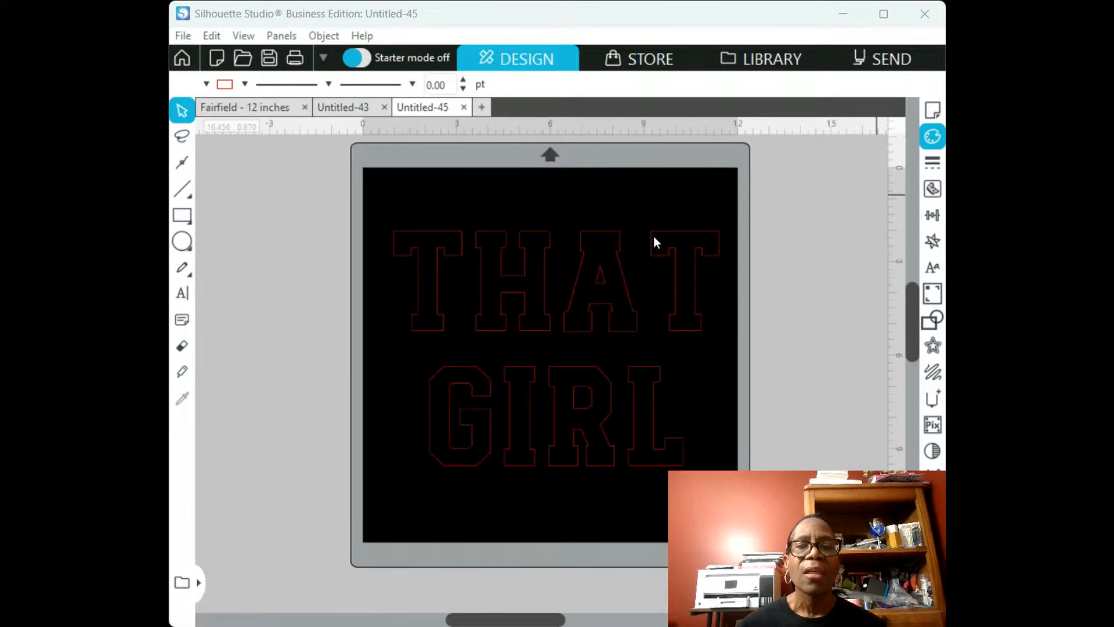
left_click(502, 331)
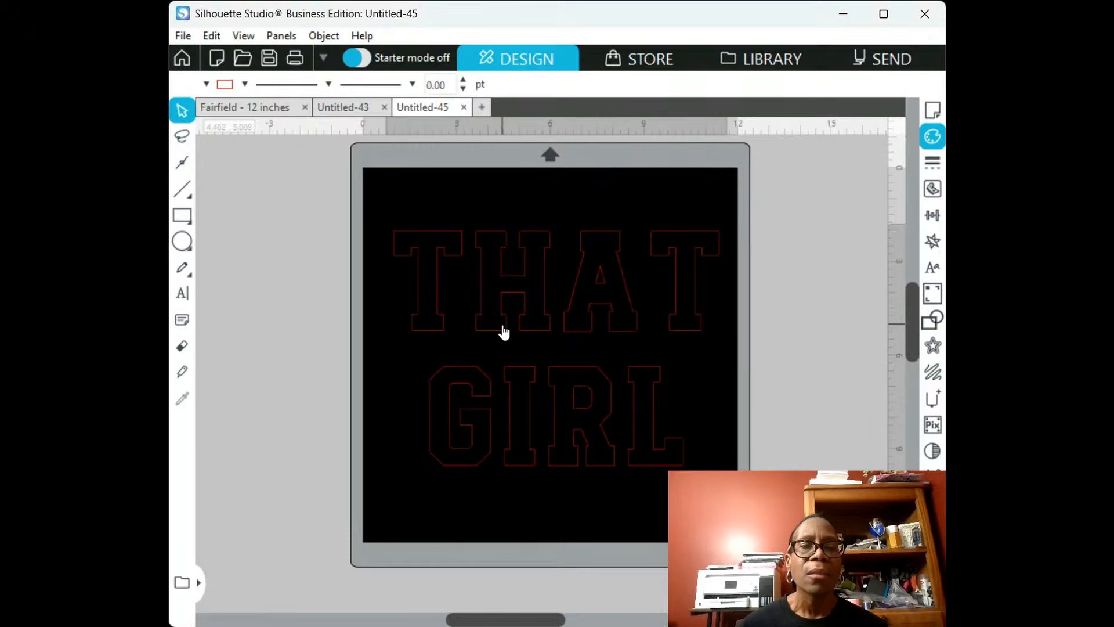
left_click(645, 235)
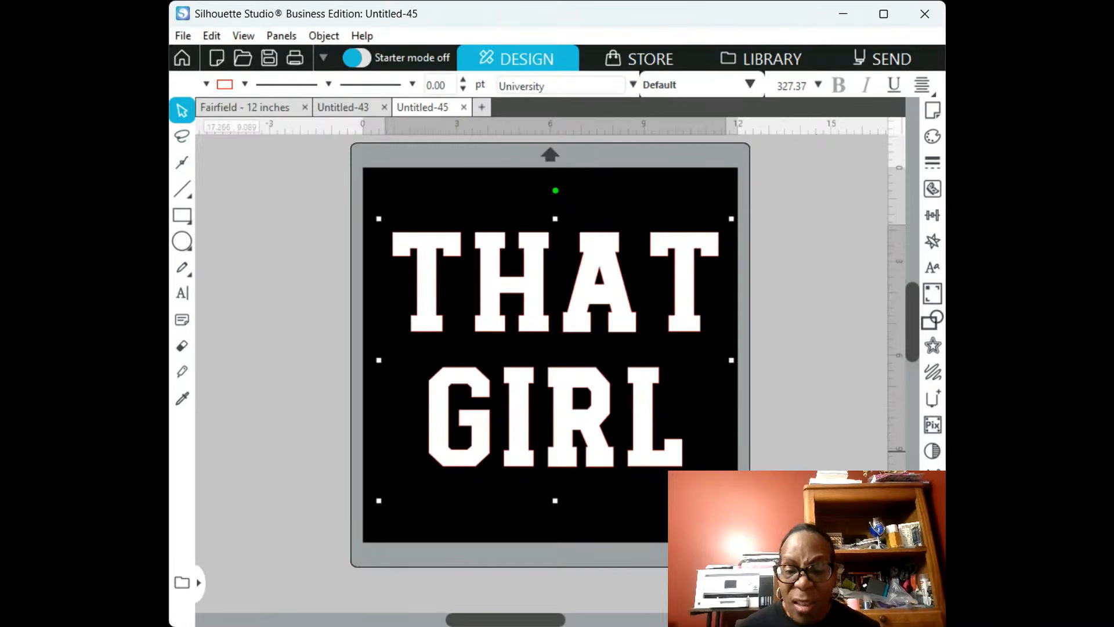
Convert the lettering to rhinestones, trying stones along the letter edges before filling the letters with rows that follow their contours
left_click(932, 613)
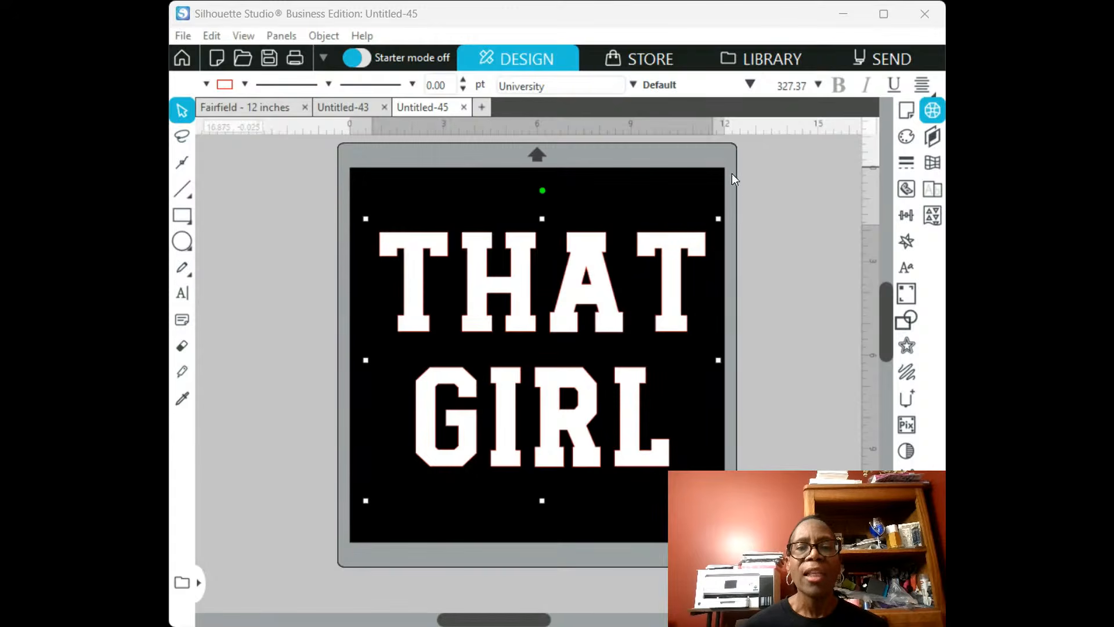
left_click(711, 250)
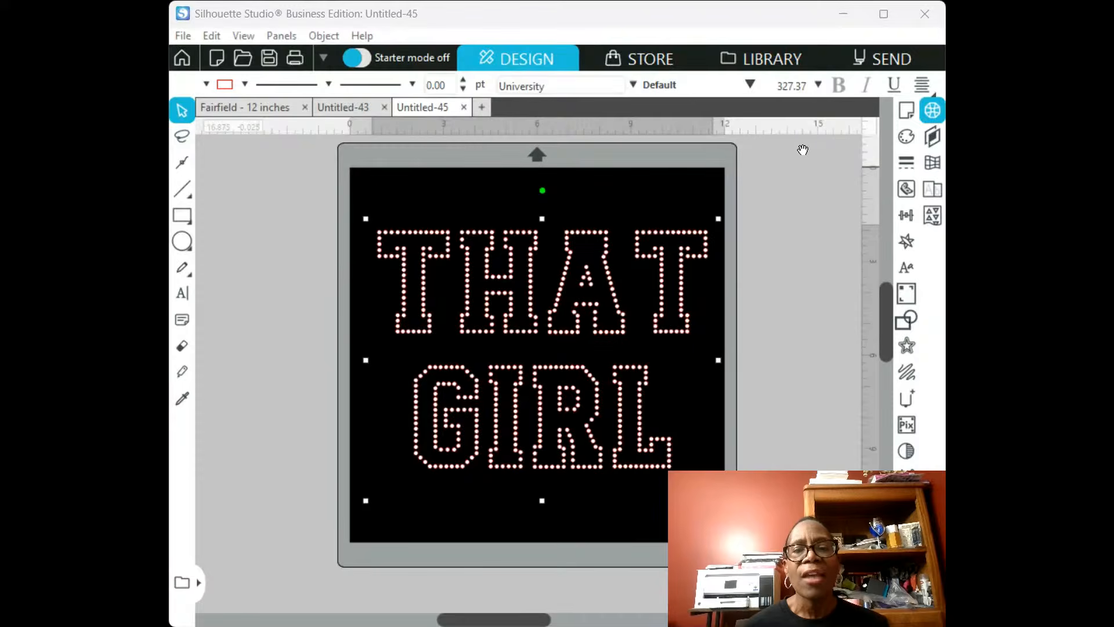
left_click(894, 223)
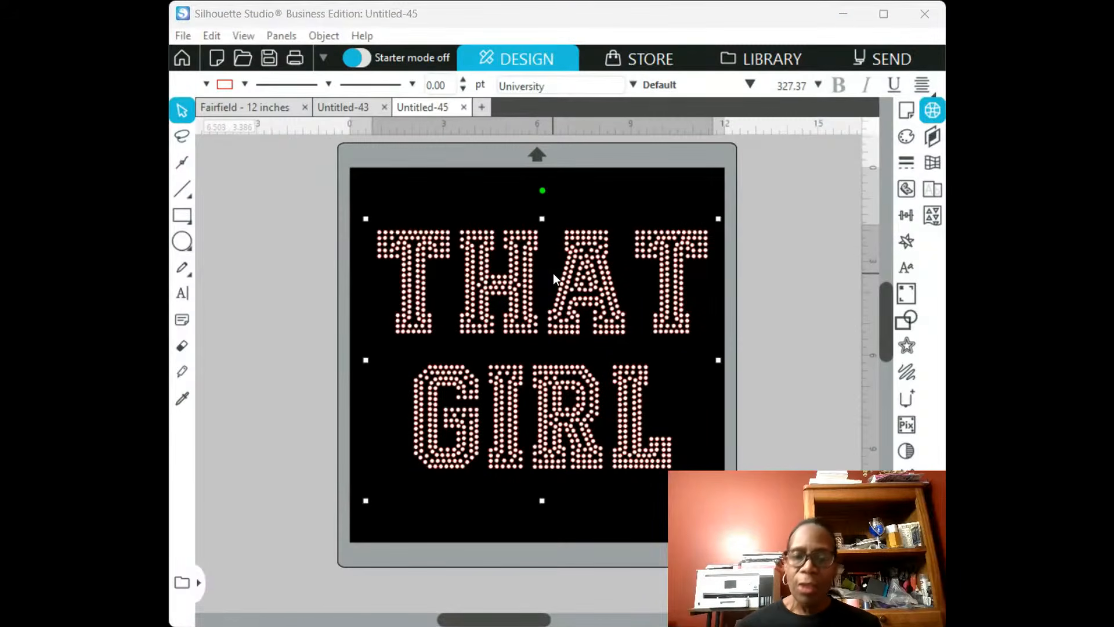
Compare alternative rhinestone fills on the lettering, including straight rows, and return to the contour-following fill
key("ctrl+z")
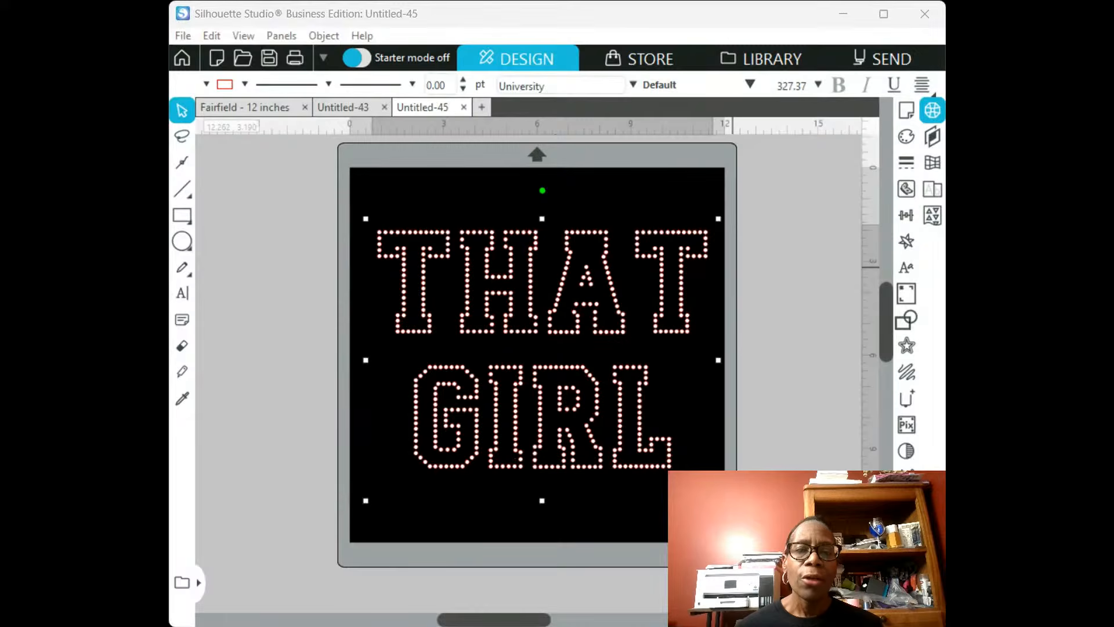
key("ctrl+shift+z")
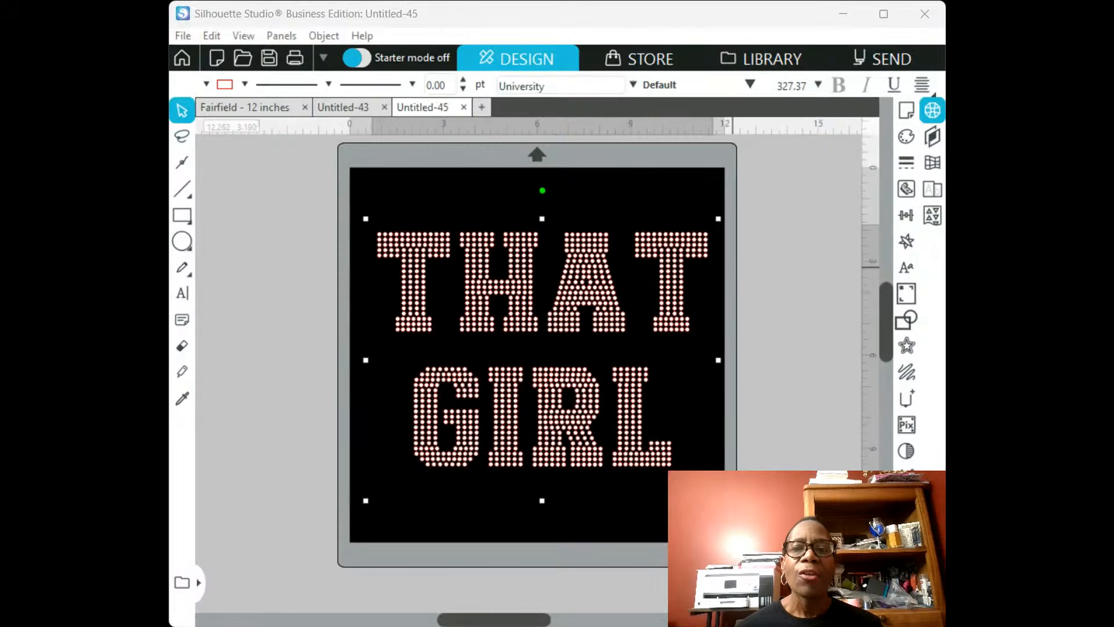
key("ctrl+z")
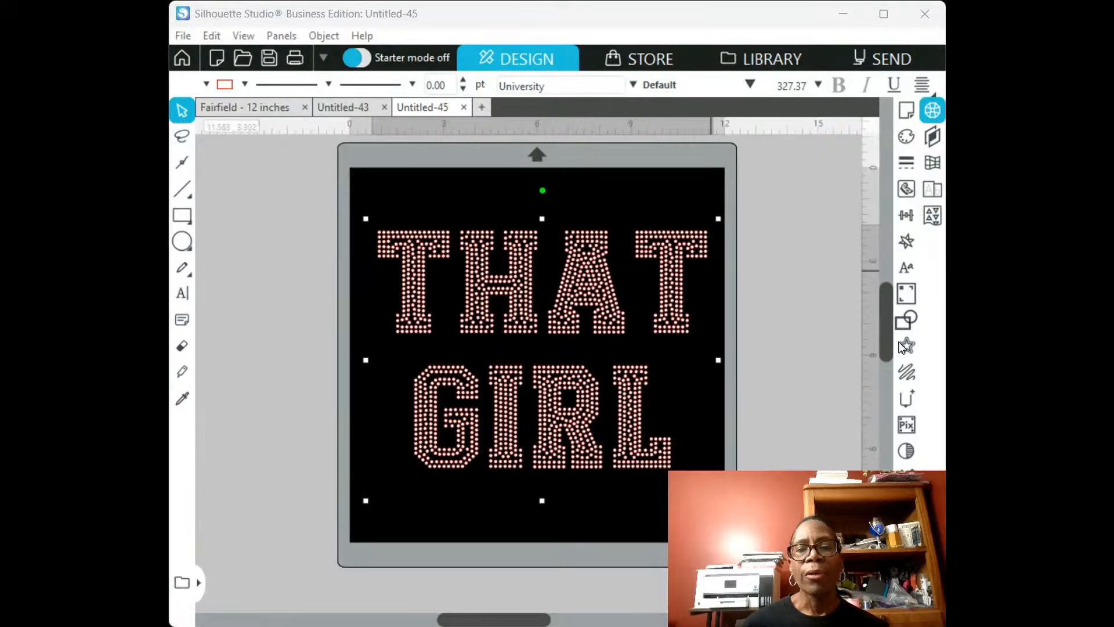
left_click(185, 370)
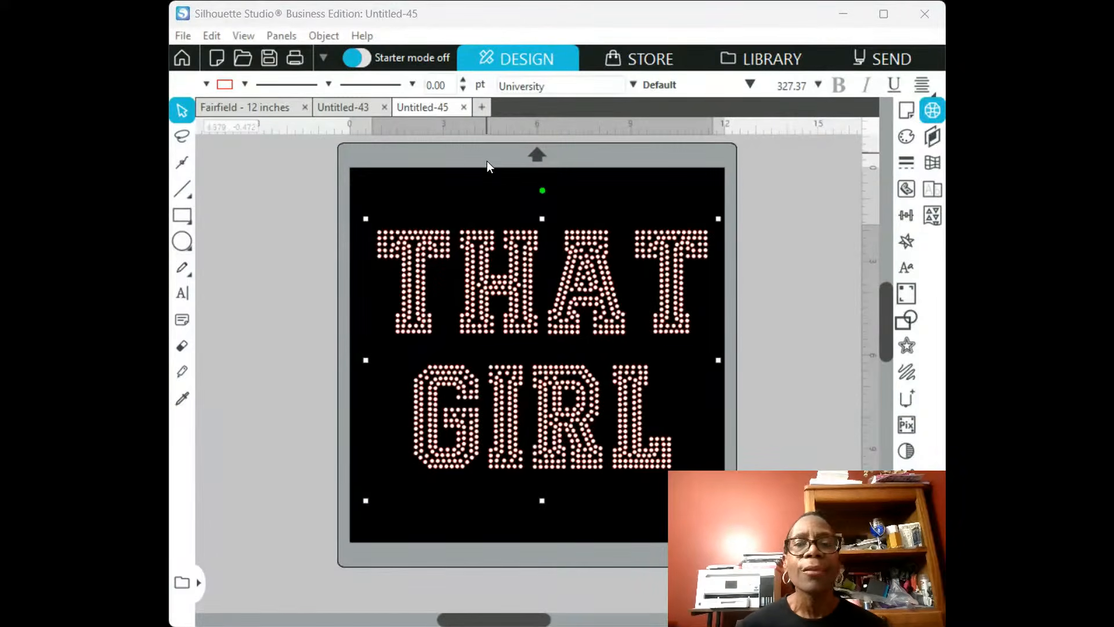
left_click(884, 15)
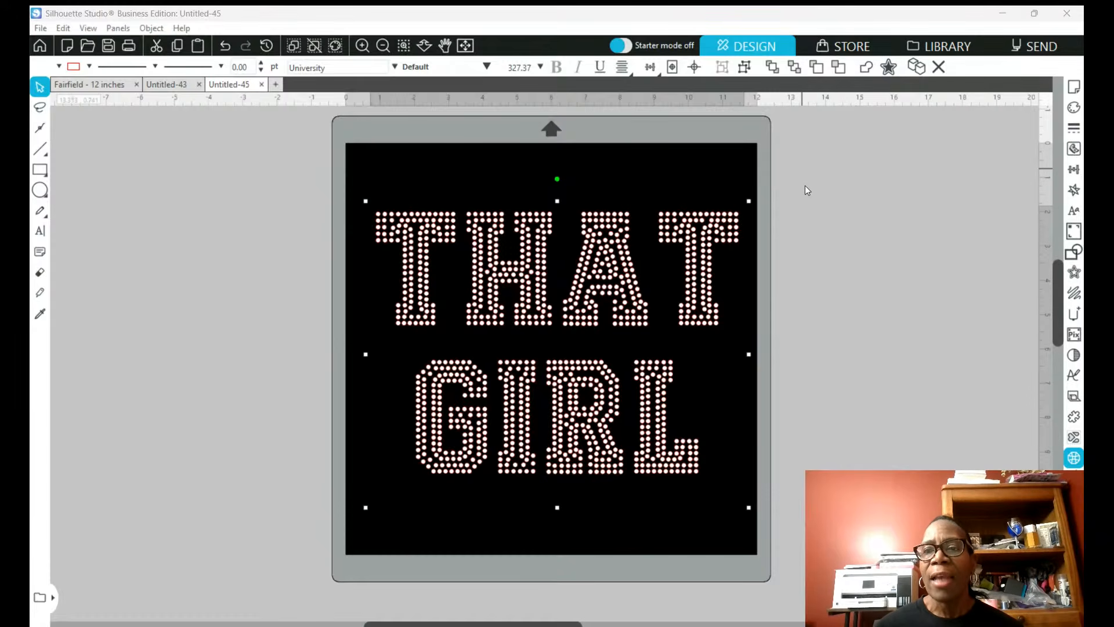
left_click(1035, 14)
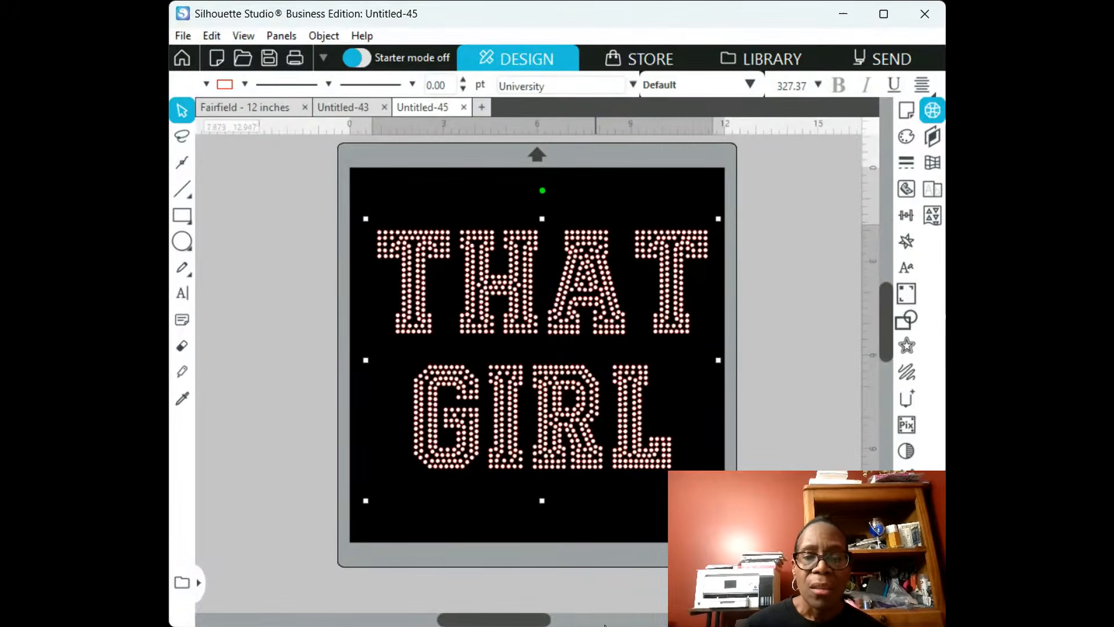
Open the library in a split view beside the rhinestone design
left_click(199, 584)
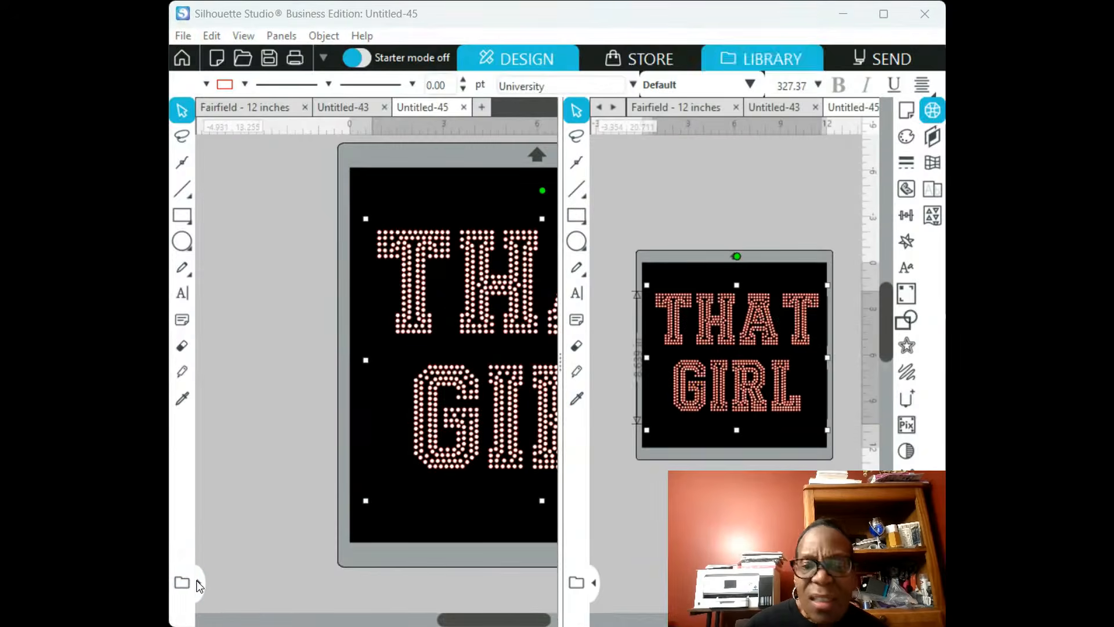
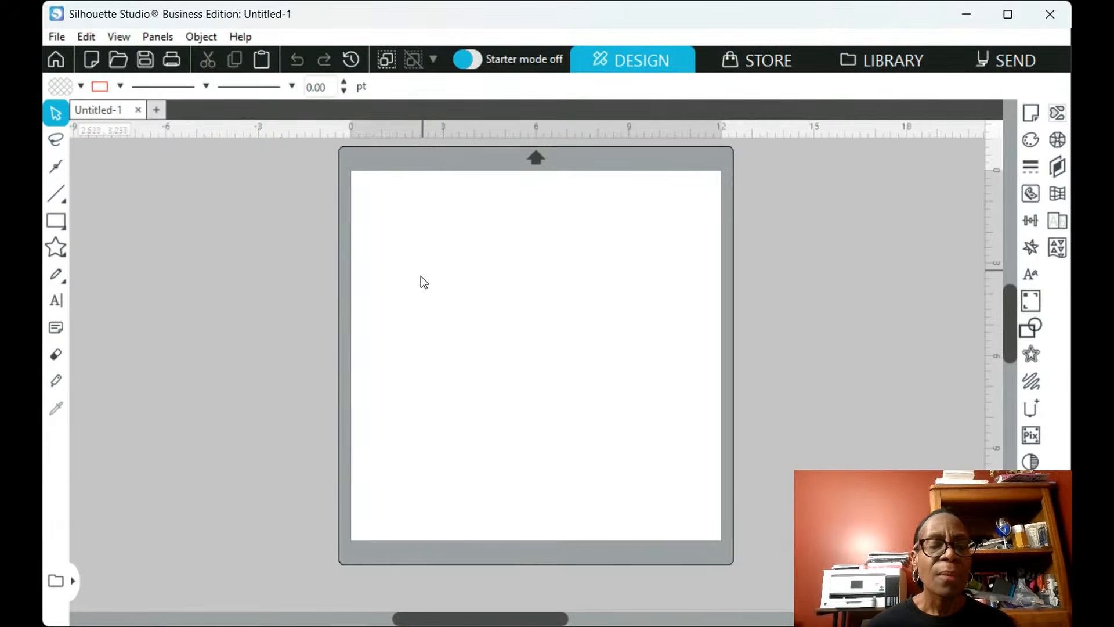
scroll(421, 276, "down", 3)
scroll(433, 284, "down", 3)
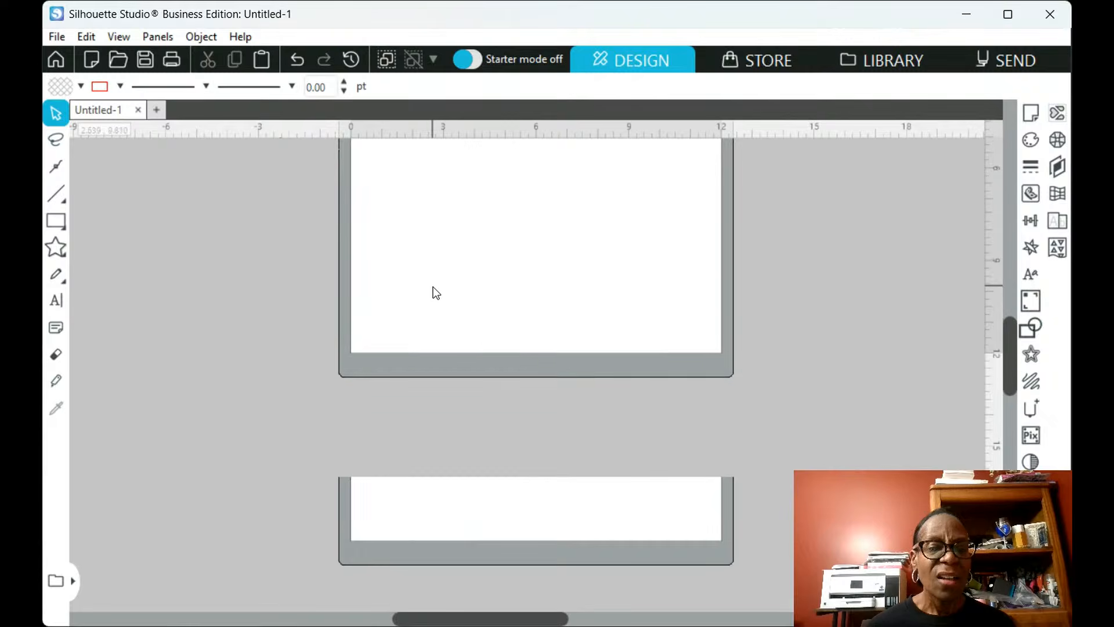
scroll(430, 261, "up", 3)
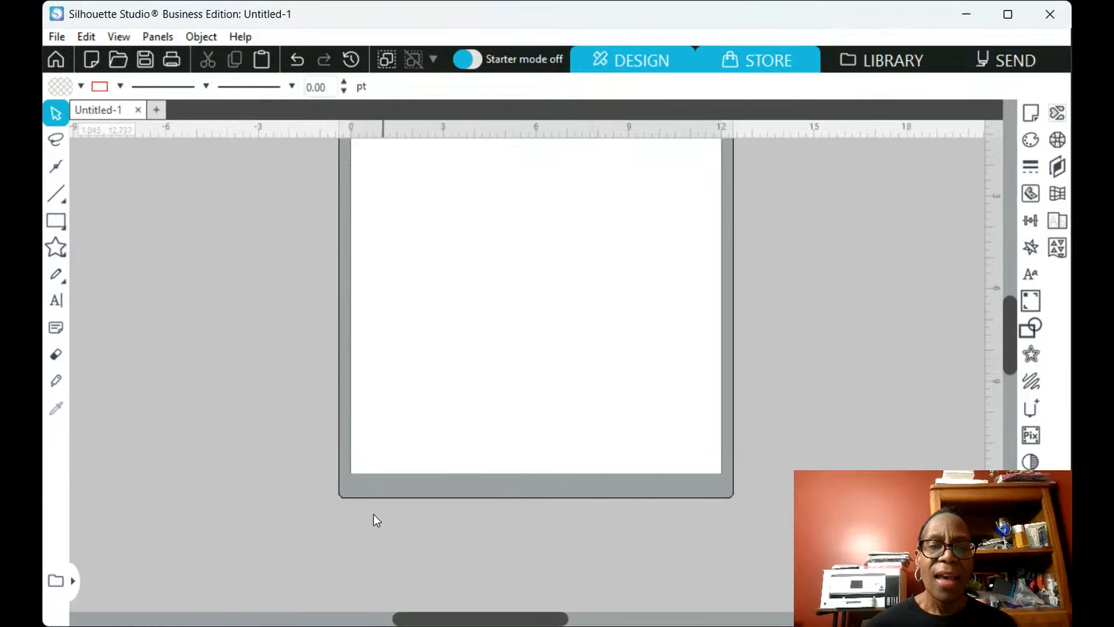
left_click_drag(515, 618, 592, 620)
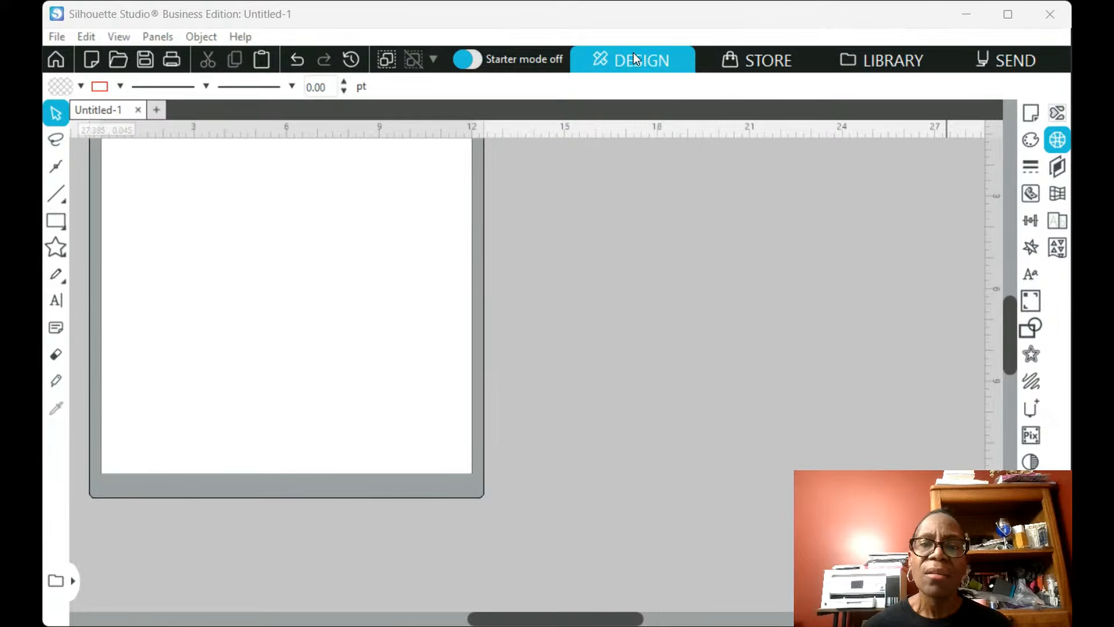
left_click(648, 16)
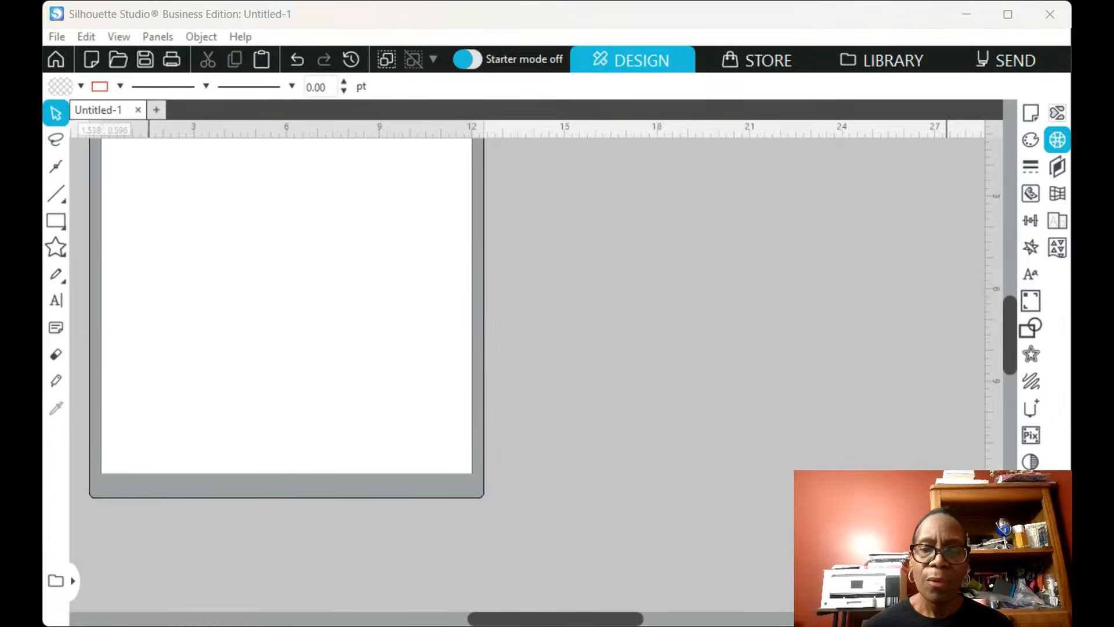
left_click(366, 295)
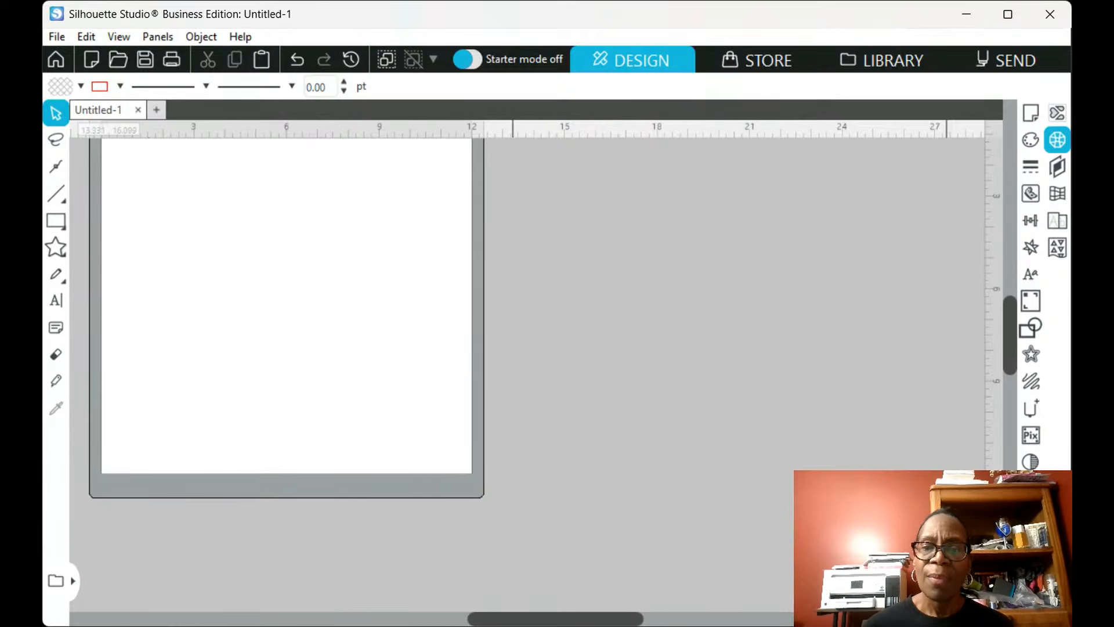
left_click_drag(564, 619, 505, 622)
scroll(219, 521, "up", 3)
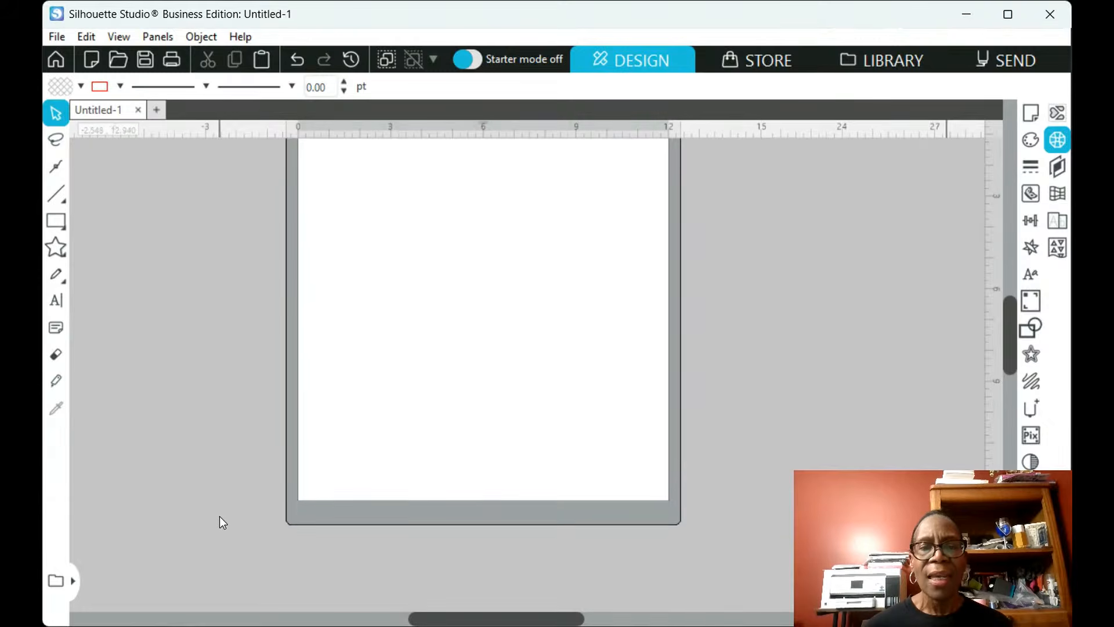
scroll(215, 516, "up", 3)
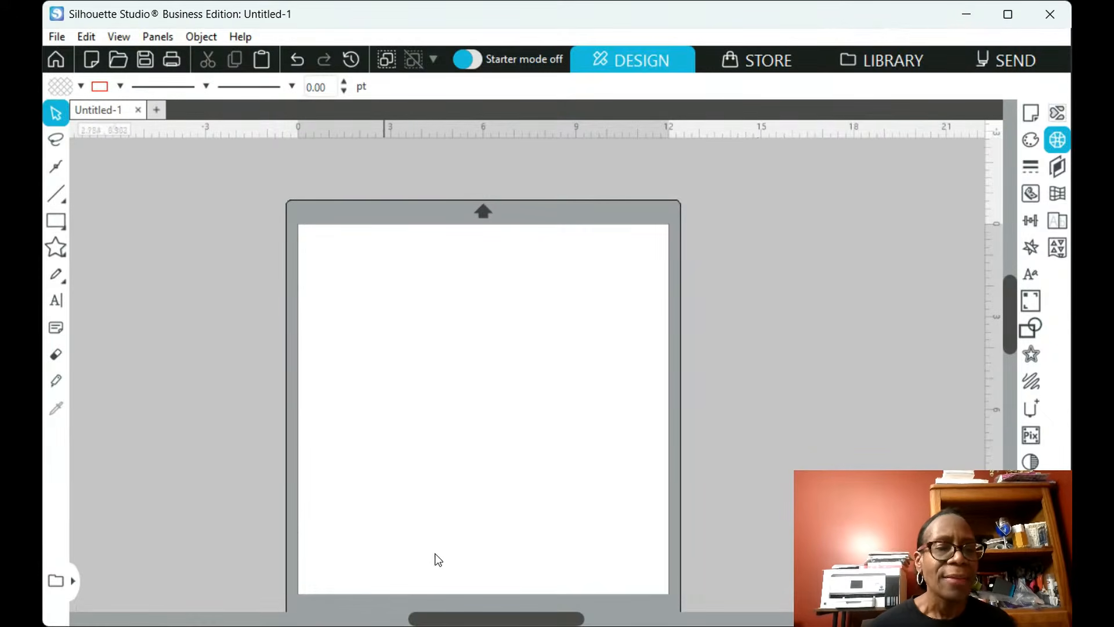
mouse_move(489, 619)
left_mouse_down()
mouse_move(471, 619)
mouse_move(480, 620)
left_mouse_up()
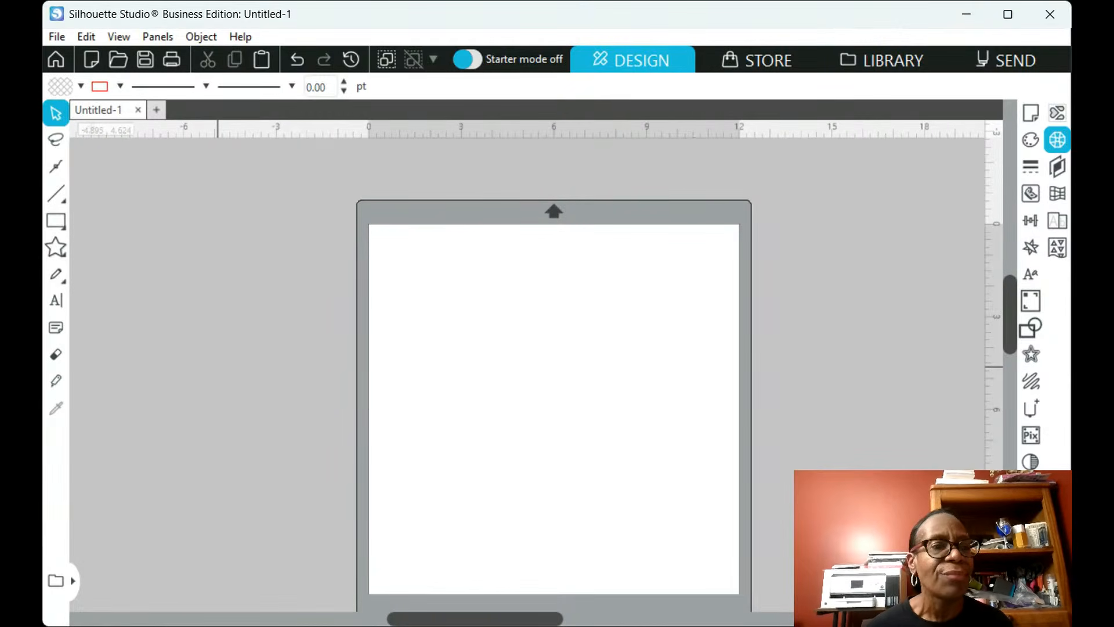
Add the text THAT GIRL on two lines in the middle of the blank page
left_click(57, 300)
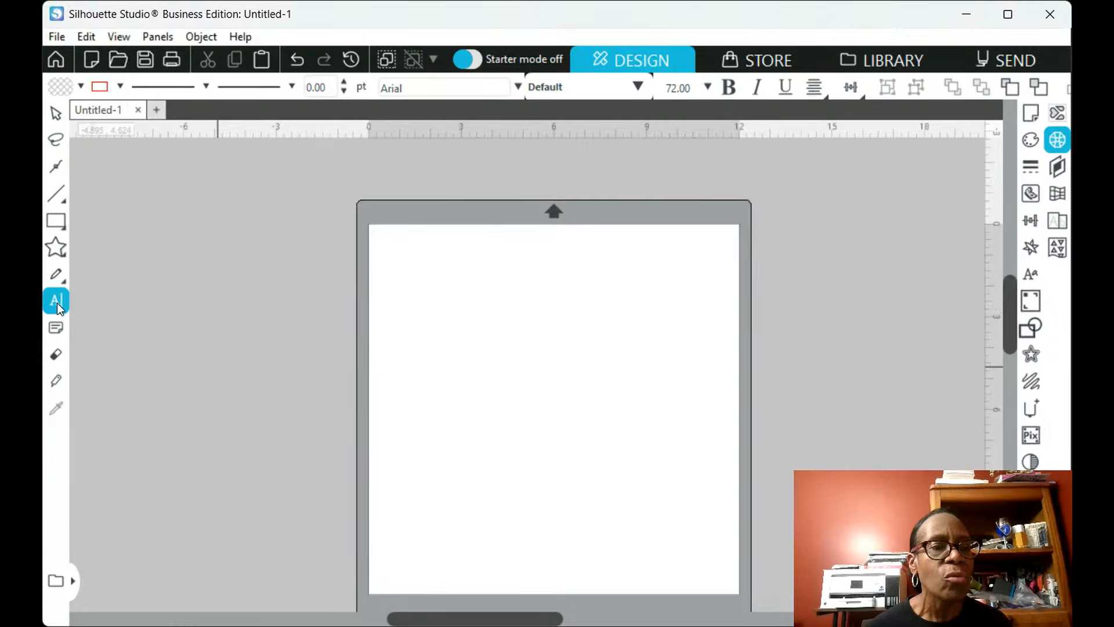
left_click(525, 385)
type("THAT")
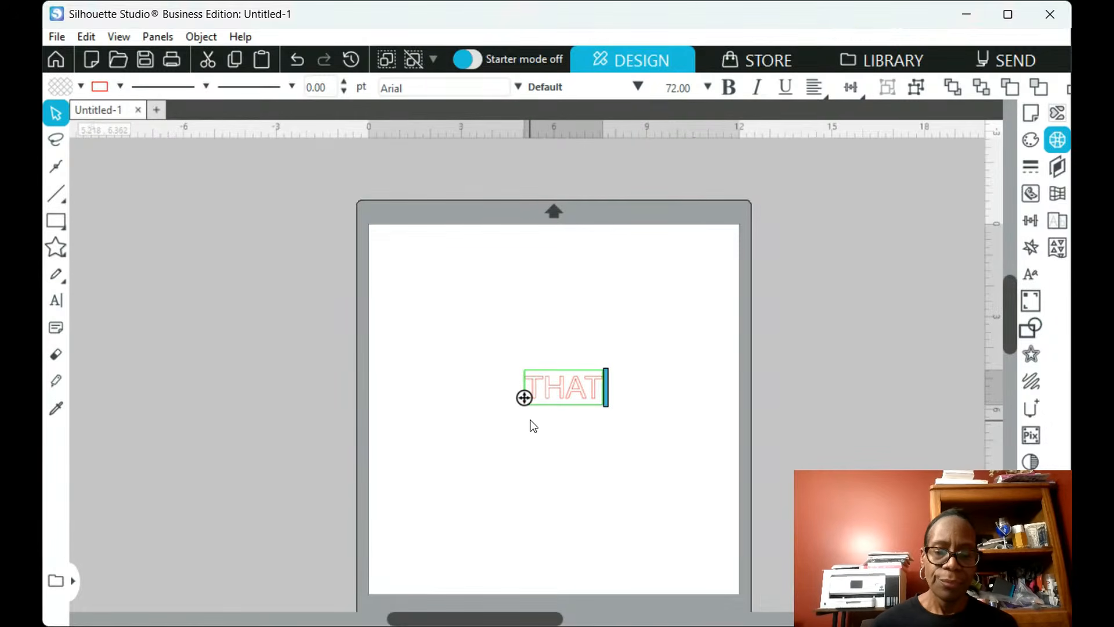
key("Return")
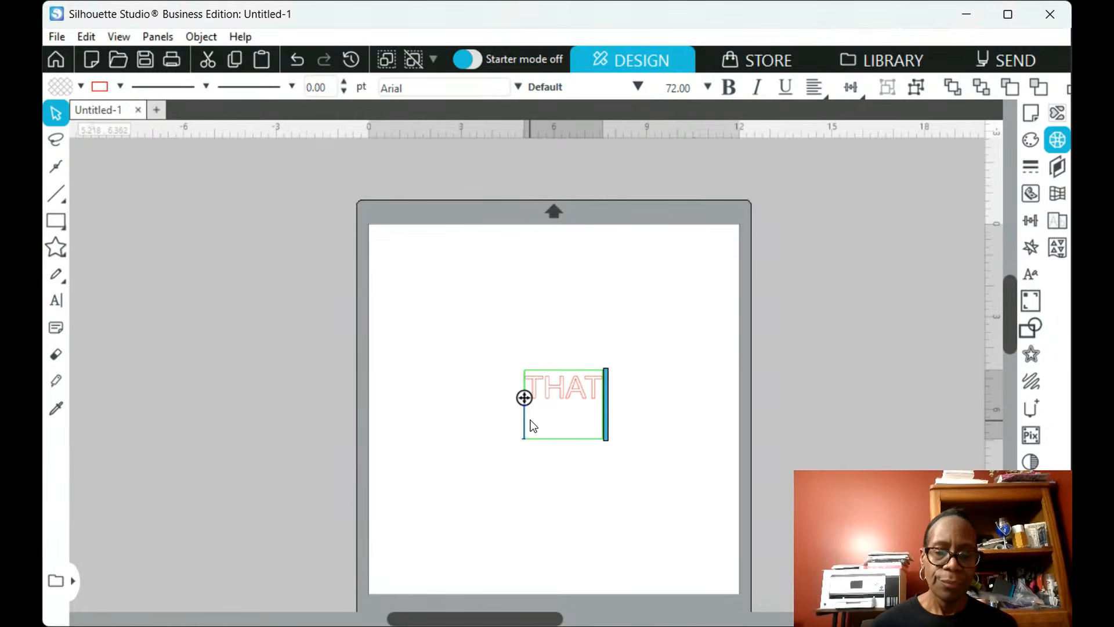
type("GIRL")
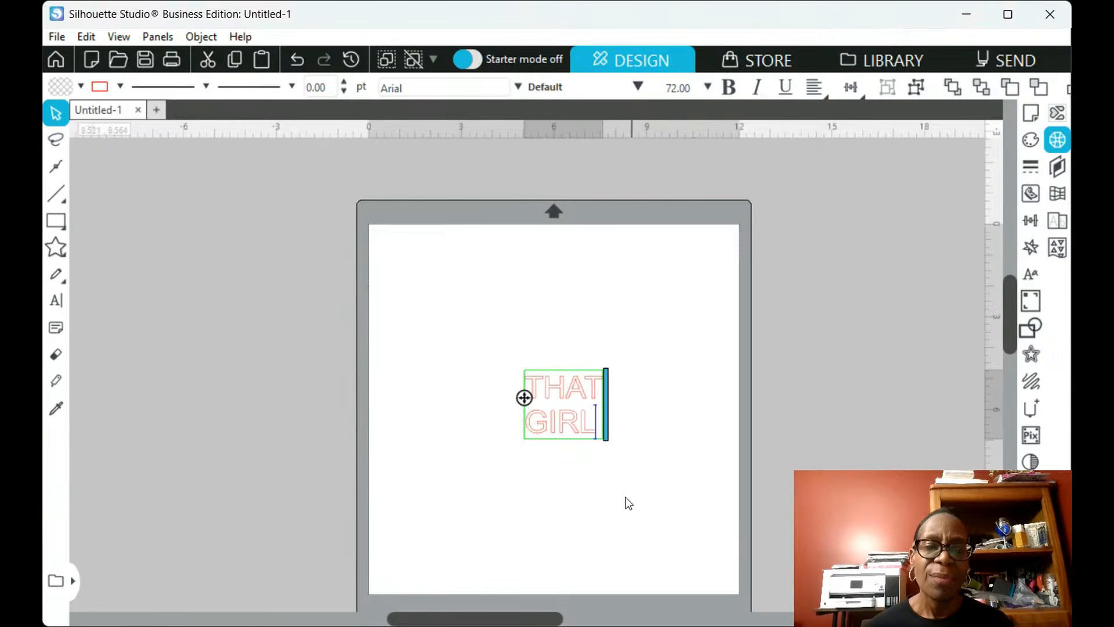
left_click(601, 453)
Enlarge the THAT GIRL text to about 10.96 in wide and move it up and left toward the page
left_click(572, 424)
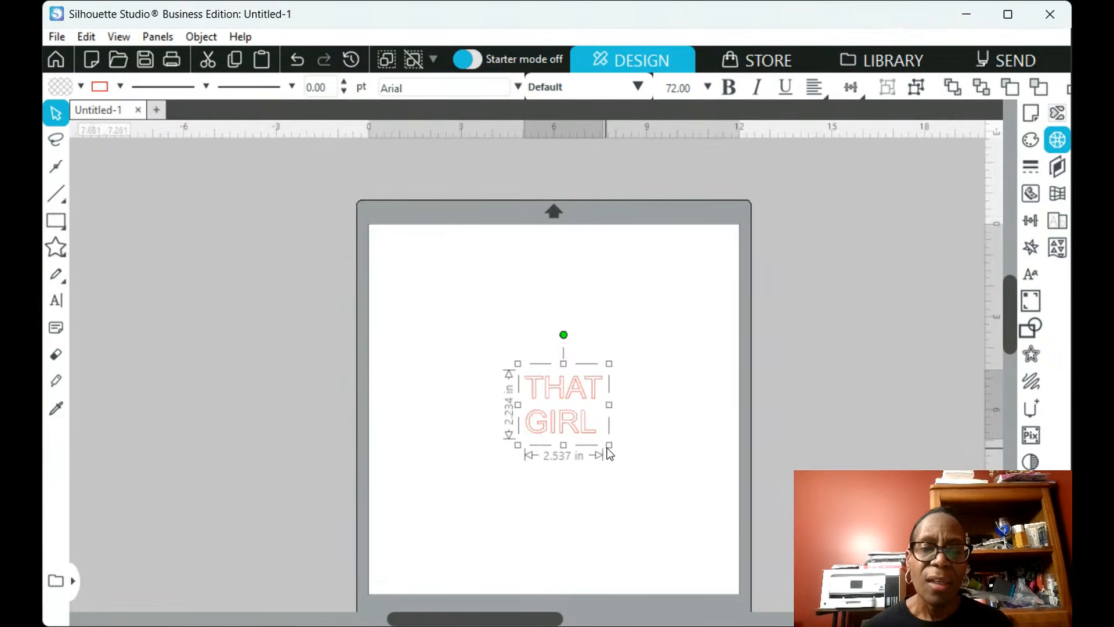
left_click_drag(610, 447, 868, 597)
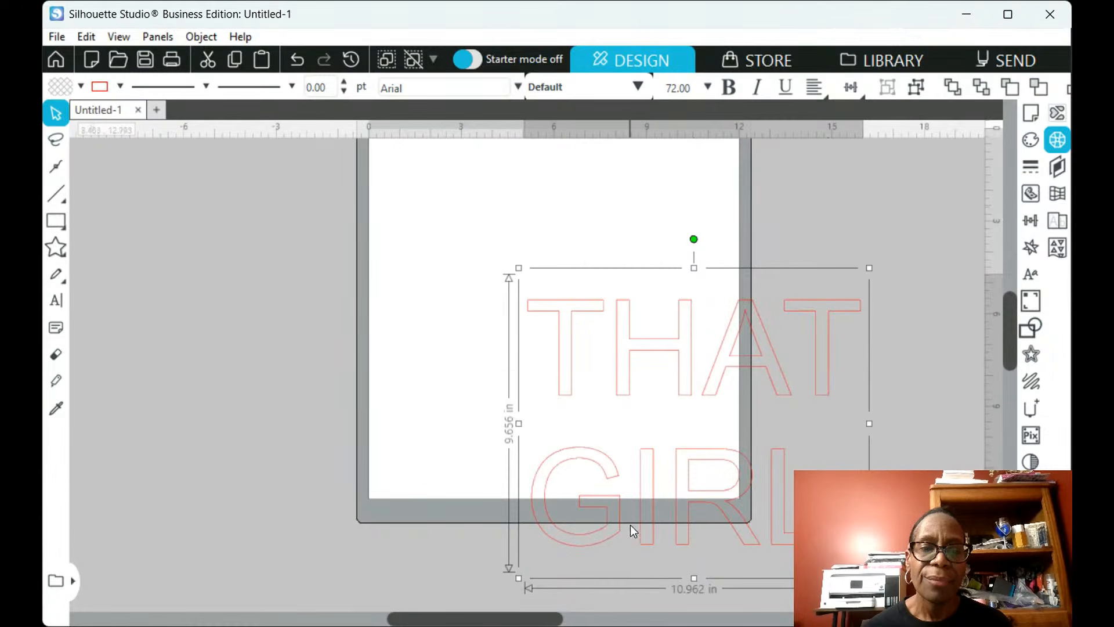
left_click_drag(612, 476, 537, 383)
scroll(579, 497, "up", 1)
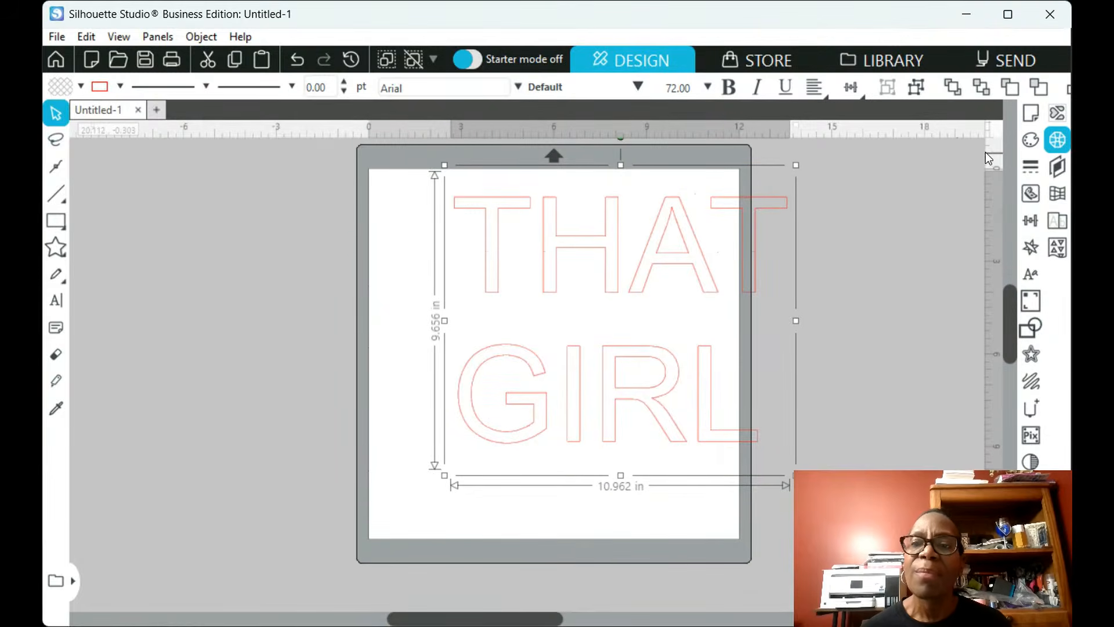
scroll(619, 346, "up", 1)
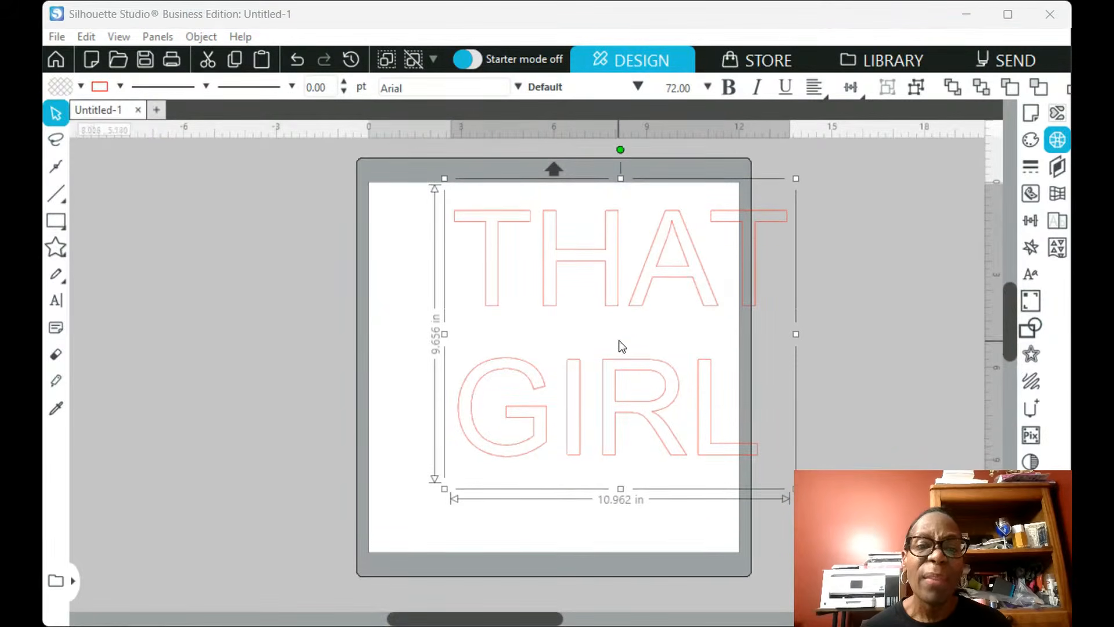
Set the page background to grey and move the lettering left so it fits within the page
left_click(1033, 116)
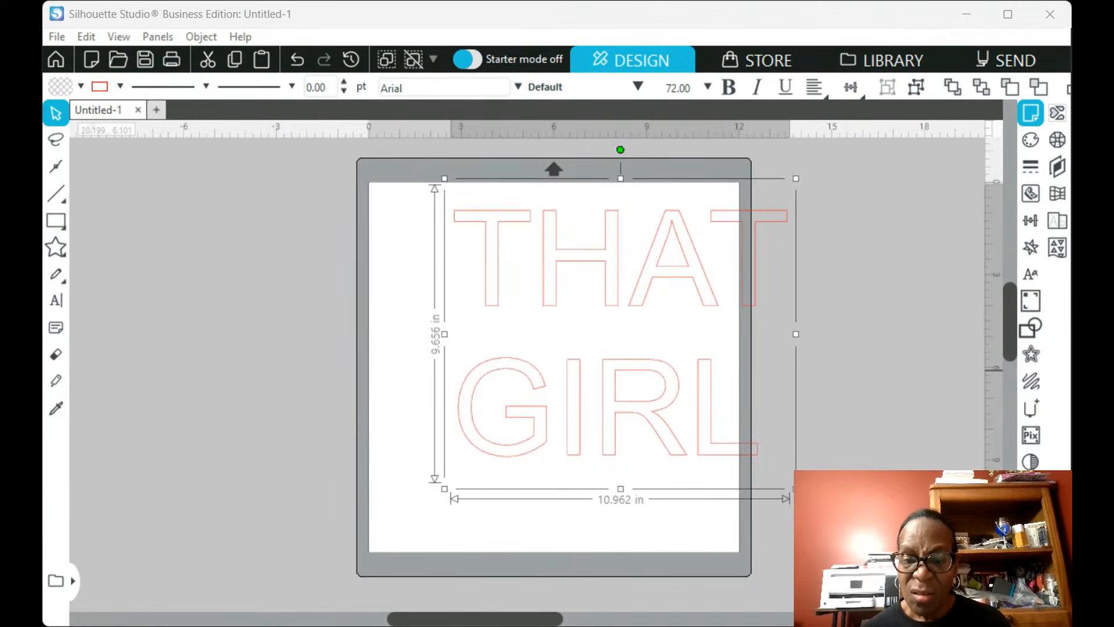
left_click(625, 544)
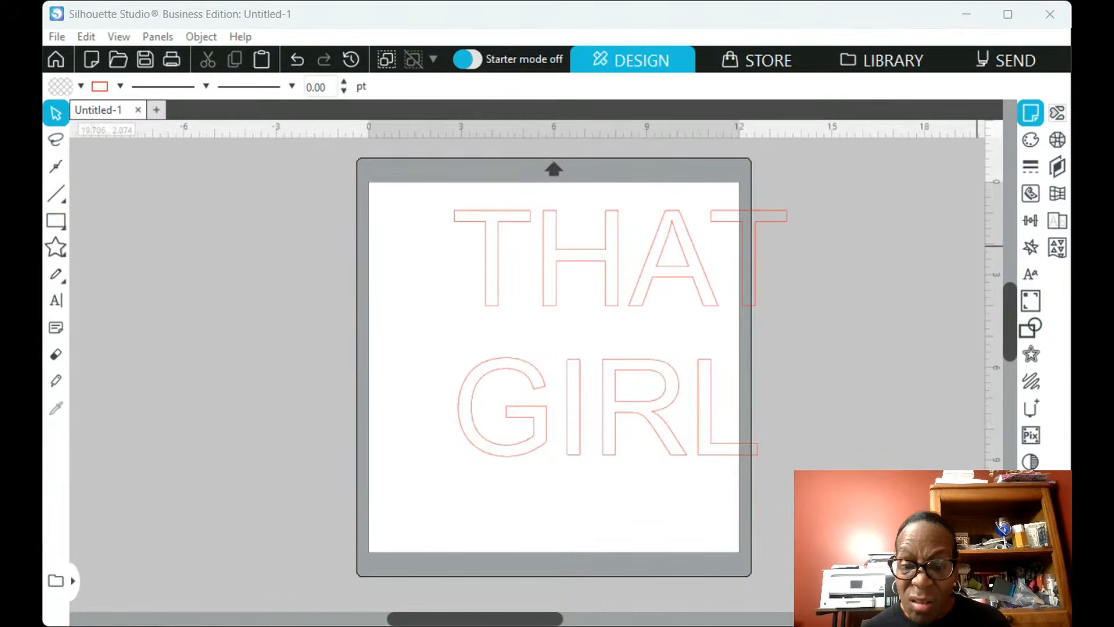
left_click(629, 455)
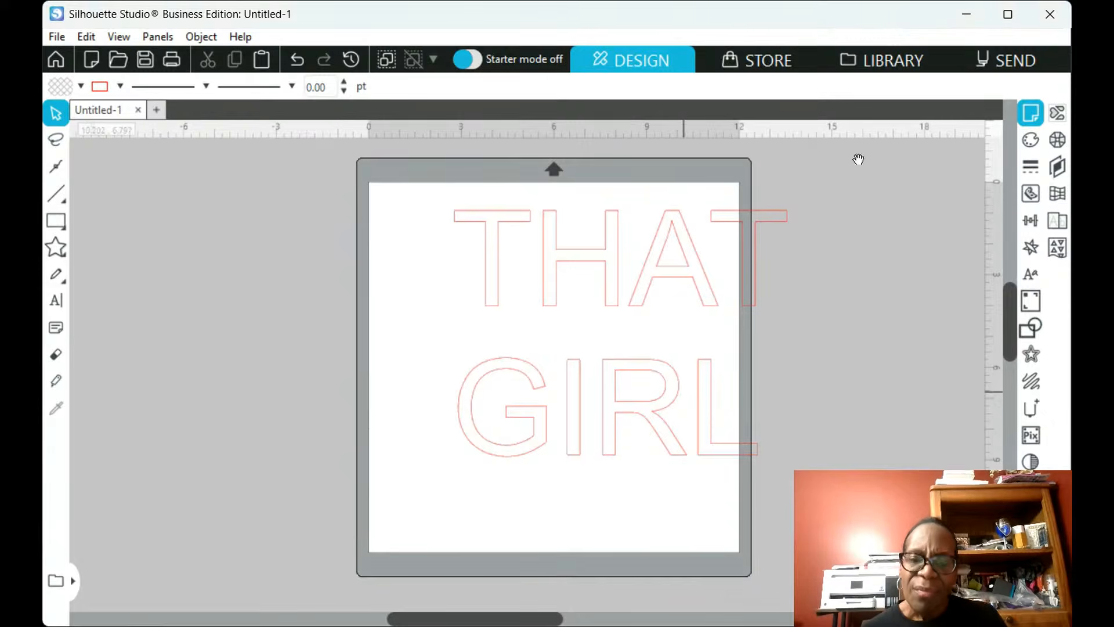
scroll(855, 157, "down", 1)
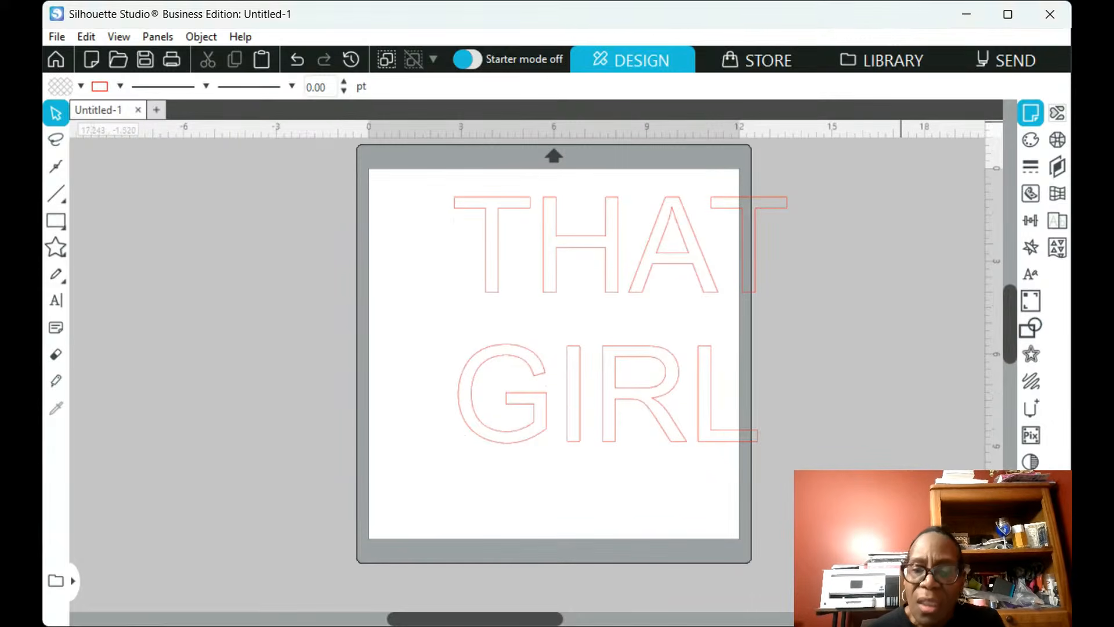
left_click_drag(891, 160, 978, 41)
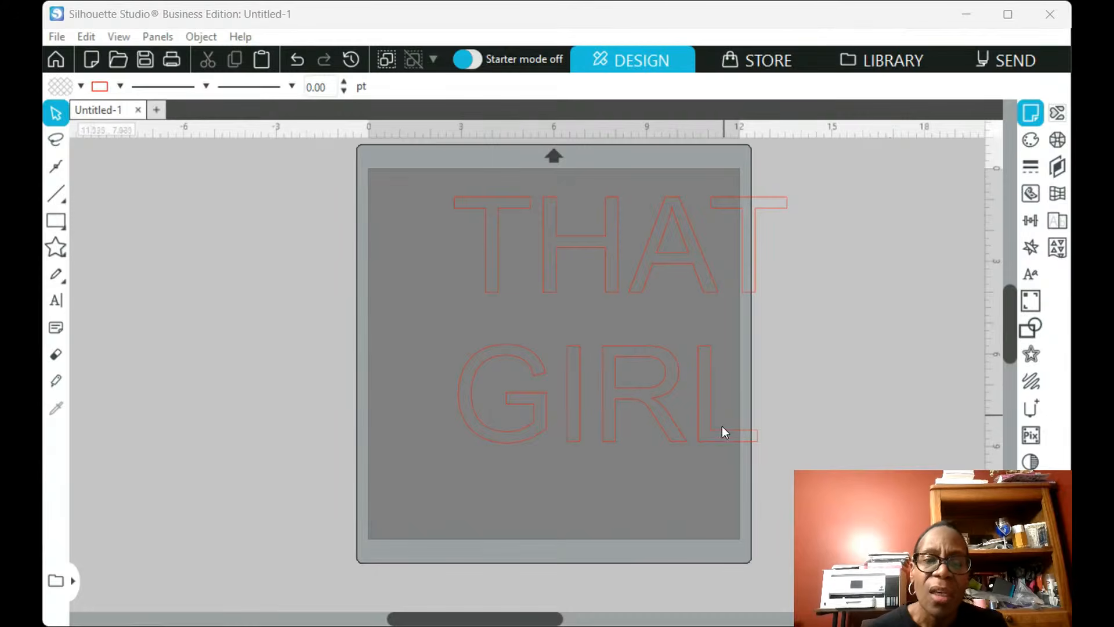
left_click_drag(734, 452, 675, 454)
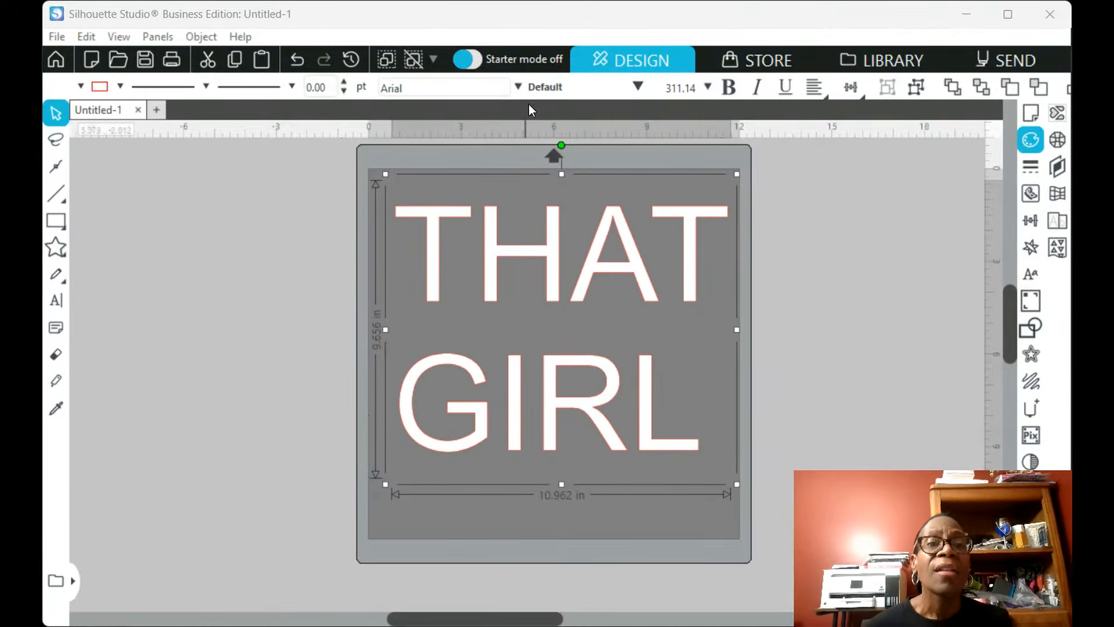
Change the THAT GIRL lettering to the University font and centre its two lines
left_click(475, 92)
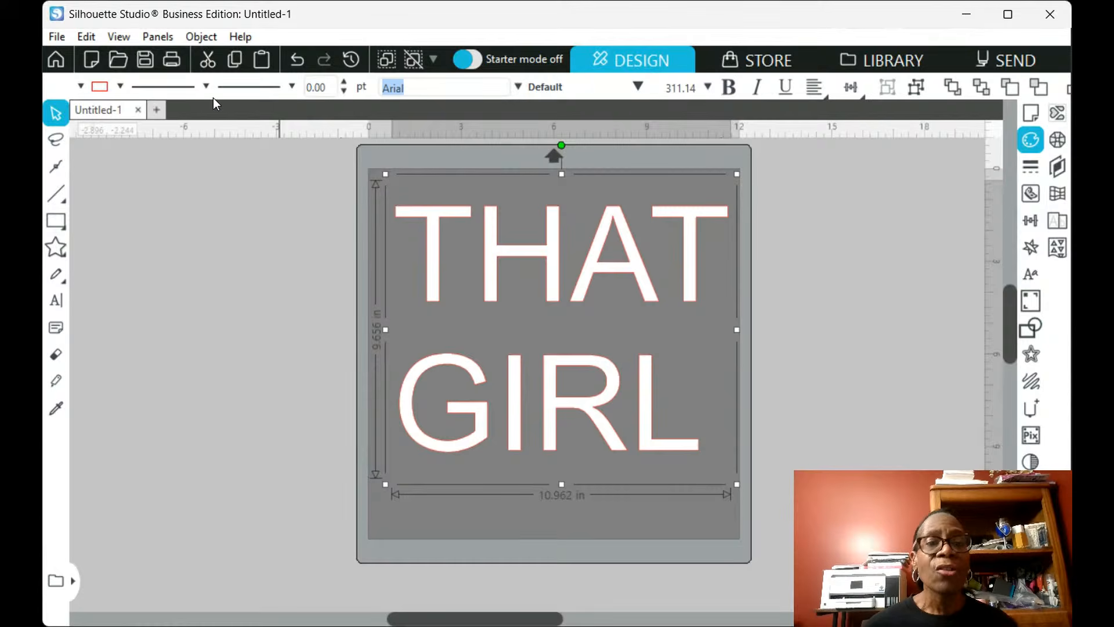
type("university")
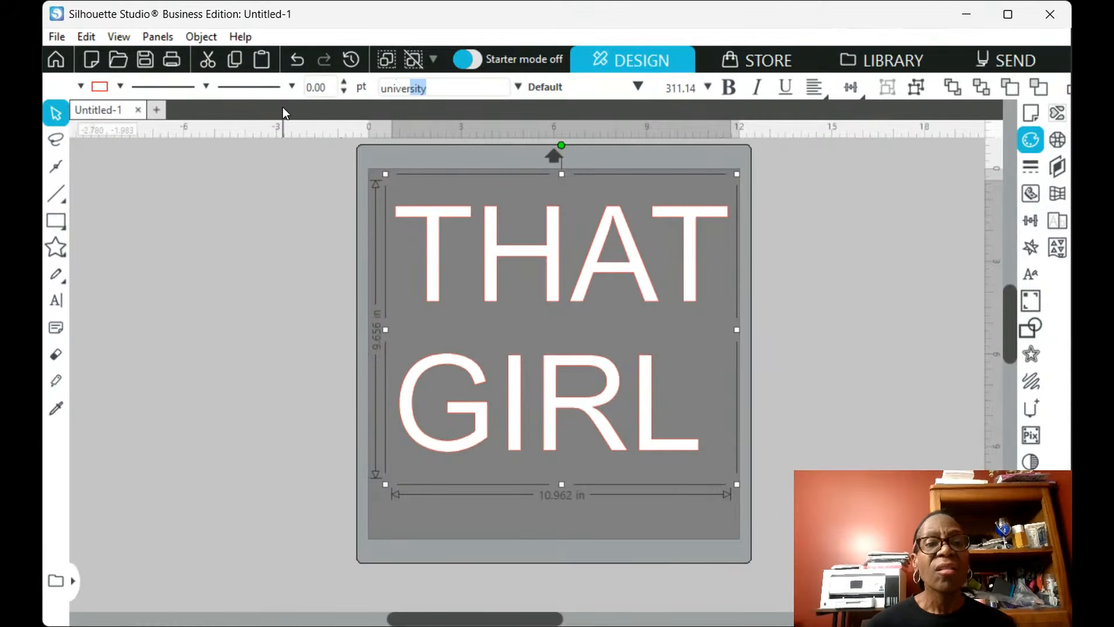
key("Return")
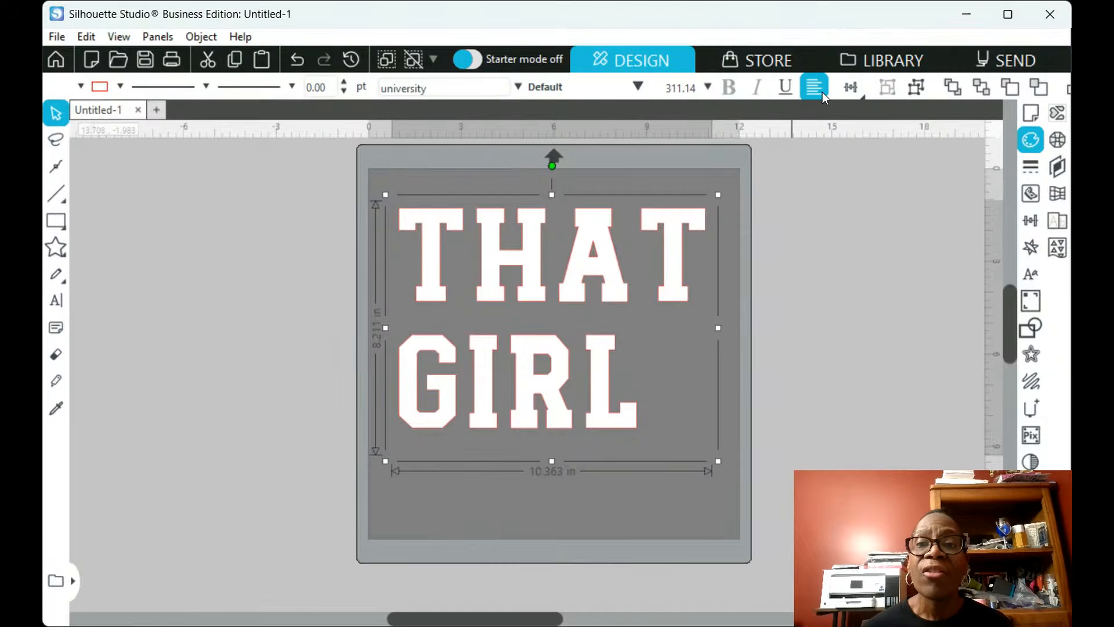
left_click(841, 113)
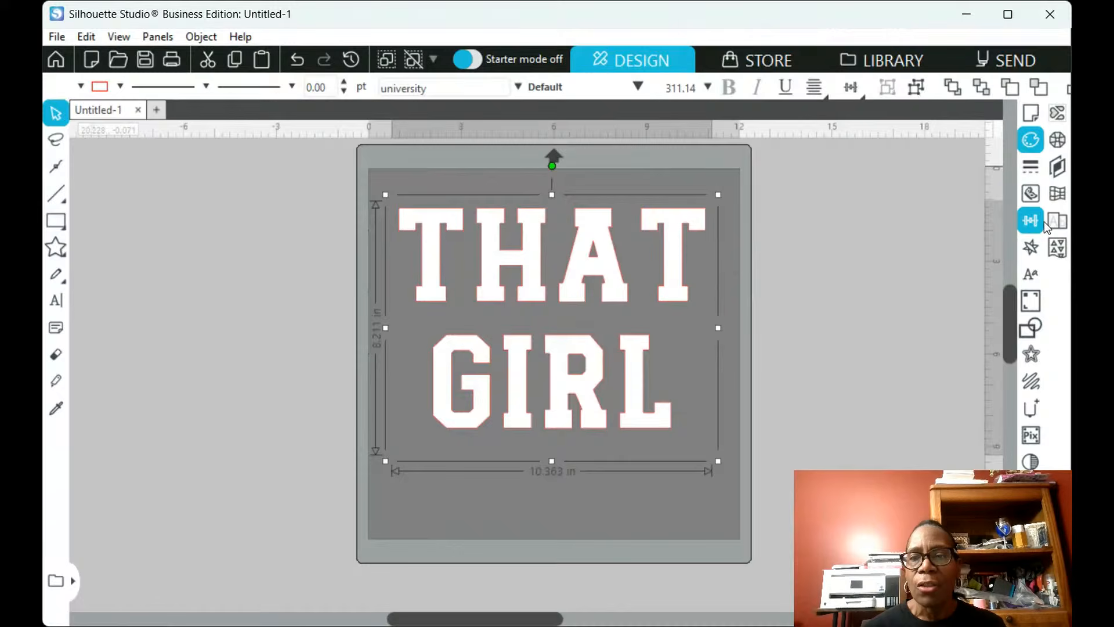
Fill the lettering with rows of rhinestones and enlarge it to about 10.54 in wide, shifted toward the page's right edge
left_click(1058, 140)
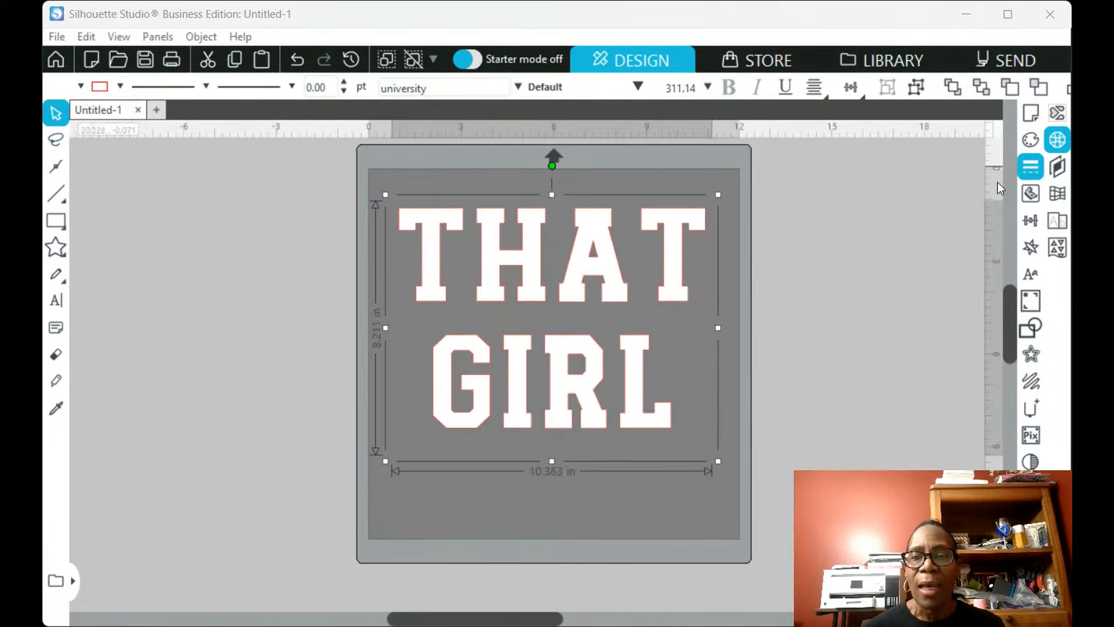
left_click(884, 252)
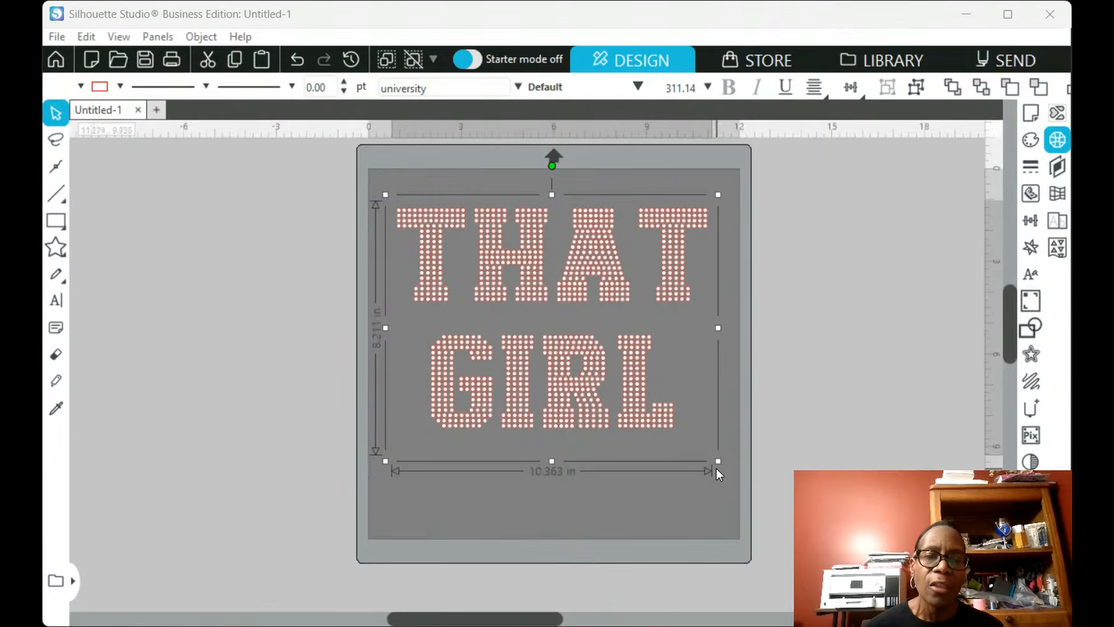
left_click_drag(718, 459, 808, 577)
left_click_drag(818, 540, 822, 543)
left_click_drag(736, 515, 708, 483)
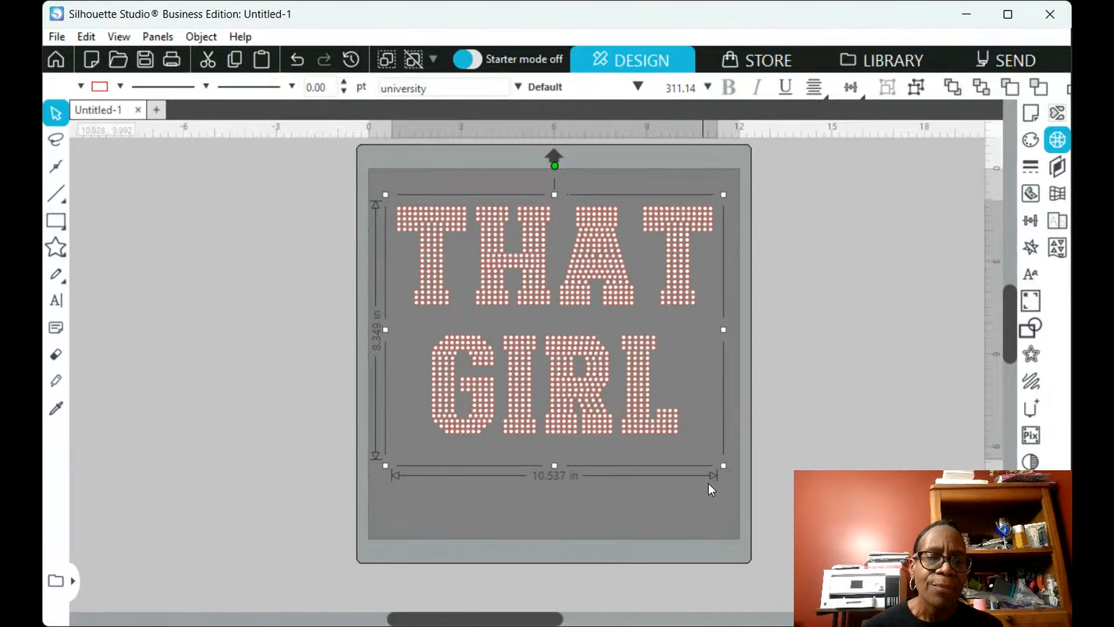
left_click_drag(645, 412, 675, 431)
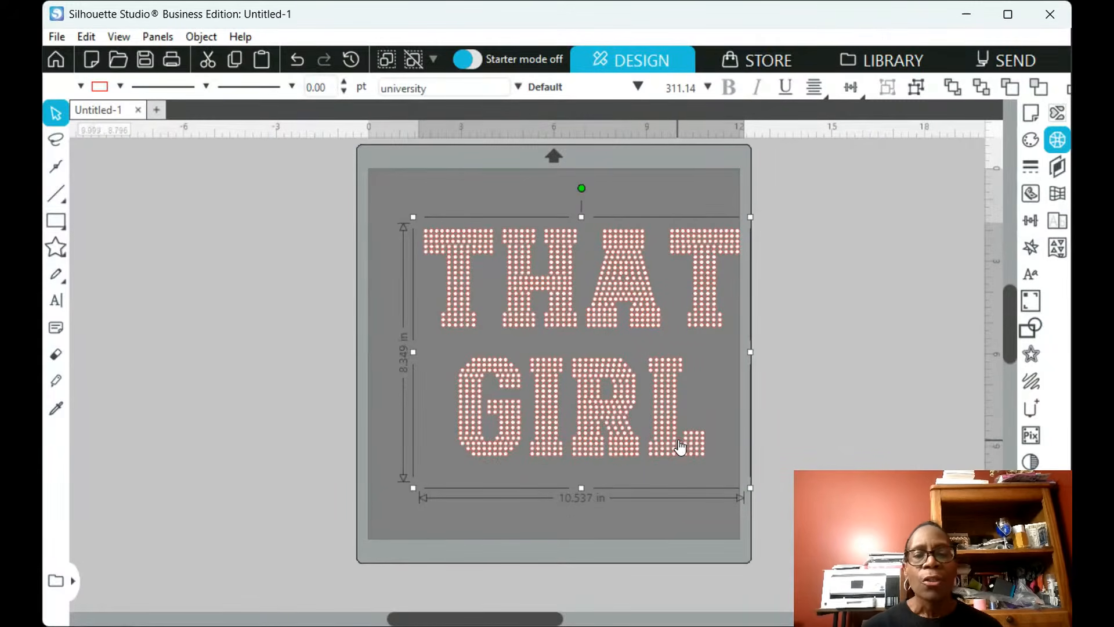
Remove the rhinestone fill from the THAT GIRL lettering and set the page background to black
left_click(767, 254)
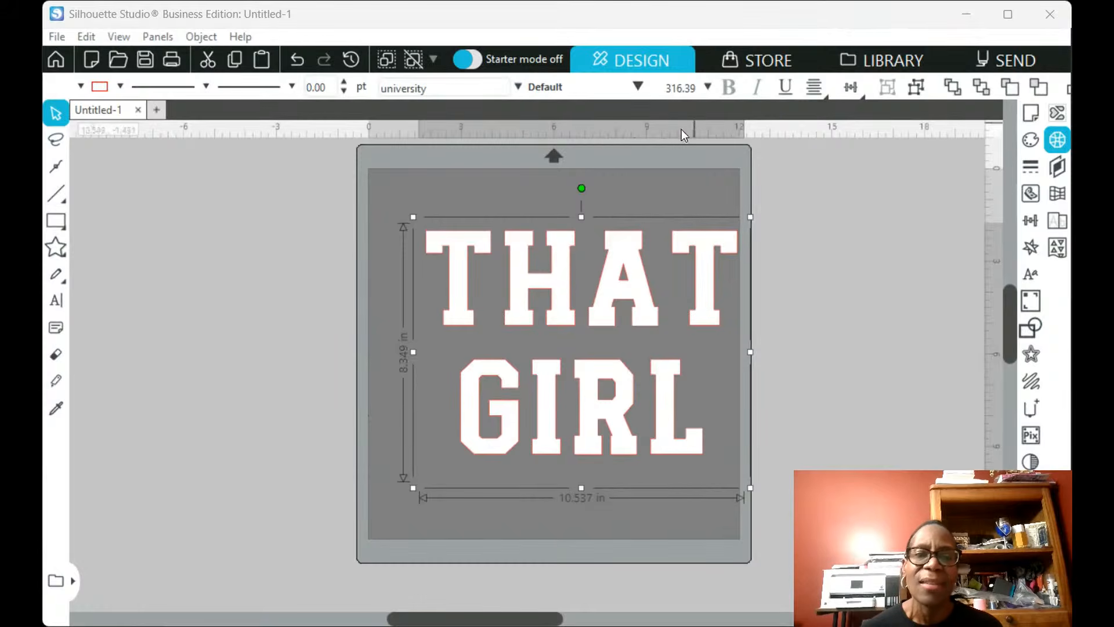
left_click(1030, 118)
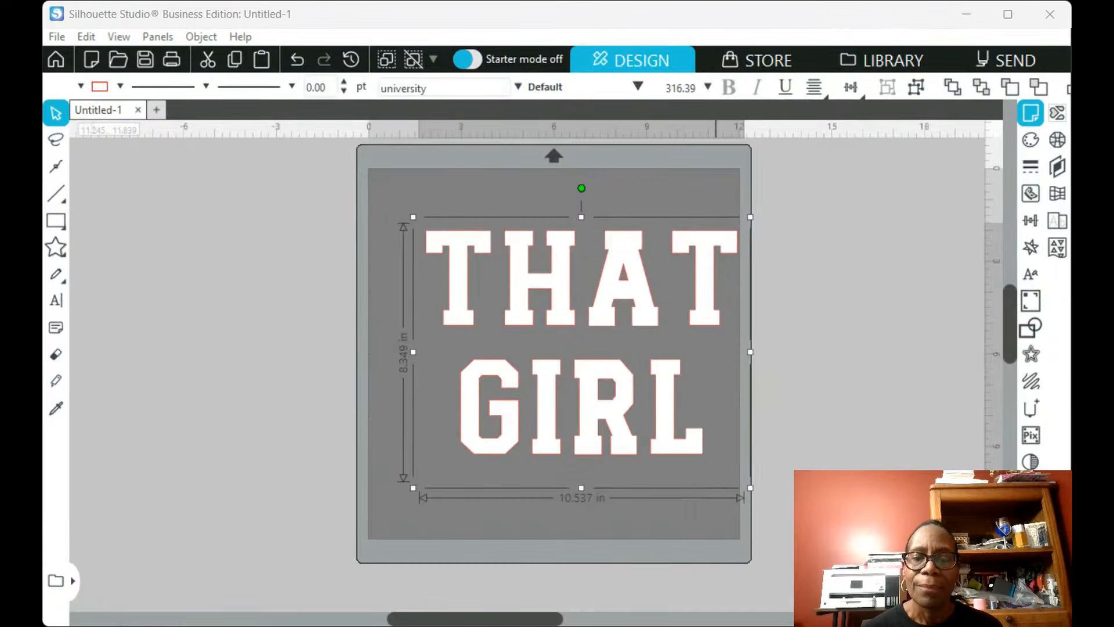
left_click(639, 187)
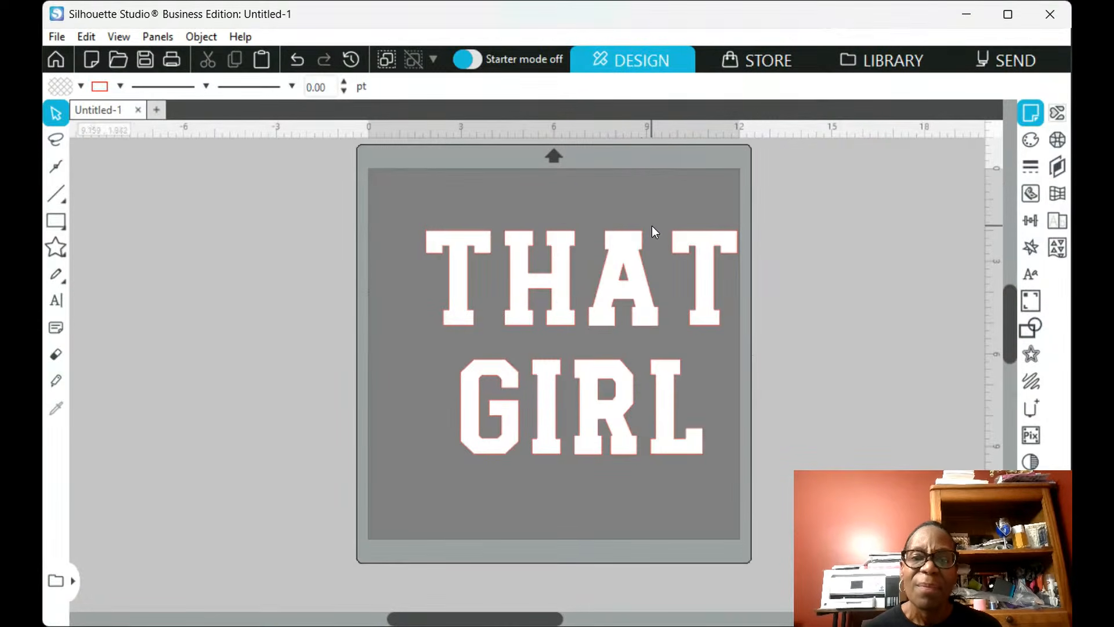
left_click(1027, 114)
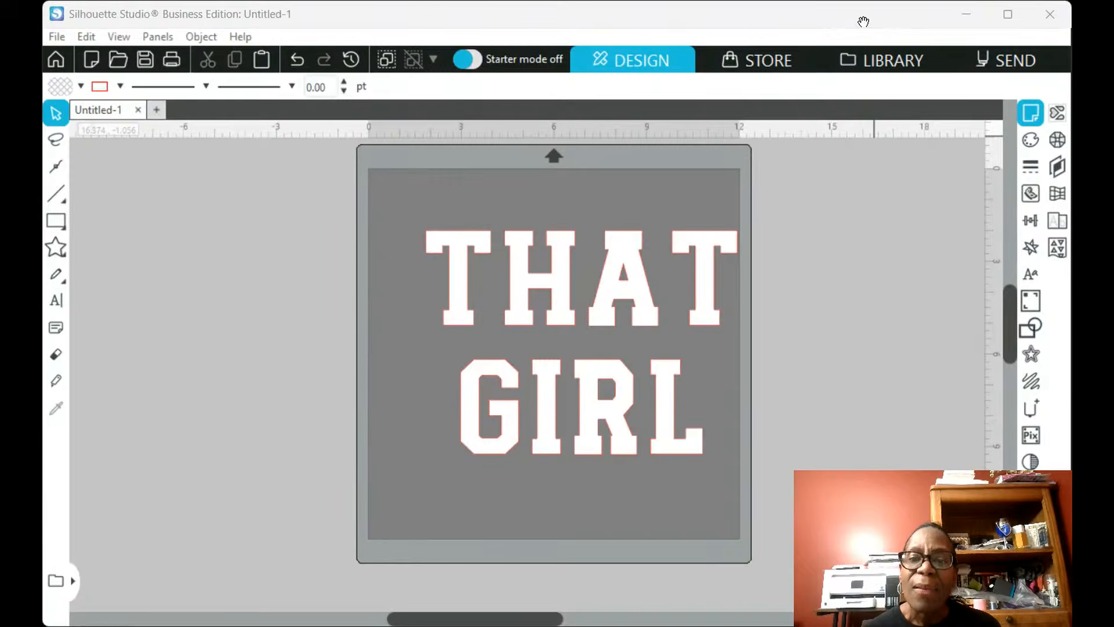
left_click(793, 534)
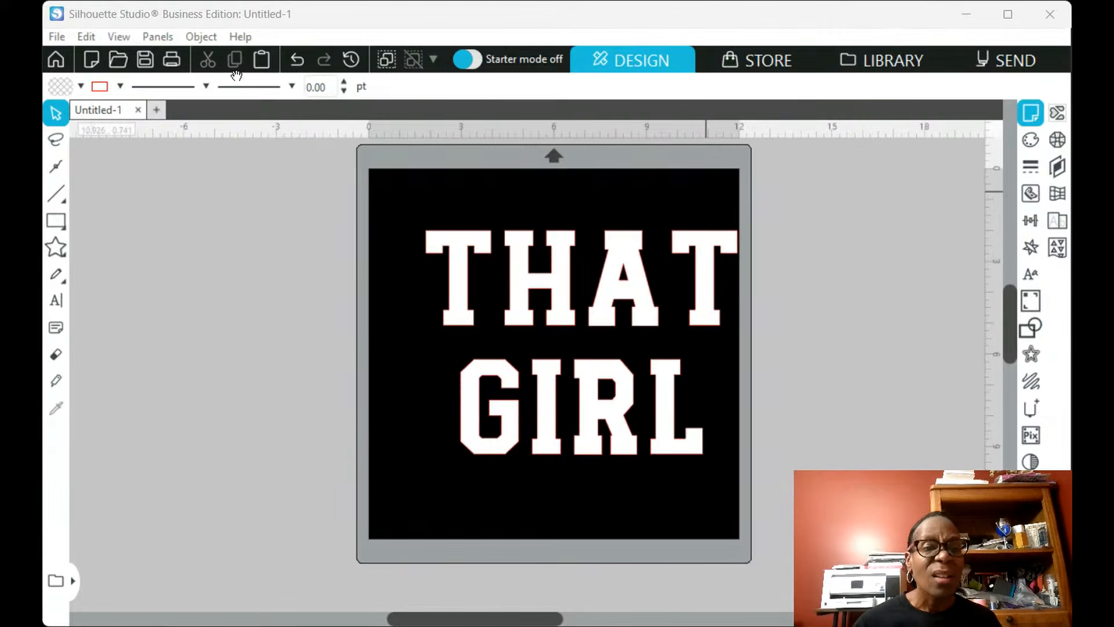
Move the lettering to the horizontal centre of the page and change the page background to dark grey
mouse_move(681, 448)
left_mouse_down()
mouse_move(649, 433)
mouse_move(657, 444)
left_mouse_up()
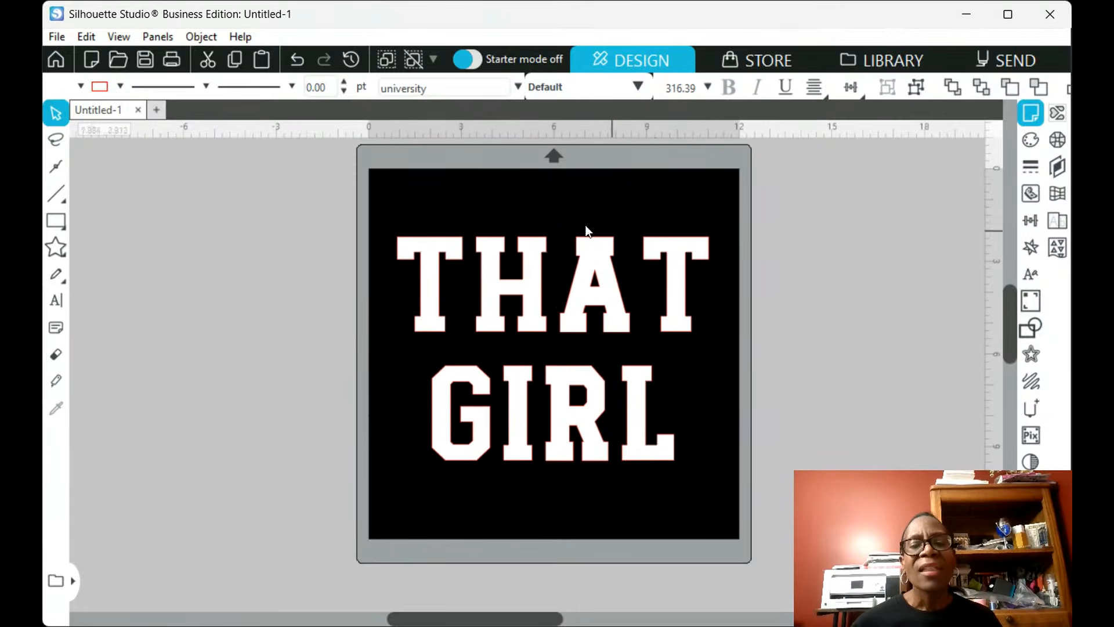
left_click(592, 273)
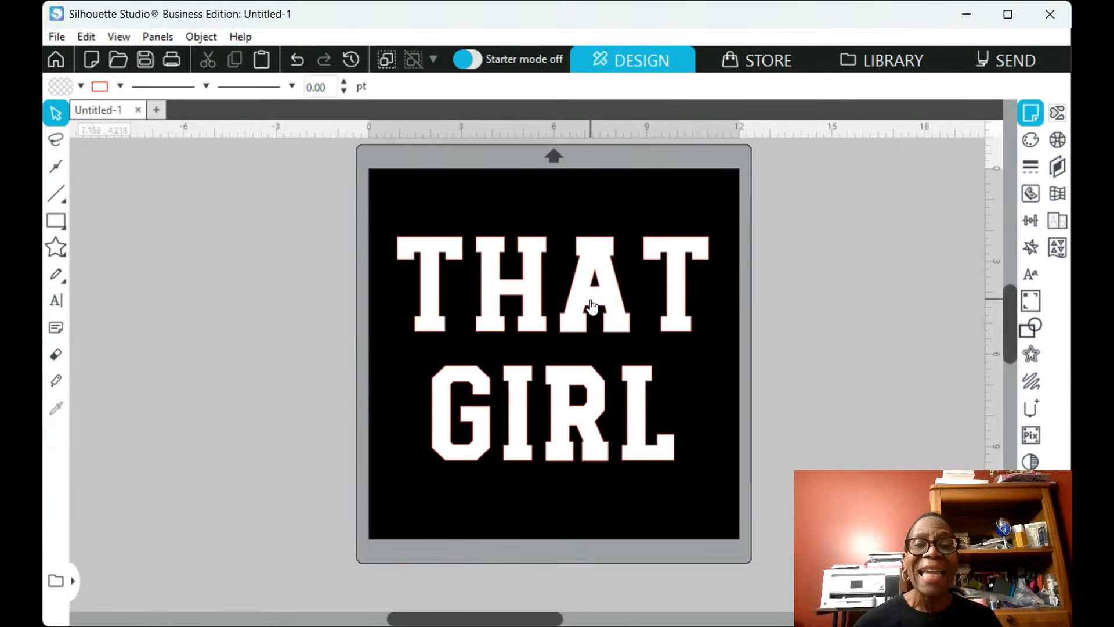
left_click(647, 457)
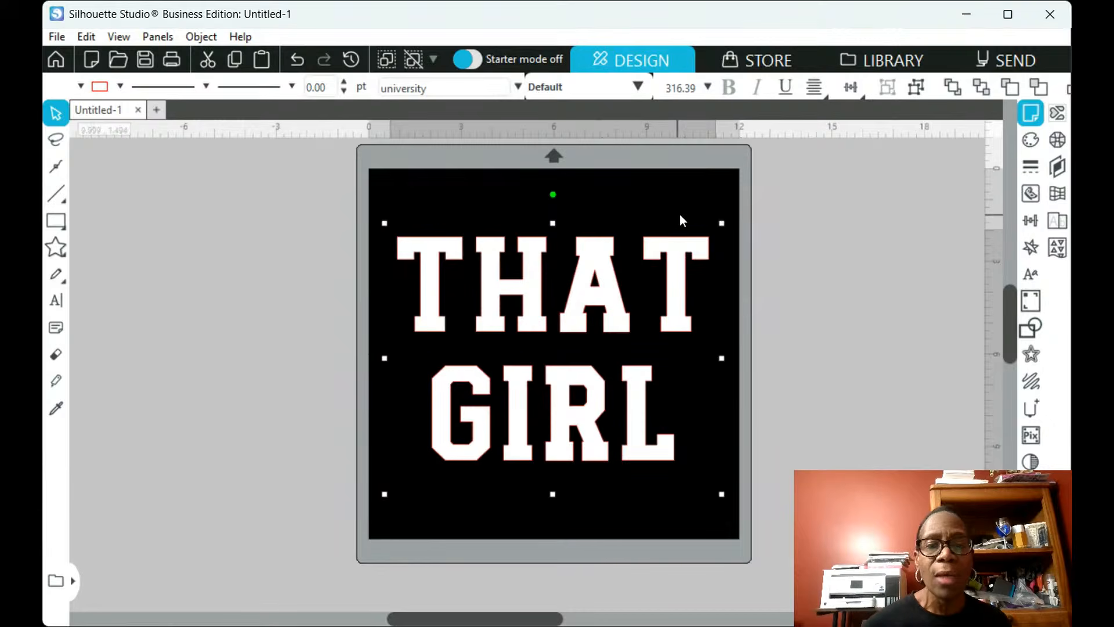
left_click(1029, 116)
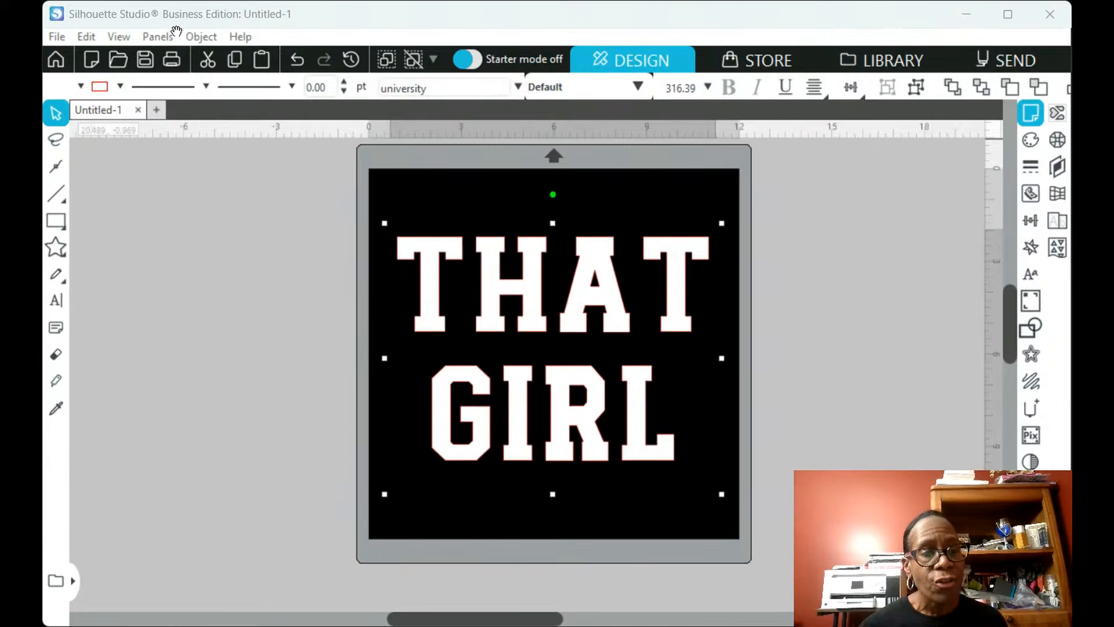
left_click(155, 531)
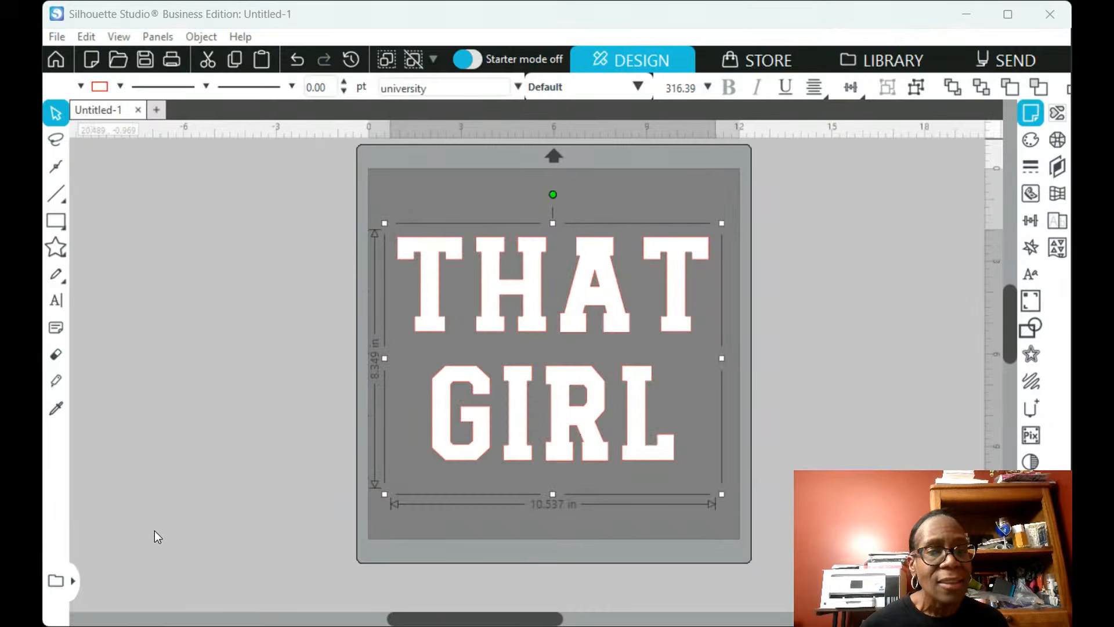
left_click(237, 519)
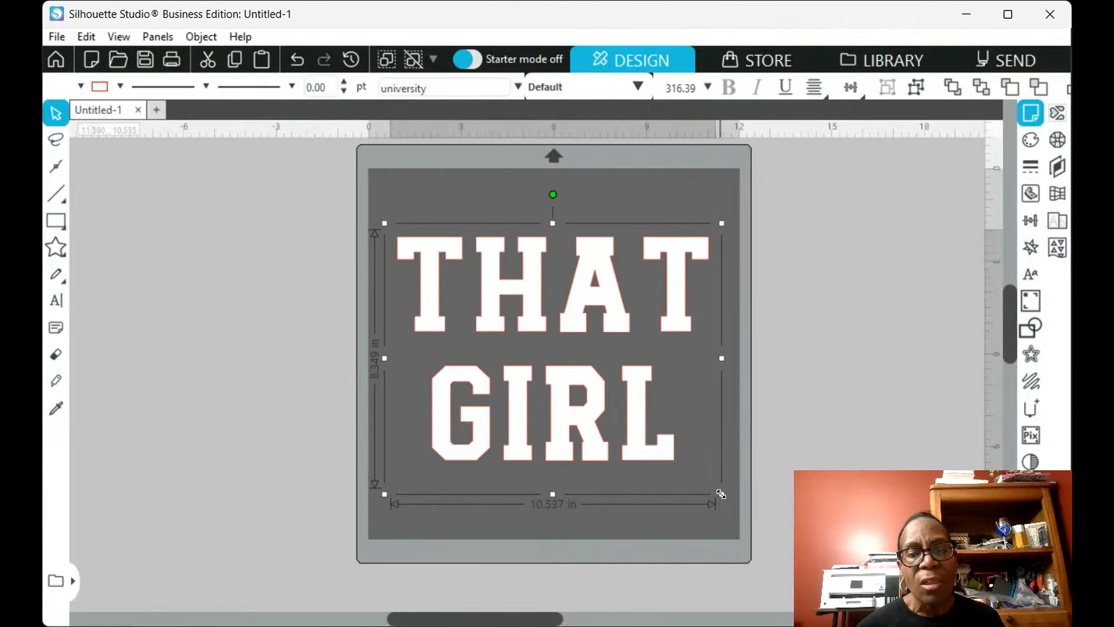
Enlarge the lettering to about 15.43 in wide and move it up and left over the page
left_click_drag(725, 495, 871, 608)
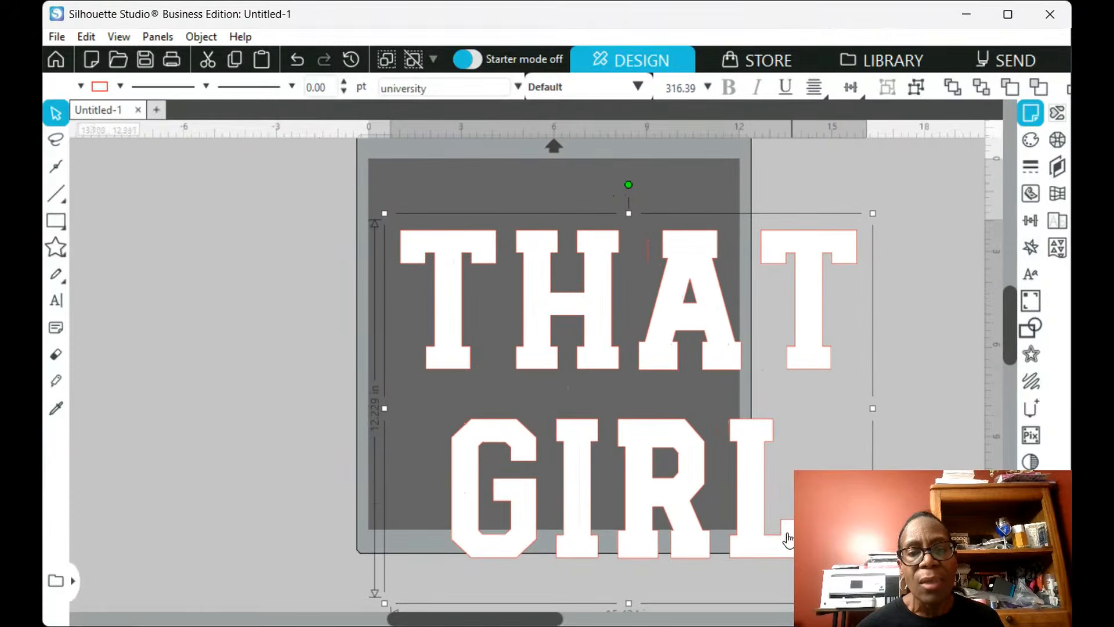
left_click_drag(778, 552, 720, 510)
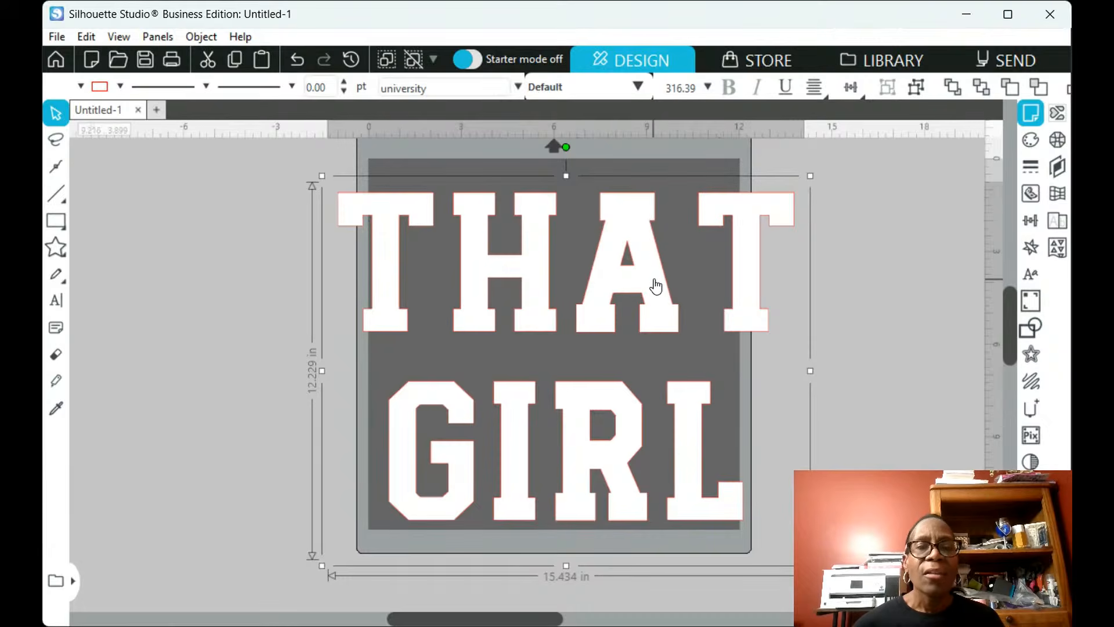
Convert the lettering to paths and split it into separate letter outlines and inner shapes
left_click(778, 532)
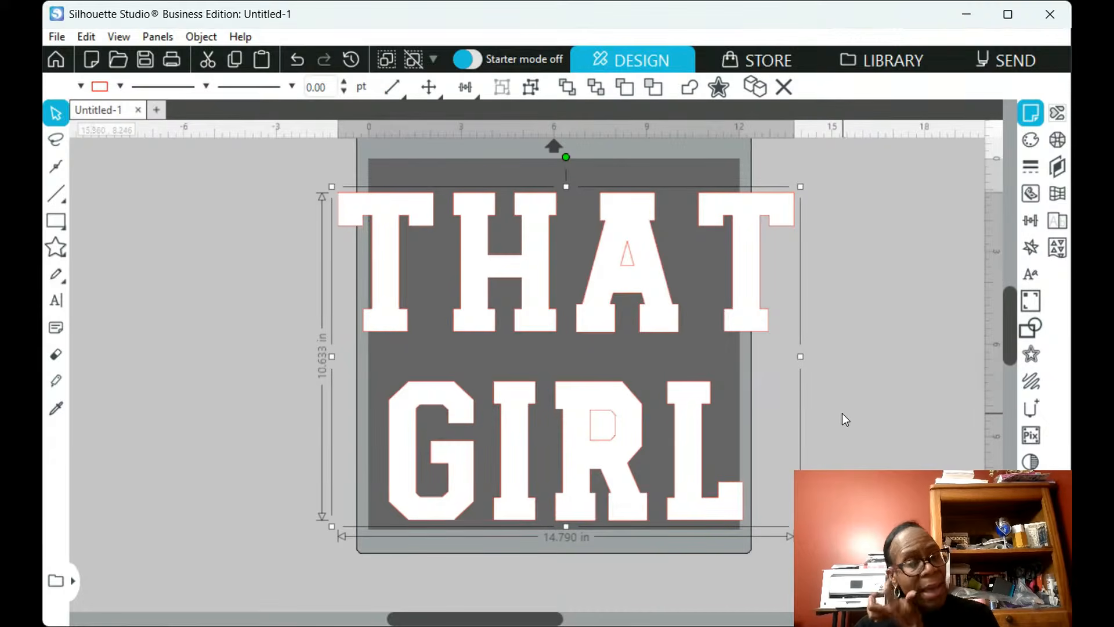
left_click(856, 293)
left_click(628, 261)
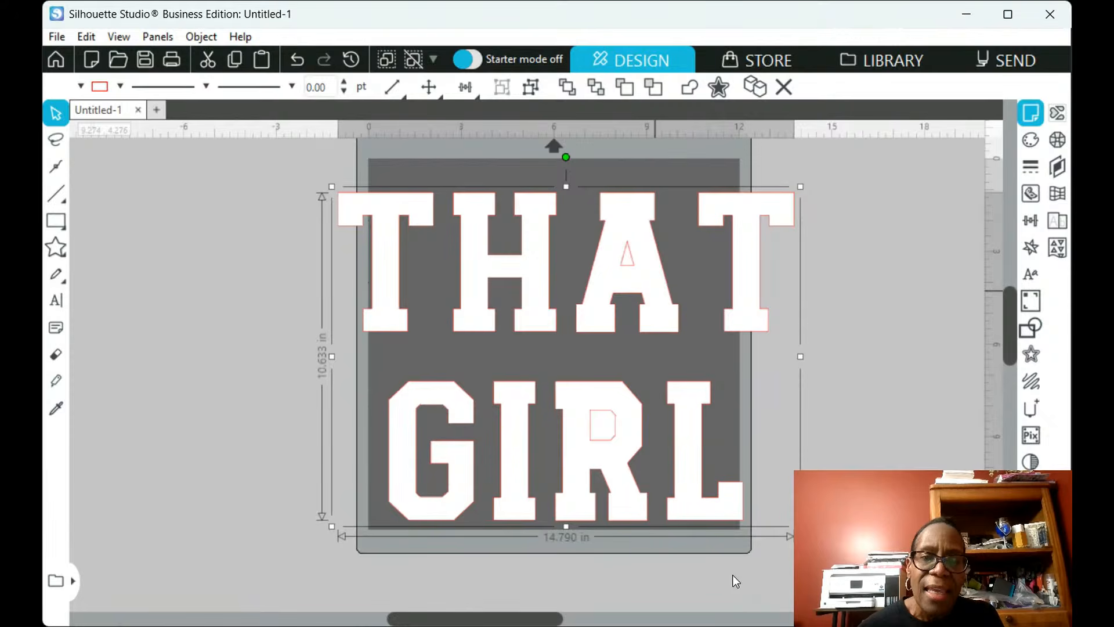
key("ctrl+shift+g")
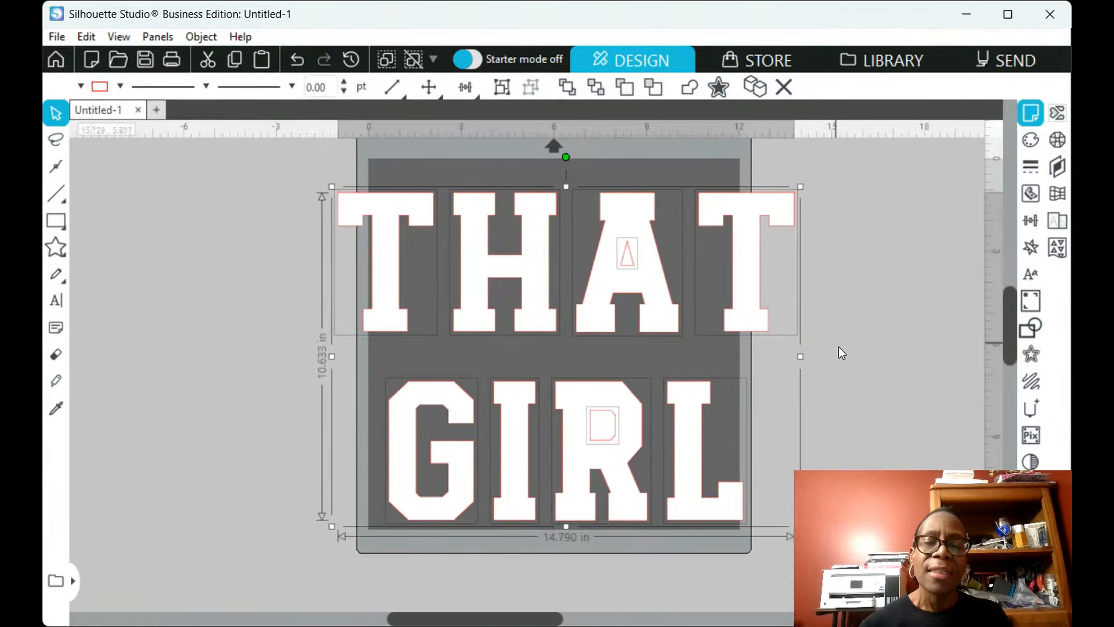
left_click(857, 350)
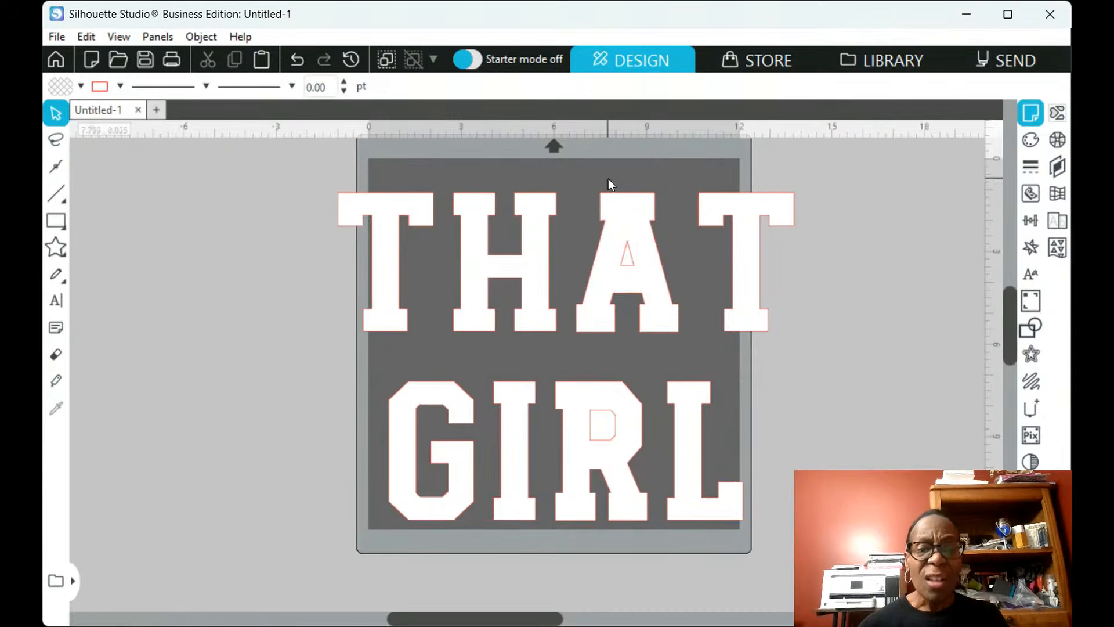
Enlarge the A's inner triangle to about 0.63 in wide by 1.15 in tall and shift the A outline slightly right around it
left_click(629, 268)
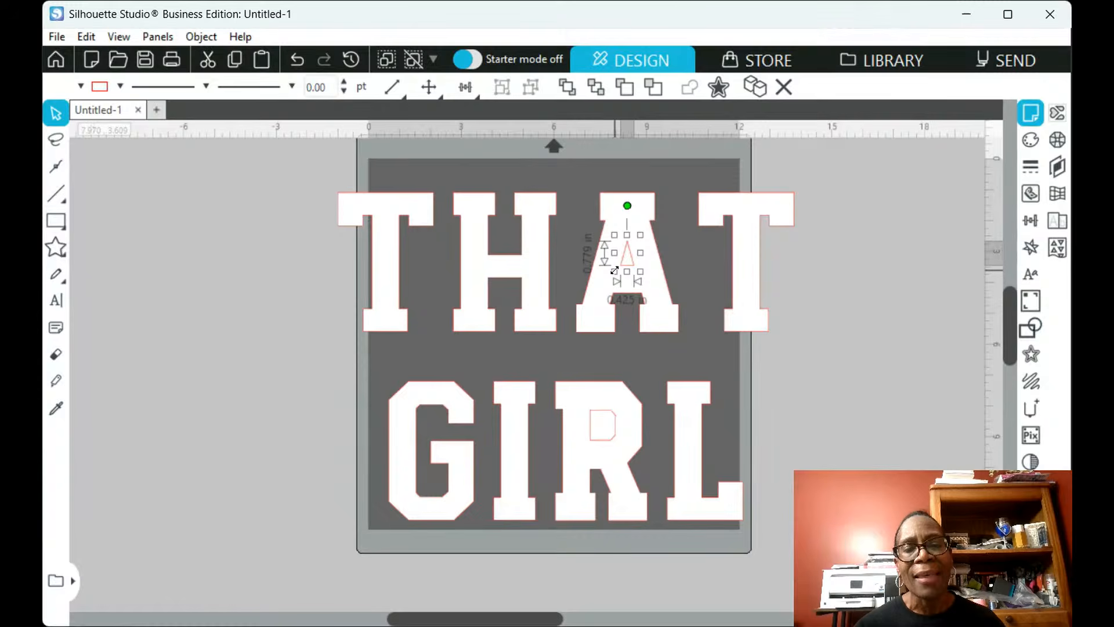
left_click_drag(614, 269, 606, 285)
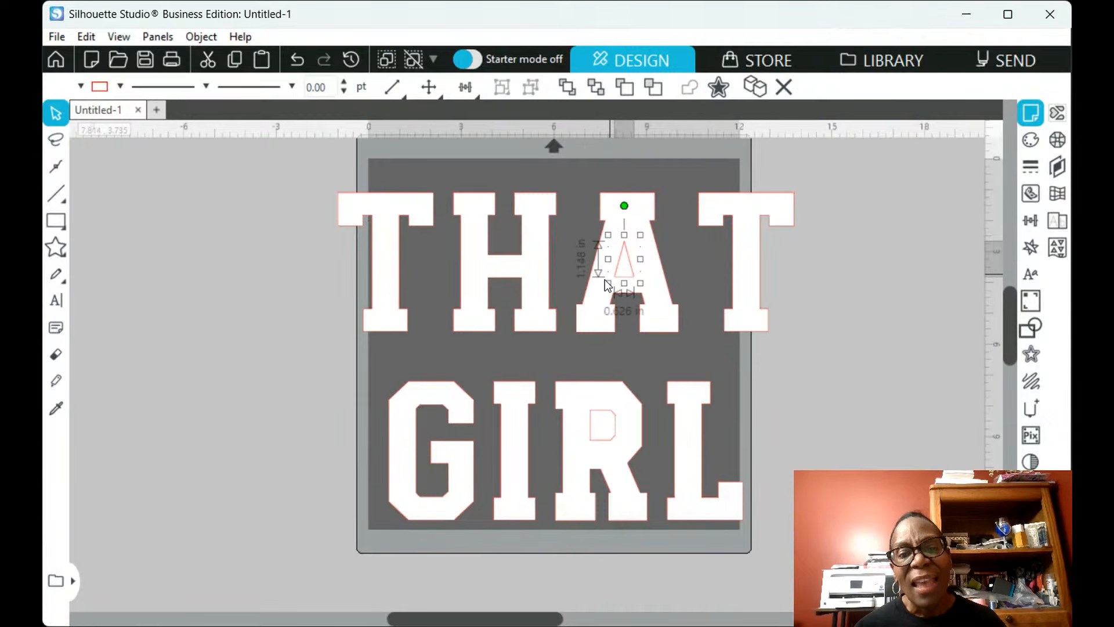
left_click(631, 266)
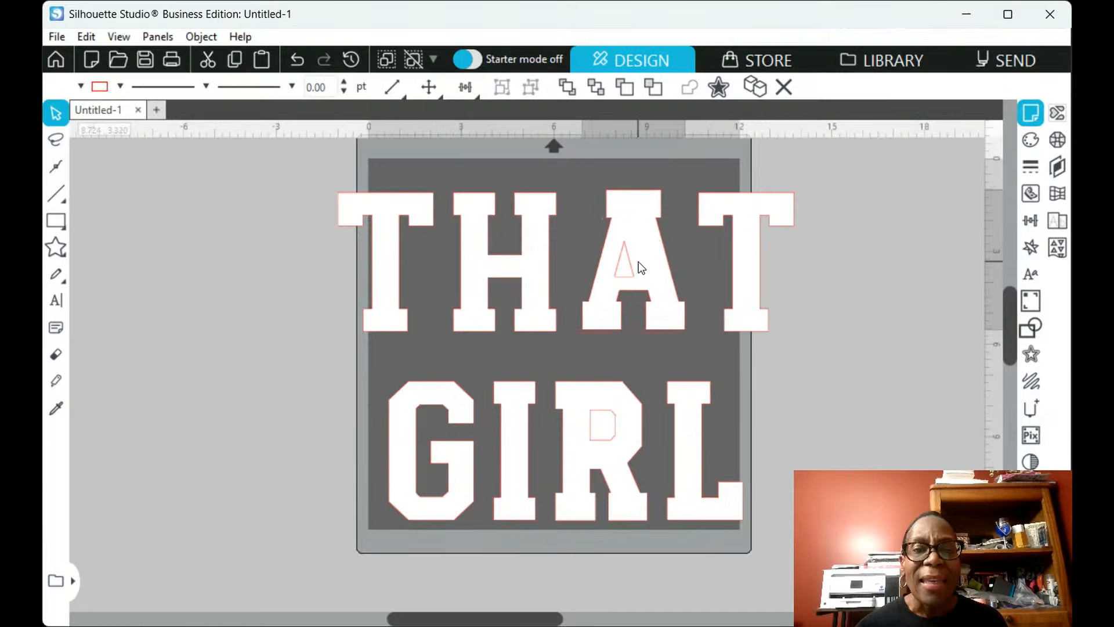
left_click(608, 204)
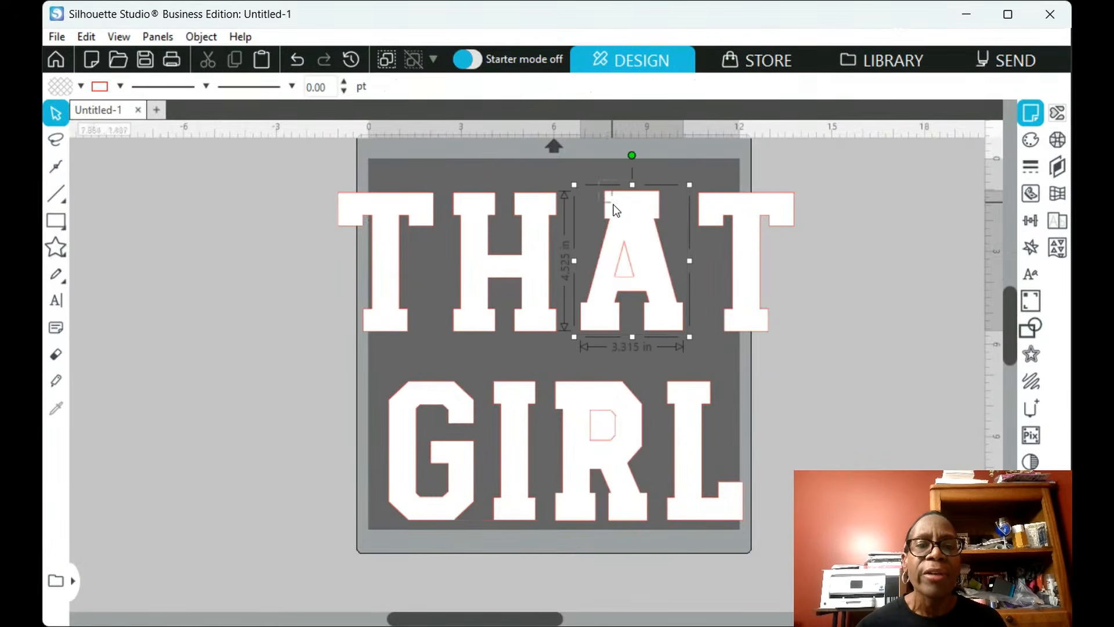
Centre the inner triangle horizontally within the A outline
left_click_drag(642, 295, 643, 296)
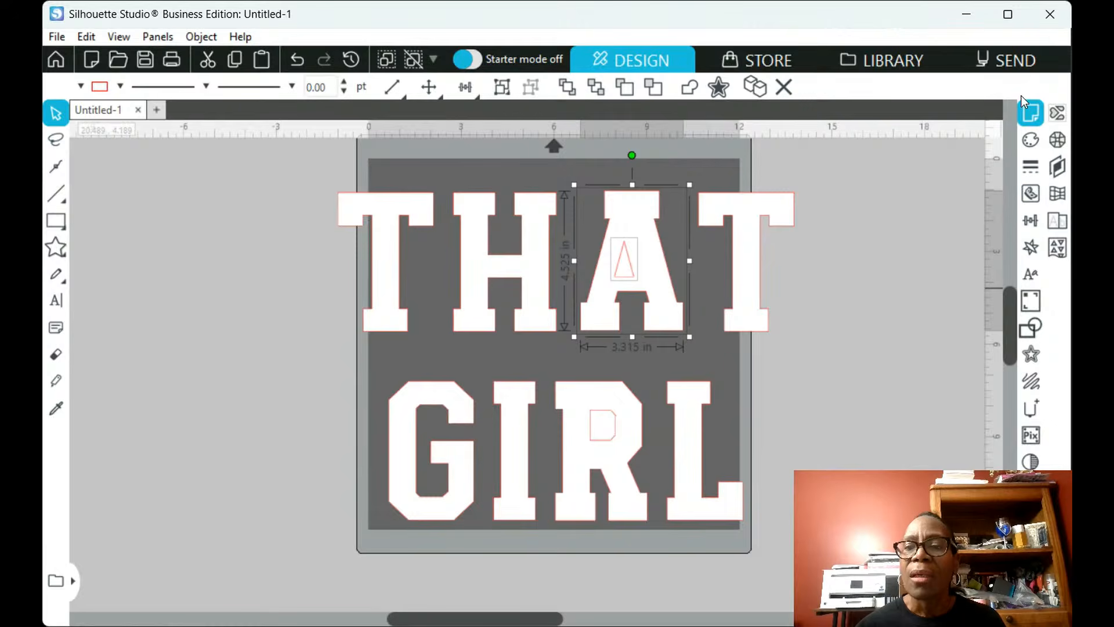
left_click(1031, 171)
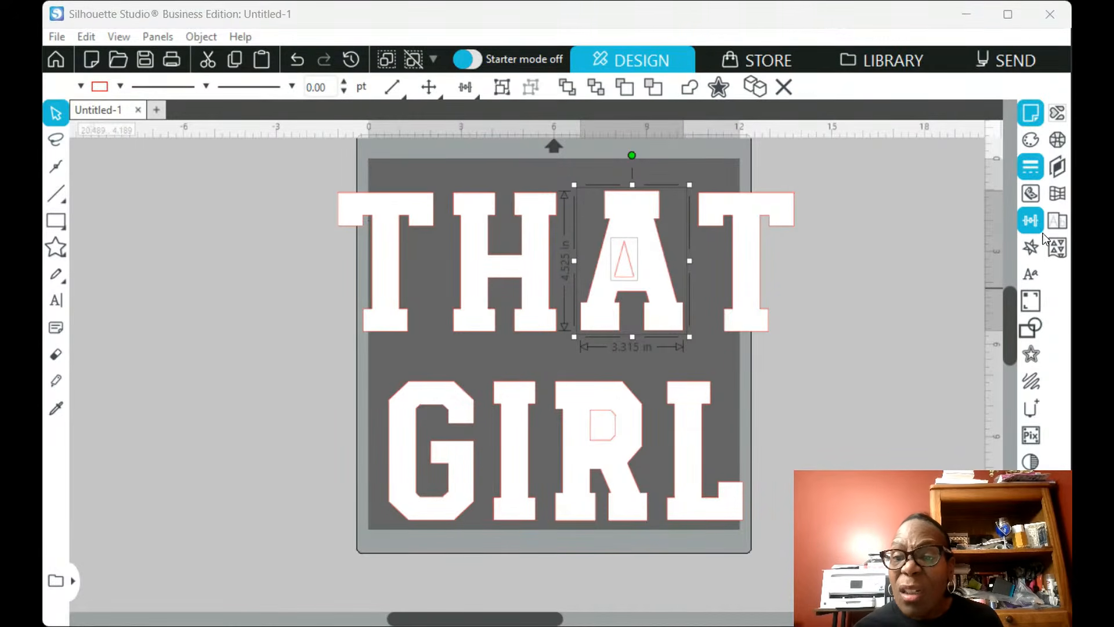
left_click(1031, 220)
left_click(900, 257)
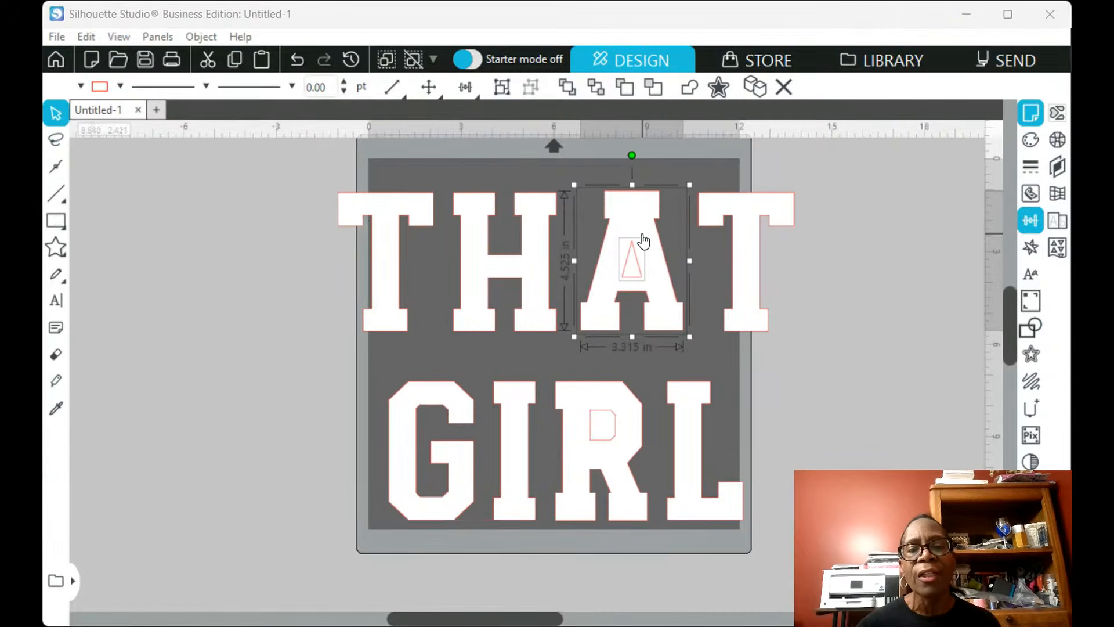
left_click(881, 395)
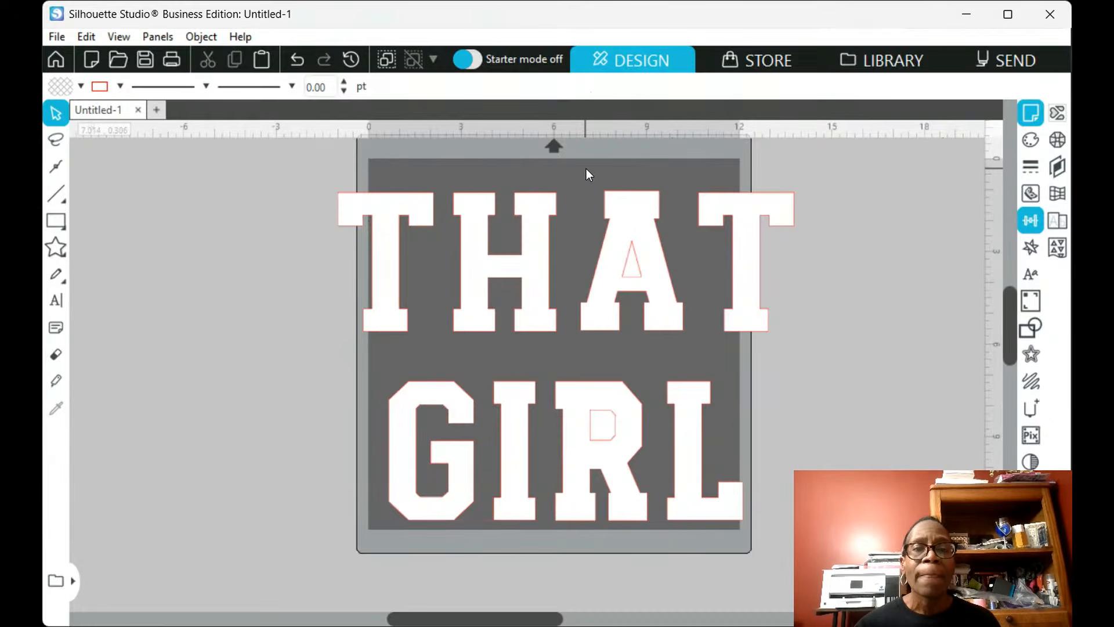
Make the A outline and its triangle a compound path and fill the letter with rhinestones
left_click(609, 201)
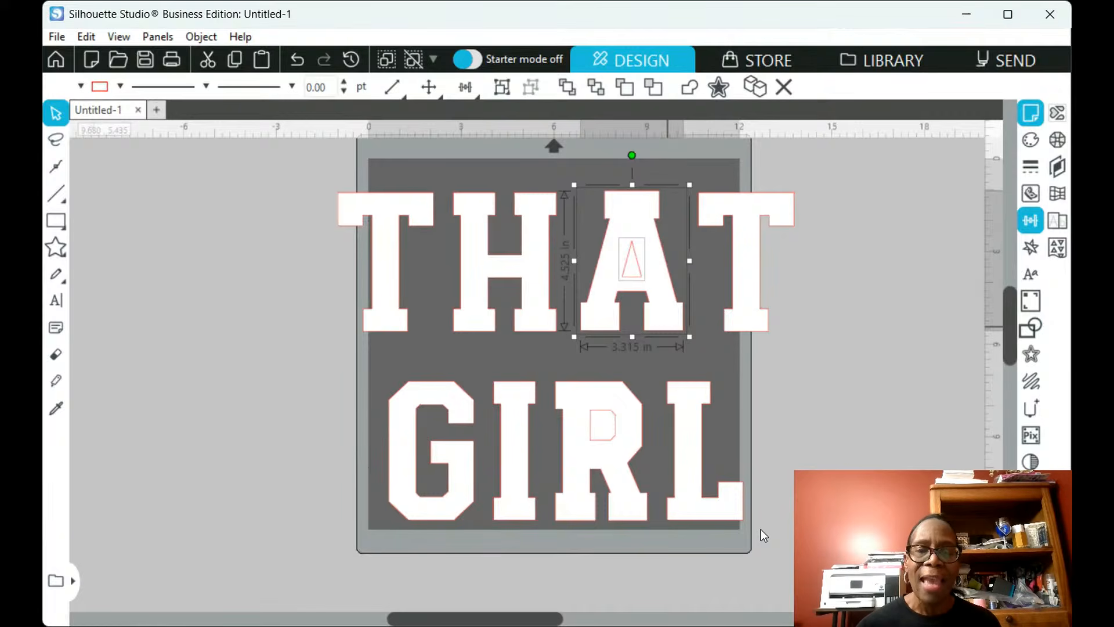
key("ctrl+8")
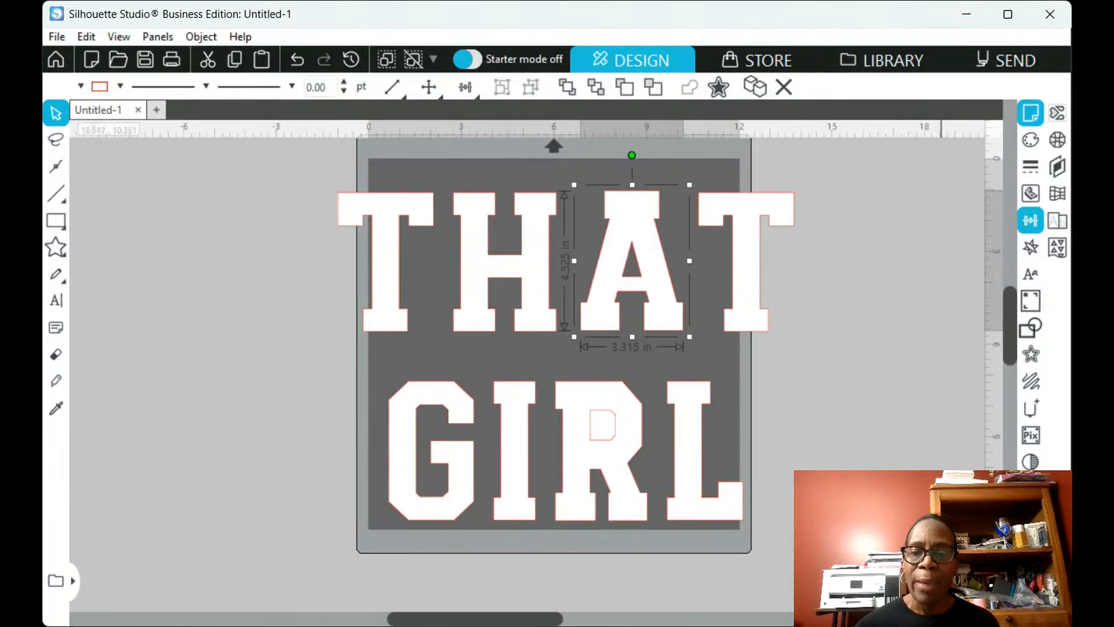
left_click(1058, 138)
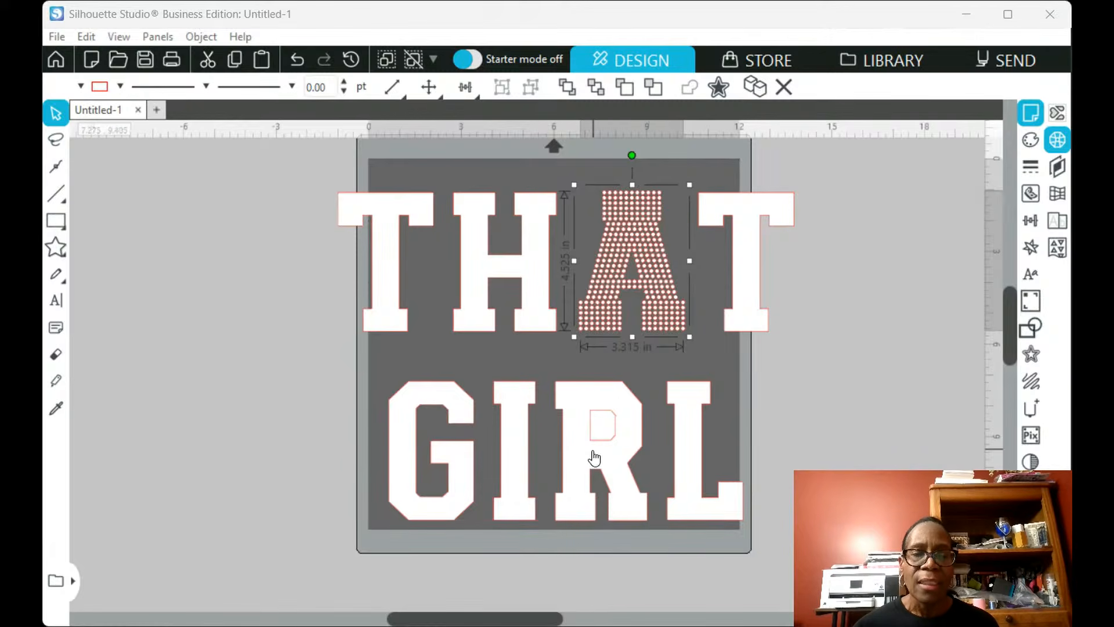
left_click(623, 536)
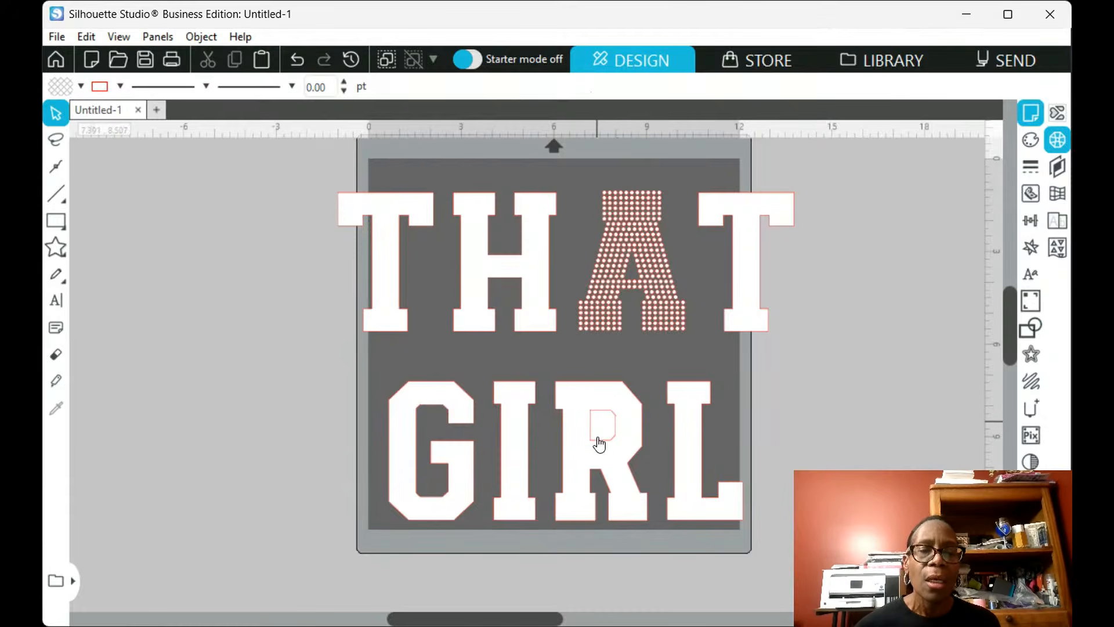
Make the R outline and its inner shape a compound path and fill the letter with rhinestones
left_click(616, 455)
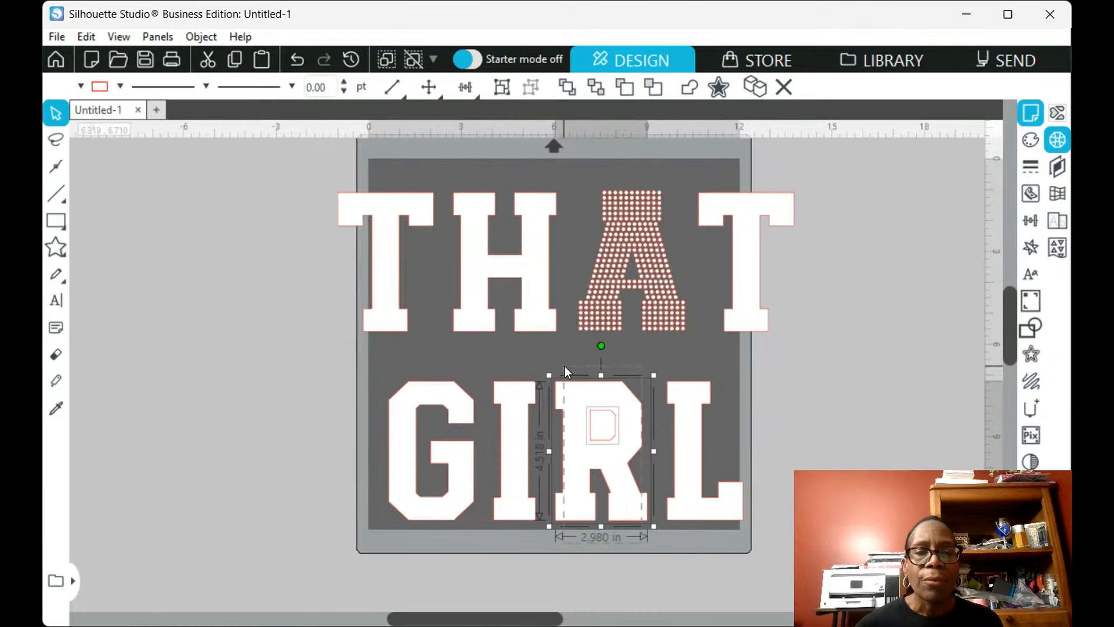
left_click_drag(564, 366, 555, 356)
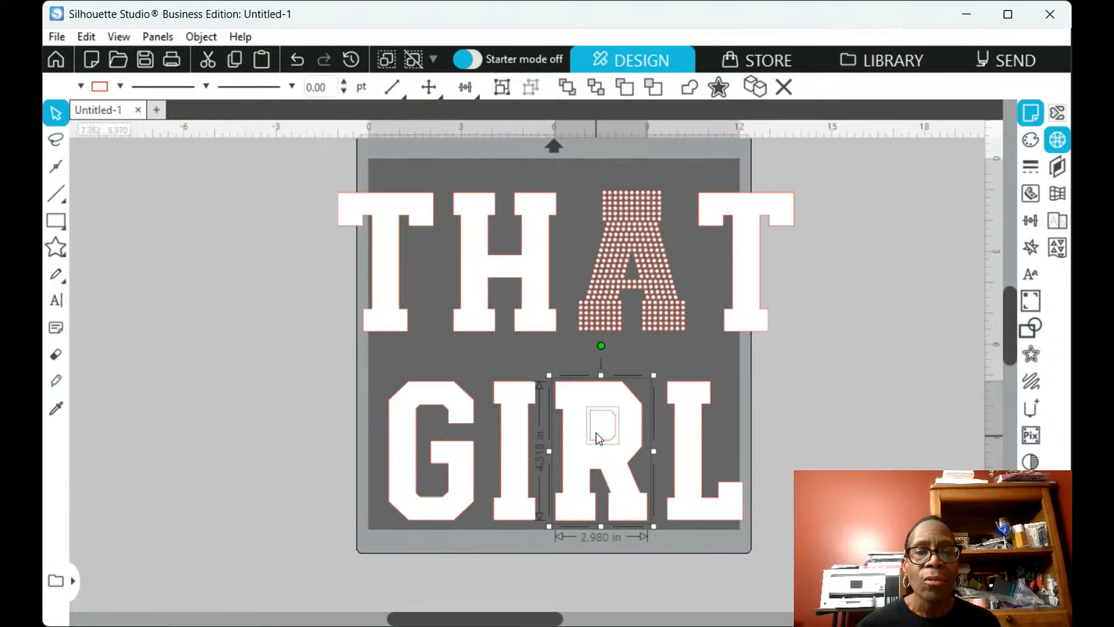
left_click(691, 297)
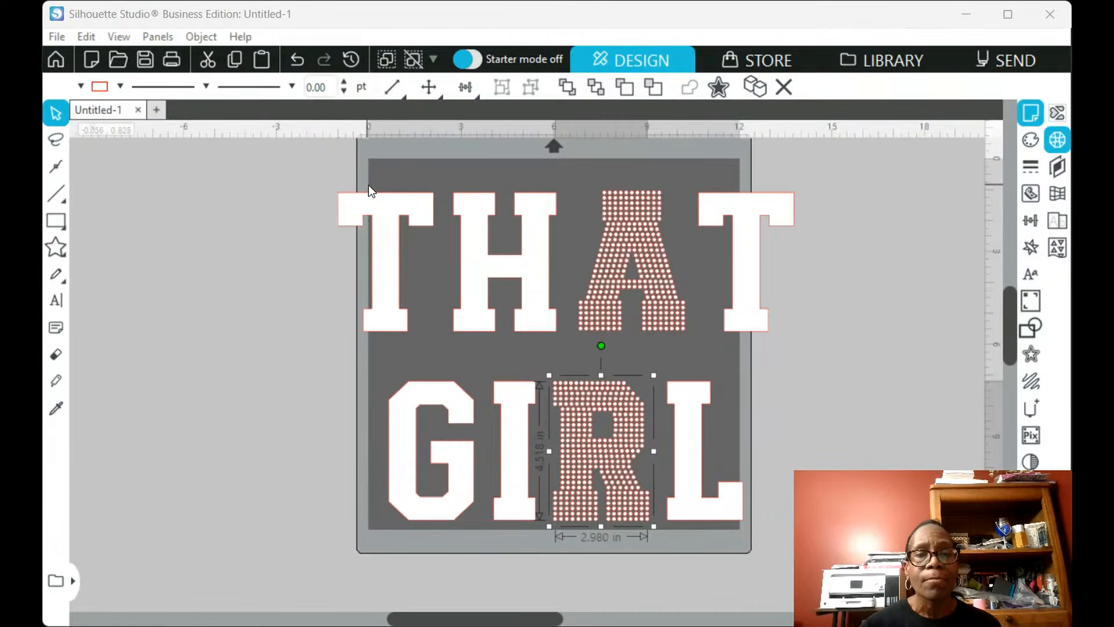
Fill the remaining letters T, H, T, G, I and L with rhinestones and select the whole design
left_click_drag(338, 172, 765, 510)
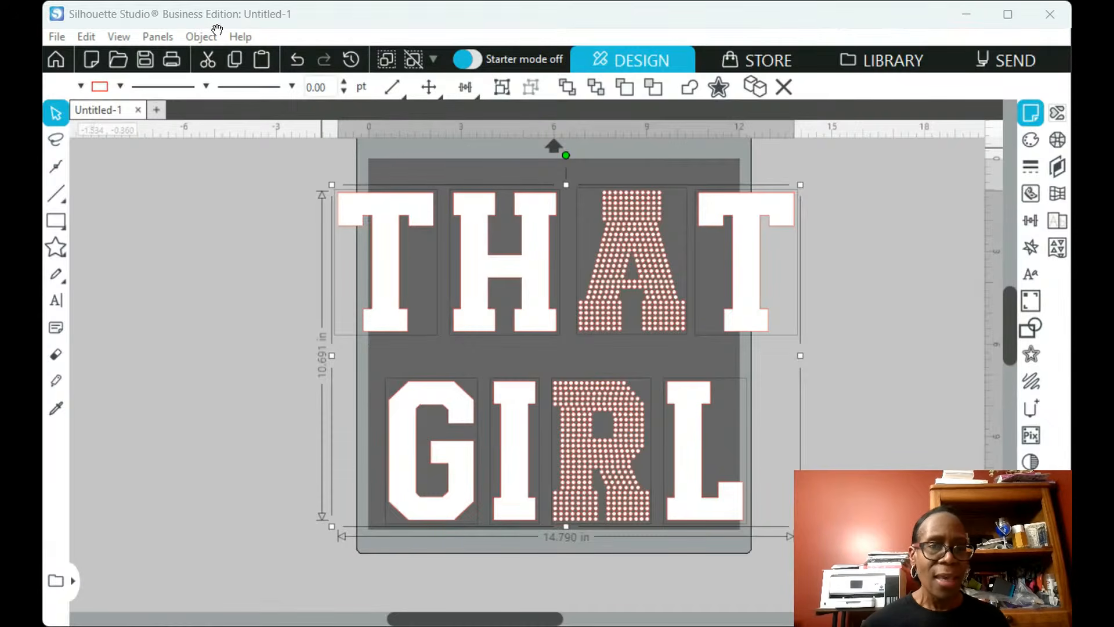
left_click(308, 270)
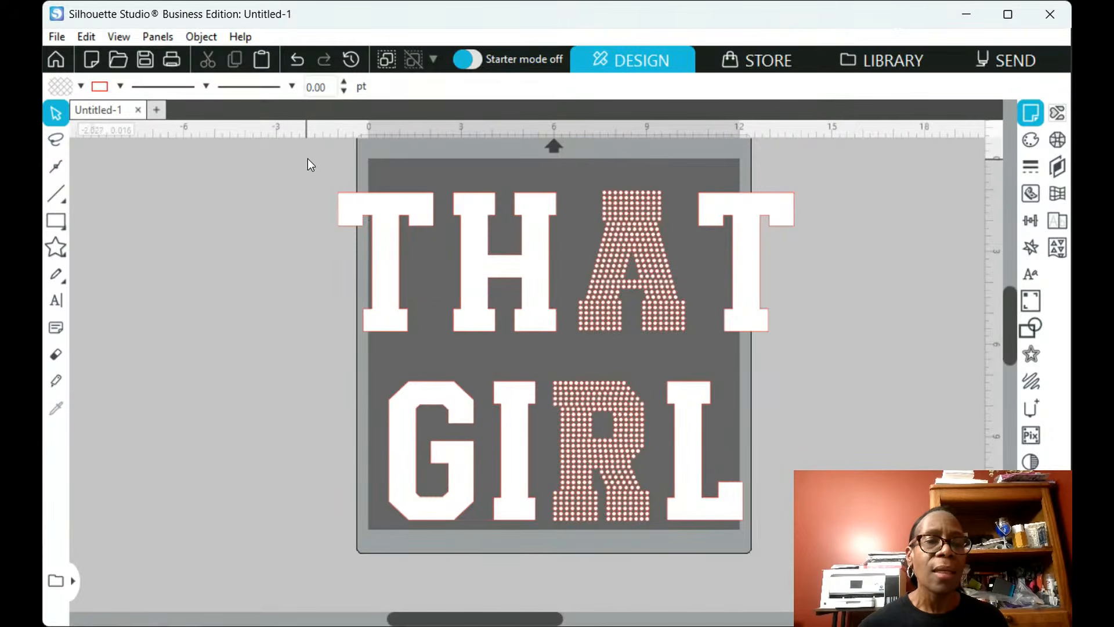
left_click_drag(308, 158, 825, 555)
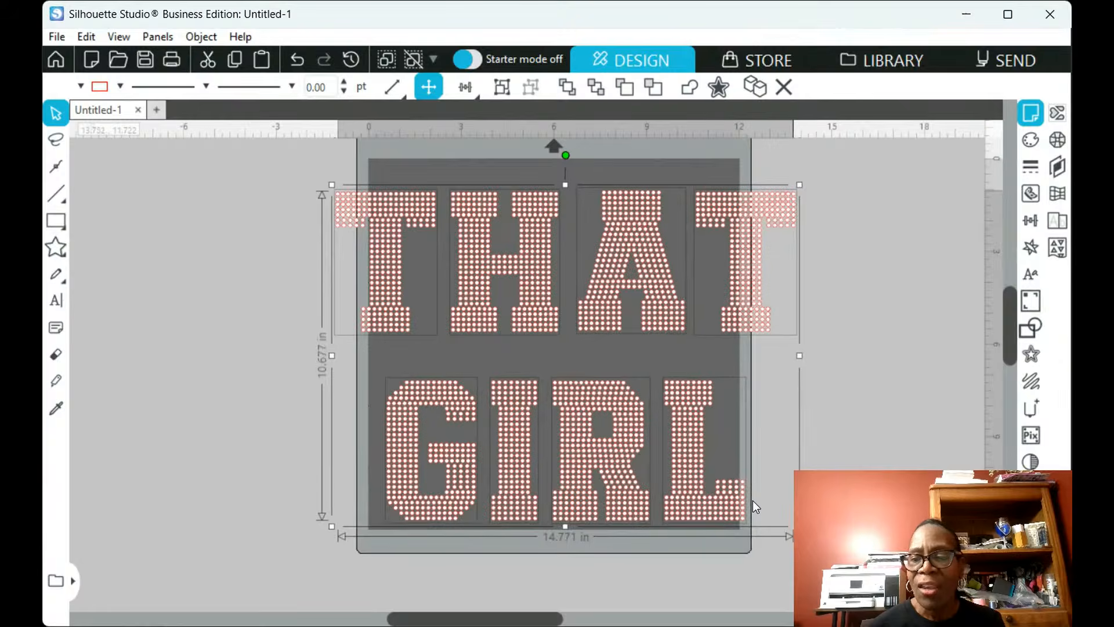
Scale the whole lettering design down proportionally to about 10.4 in wide and position it centrally across the page
left_click_drag(801, 527, 688, 458)
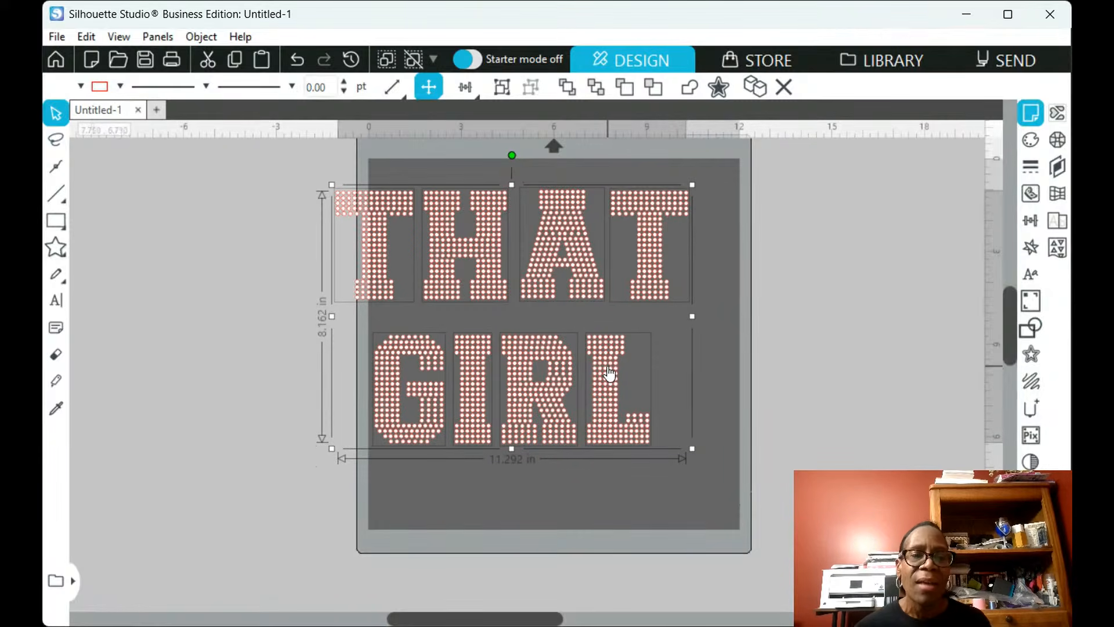
left_click_drag(616, 370, 651, 393)
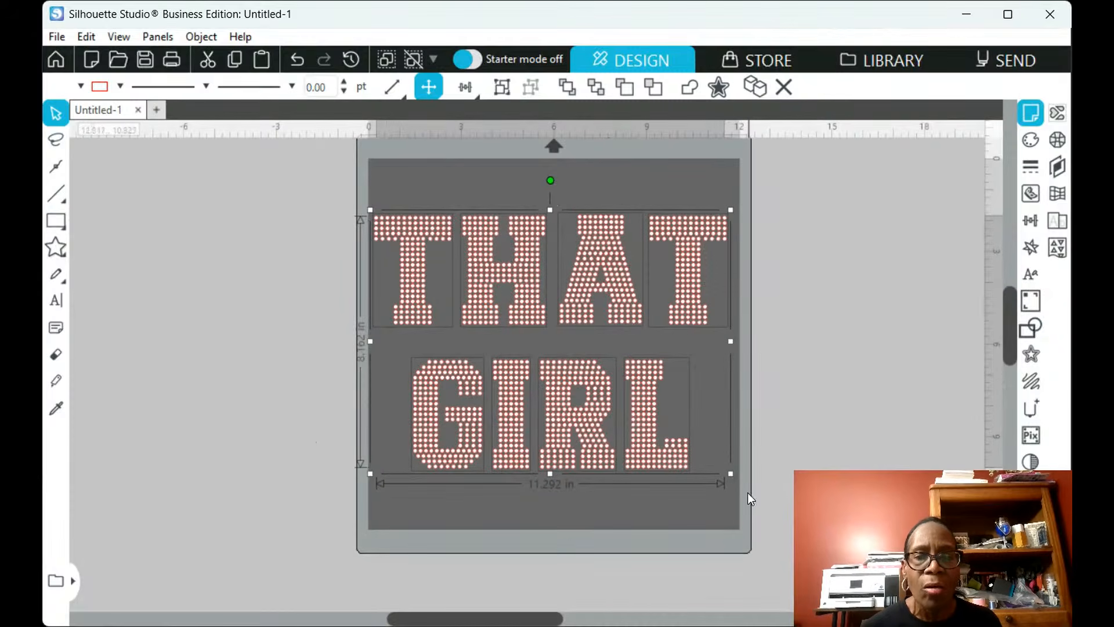
left_click_drag(725, 469, 706, 455)
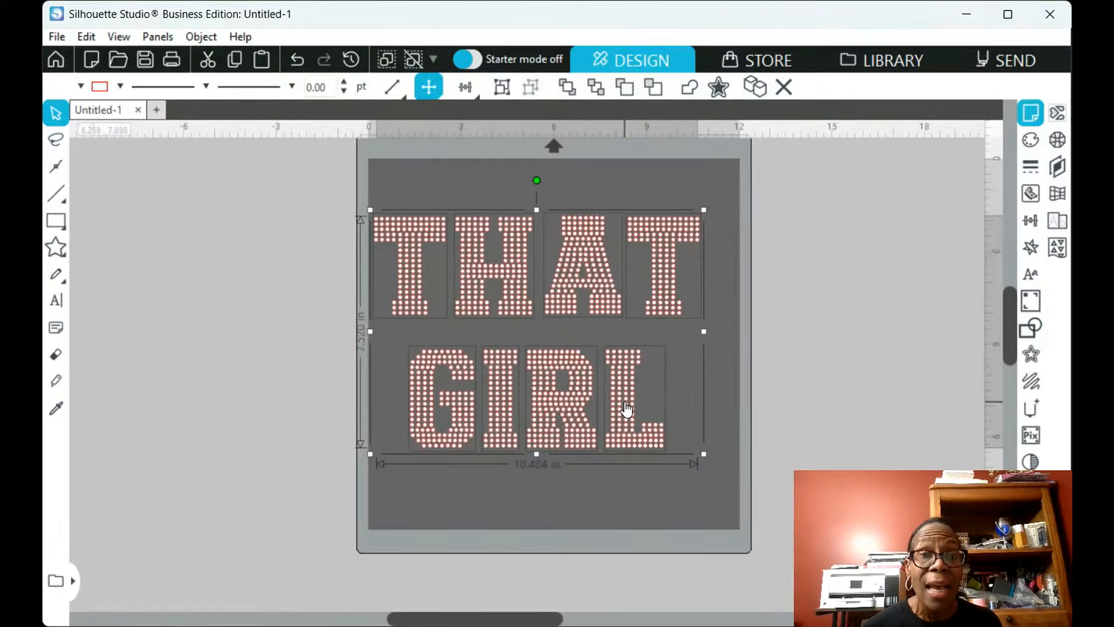
left_click_drag(626, 408, 636, 405)
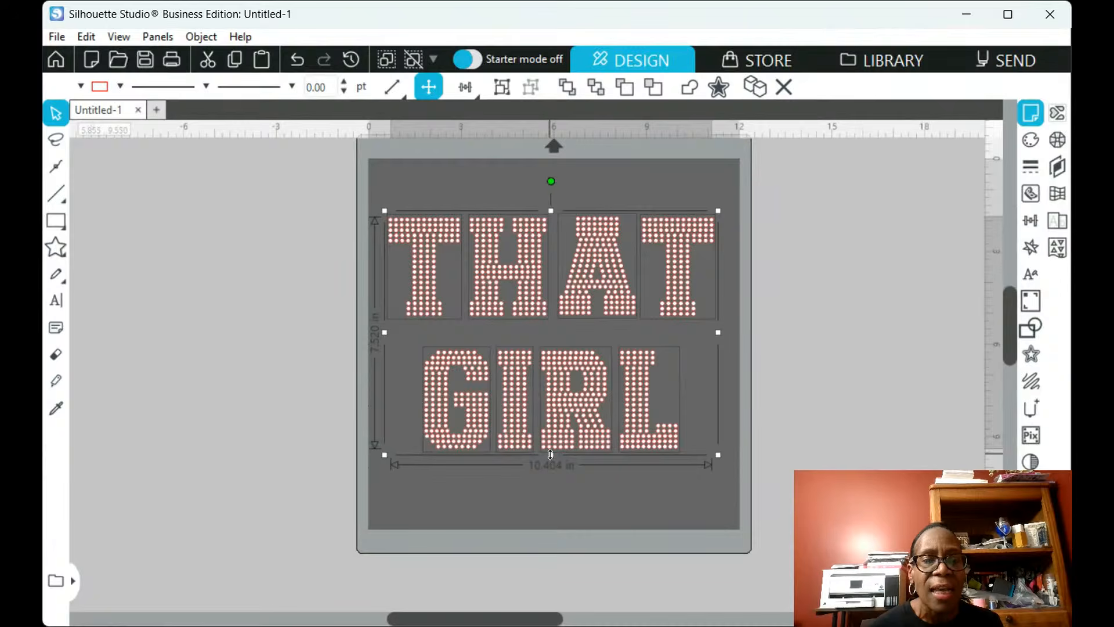
Stretch the whole design taller and enlarge it proportionally to about 10.74 in wide by 9.02 in high
left_click_drag(552, 455, 589, 437)
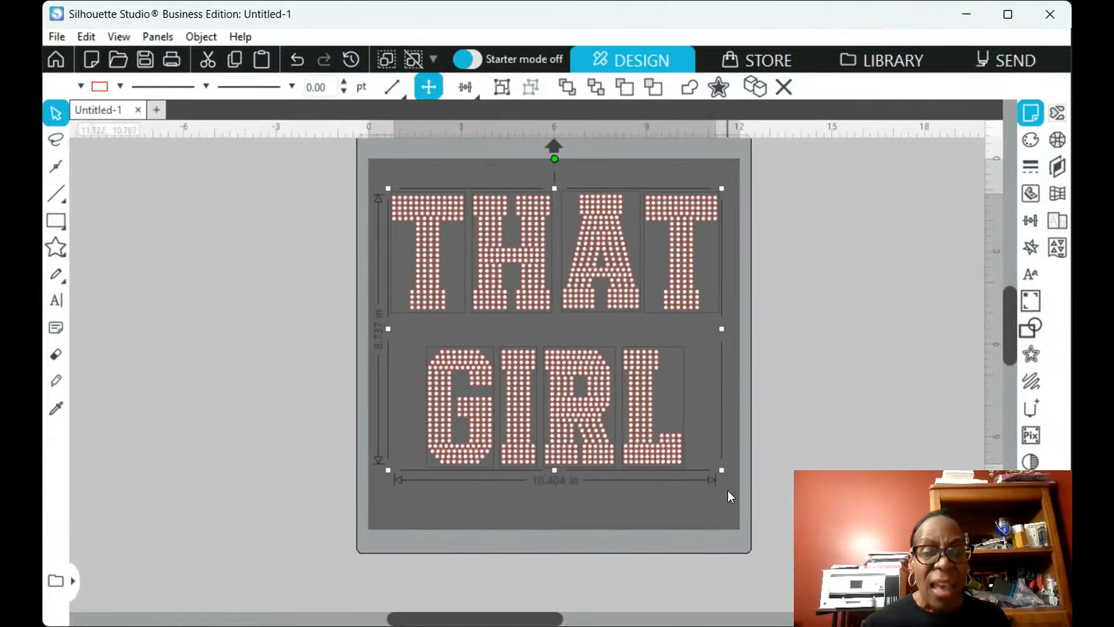
left_click_drag(722, 469, 728, 481)
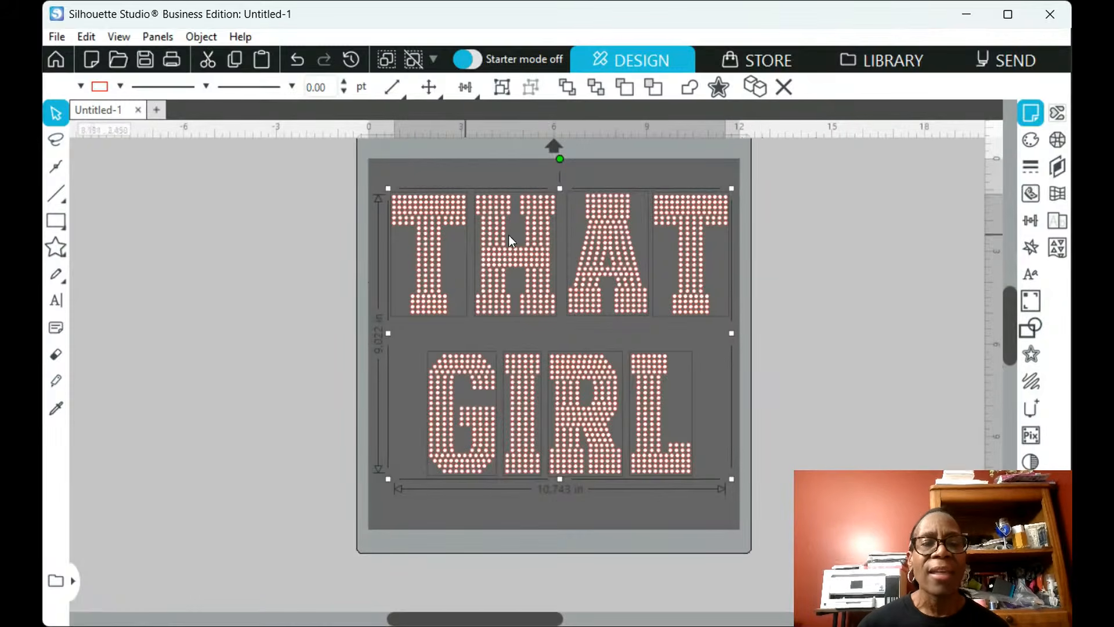
left_click(801, 288)
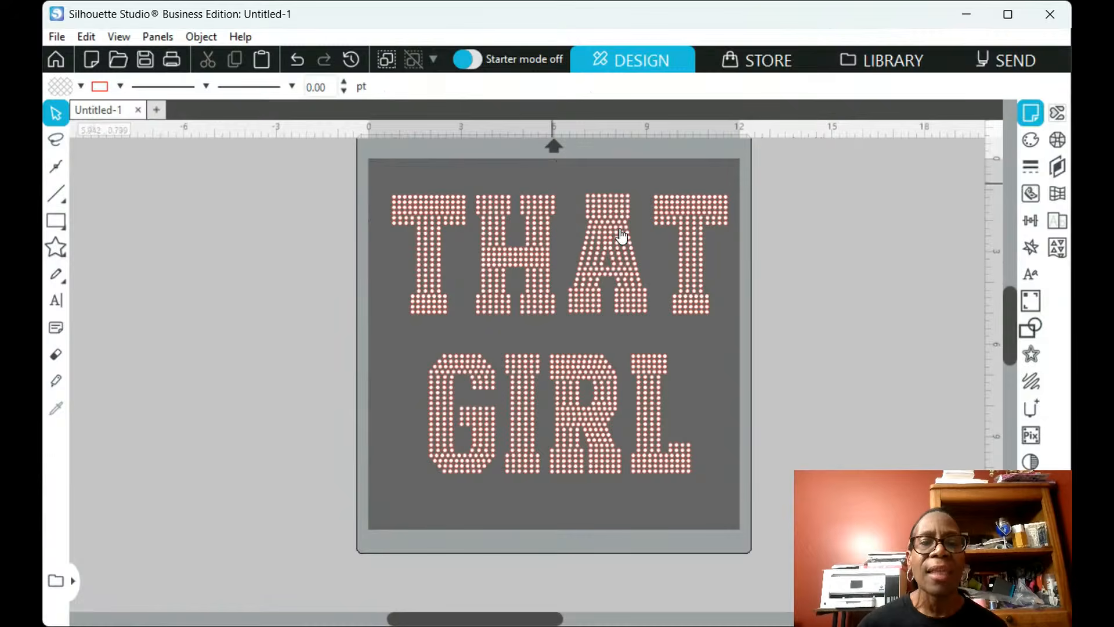
left_click(485, 272)
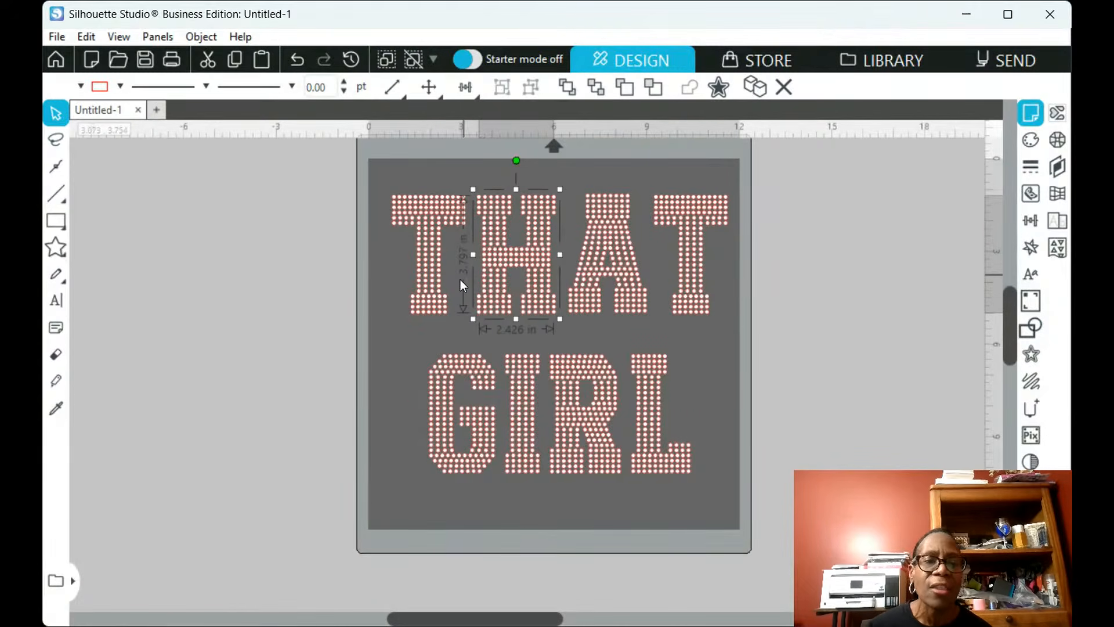
left_click(436, 257)
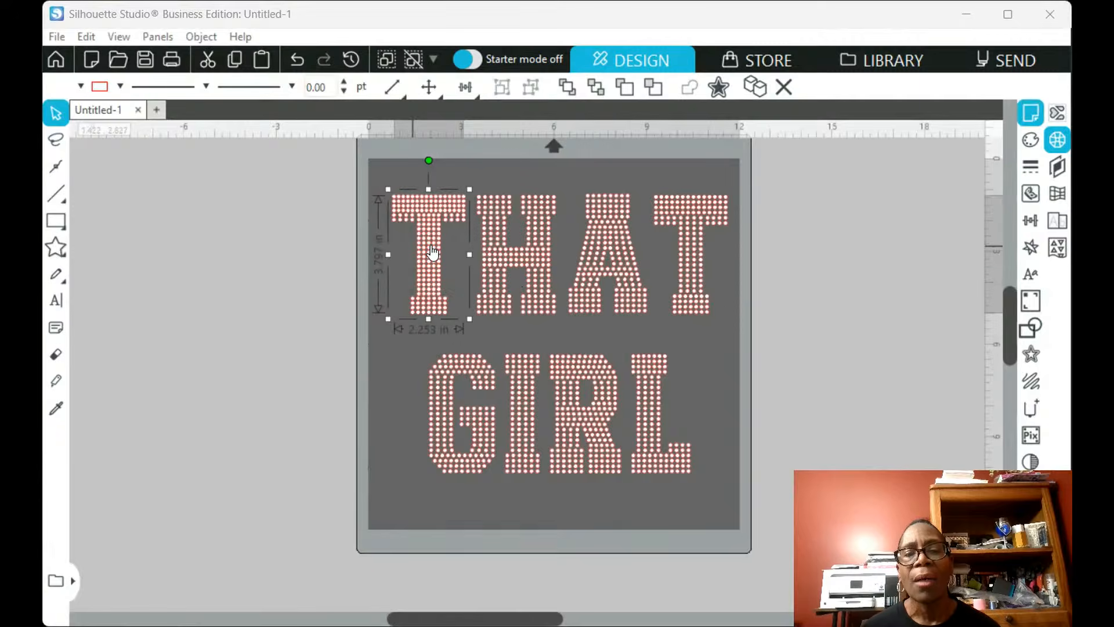
left_click(552, 333)
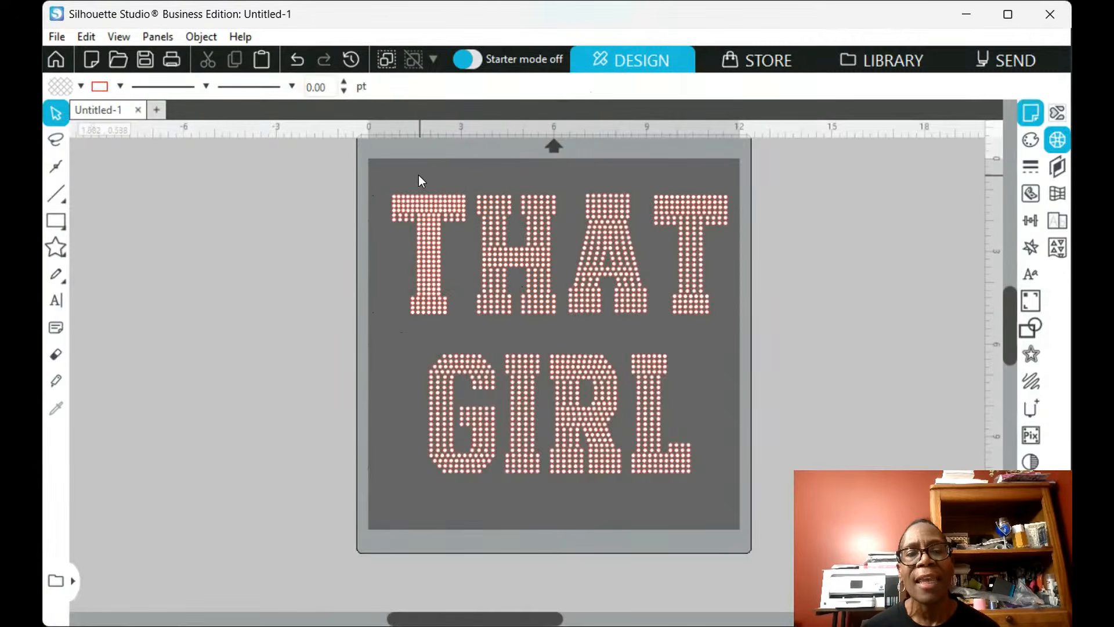
left_click_drag(378, 173, 851, 513)
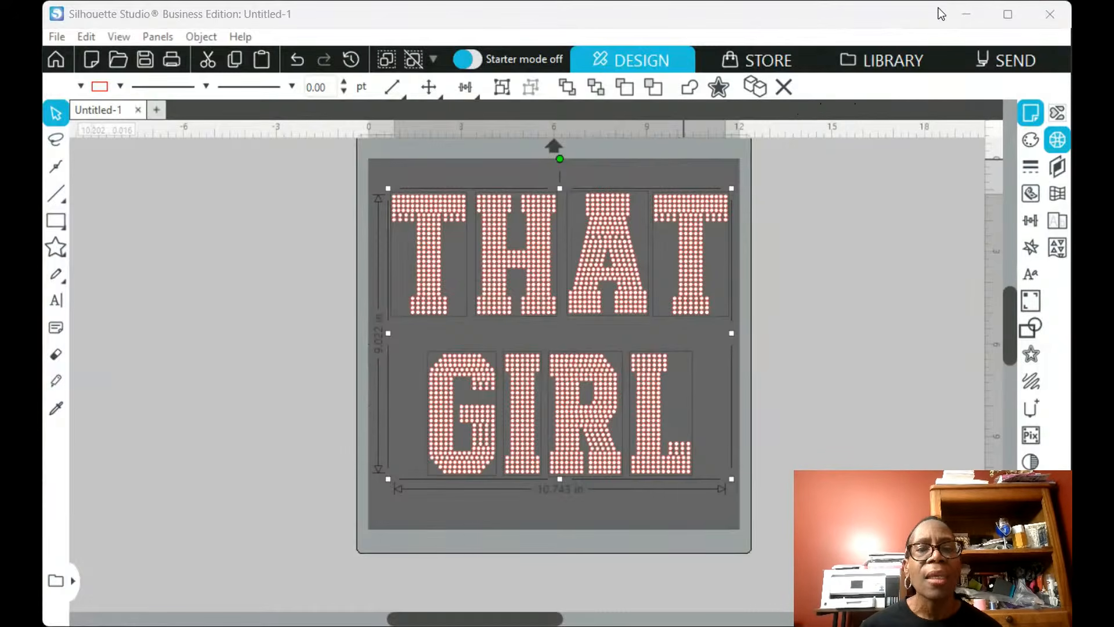
scroll(681, 456, "up", 1)
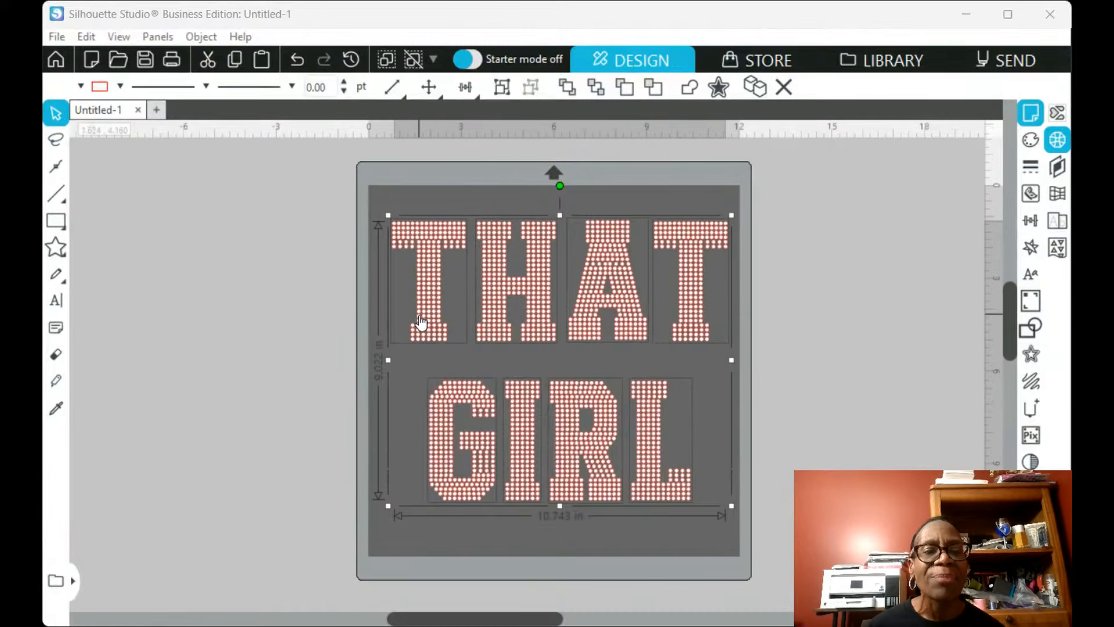
left_click(746, 430)
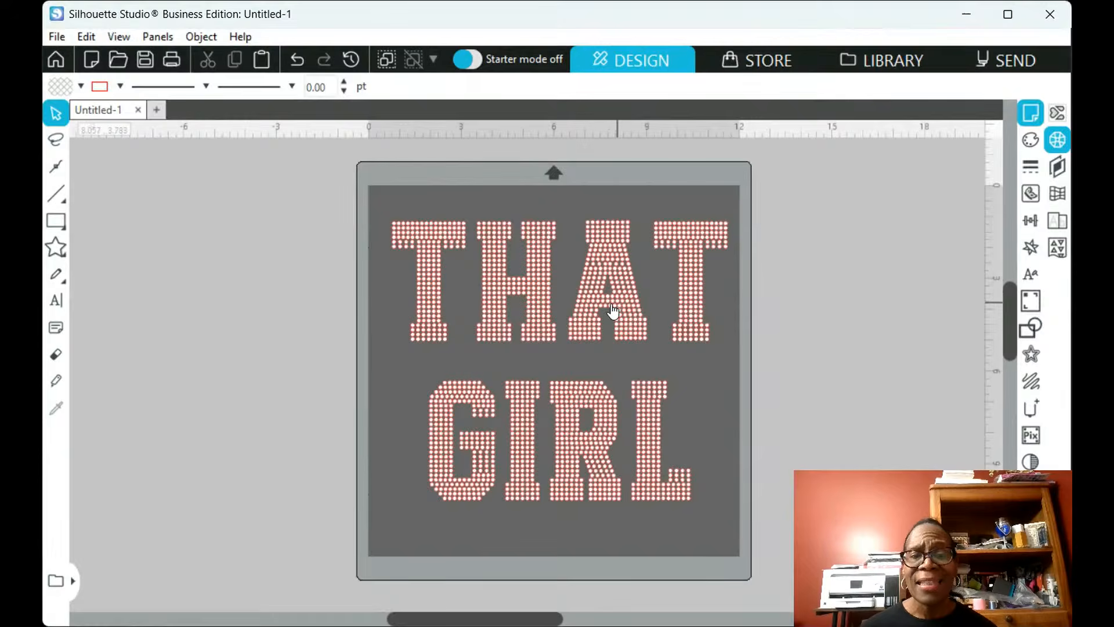
Widen the A to about 2.47 in and both Ts of THAT to about 2.34 in each, keeping their heights
left_click(633, 336)
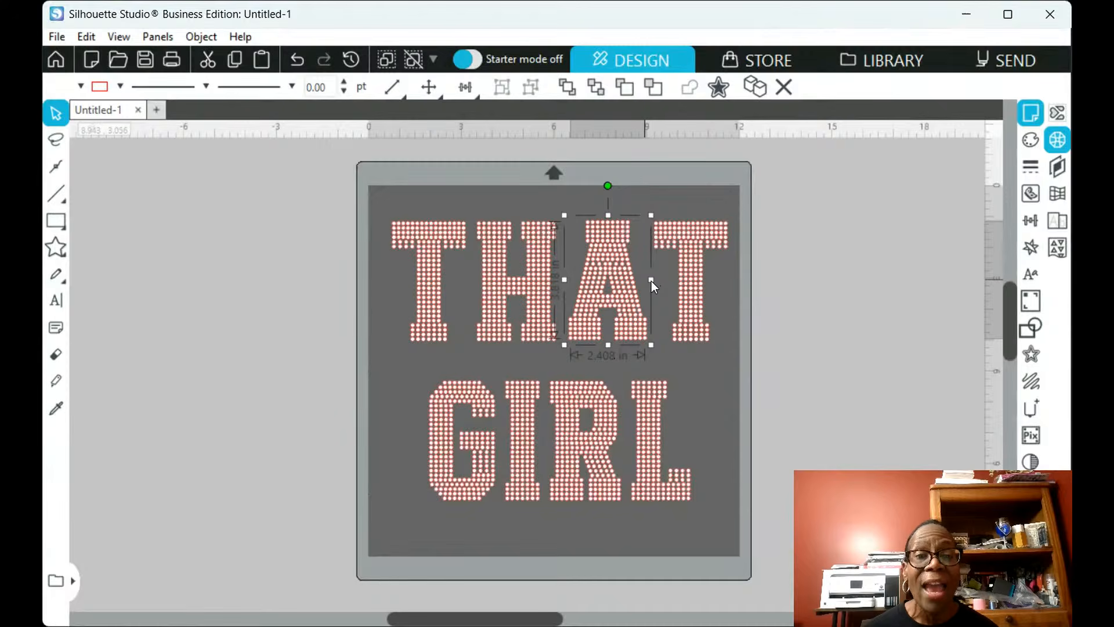
left_click_drag(651, 281, 652, 281)
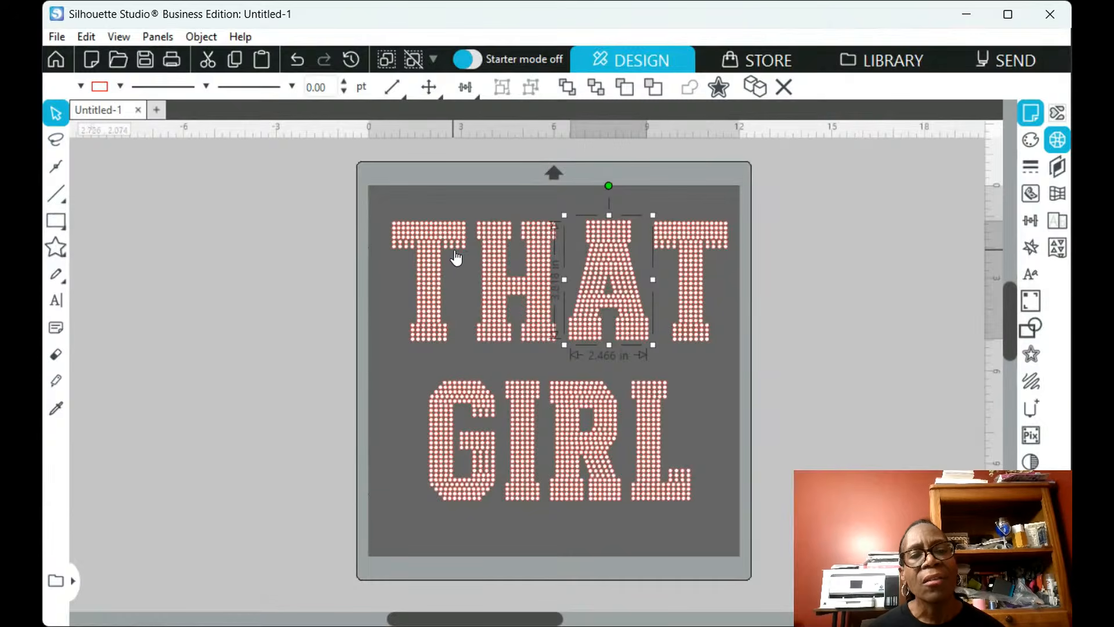
left_click(430, 300)
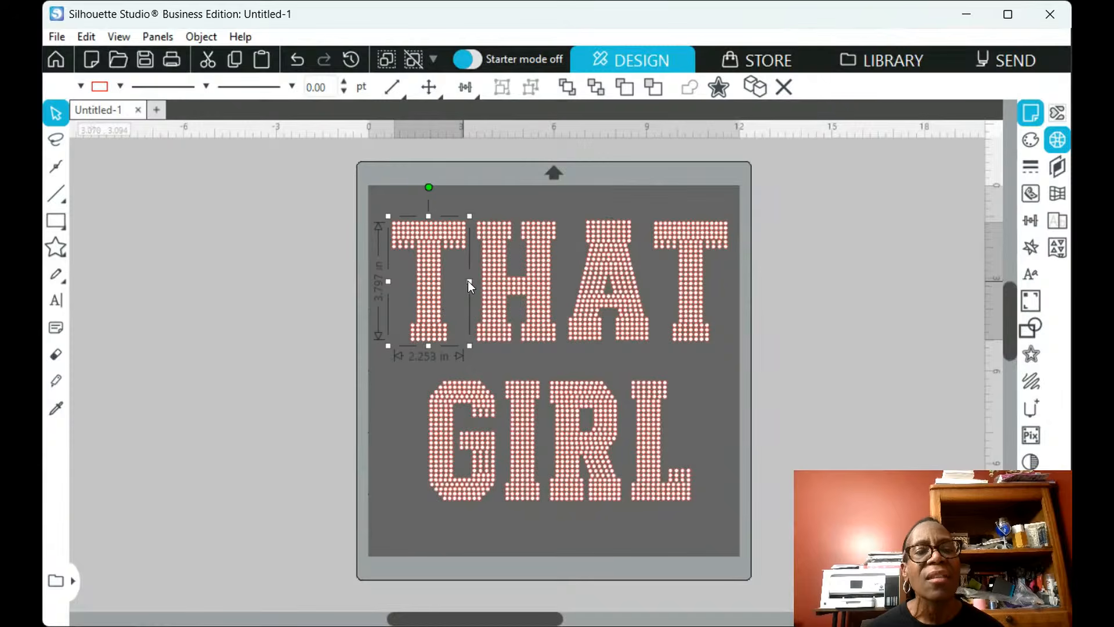
left_click_drag(468, 281, 470, 280)
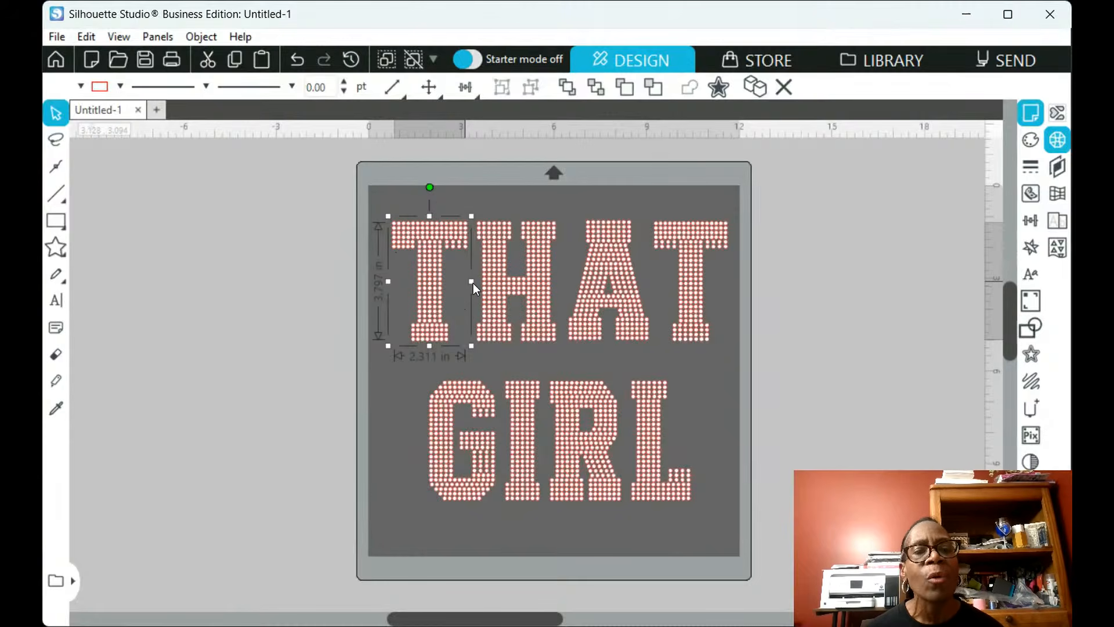
left_click_drag(472, 283, 474, 283)
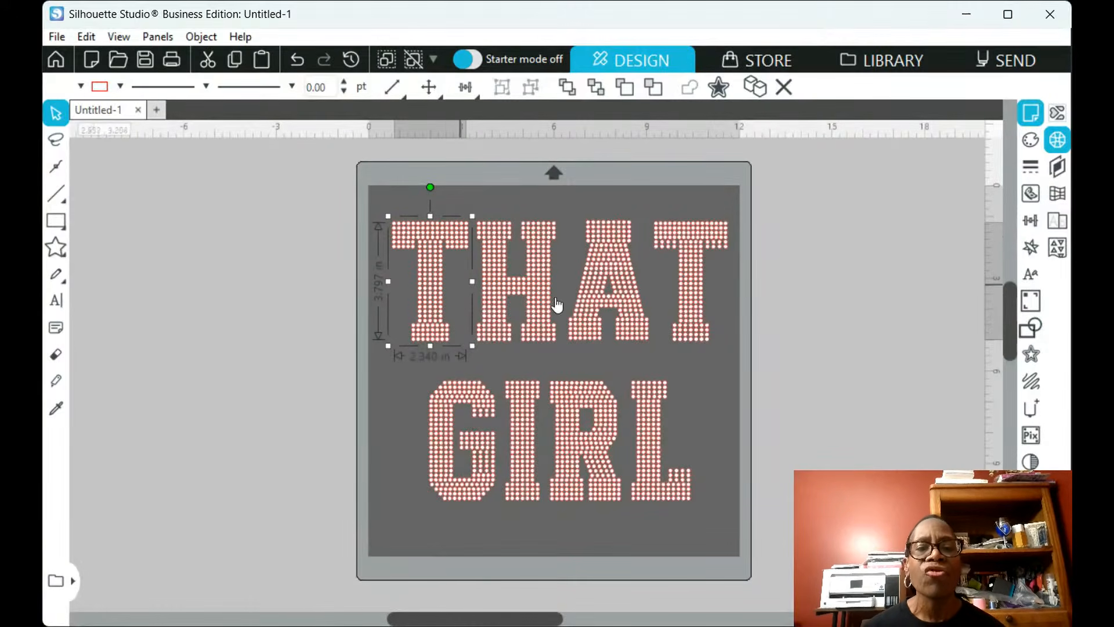
left_click(693, 293)
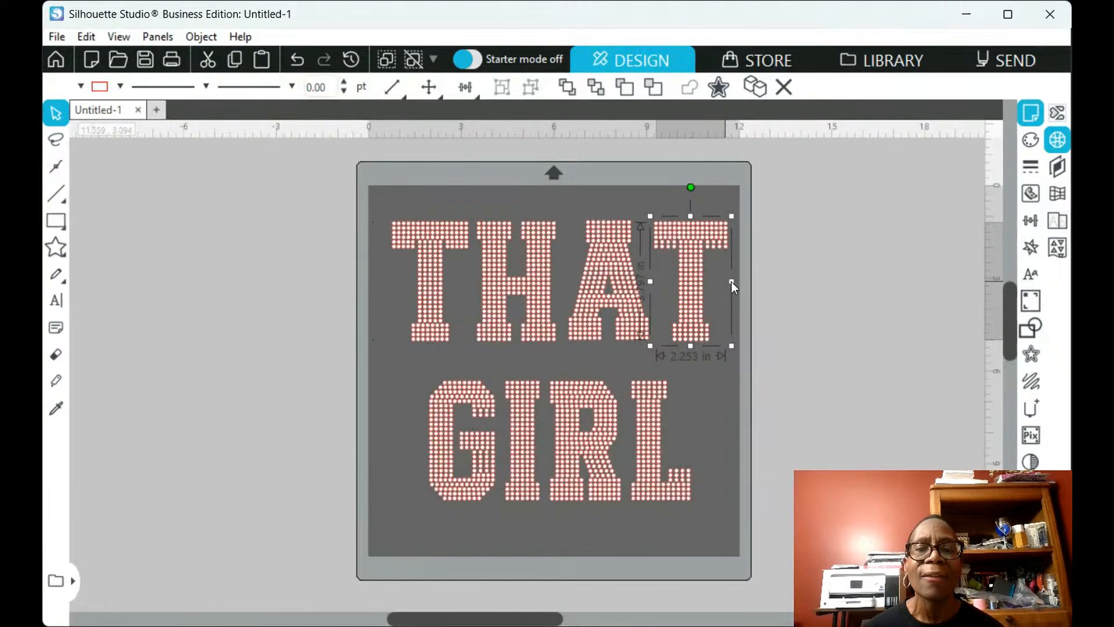
left_click_drag(734, 281, 735, 282)
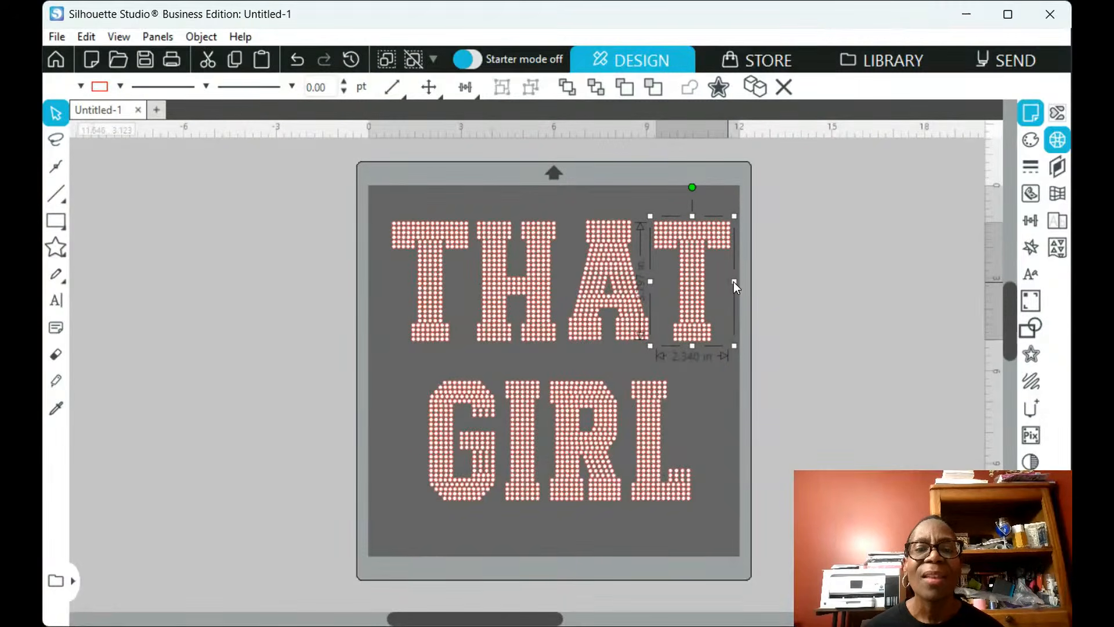
Widen the G to about 2.06 in and the L to about 1.88 in, keeping their heights
scroll(548, 412, "down", 1)
scroll(547, 412, "down", 3)
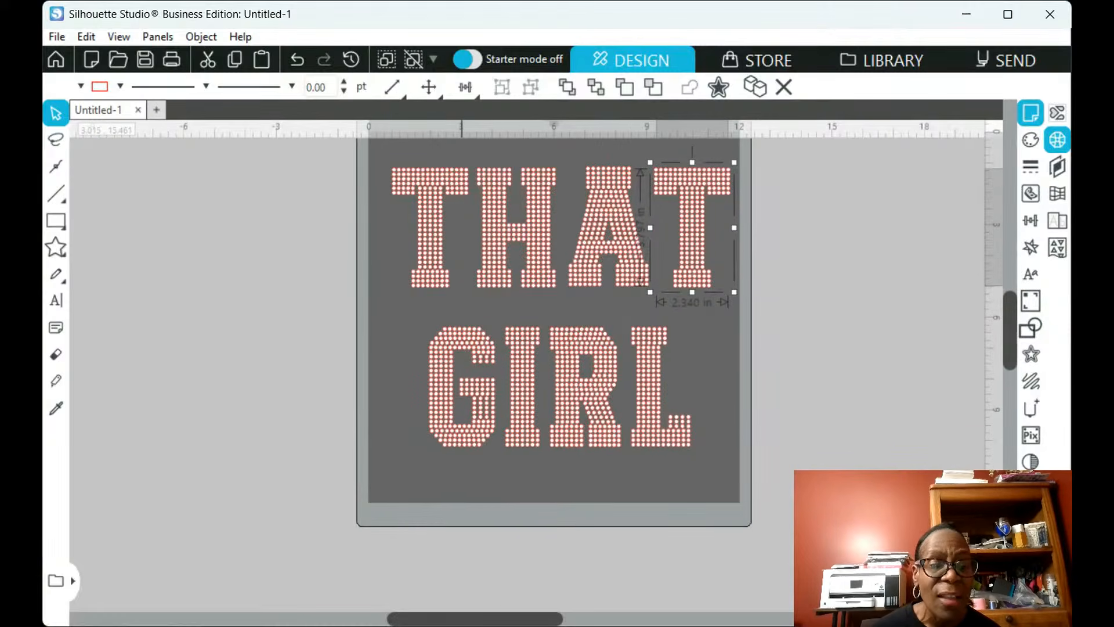
scroll(458, 441, "right", 2)
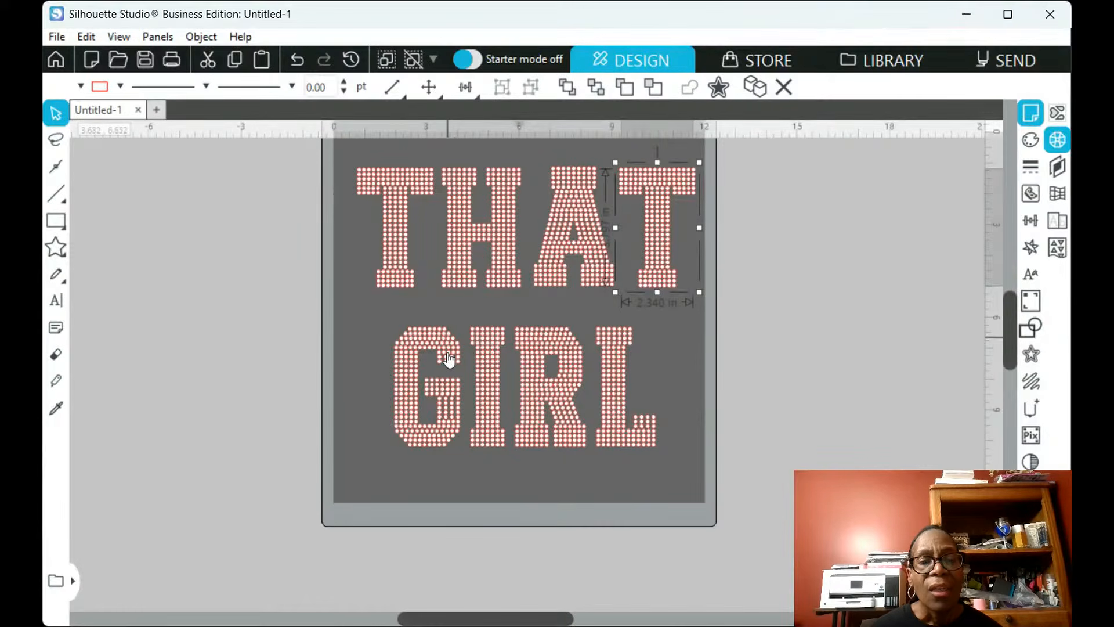
left_click(409, 413)
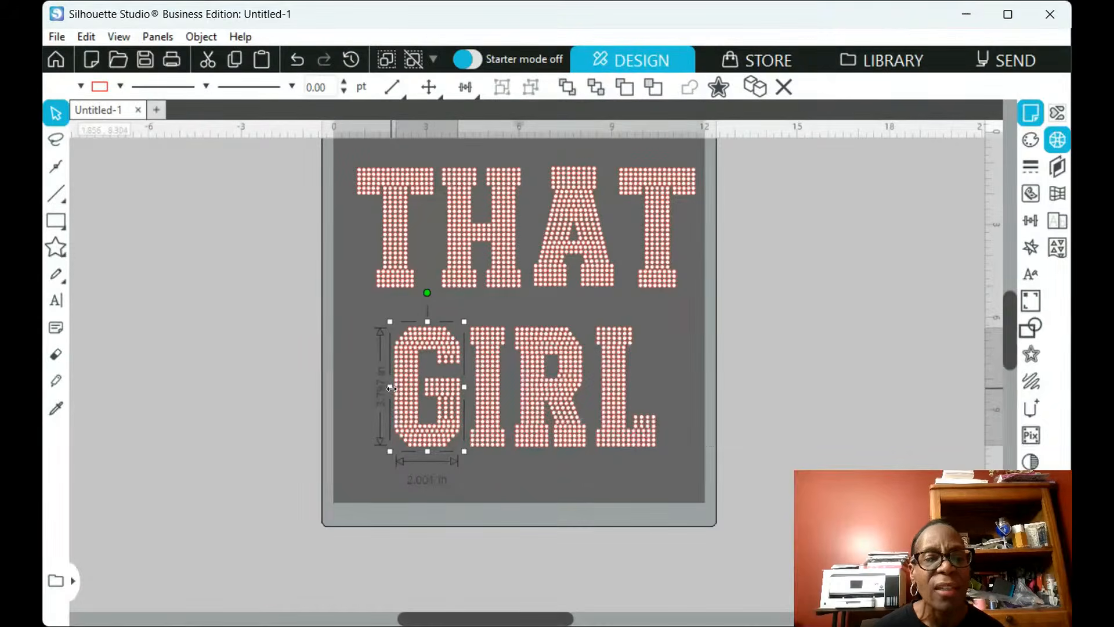
left_click_drag(391, 389, 390, 389)
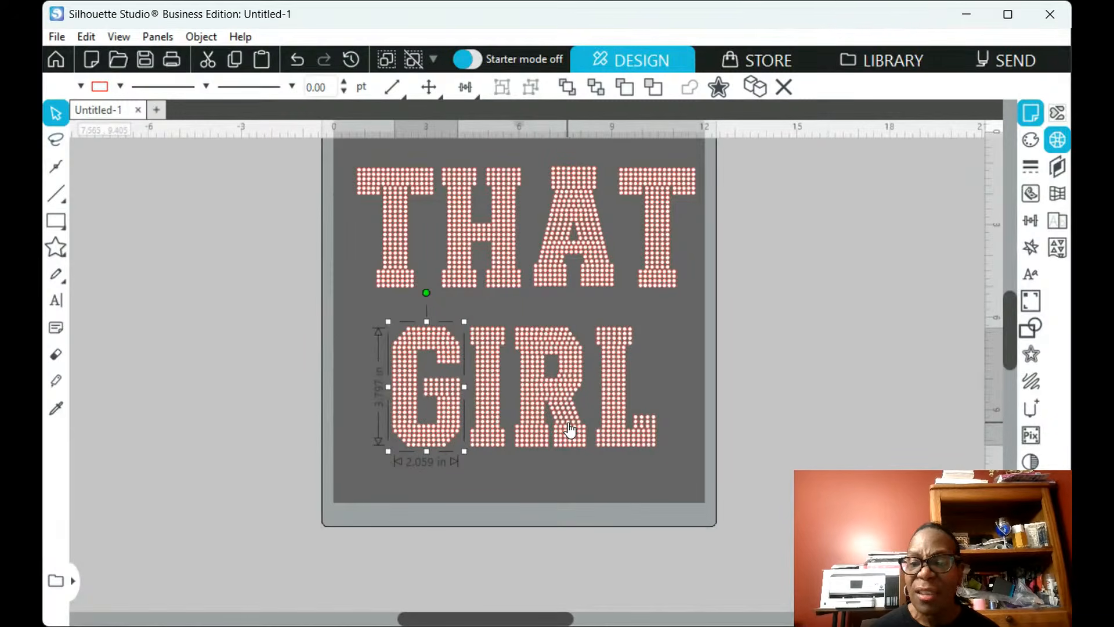
left_click(640, 443)
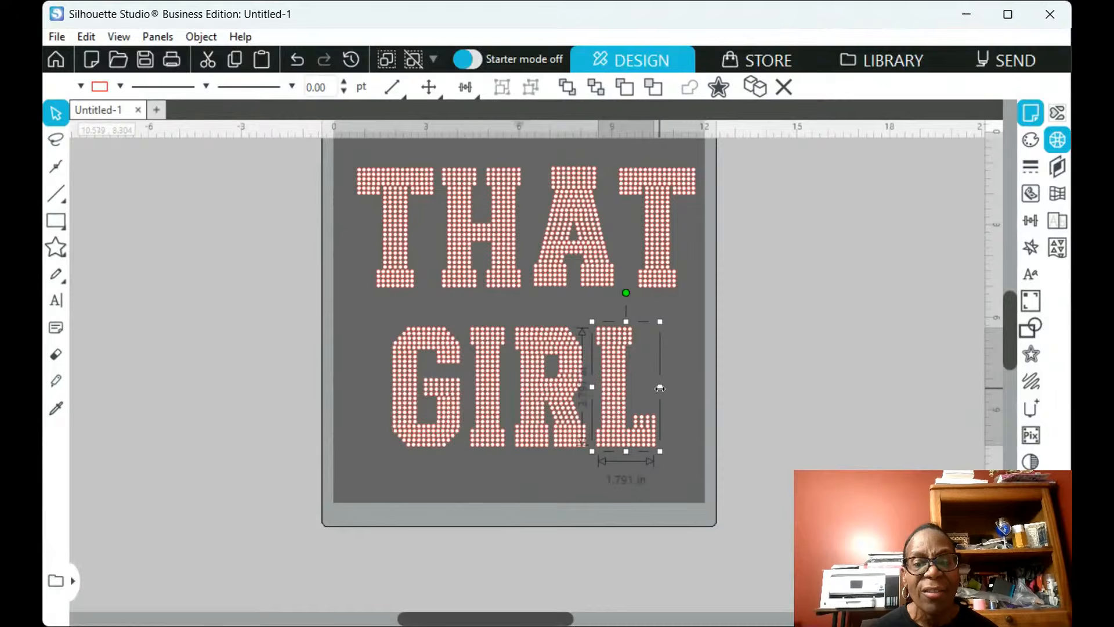
left_click_drag(659, 388, 662, 388)
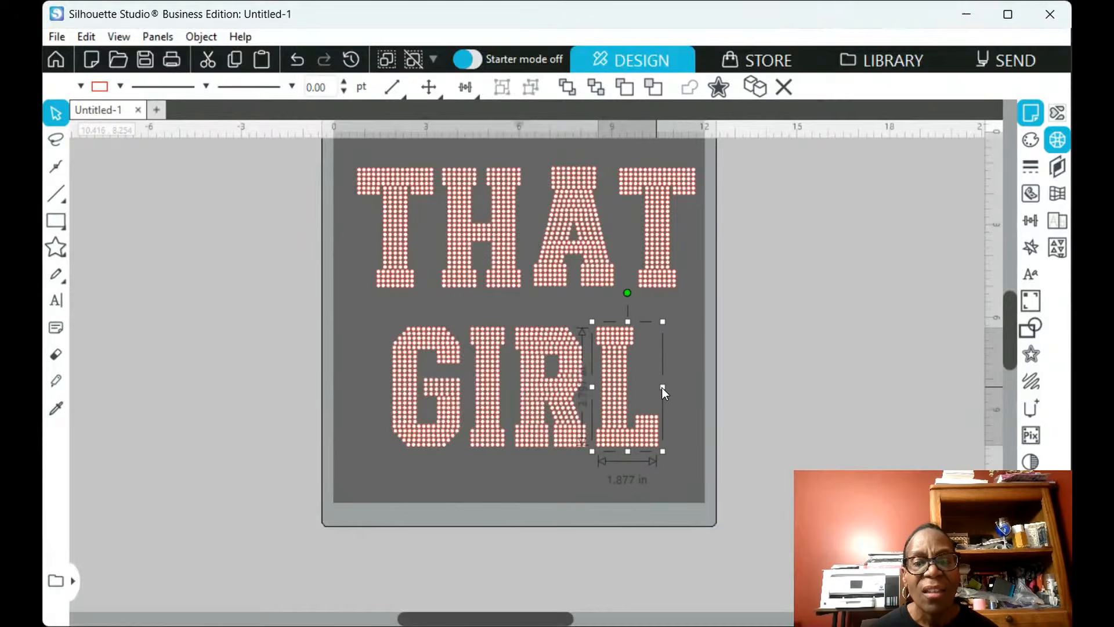
left_click(638, 475)
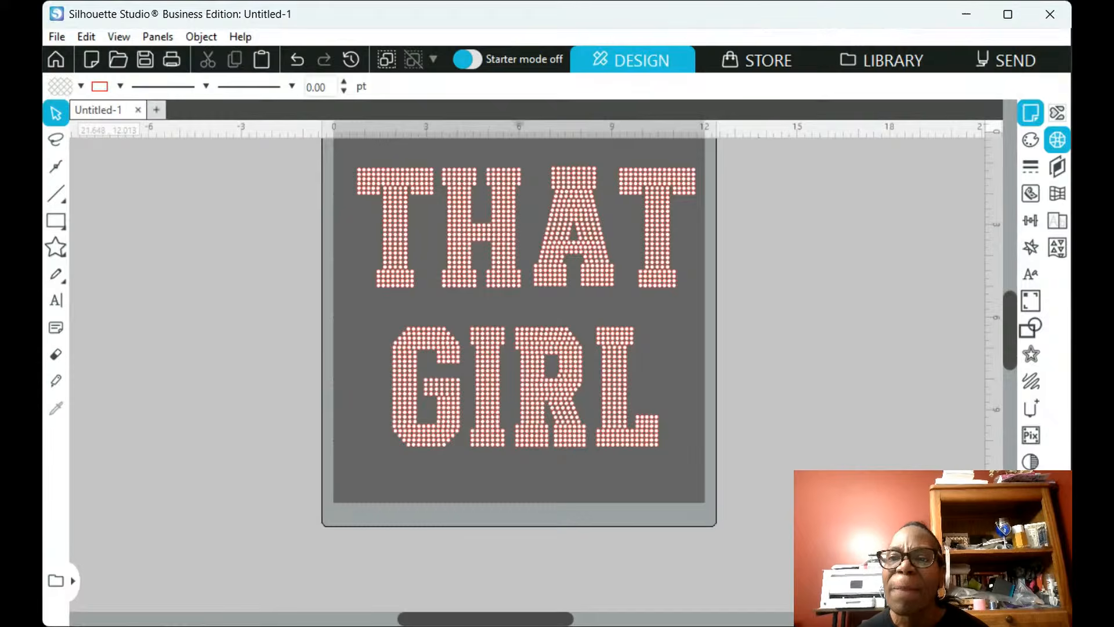
left_click(920, 2)
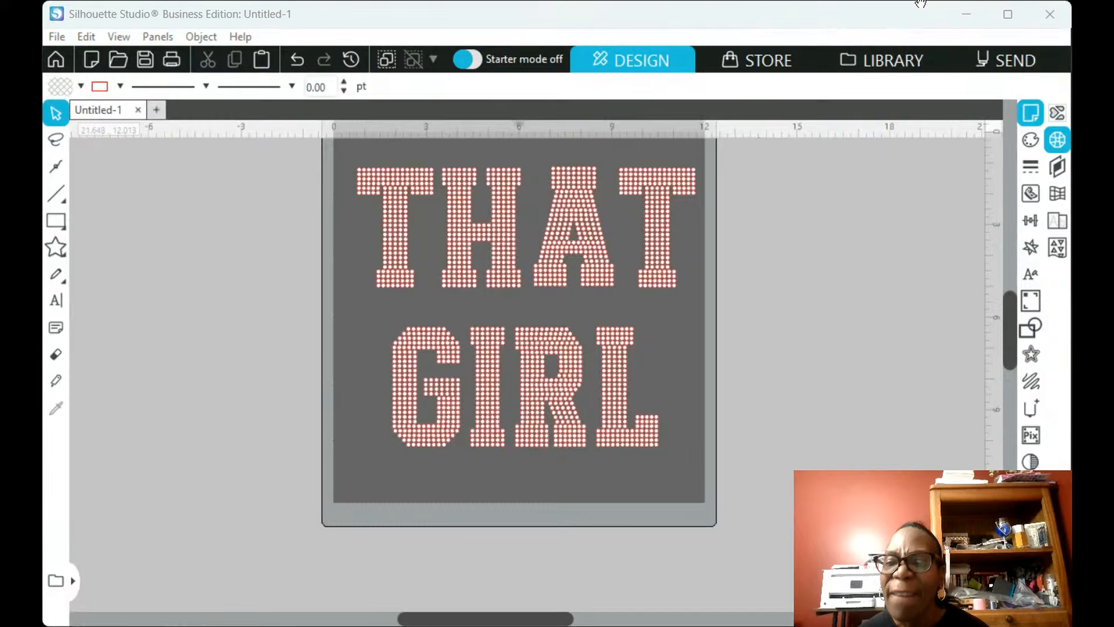
left_click(950, 51)
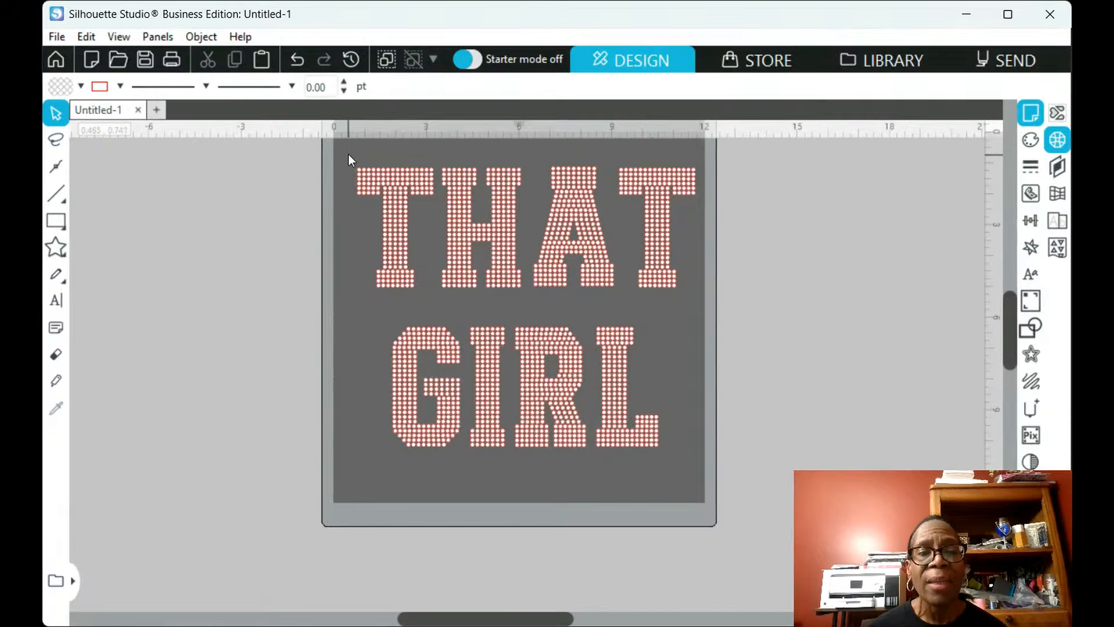
left_click_drag(348, 154, 704, 480)
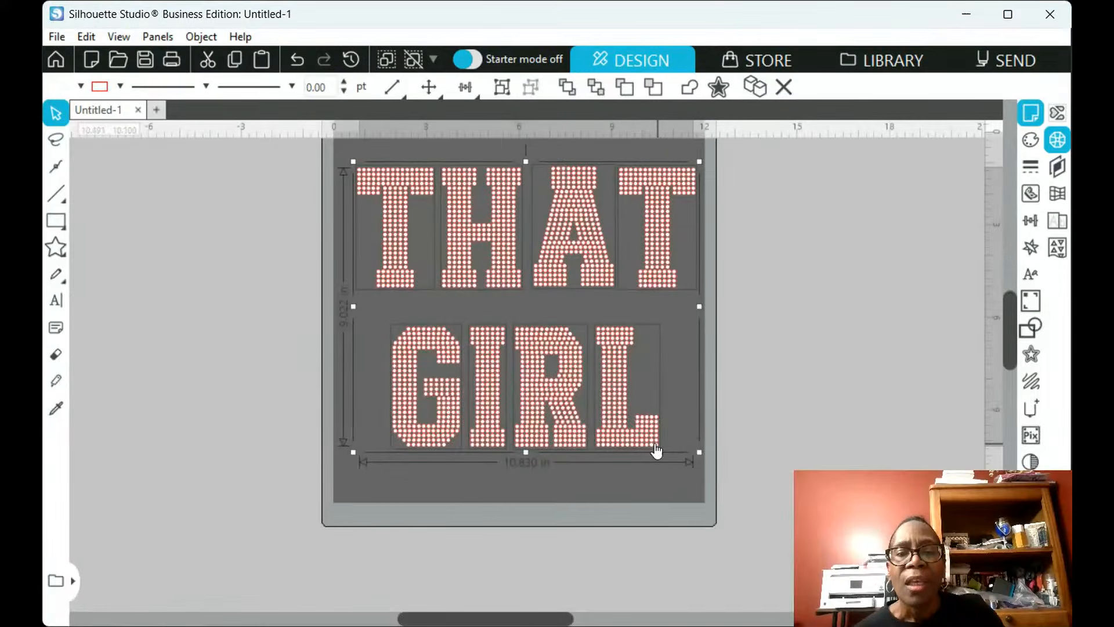
left_click(636, 473)
Try several larger widths for the L, up to about 2.63 in, and undo the last width change
left_click(647, 434)
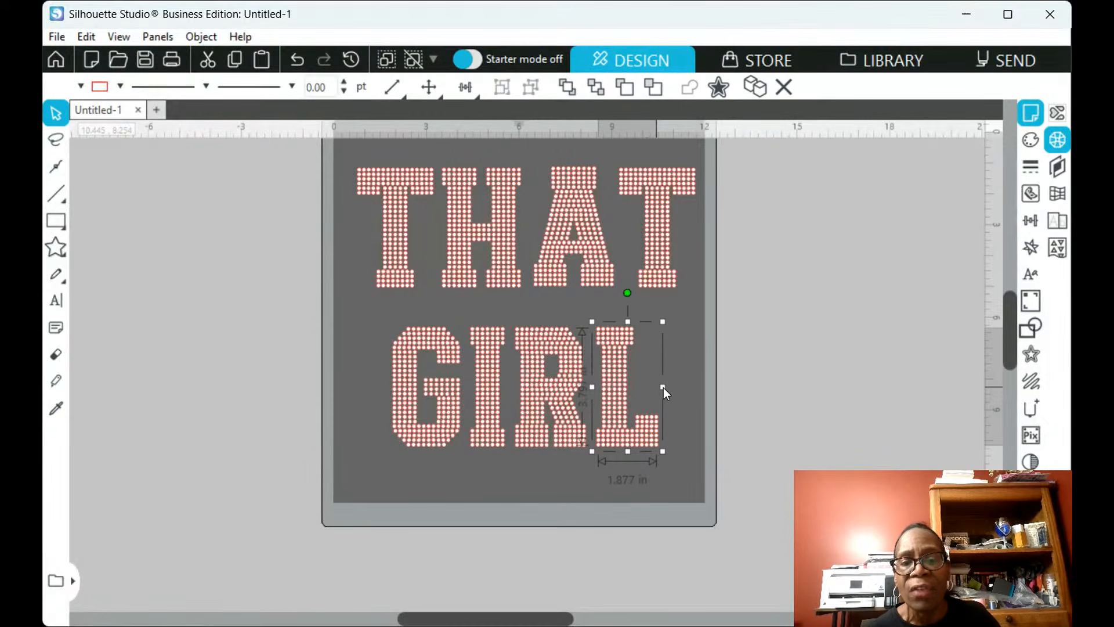
left_click_drag(664, 388, 688, 391)
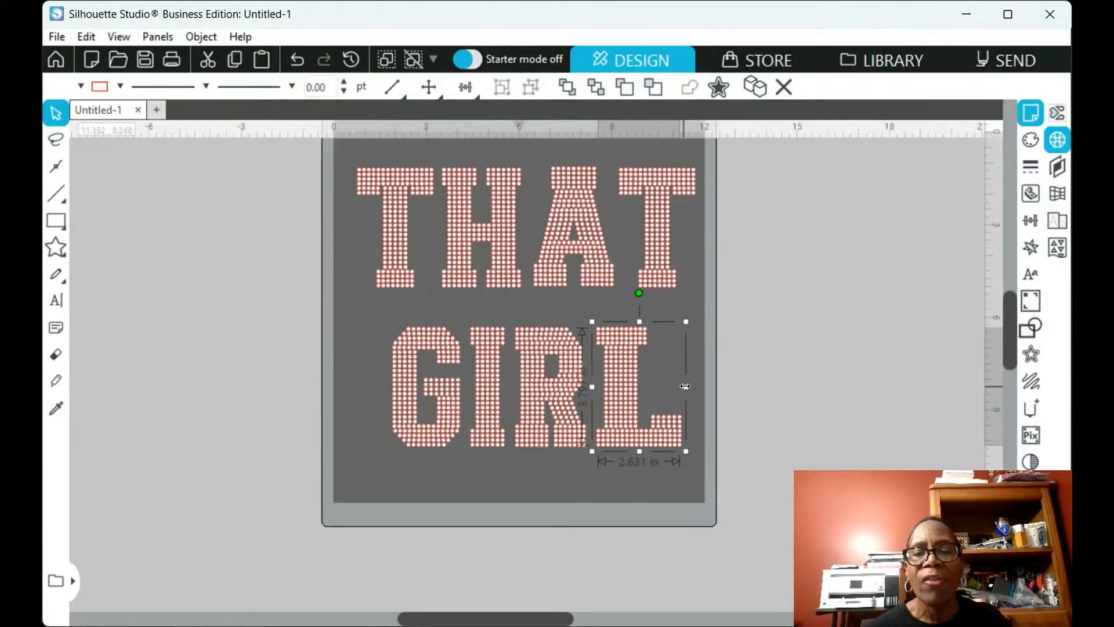
left_click_drag(687, 387, 669, 387)
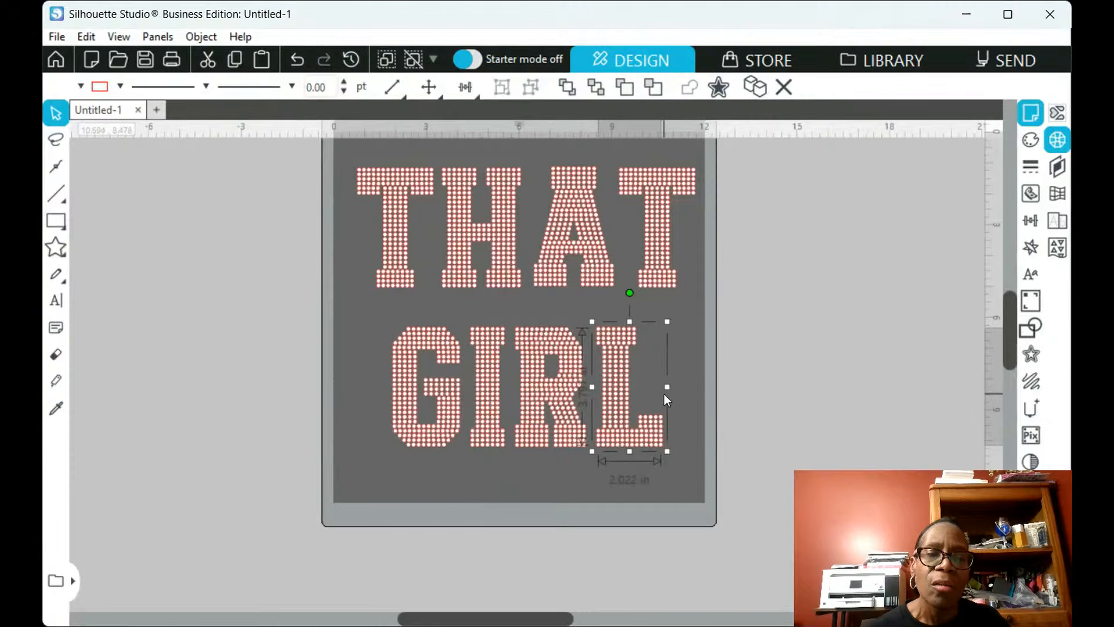
left_click_drag(668, 386, 671, 388)
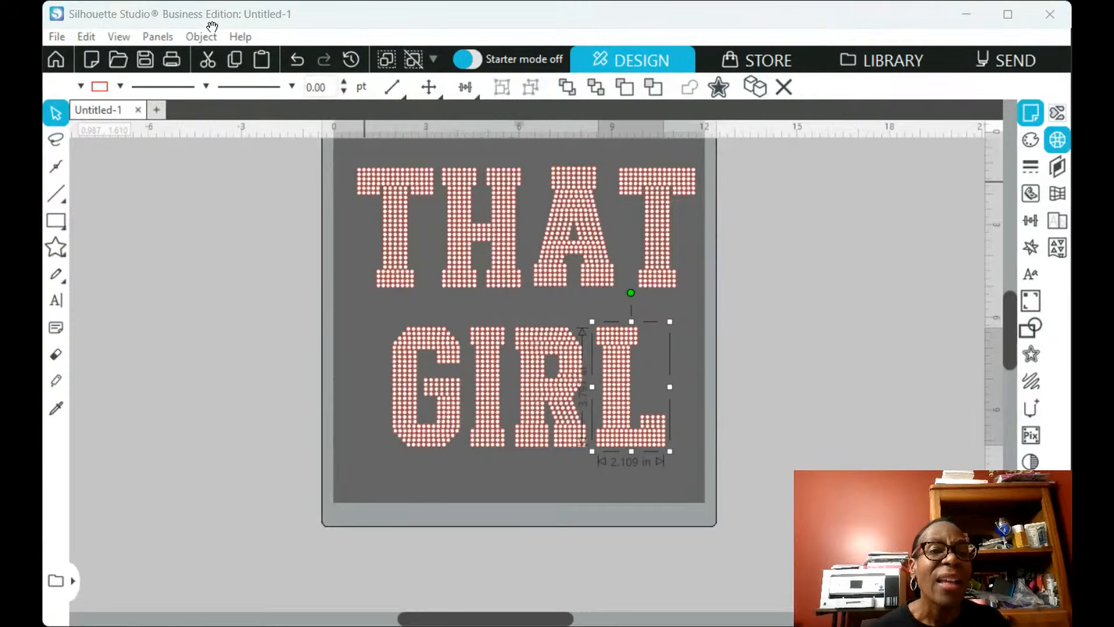
left_click(297, 60)
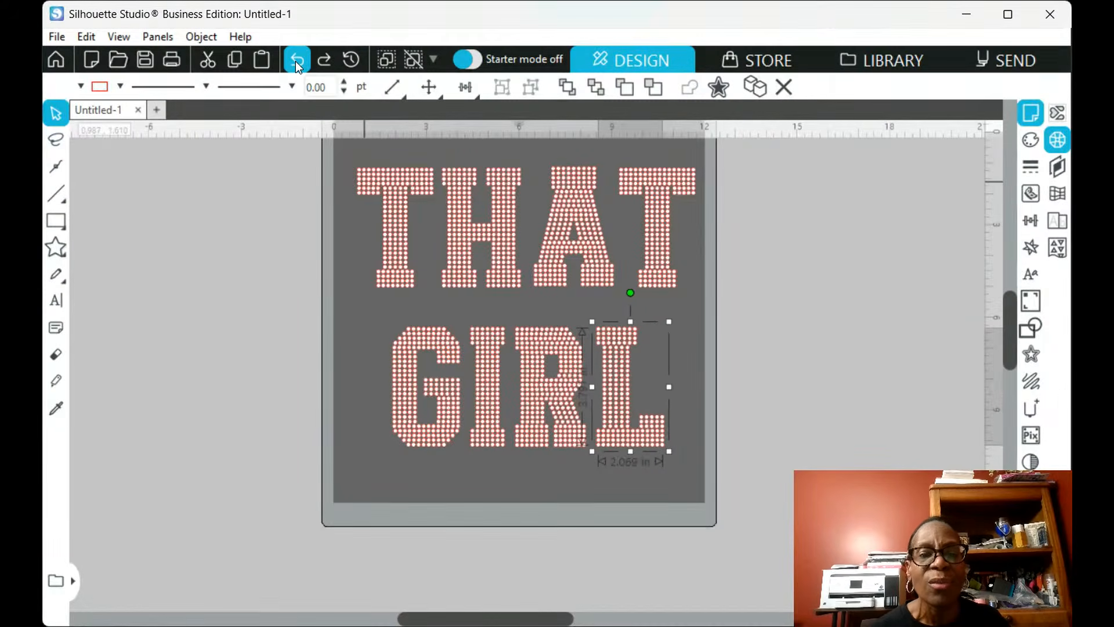
Undo the last two width changes of the L and group the letters of THAT and of GIRL into separate words
left_click(297, 60)
left_click(297, 60)
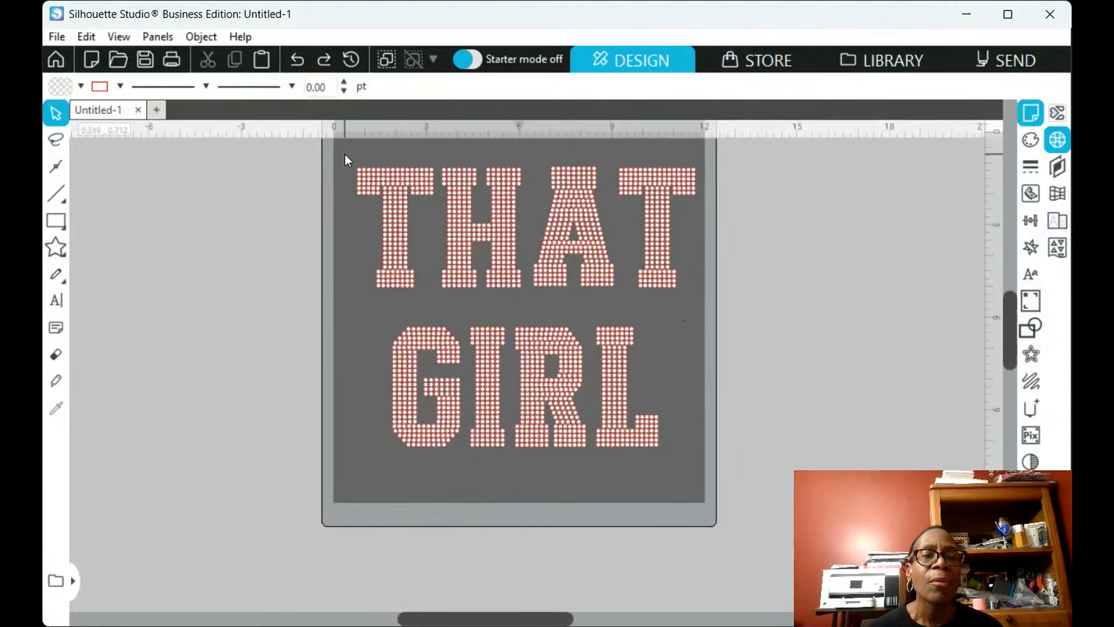
left_click_drag(330, 148, 701, 294)
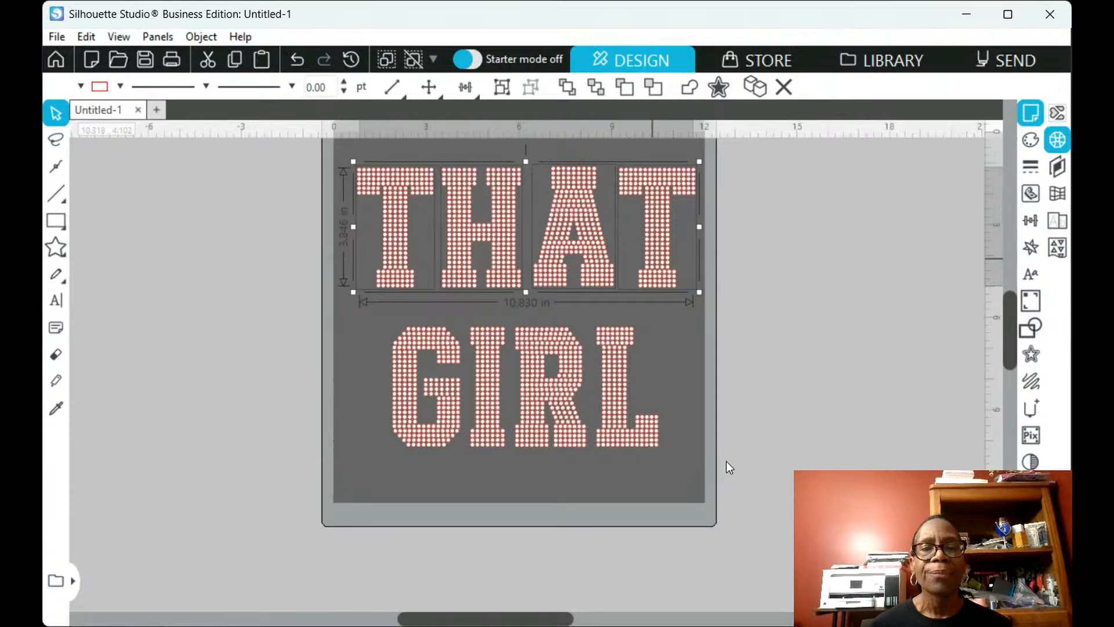
left_click(340, 375)
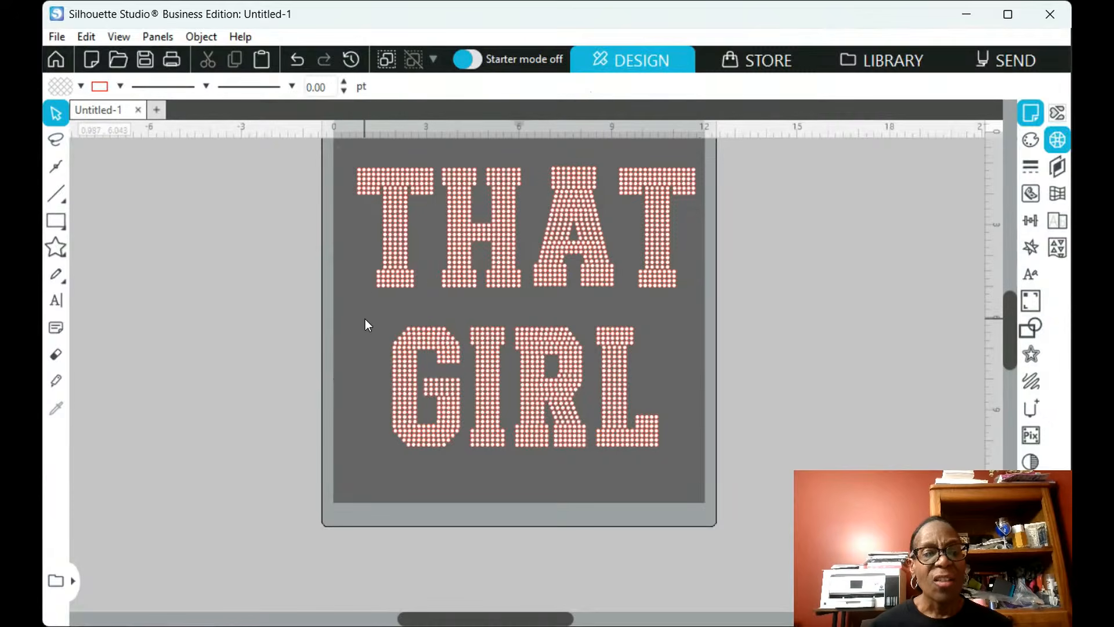
left_click_drag(356, 316, 673, 485)
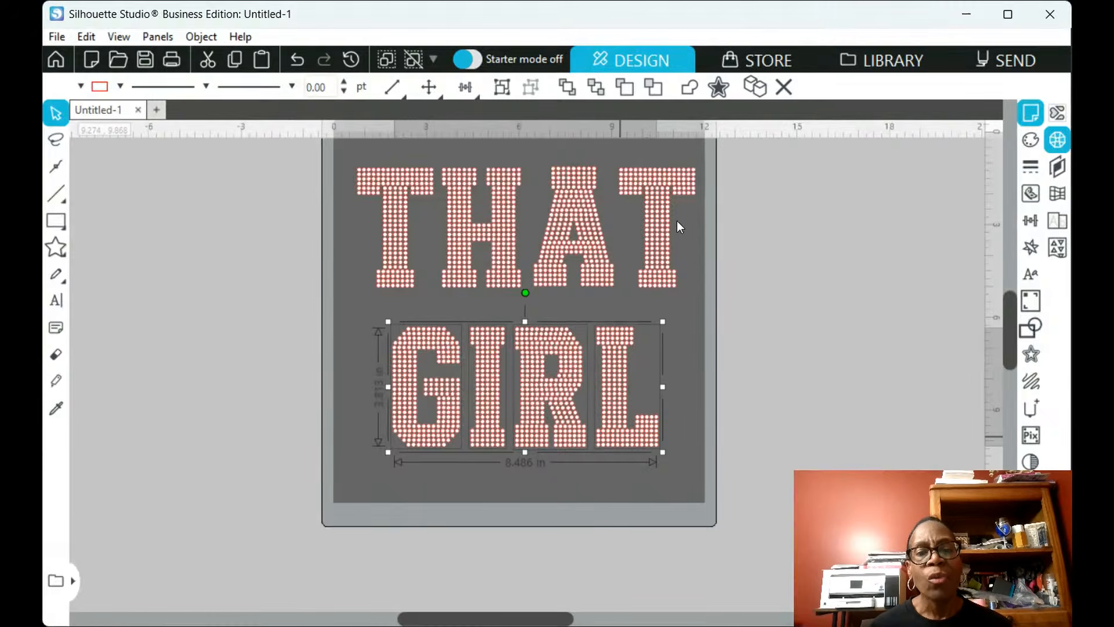
left_click(570, 476)
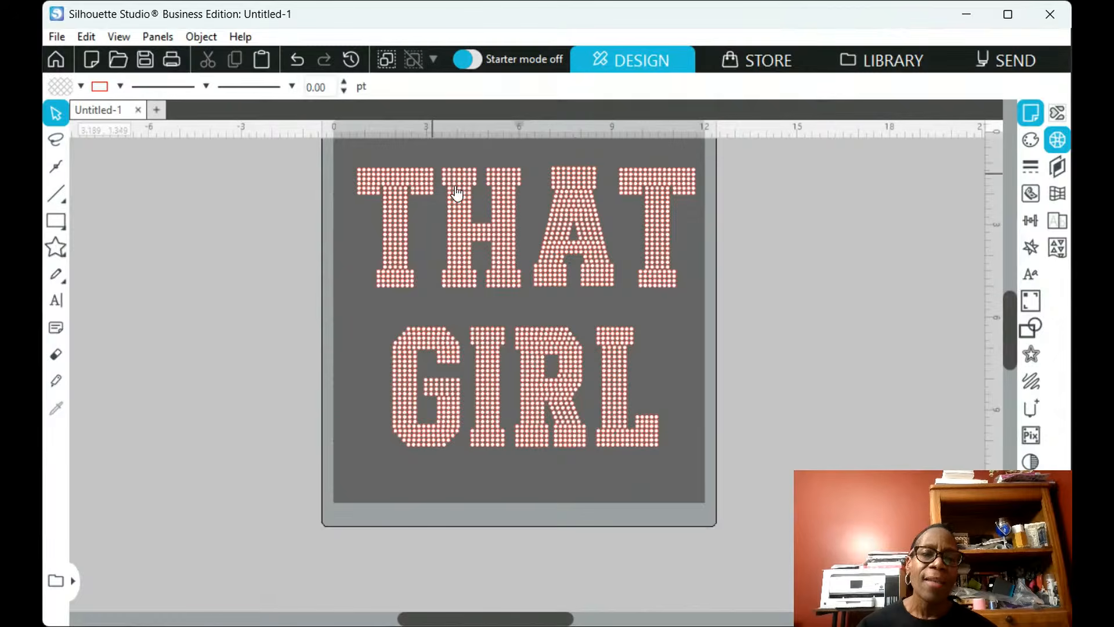
Center the grouped words THAT and GIRL on each other horizontally
left_click(567, 227)
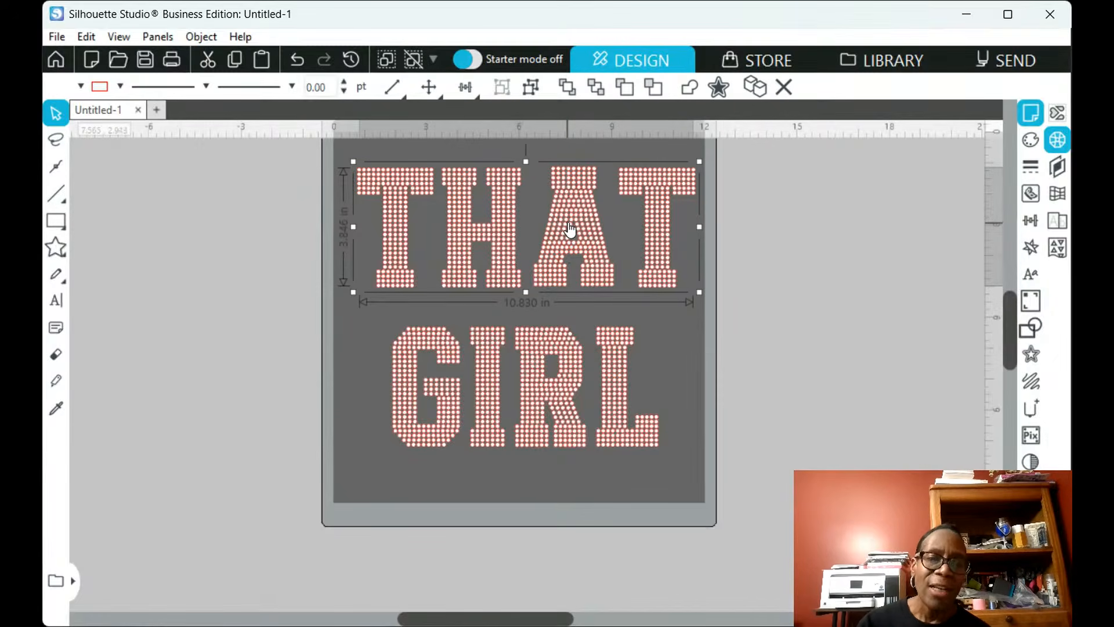
left_click(568, 358, "shift")
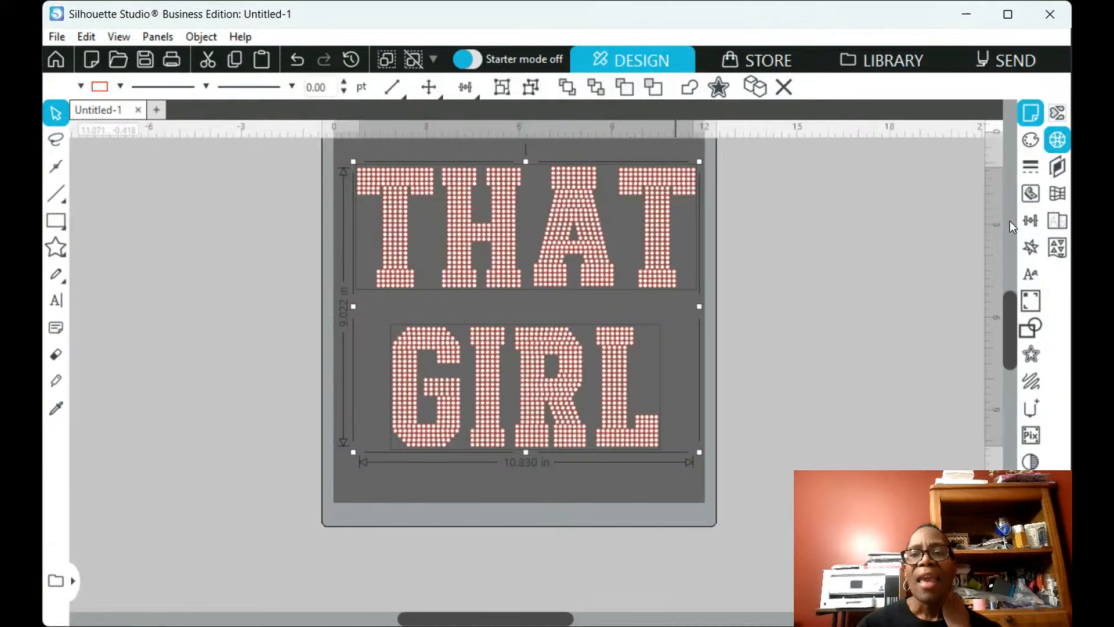
left_click(1032, 223)
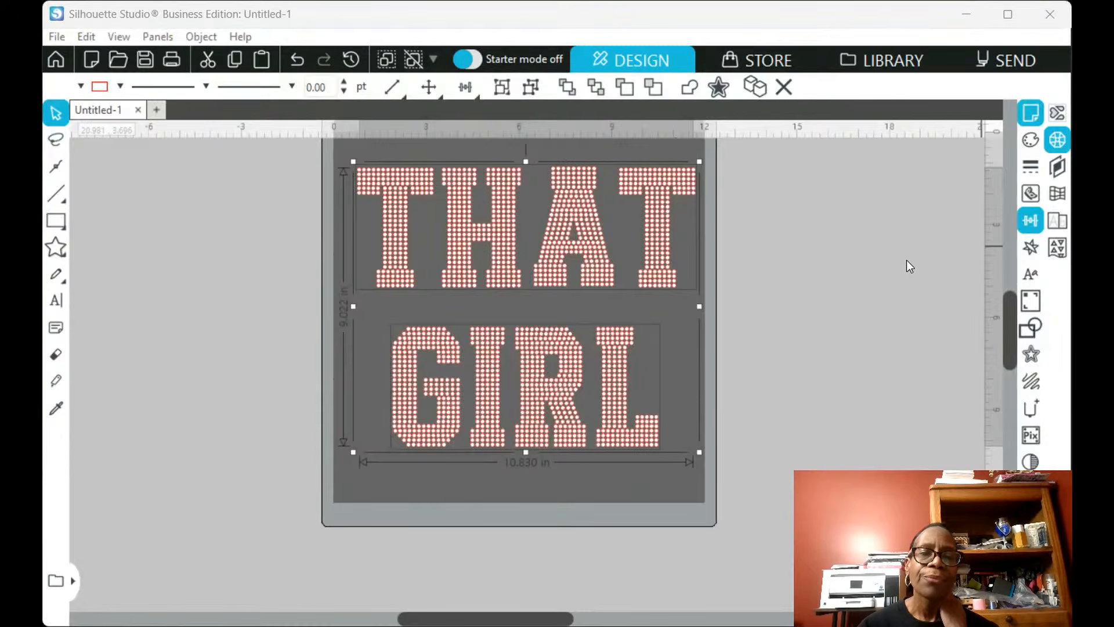
left_click(636, 487)
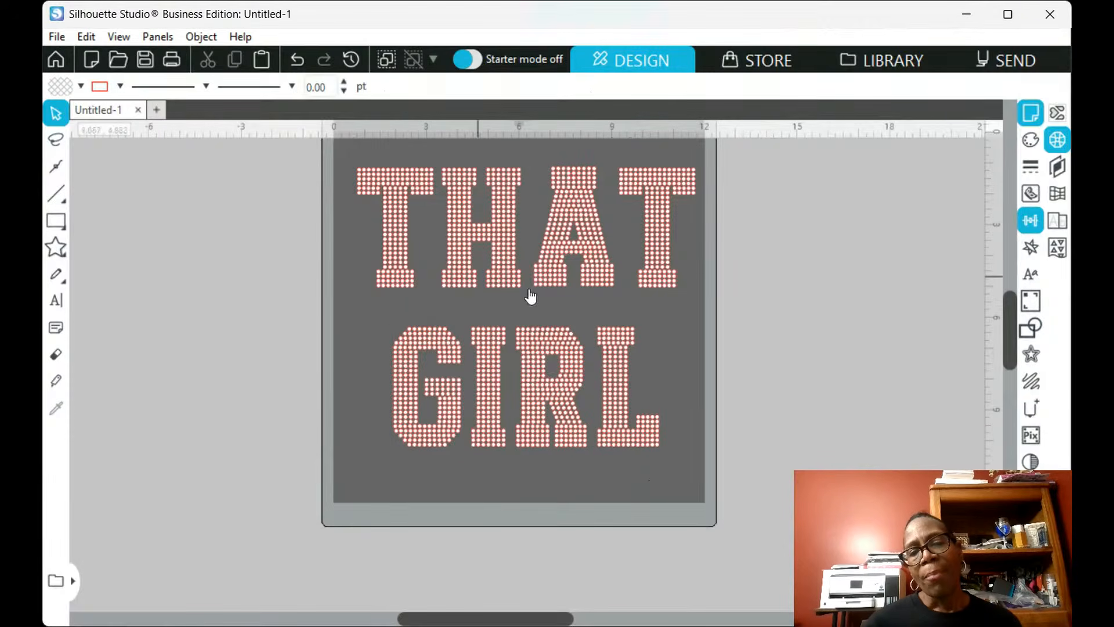
Nudge GIRL up close beneath THAT, making the whole design about 8.30 in high
left_click(562, 436)
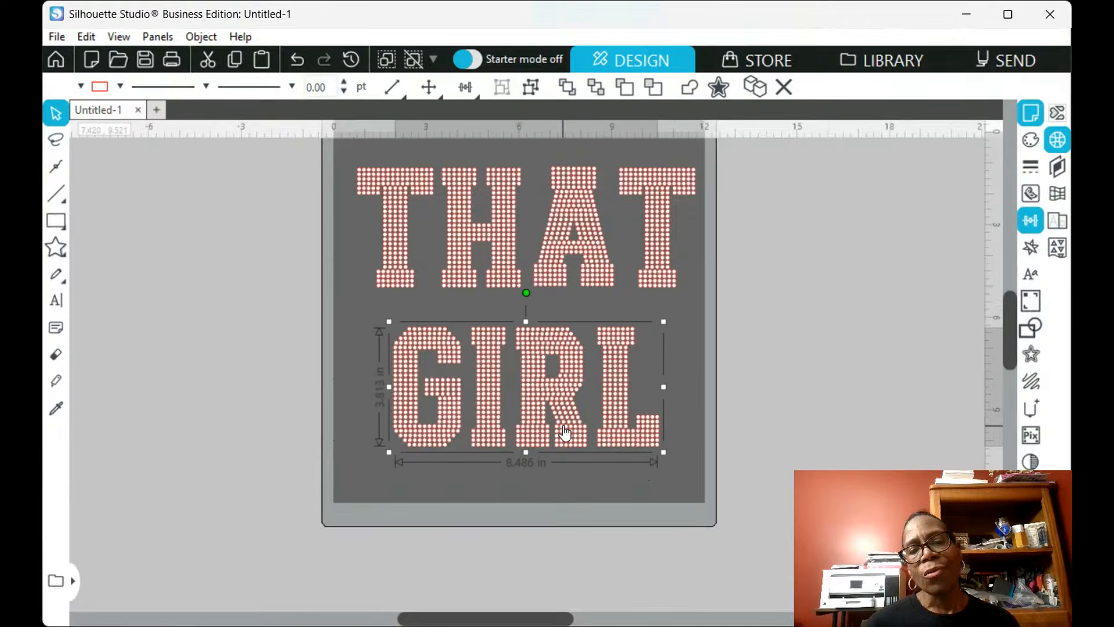
key("Up")
key("Up")
key("Up")
key("Up")
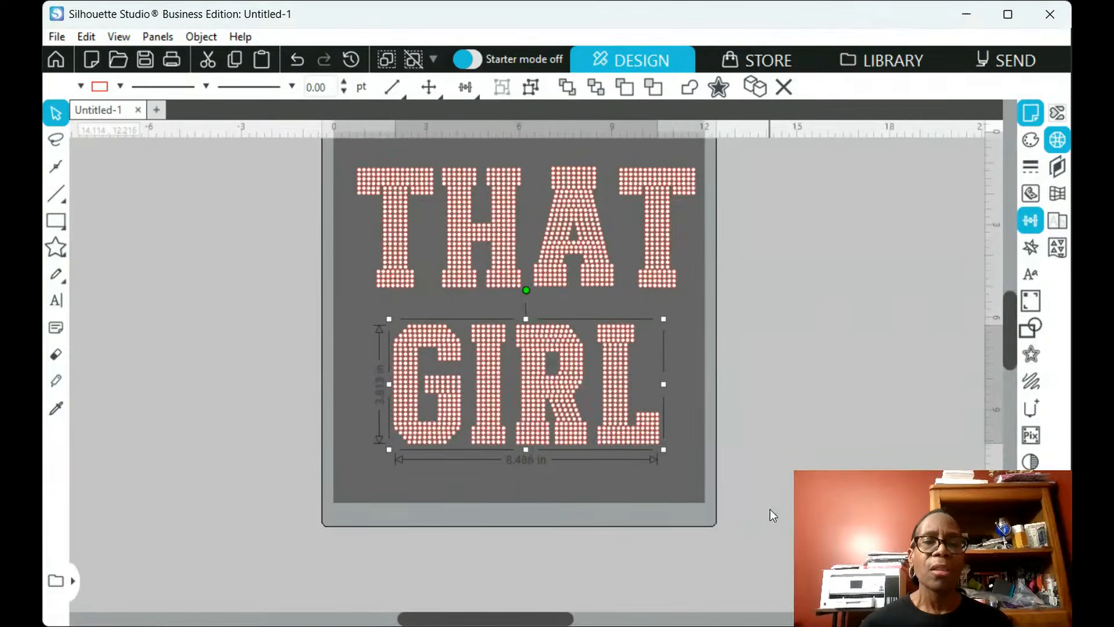
key("Up")
key("Up")
key("Up")
key("Up")
key("Up")
key("Up")
key("Up")
key("Up")
key("Up")
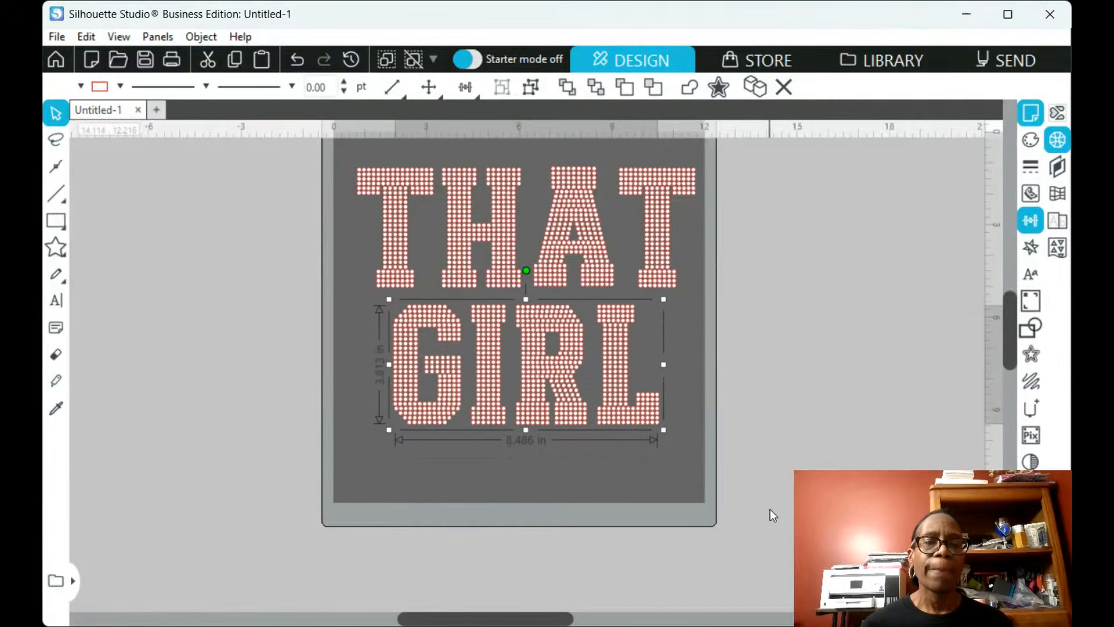
key("Down")
key("Down")
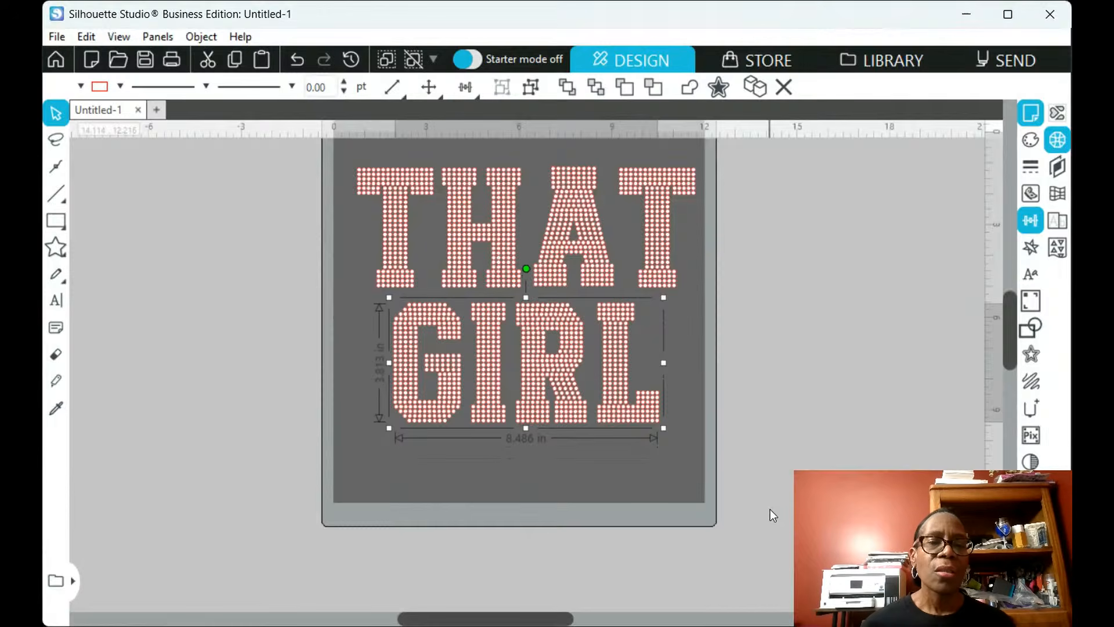
key("Down")
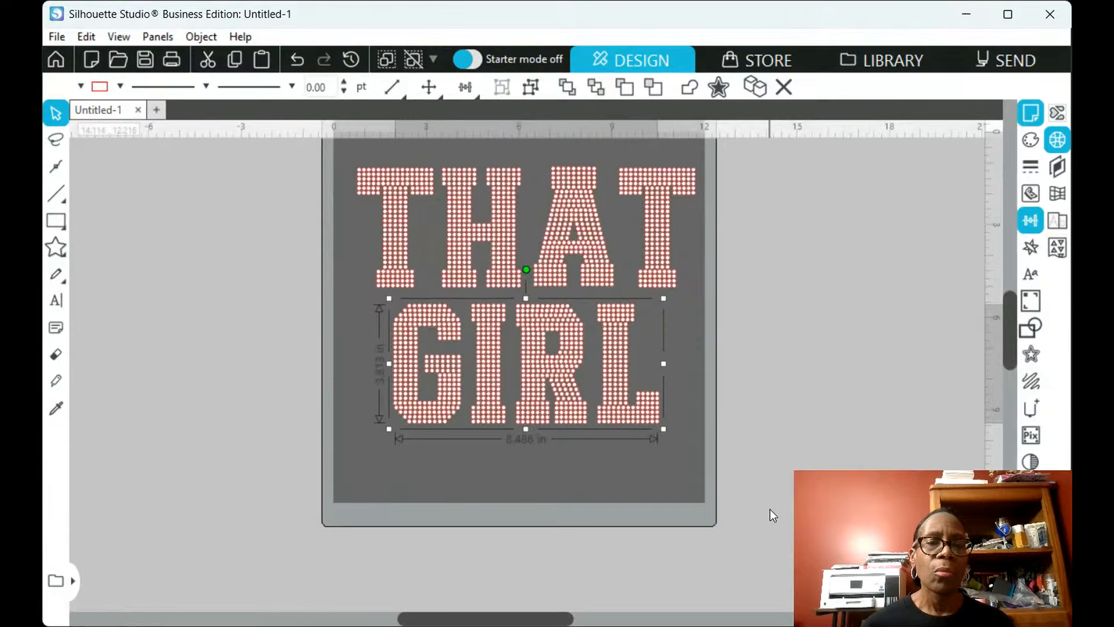
left_click(541, 465)
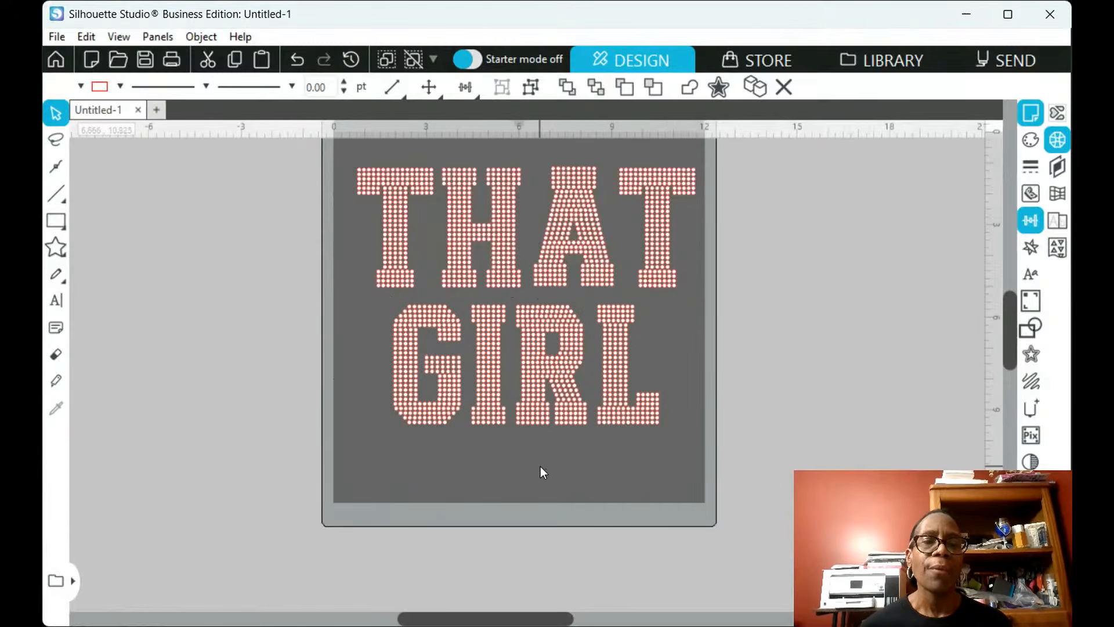
Remove the red outline from all rhinestones in both words, keeping their white fill
scroll(366, 185, "up", 1)
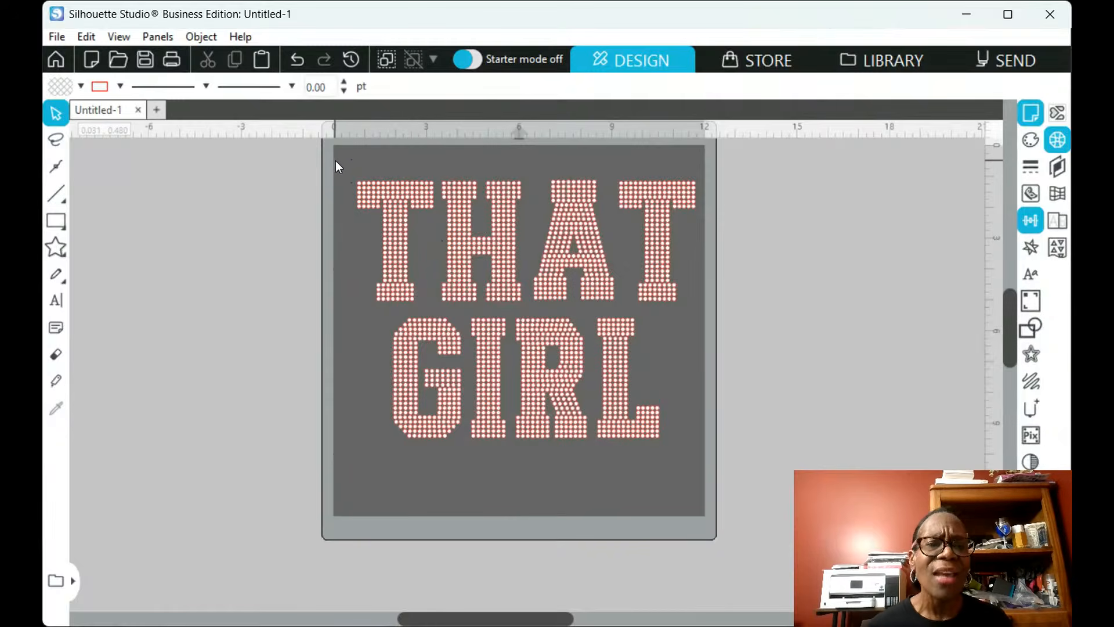
left_click_drag(340, 155, 683, 470)
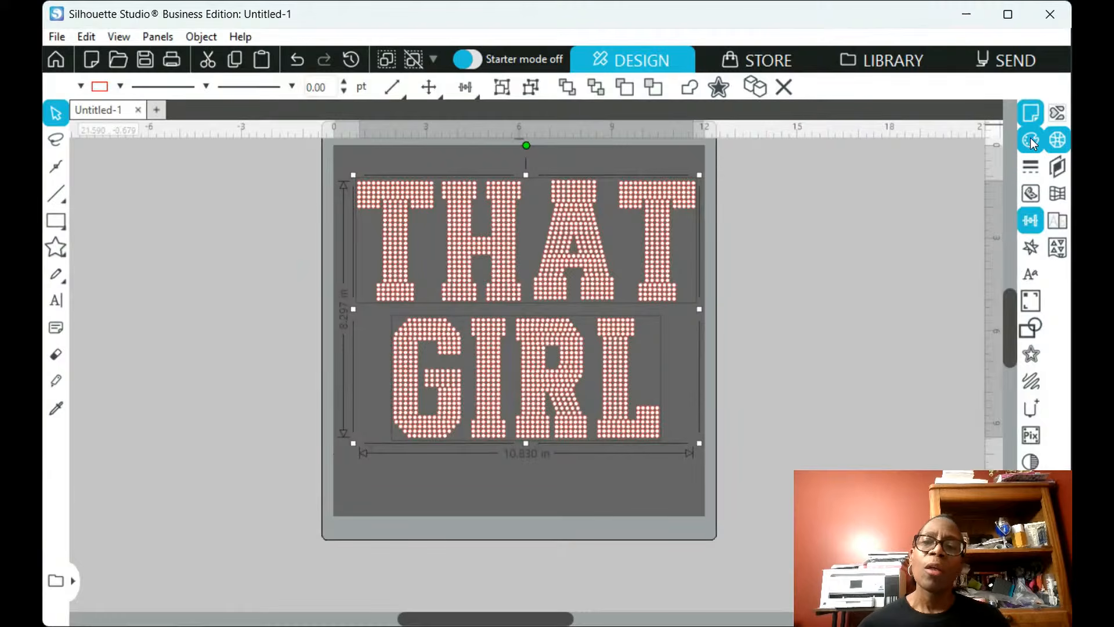
left_click(1028, 168)
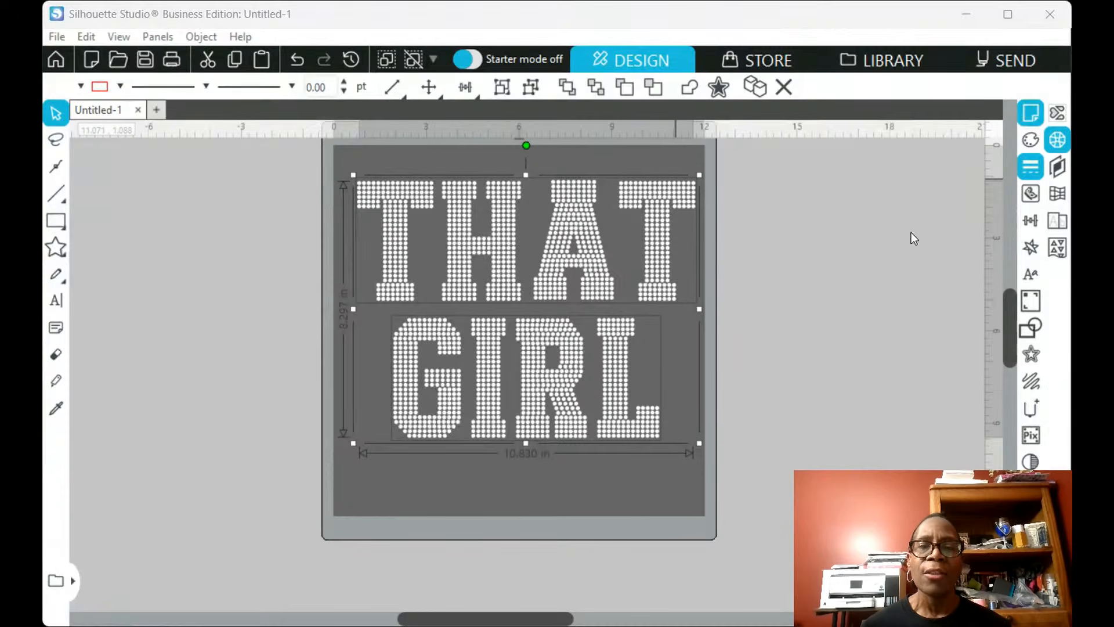
left_click(973, 158)
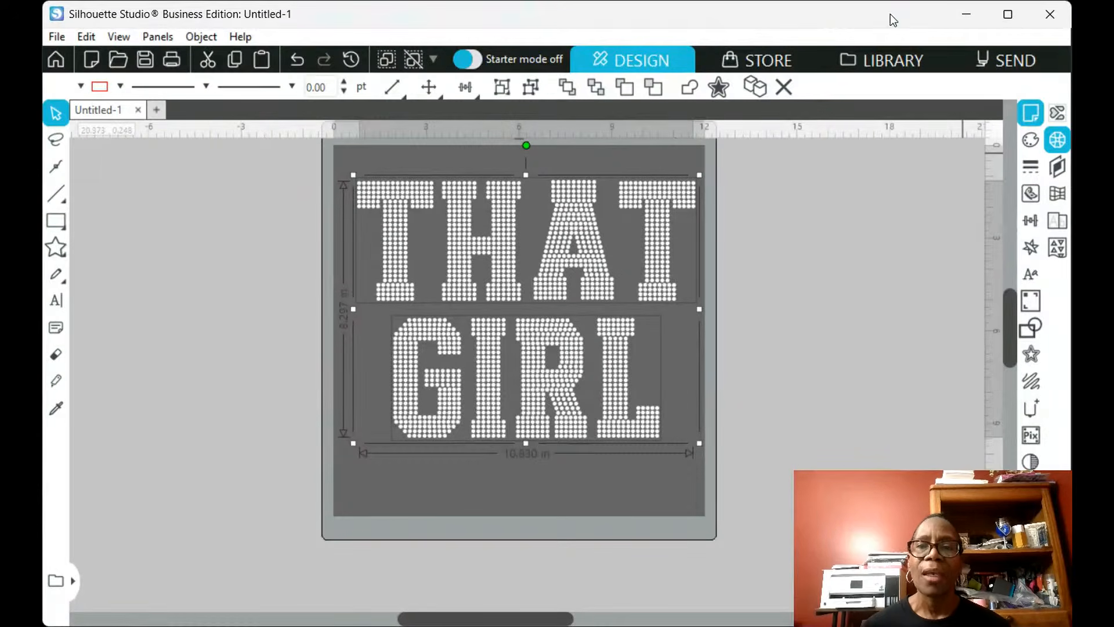
left_click(886, 96)
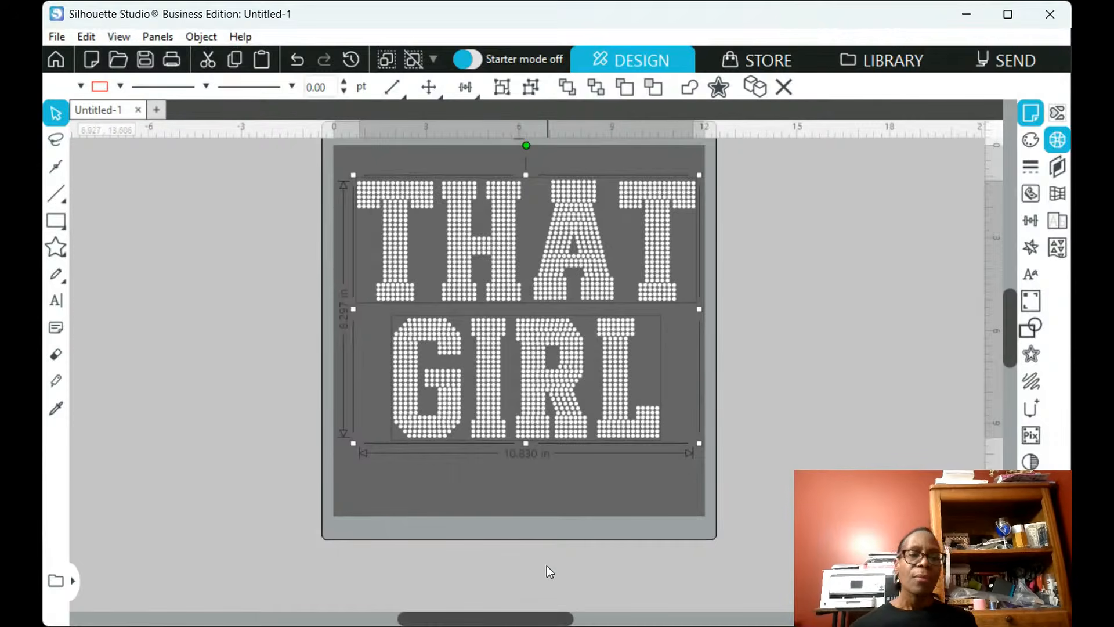
left_click(540, 552)
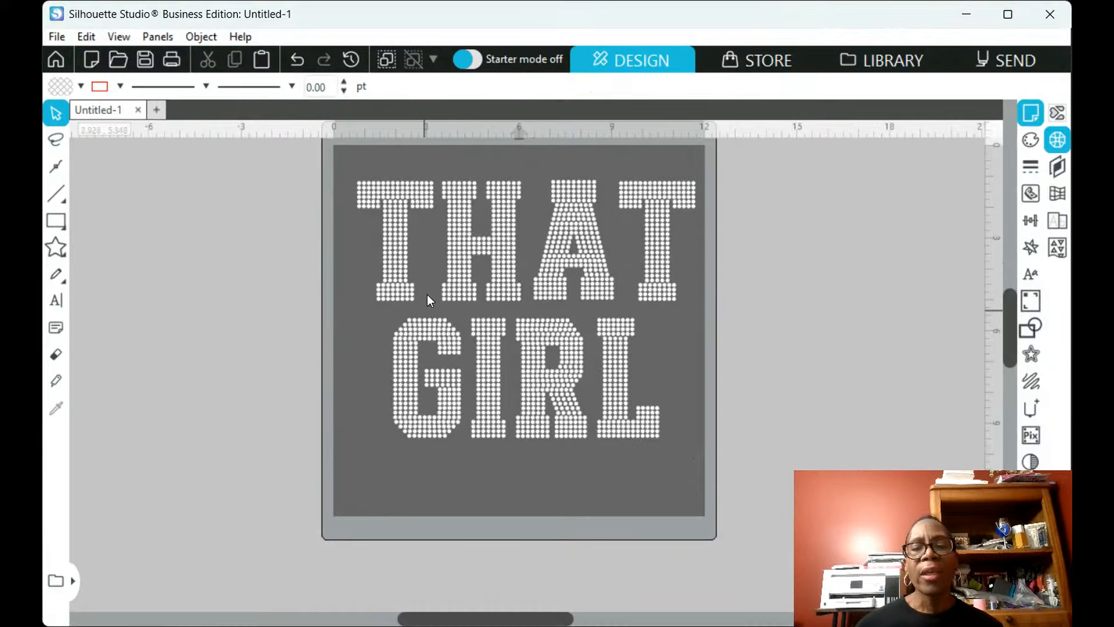
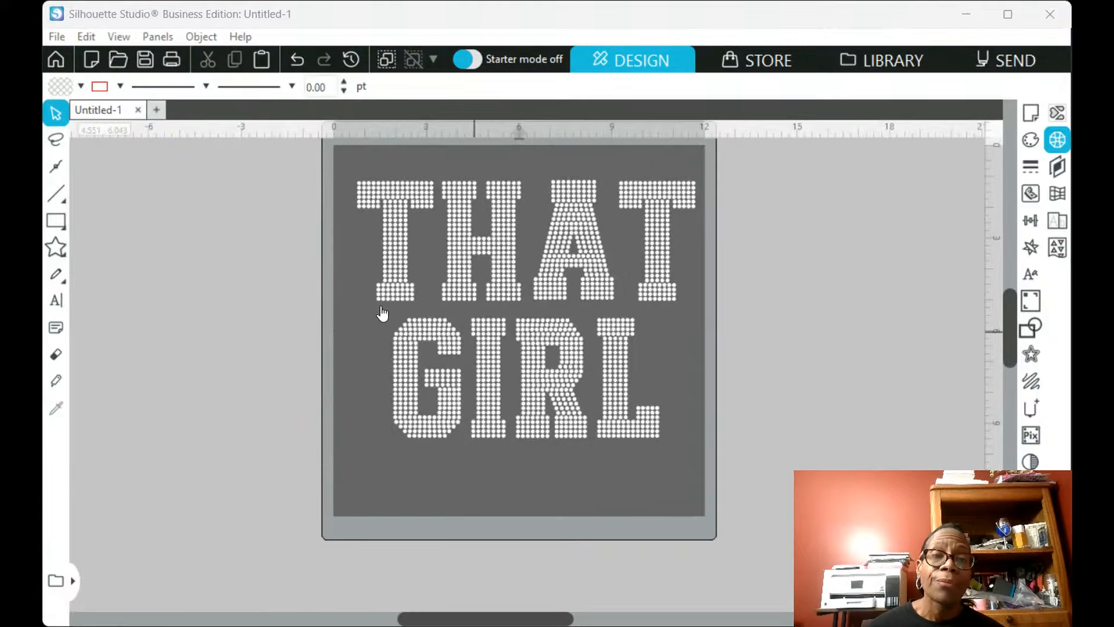
Ungroup both words completely into individual rhinestones
left_click_drag(346, 196, 657, 434)
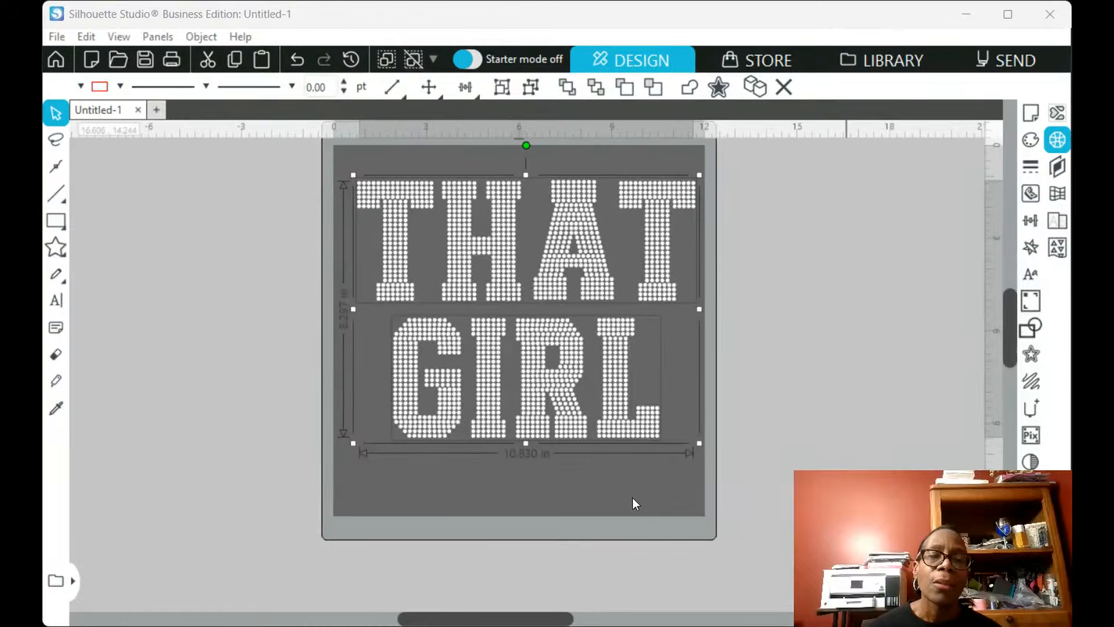
key("ctrl+shift+g")
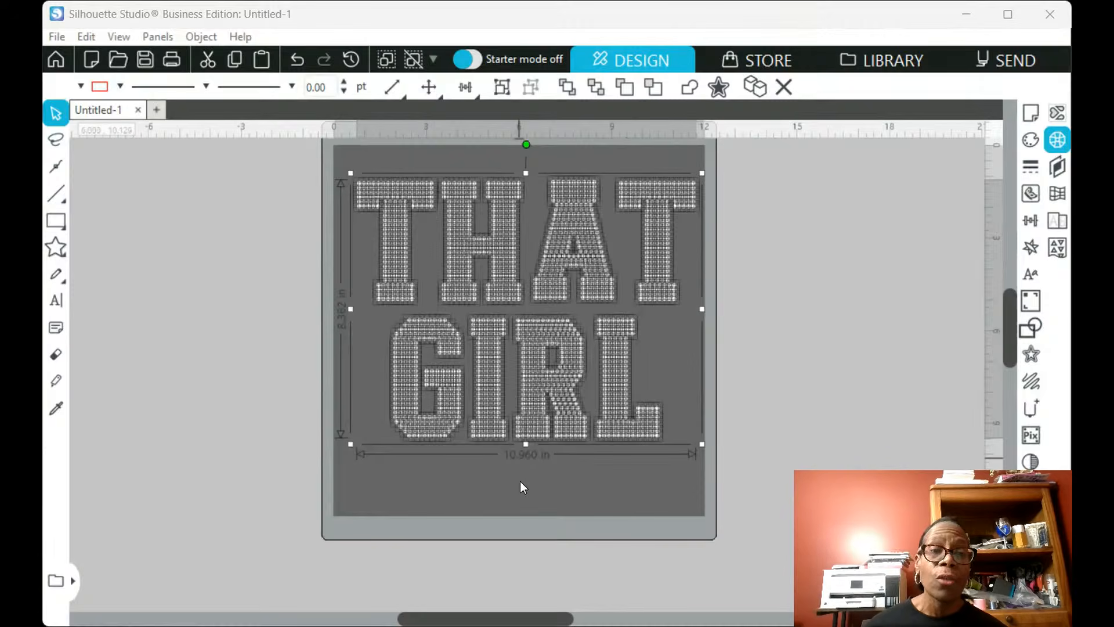
left_click(562, 489)
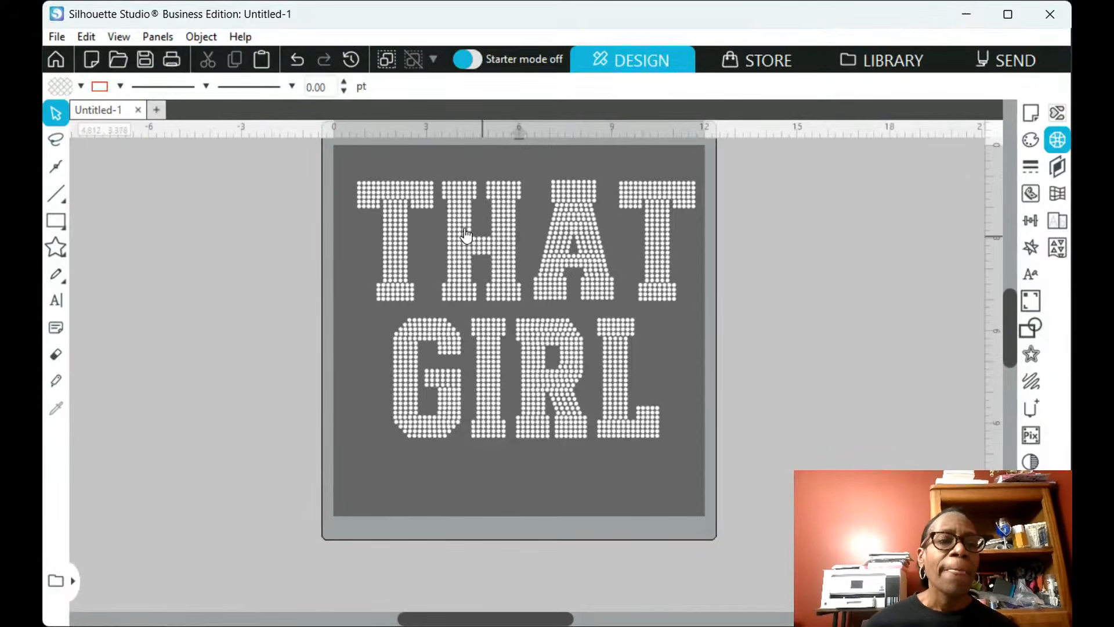
Select the topmost rows of rhinestones across THAT, about 0.32 in high, and fill them with medium brown
scroll(286, 234, "up", 1)
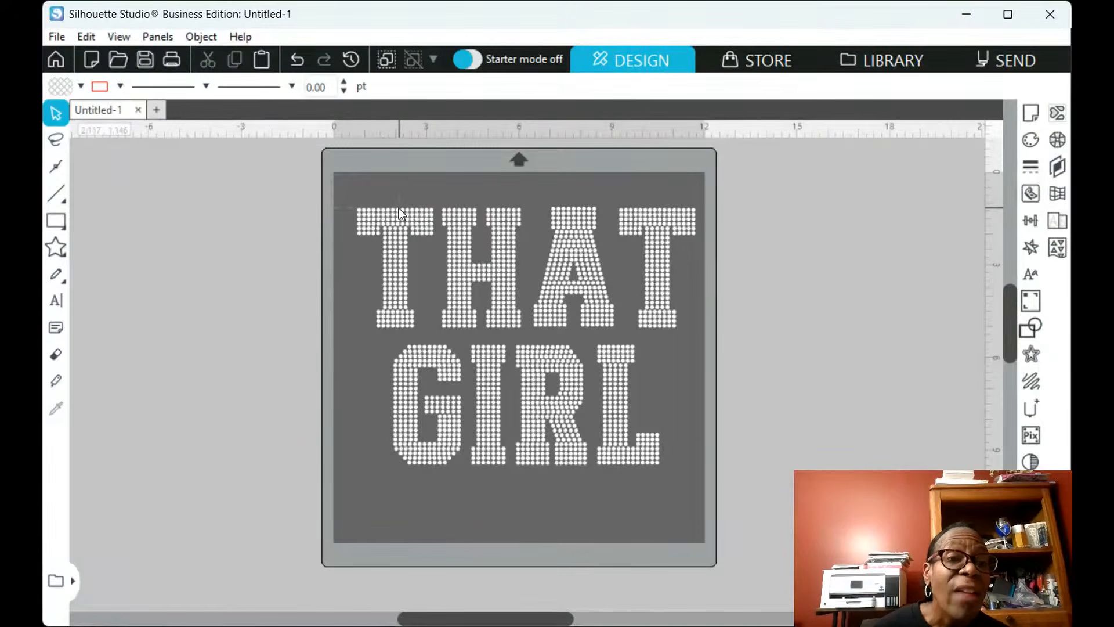
left_click_drag(350, 174, 735, 213)
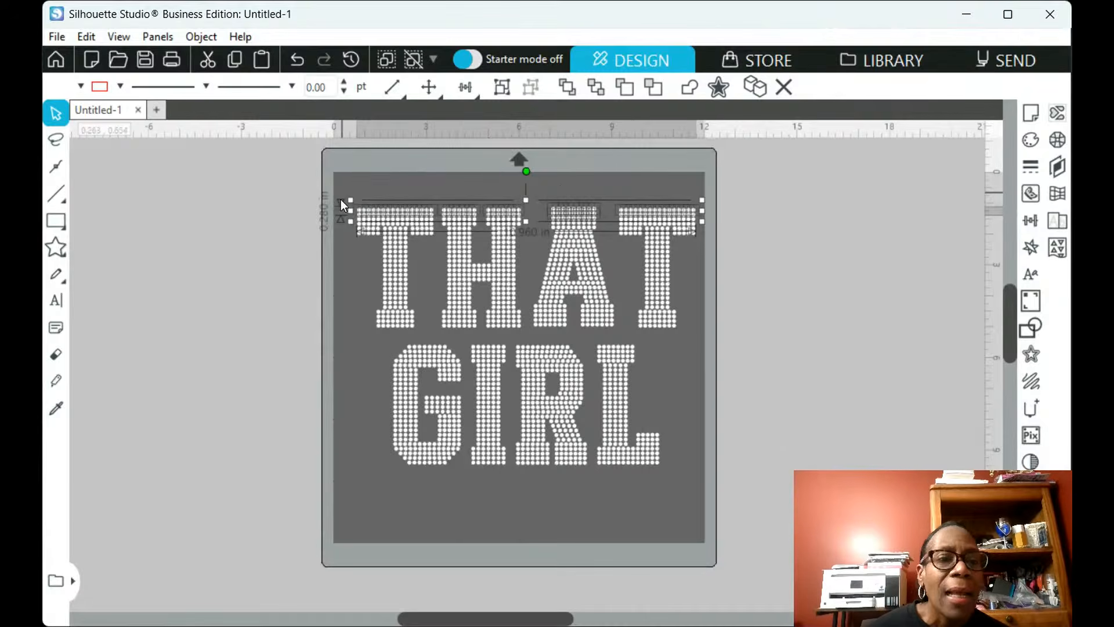
left_click(321, 197)
left_click_drag(326, 183, 722, 217)
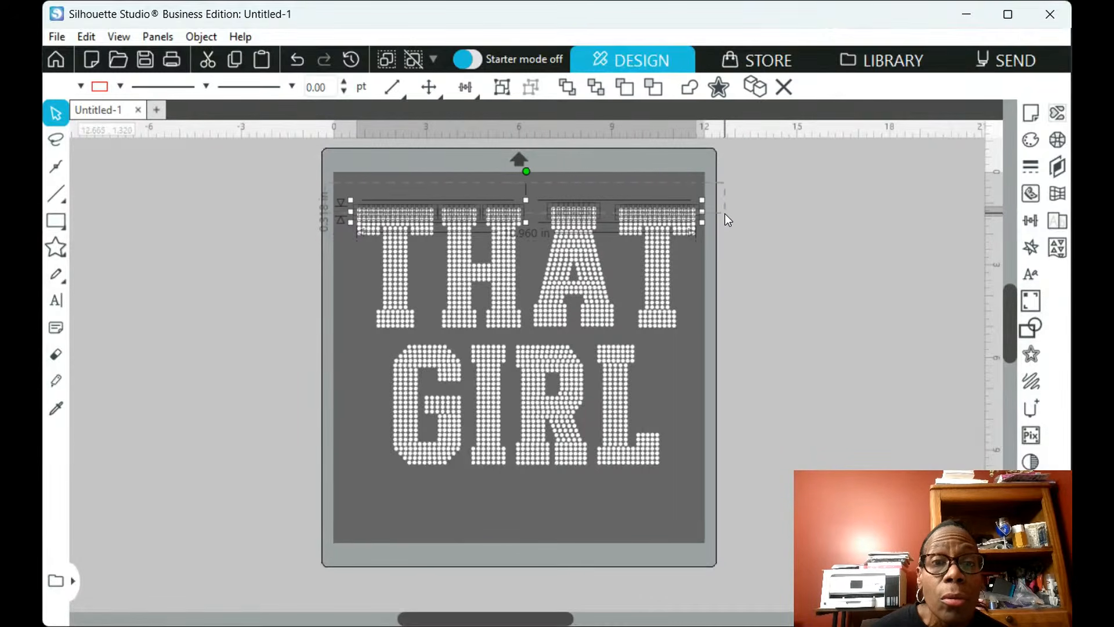
left_click(1036, 142)
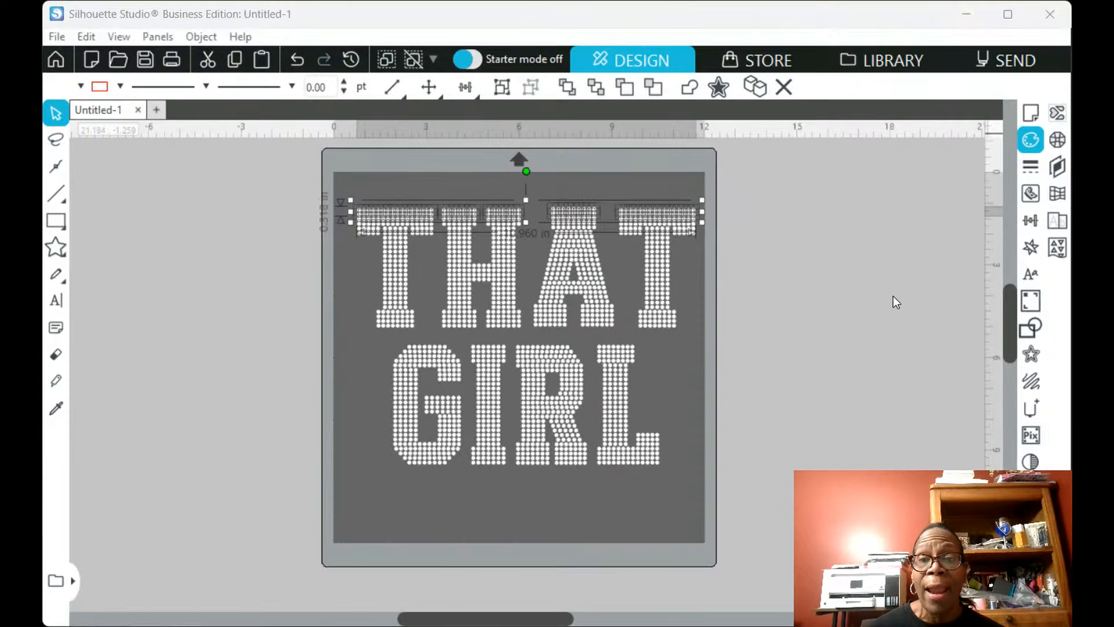
left_click(968, 323)
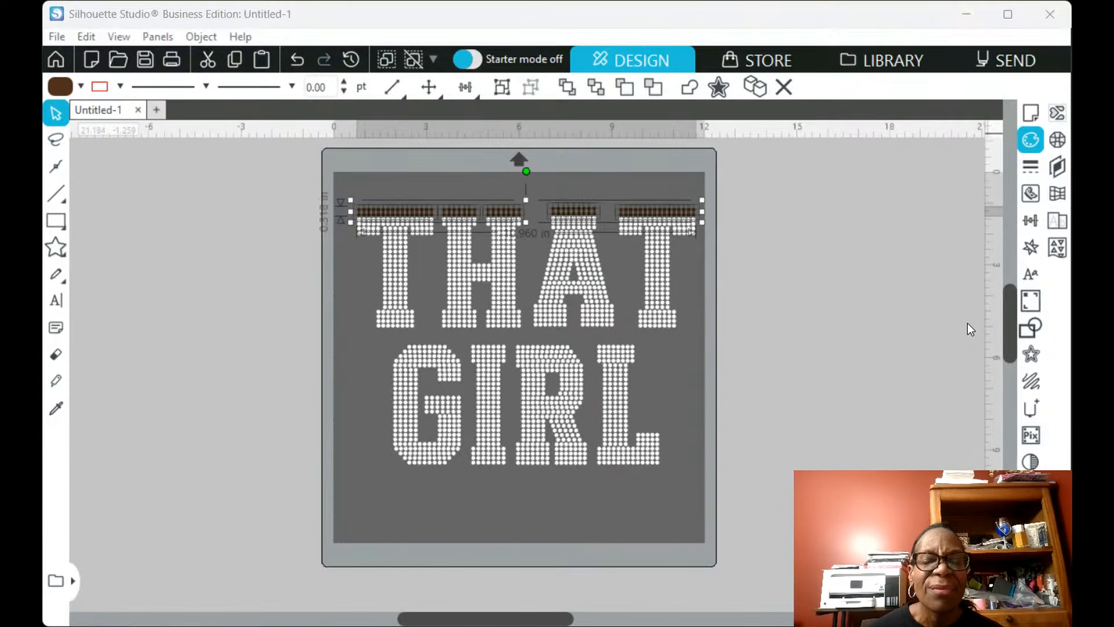
left_click(949, 323)
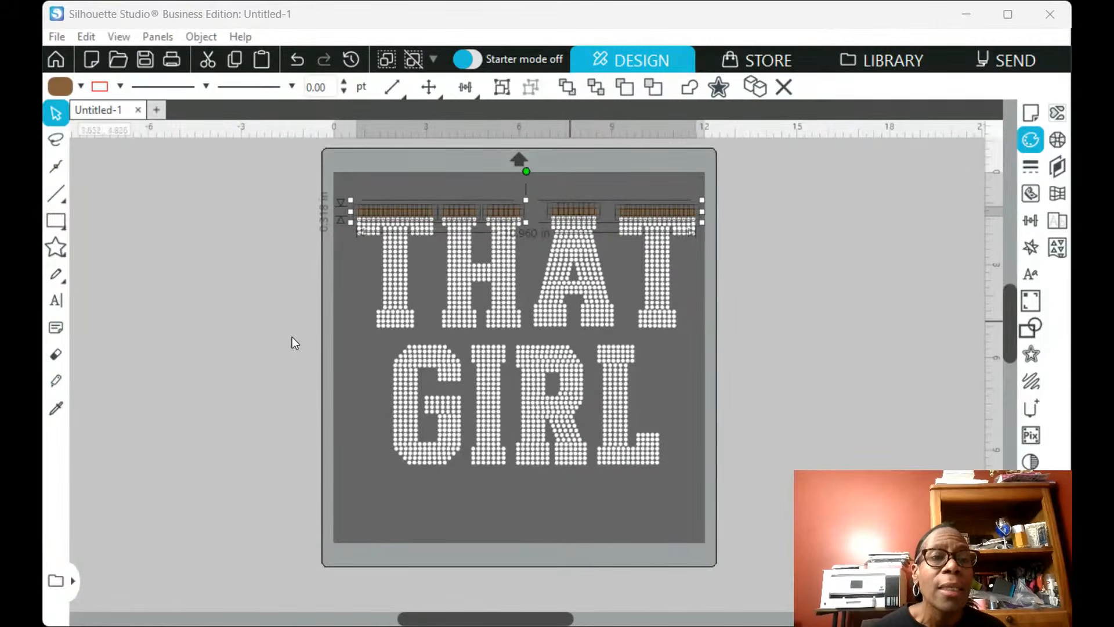
left_click(309, 225)
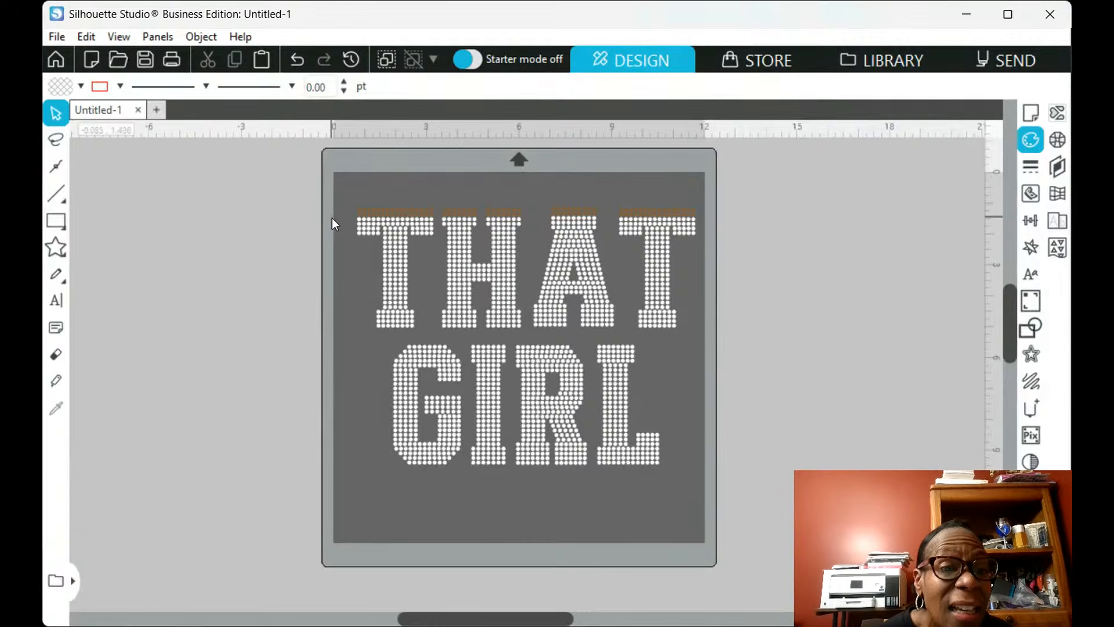
Fill the rhinestone rows just beneath the top brown row of THAT, about 0.47 in high, with lighter tan
left_click(370, 229)
left_click_drag(367, 226, 705, 224)
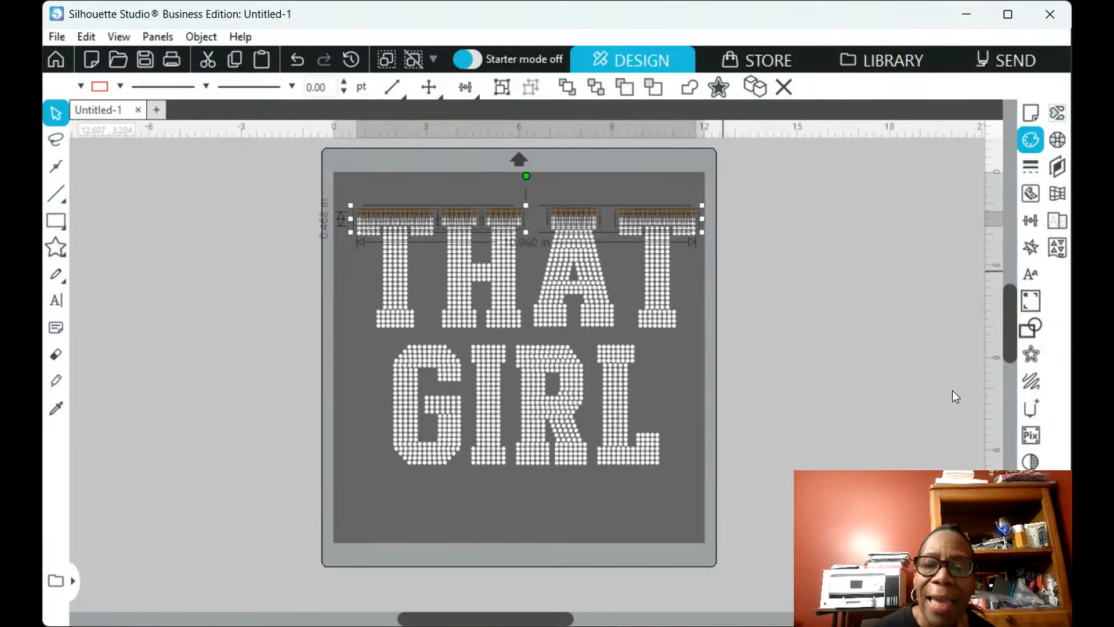
left_click(948, 354)
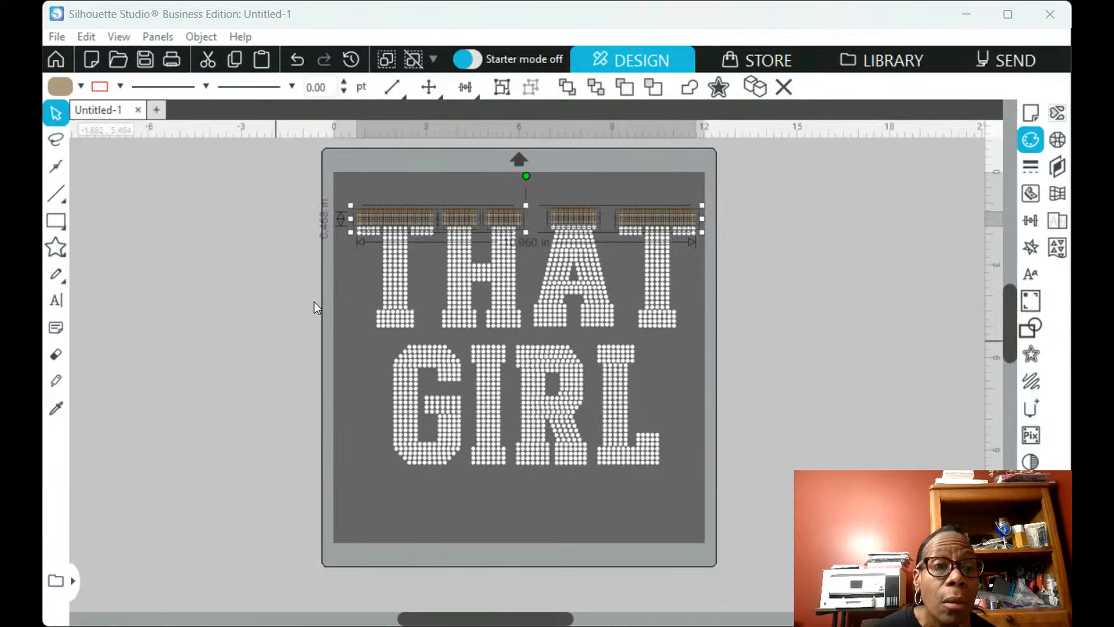
left_click(339, 274)
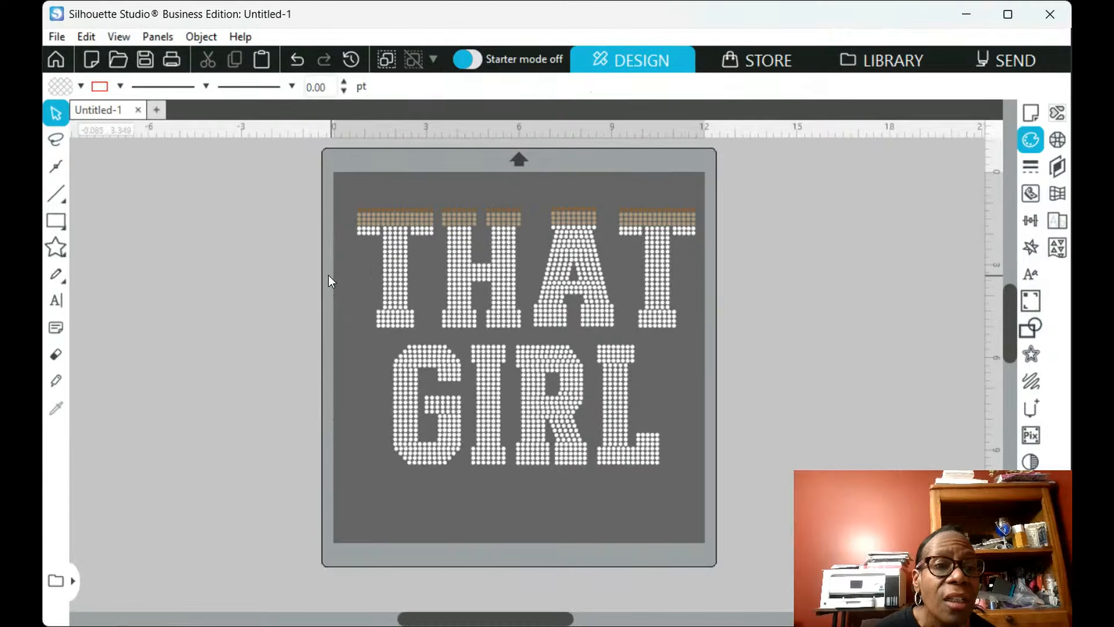
Fill the top two rhinestone rows across THAT, about 0.32 in high, with darker brown
left_click_drag(340, 187, 711, 215)
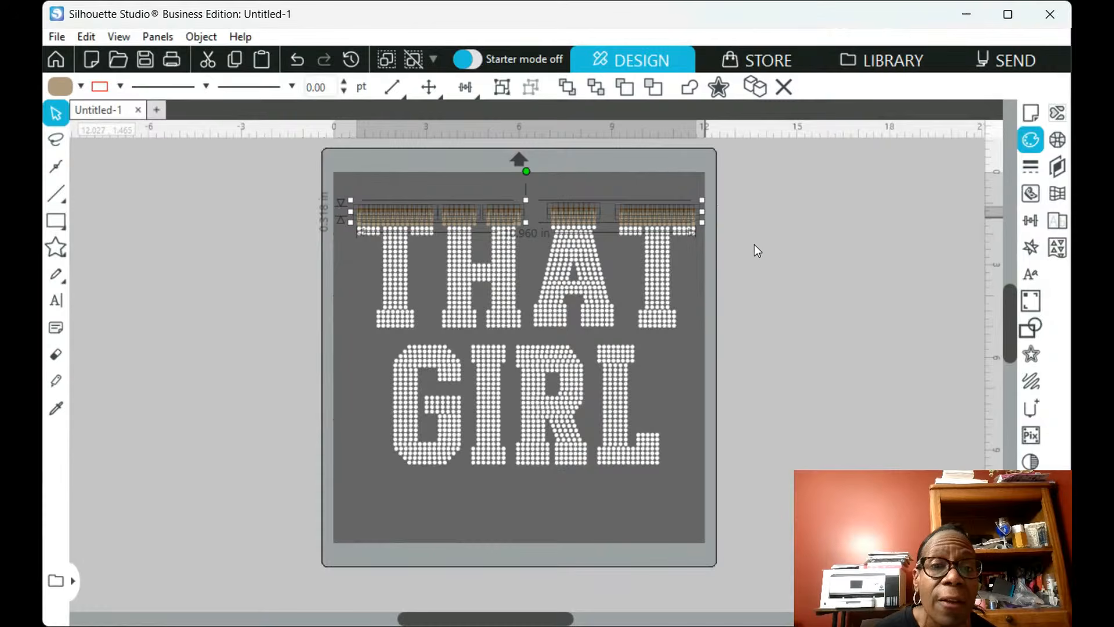
left_click(241, 276)
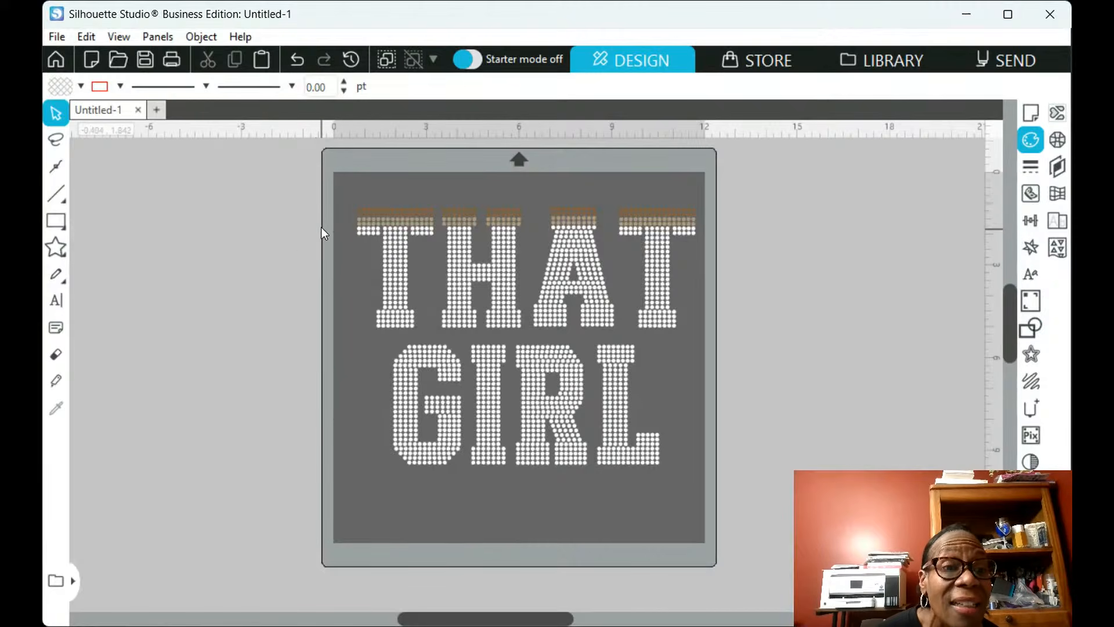
left_click(371, 238)
left_click_drag(371, 238, 697, 239)
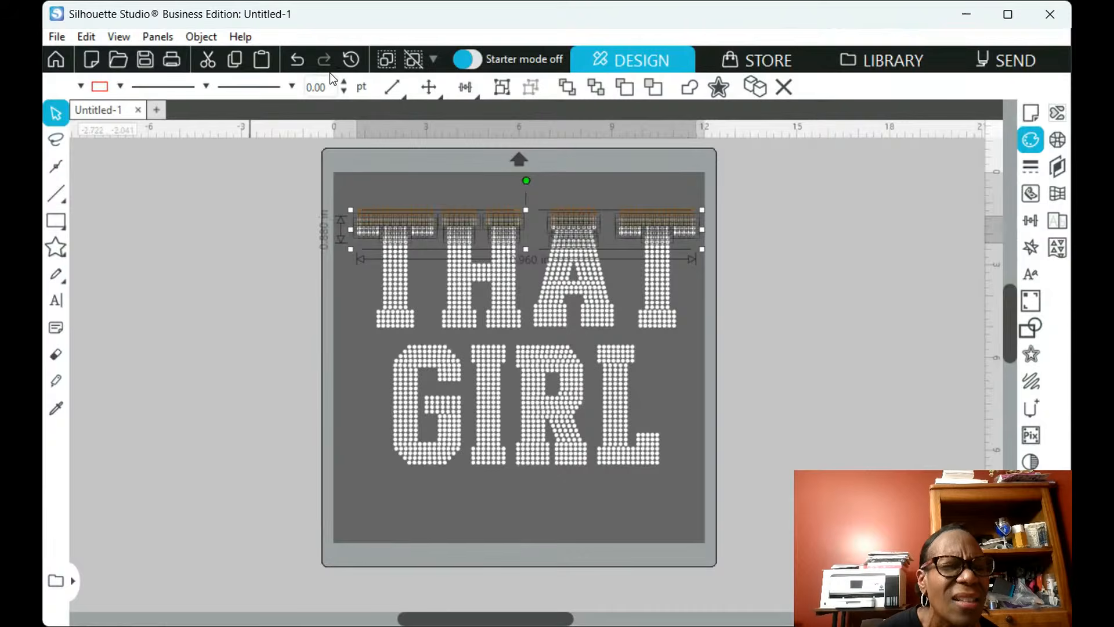
left_click(430, 63)
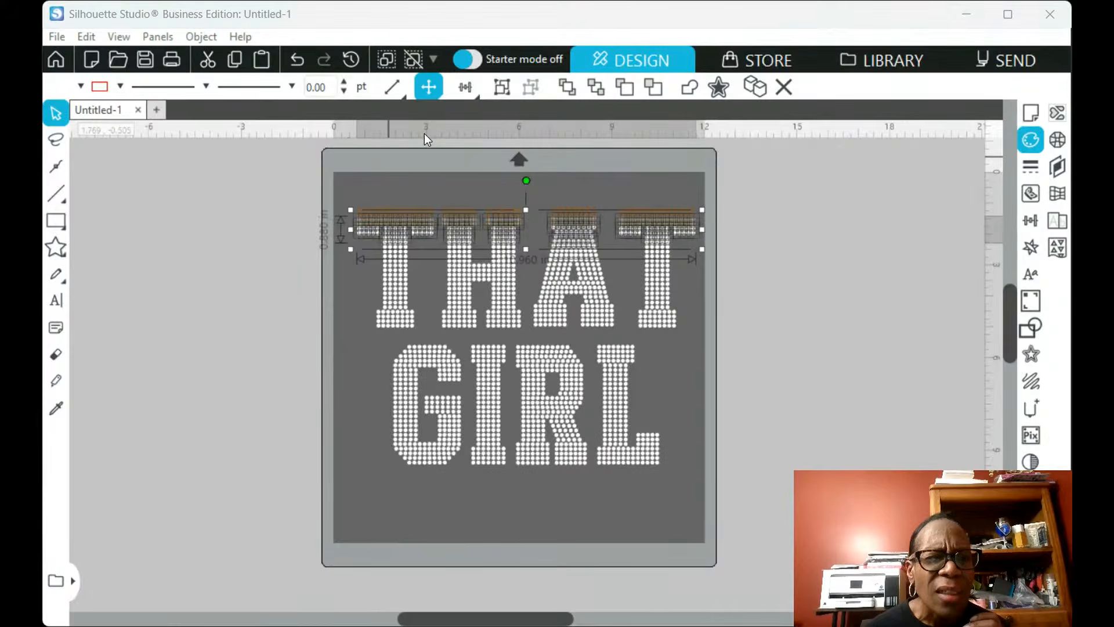
scroll(423, 134, "up", 2)
scroll(423, 134, "up", 2)
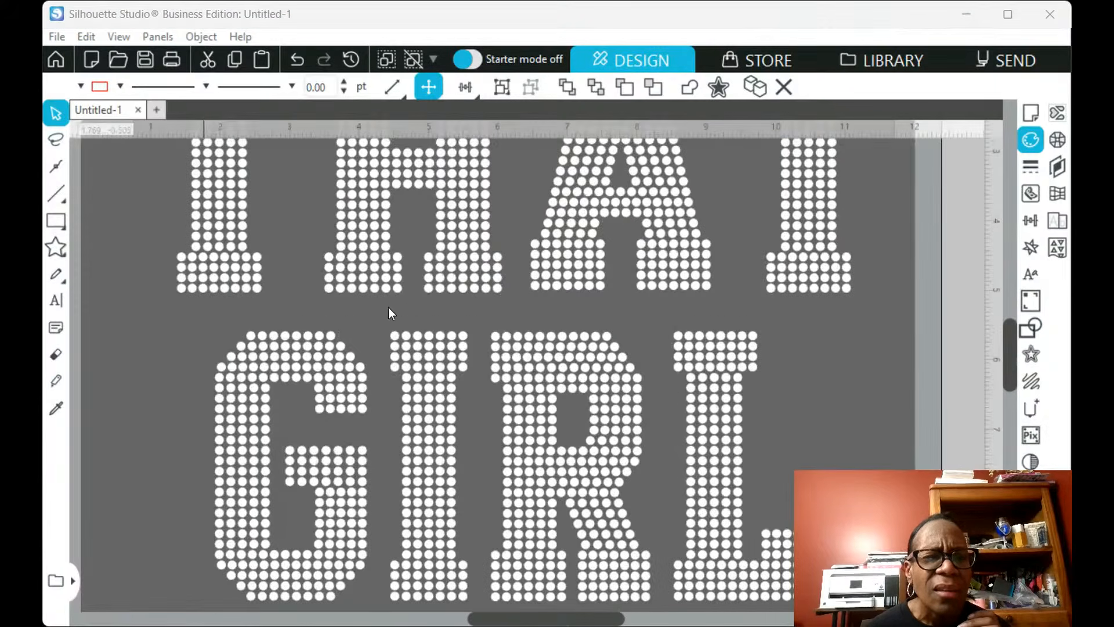
scroll(388, 314, "up", 5)
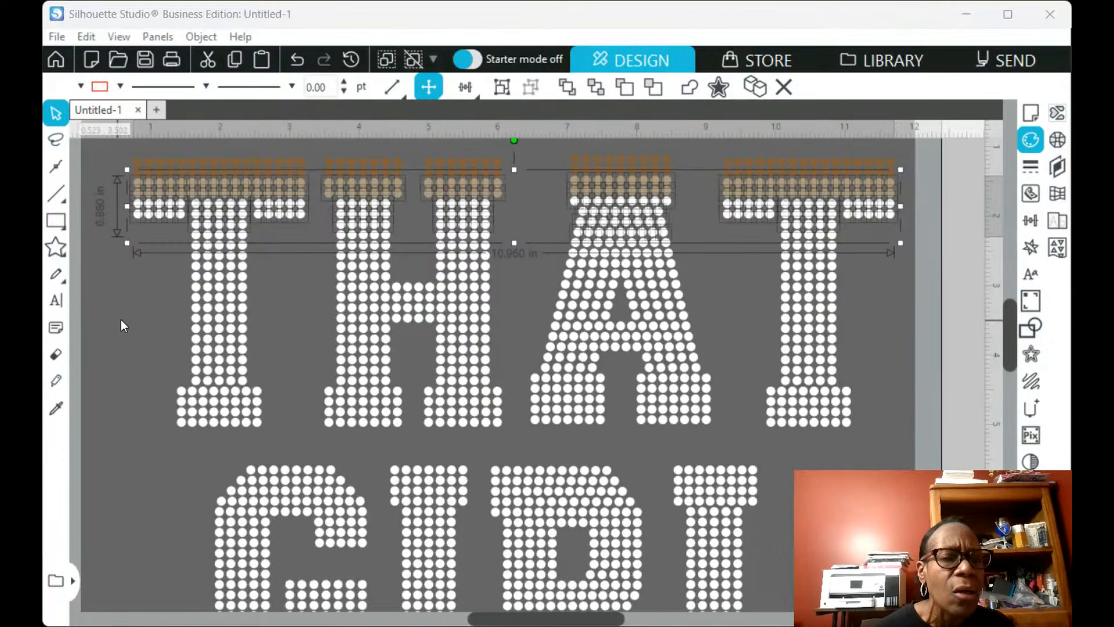
left_click(500, 89)
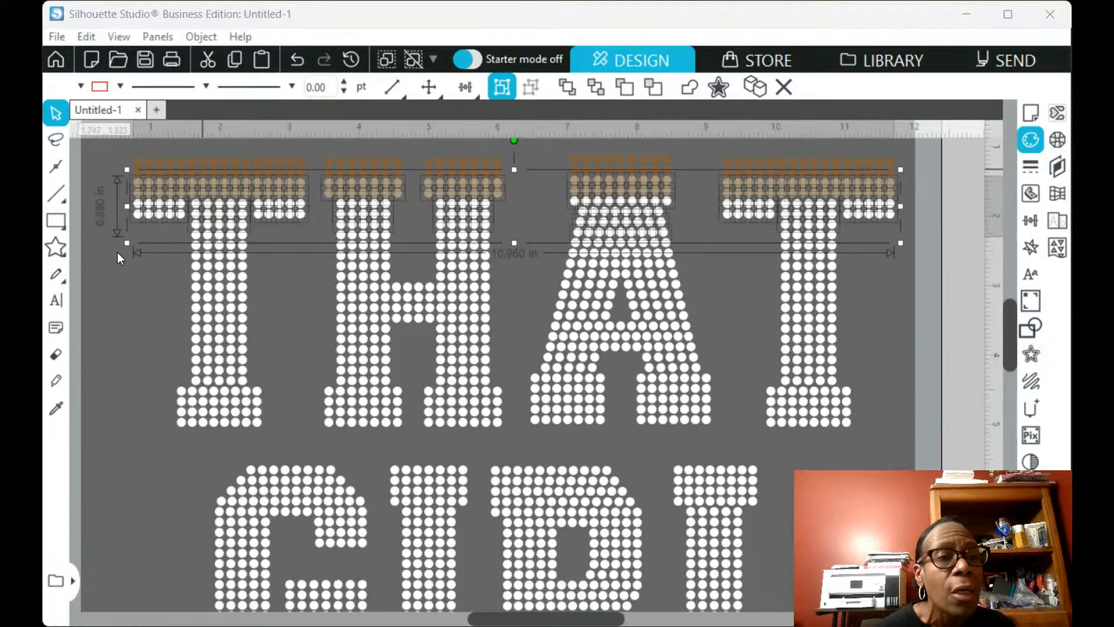
left_click(94, 288)
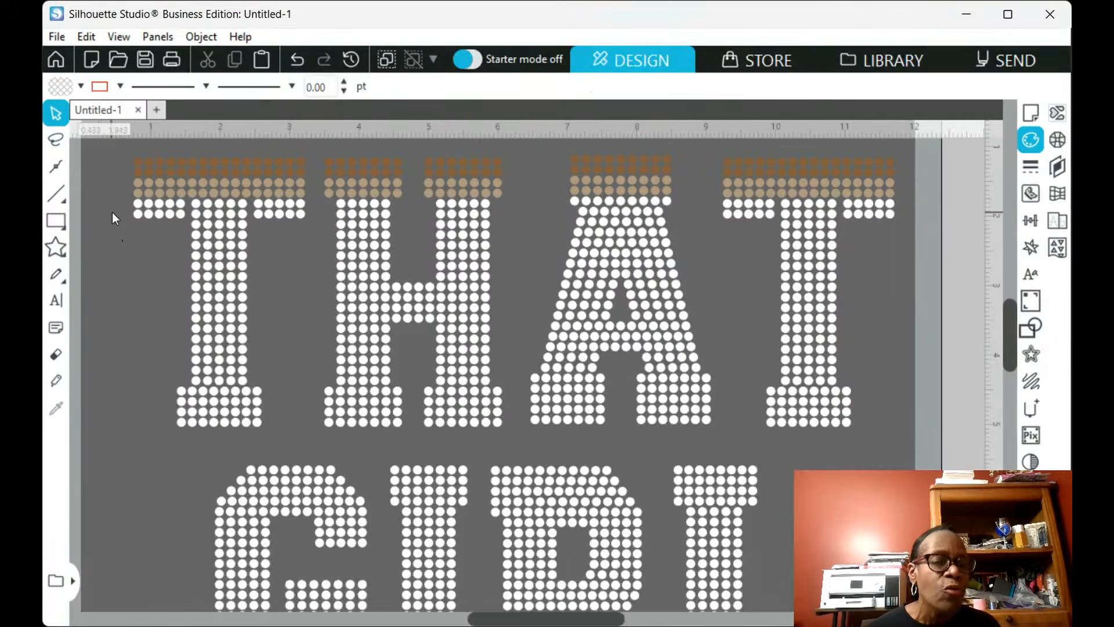
Fill the white rhinestone rows just beneath the tan band of THAT, about 0.43 in high, with light grey
left_click_drag(110, 198, 974, 219)
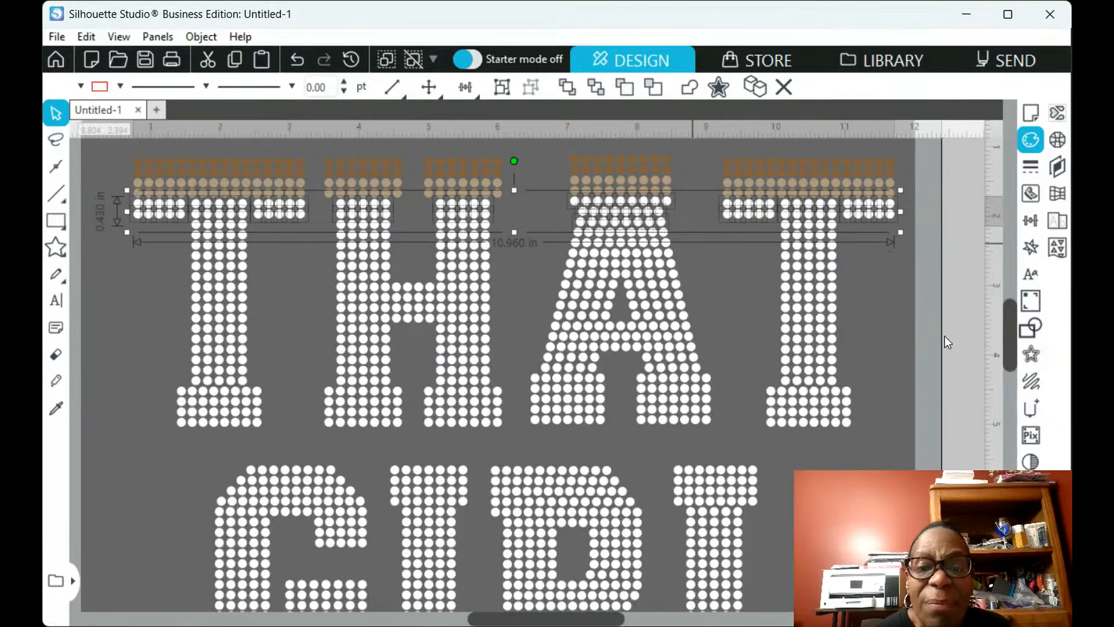
left_click(889, 402)
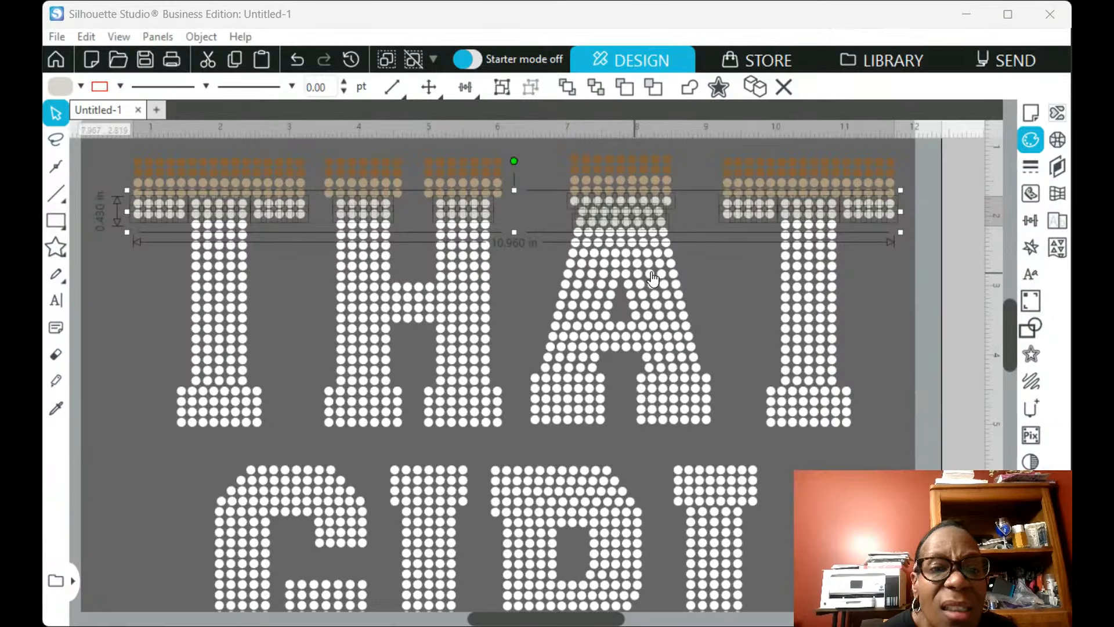
left_click(56, 327)
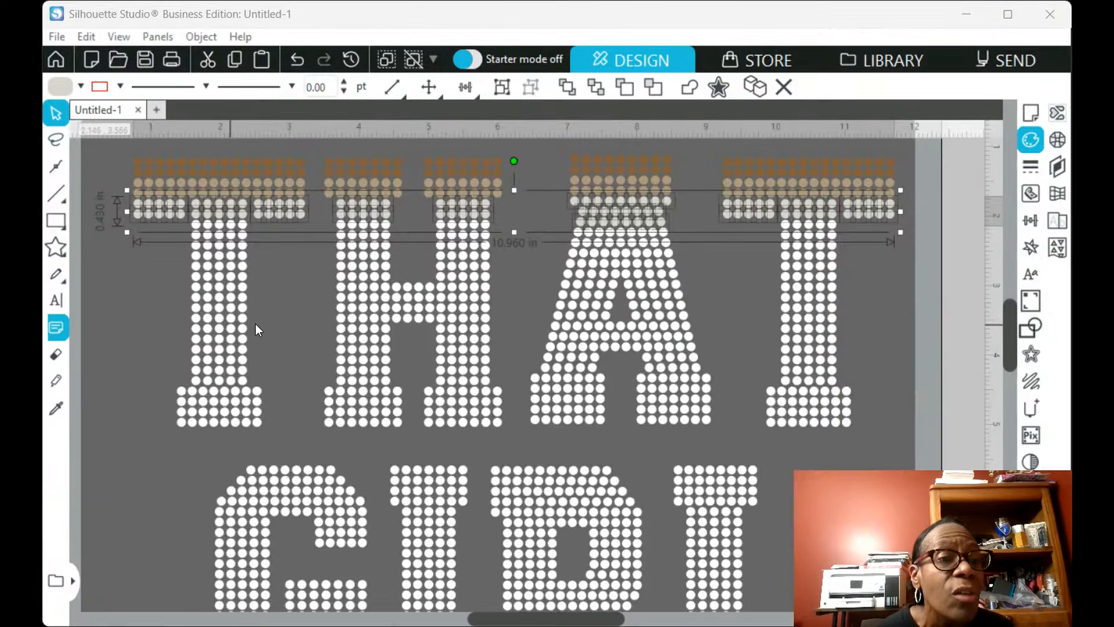
left_click(149, 261)
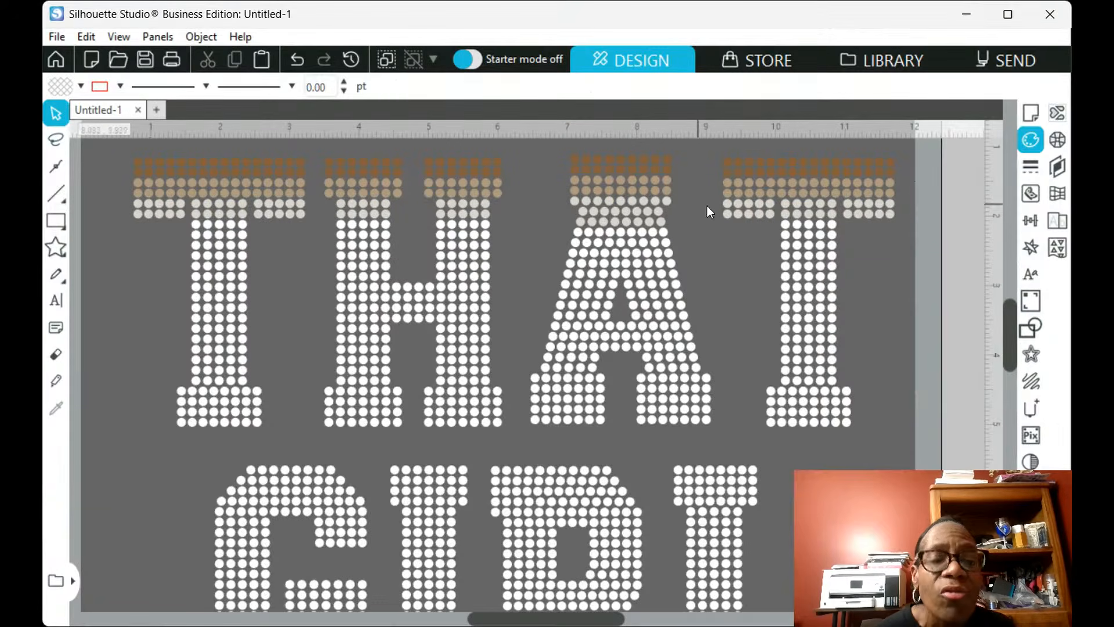
Undo the last change and return the lowest grey rhinestone row of the letter A, about 0.13 in high, to white
left_click(297, 60)
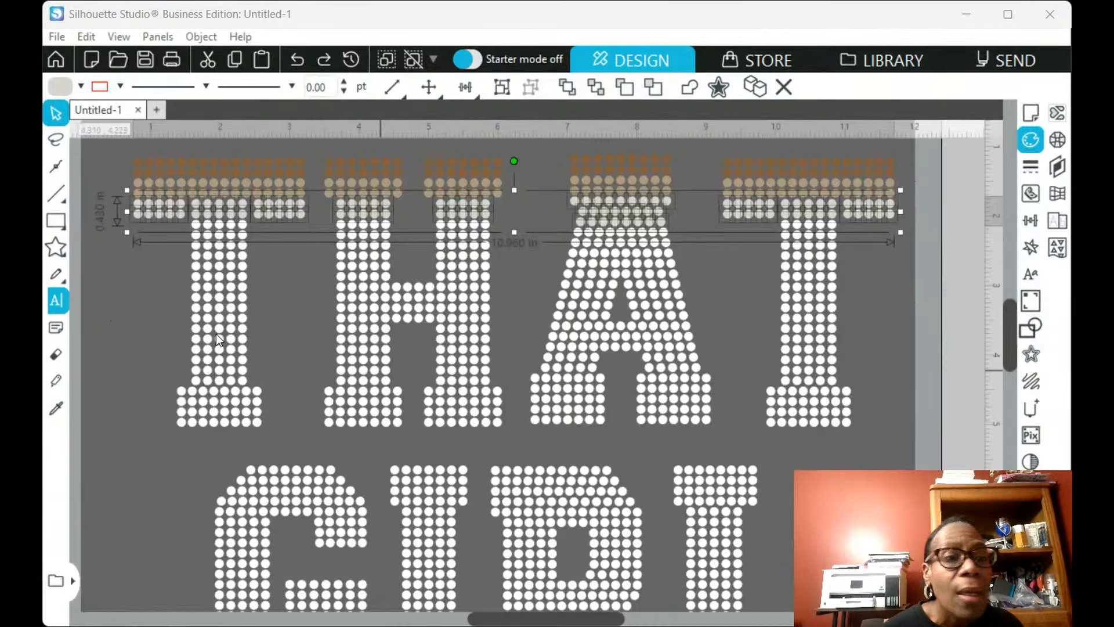
left_click(80, 262)
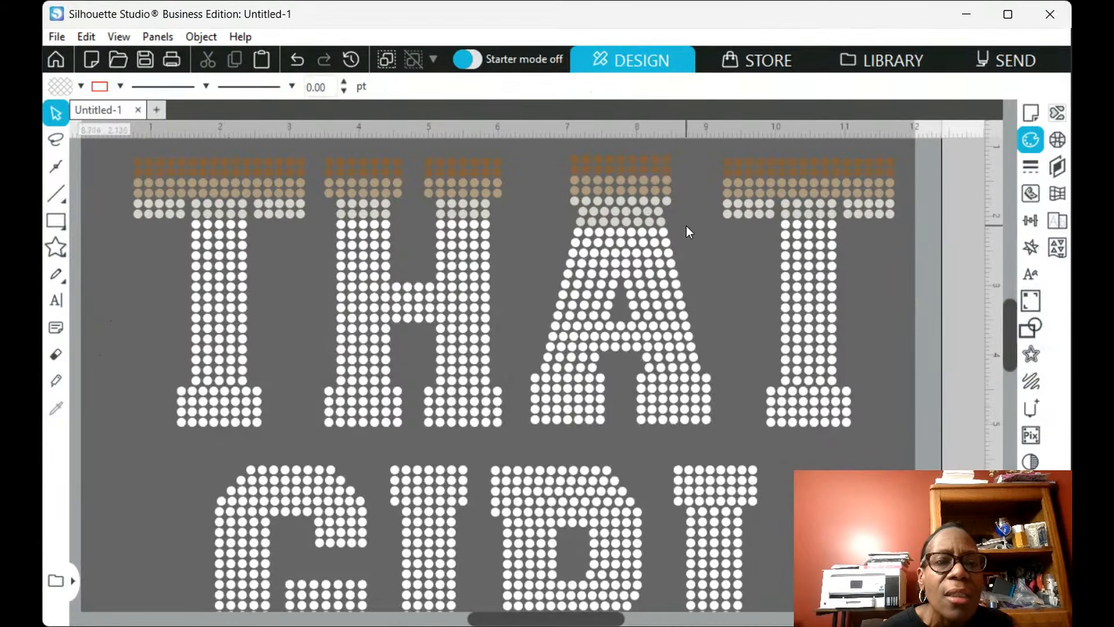
left_click_drag(691, 222, 570, 221)
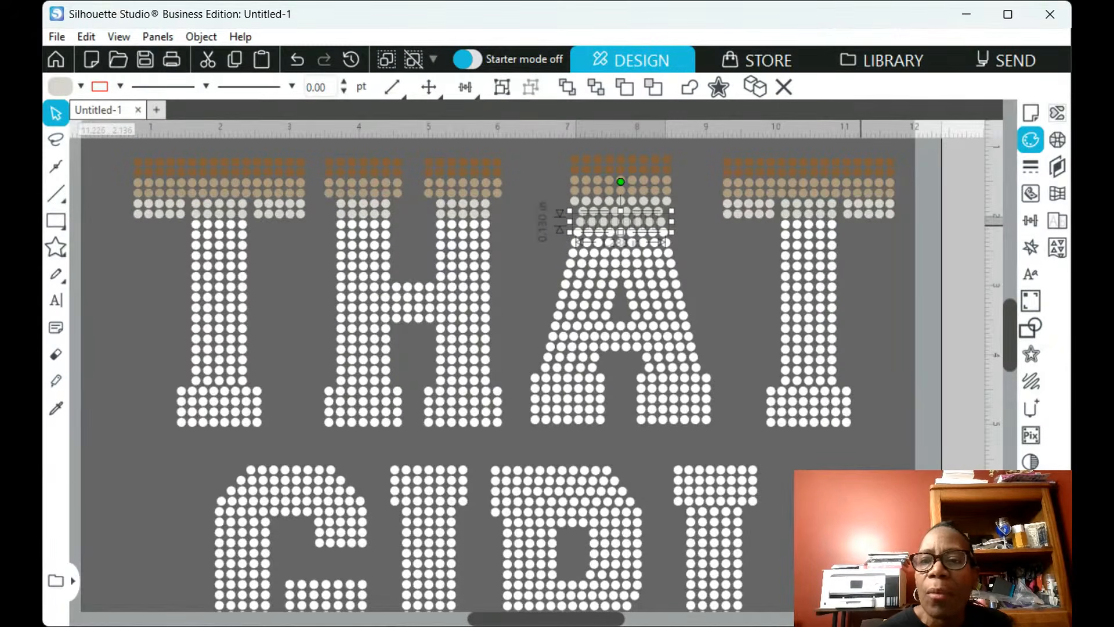
left_click(514, 311)
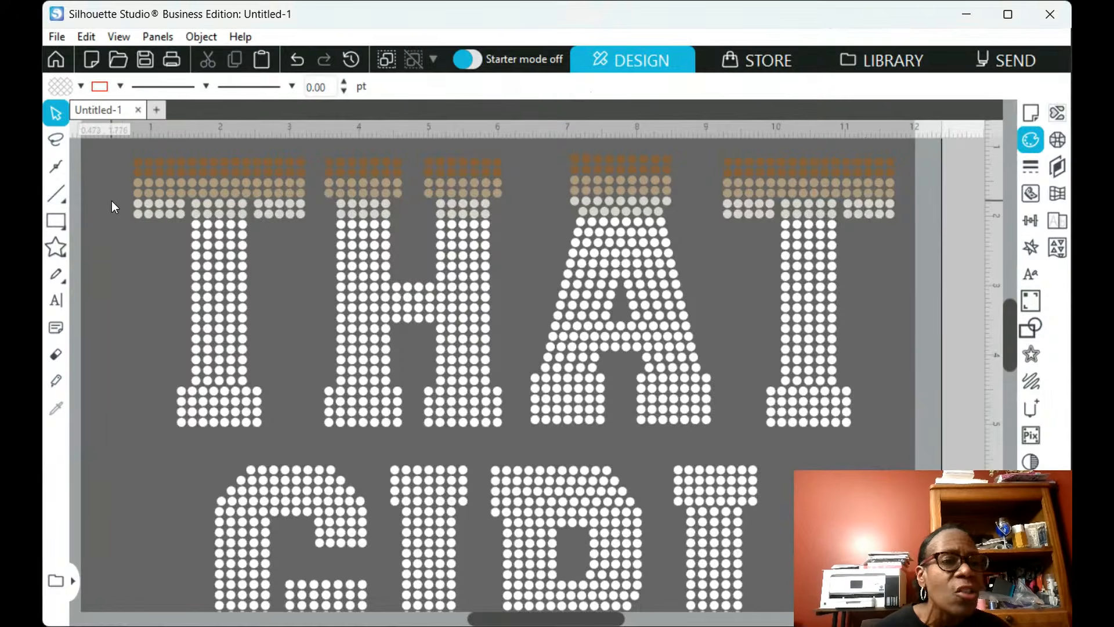
Try filling the rhinestone rows beneath the brown band of THAT, about 0.58 in high, with light beige, and undo it
left_click_drag(111, 201, 914, 225)
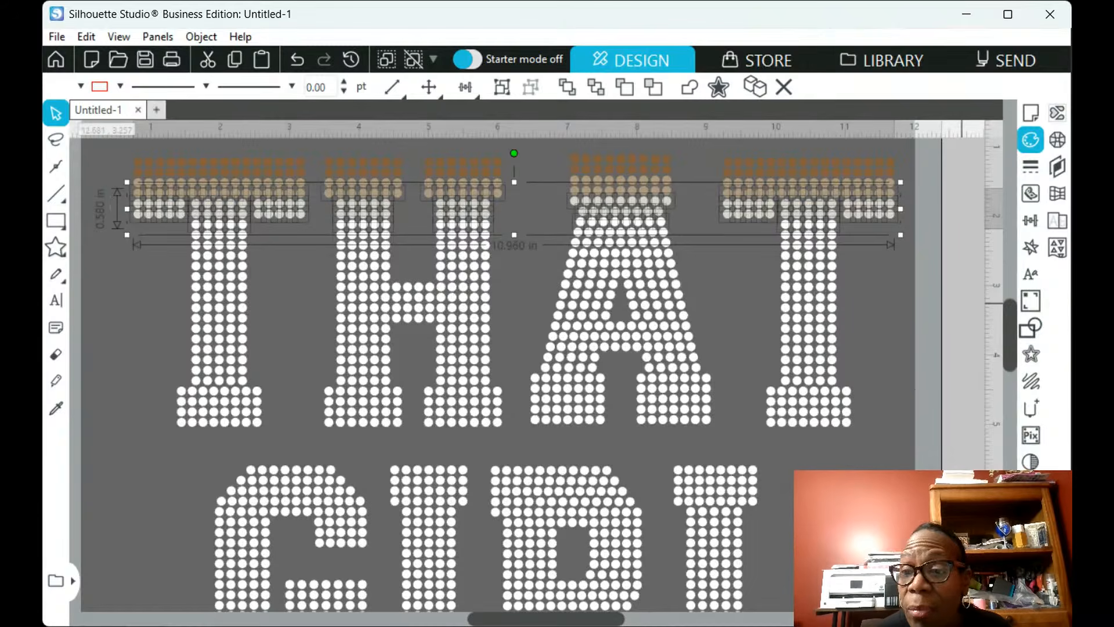
left_click(961, 302)
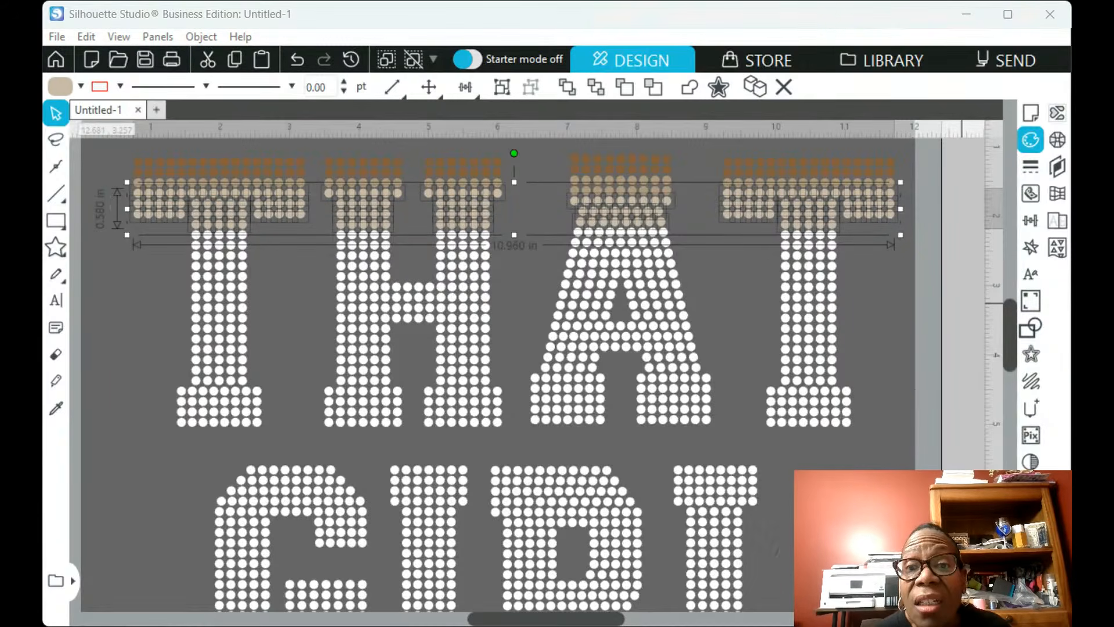
left_click(297, 59)
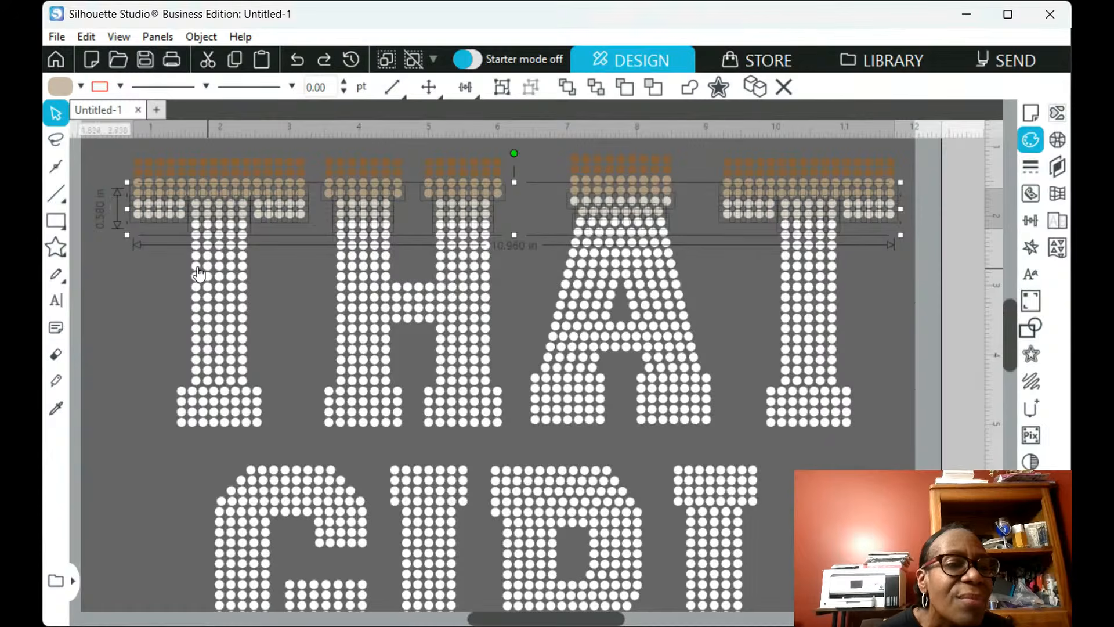
left_click(144, 260)
Fill the rhinestone rows just beneath the tan band of THAT, about 0.47 in high, with peach
left_click_drag(119, 209, 907, 234)
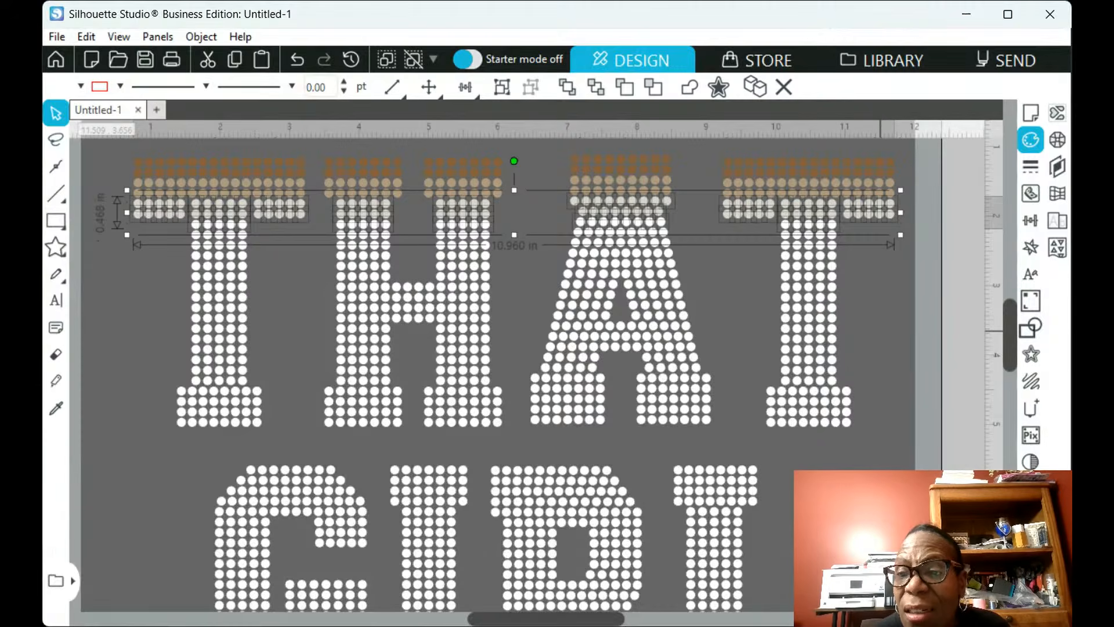
left_click(905, 337)
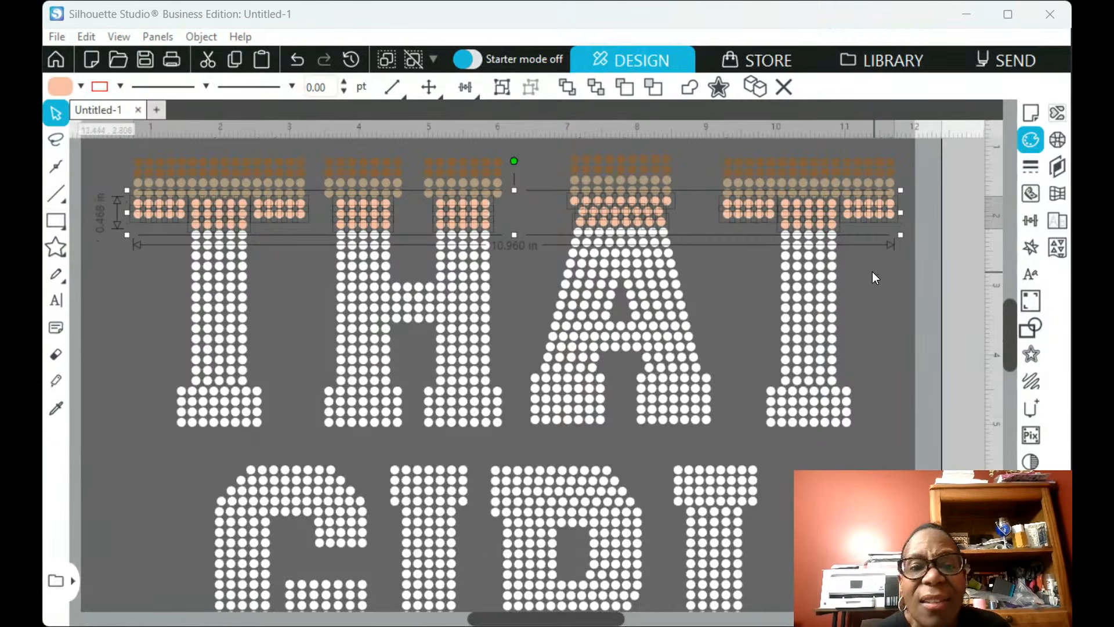
left_click(866, 255)
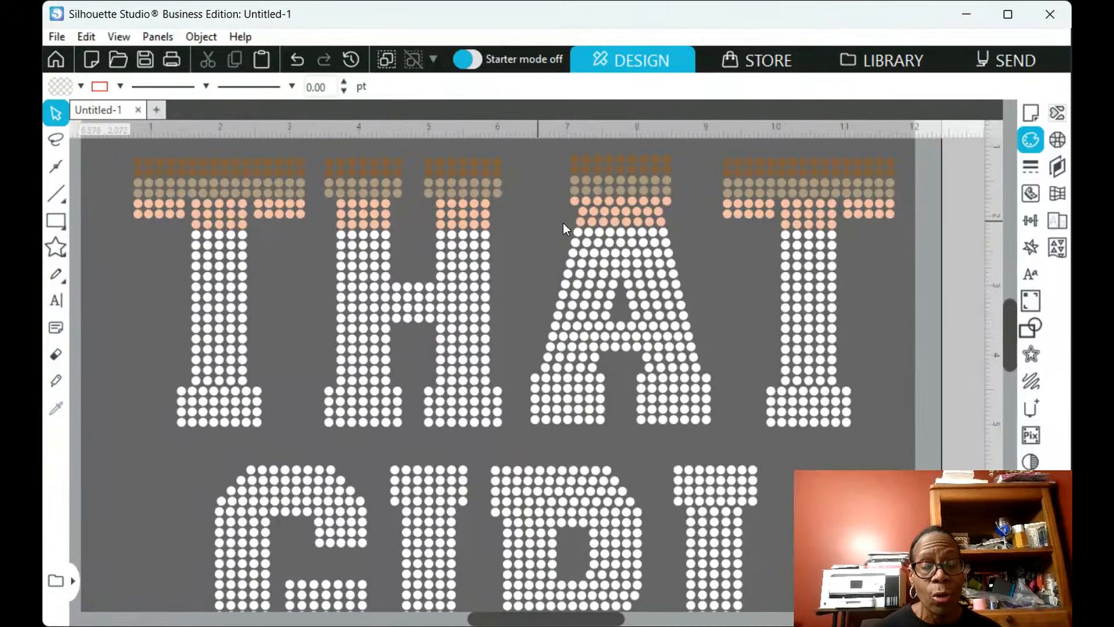
Fill the bottom two rhinestone rows across THAT, about 0.32 in high, with medium brown
scroll(699, 321, "down", 1)
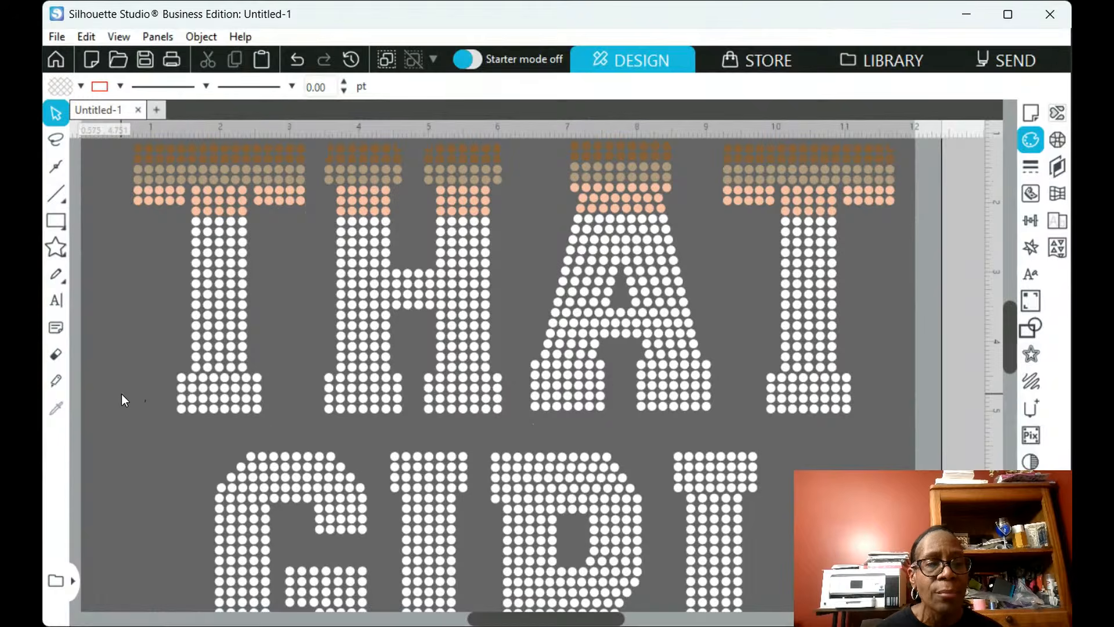
left_click_drag(127, 400, 876, 433)
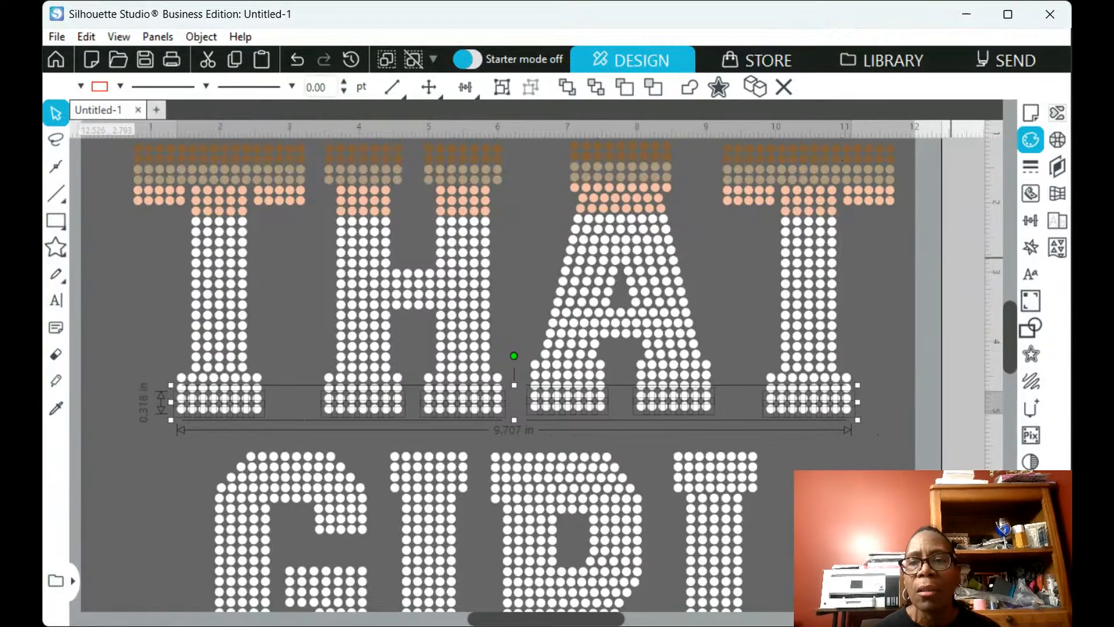
left_click(950, 257)
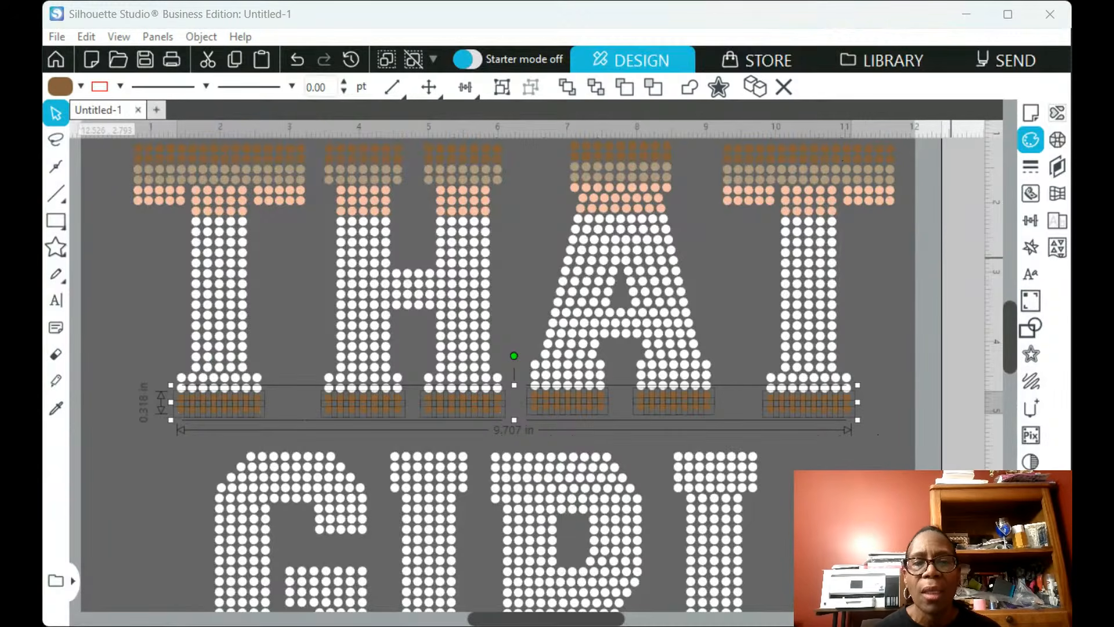
Fill the top two rhinestone rows across GIRL, about 0.29 in high, with medium brown
scroll(865, 308, "down", 1)
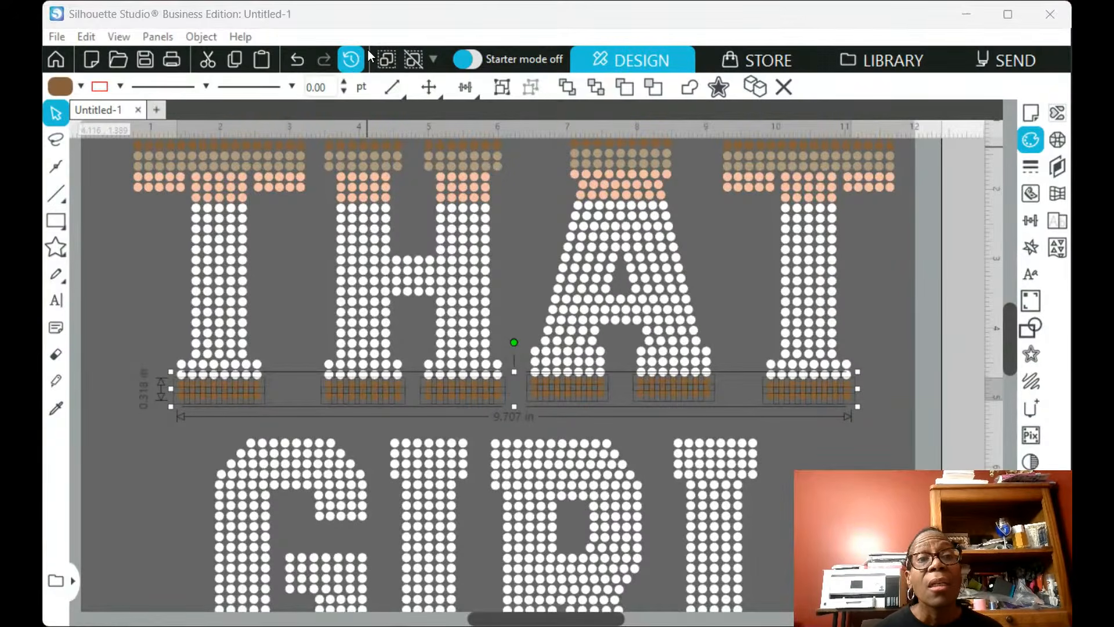
scroll(869, 330, "down", 4)
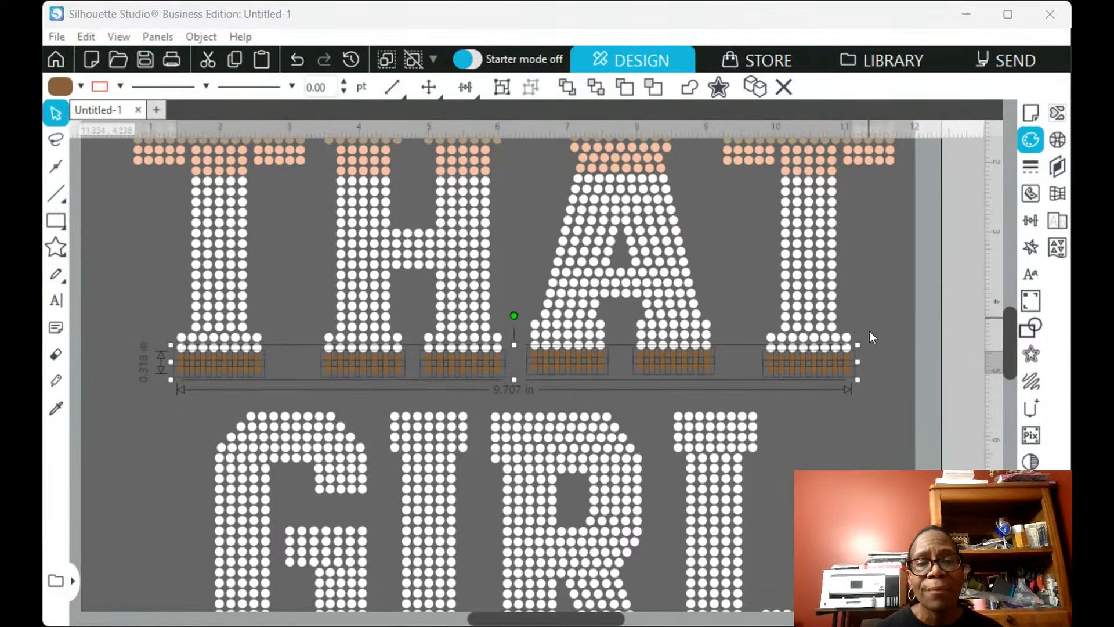
scroll(867, 335, "down", 4)
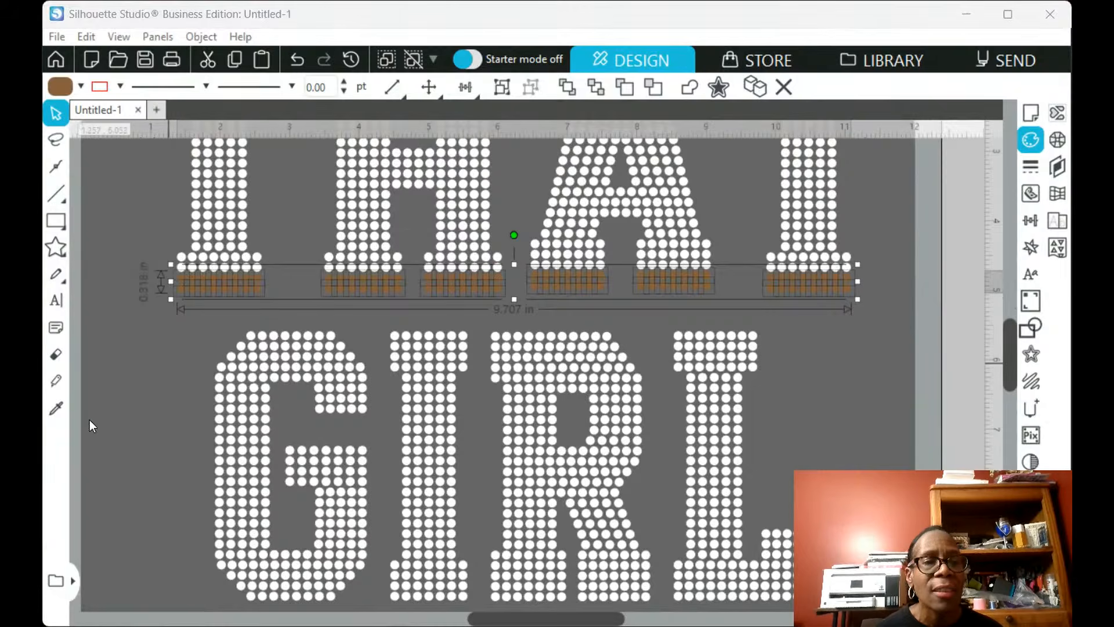
left_click(175, 325)
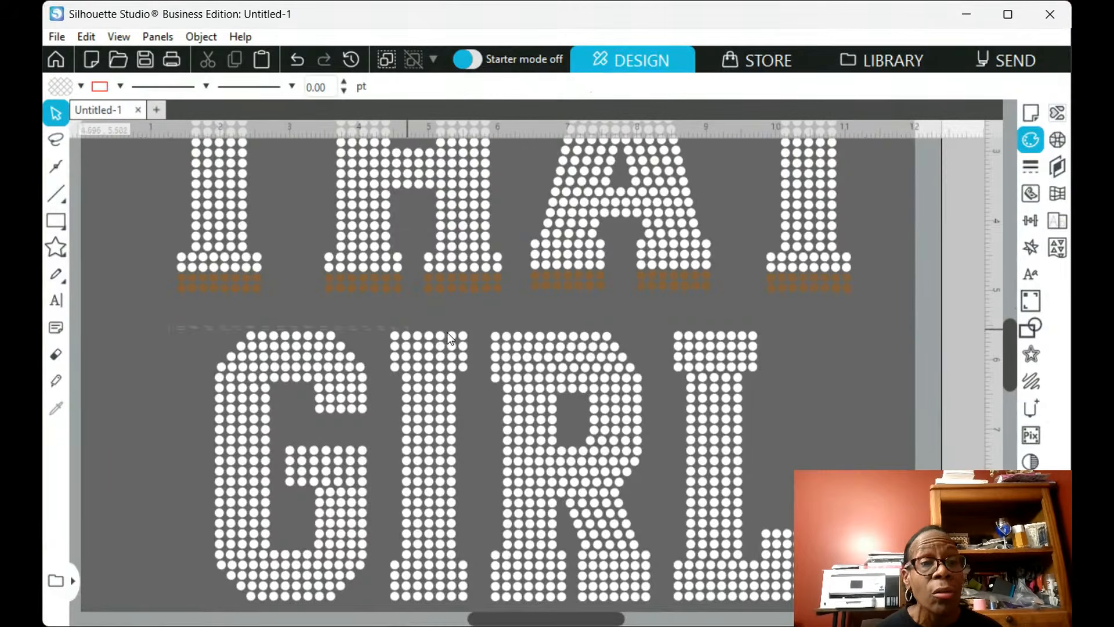
left_click_drag(717, 326, 803, 340)
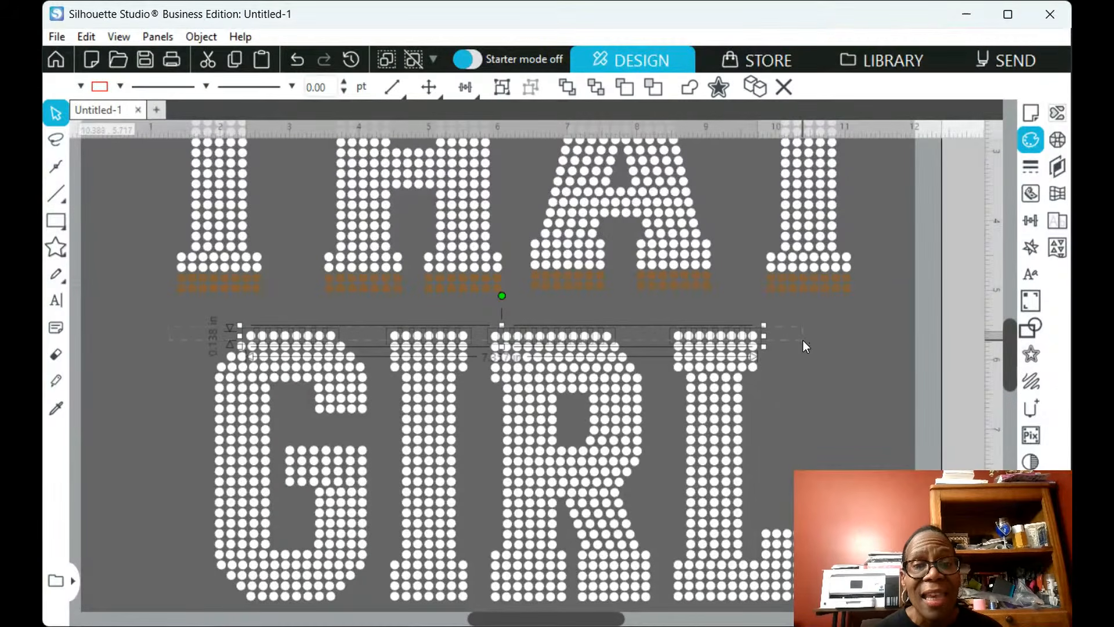
left_click(1034, 238)
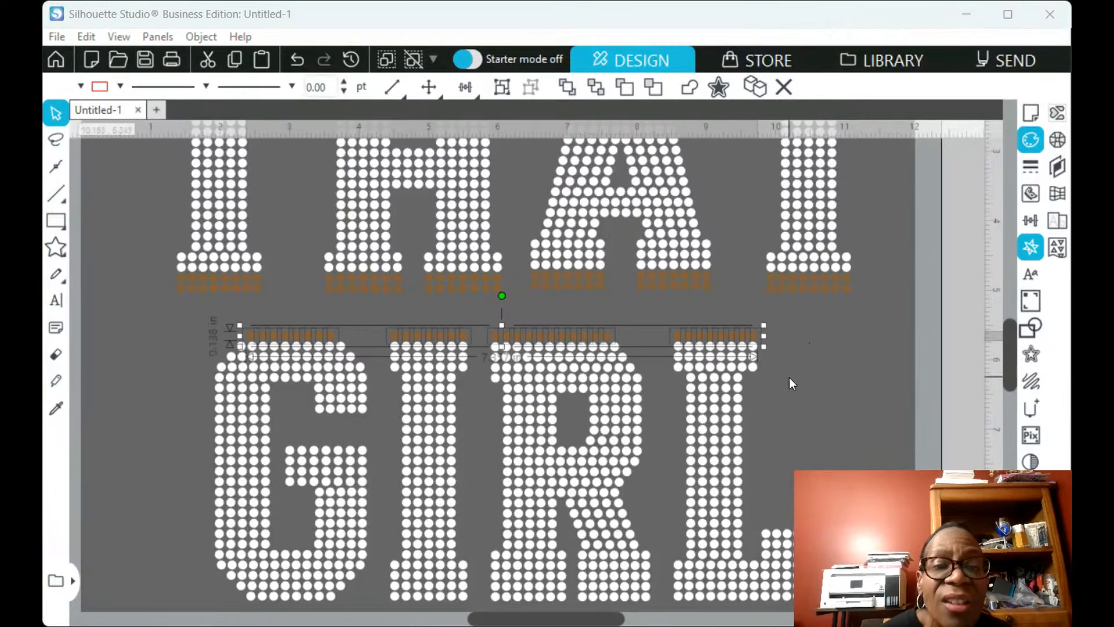
left_click(198, 323)
left_click_drag(198, 322, 832, 349)
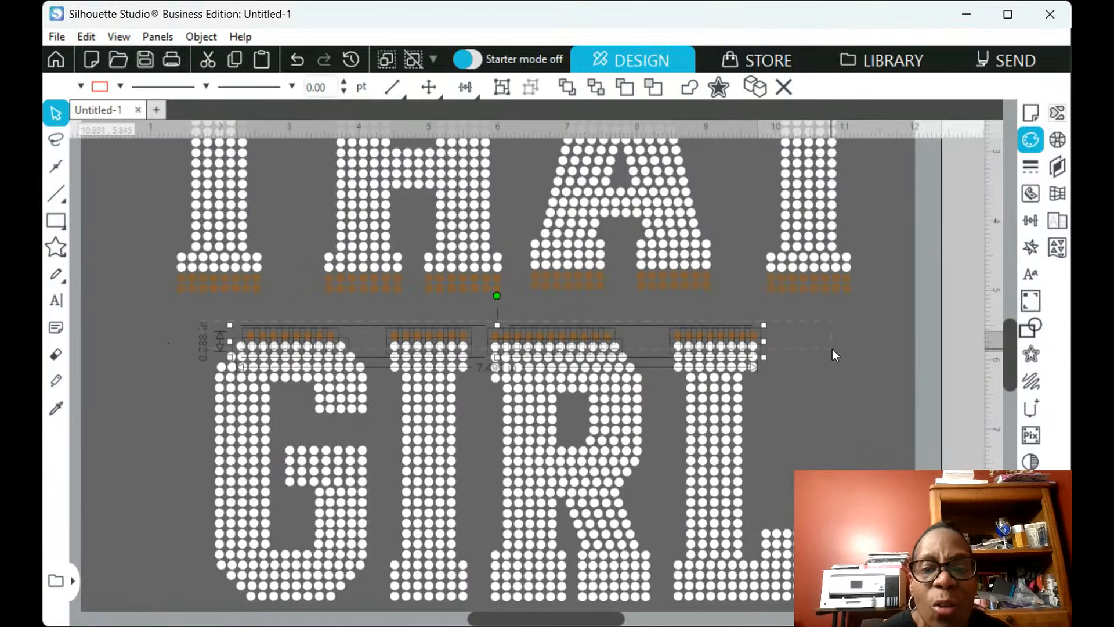
left_click(1030, 241)
left_click(183, 342)
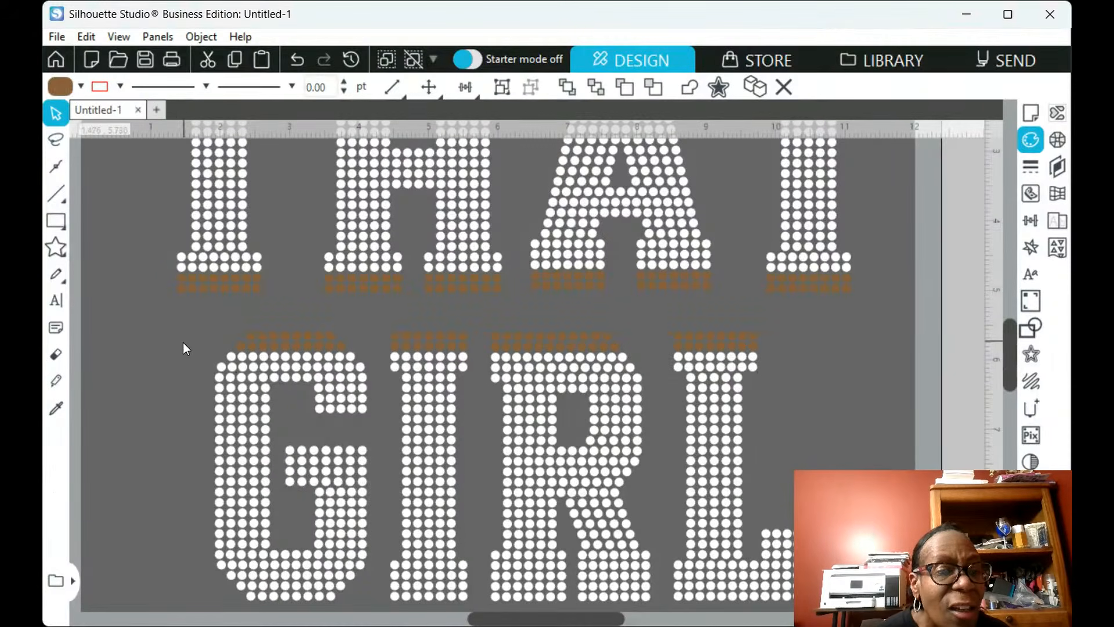
Fill the two rhinestone rows just beneath the top brown band of GIRL, about 0.29 in high, with tan
left_click_drag(176, 344, 287, 374)
left_click(177, 374)
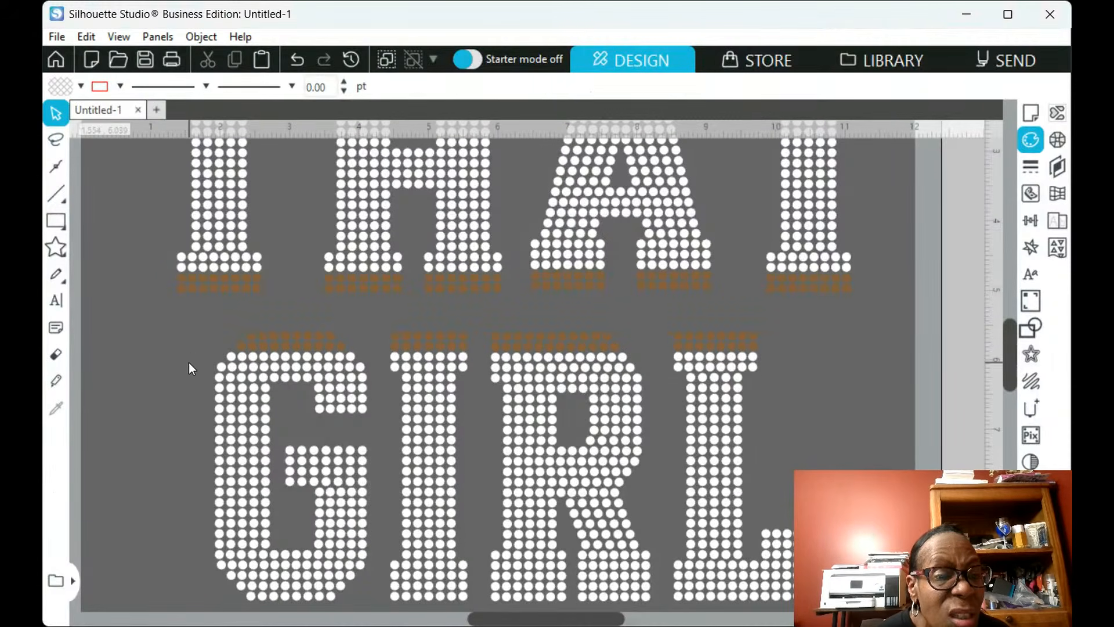
left_click_drag(194, 357, 786, 376)
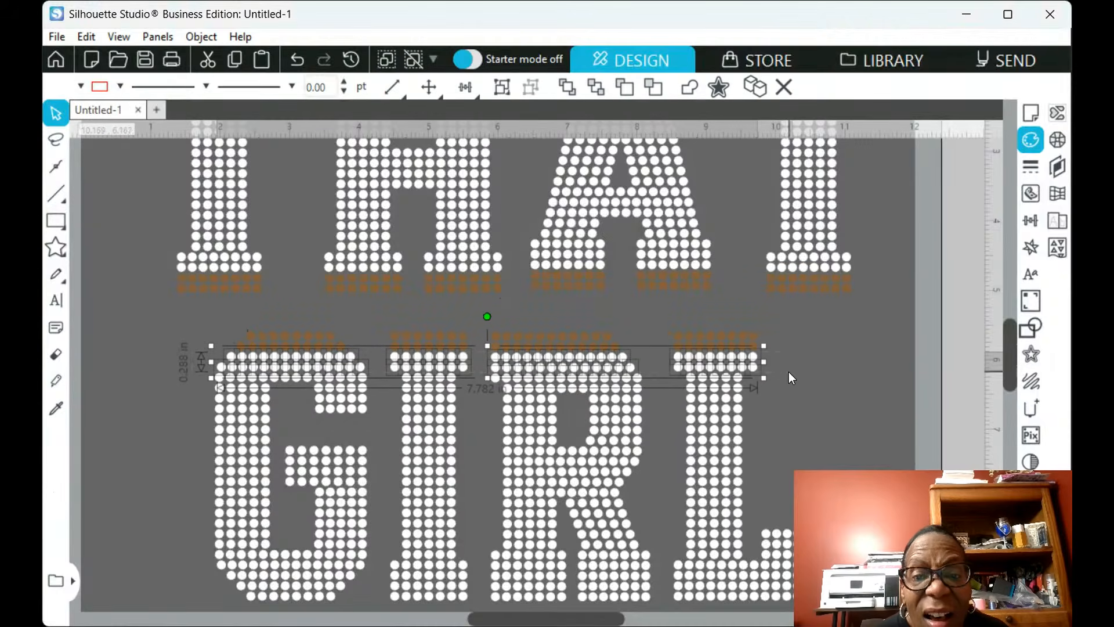
scroll(801, 406, "up", 1)
scroll(795, 435, "up", 2)
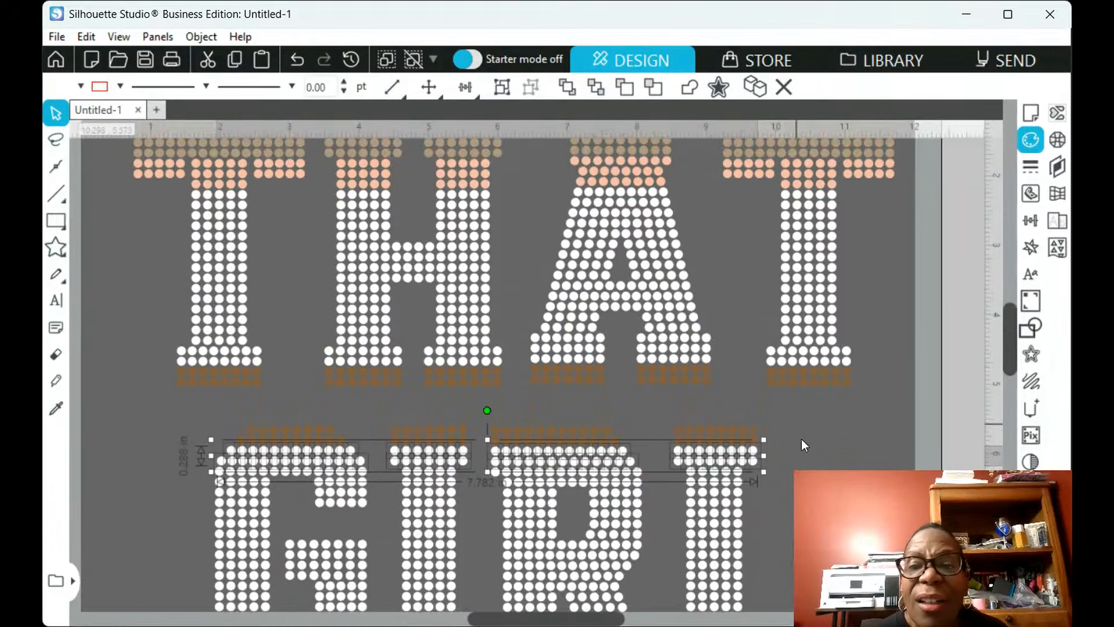
left_click(1071, 244)
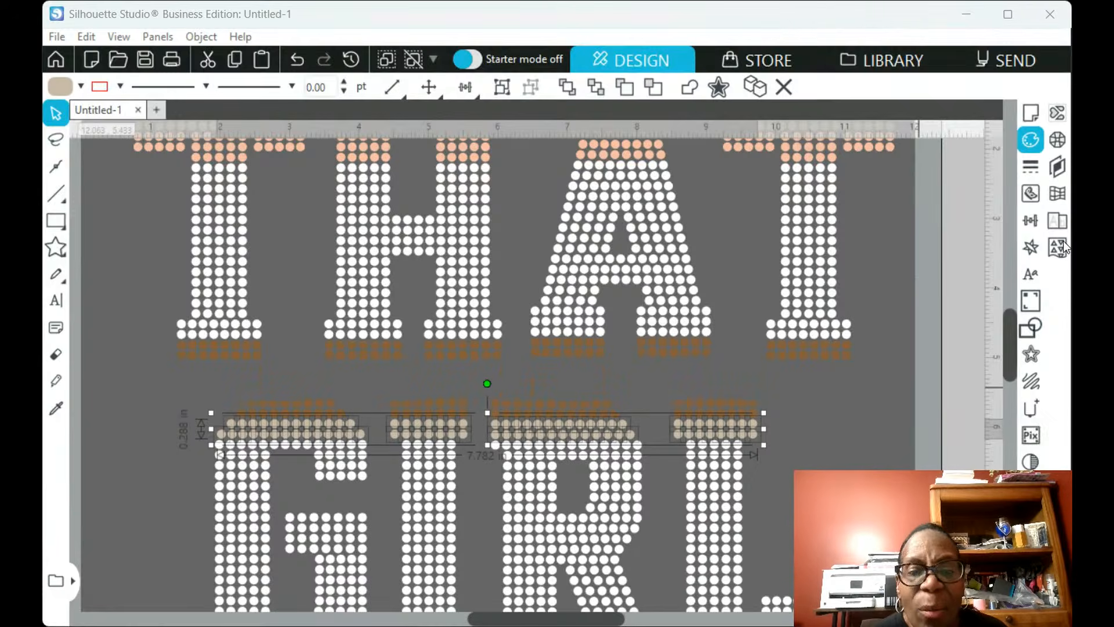
scroll(807, 462, "down", 1)
left_click(175, 416)
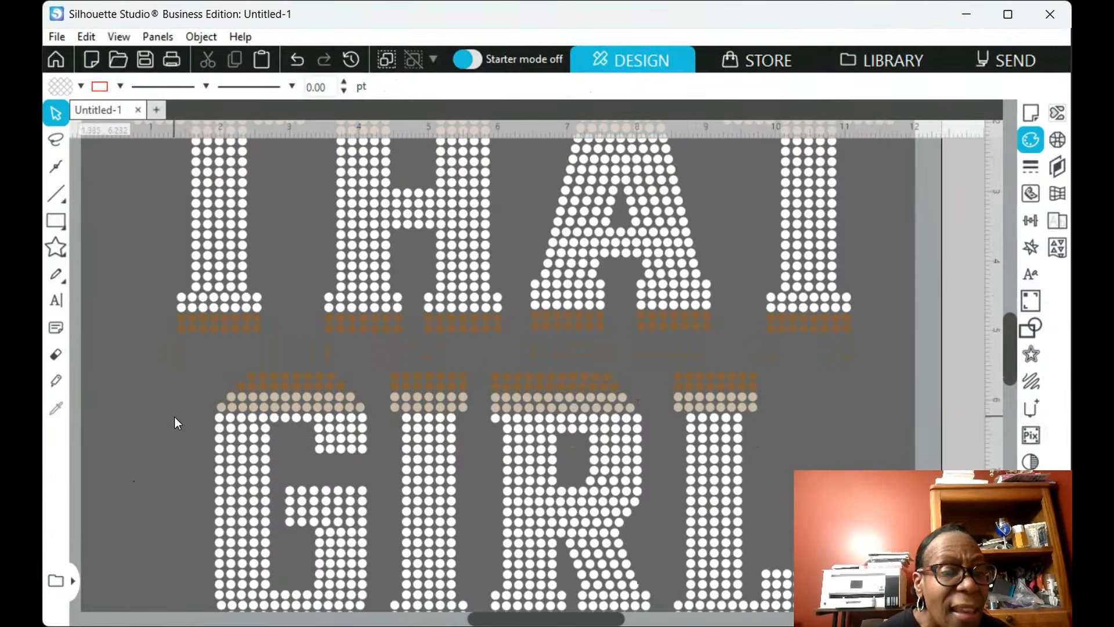
Try filling the rhinestone rows beneath the tan band of GIRL, about 0.73 in high, with peach, and undo it
left_click_drag(194, 419, 754, 485)
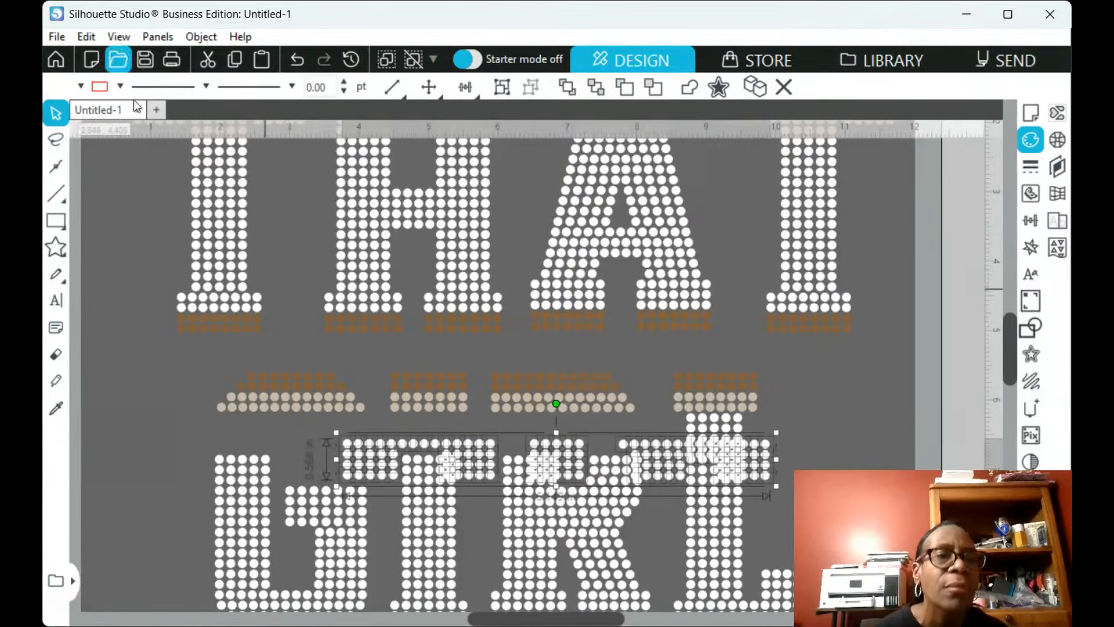
left_click(297, 58)
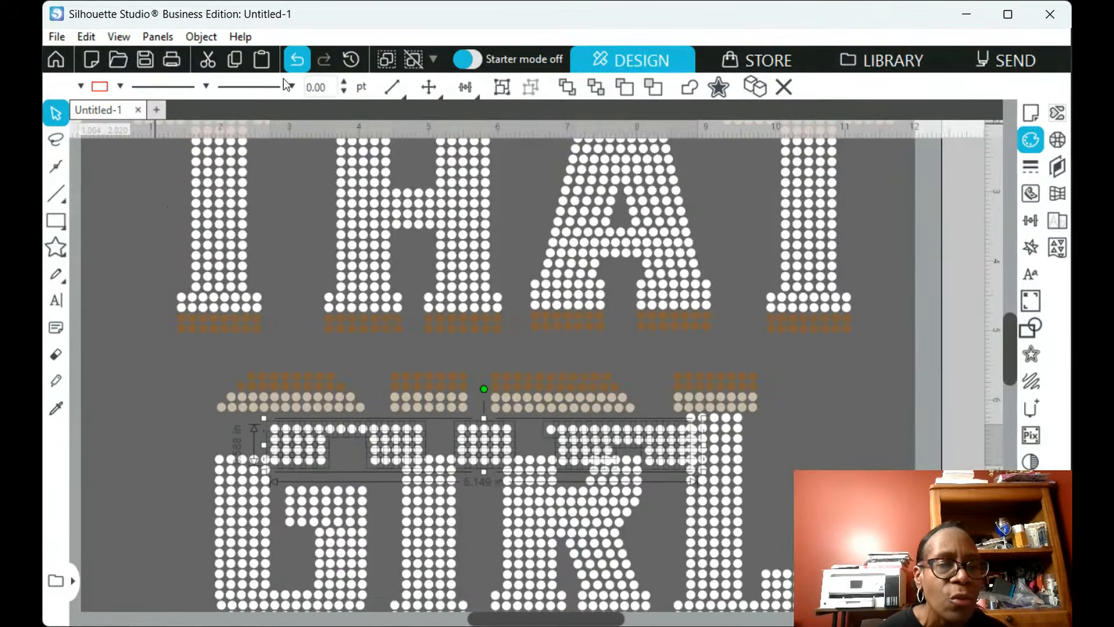
left_click(177, 416)
left_click_drag(182, 416, 790, 444)
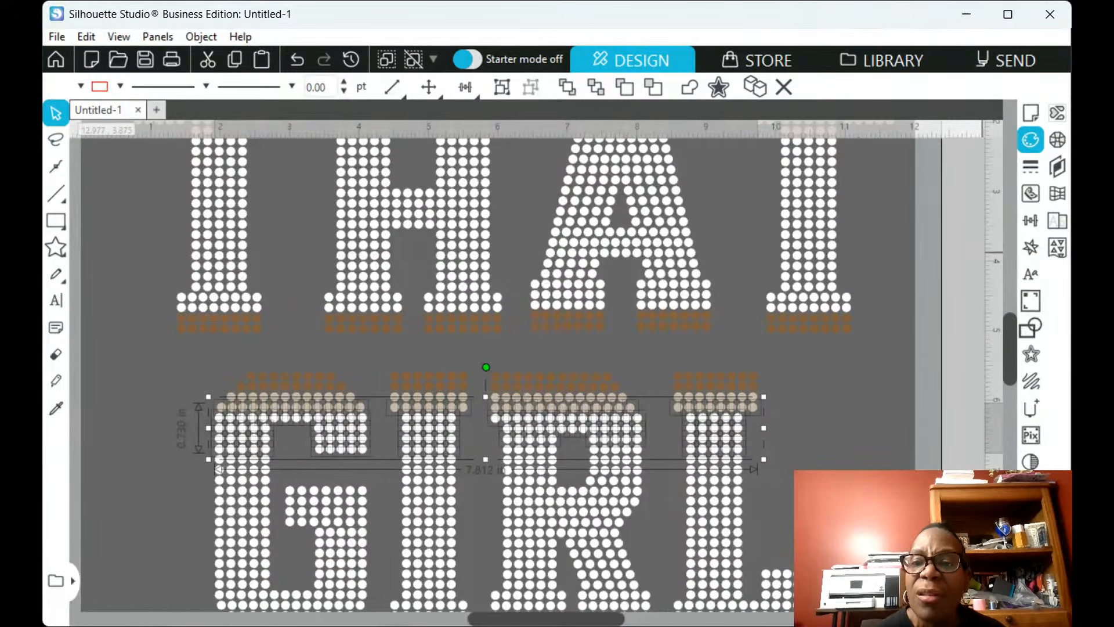
left_click(1064, 235)
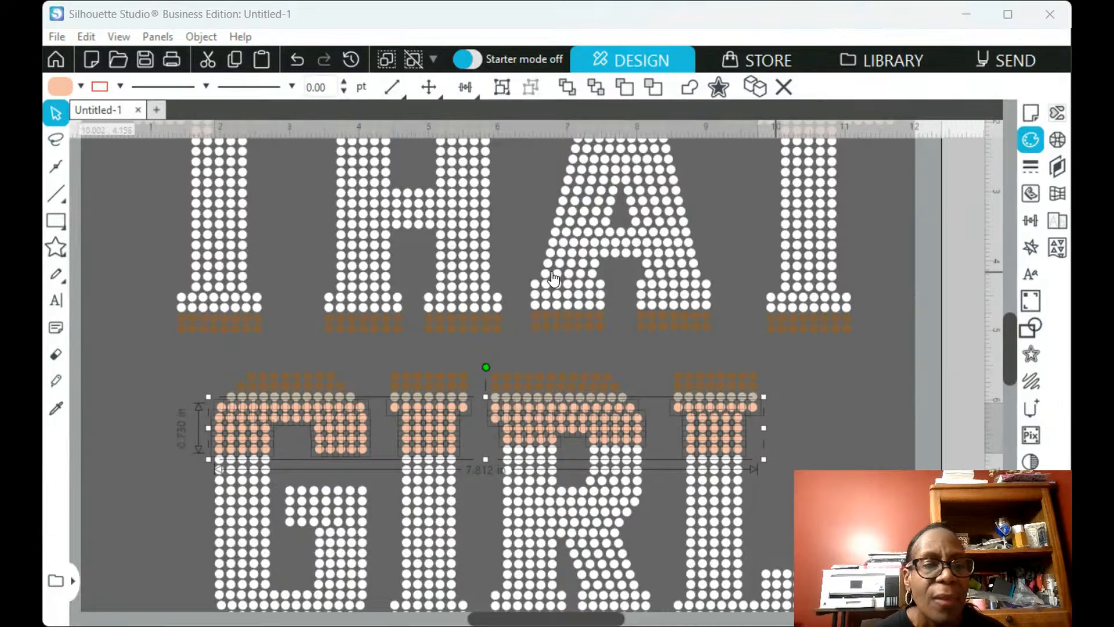
left_click(298, 60)
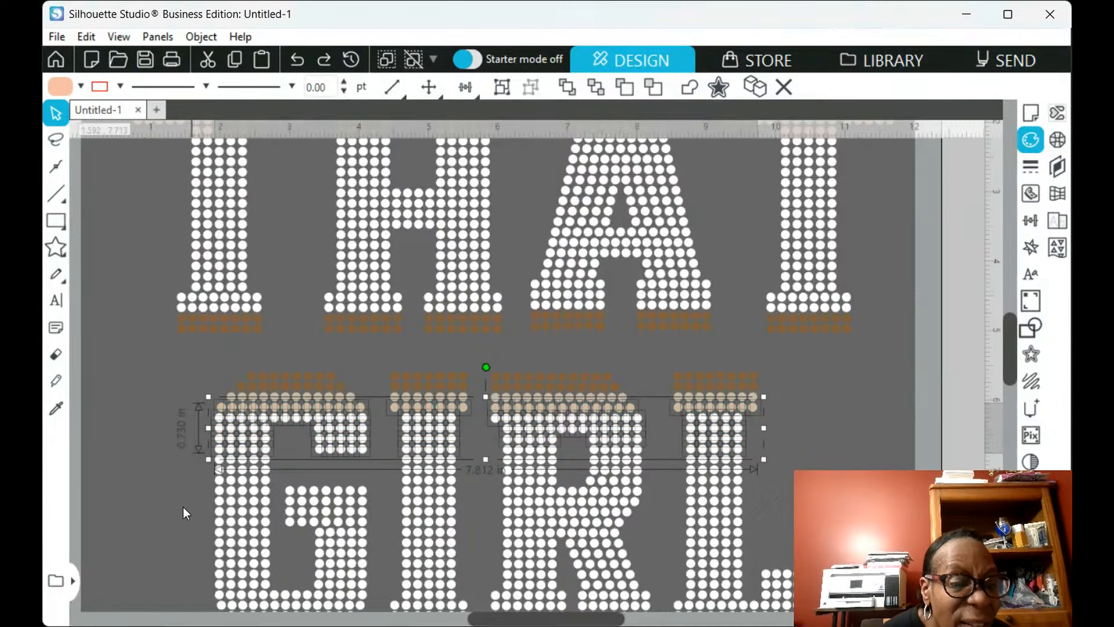
Fill the rhinestone rows just beneath the tan band of GIRL, about 0.44 in high, with peach
left_click(162, 427)
left_click_drag(172, 427, 780, 441)
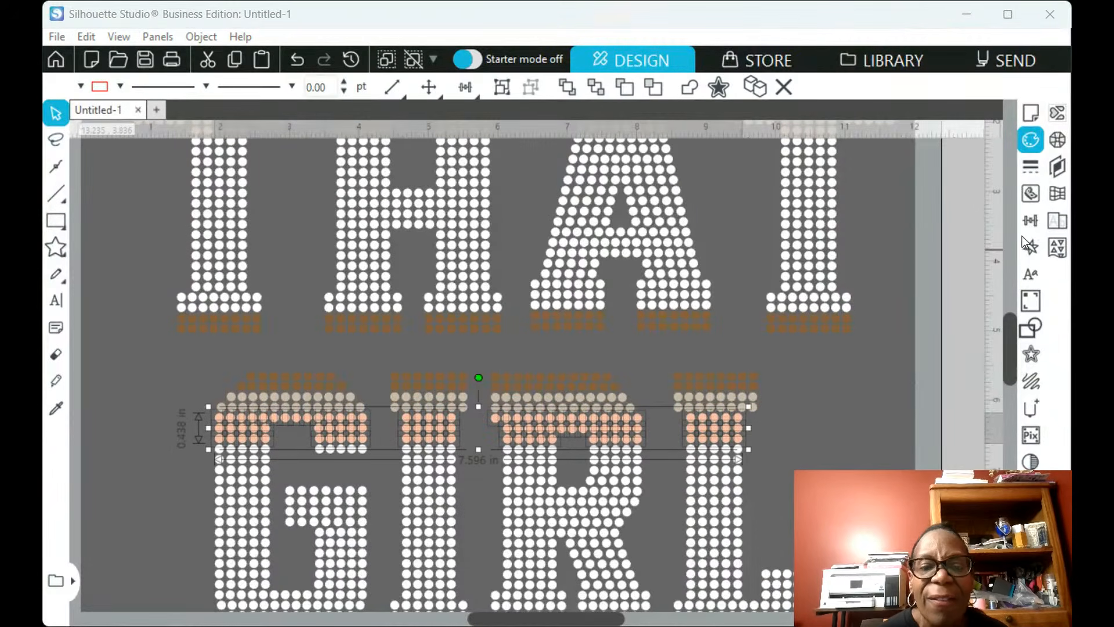
left_click(790, 410)
Fill the bottom two rhinestone rows across GIRL, about 0.29 in high, with medium brown
scroll(790, 411, "up", 3)
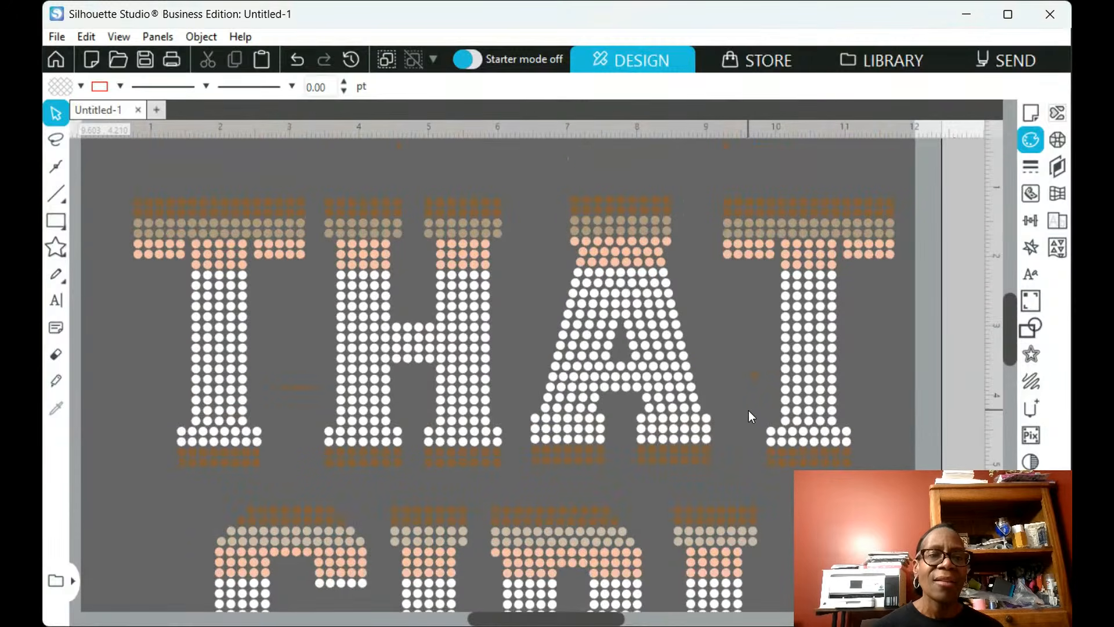
scroll(750, 412, "down", 1)
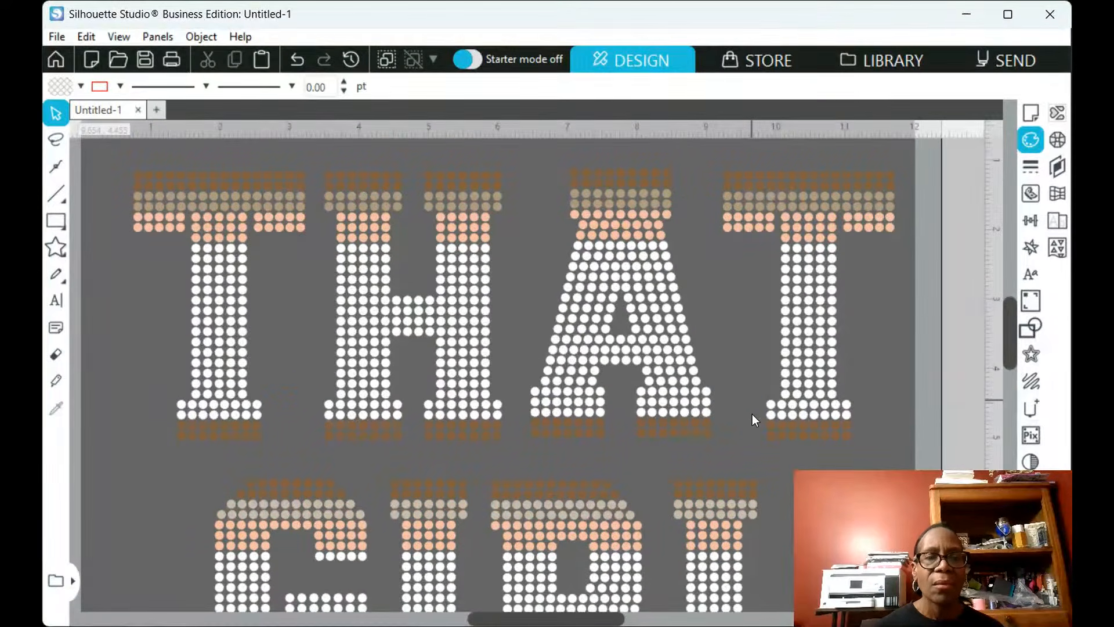
scroll(752, 413, "down", 5)
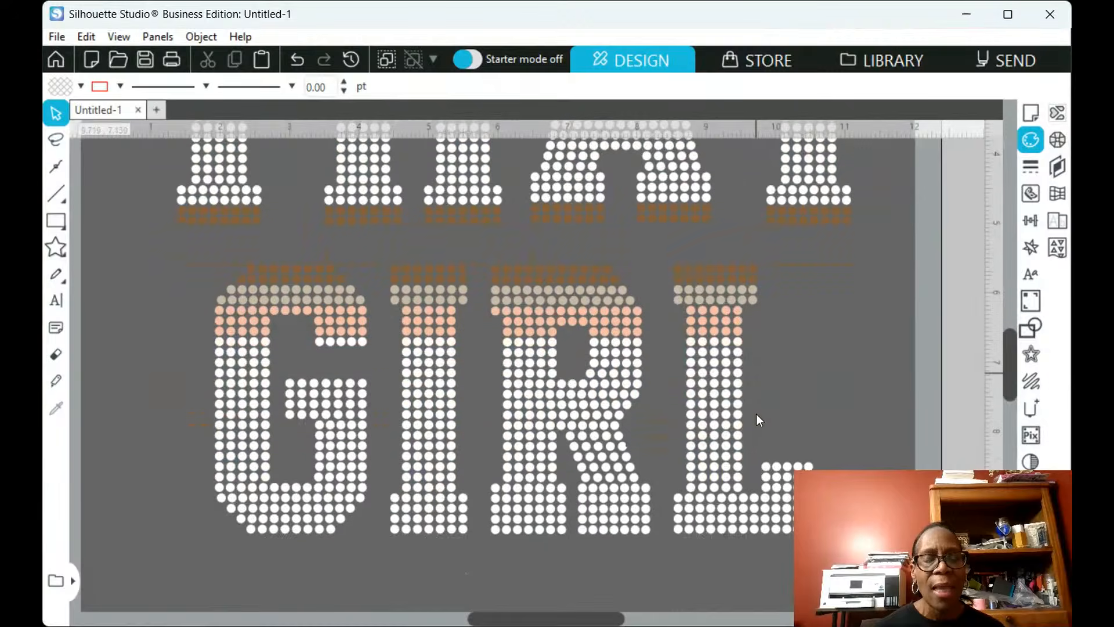
scroll(757, 413, "down", 1)
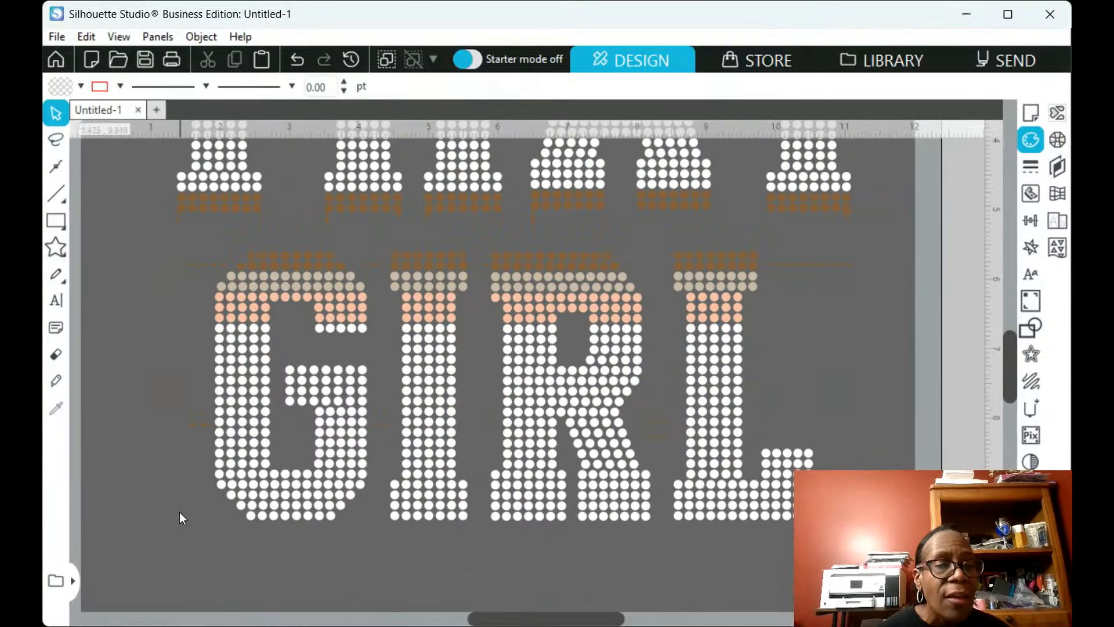
left_click_drag(169, 509, 883, 557)
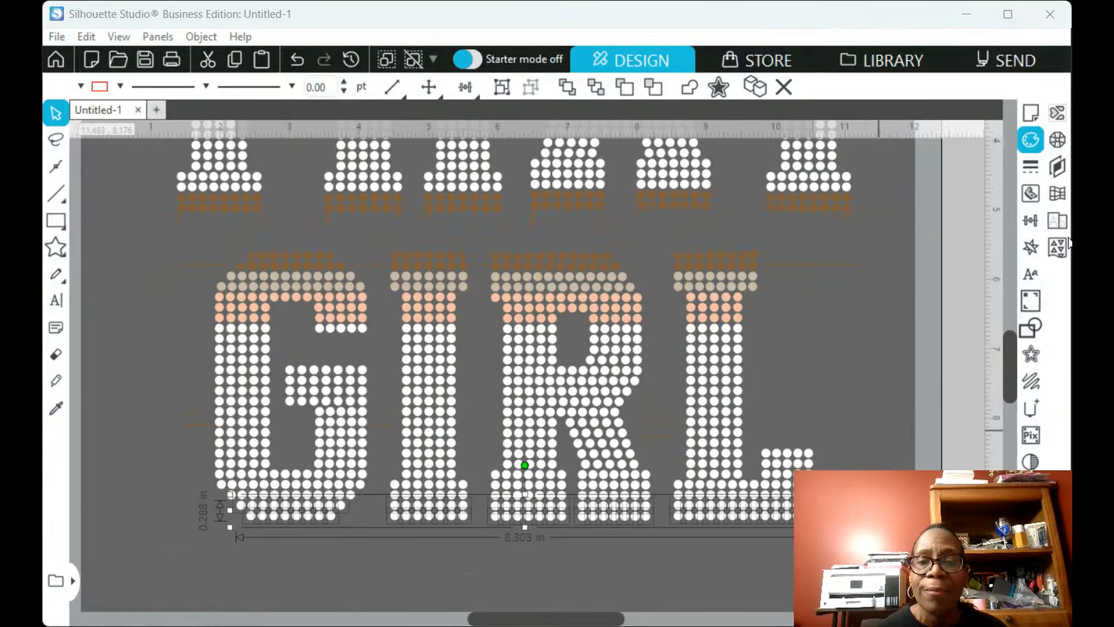
key("Delete")
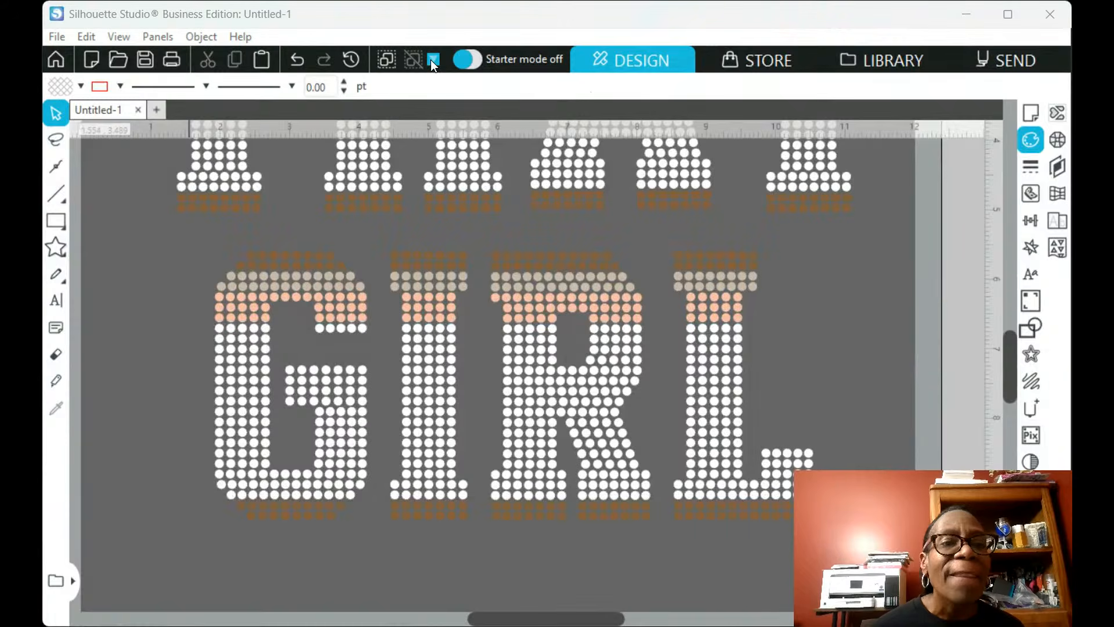
Change the page background color to black to preview the THAT GIRL rhinestones
scroll(427, 159, "down", 6)
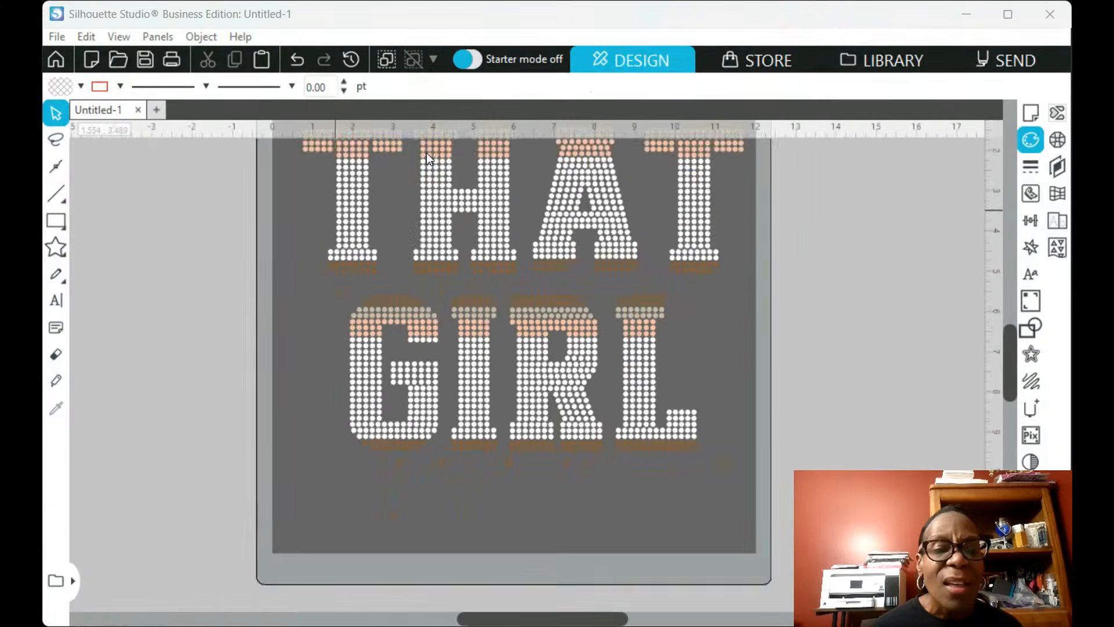
scroll(426, 152, "down", 2)
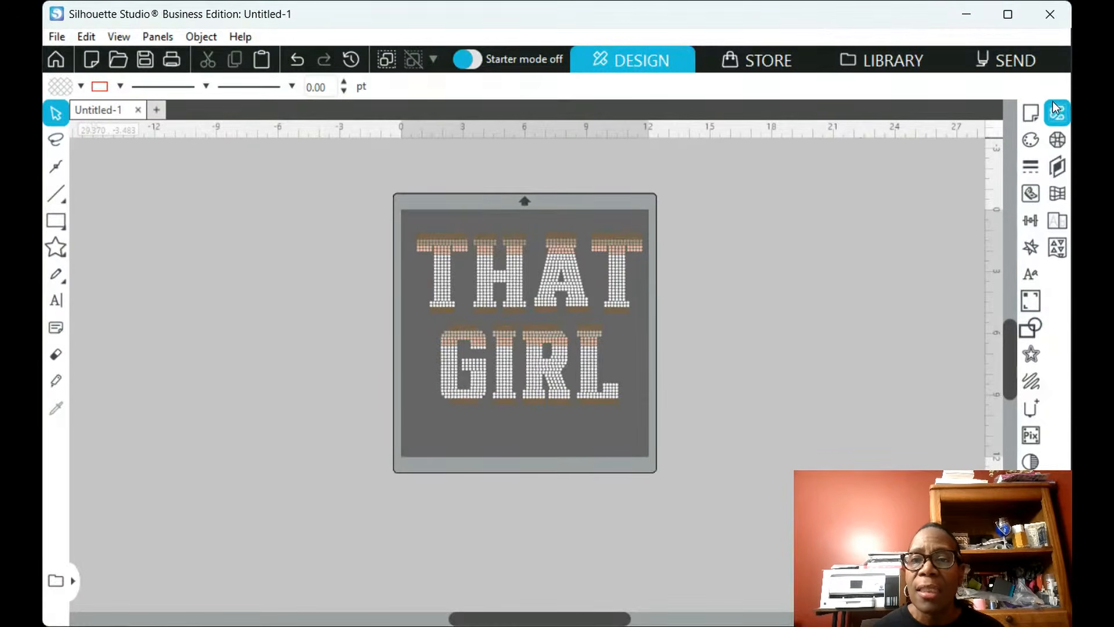
left_click(1031, 112)
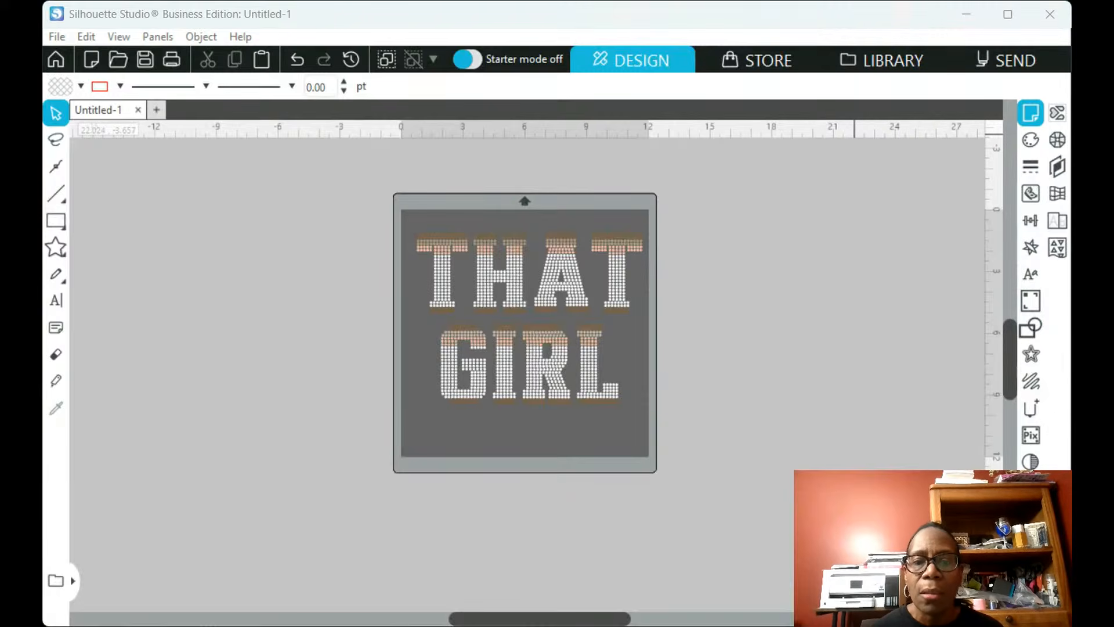
left_click(906, 278)
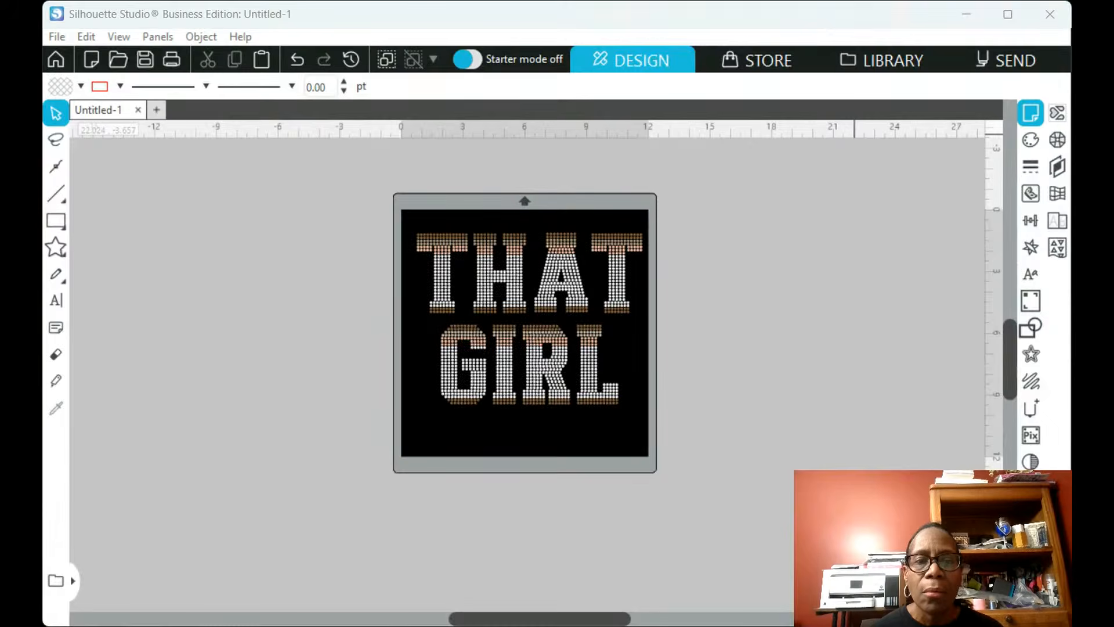
left_click(650, 506)
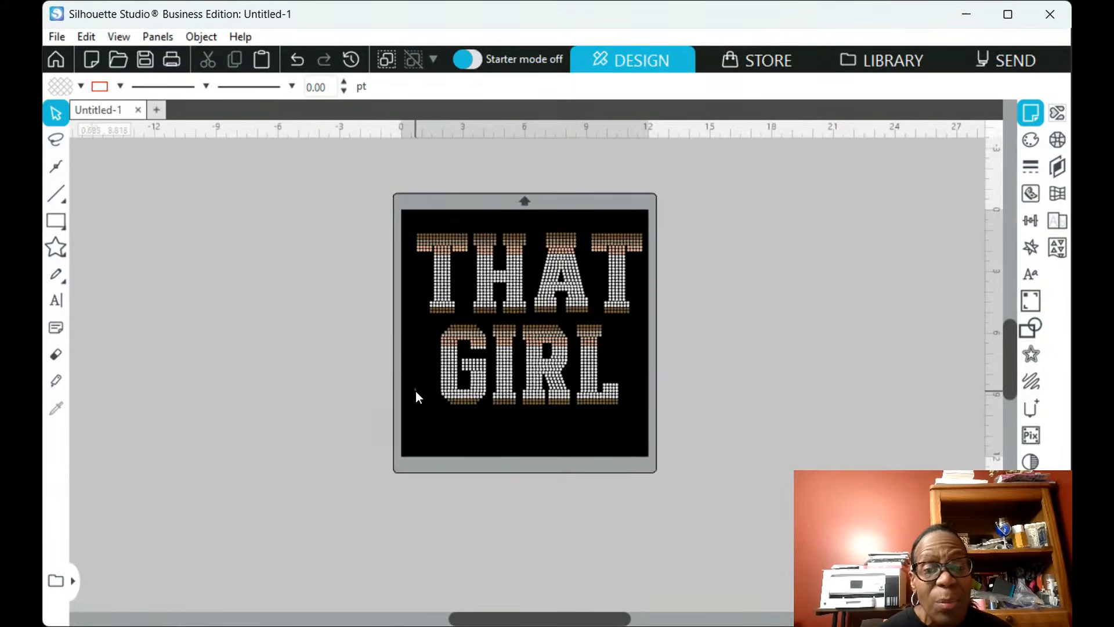
Fill the rhinestone rows just above the bottom brown band across GIRL with tan
left_click_drag(415, 389, 492, 398)
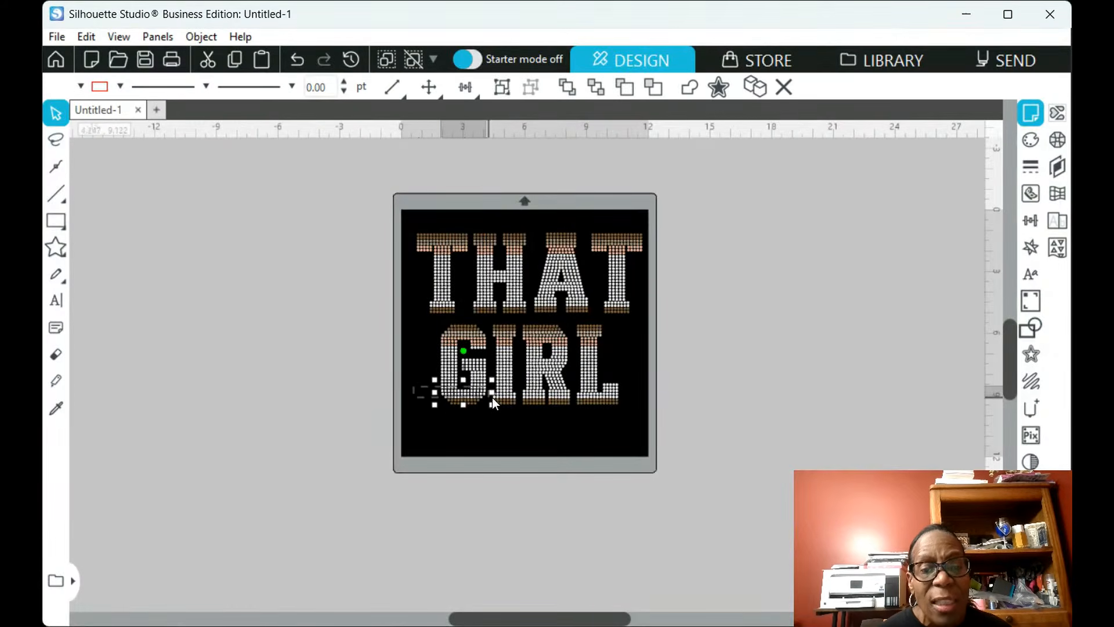
left_click(428, 395)
scroll(428, 394, "up", 1)
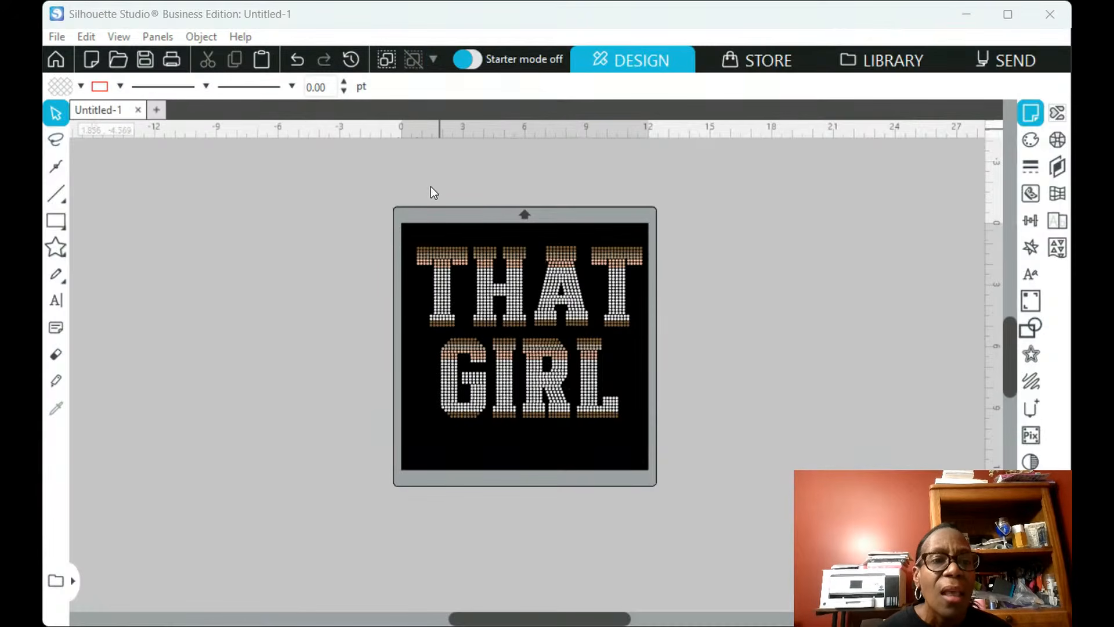
scroll(419, 134, "down", 1)
scroll(419, 134, "up", 3)
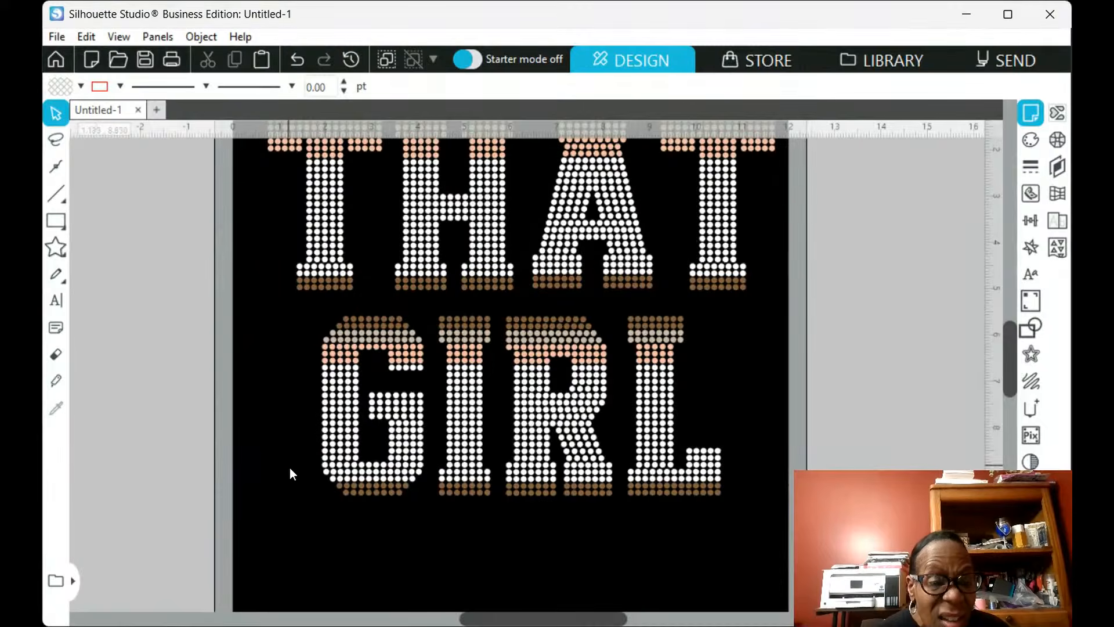
left_click_drag(290, 468, 726, 481)
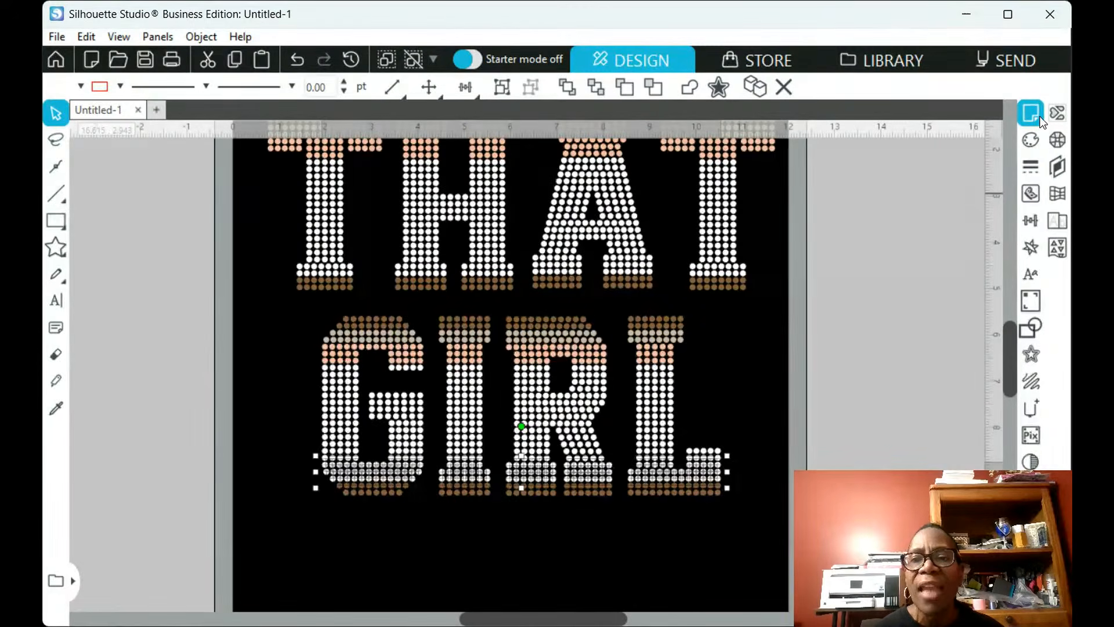
left_click(1032, 140)
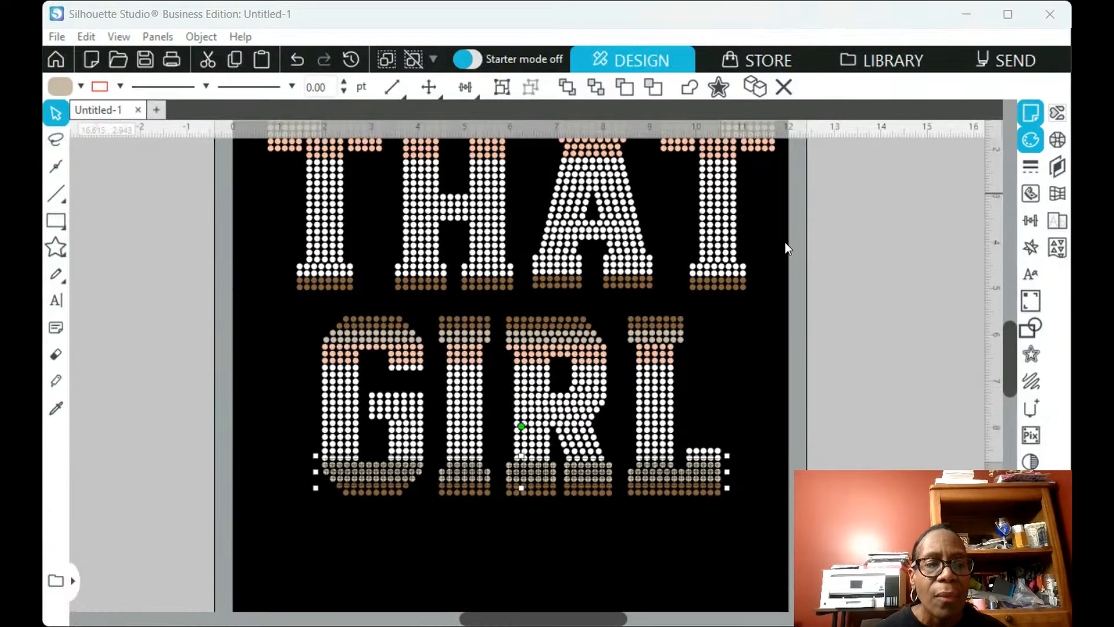
left_click(380, 527)
scroll(367, 553, "up", 1)
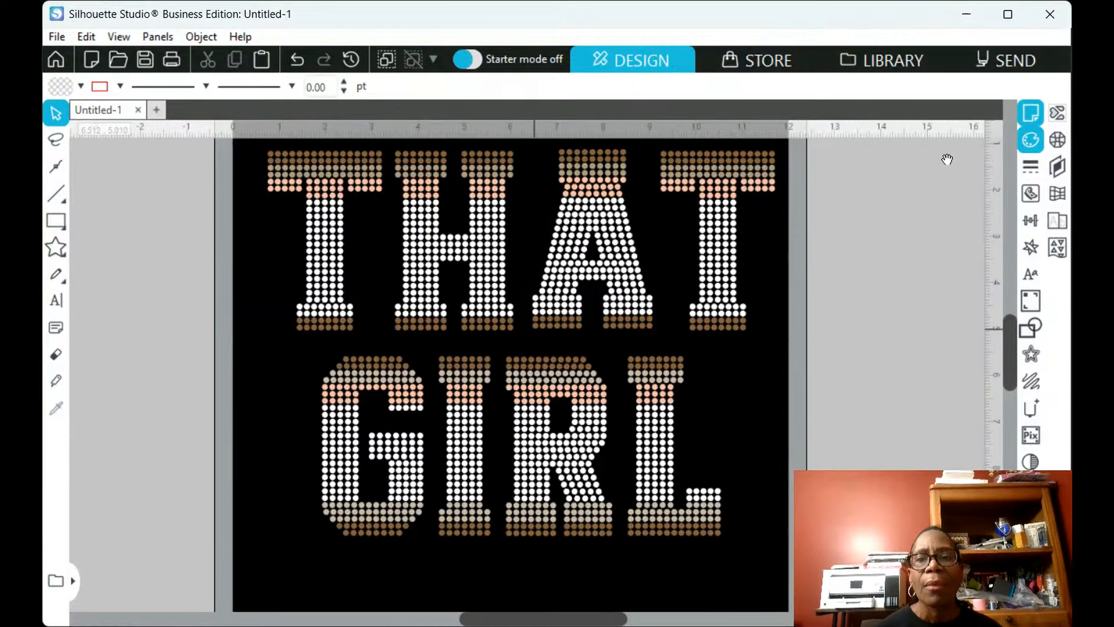
scroll(357, 374, "down", 1)
scroll(360, 375, "up", 1)
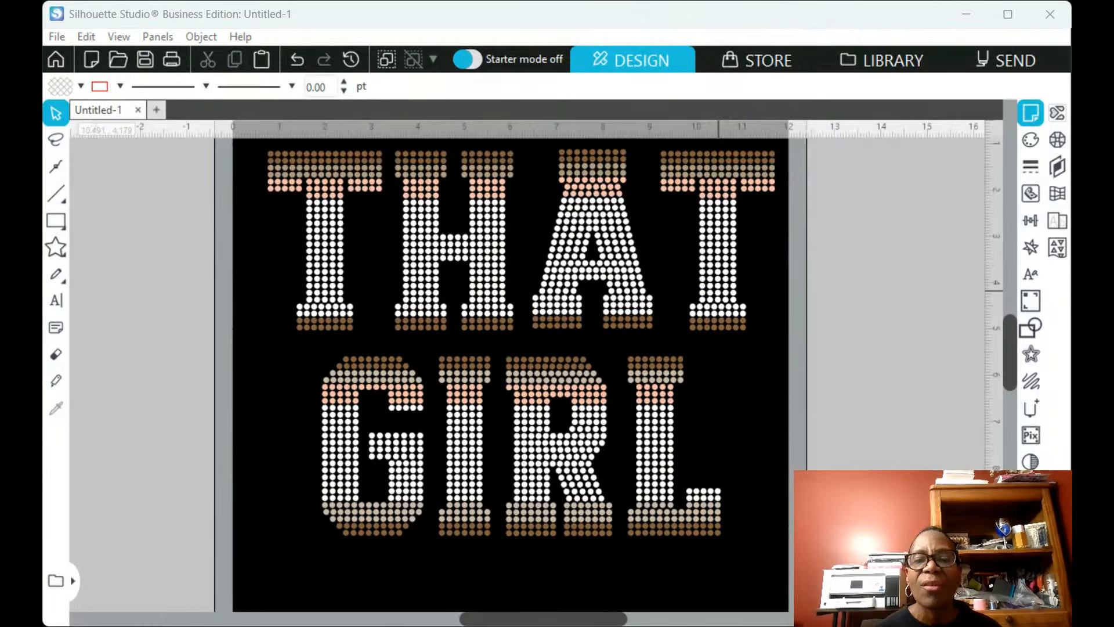
scroll(772, 374, "up", 1)
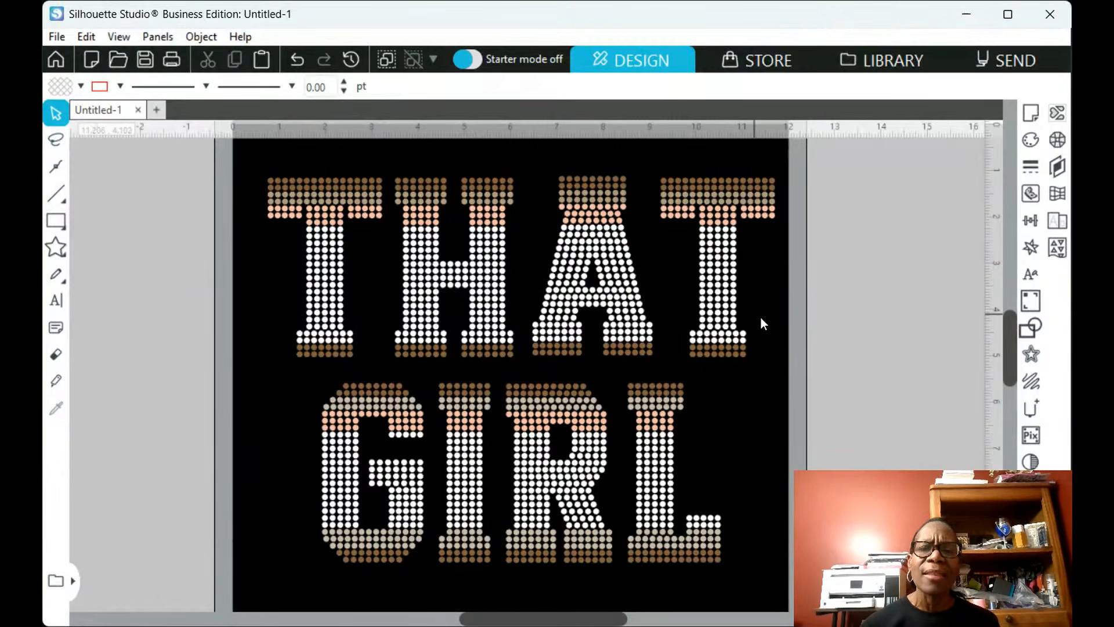
scroll(774, 400, "down", 1)
scroll(774, 403, "up", 1)
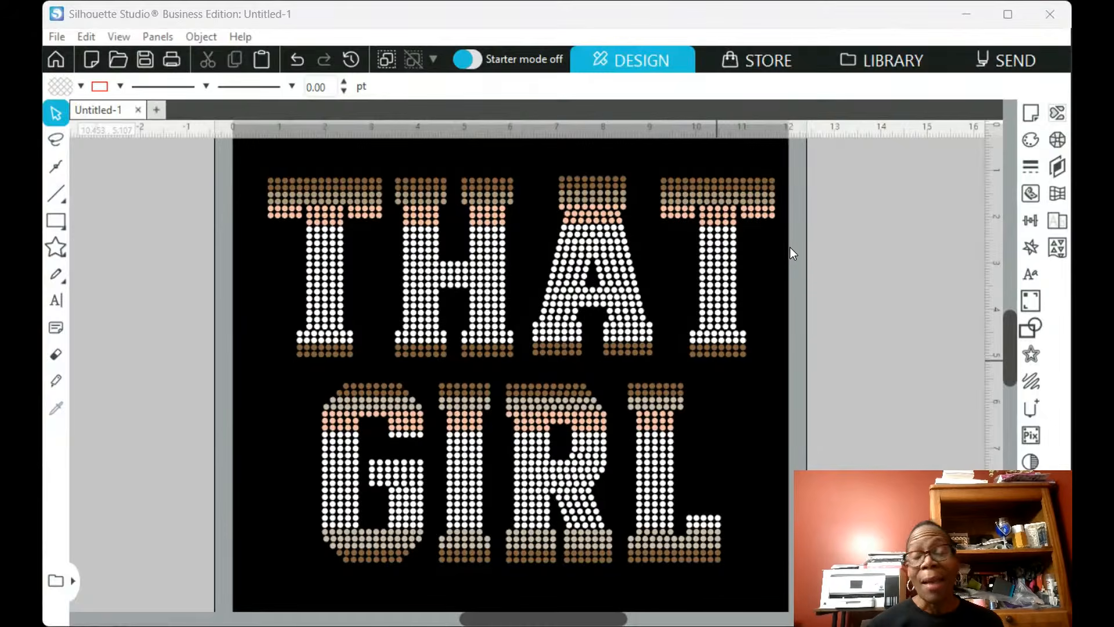
Select all the medium brown rhinestones across THAT GIRL, change the page background color to gray, and clear the selection
key("ctrl+a")
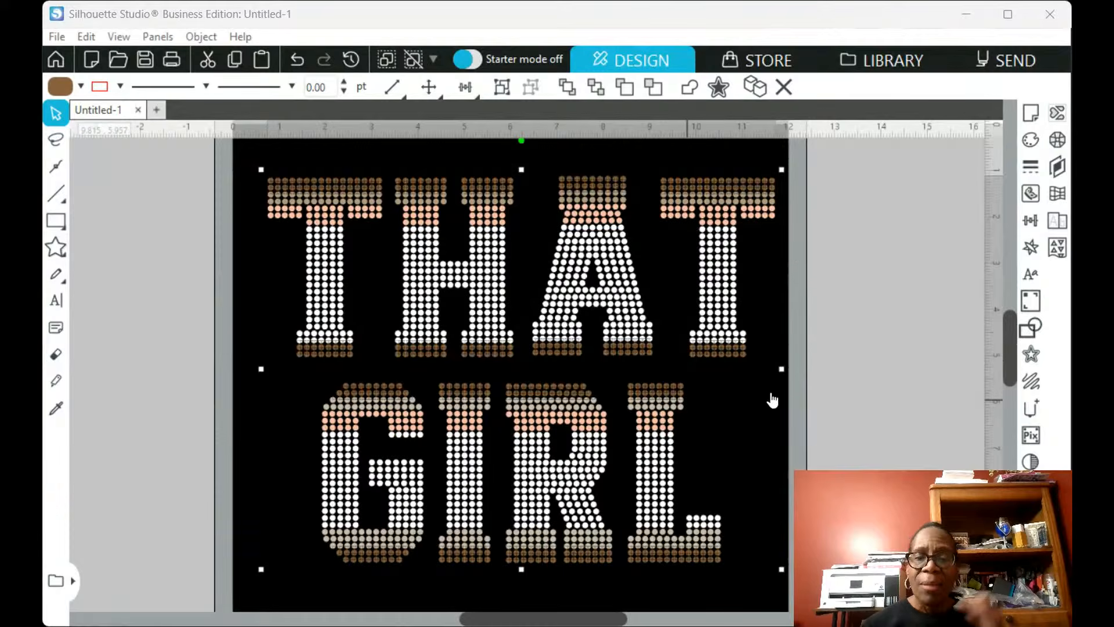
left_click(1034, 113)
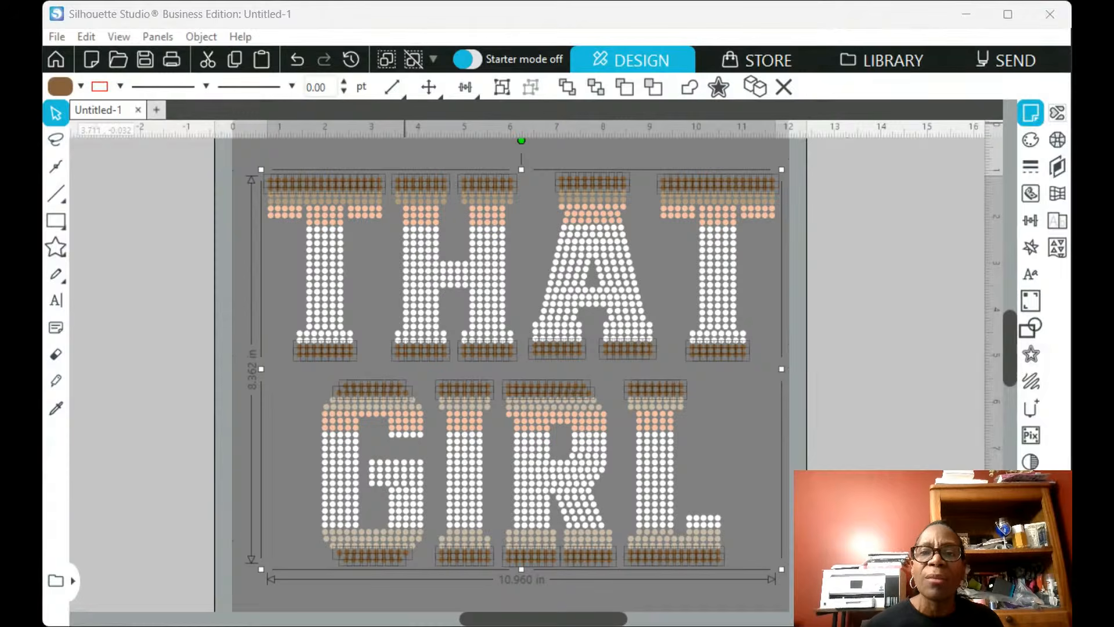
left_click(1050, 14)
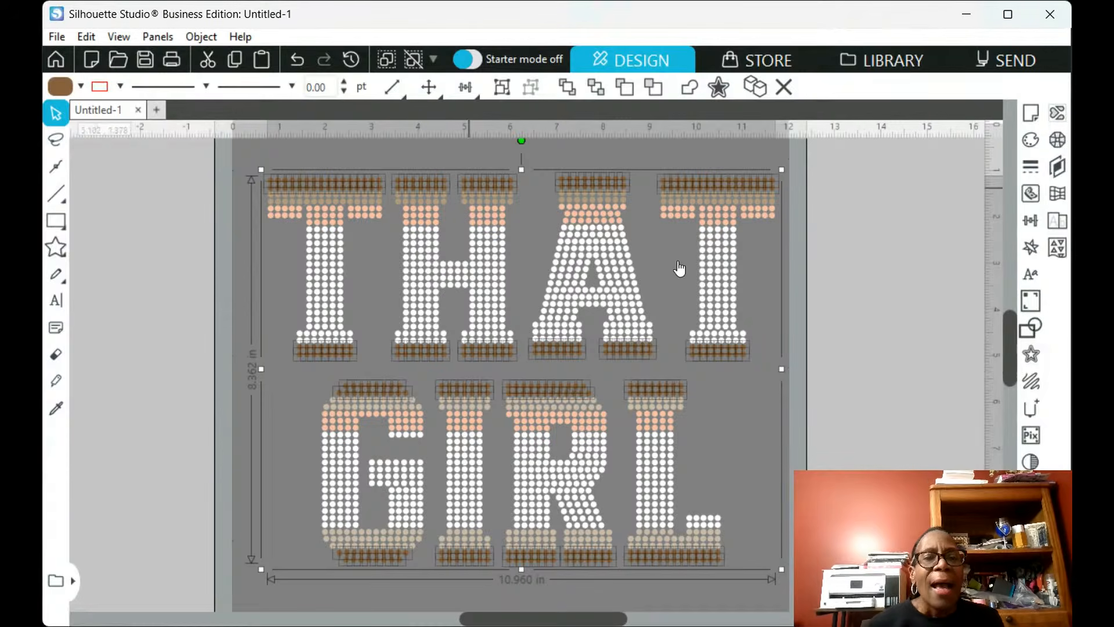
left_click(797, 273)
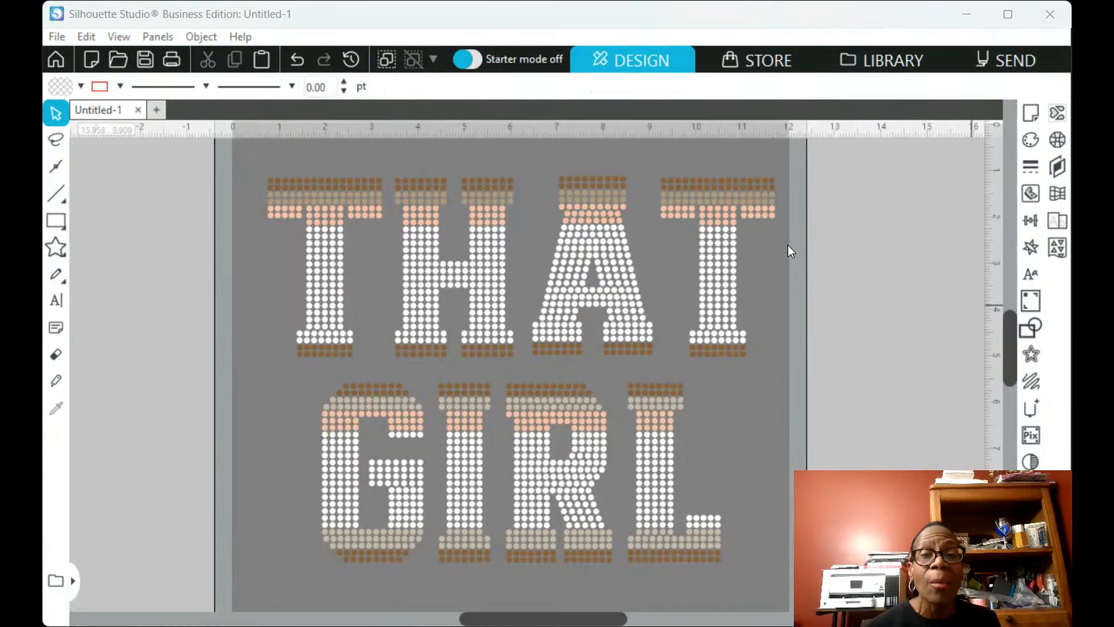
Select and group all medium brown rhinestones across THAT GIRL, then make them one compound path with medium brown fill and no red outline
key("ctrl+a")
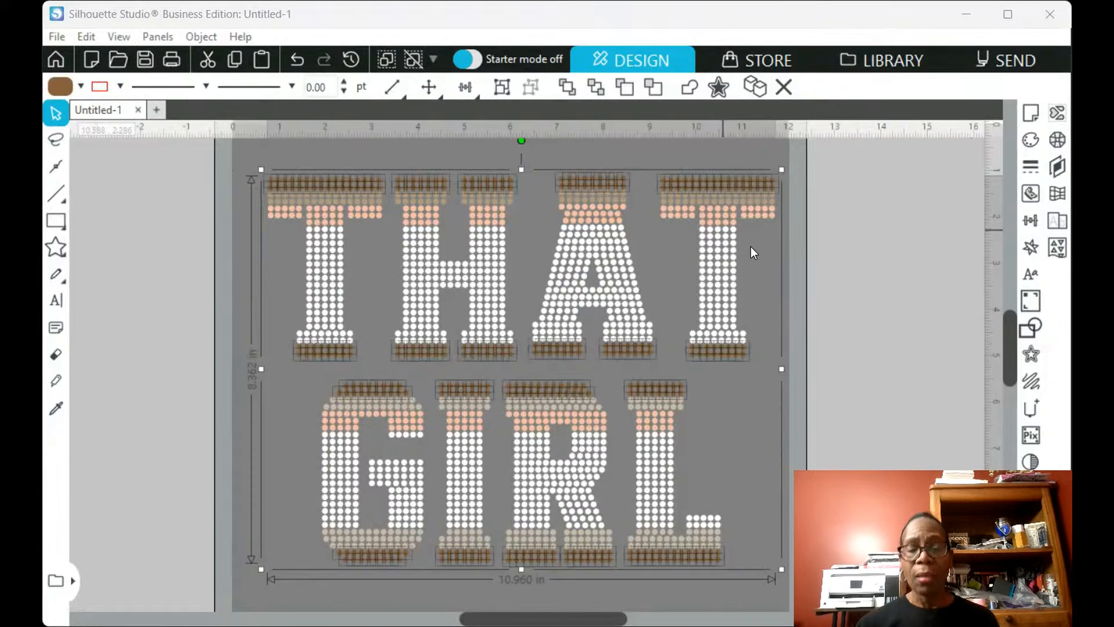
left_click(682, 189)
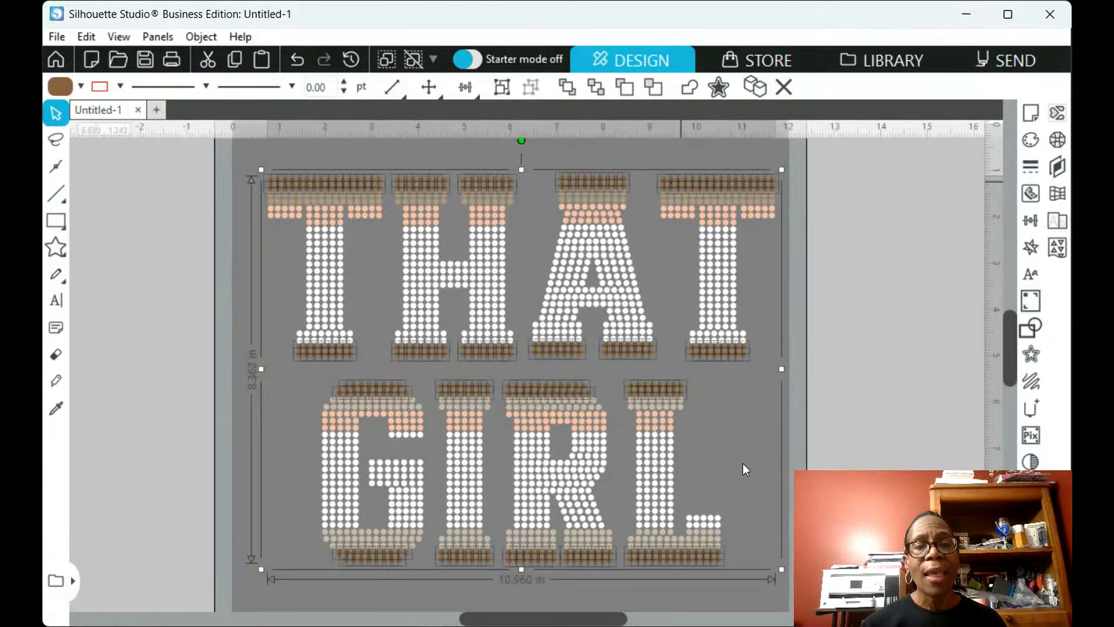
key("ctrl+g")
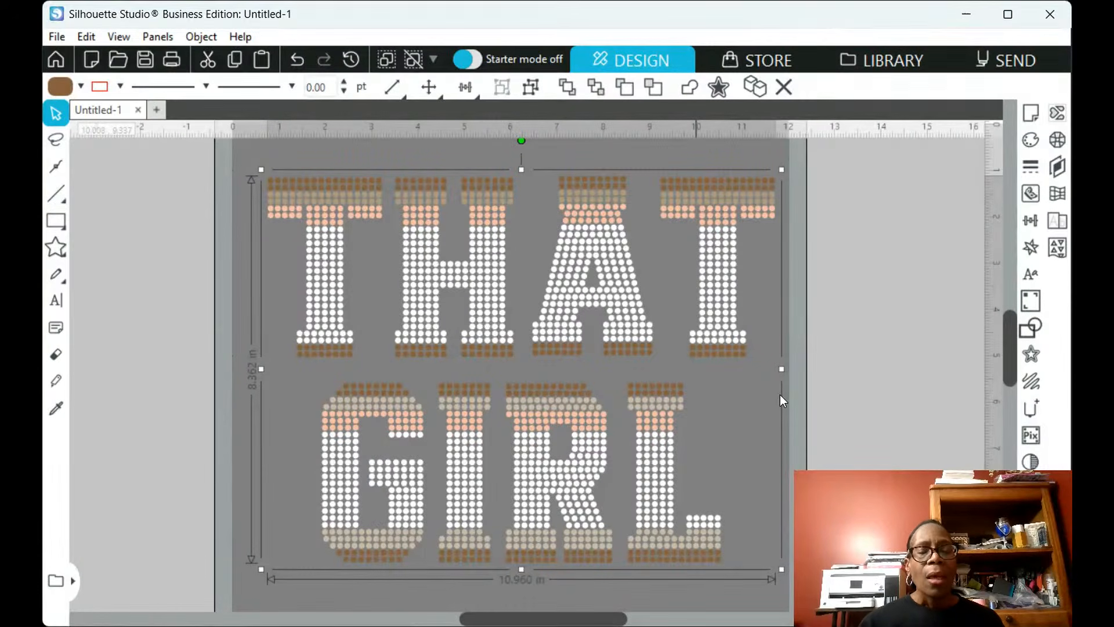
key("ctrl+e")
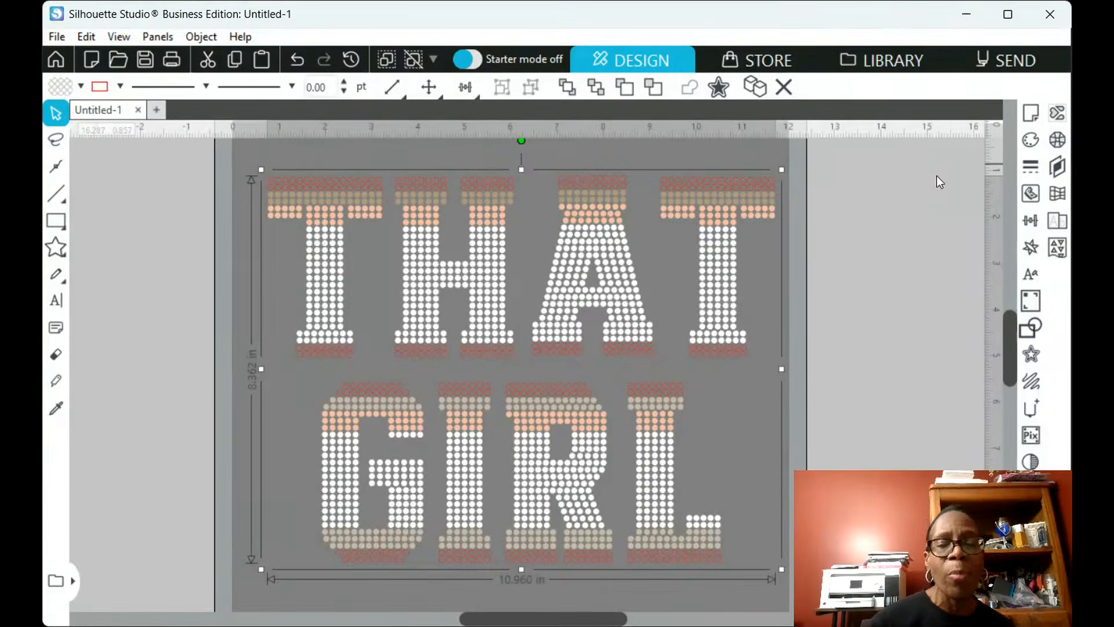
left_click(1029, 143)
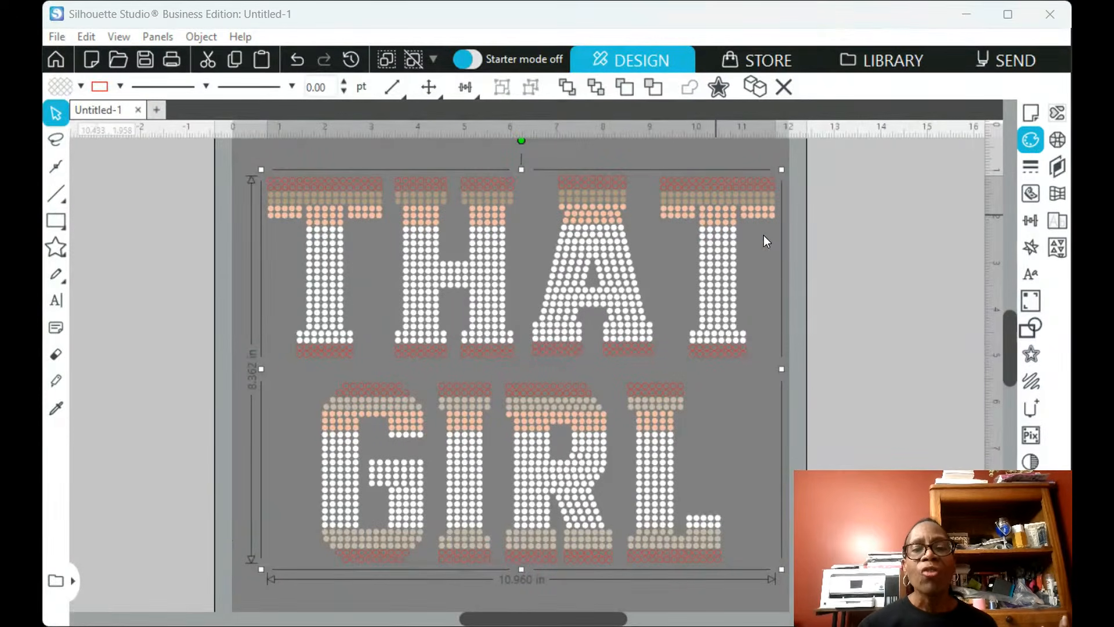
left_click(788, 244)
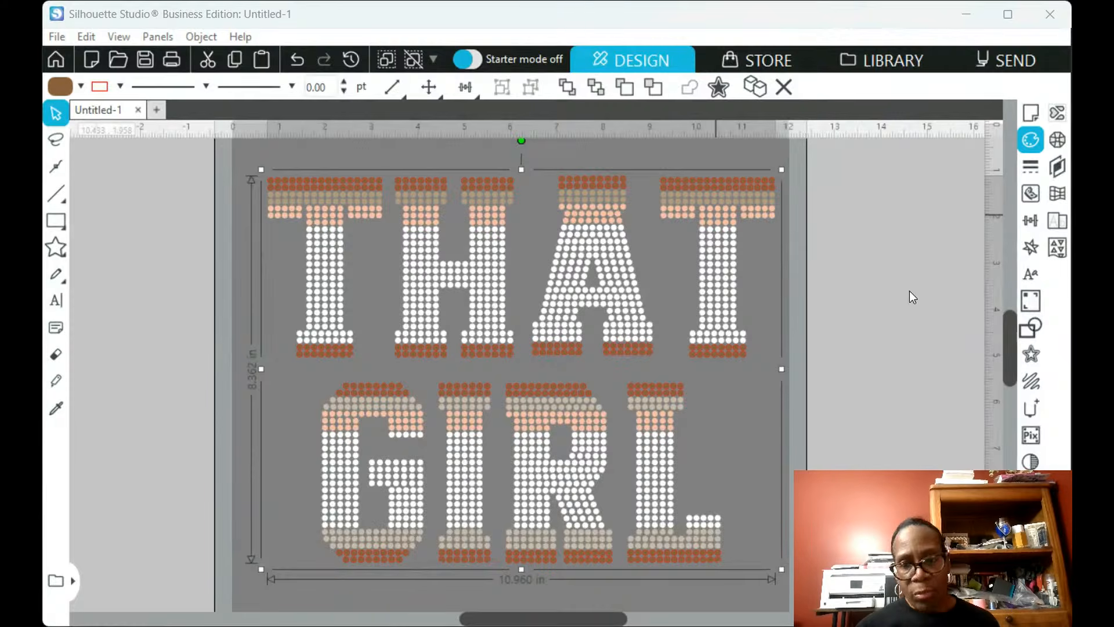
left_click(1031, 167)
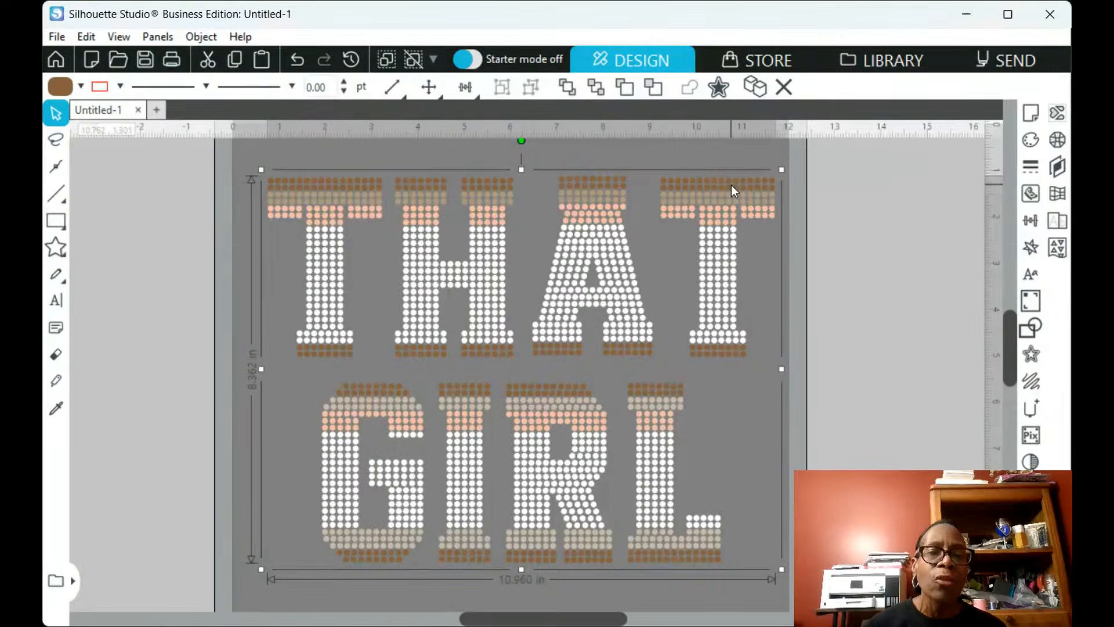
Try moving the medium brown compound path off the page beside the lettering, and undo the move
left_click_drag(732, 184, 1012, 202)
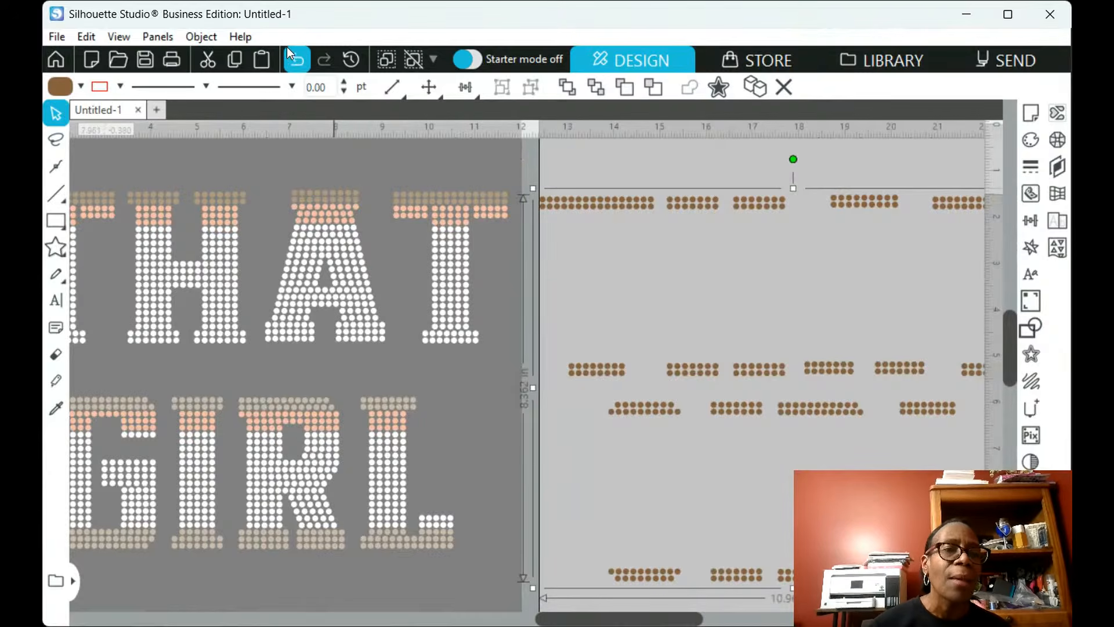
left_click(295, 61)
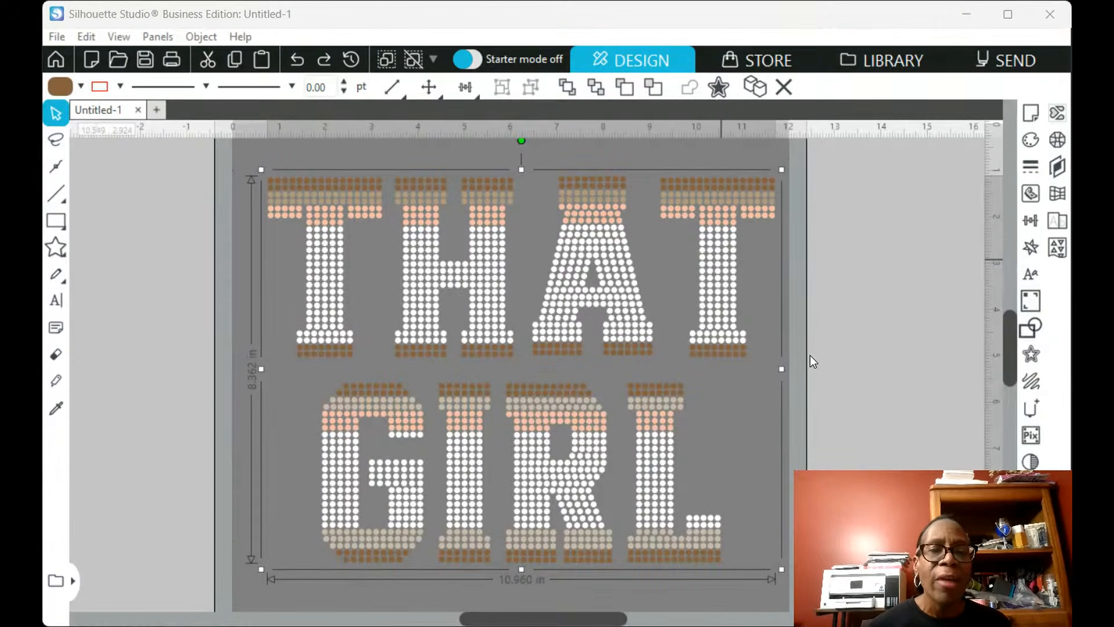
Select and group all tan rhinestones across THAT GIRL, then make them one compound path with tan fill and no red outline
key("ctrl+y")
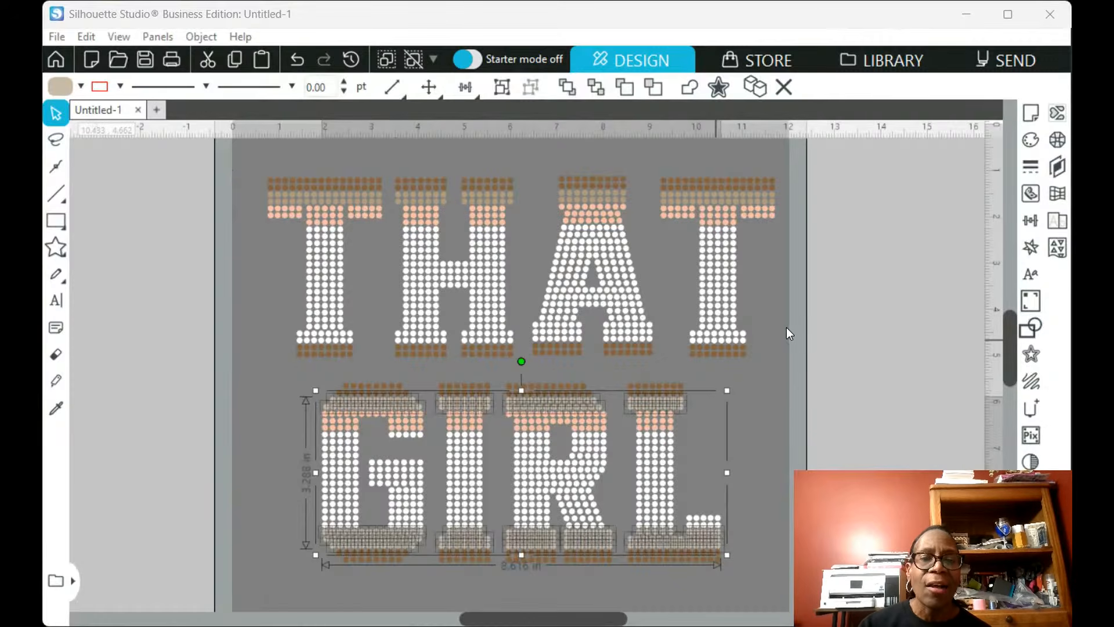
key("ctrl+a")
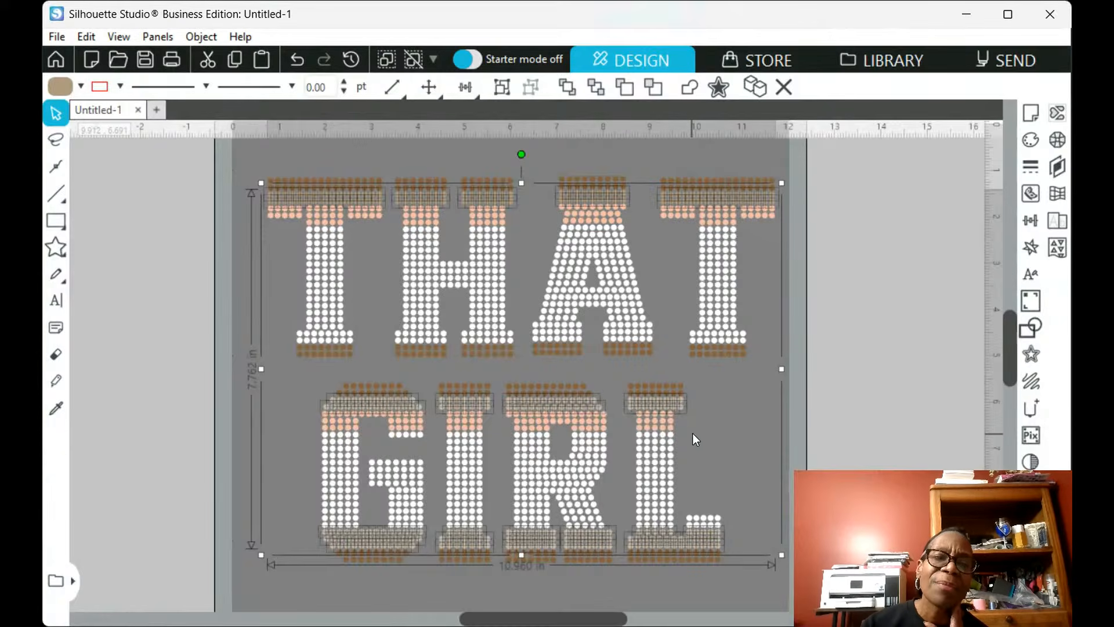
key("ctrl+g")
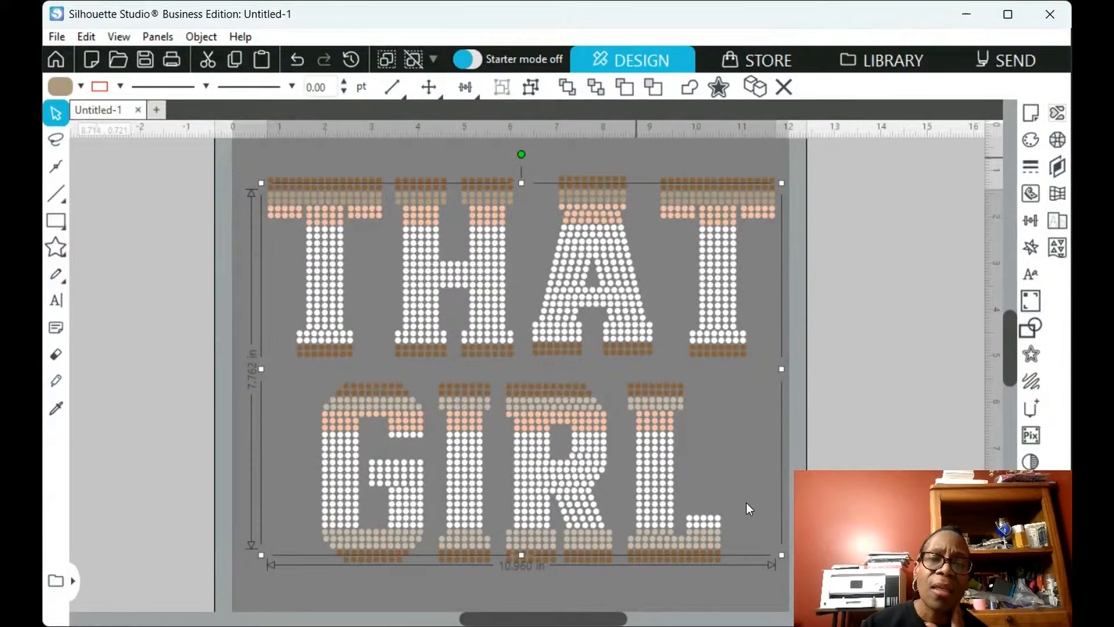
key("ctrl+e")
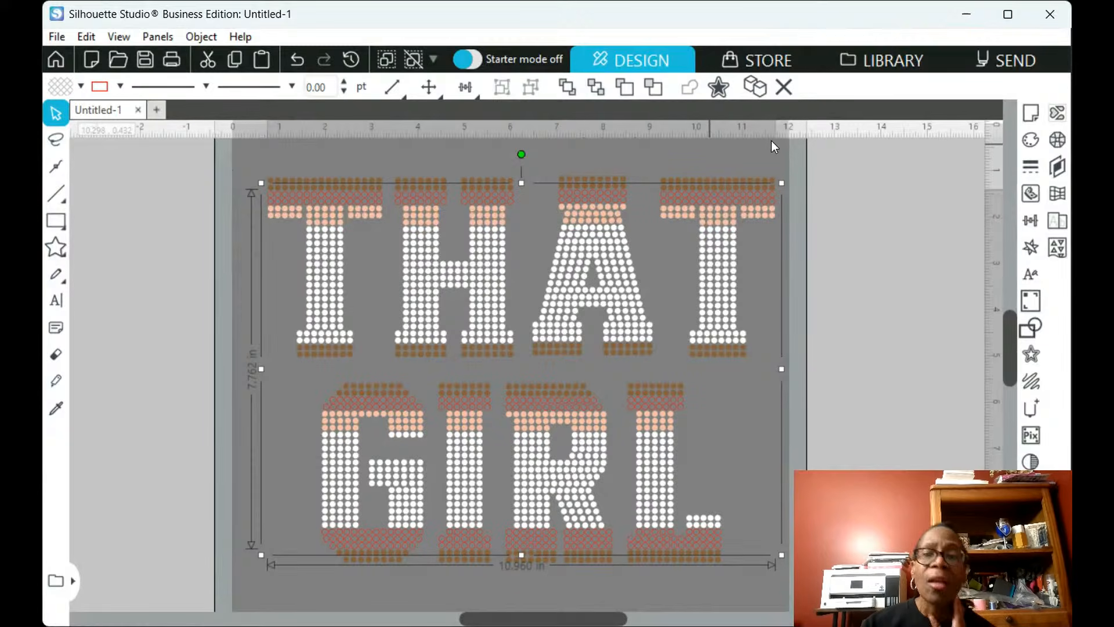
left_click(1034, 140)
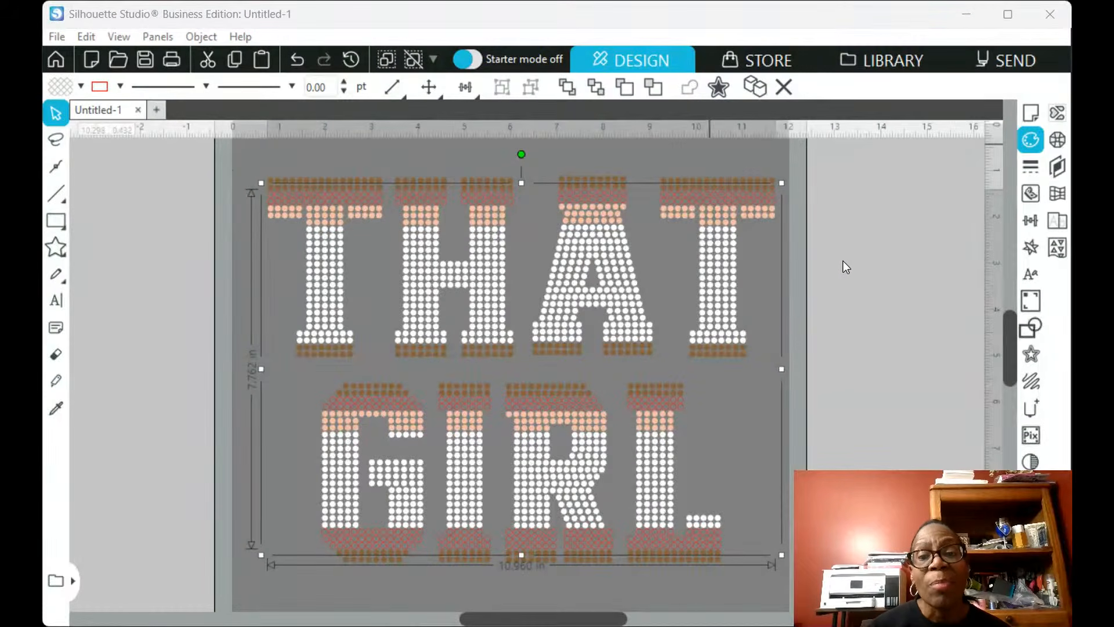
left_click(848, 300)
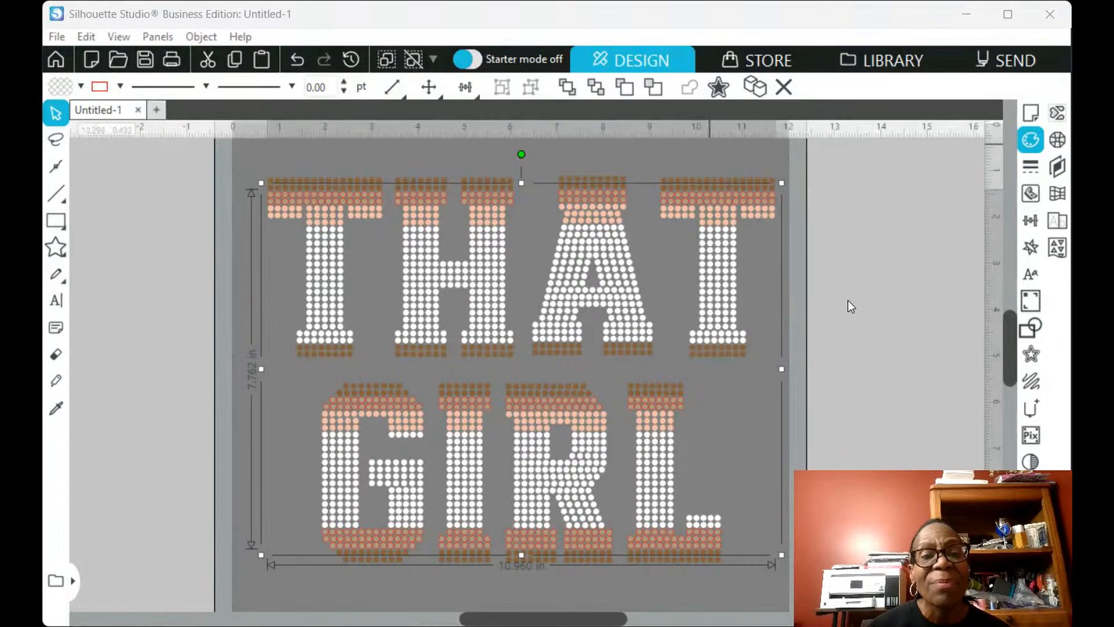
left_click(1030, 169)
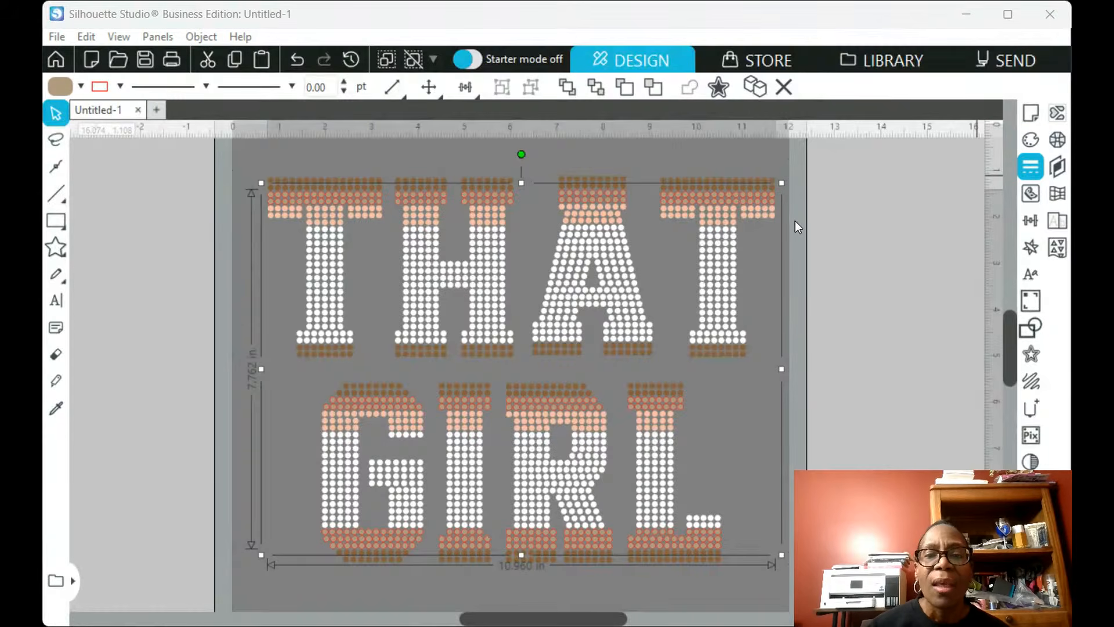
left_click(757, 242)
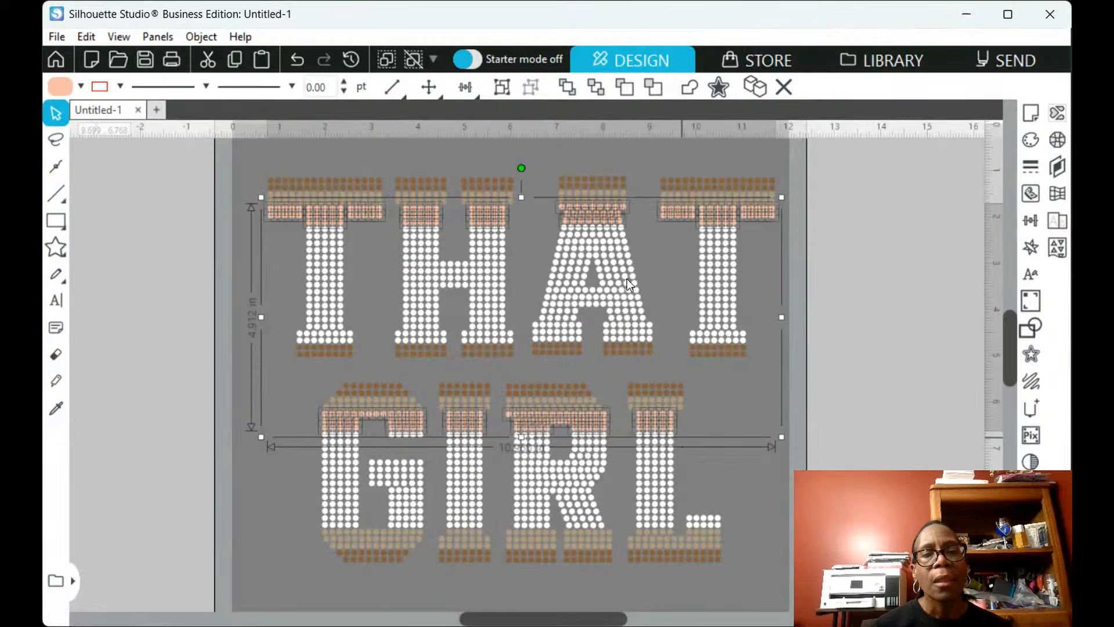
Group the peach rhinestones across THAT GIRL and make them one compound path with peach fill and no red outline
key("ctrl+g")
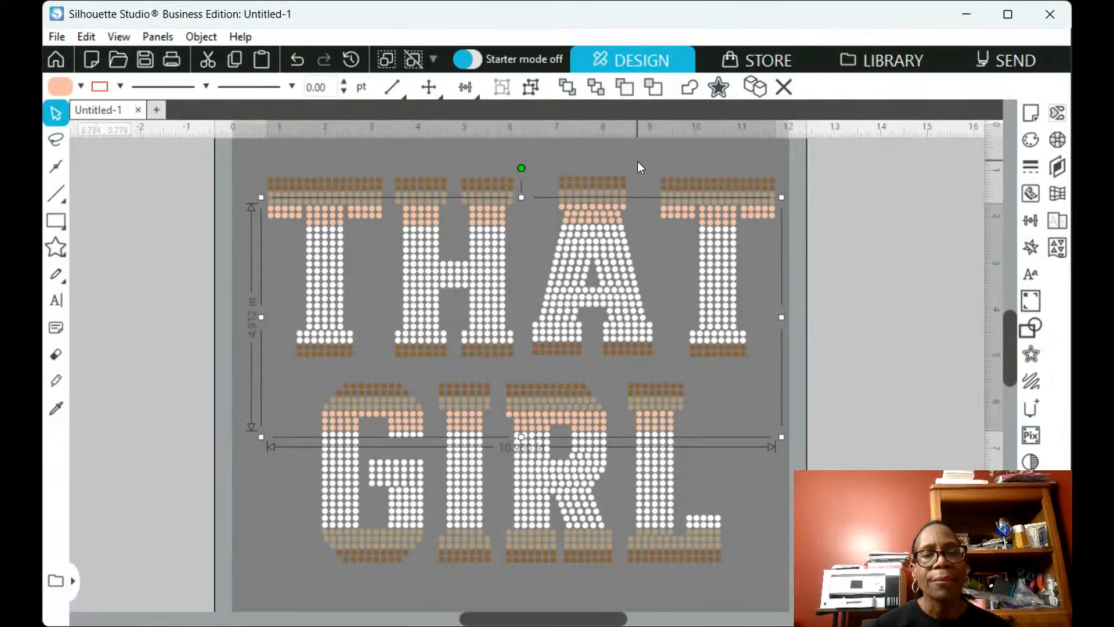
key("ctrl+e")
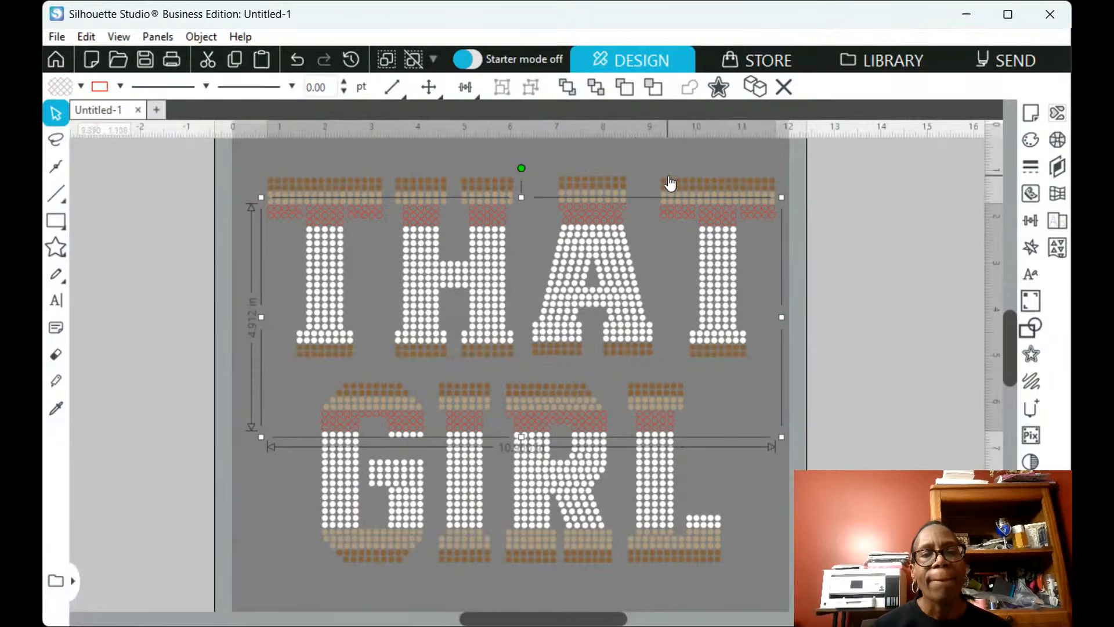
left_click(1035, 139)
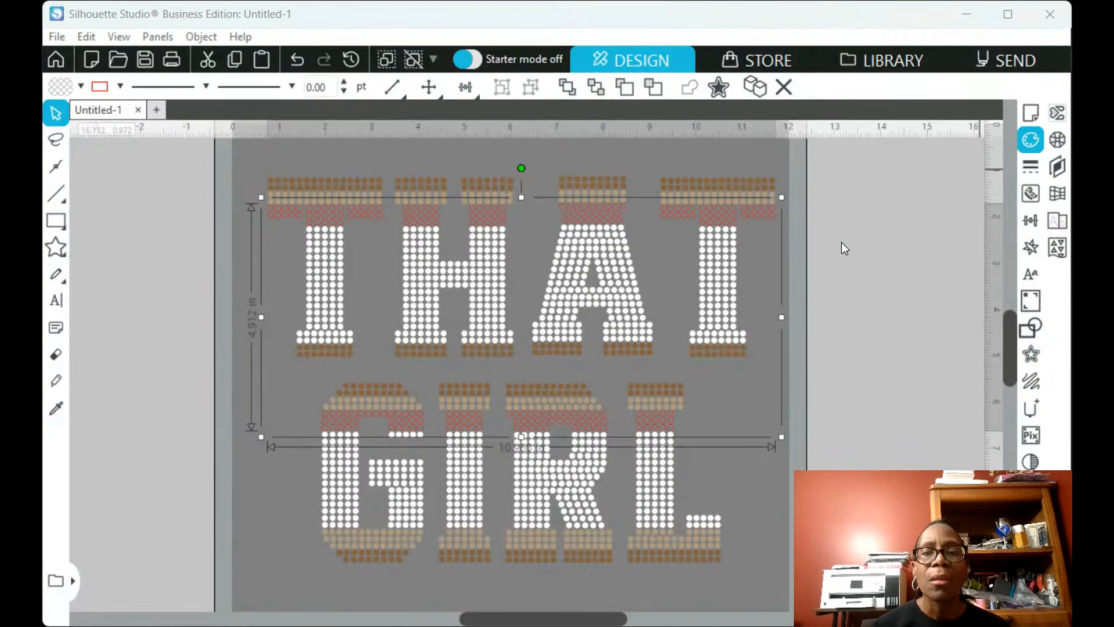
key("ctrl+z")
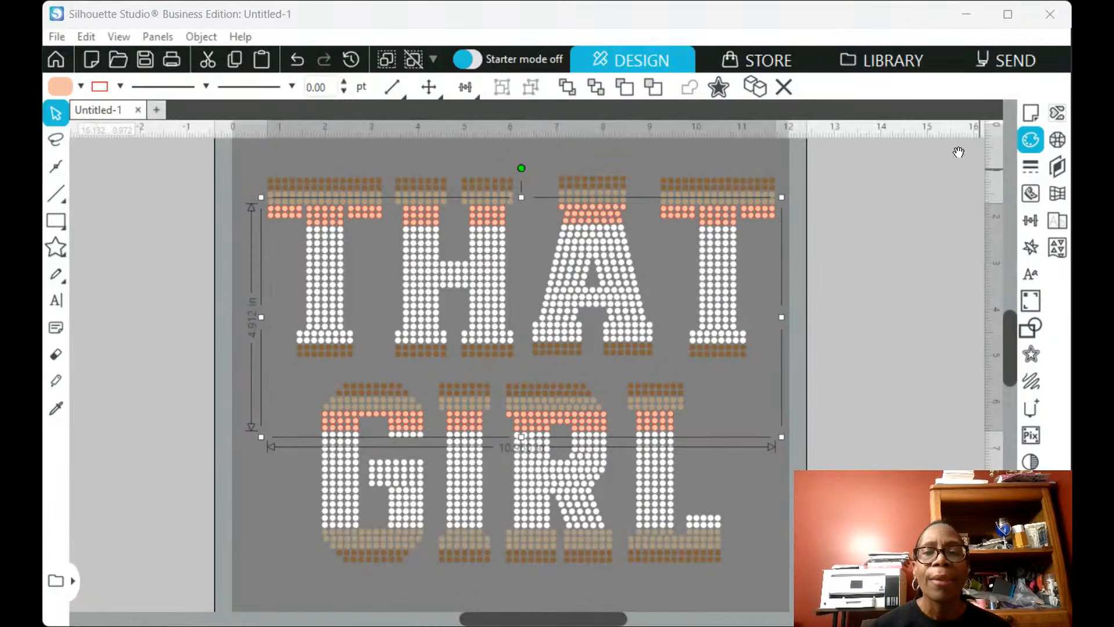
left_click(1034, 167)
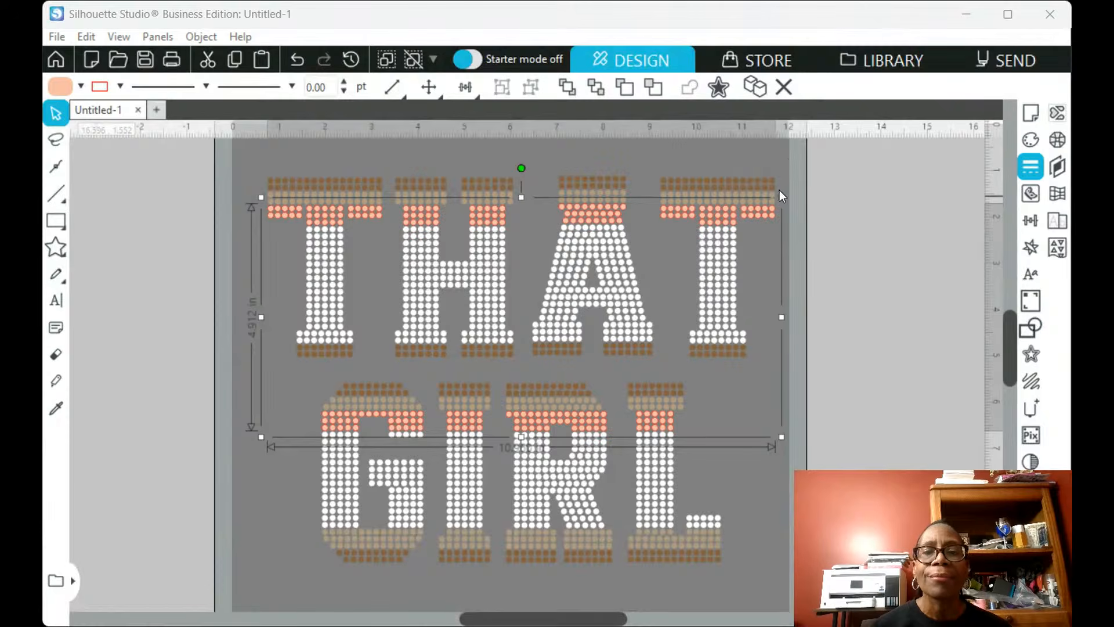
left_click(756, 243)
left_click(972, 158)
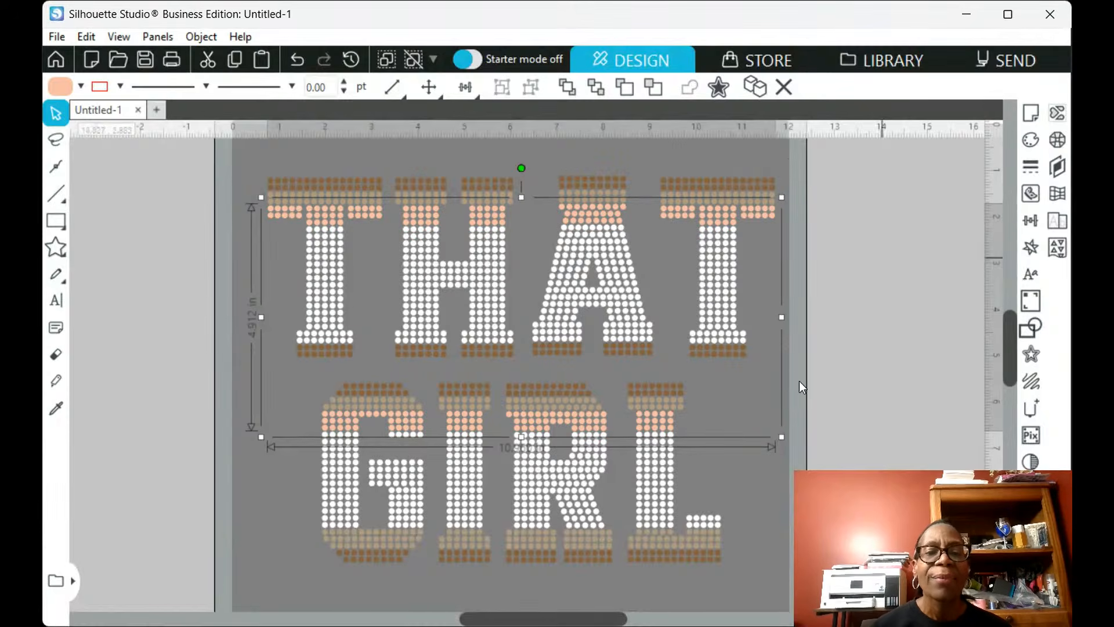
Select all the white rhinestones across THAT GIRL, group them, and make them one compound path
scroll(795, 376, "down", 1)
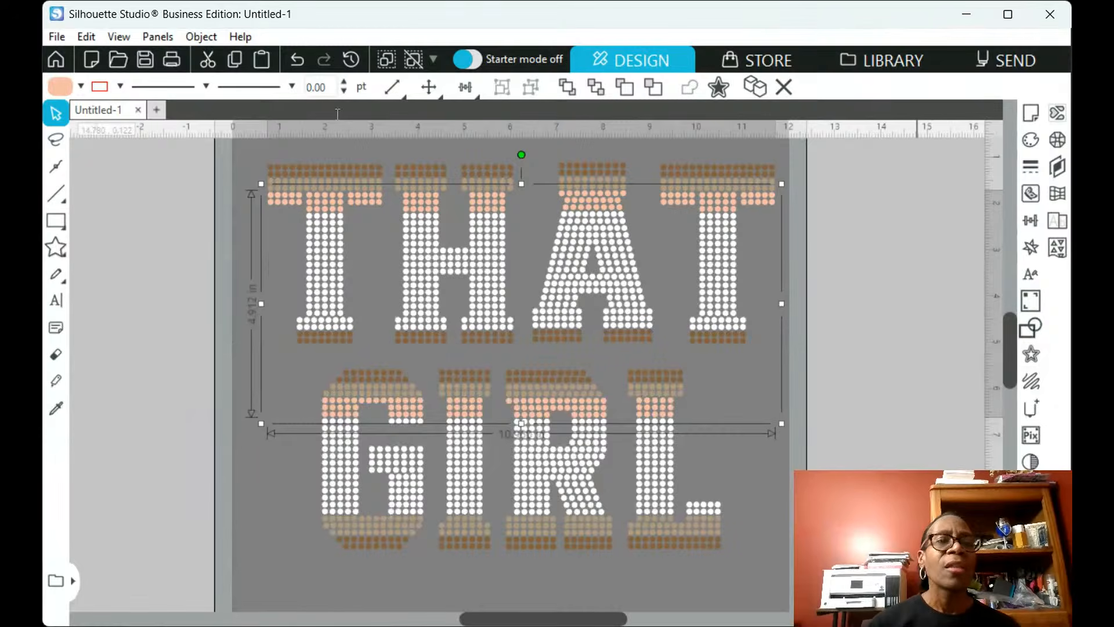
left_click(434, 59)
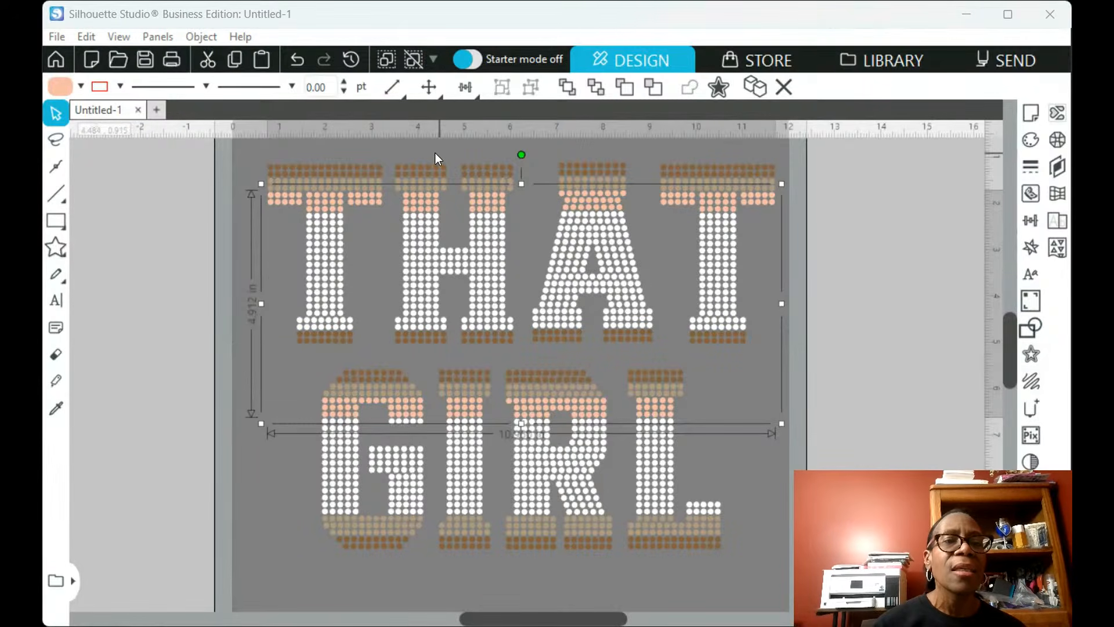
scroll(428, 152, "down", 8)
scroll(427, 131, "up", 1)
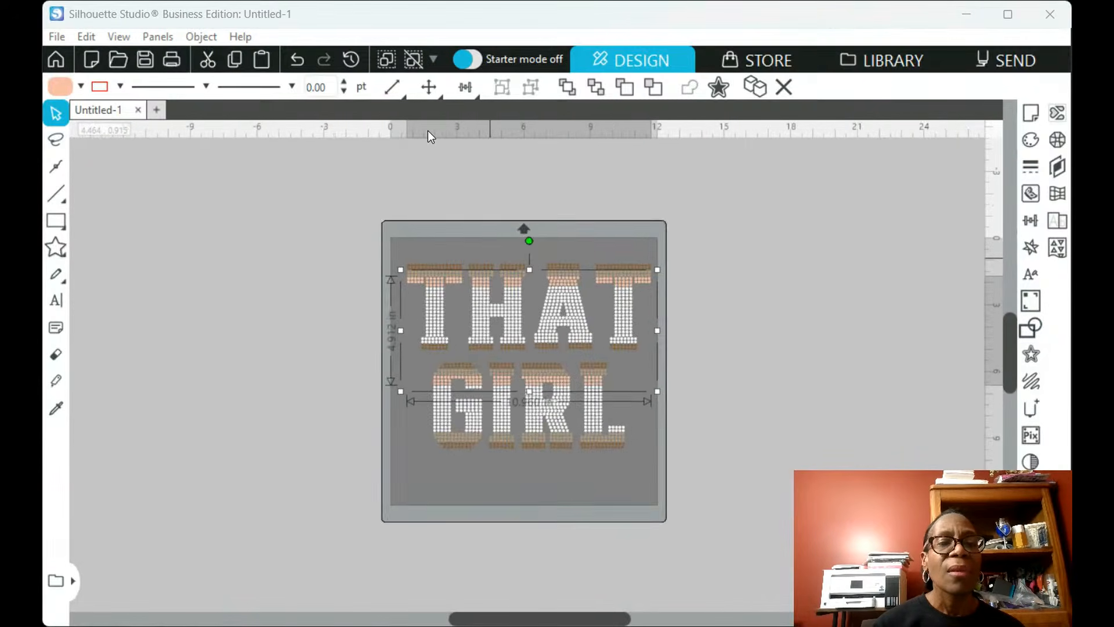
scroll(427, 130, "up", 1)
left_click(764, 381)
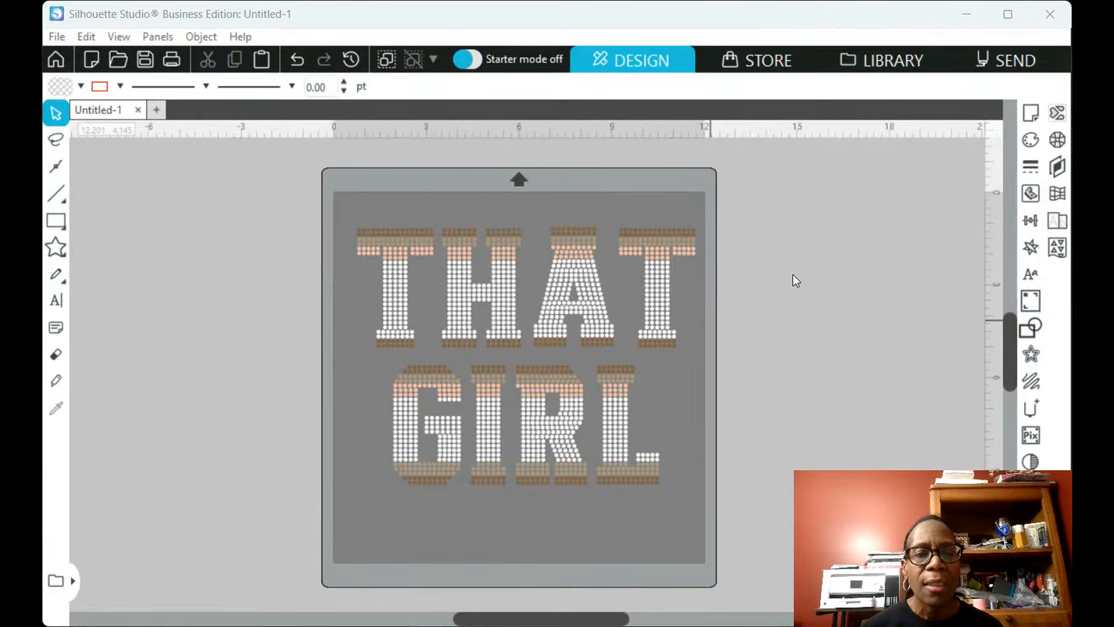
key("ctrl+a")
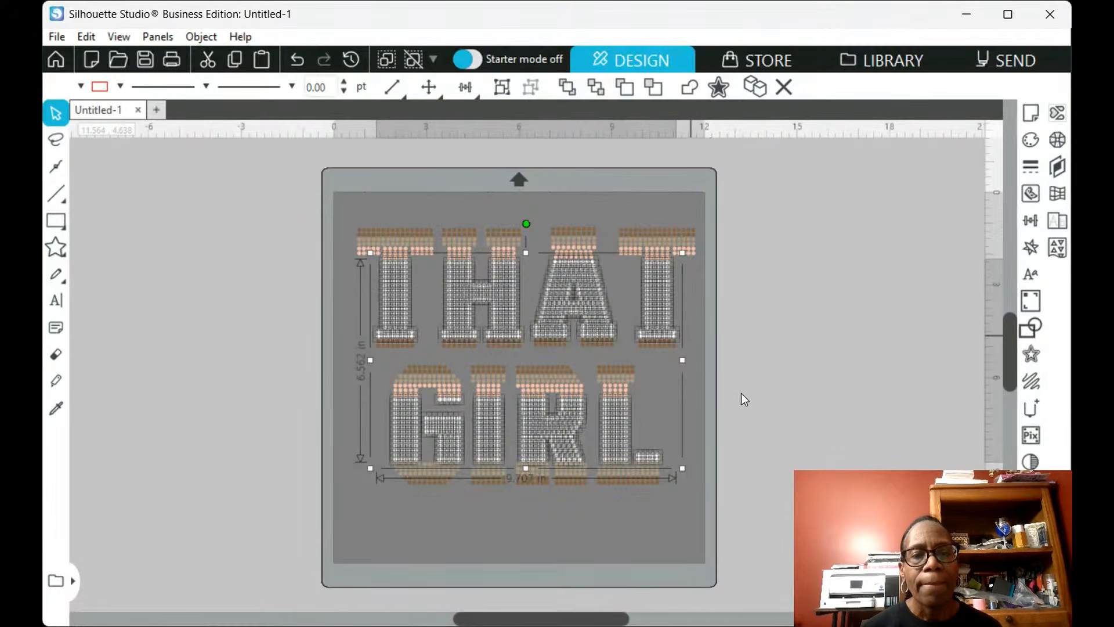
key("ctrl+g")
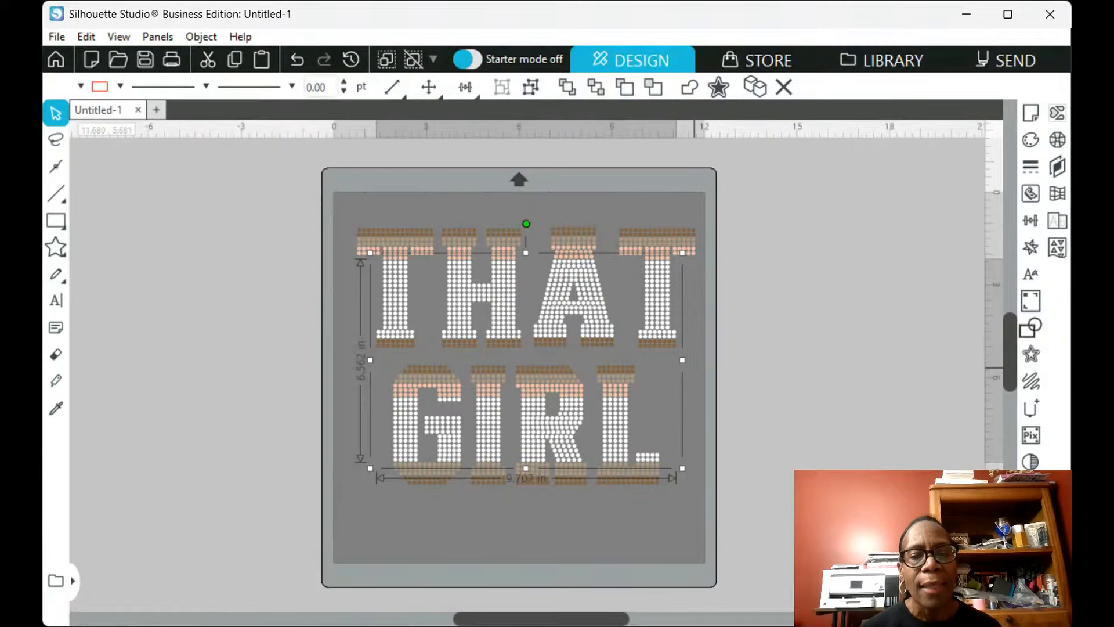
key("ctrl+e")
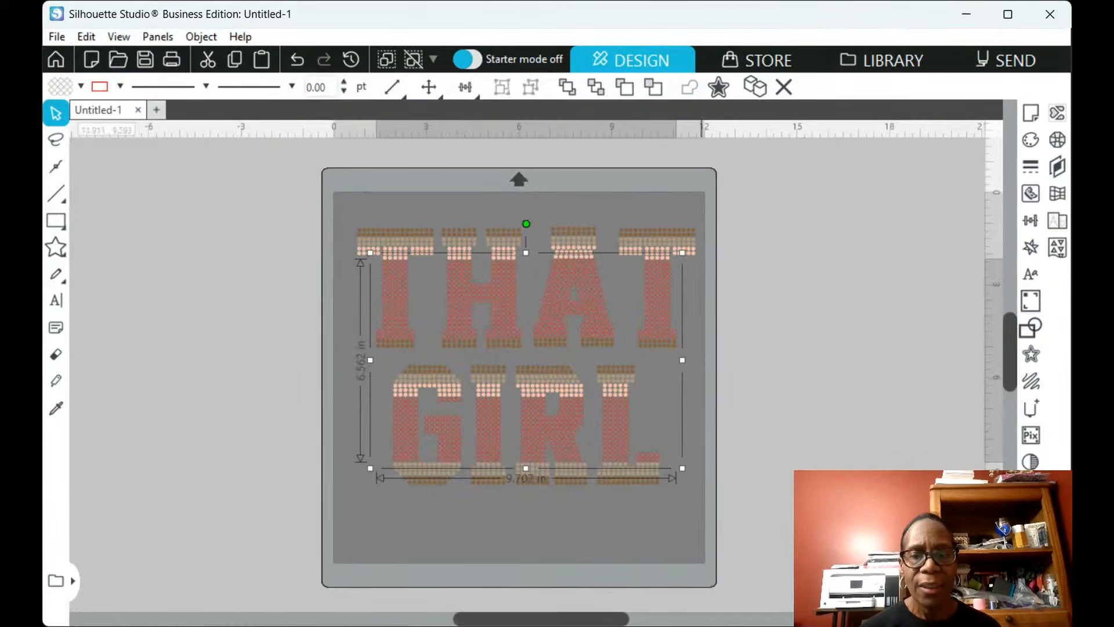
Fill the white rhinestone compound path with white and remove its red outline
left_click(1059, 141)
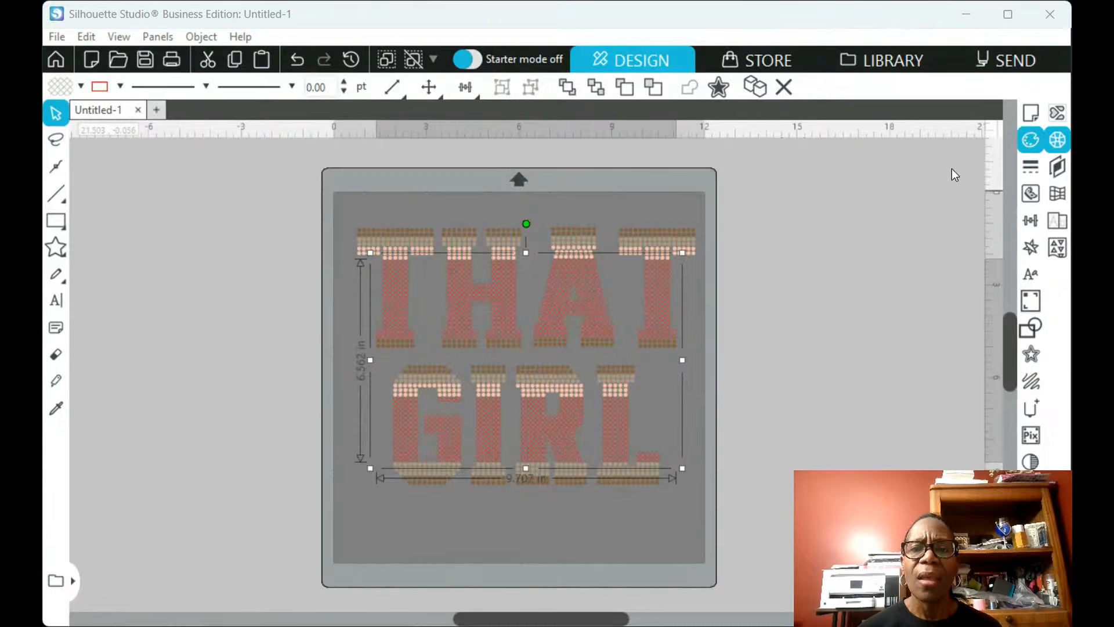
left_click(1029, 144)
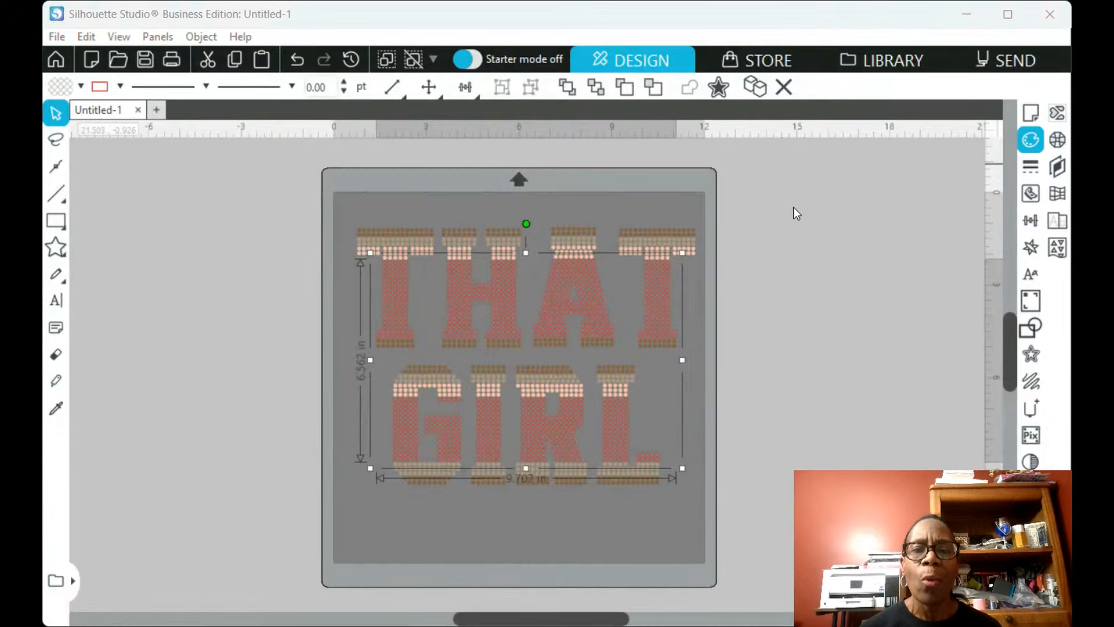
left_click(953, 203)
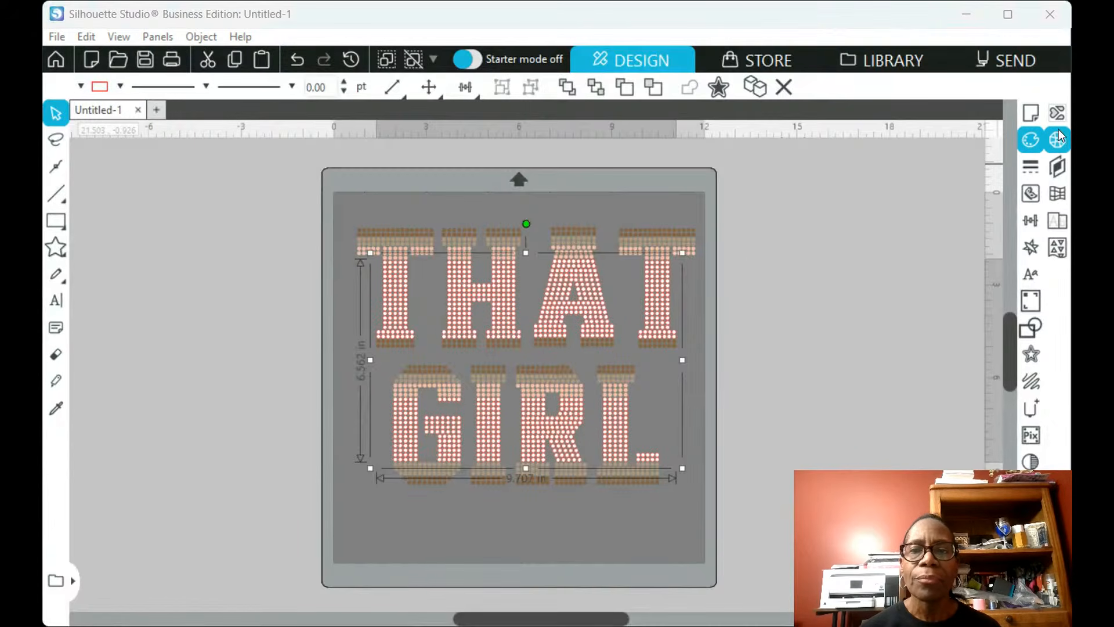
left_click(1059, 137)
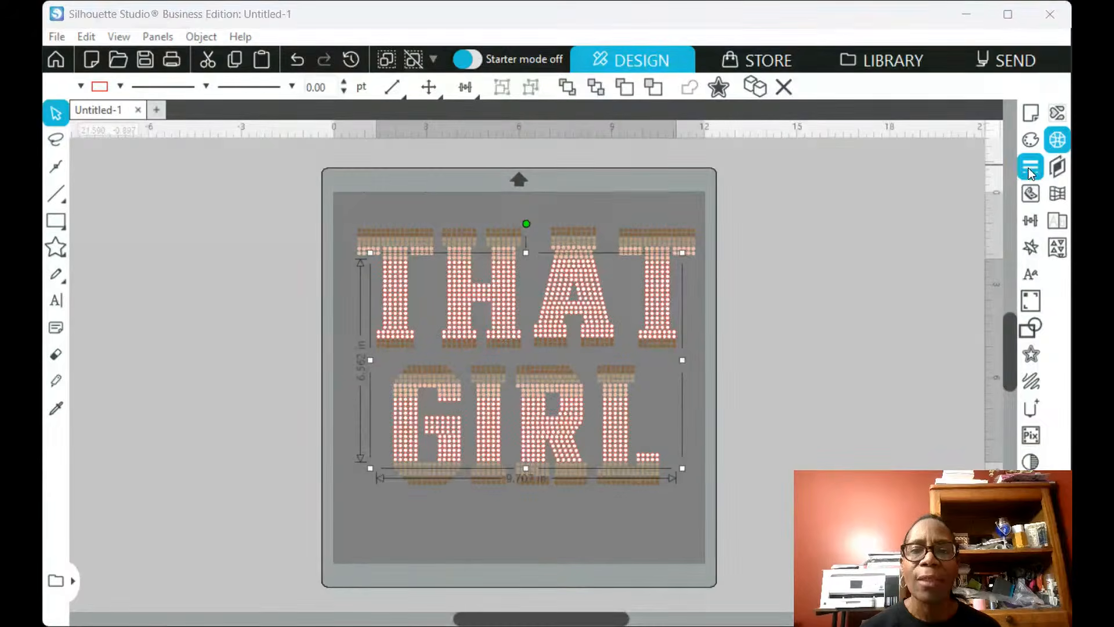
left_click(1030, 169)
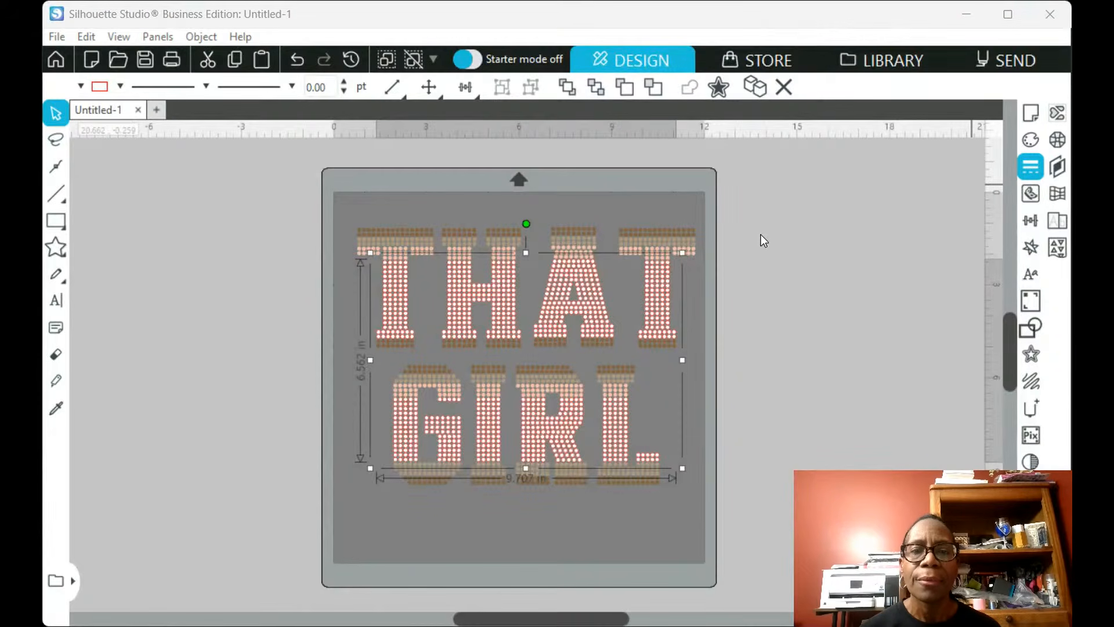
left_click(764, 355)
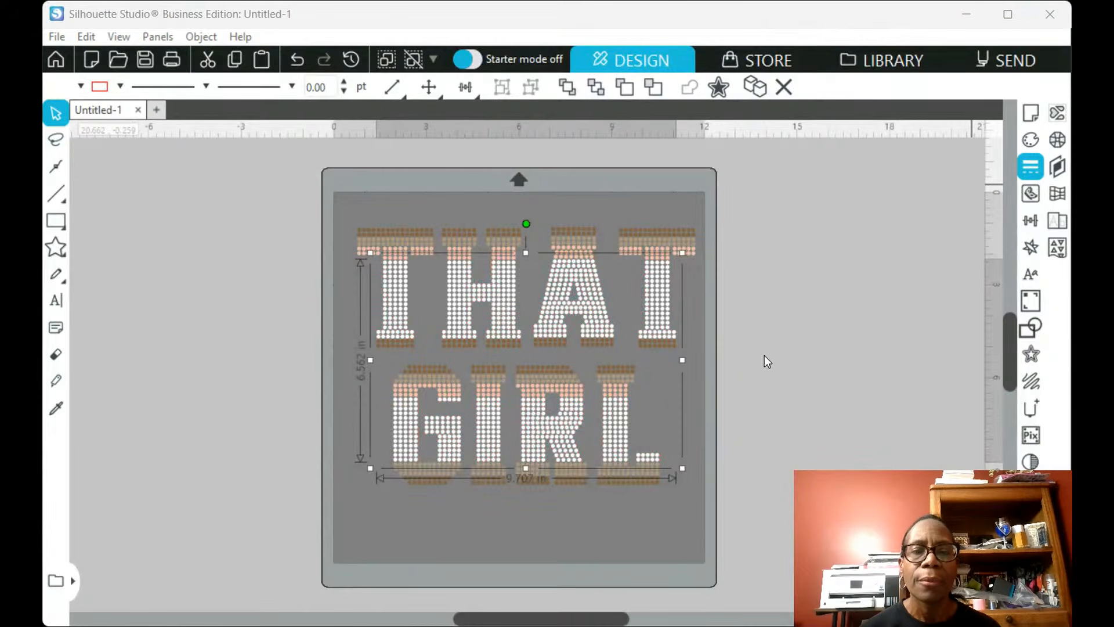
left_click(976, 152)
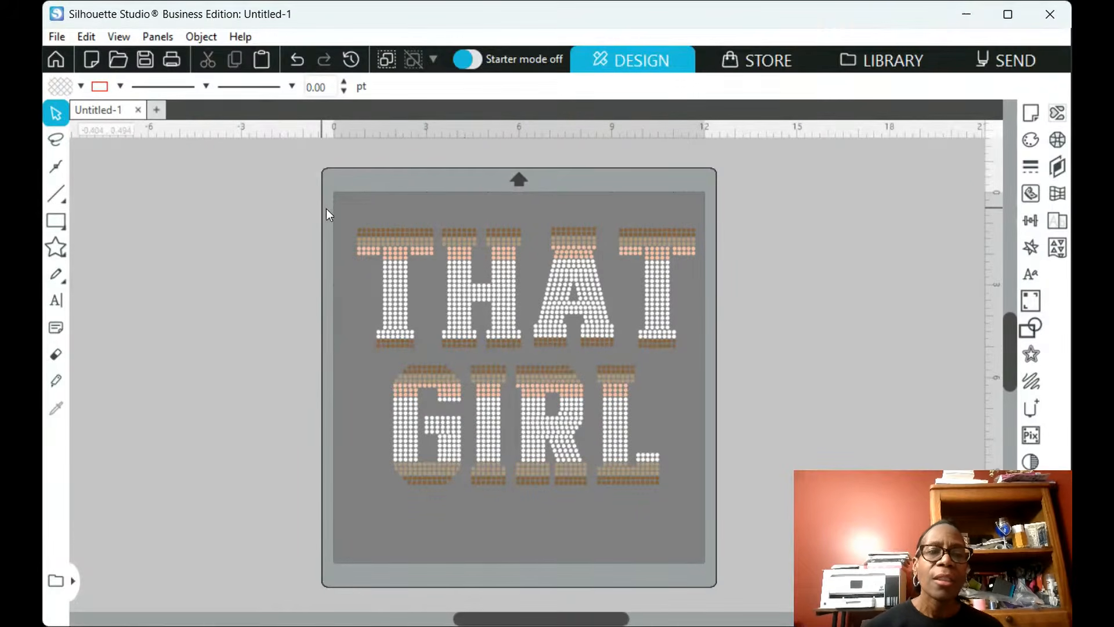
Try moving the brown, tan and peach compound paths away from the lettering, and undo the moves
left_click_drag(428, 239, 802, 231)
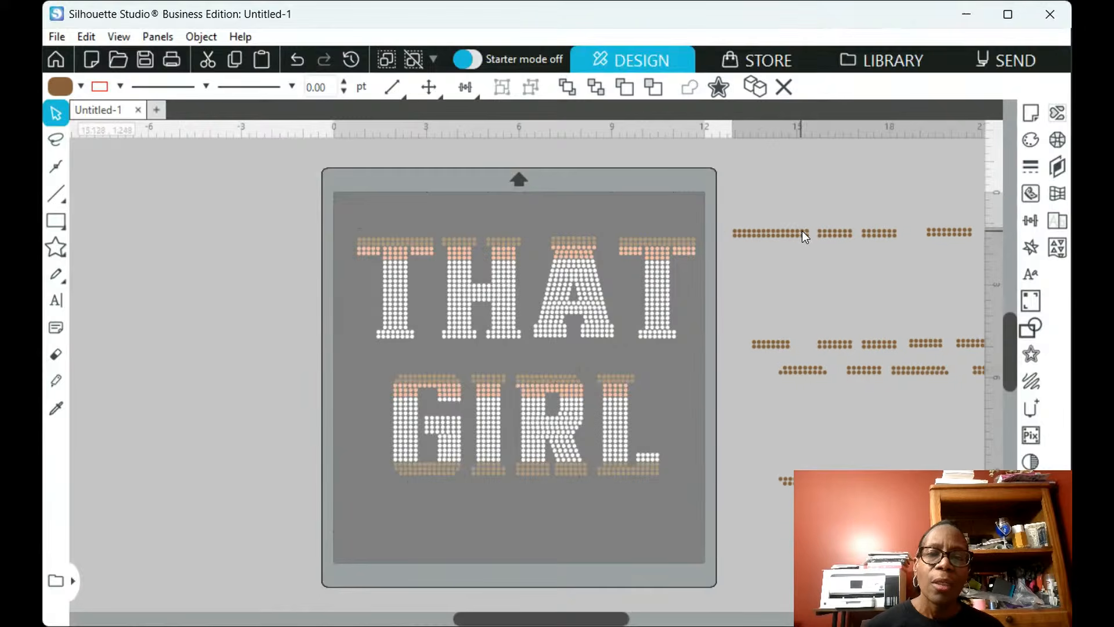
left_click(732, 232)
left_click_drag(433, 239, 60, 235)
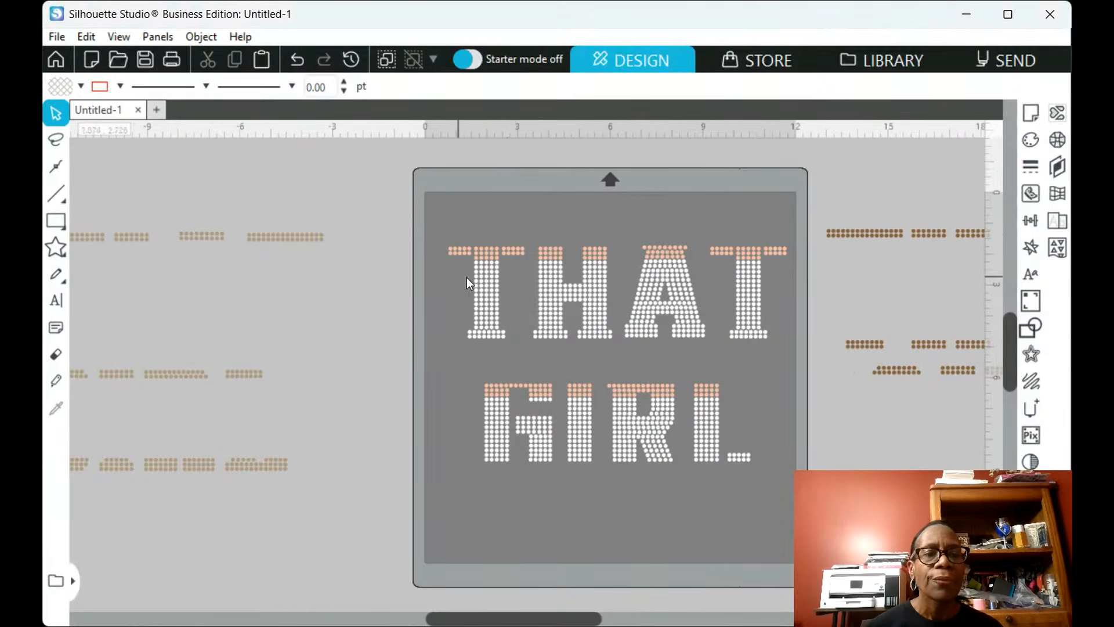
left_click_drag(492, 252, 445, 557)
left_click(550, 211)
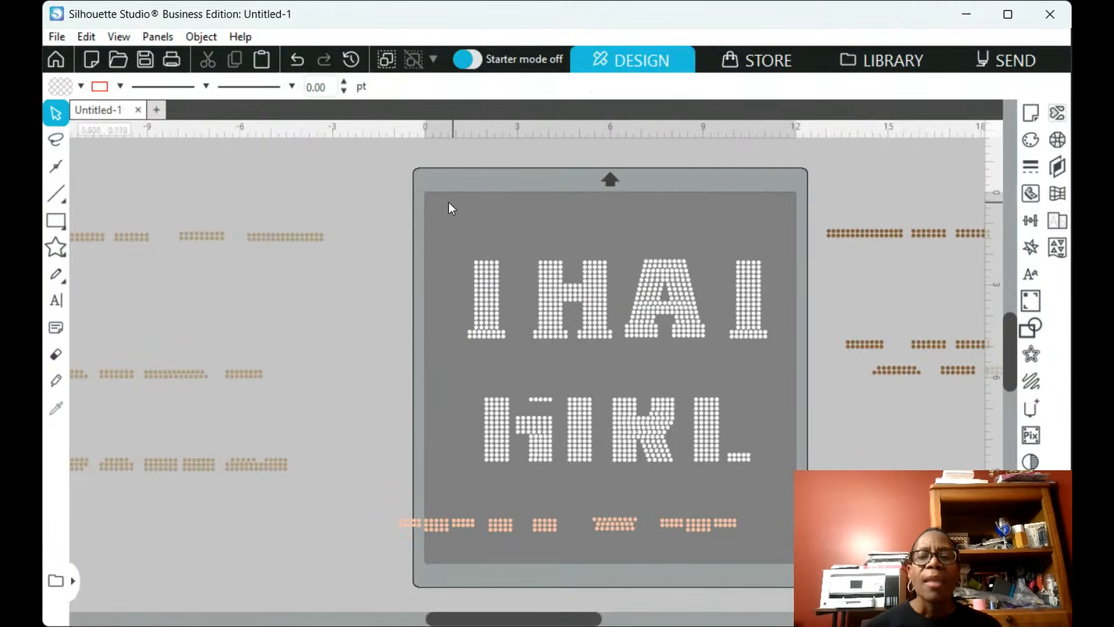
left_click(301, 64)
left_click(302, 64)
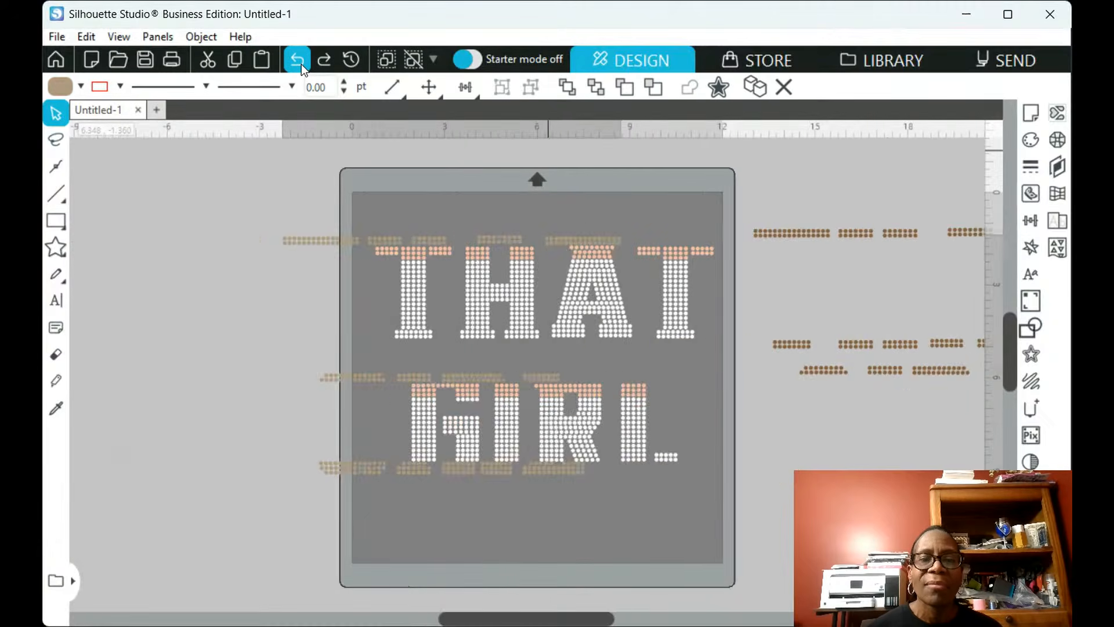
left_click(301, 64)
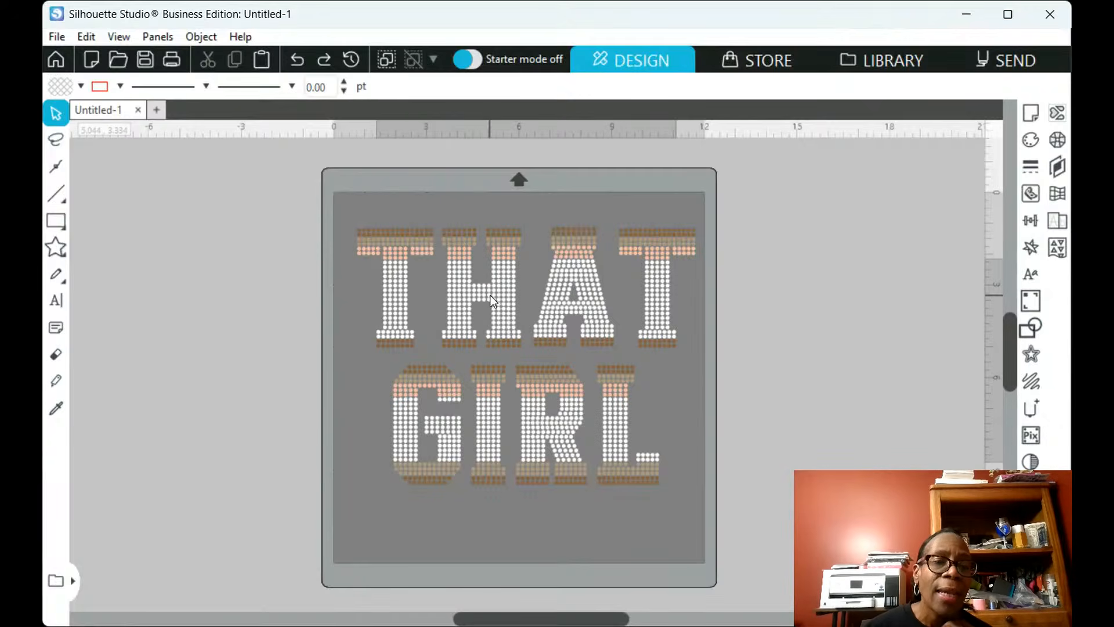
Try shifting the white compound path within the lettering, and undo the move
left_click_drag(490, 294, 490, 292)
left_click(393, 175)
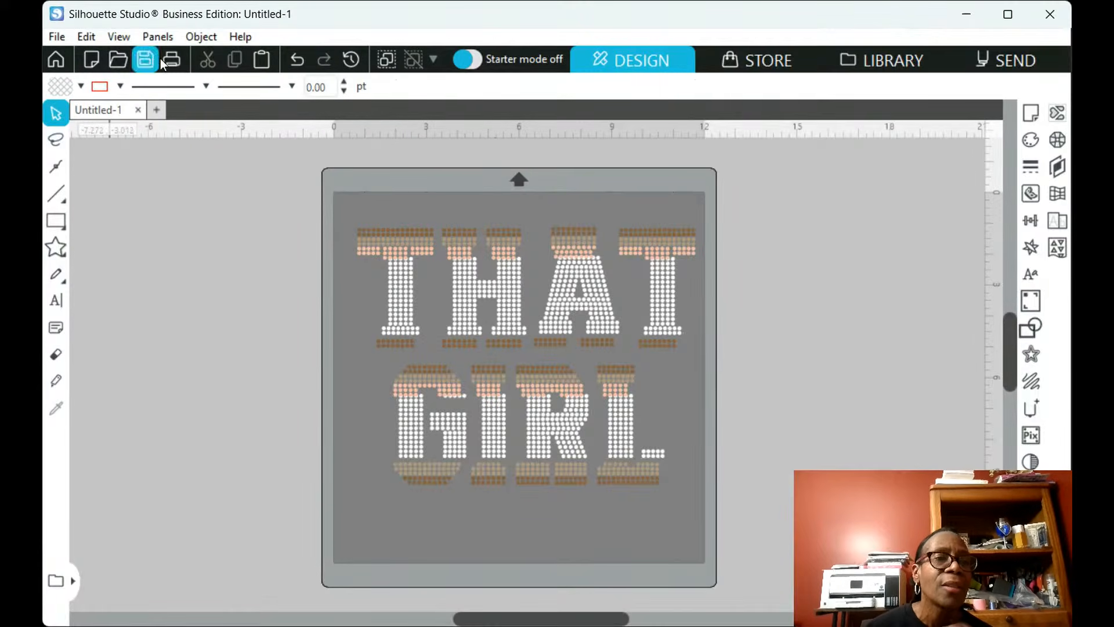
left_click(288, 63)
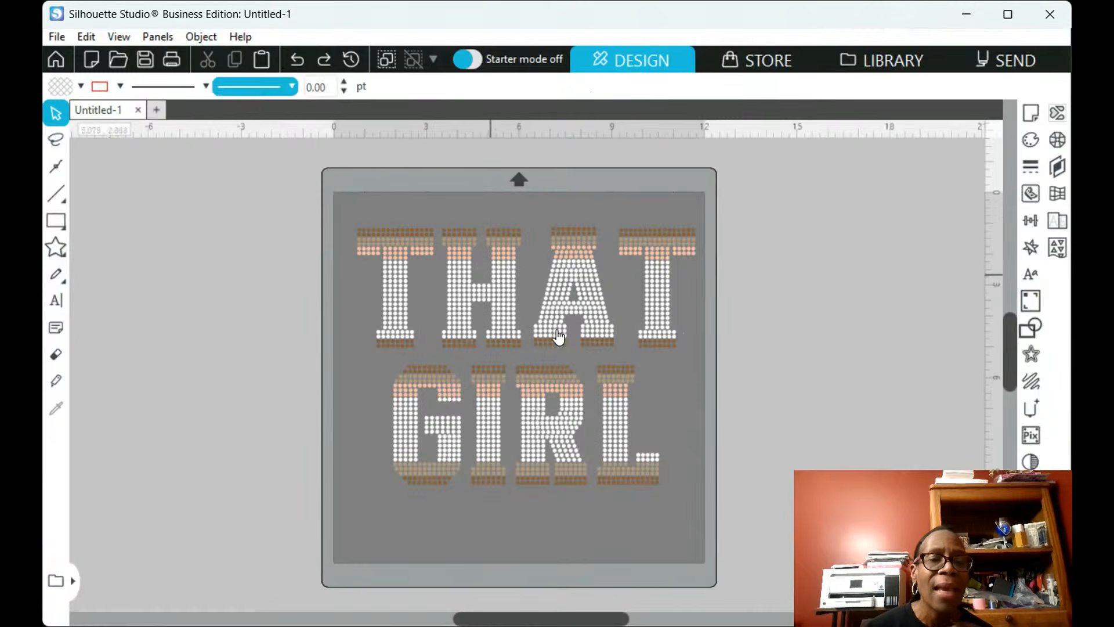
Group the brown and white compound paths, try moving them together beyond the page's left edge, and undo the move and grouping
left_click(424, 237)
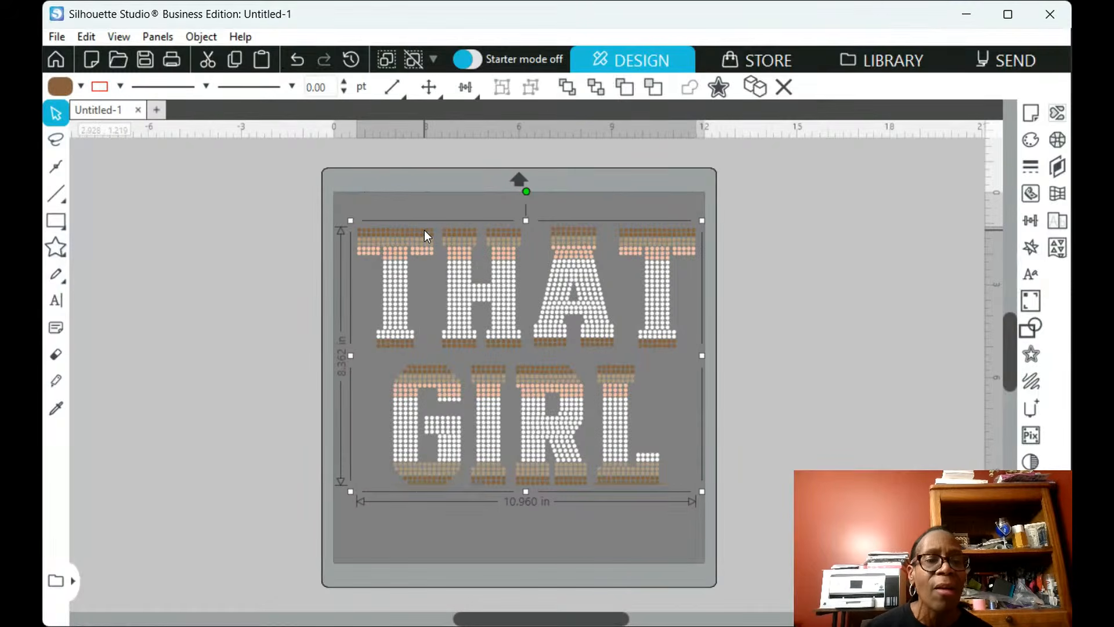
left_click(400, 297, "shift")
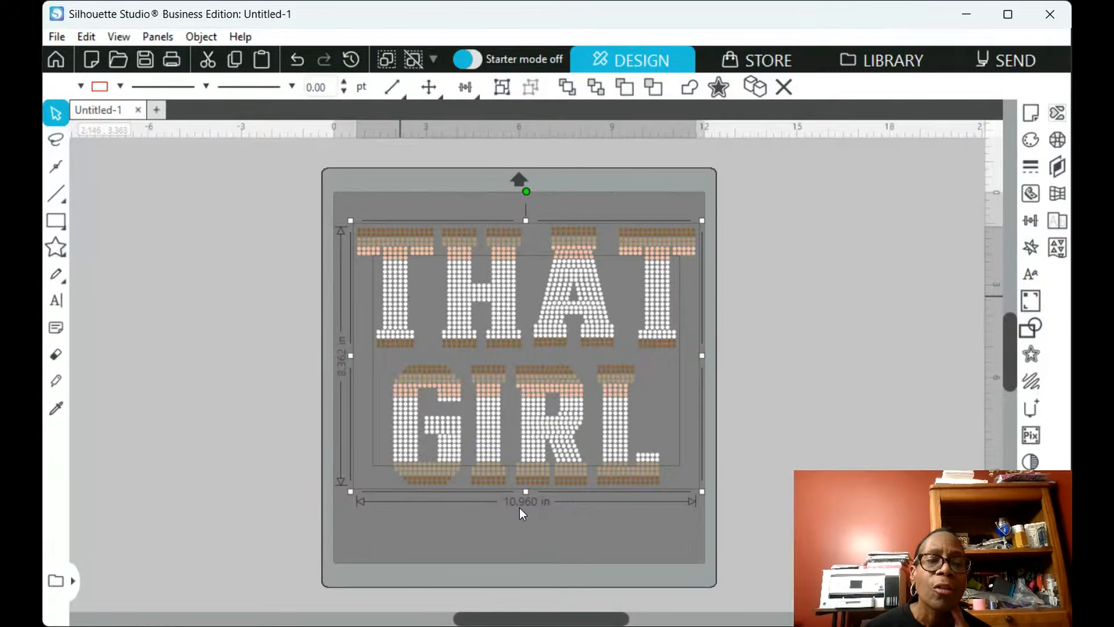
key("ctrl+g")
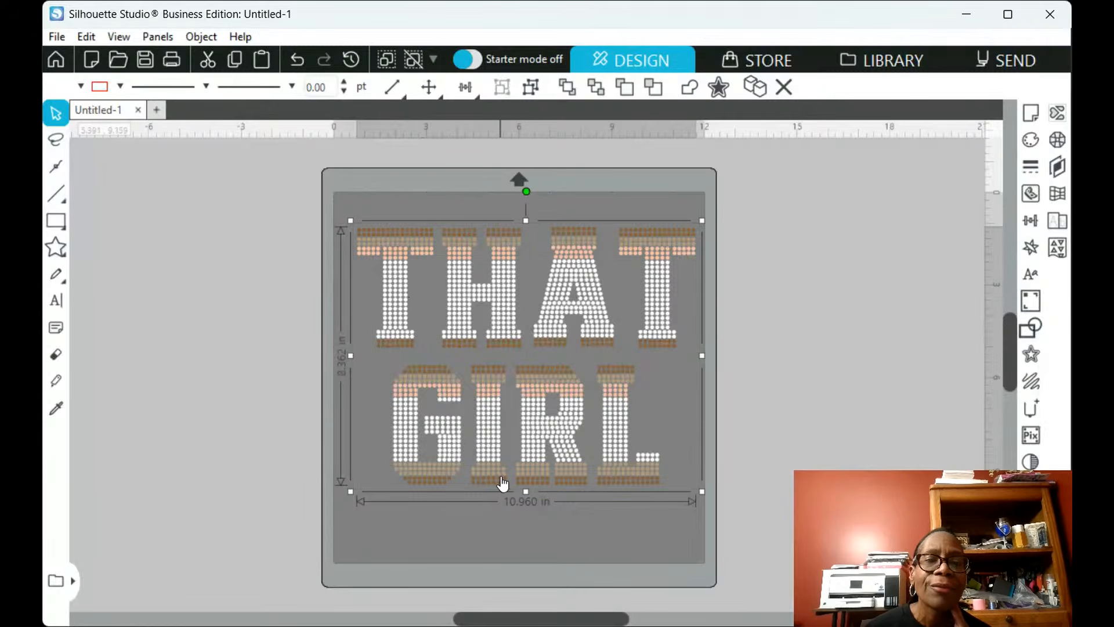
left_click_drag(658, 299, 395, 288)
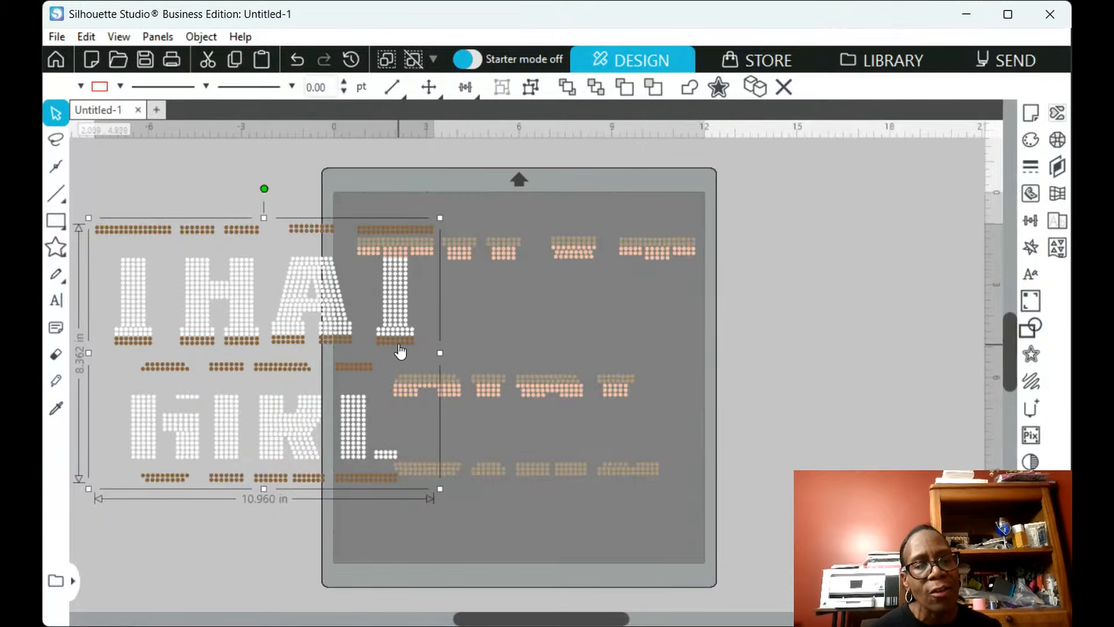
left_click(298, 66)
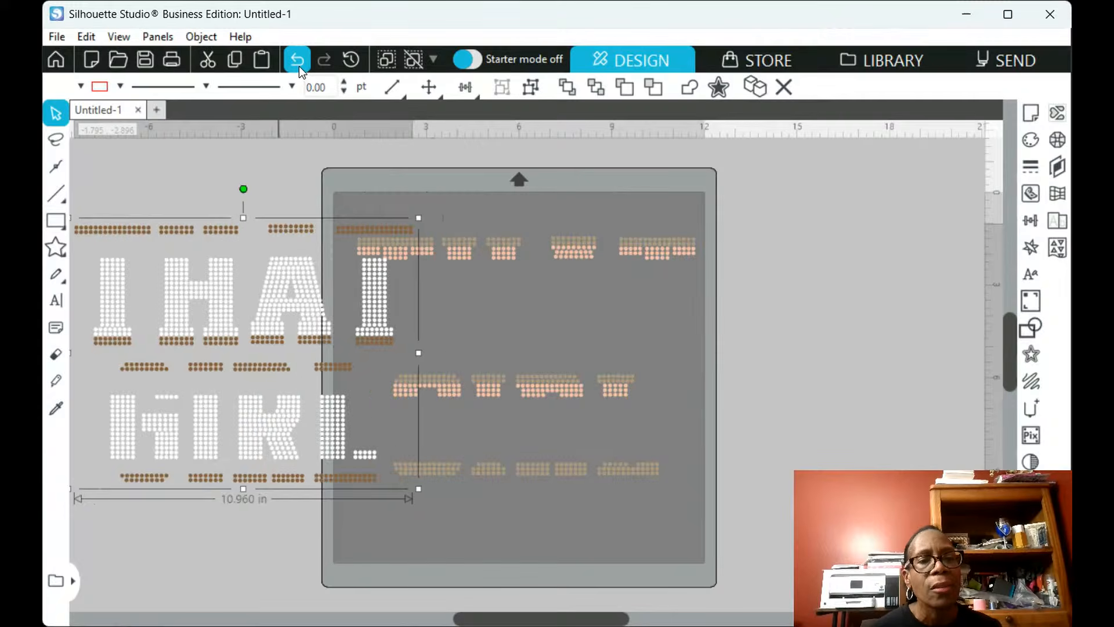
left_click(298, 66)
left_click(302, 58)
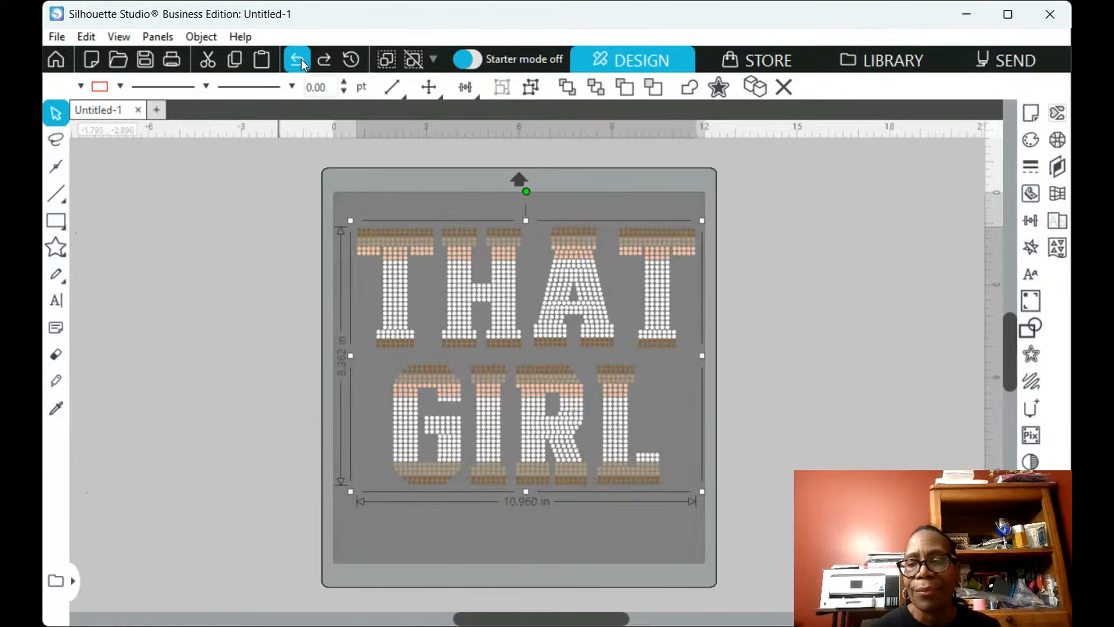
left_click(300, 59)
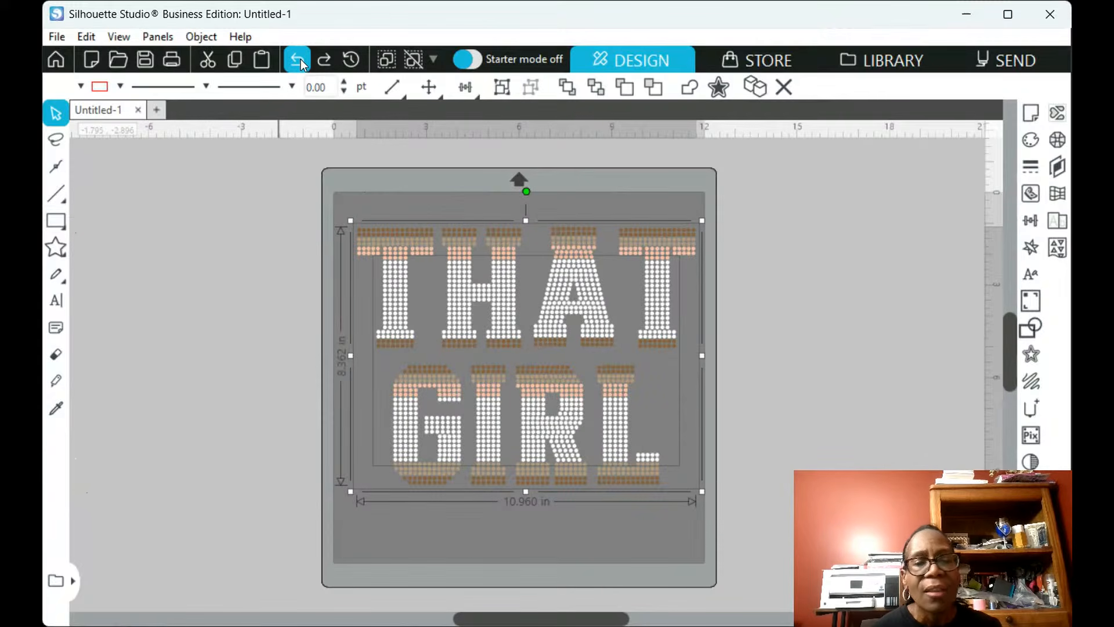
left_click(301, 59)
left_click(300, 59)
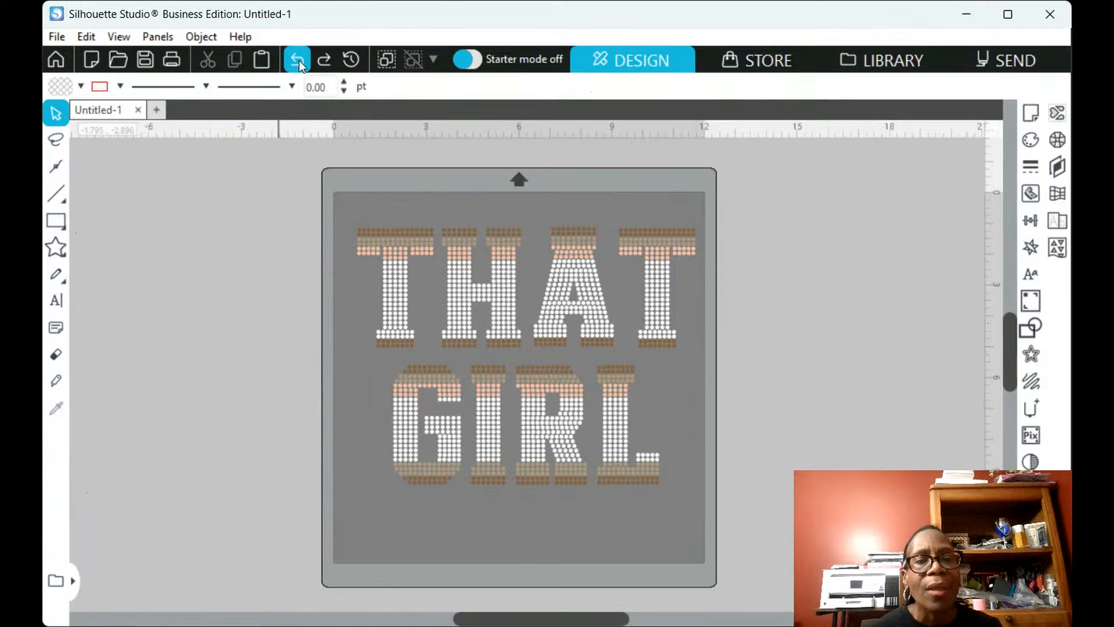
Group the tan and white compound paths, try moving them together beyond the page's right edge, and undo the move and grouping
left_click(671, 250)
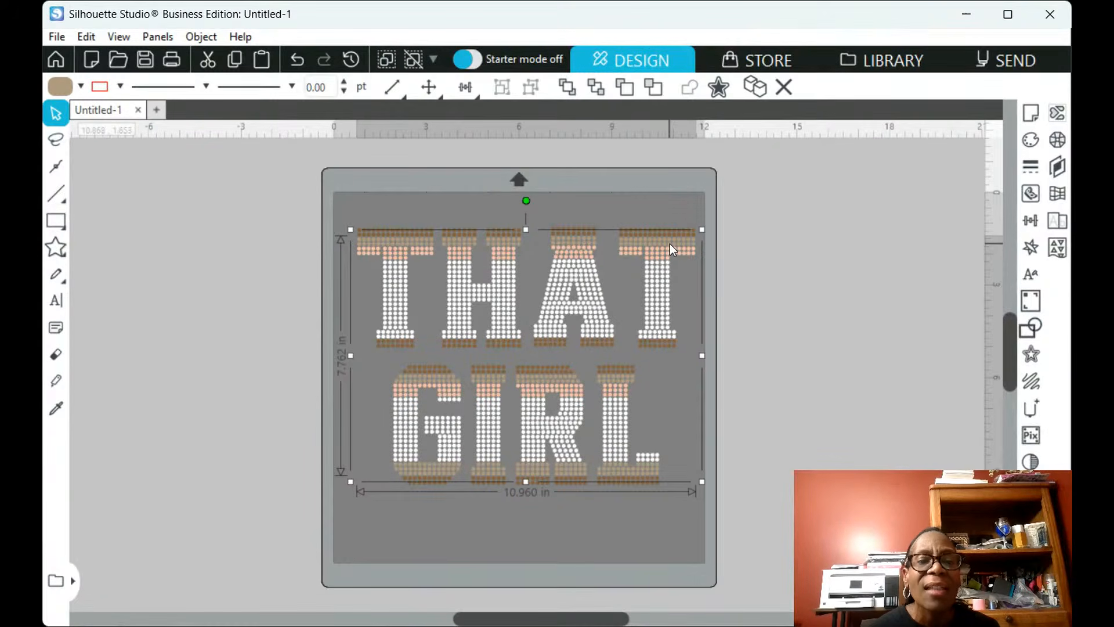
left_click(655, 291)
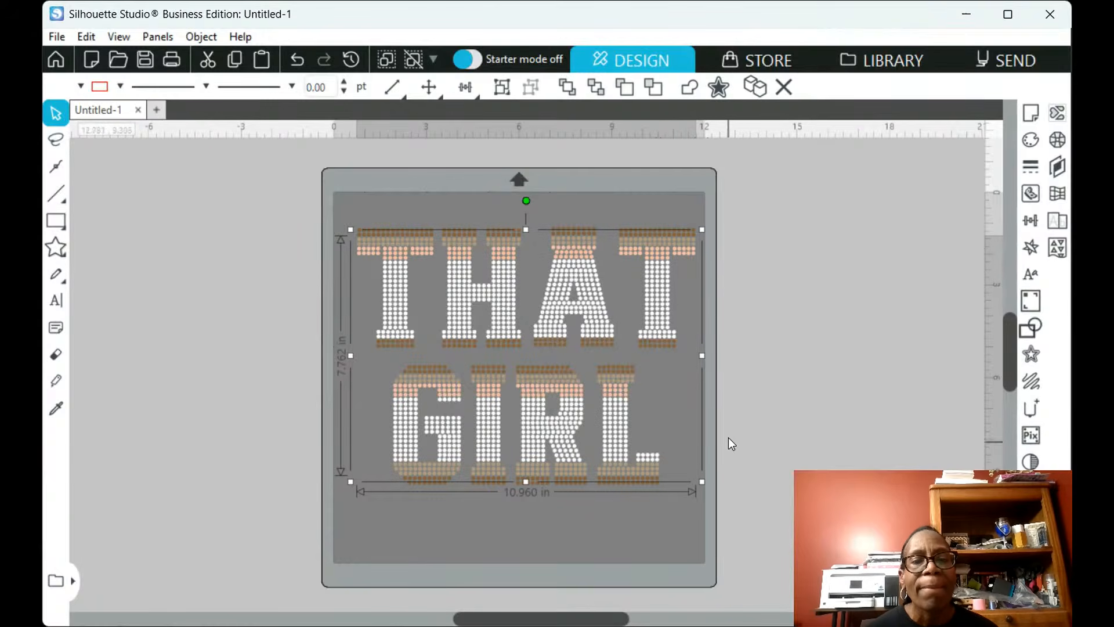
left_click_drag(668, 297, 948, 282)
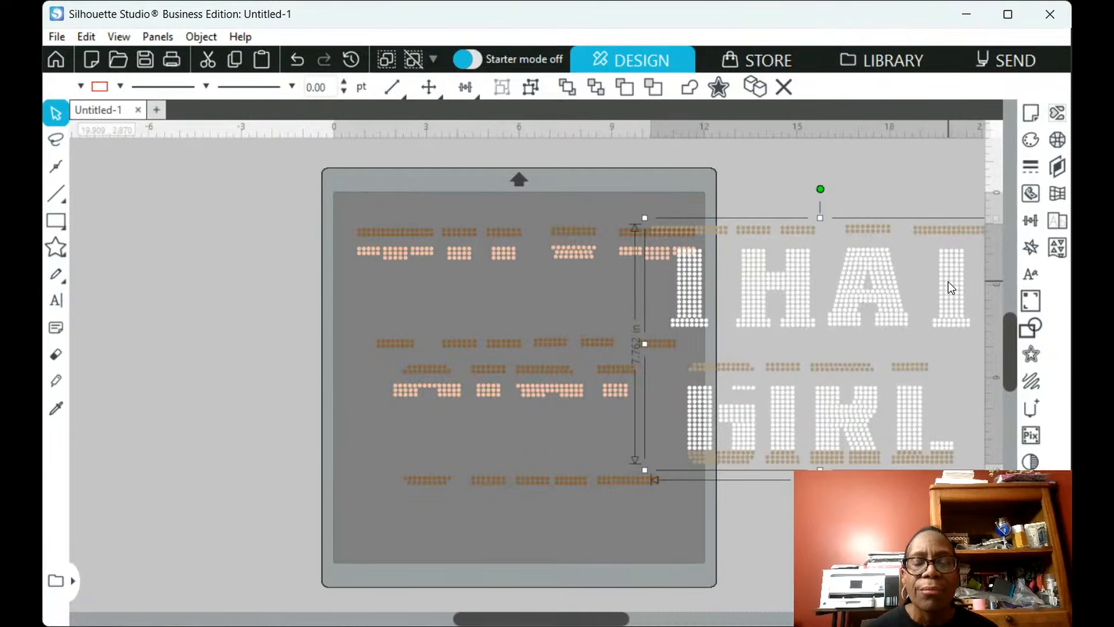
left_click_drag(948, 281, 898, 304)
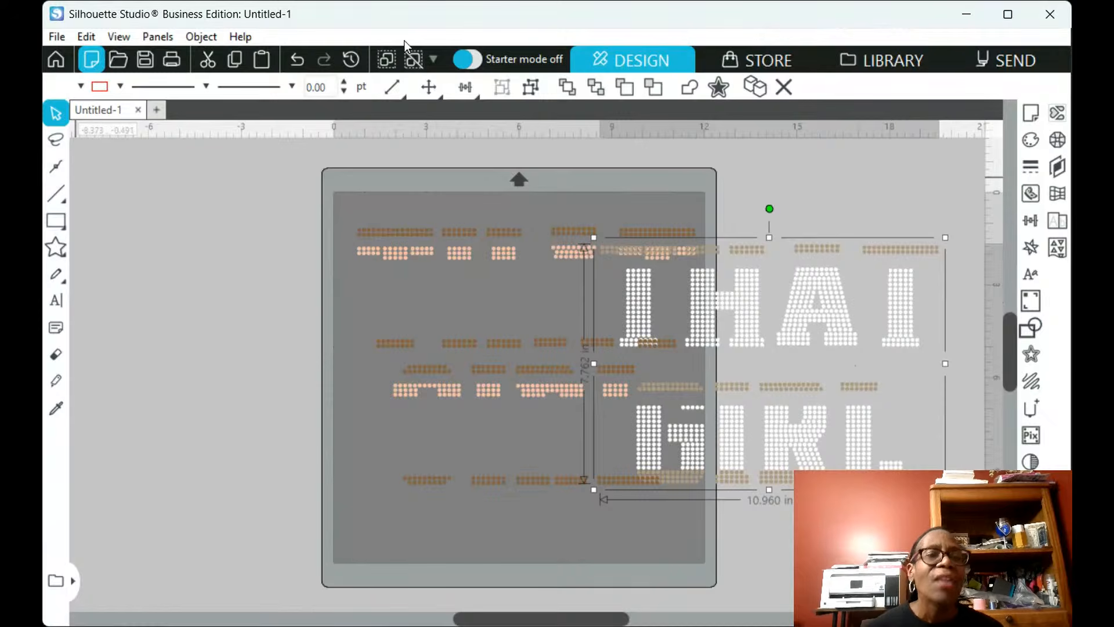
left_click(296, 60)
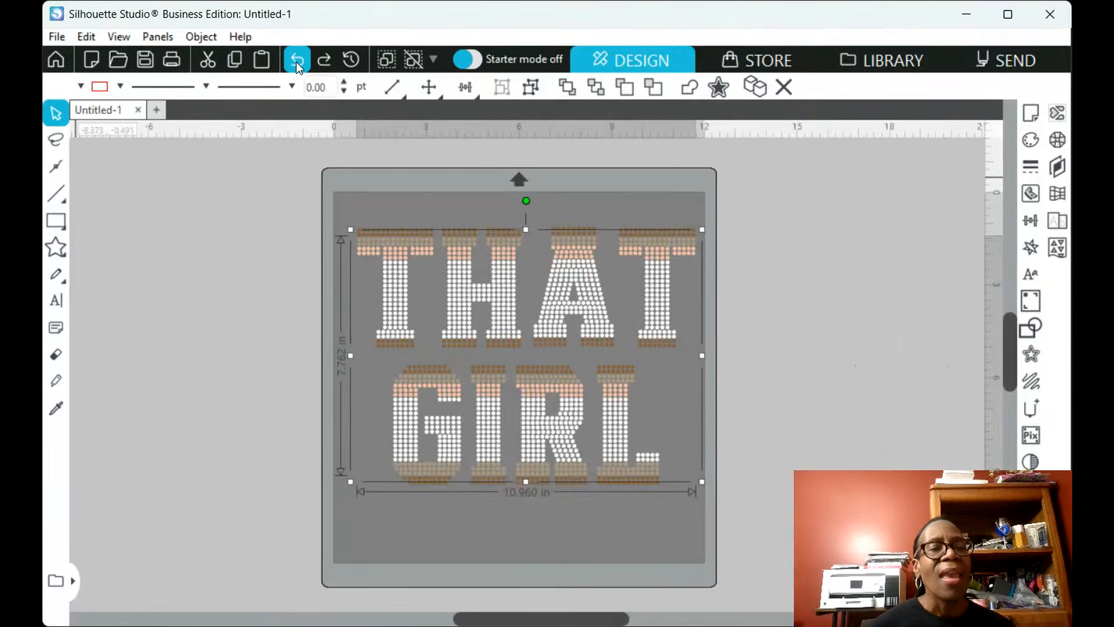
left_click(295, 60)
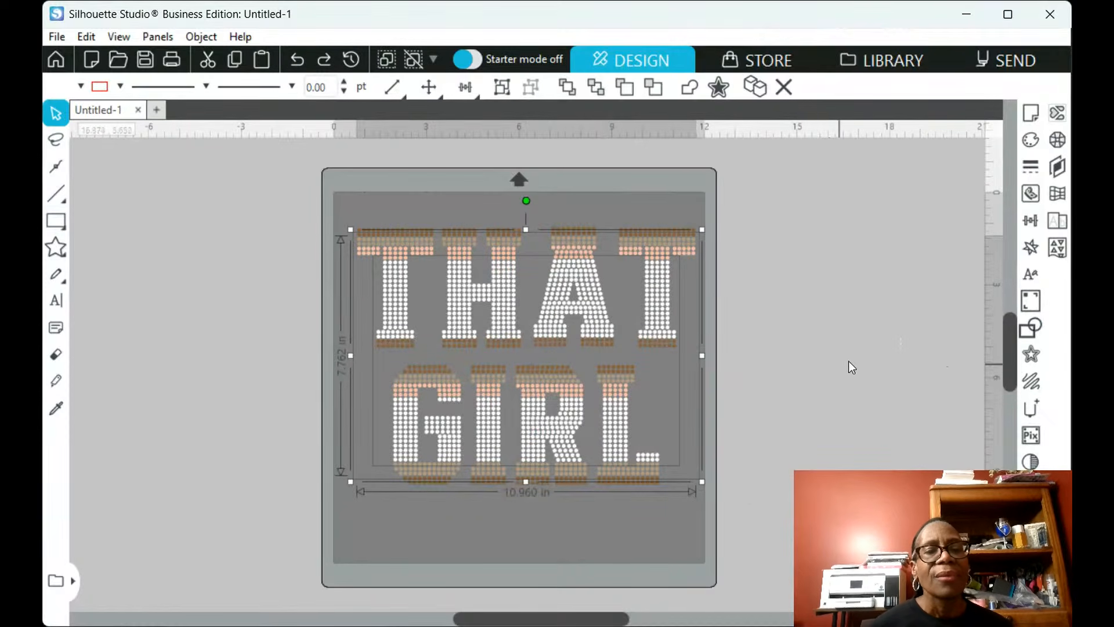
left_click(737, 267)
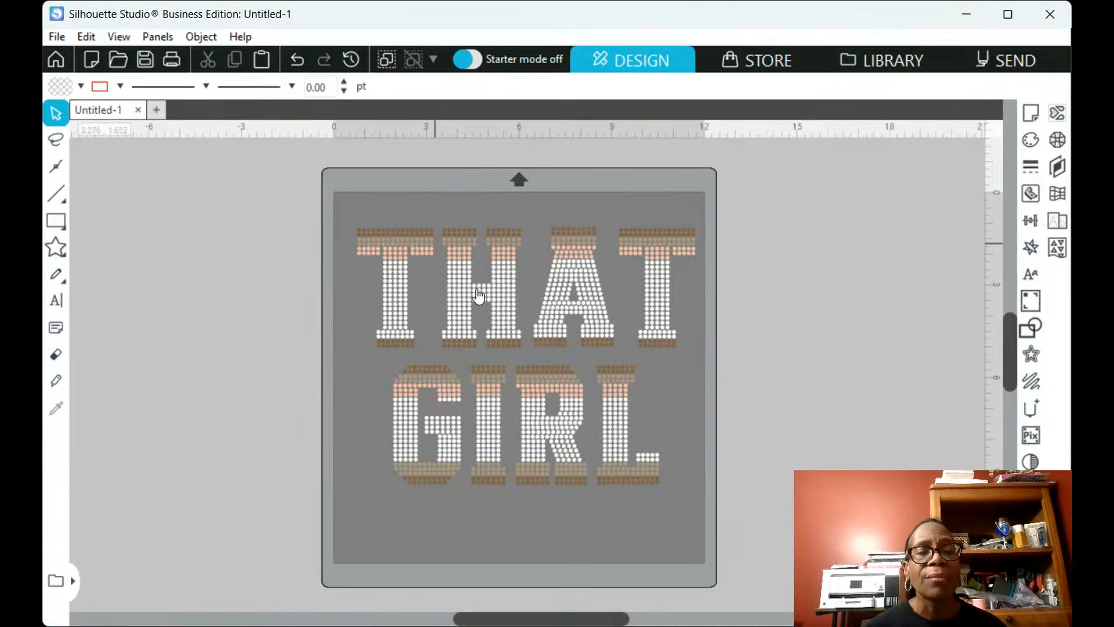
Move the brown compound path off the page, to the left of the lettering
left_click_drag(419, 215, 135, 231)
left_click(264, 280)
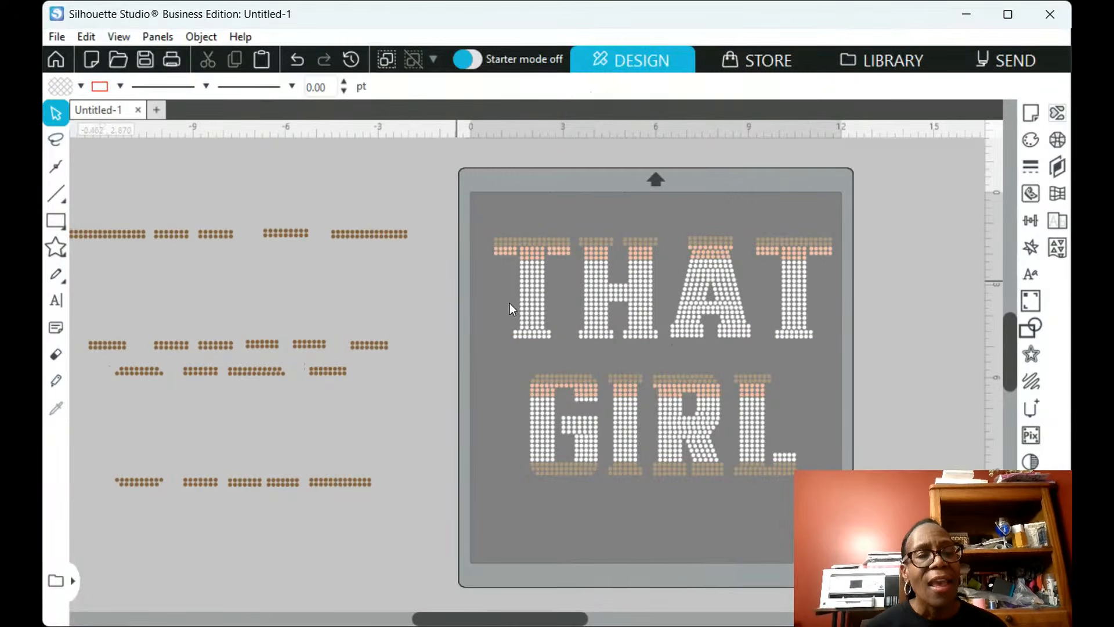
left_click_drag(391, 236, 391, 245)
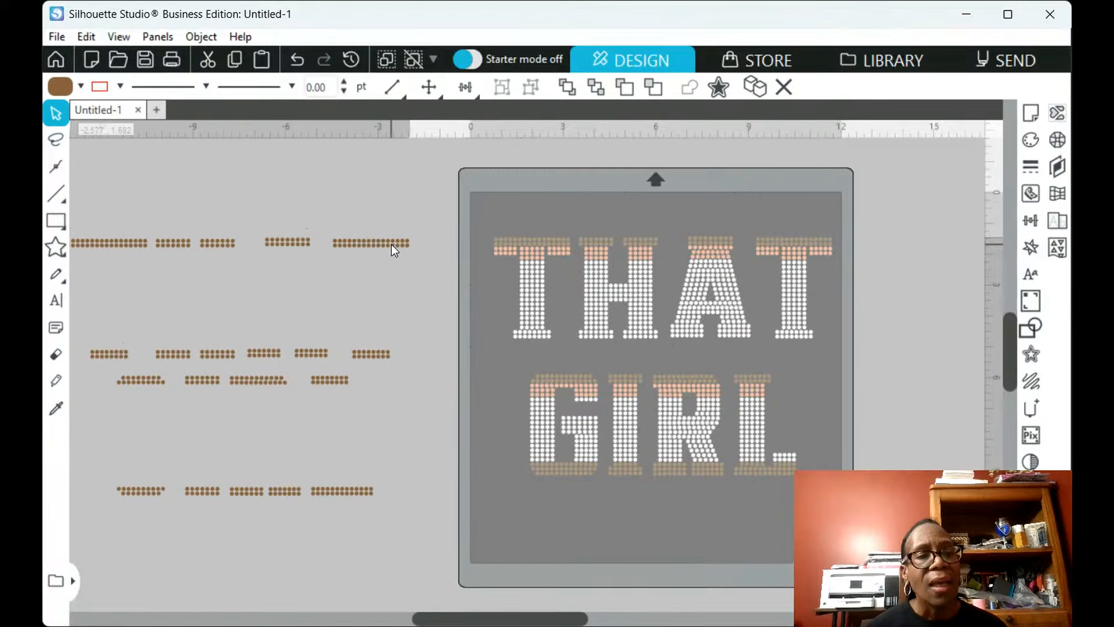
left_click(390, 245)
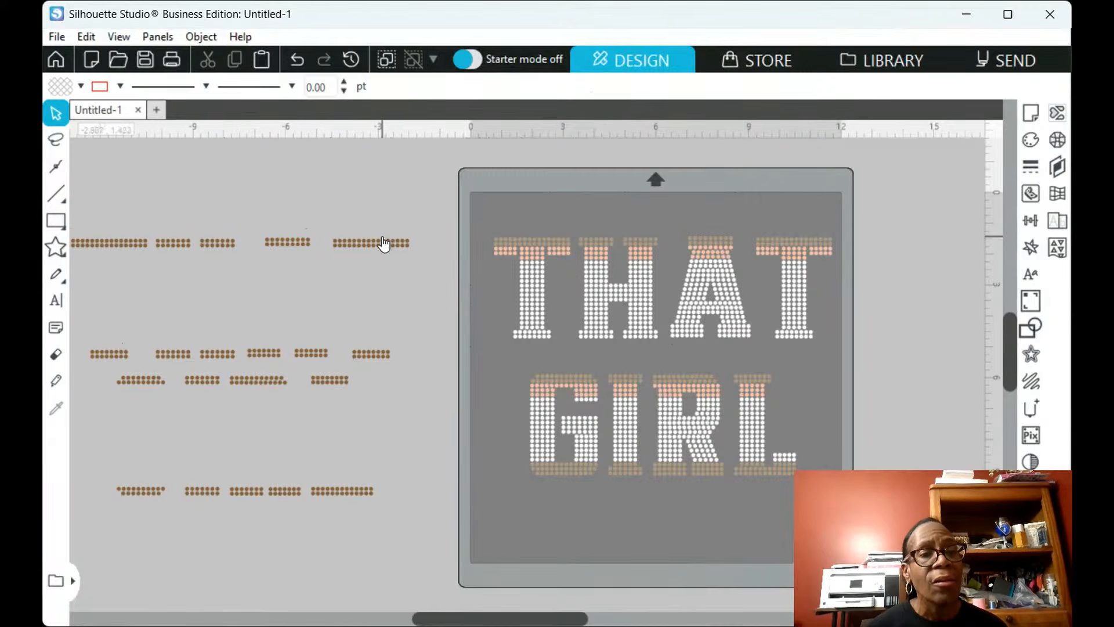
left_click_drag(388, 247, 394, 250)
left_click(393, 250)
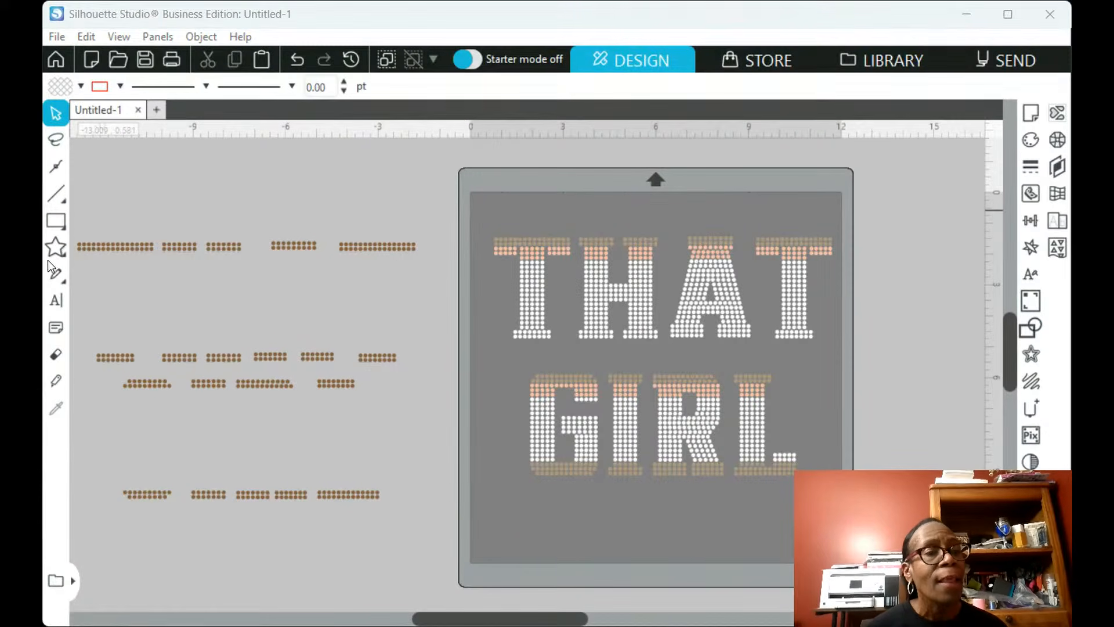
left_click(56, 300)
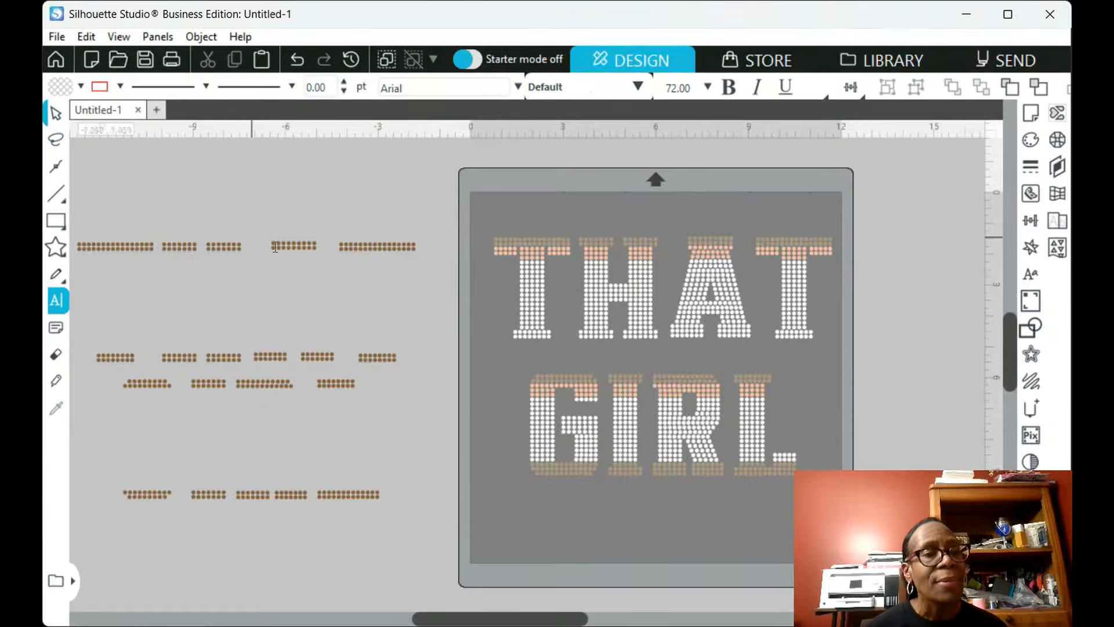
left_click(306, 256)
key("Escape")
Try adding a text label above the brown compound path, entering its width as 10.960
left_click(398, 251)
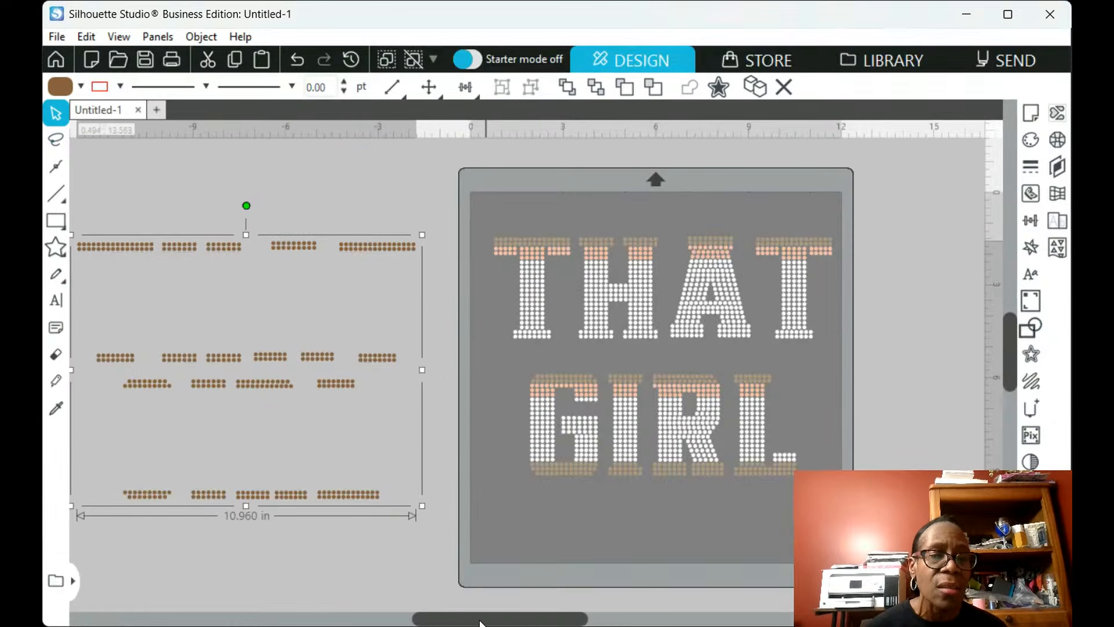
left_click_drag(480, 621, 403, 570)
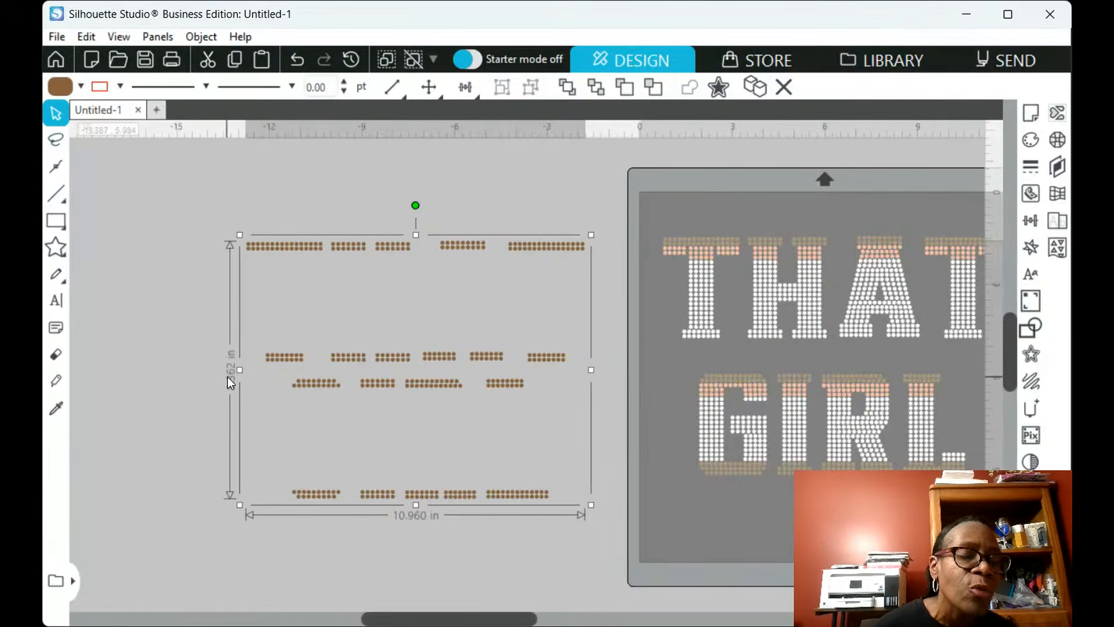
left_click(56, 306)
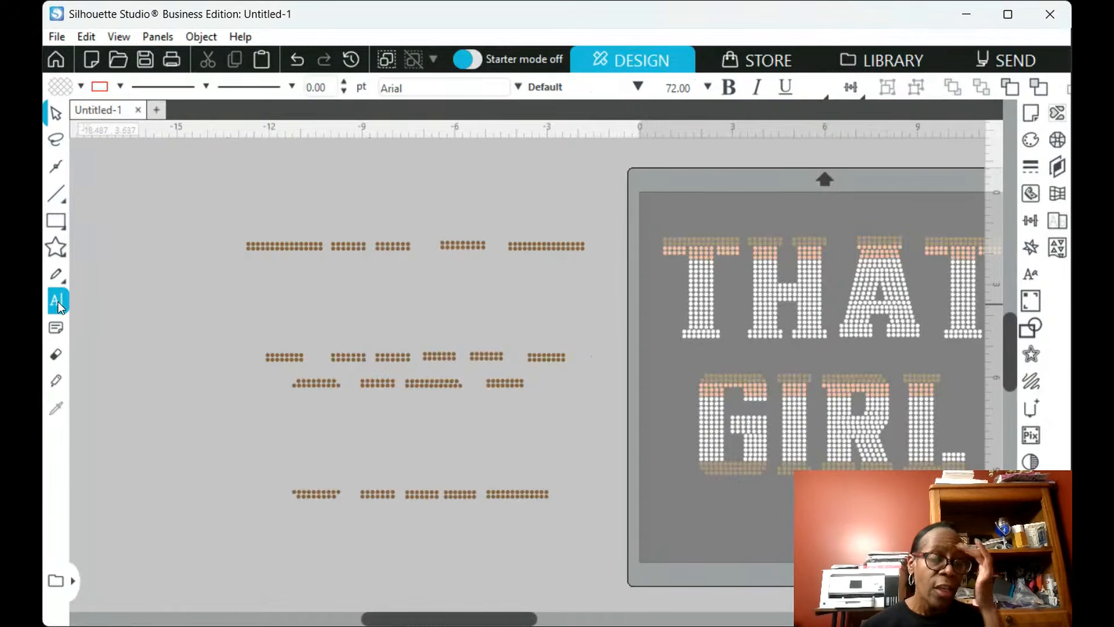
left_click(335, 203)
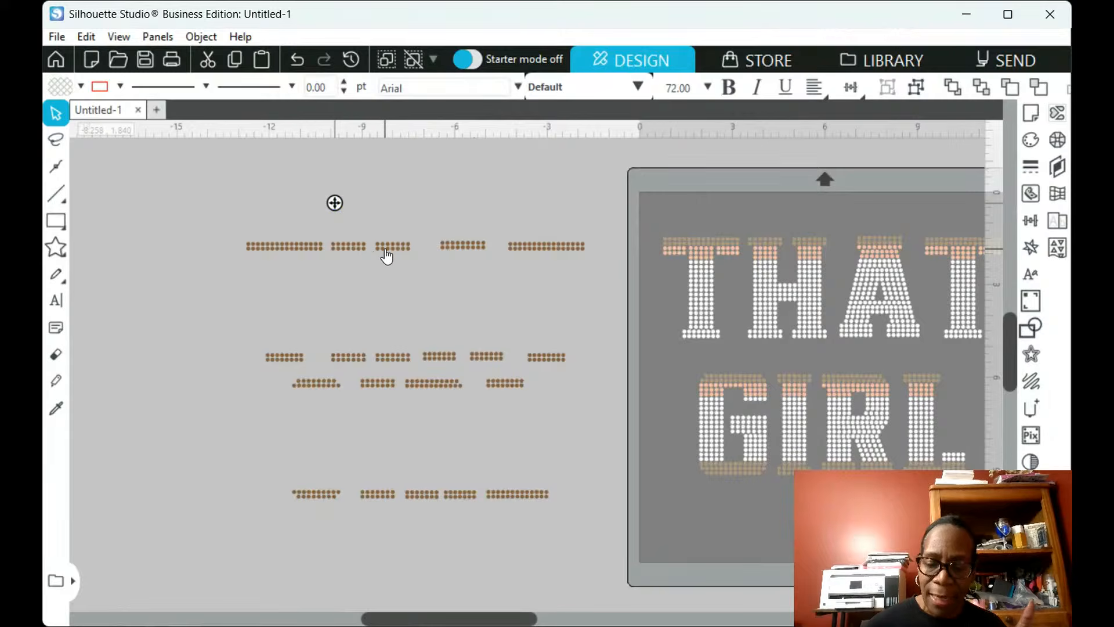
type("10.")
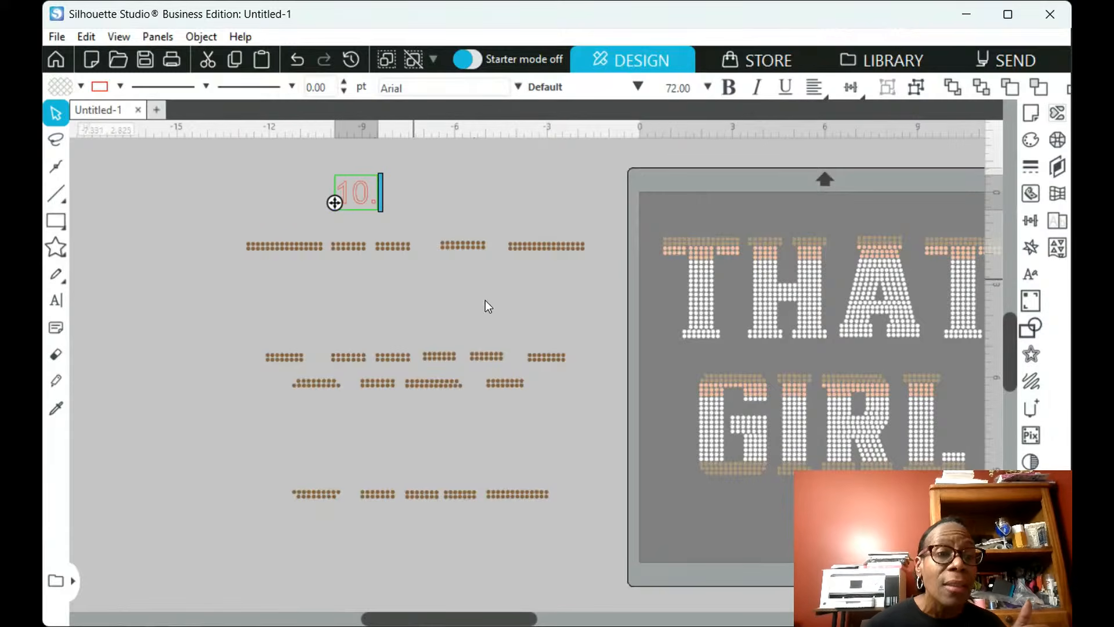
left_click(402, 248)
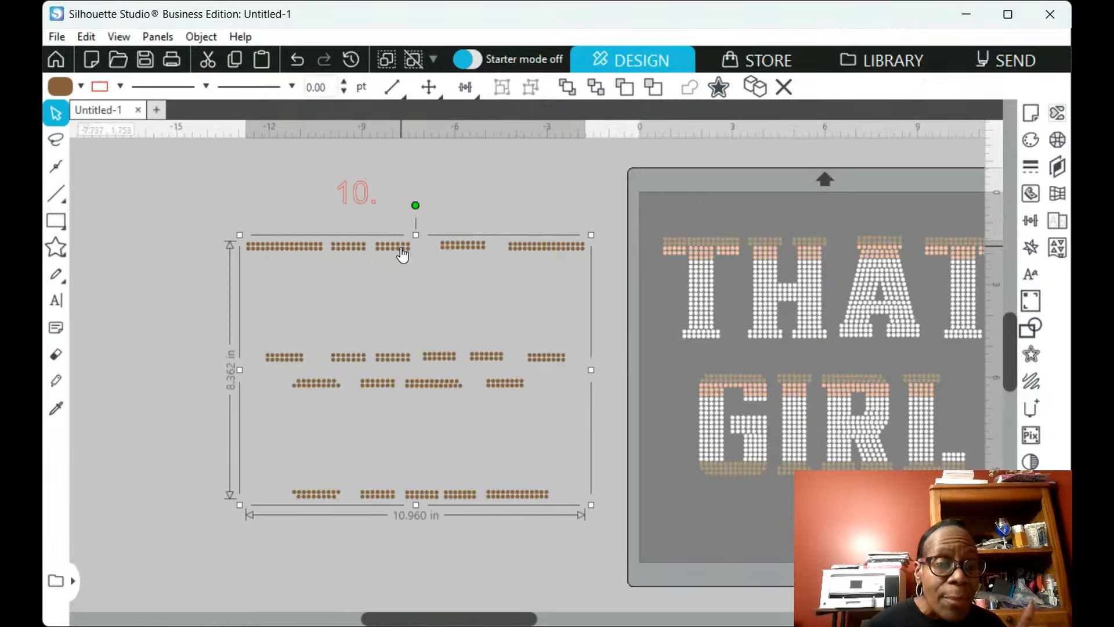
left_click(348, 198)
double_click(347, 196)
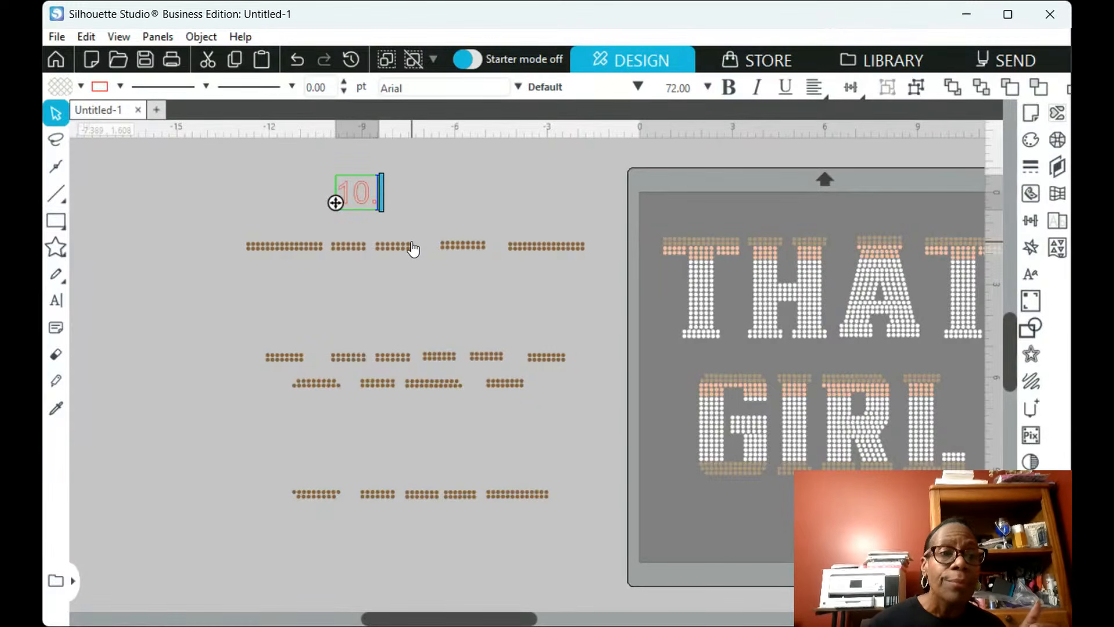
type("960")
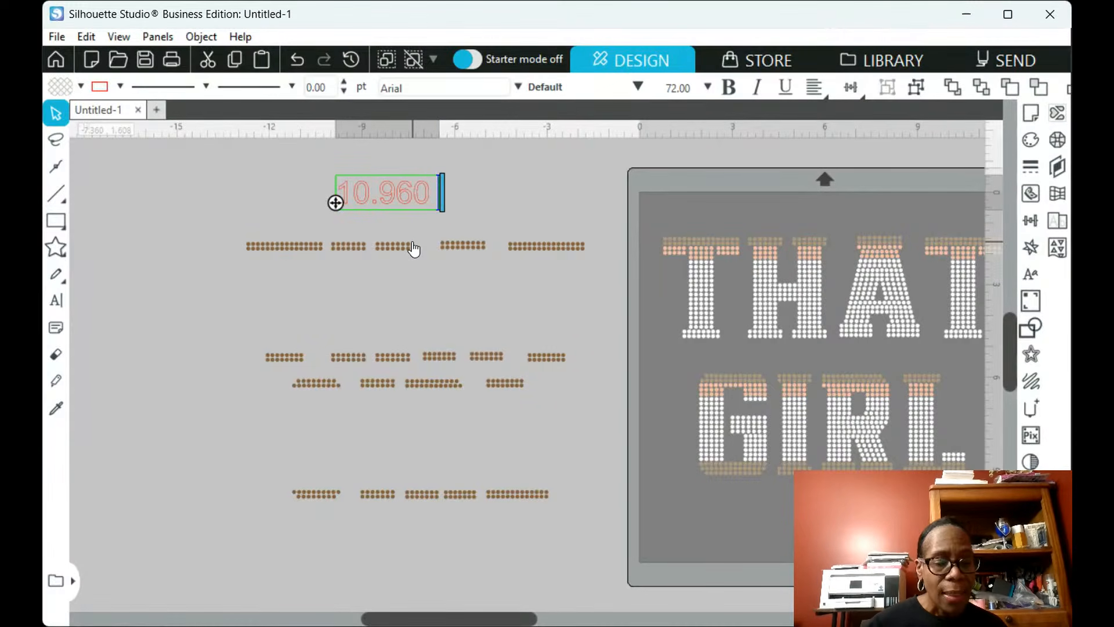
Extend the text label to read 10.960 x 8.362 and centre it above the brown compound path
type(" x 8")
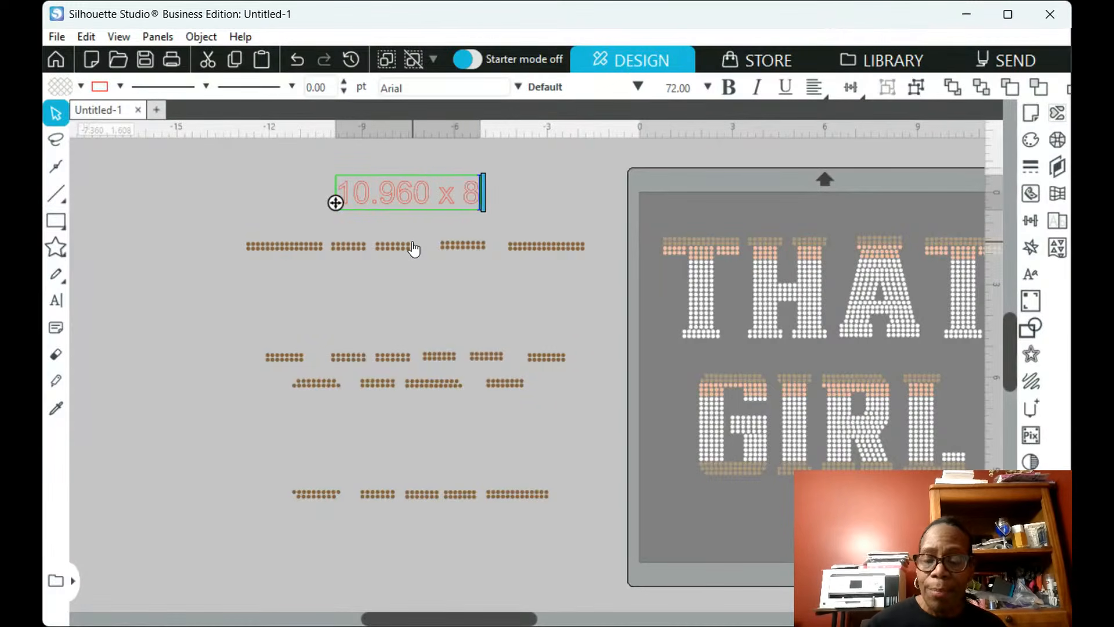
left_click(380, 250)
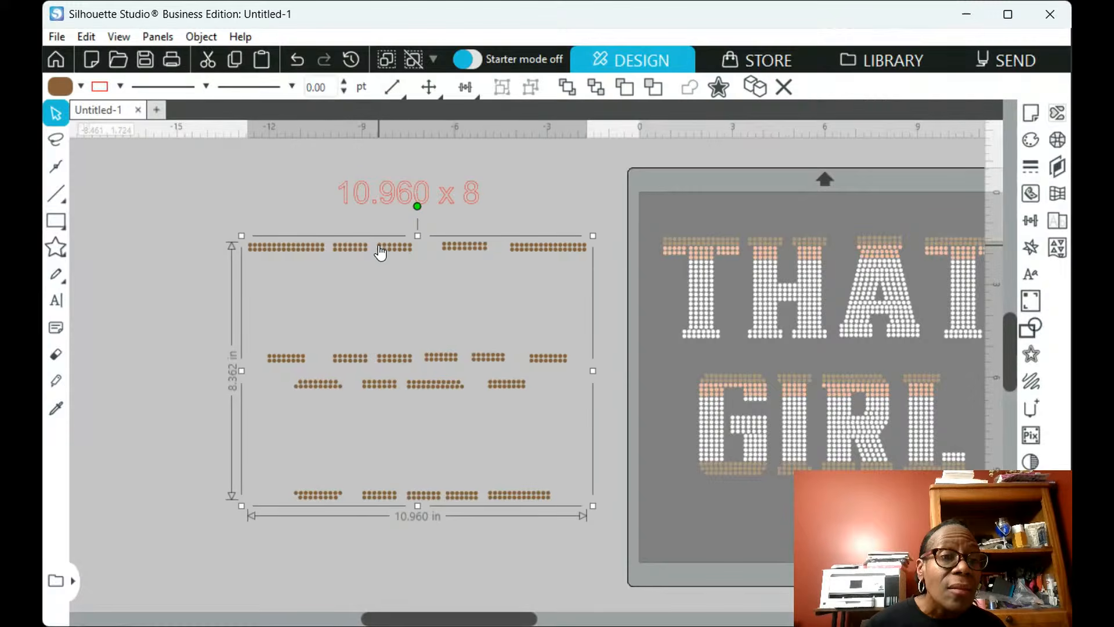
double_click(471, 194)
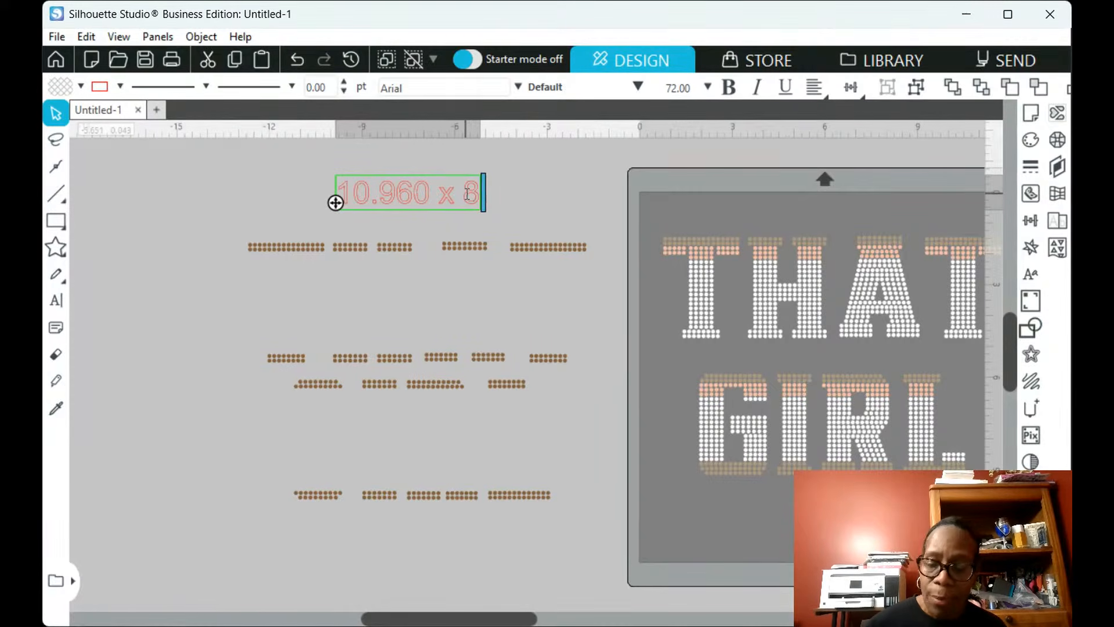
type(".362")
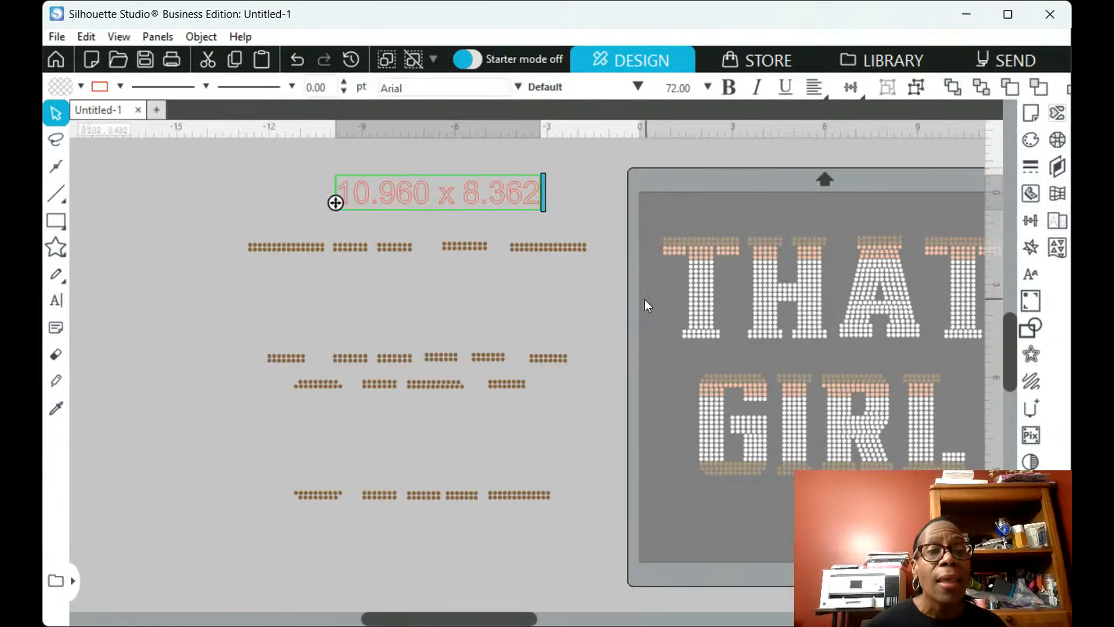
left_click(437, 266)
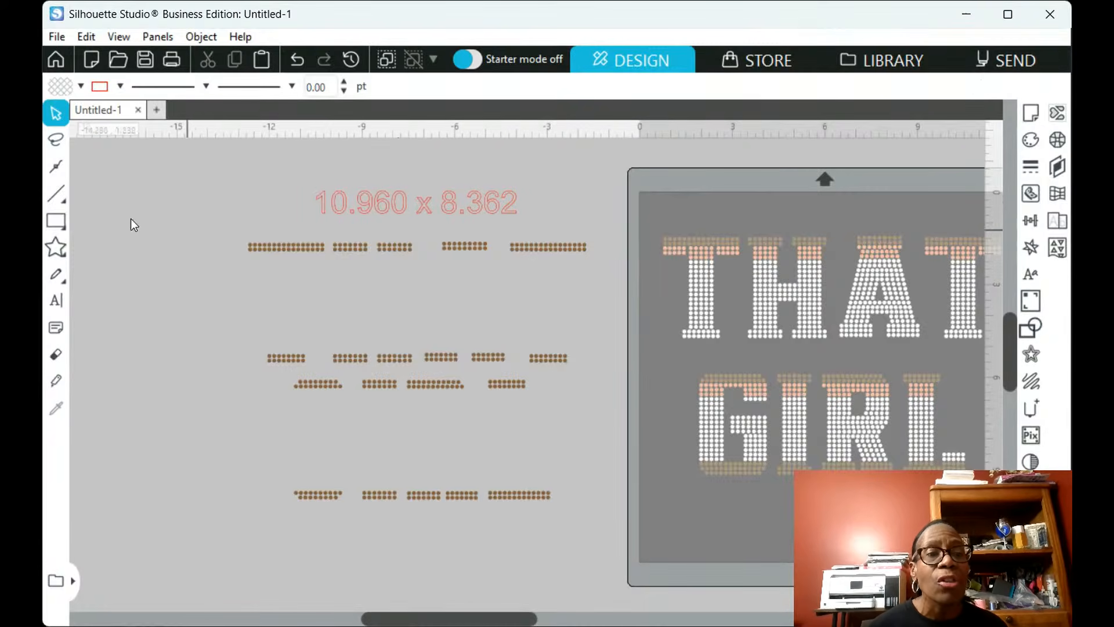
Group the size label with the brown compound path and move the group farther left from the page
left_click_drag(225, 181, 574, 511)
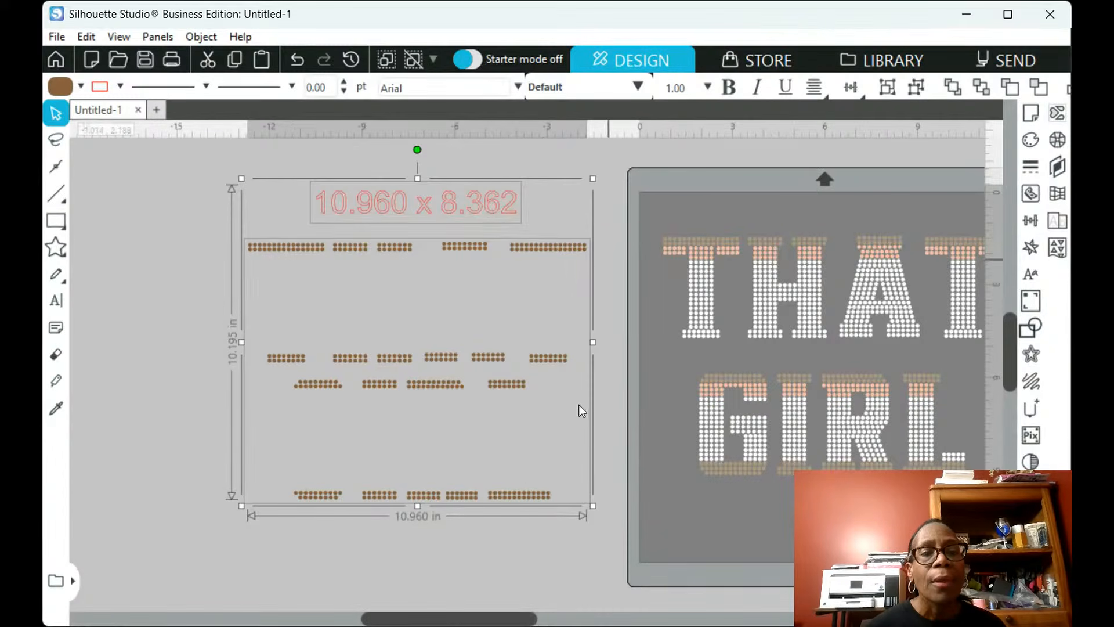
key("ctrl+g")
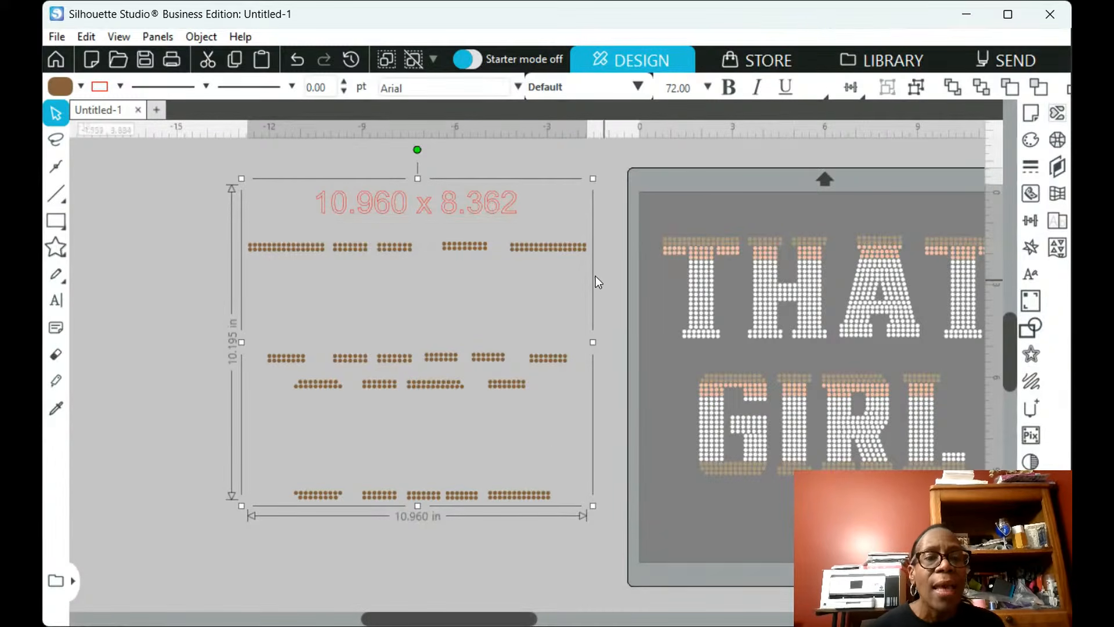
left_click_drag(561, 241, 387, 245)
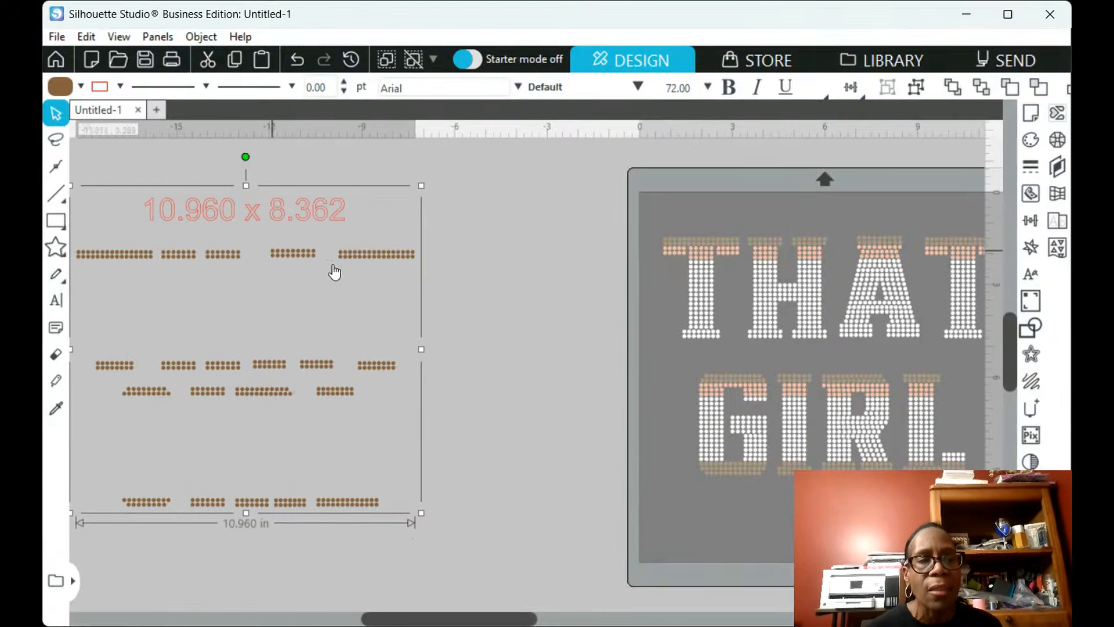
left_click_drag(374, 260, 366, 256)
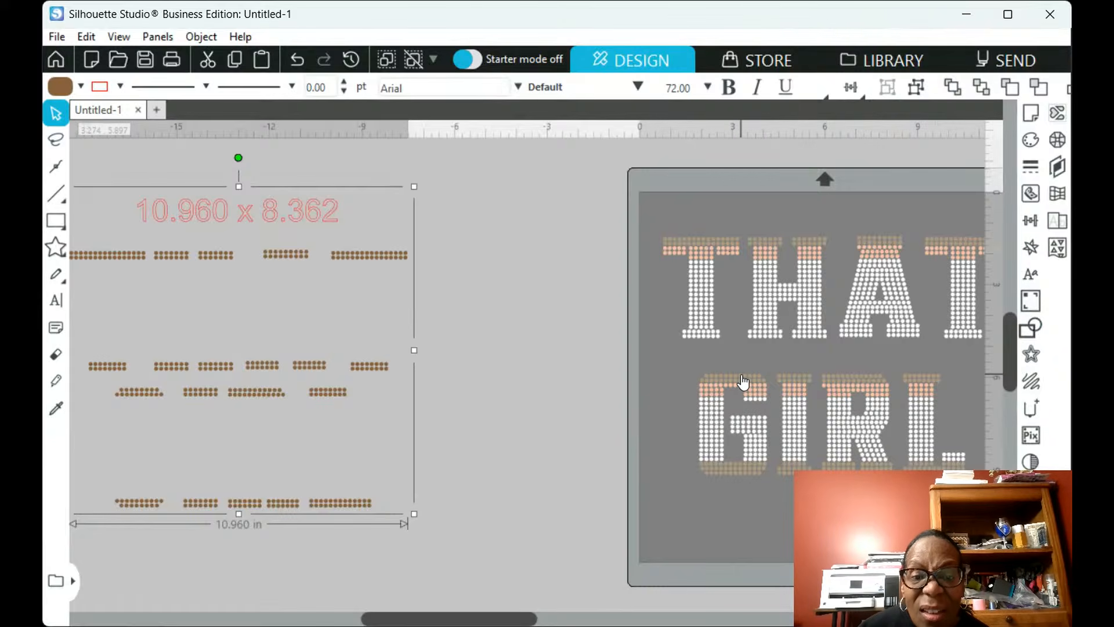
Try moving the tan and peach compound paths off the page to the left, and shift the white one slightly down
left_click(719, 244)
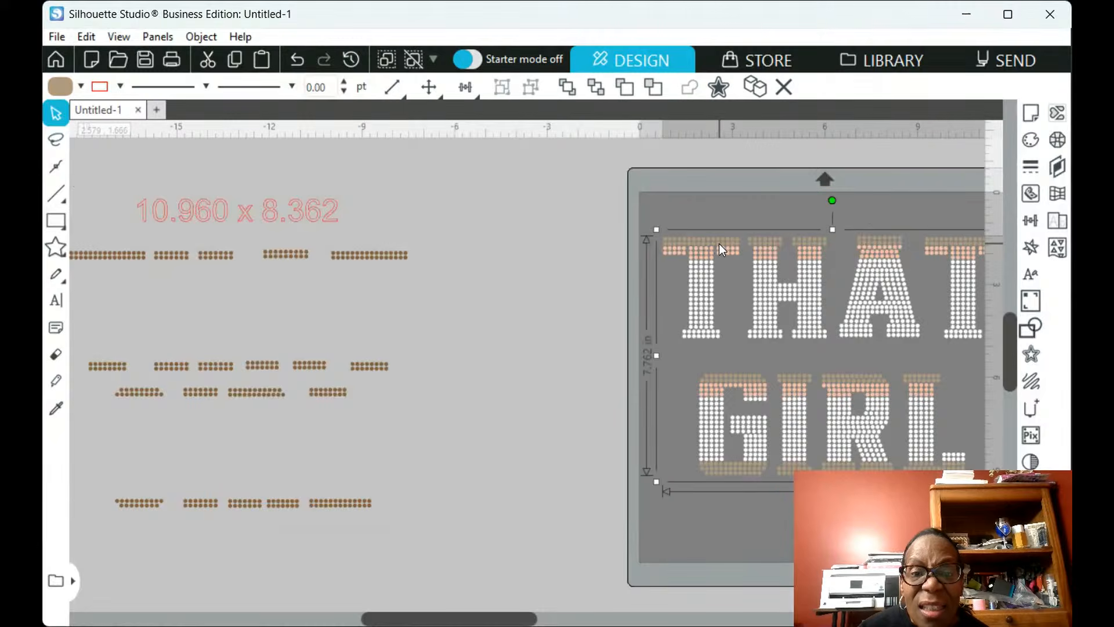
left_click_drag(719, 244, 498, 268)
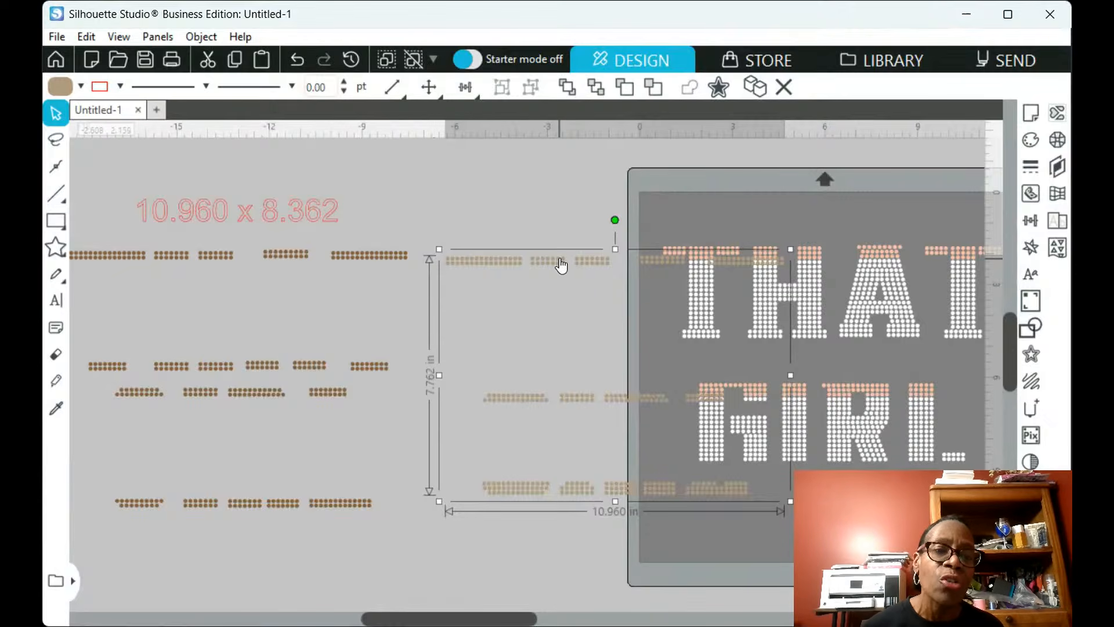
left_click_drag(559, 262, 347, 350)
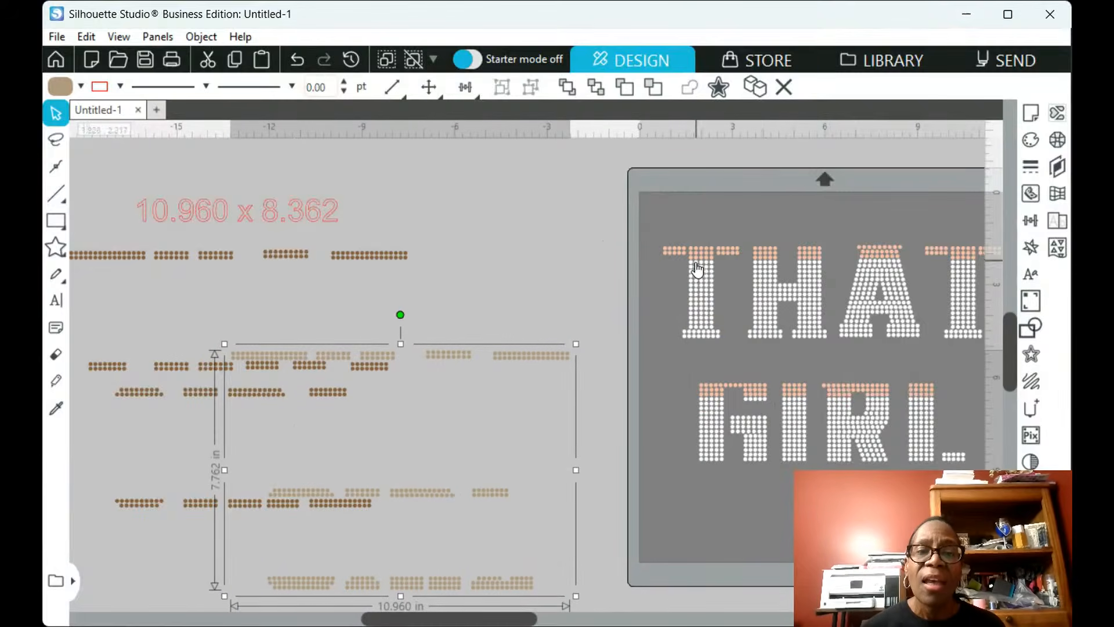
left_click_drag(716, 253, 354, 186)
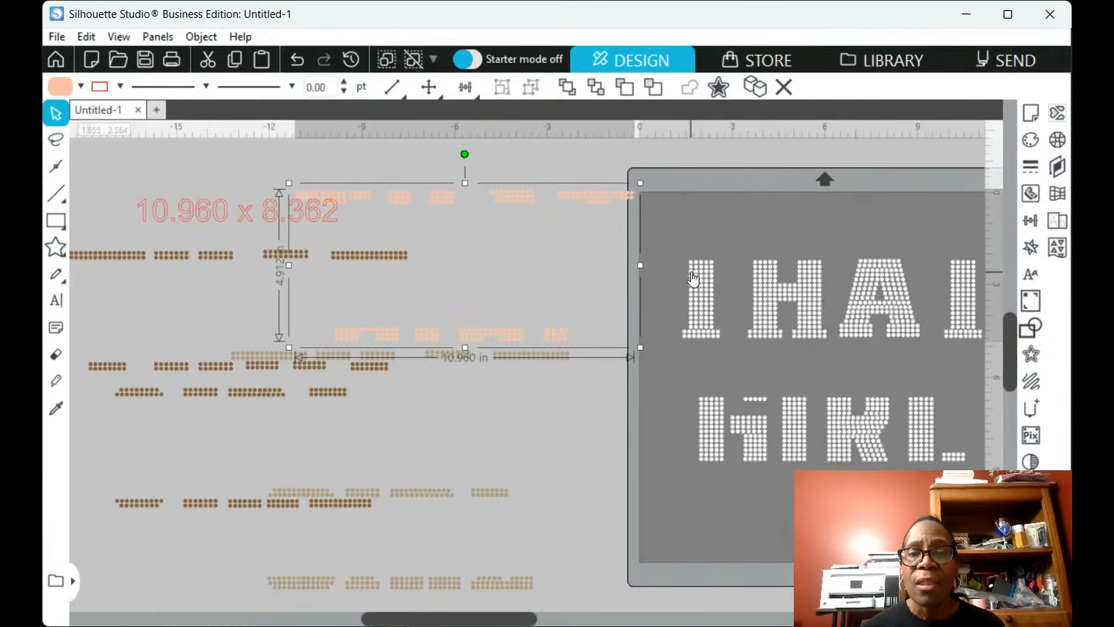
left_click(717, 292)
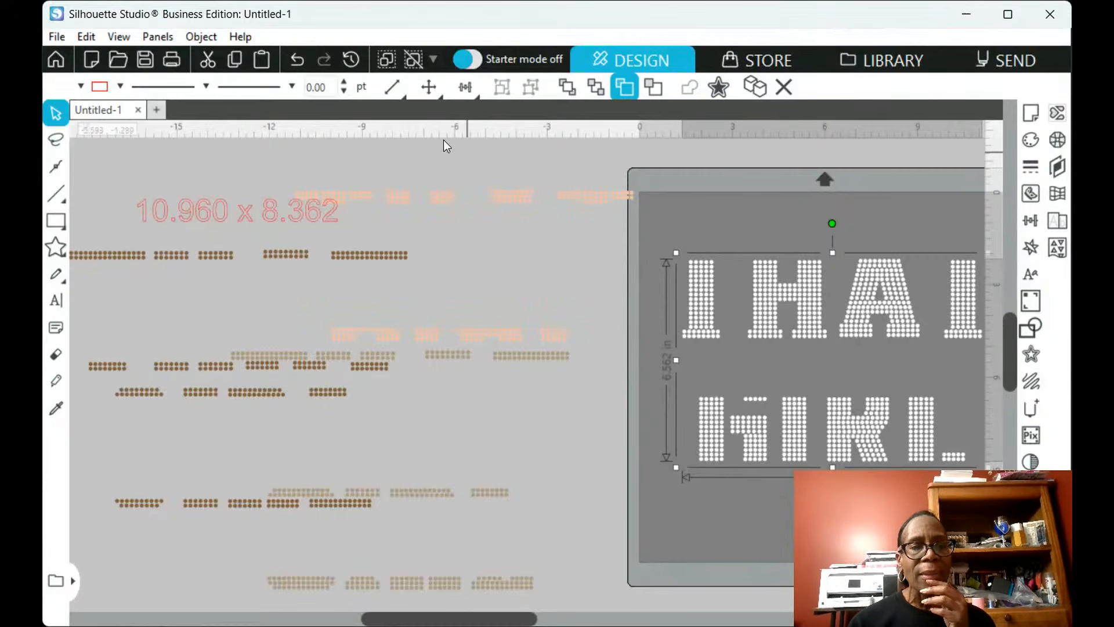
left_click_drag(812, 322, 816, 328)
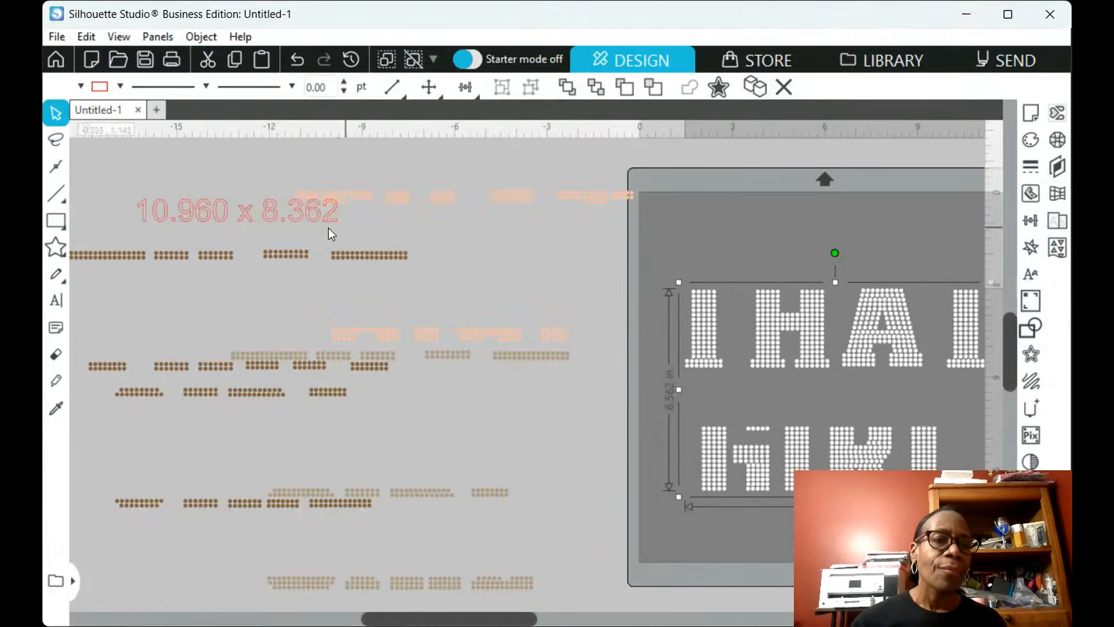
Undo the moves of the white, peach and tan compound paths and the moving and grouping of the labelled brown path
left_click(294, 61)
left_click(293, 61)
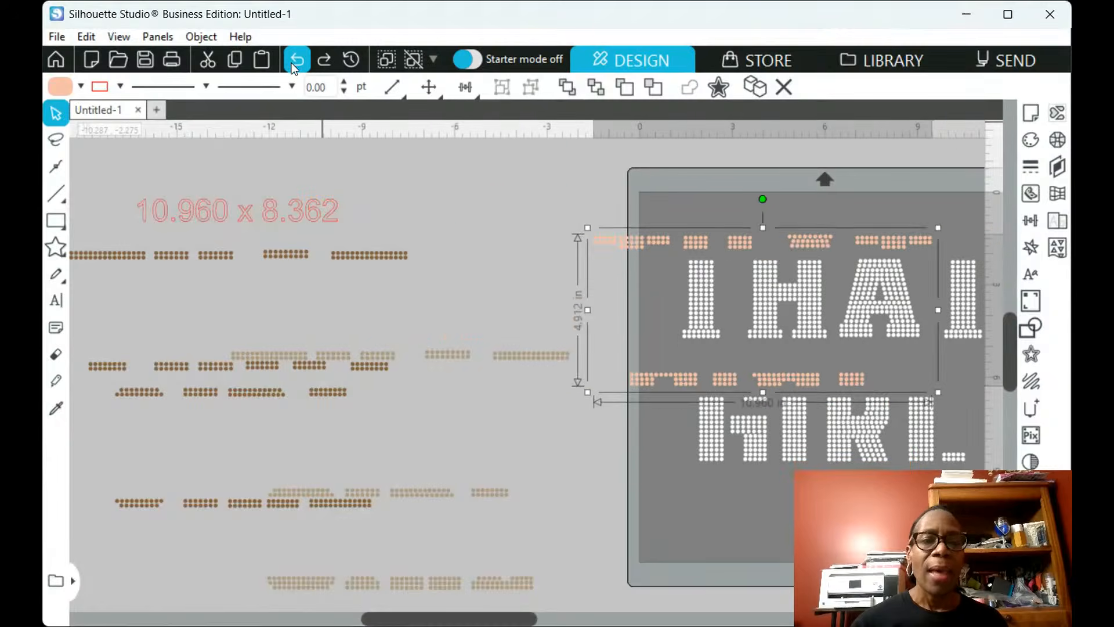
left_click(292, 64)
left_click(289, 68)
left_click(289, 68)
left_click(288, 72)
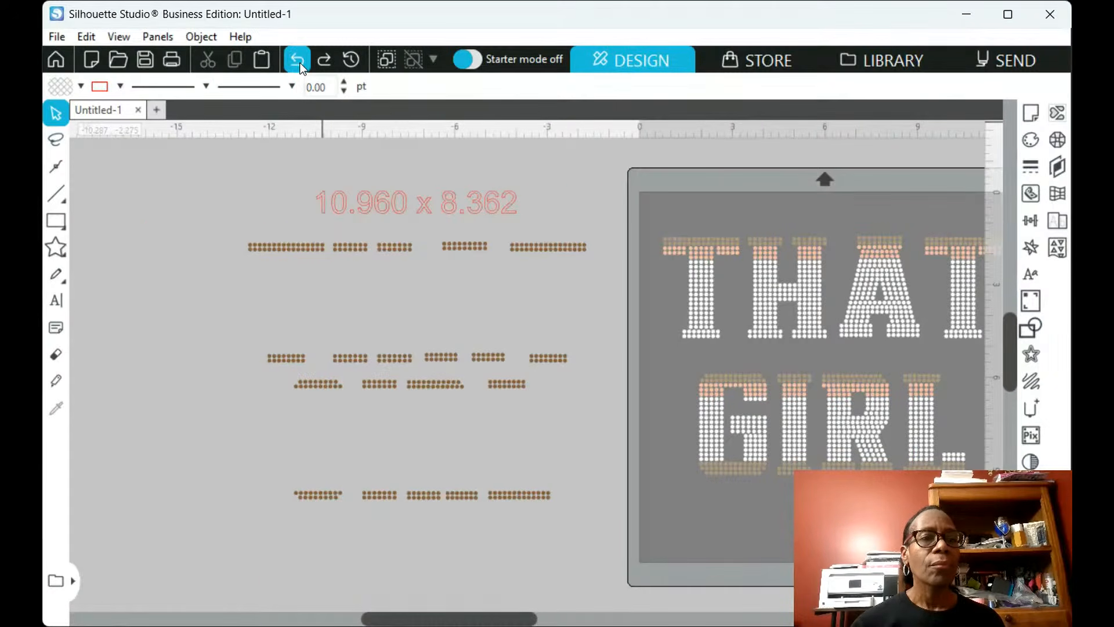
Undo the placement and entry of the size label until it is removed from above the brown compound path
left_click(295, 62)
left_click(294, 64)
left_click(296, 65)
left_click(296, 65)
left_click(295, 65)
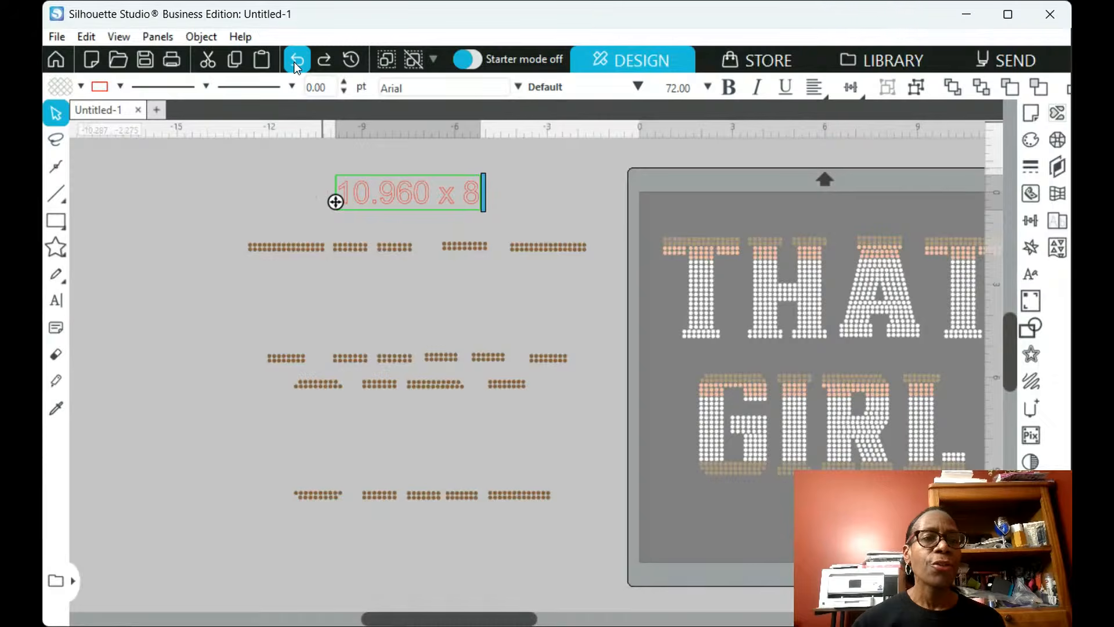
left_click(296, 65)
left_click(296, 65)
left_click(296, 65)
left_click(296, 65)
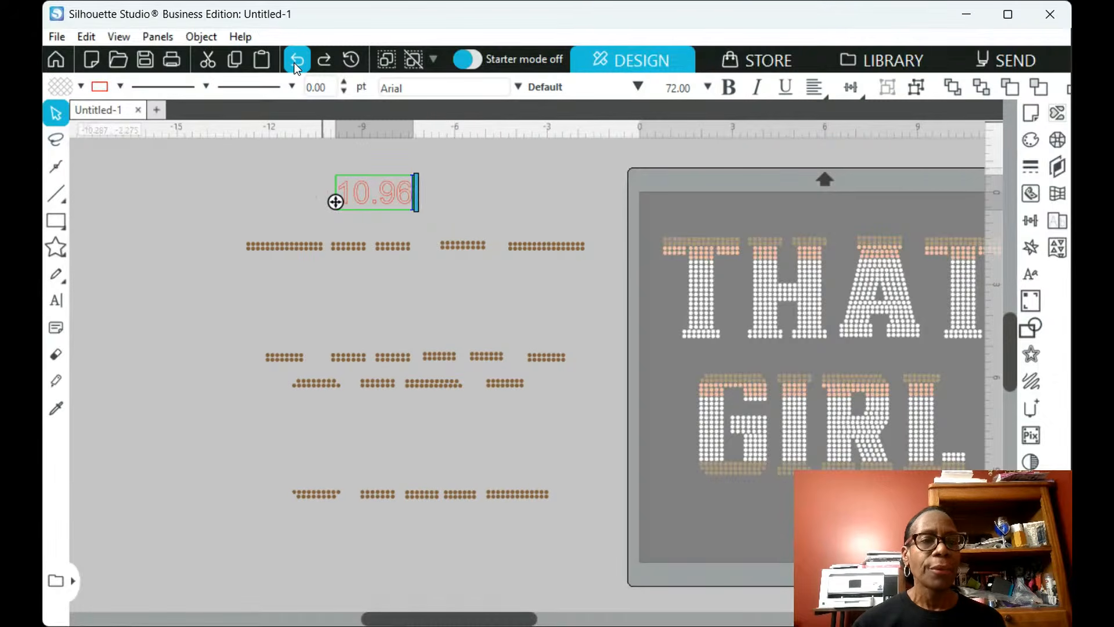
left_click(296, 65)
left_click(296, 65)
left_click(295, 65)
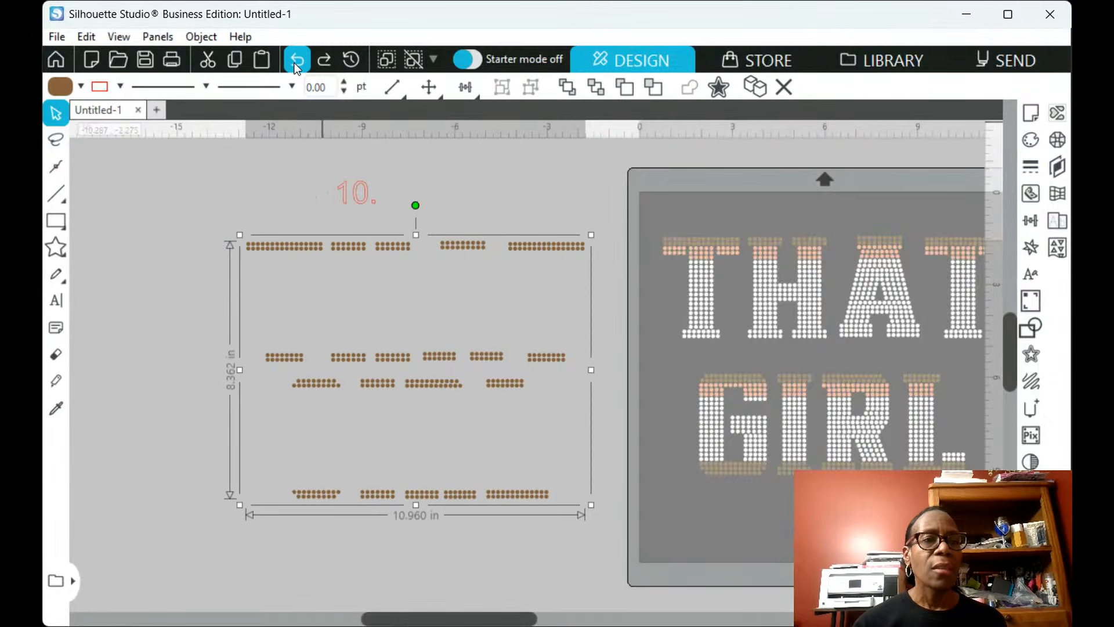
left_click(297, 64)
left_click(301, 62)
left_click(301, 62)
left_click(301, 61)
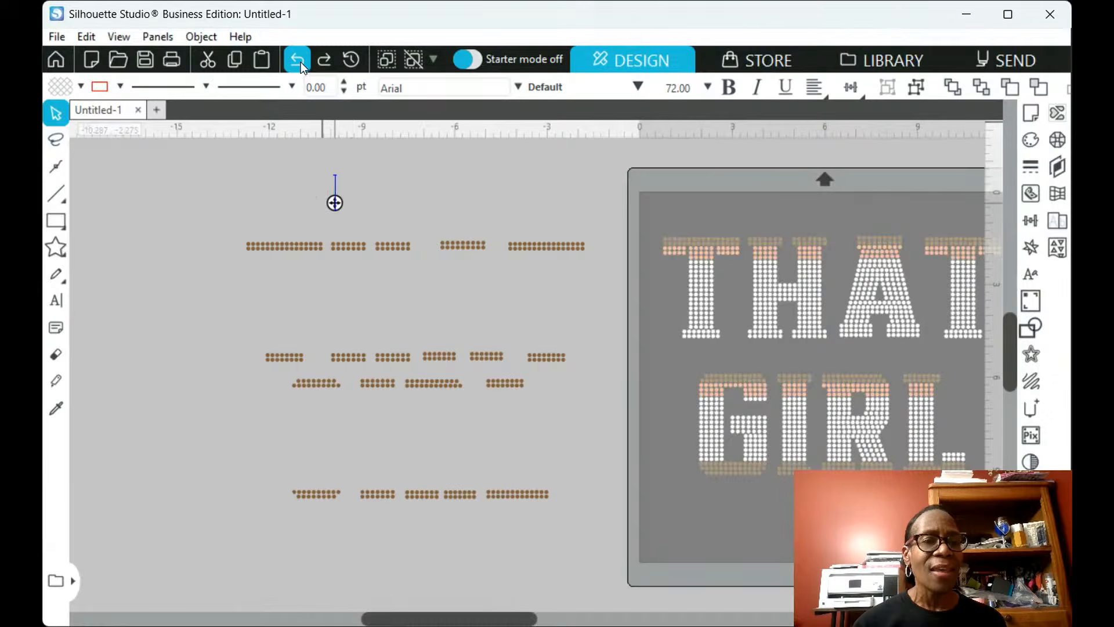
left_click(296, 63)
left_click(295, 64)
left_click(295, 64)
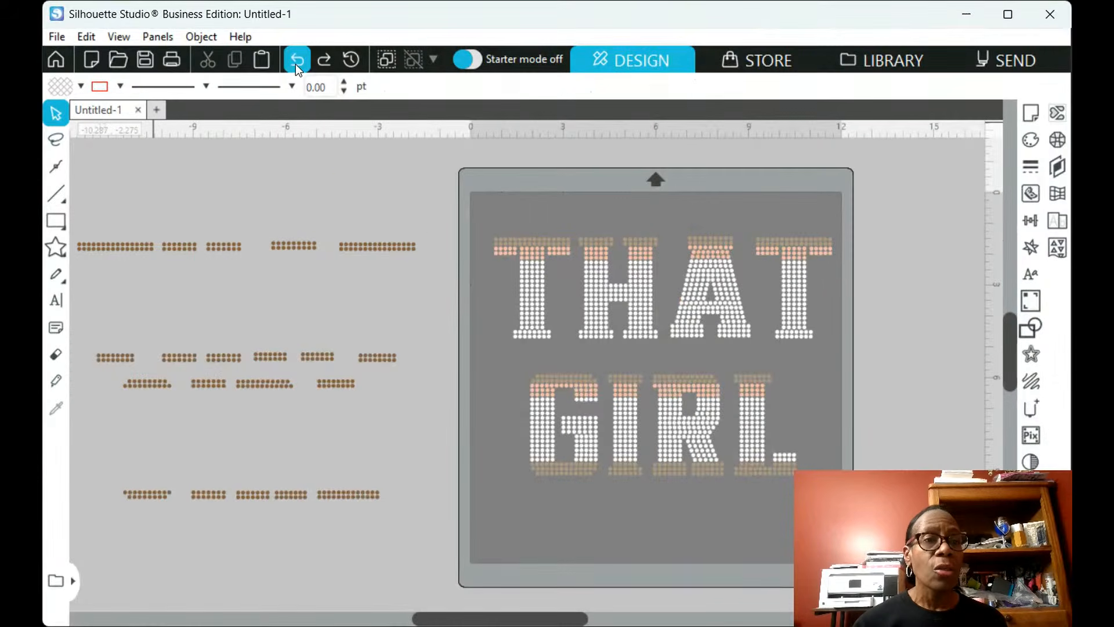
Undo the trial moves of the brown rhinestone rows lying beside the page
left_click(295, 64)
left_click(298, 64)
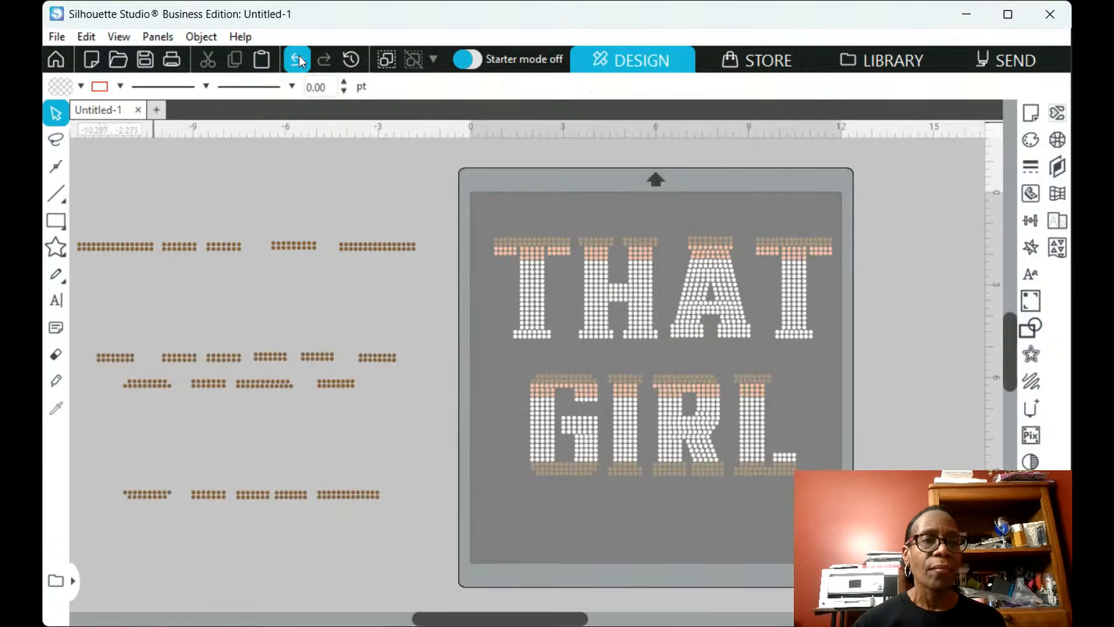
left_click(298, 65)
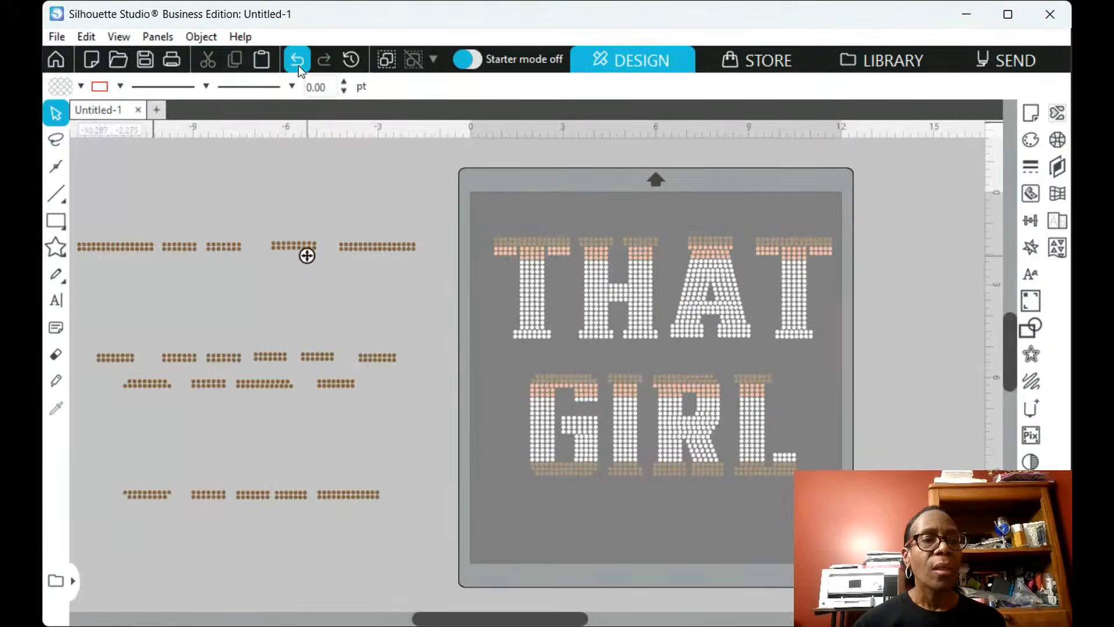
left_click(298, 65)
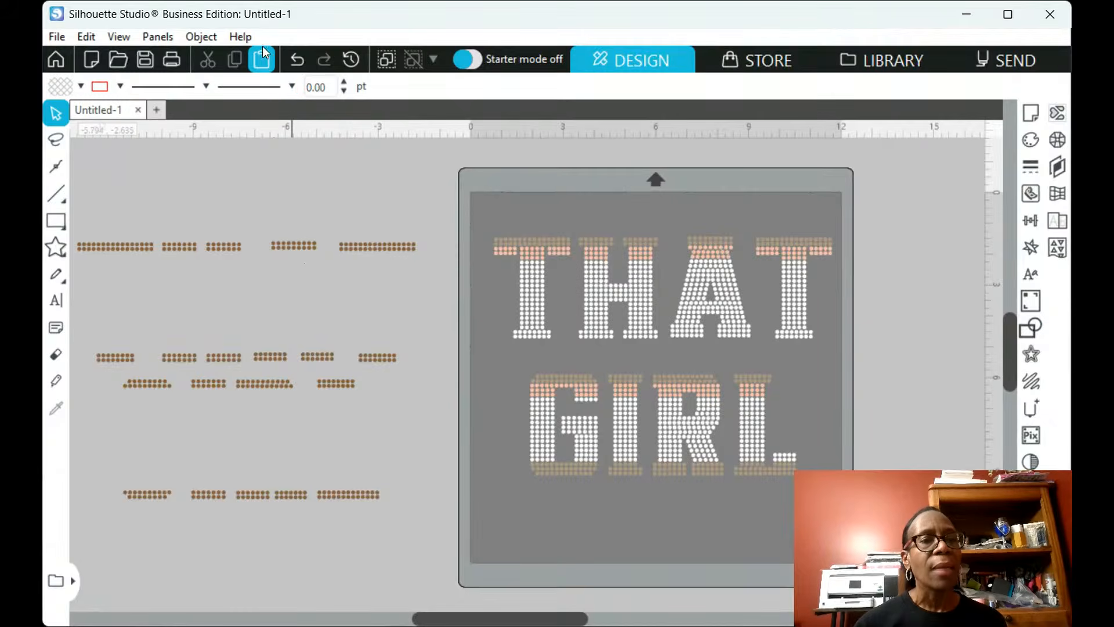
left_click(298, 62)
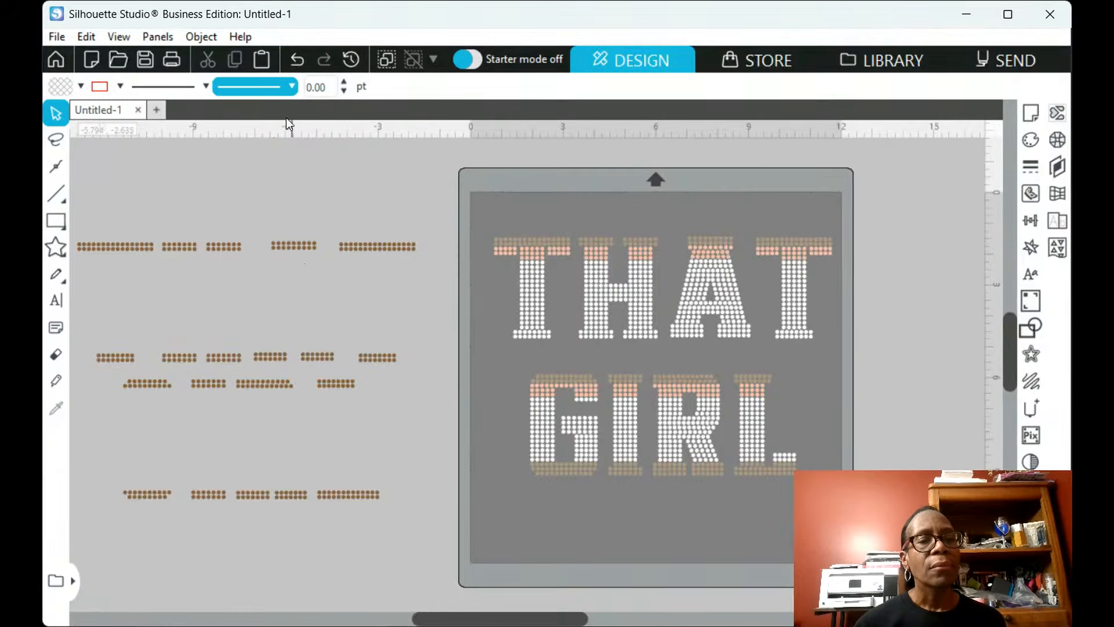
left_click_drag(380, 247, 418, 239)
left_click(302, 58)
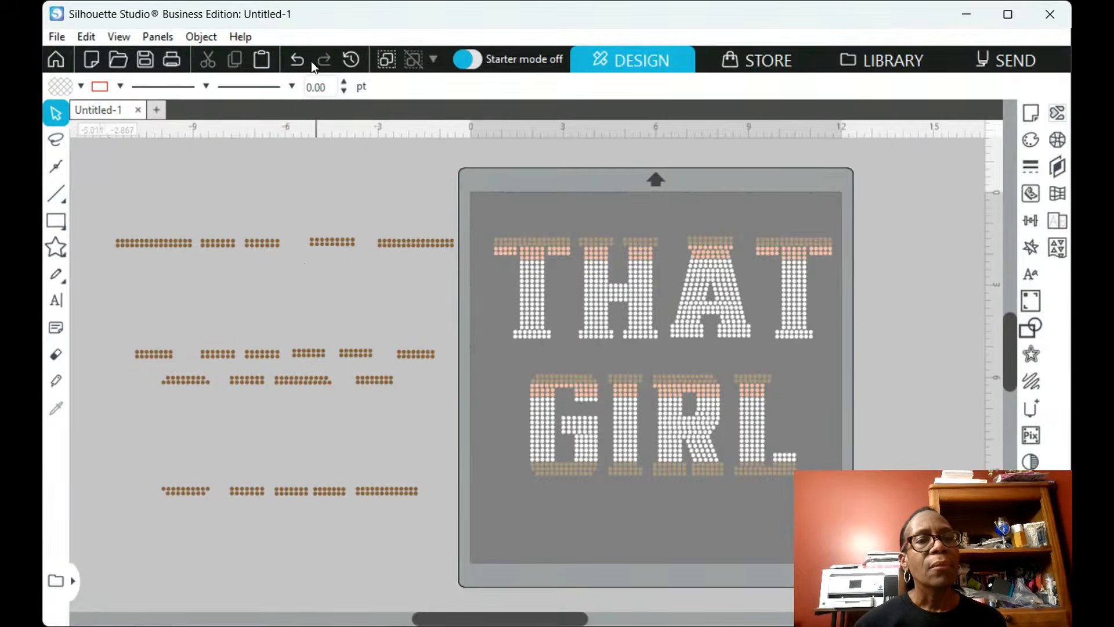
left_click(301, 58)
left_click(302, 58)
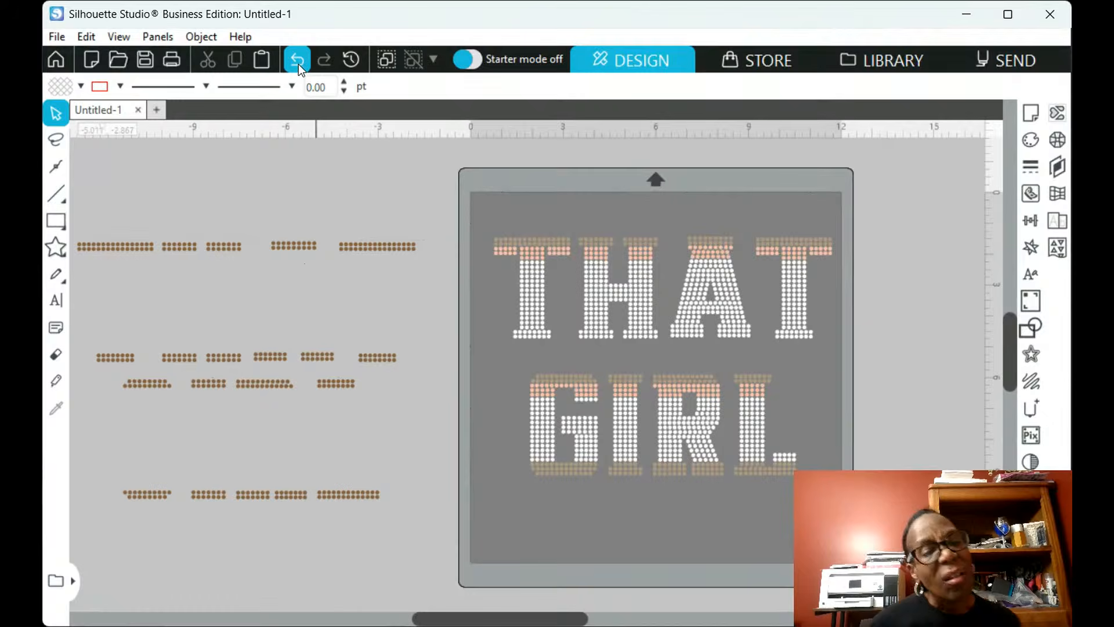
left_click(290, 59)
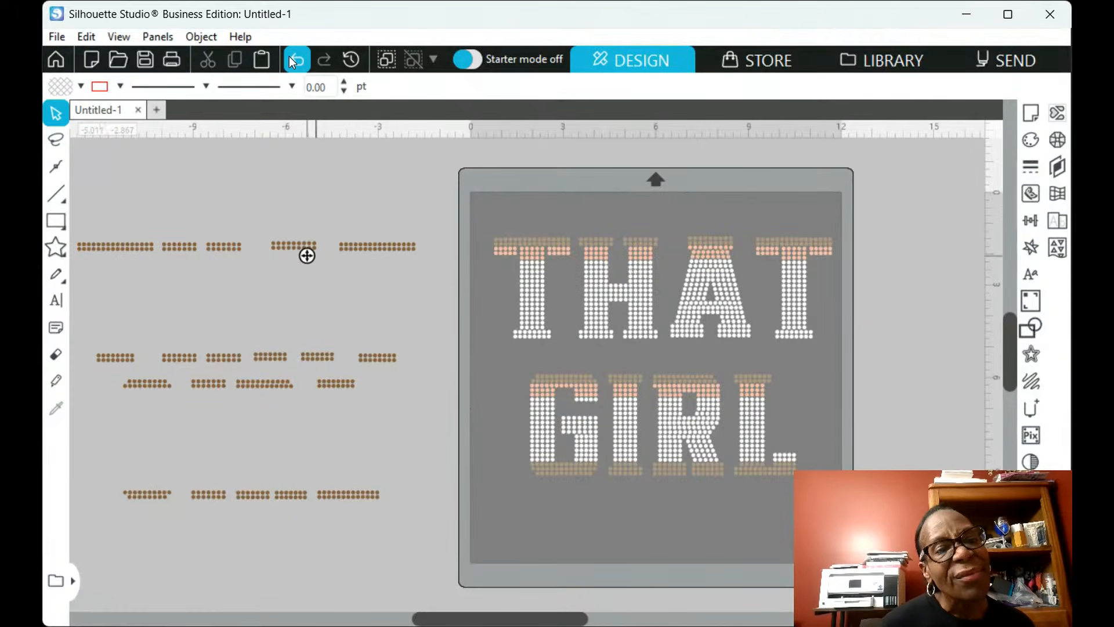
left_click(288, 57)
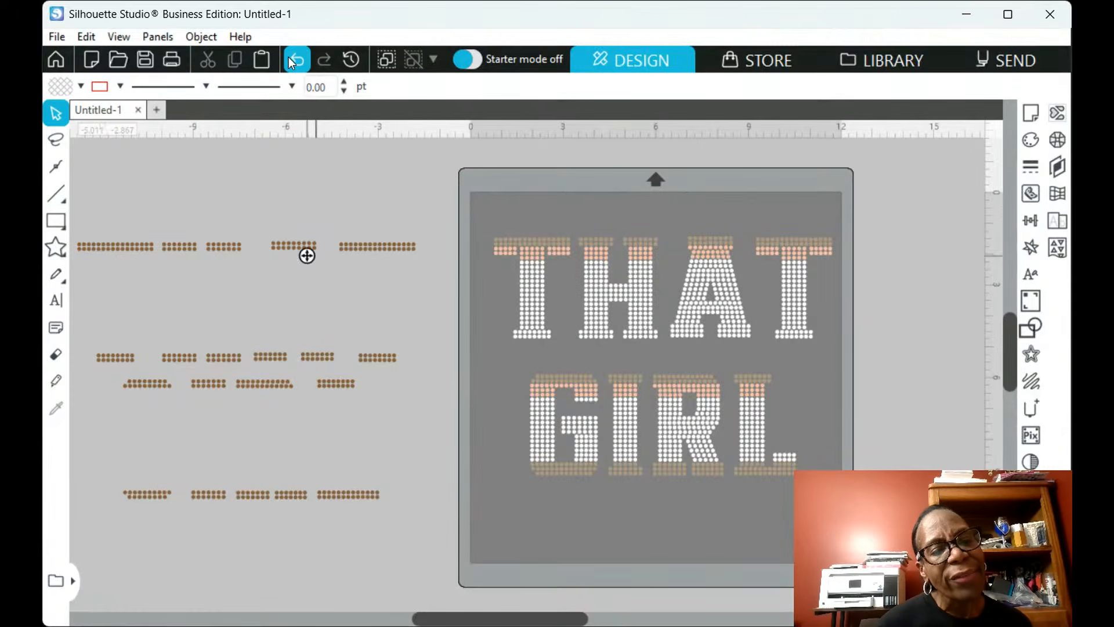
left_click(301, 67)
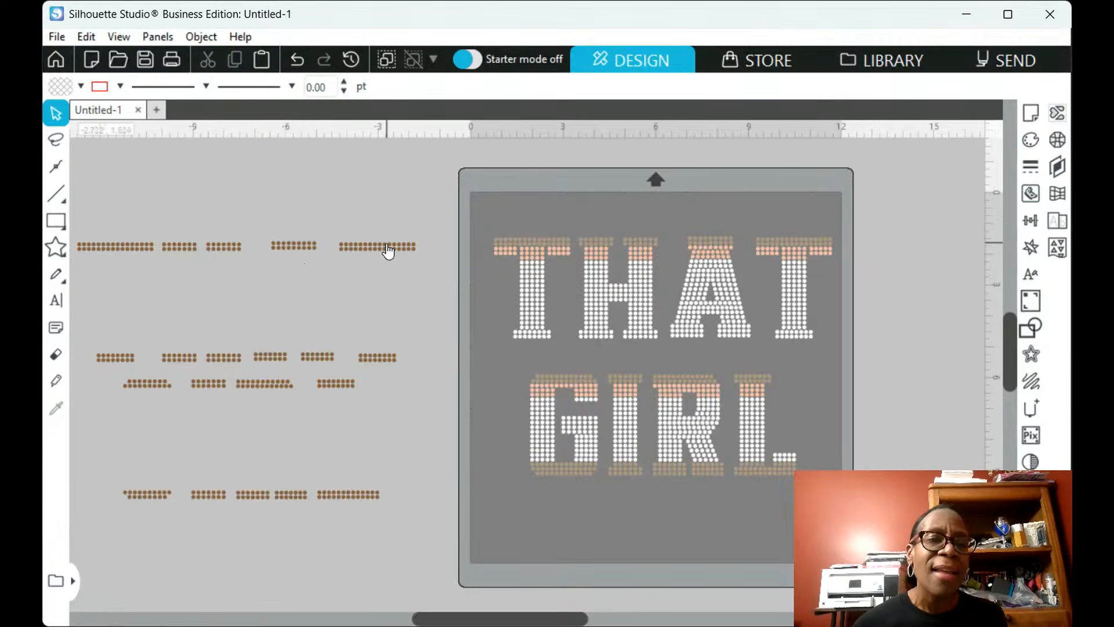
Move the brown rhinestone rows onto the upper and lower edges of the THAT GIRL letters and check the design's overall size
left_click_drag(385, 249, 806, 234)
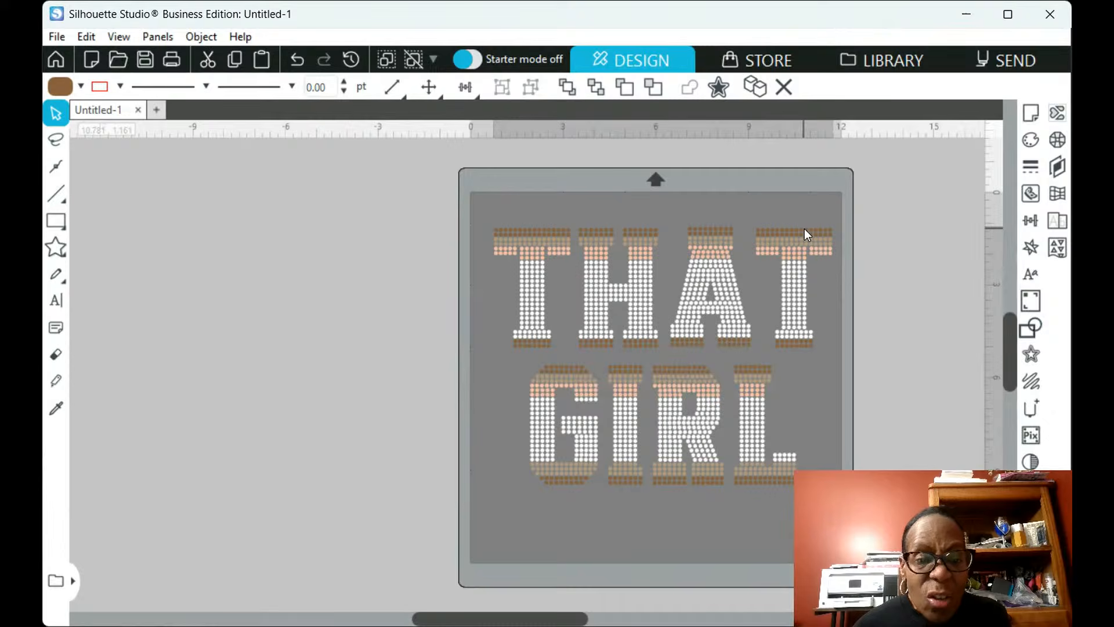
left_click(619, 234)
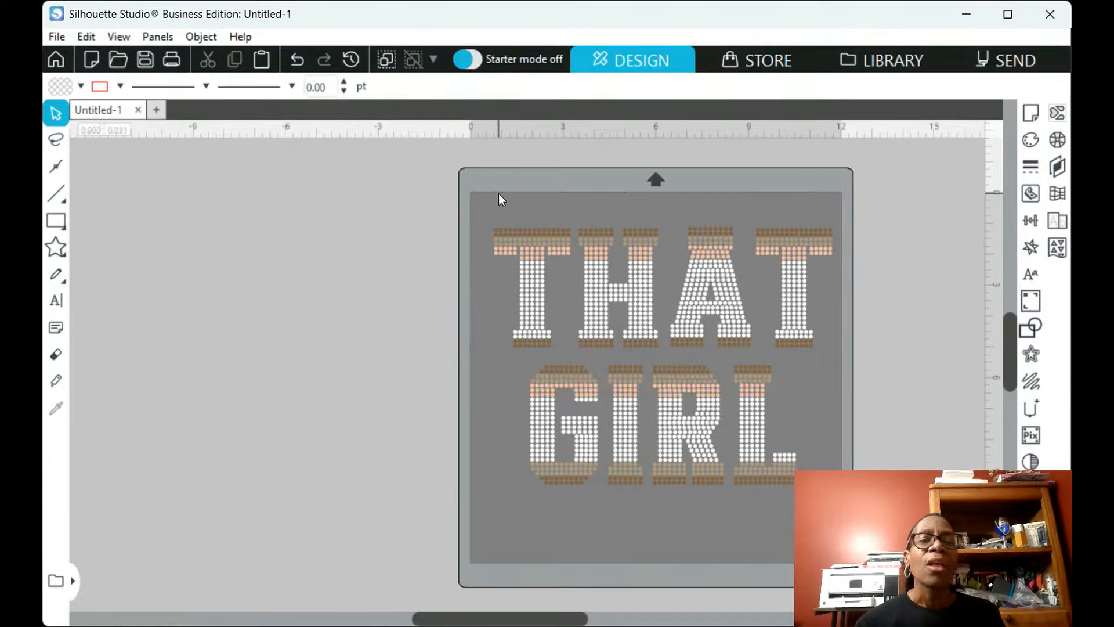
left_click_drag(471, 188, 828, 568)
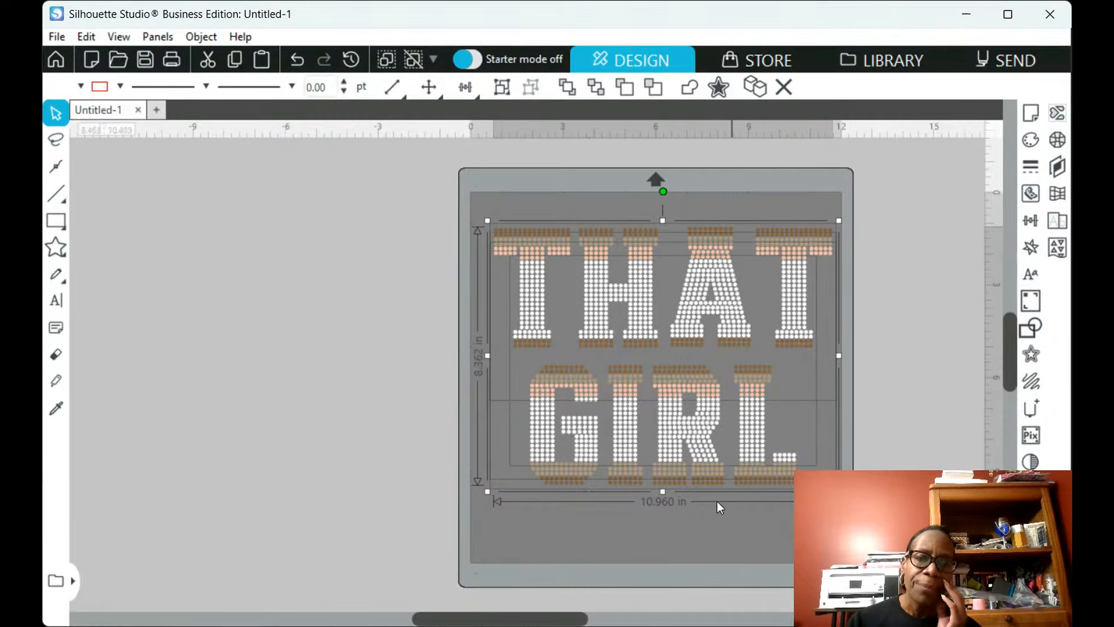
left_click(697, 520)
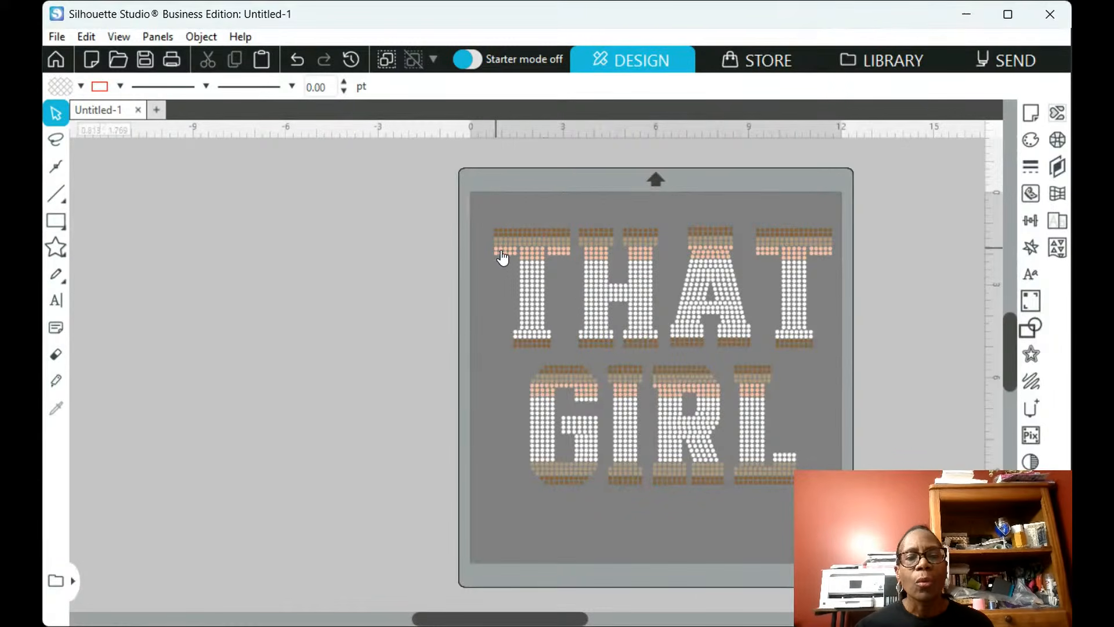
Ungroup the white rhinestones of the THAT GIRL lettering into individual stones
left_click(536, 317)
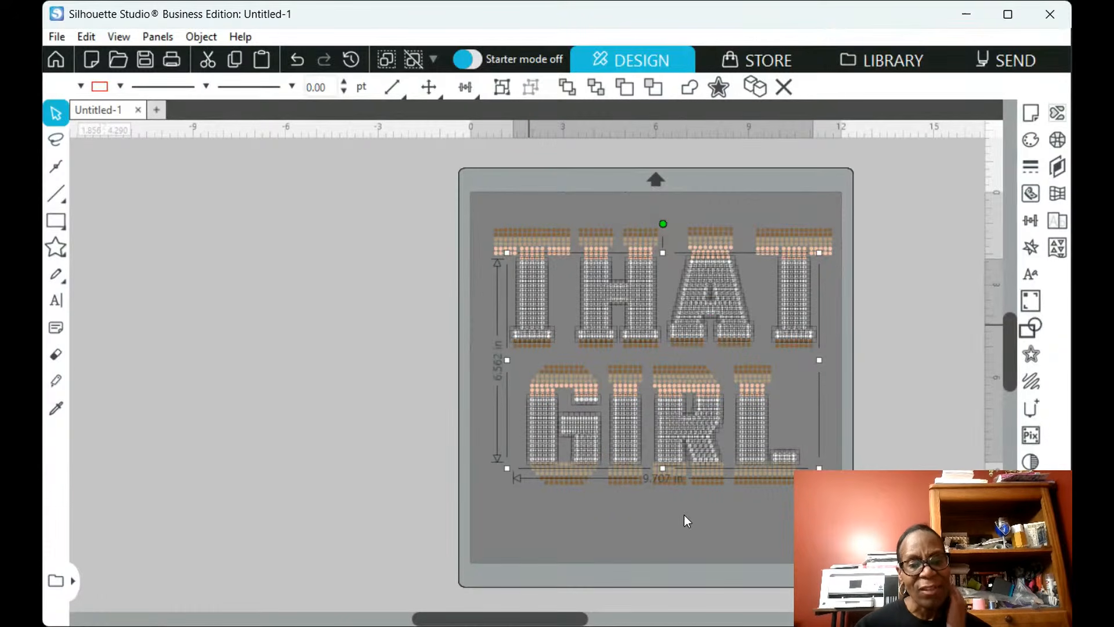
left_click(803, 499)
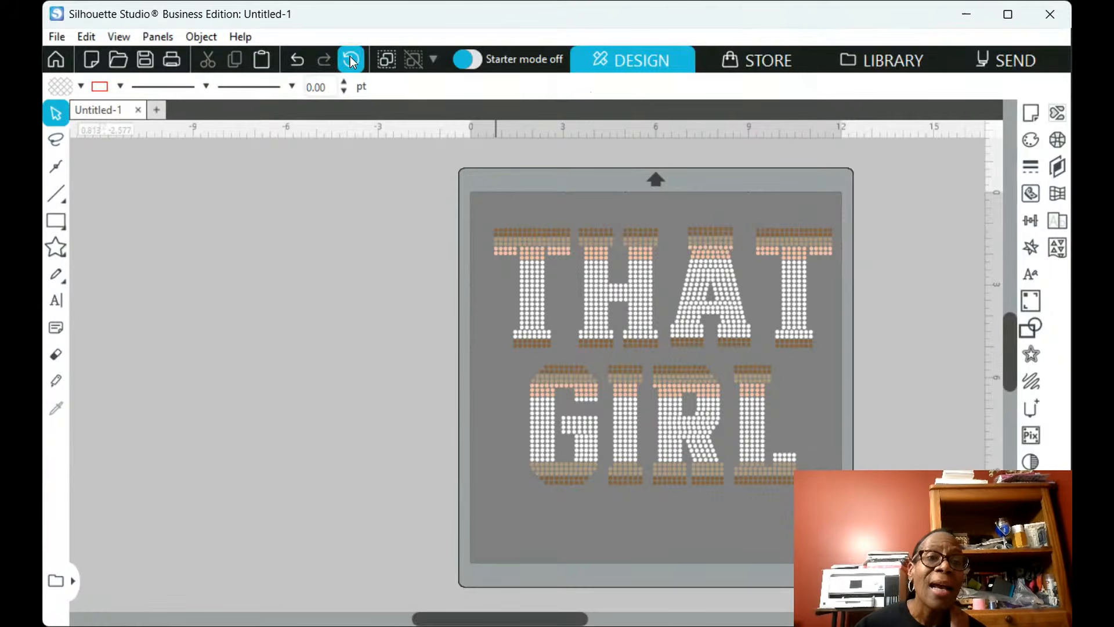
left_click(433, 62)
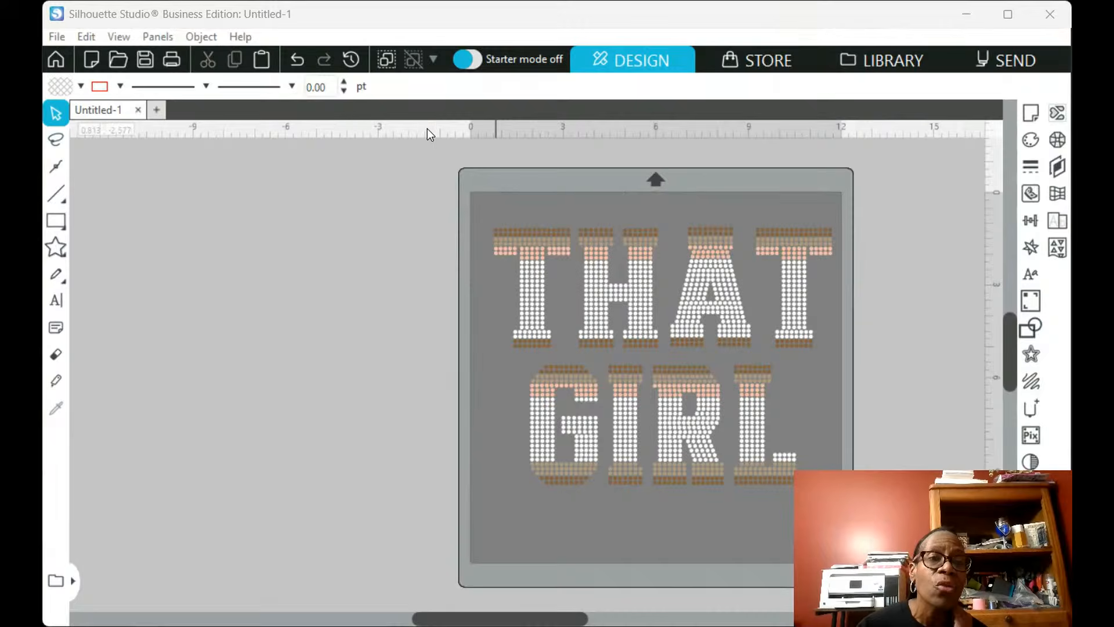
Check up close that single white rhinestones in the A and the last T of THAT can be selected individually
scroll(427, 127, "up", 5)
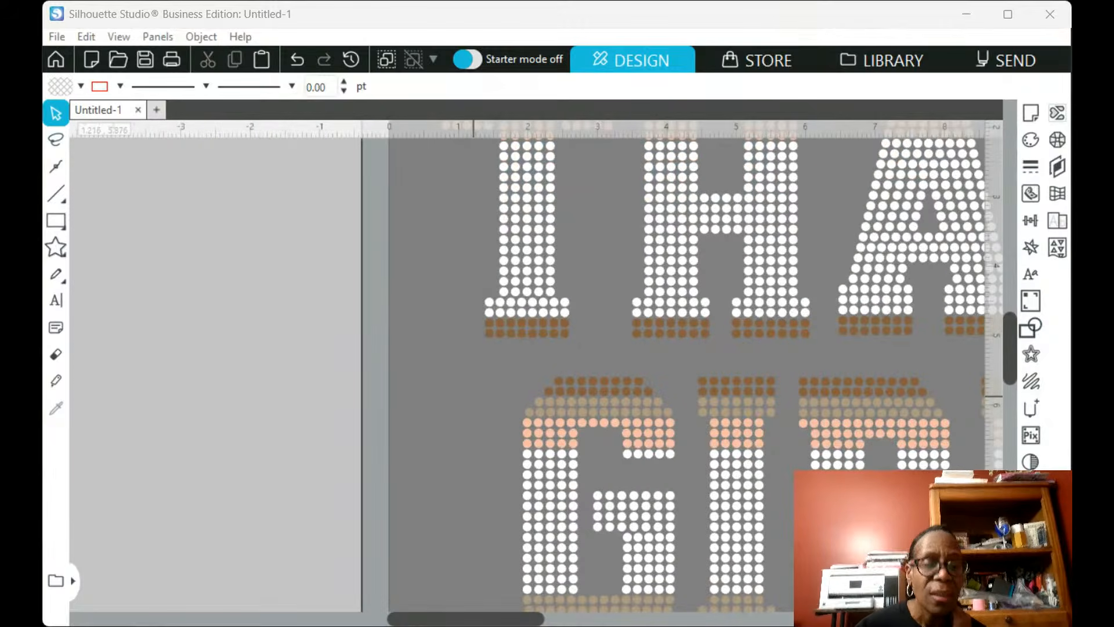
left_click_drag(471, 619, 551, 624)
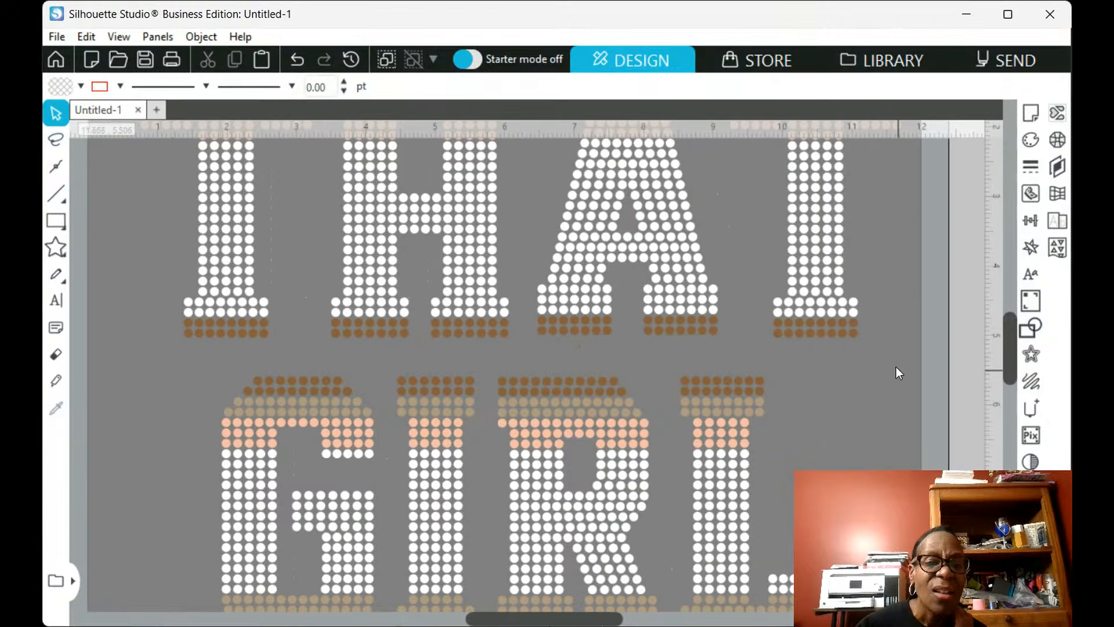
left_click(618, 238)
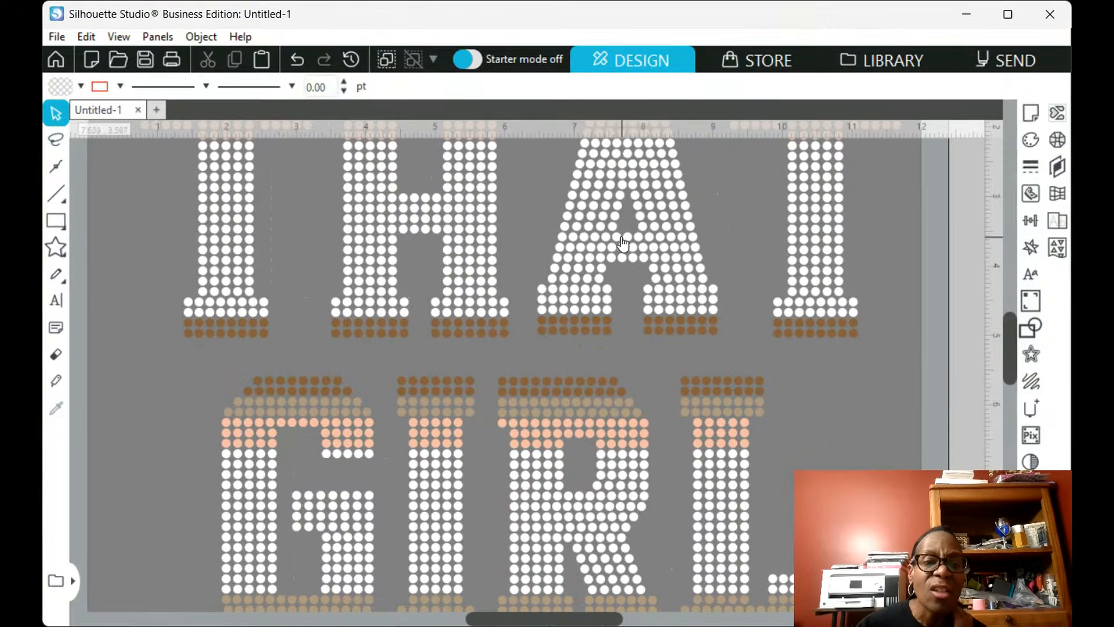
left_click(673, 282)
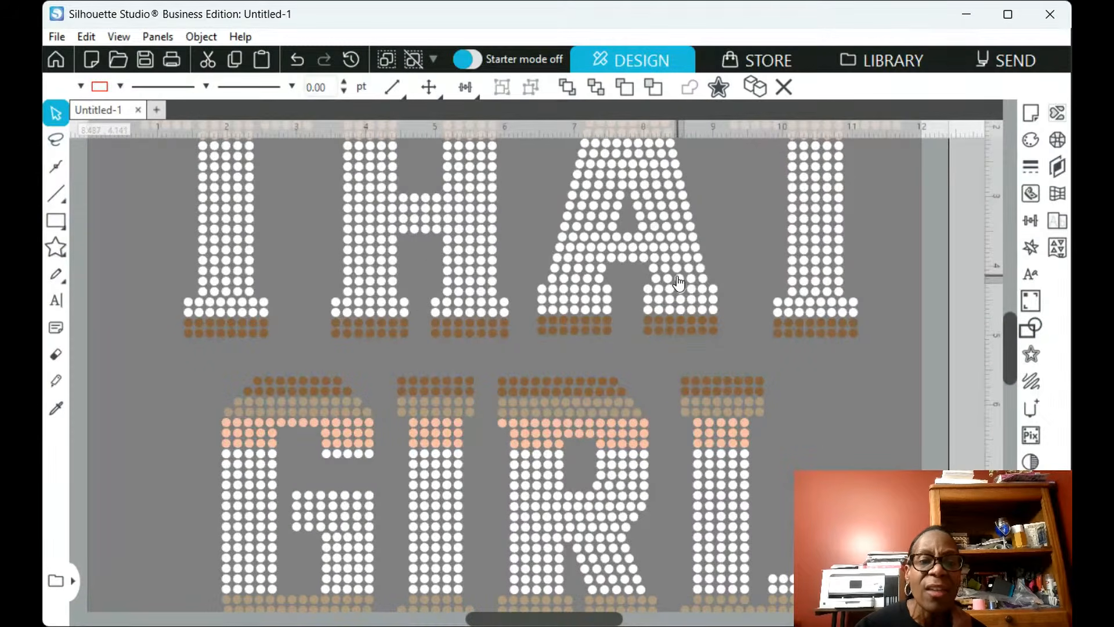
left_click(815, 264)
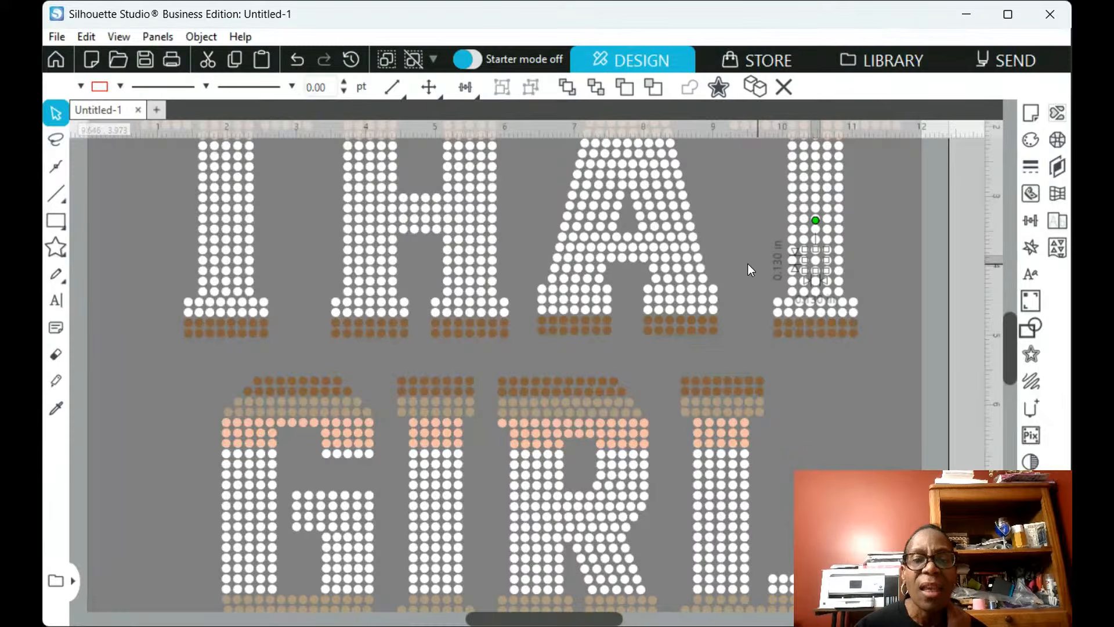
left_click(839, 408)
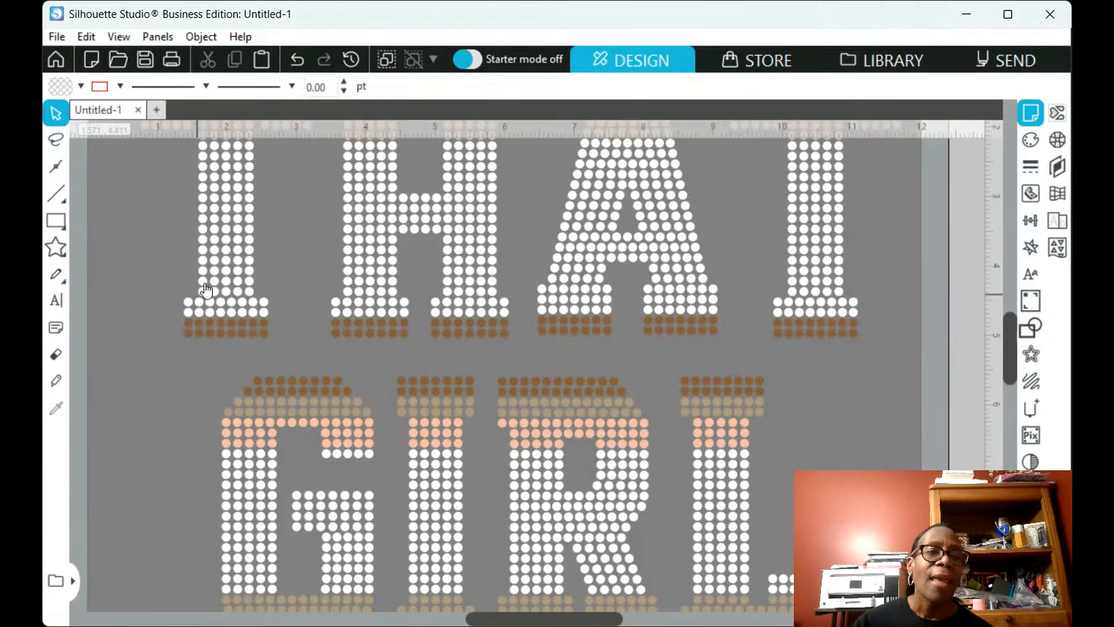
Fill scattered white rhinestones across the lower part of all four letters of THAT with dark brown
left_click(203, 266)
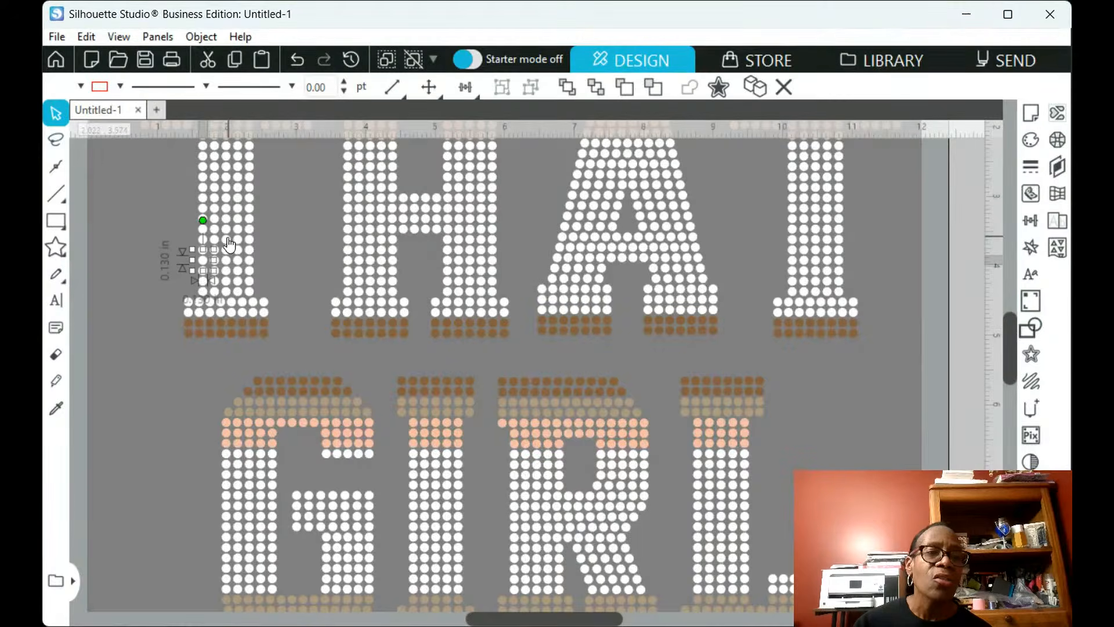
left_click(227, 238, "shift")
left_click(215, 272, "shift")
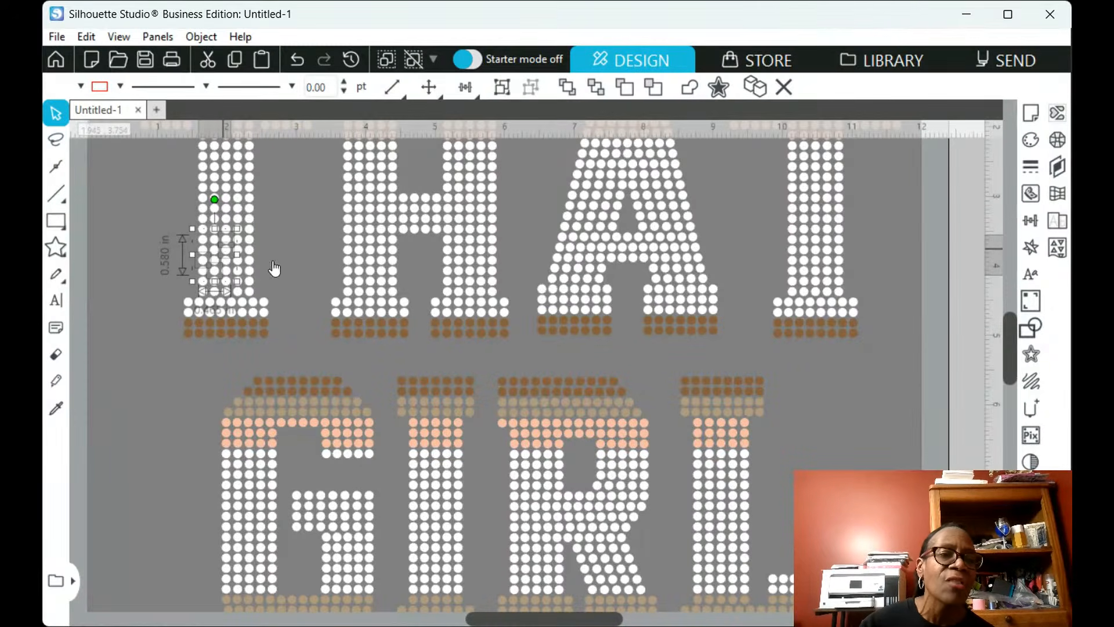
left_click_drag(237, 280, 470, 257)
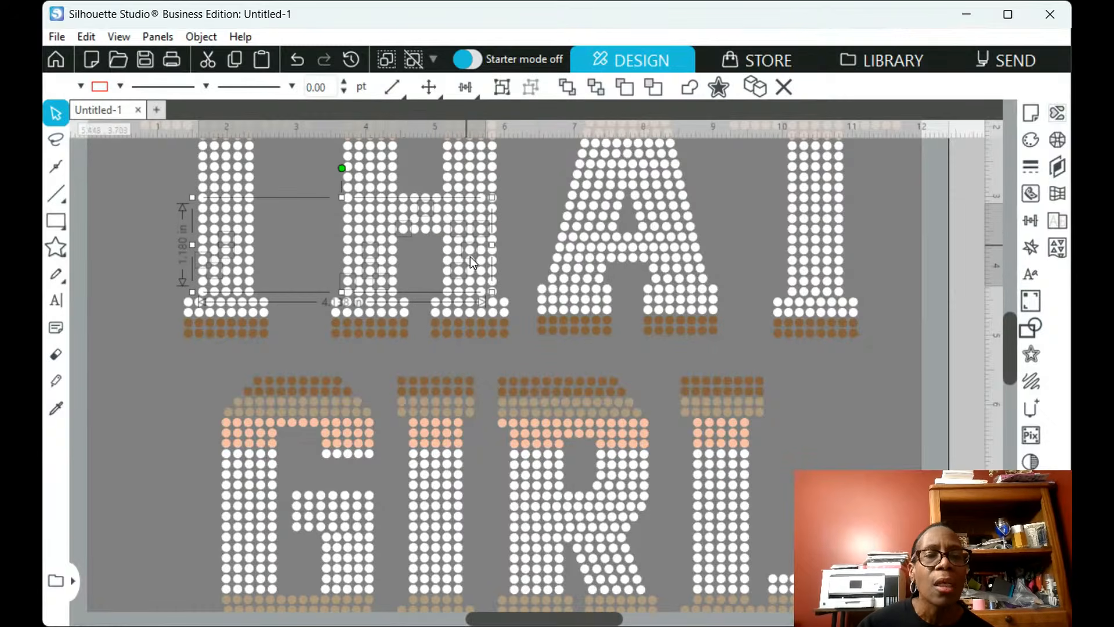
left_click(583, 241, "shift")
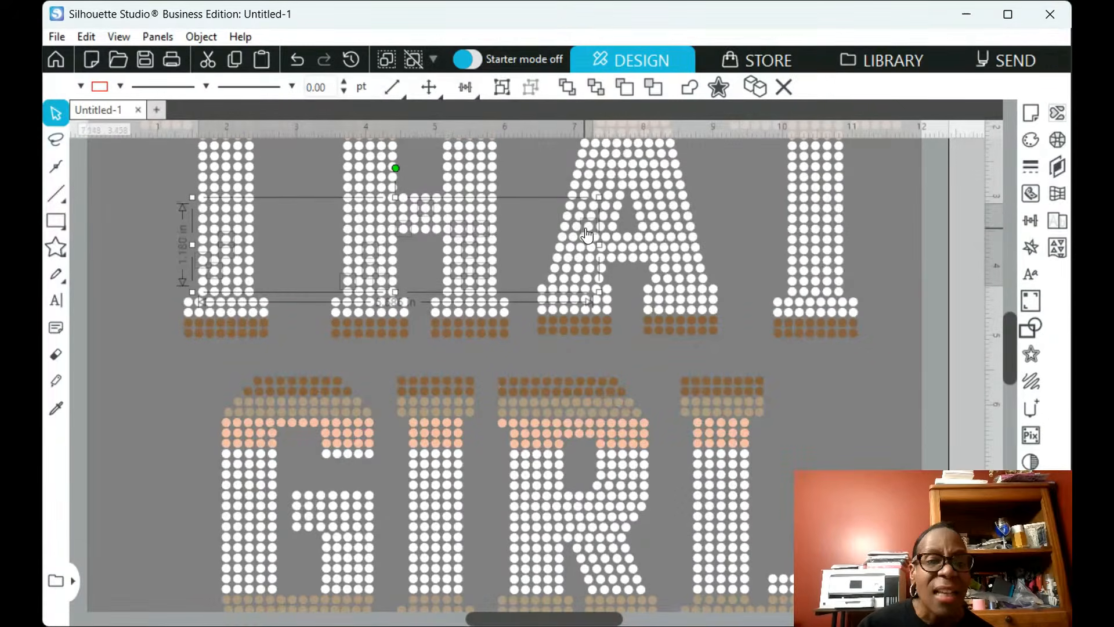
left_click(611, 248, "shift")
left_click(631, 249, "shift")
left_click(652, 248, "shift")
left_click(666, 248, "shift")
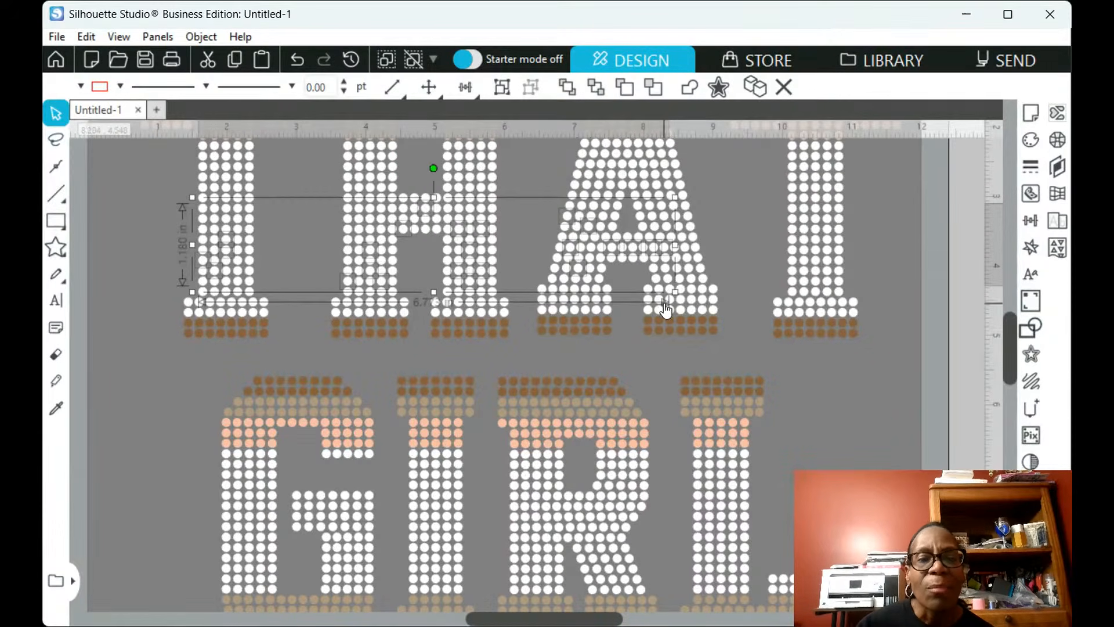
left_click(666, 308, "shift")
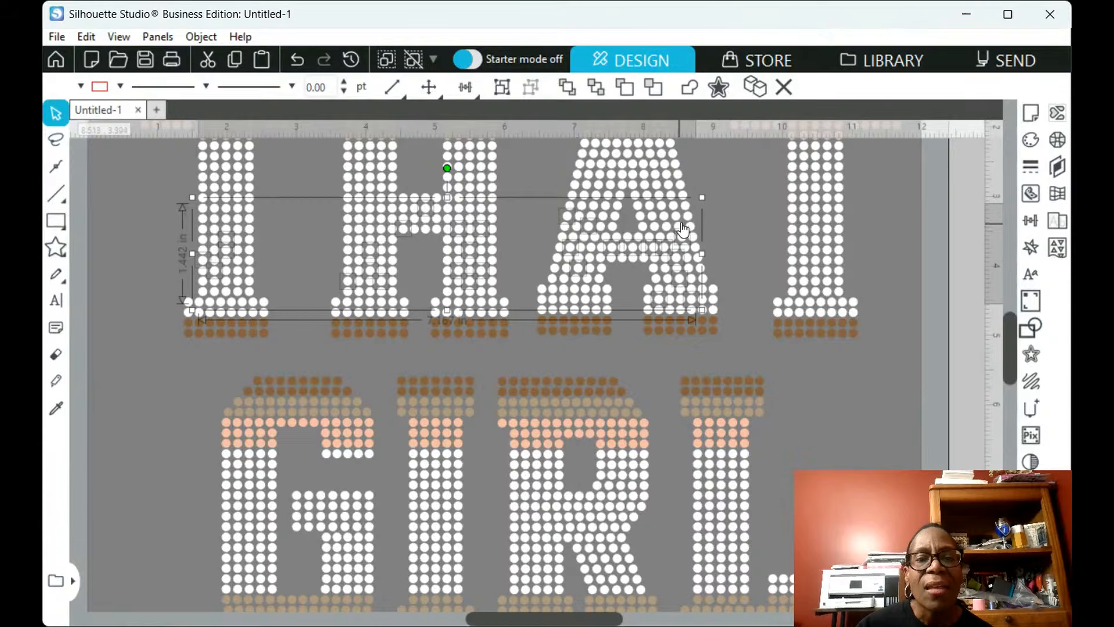
left_click(807, 223, "shift")
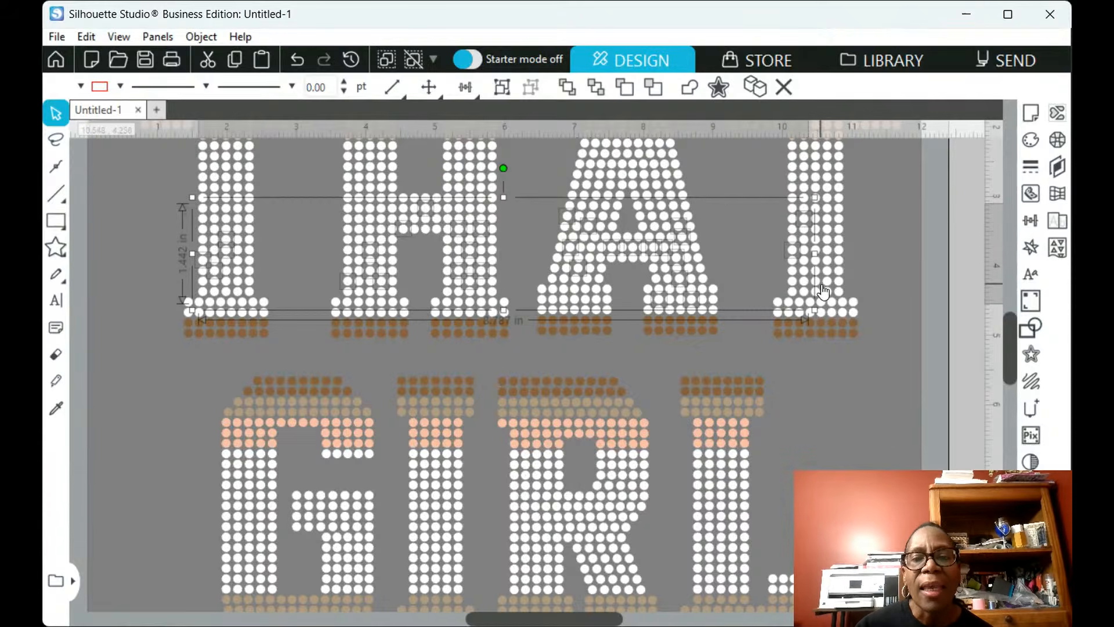
left_click(830, 269, "shift")
left_click(836, 268, "shift")
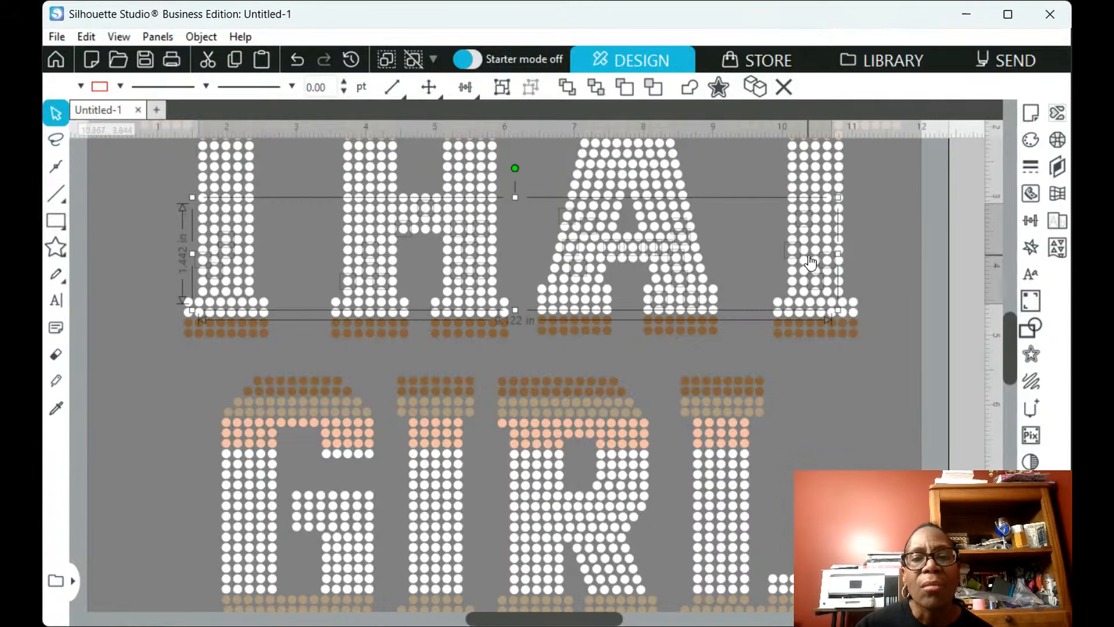
left_click(838, 224, "shift")
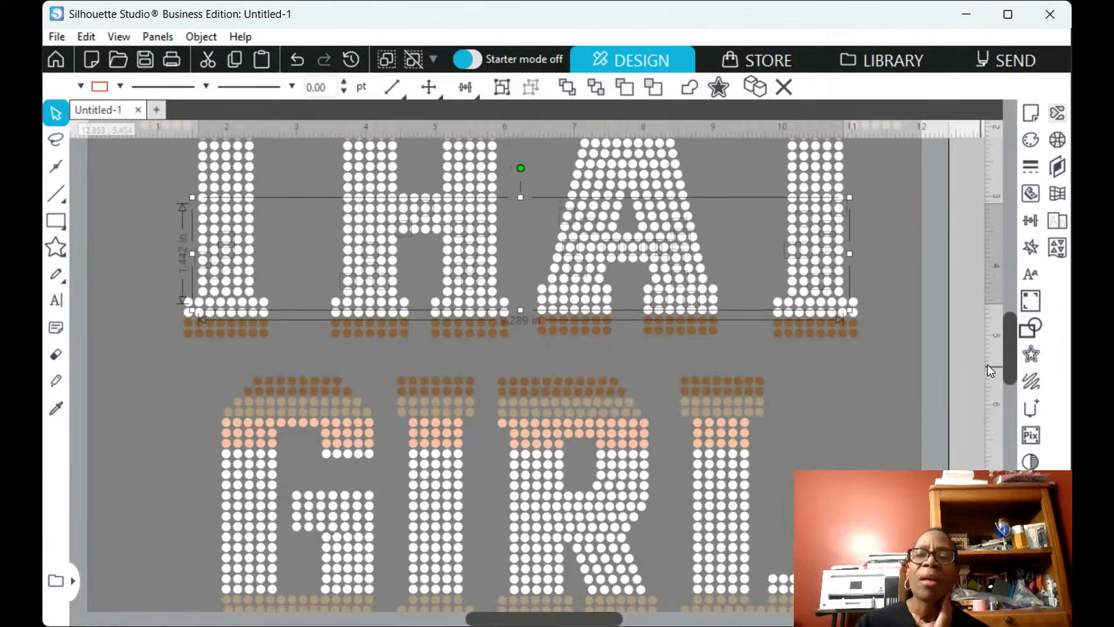
left_click(1032, 140)
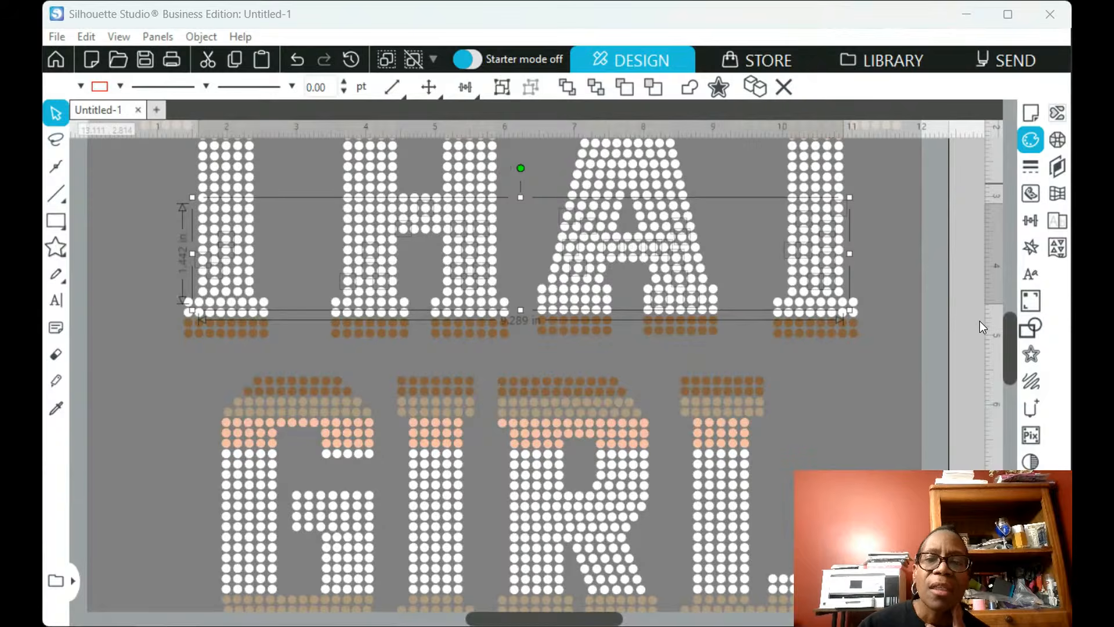
left_click(966, 327)
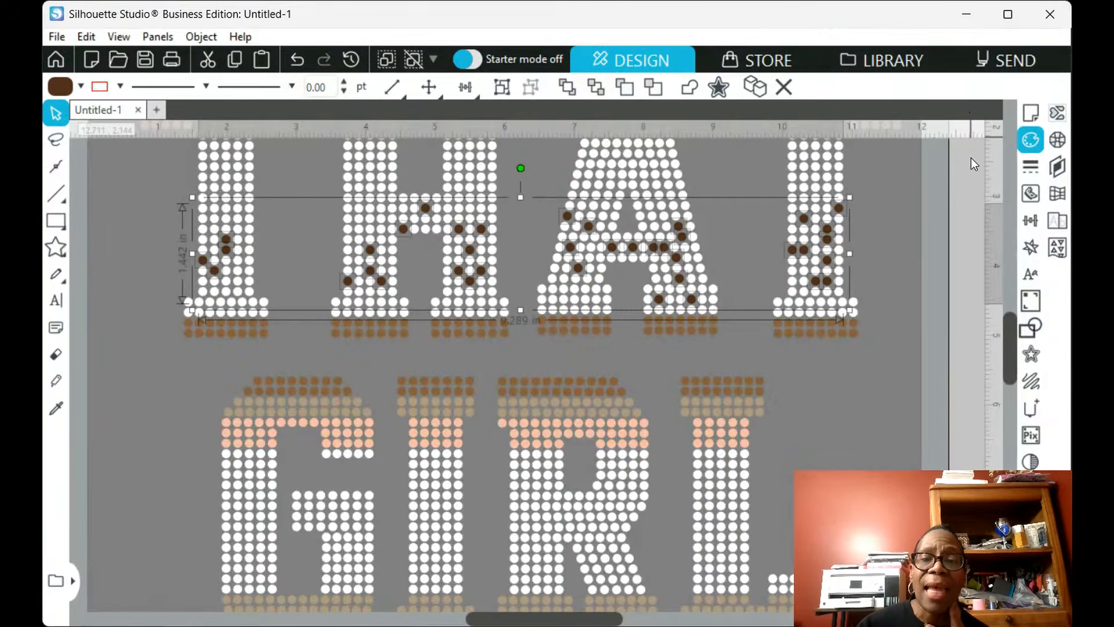
Fill more scattered white rhinestones in the lower part of the T, H, A and T of THAT with dark brown
scroll(676, 357, "up", 1)
scroll(677, 365, "up", 1)
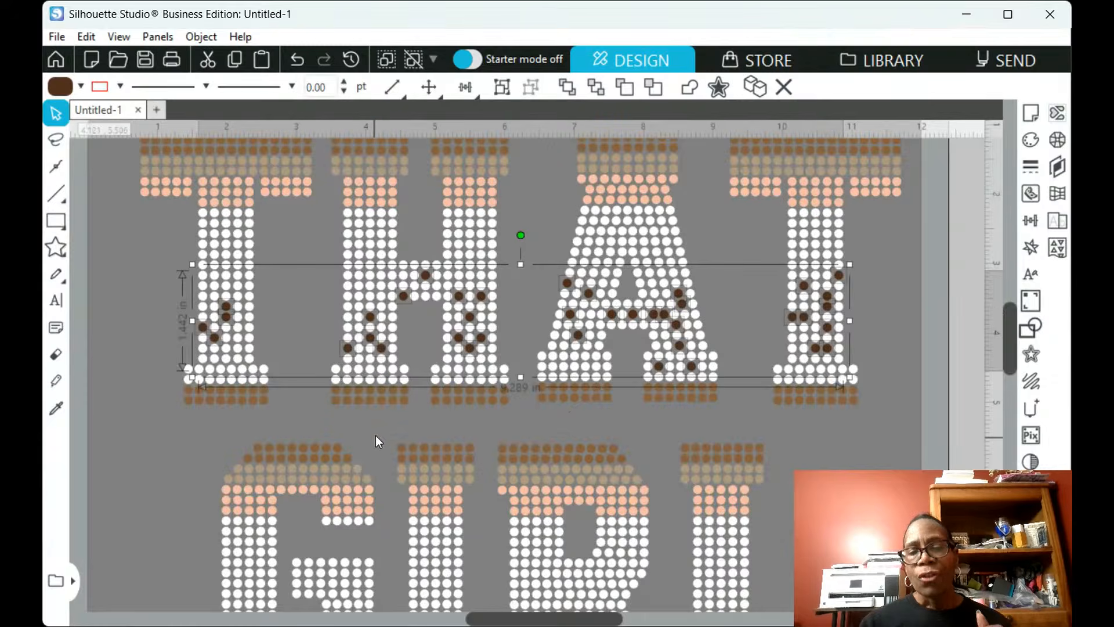
left_click(235, 351)
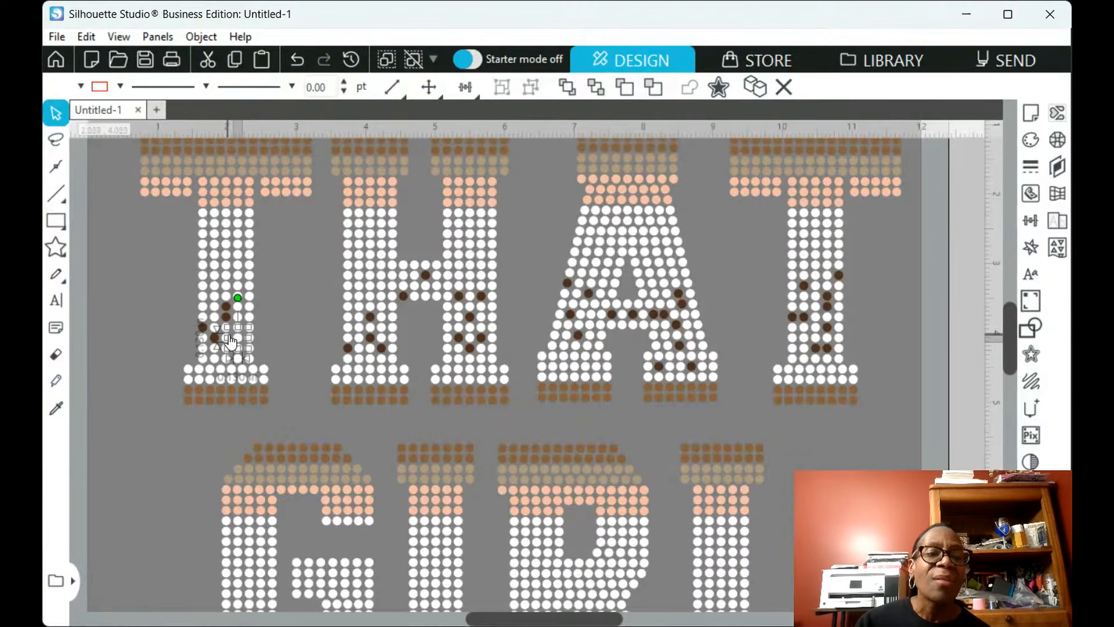
left_click(311, 323)
left_click(243, 342)
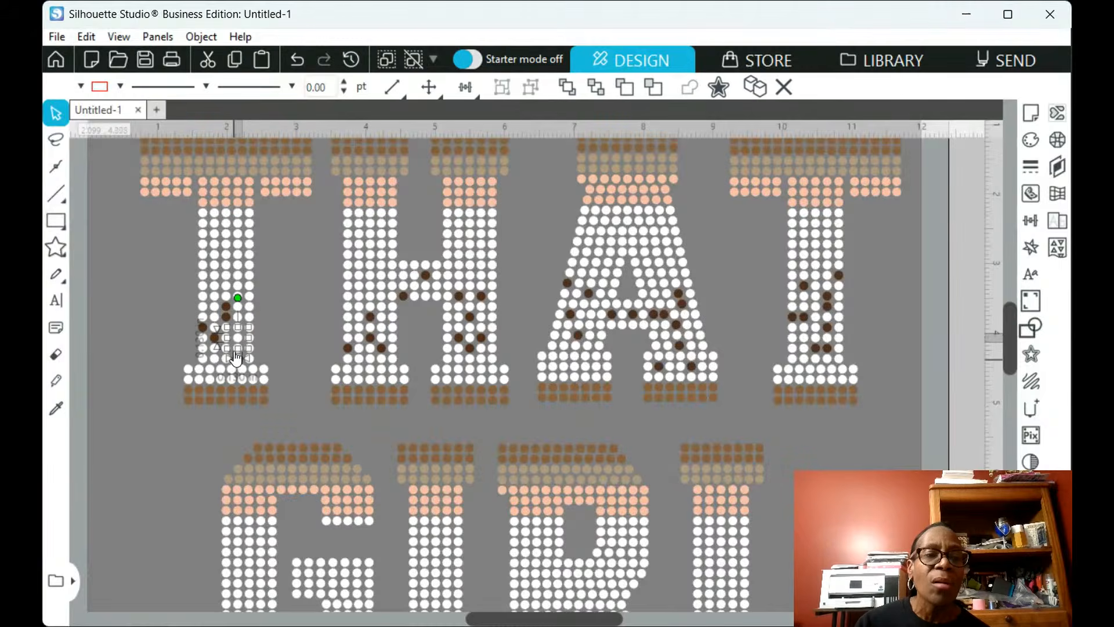
left_click(350, 318, "shift")
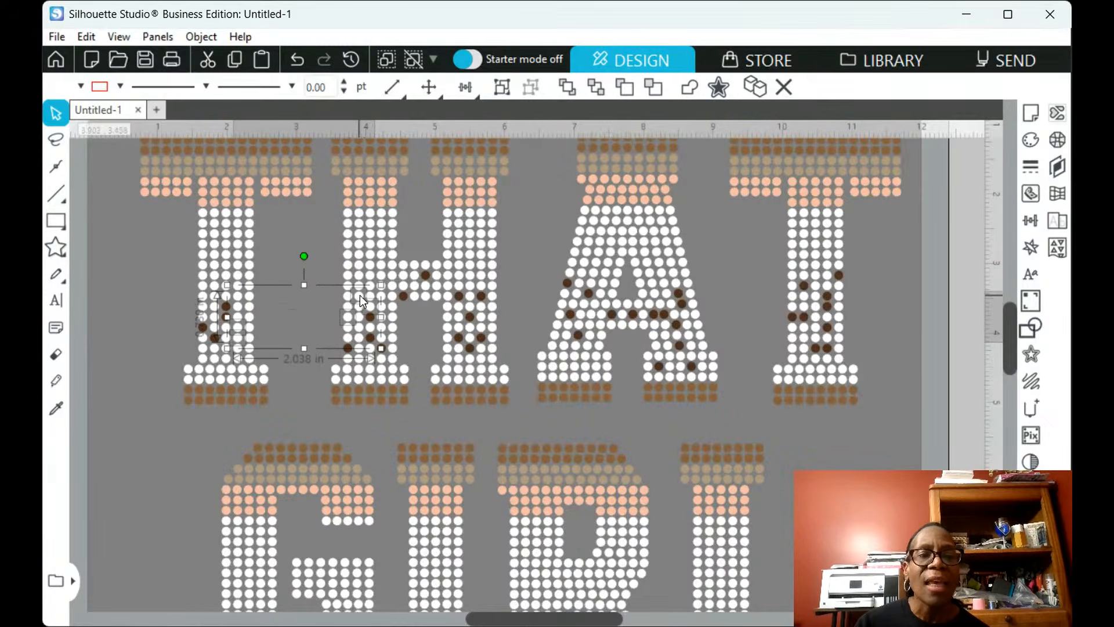
left_click(570, 363, "shift")
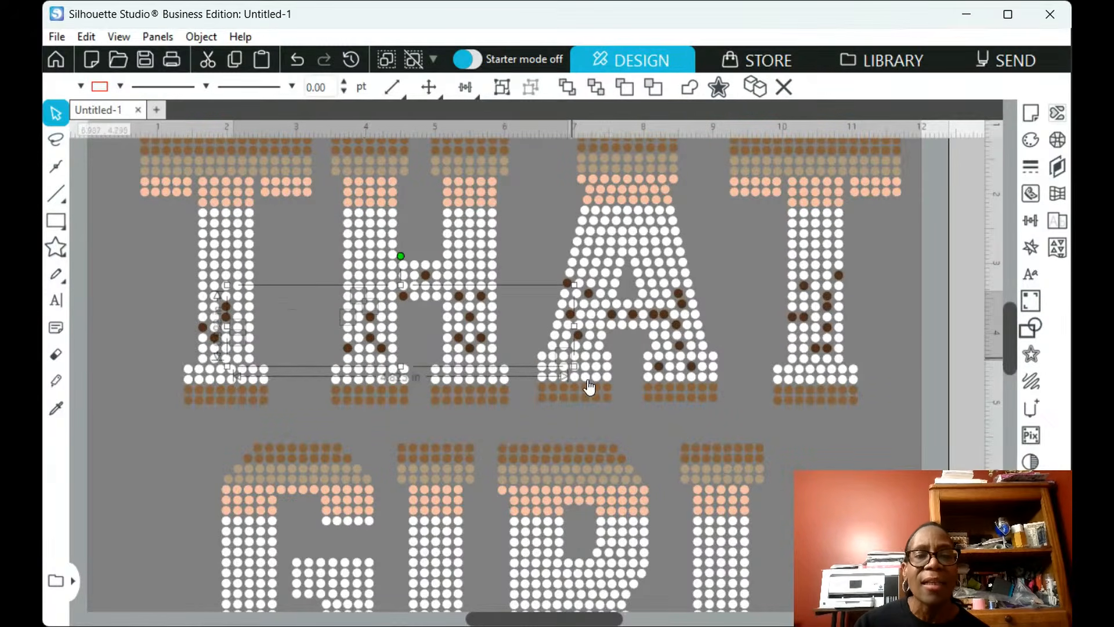
left_click(710, 356, "shift")
left_click(641, 284, "shift")
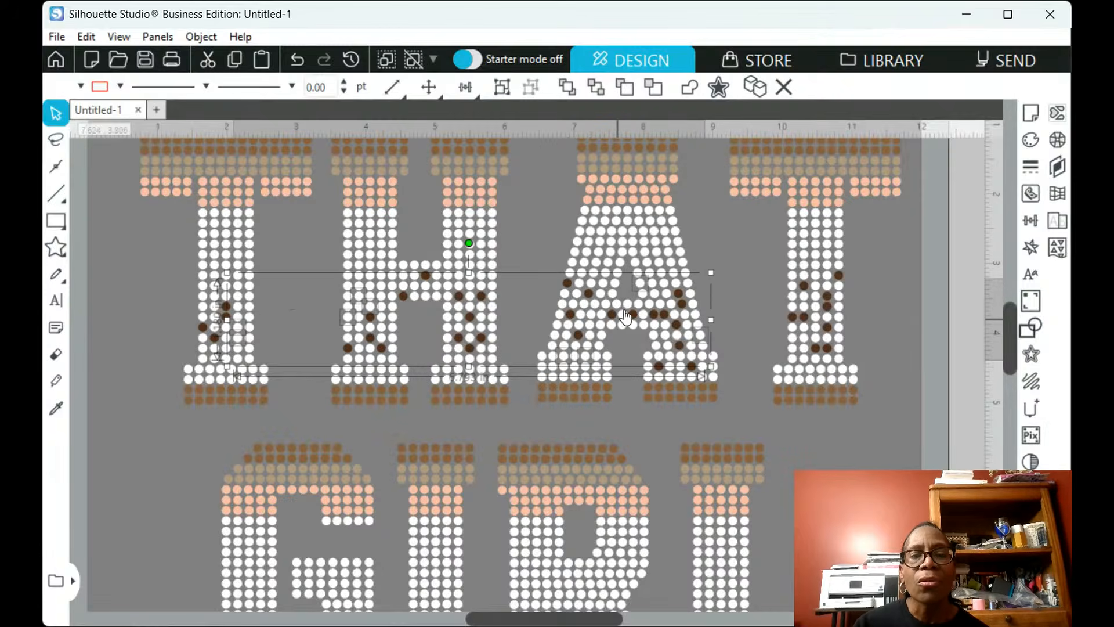
left_click(793, 350, "shift")
left_click(841, 317, "shift")
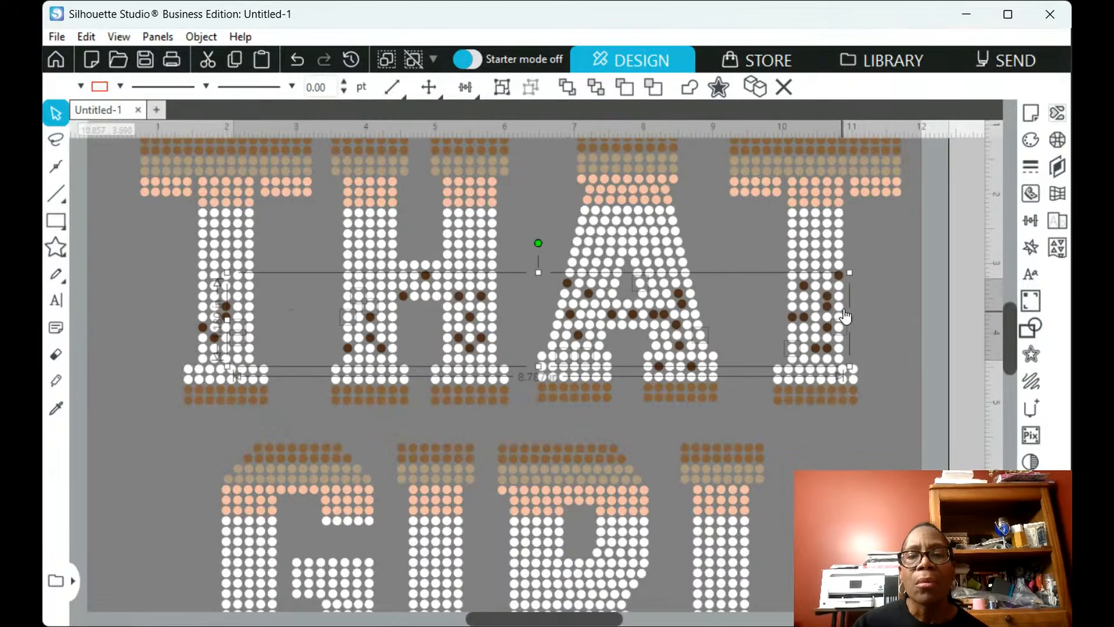
left_click(1038, 134)
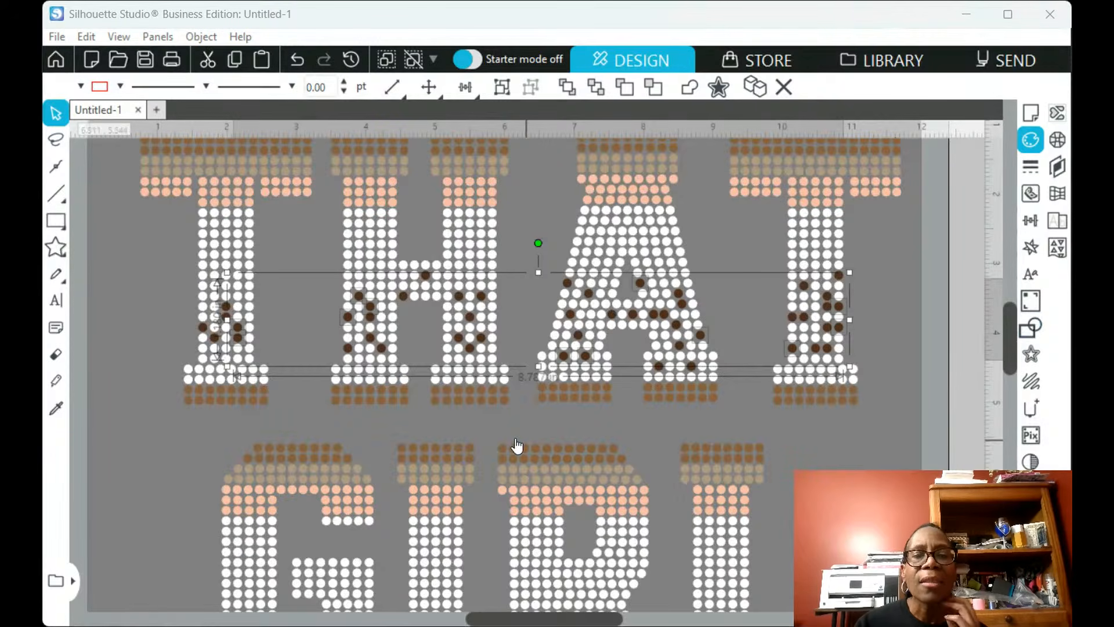
left_click(575, 427)
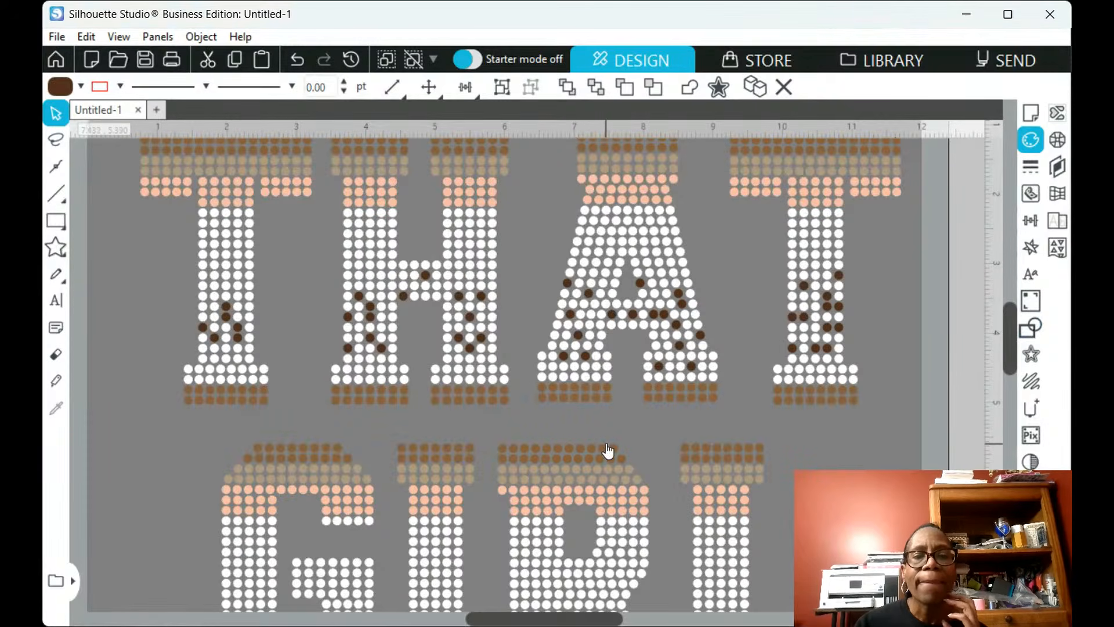
left_click(973, 156)
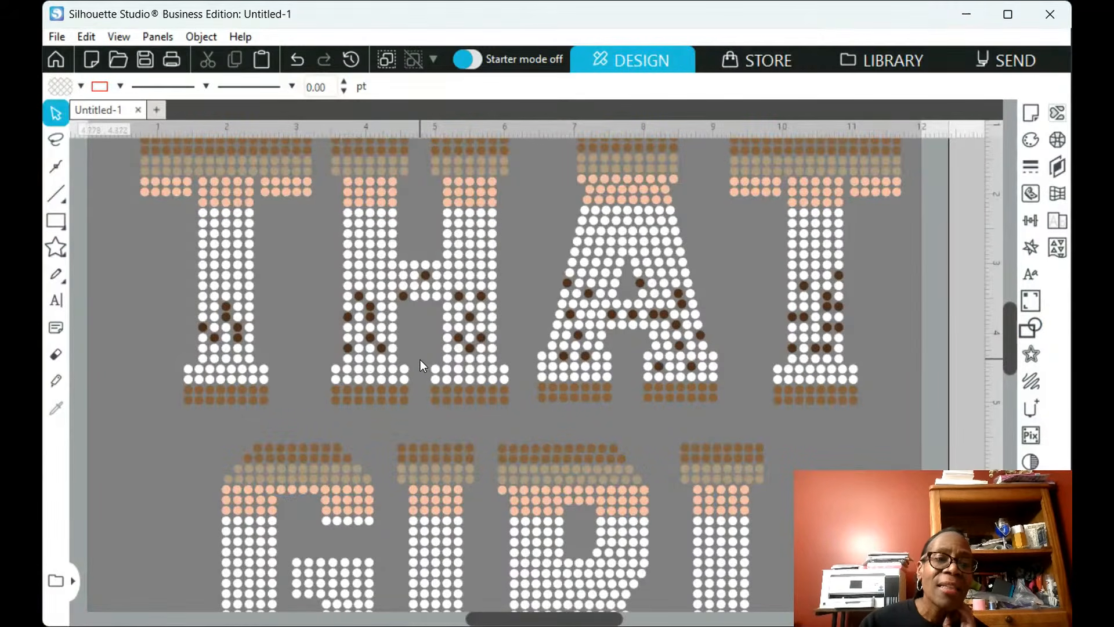
Fill several white rhinestones in the lower stem and base of the first T of THAT with dark brown
left_click(393, 328)
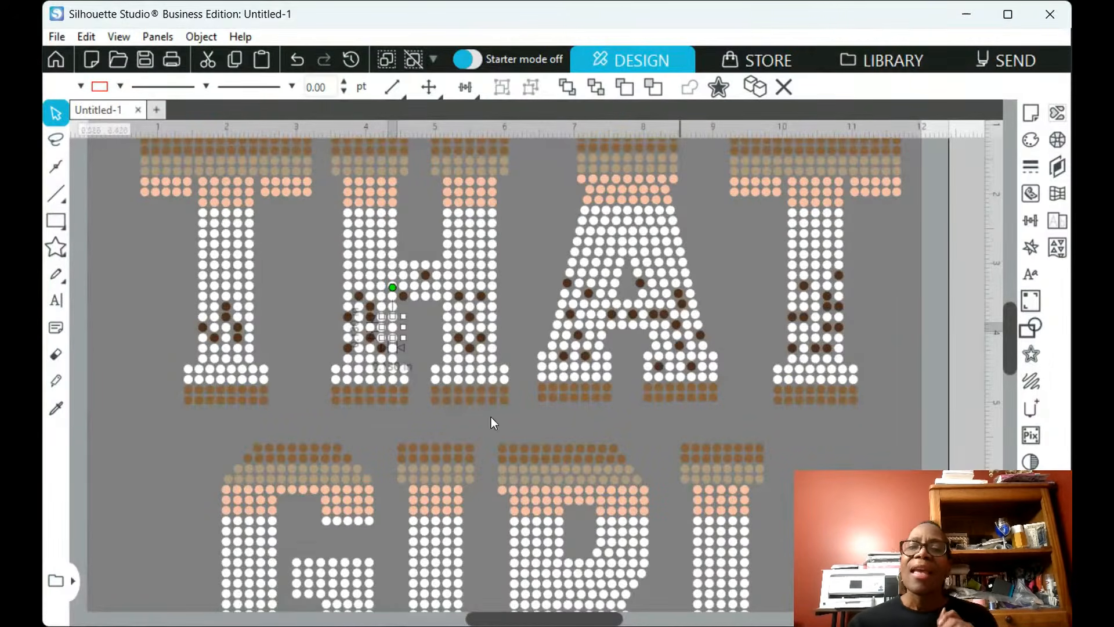
left_click(56, 354)
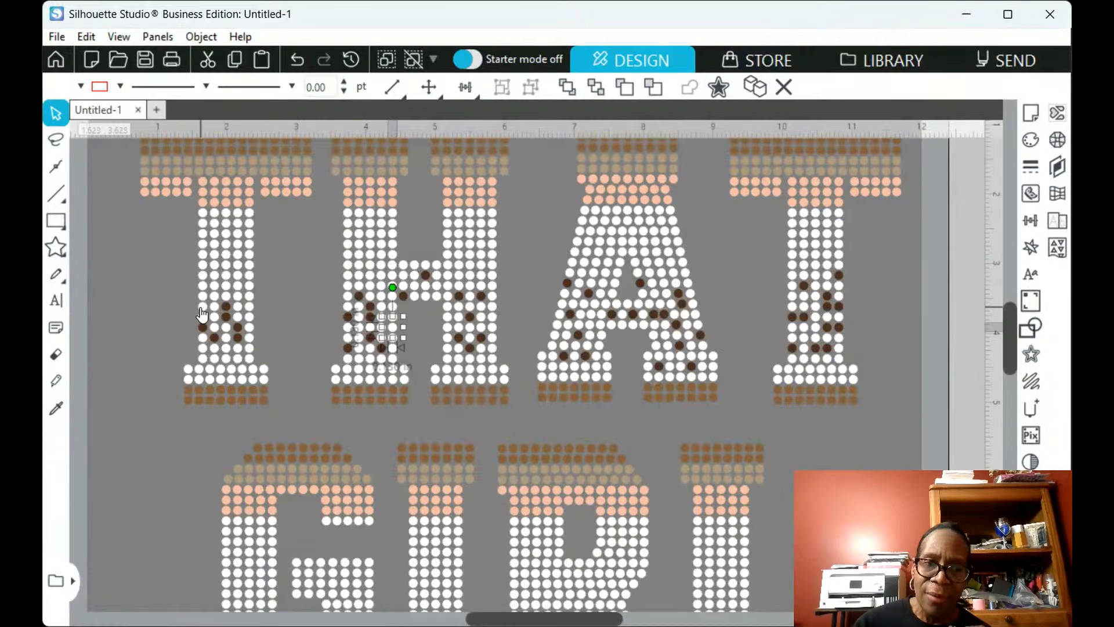
left_click(224, 352)
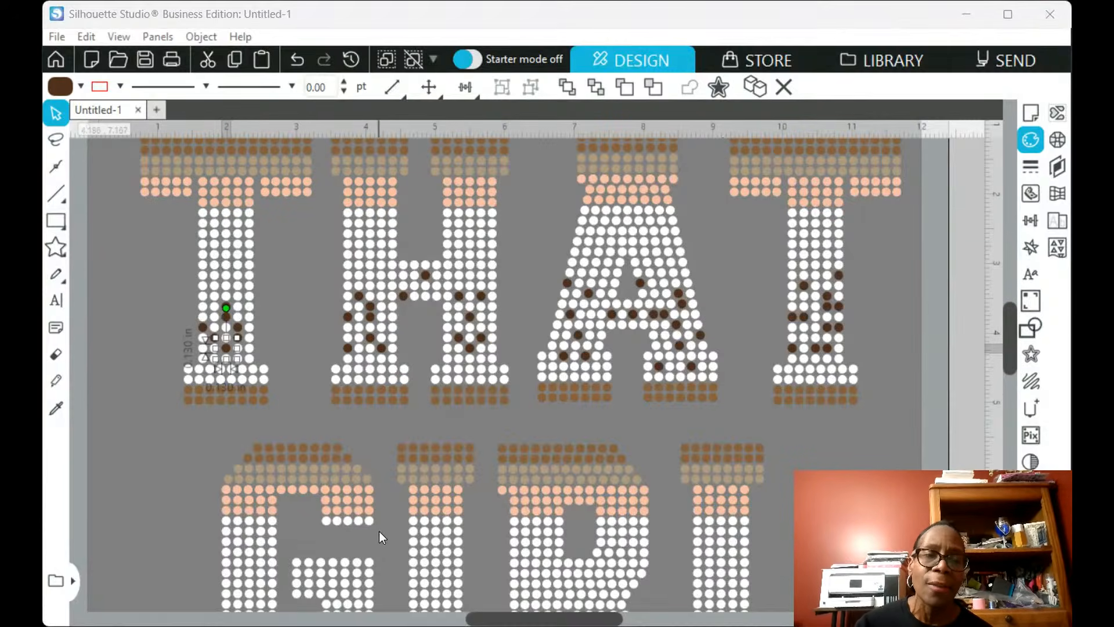
key("backslash")
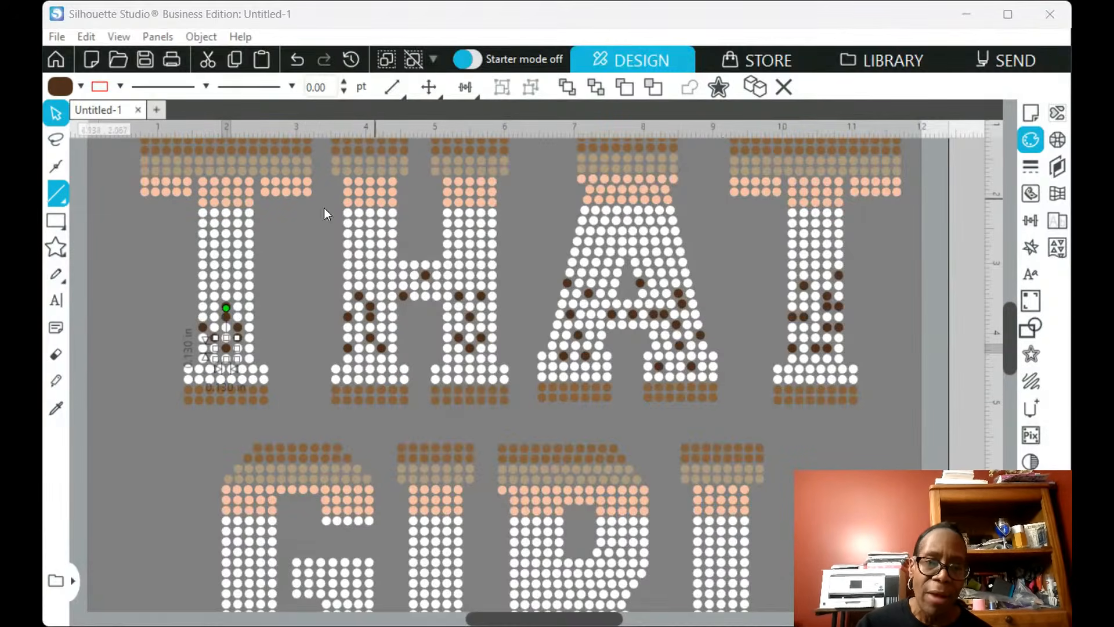
left_click(244, 370)
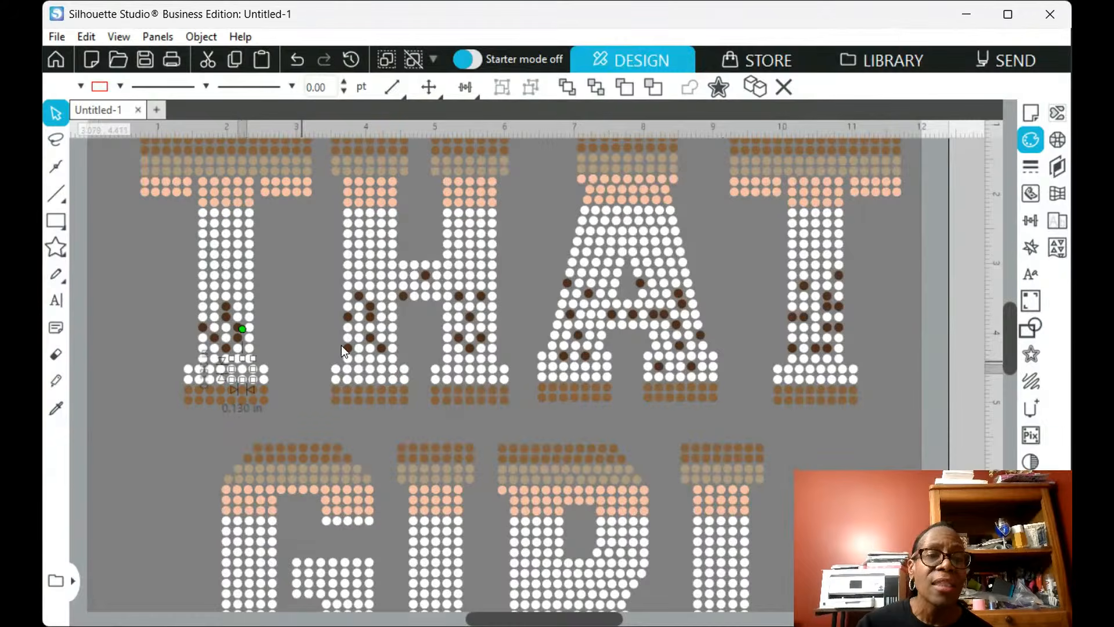
left_click(757, 254)
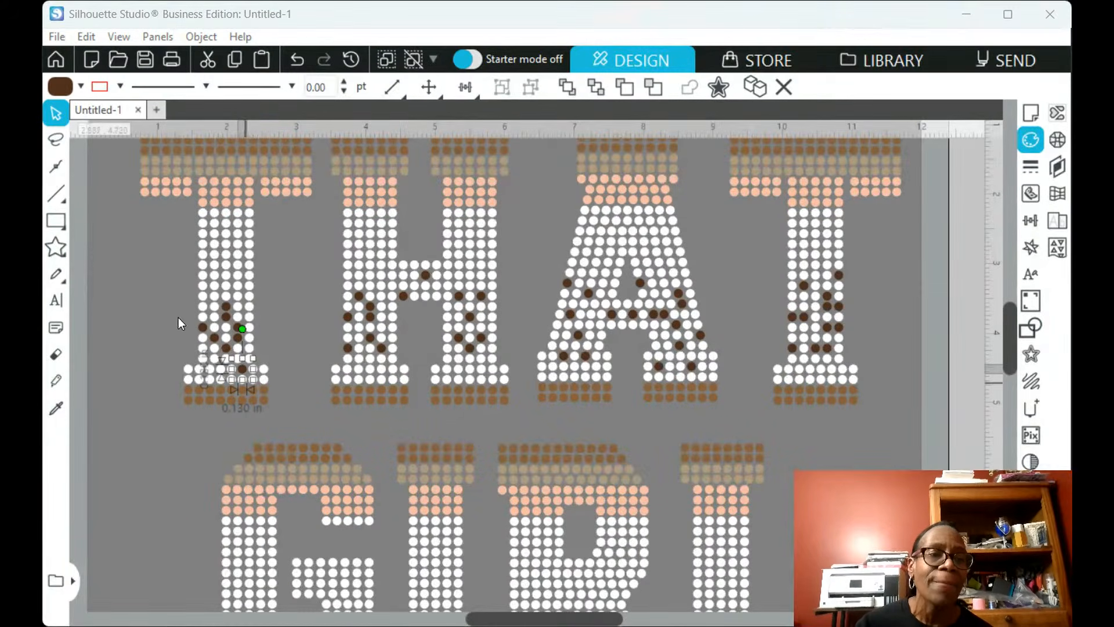
left_click(203, 360, "shift")
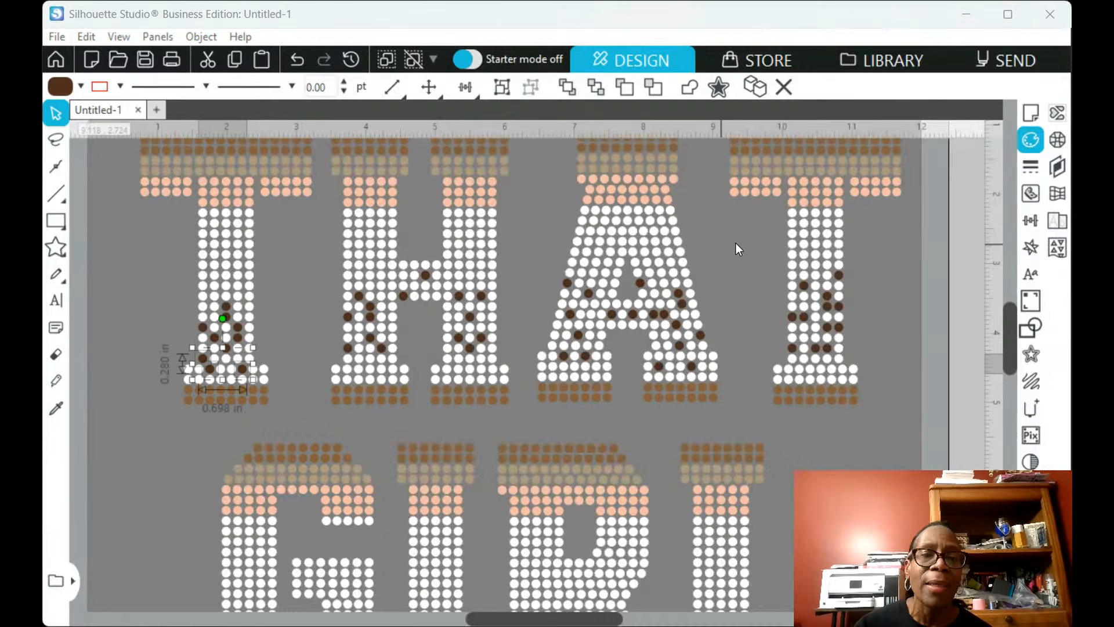
Fill single white rhinestones at the bases of the H, the A and the last T of THAT with dark brown
left_click(369, 371)
left_click(463, 372, "shift")
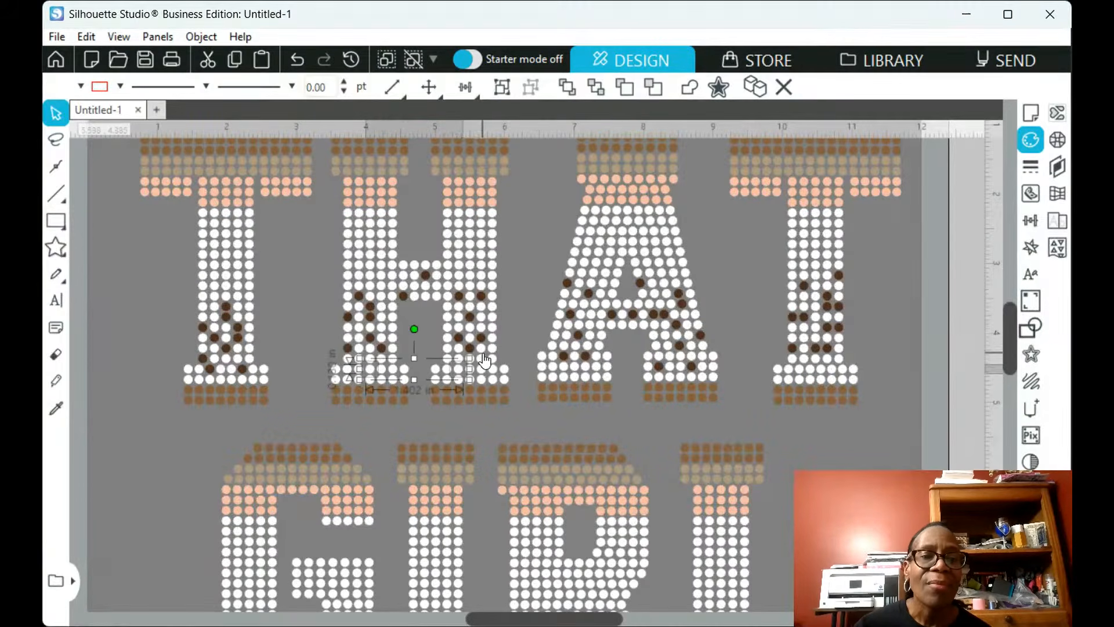
left_click(586, 377, "shift")
left_click(740, 244)
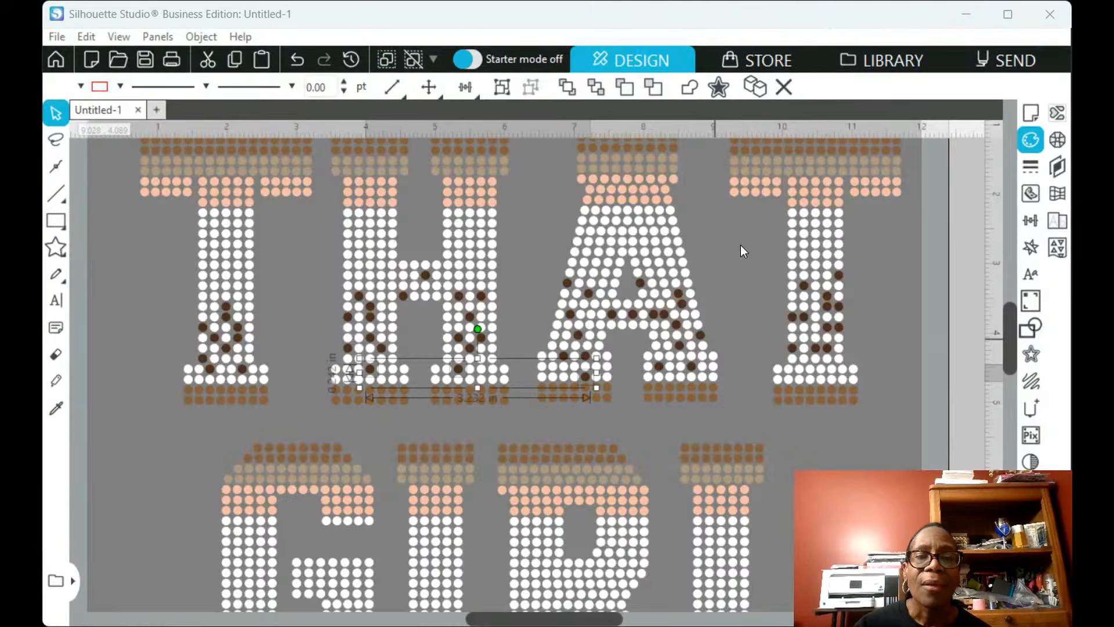
left_click(659, 366)
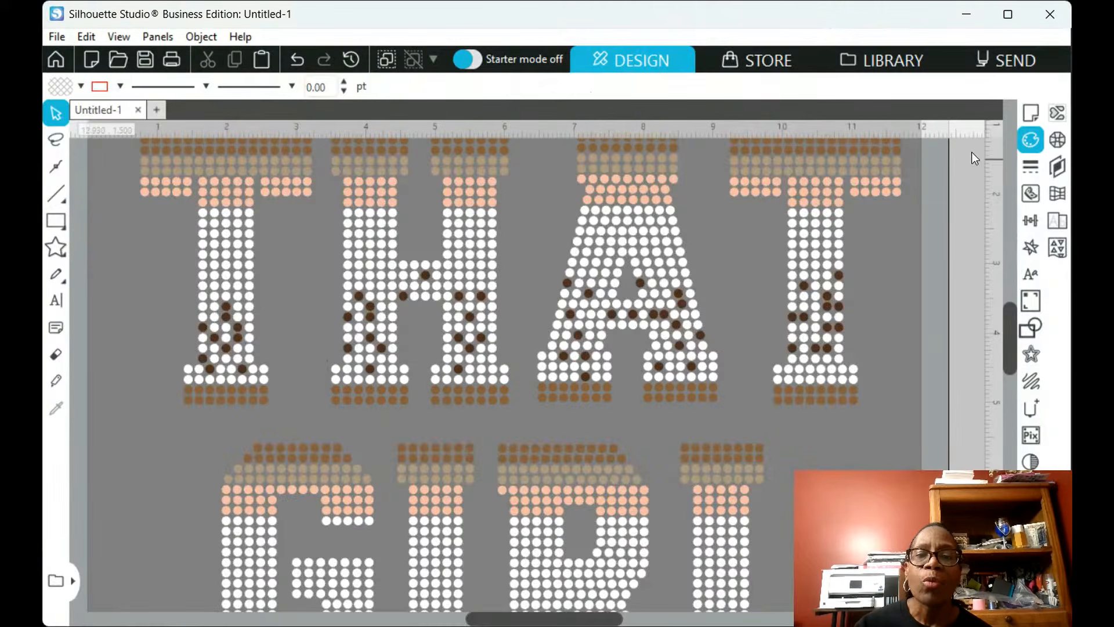
left_click(814, 373)
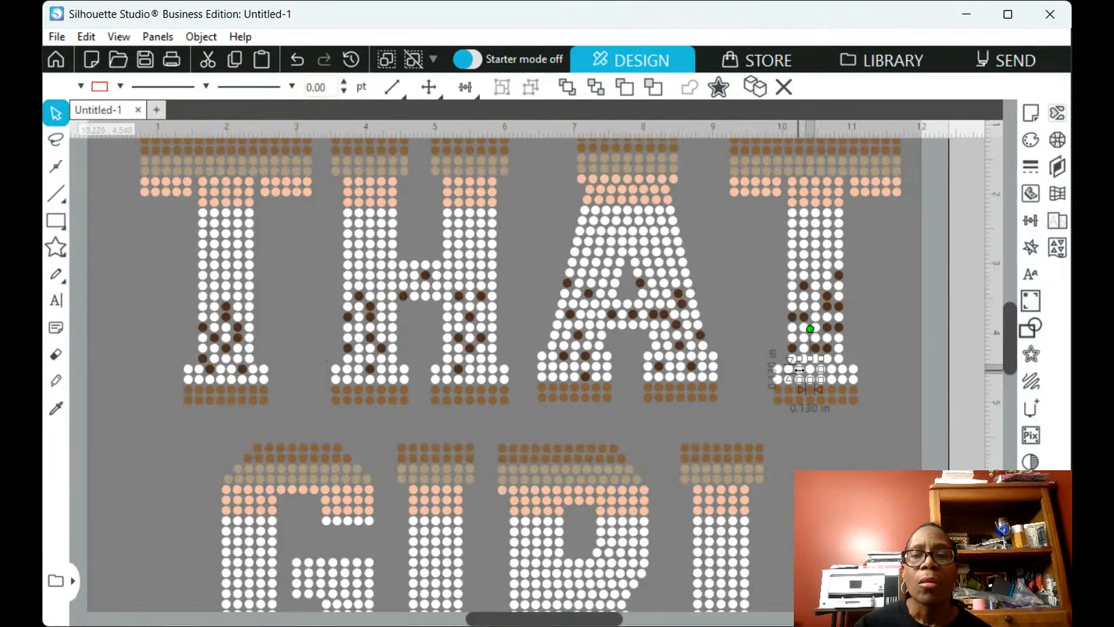
left_click(1030, 140)
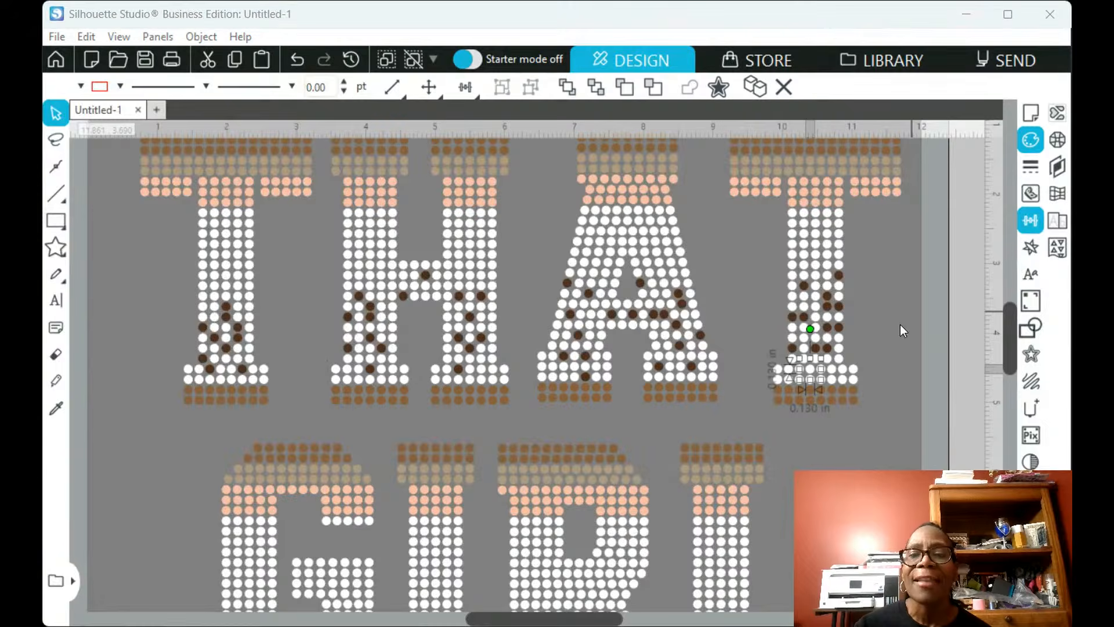
left_click(975, 158)
Select all scattered dark brown stones together with the brown edge rows of THAT GIRL and combine them into a single object
scroll(860, 455, "up", 1)
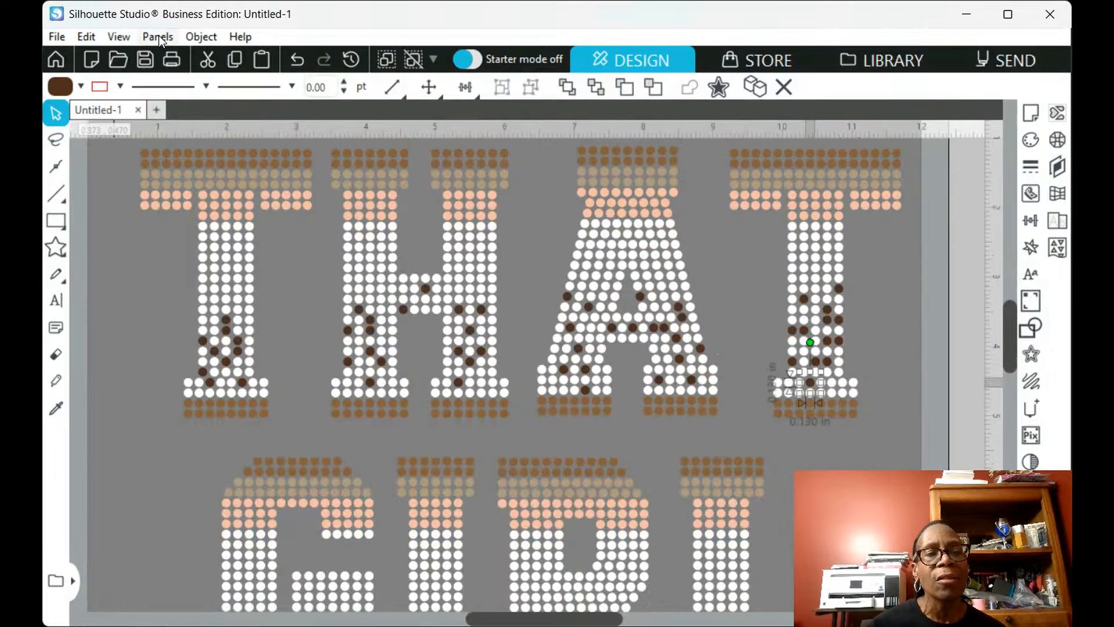
left_click(210, 135)
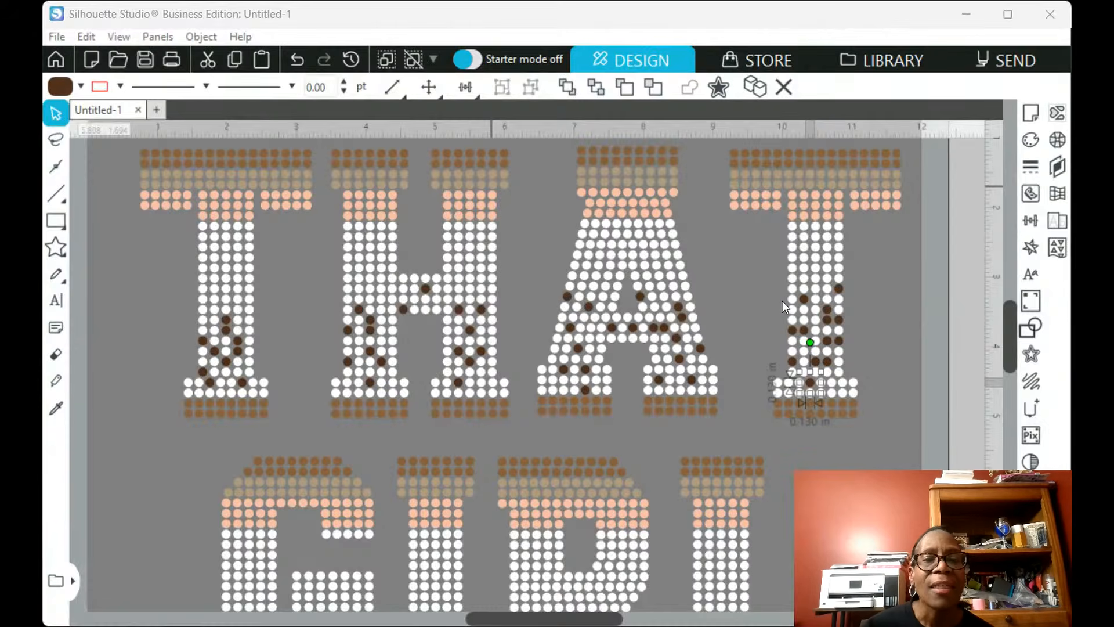
key("ctrl+b")
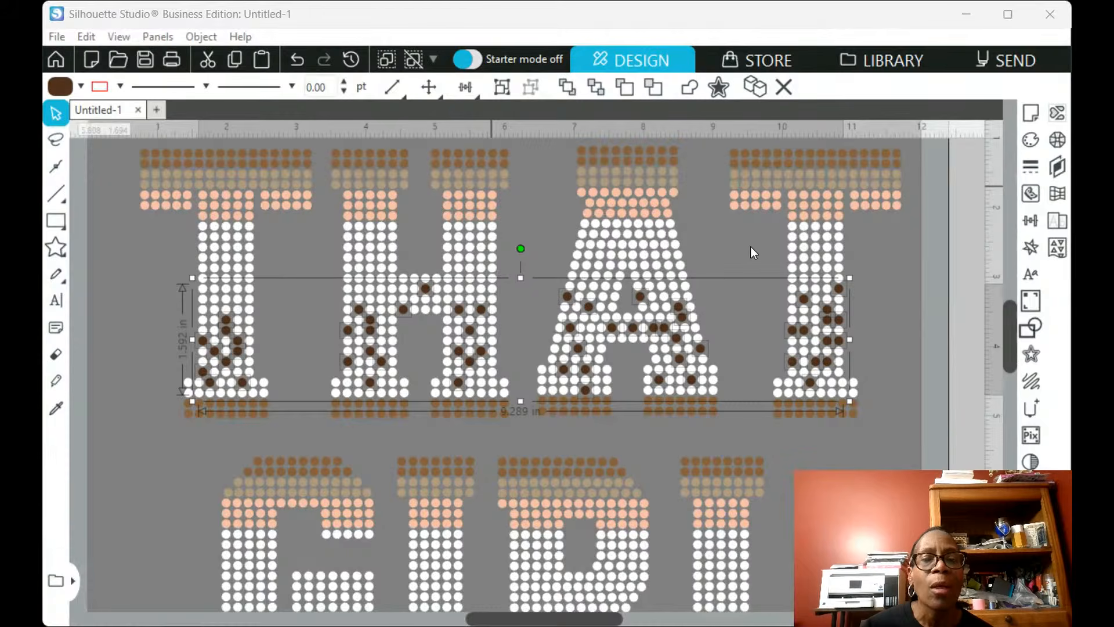
key("ctrl+a")
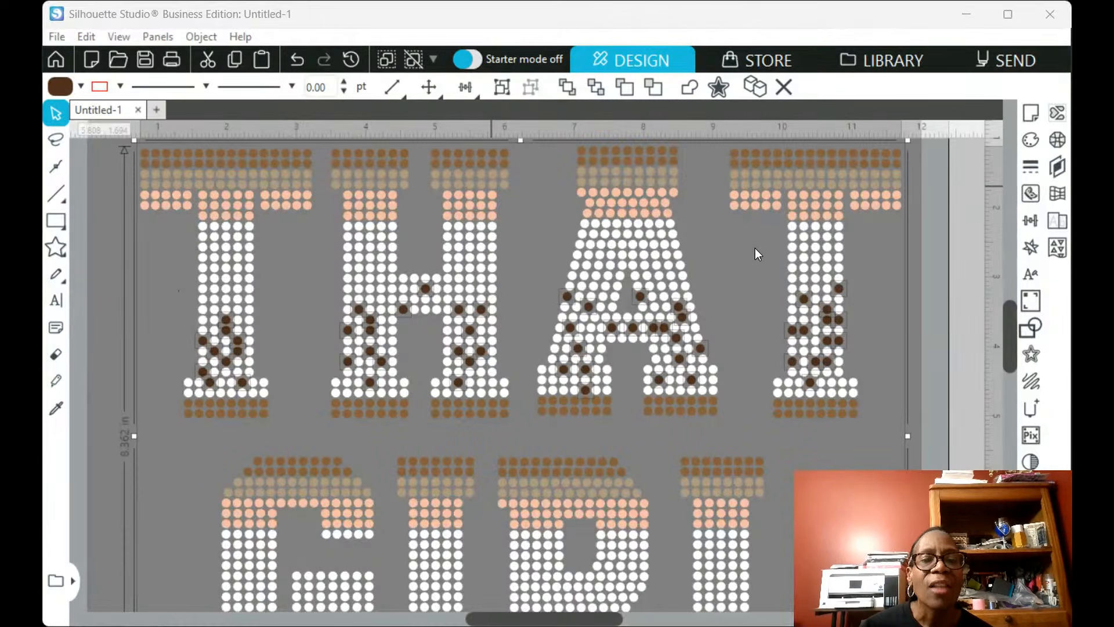
left_click(590, 428)
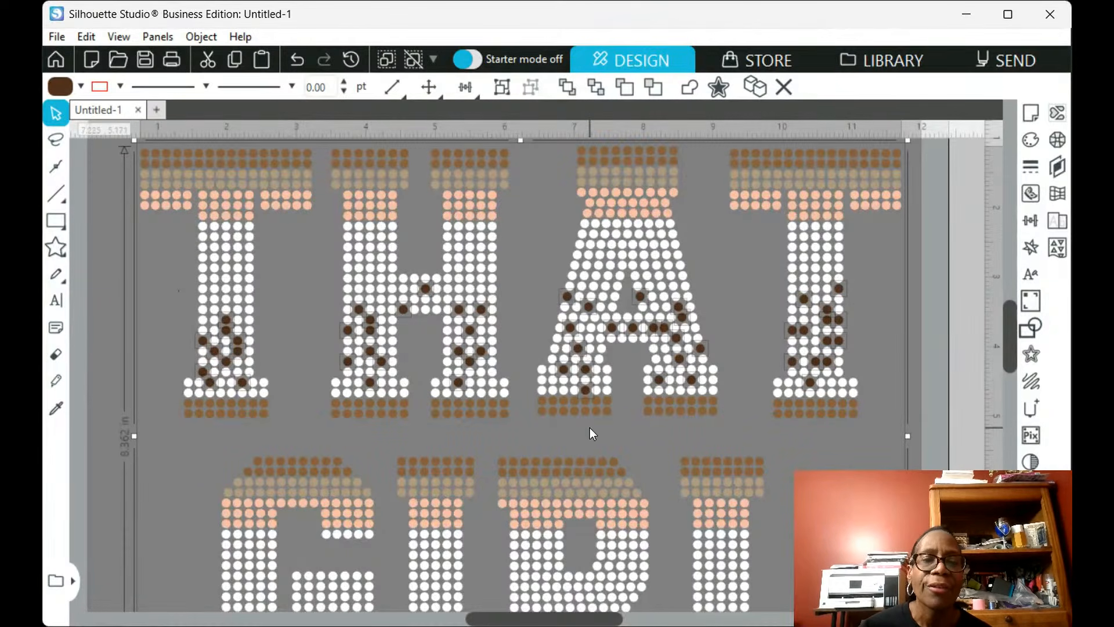
key("ctrl+g")
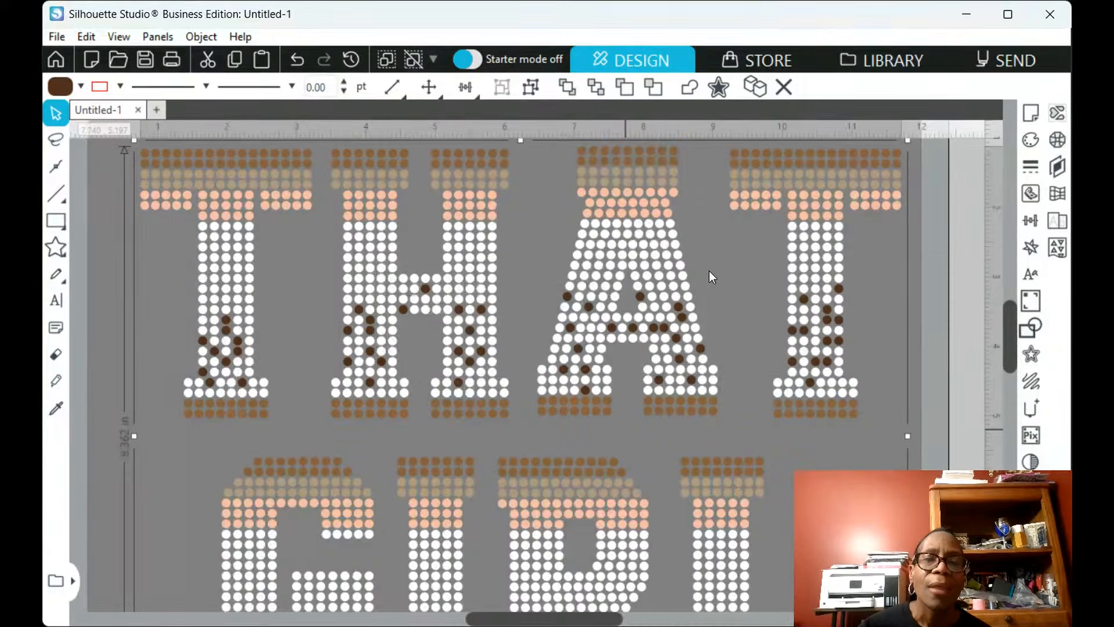
key("Delete")
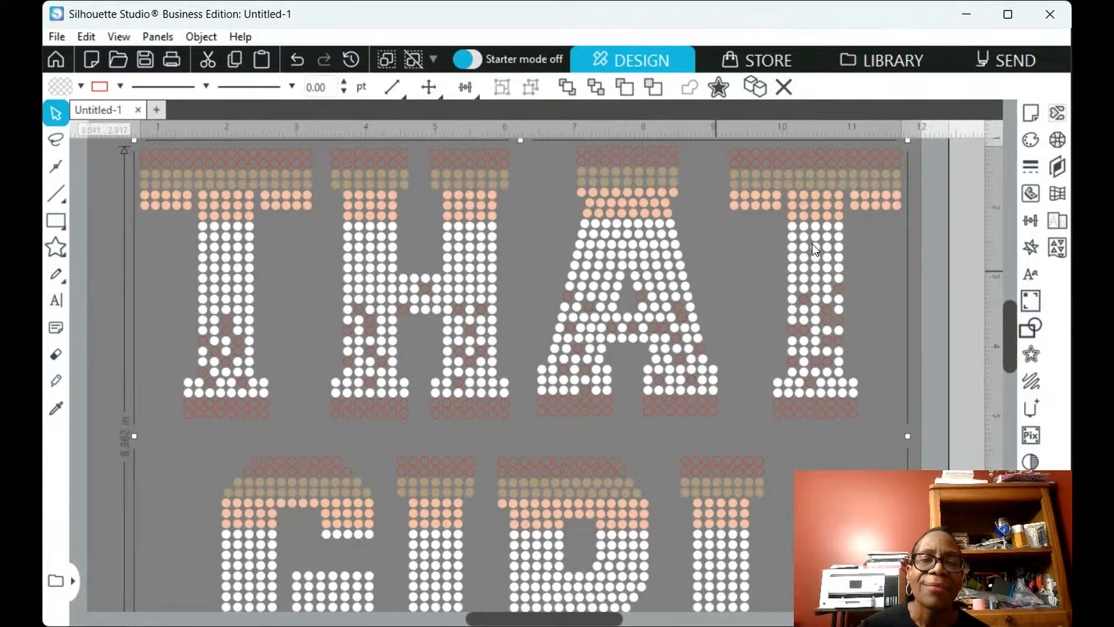
Fill the combined edge rows and scattered stones with one uniform brown
left_click(1051, 121)
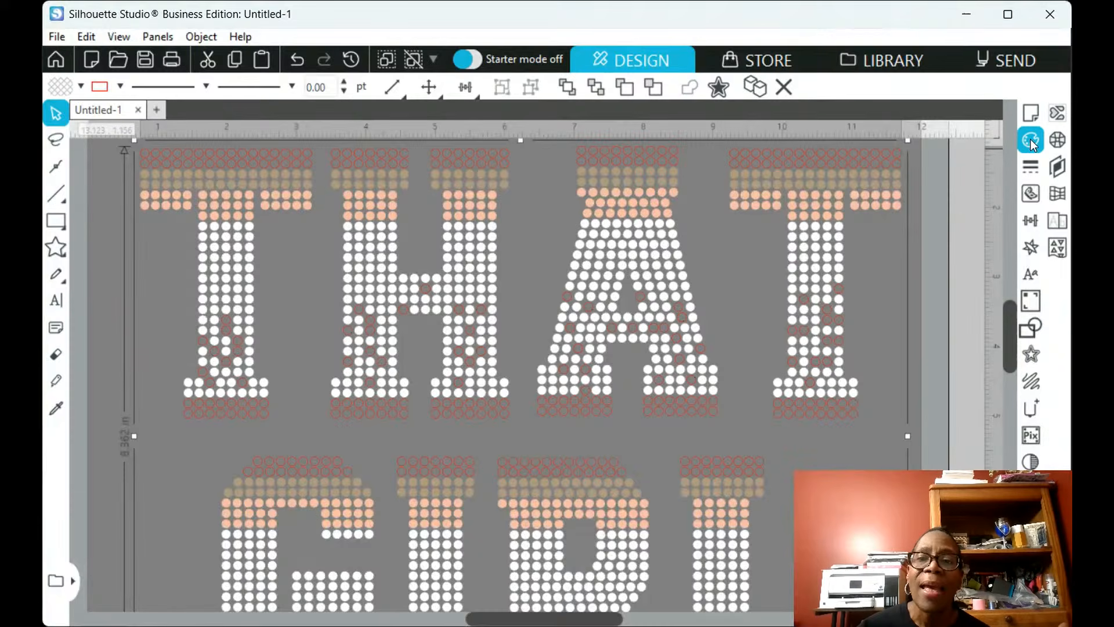
left_click(1030, 139)
key("ctrl+z")
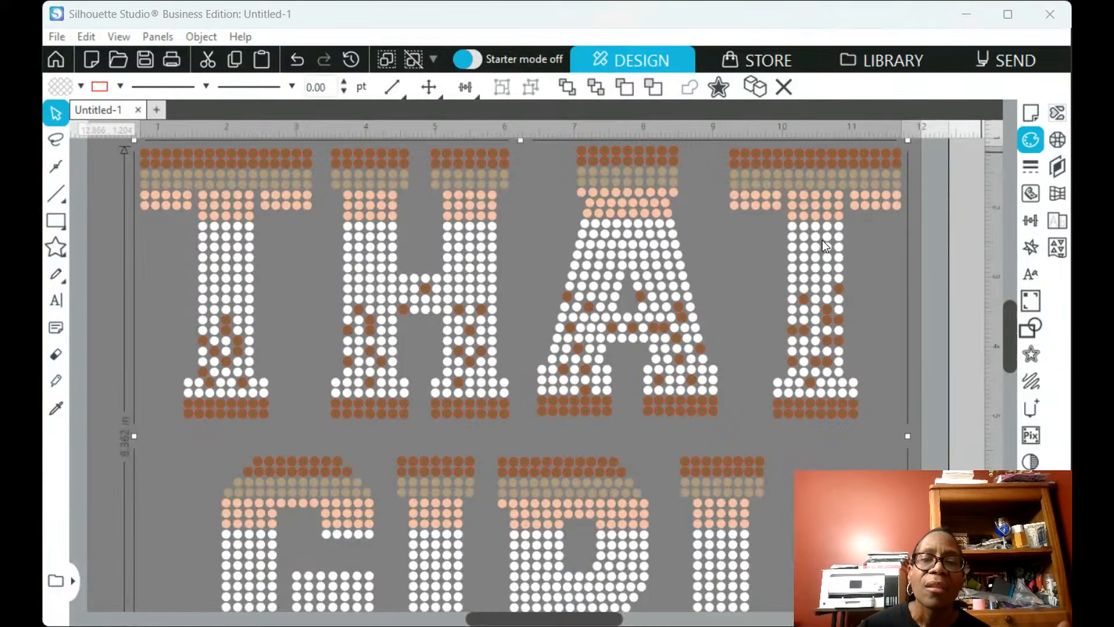
left_click(976, 156)
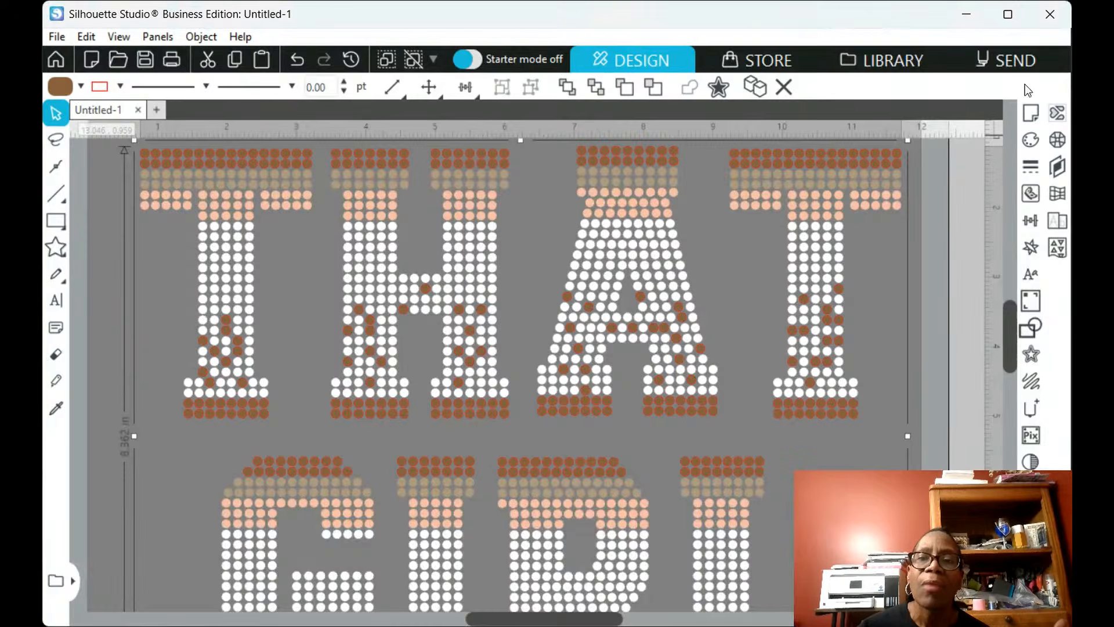
Move the combined brown rhinestones off the page to the empty area on its right, apart from the remaining colours
left_click(433, 62)
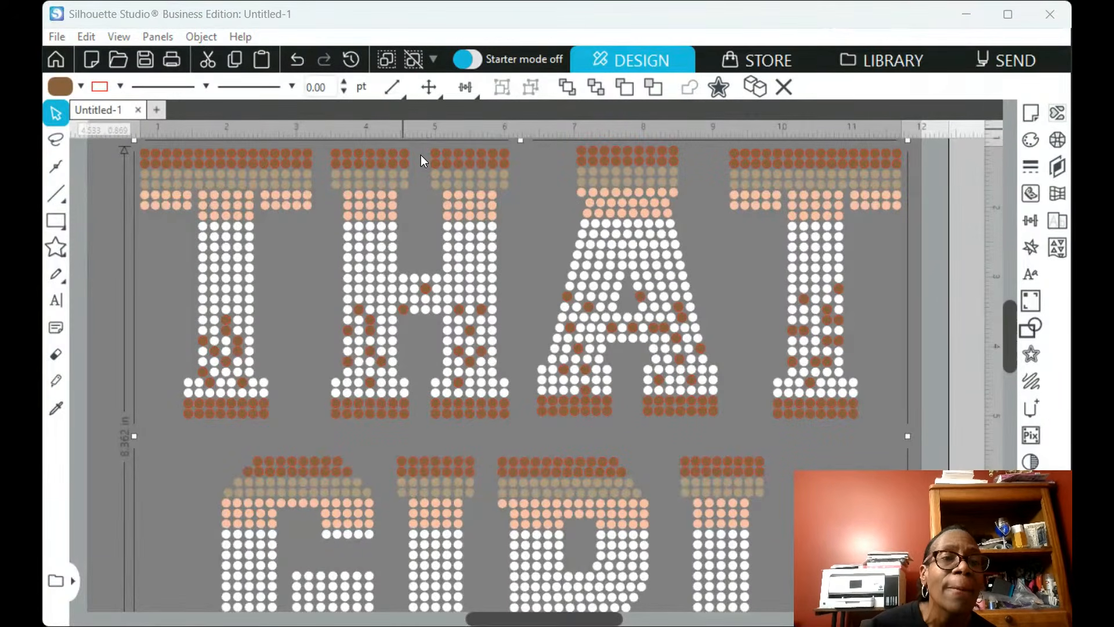
scroll(420, 155, "down", 4)
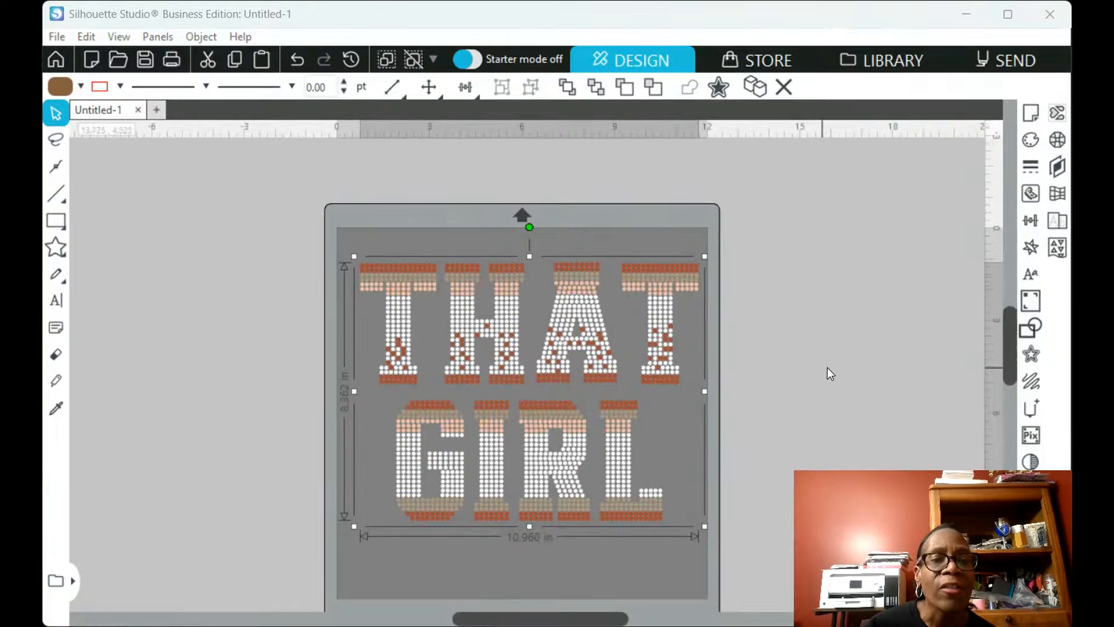
left_click(718, 284)
left_click_drag(682, 266, 955, 275)
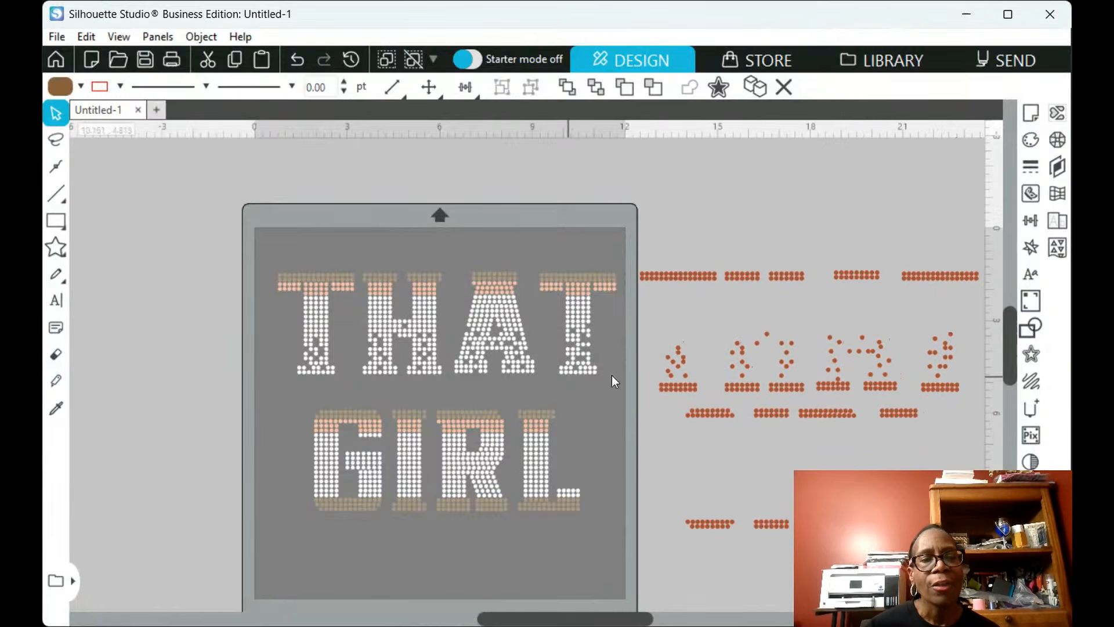
Undo the move of the combined brown rhinestones and shift them off the page to its right again
left_click(275, 354)
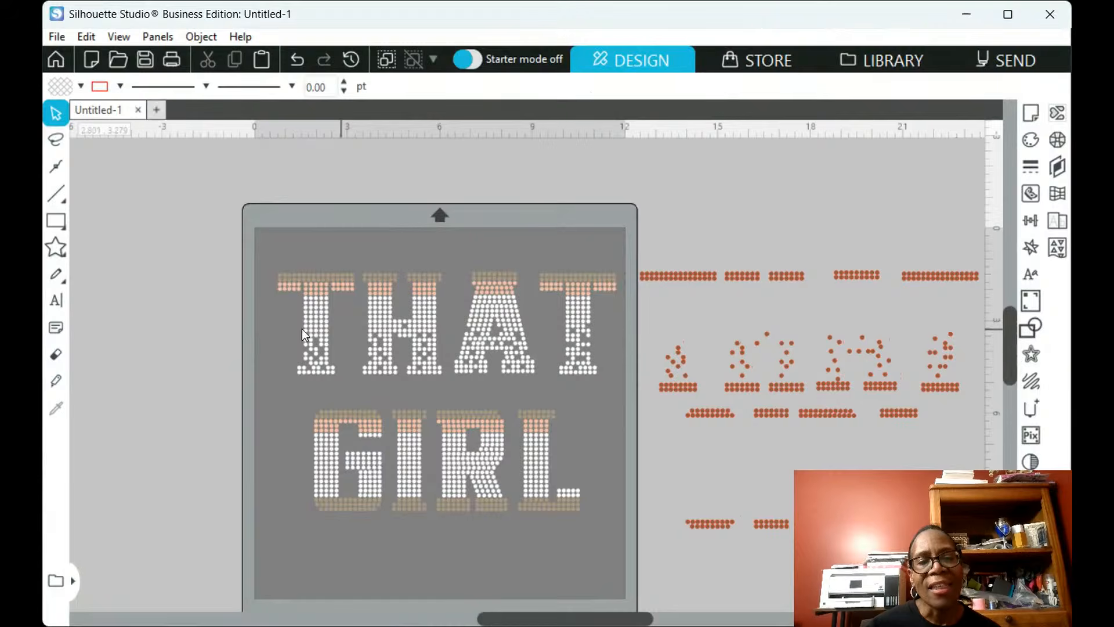
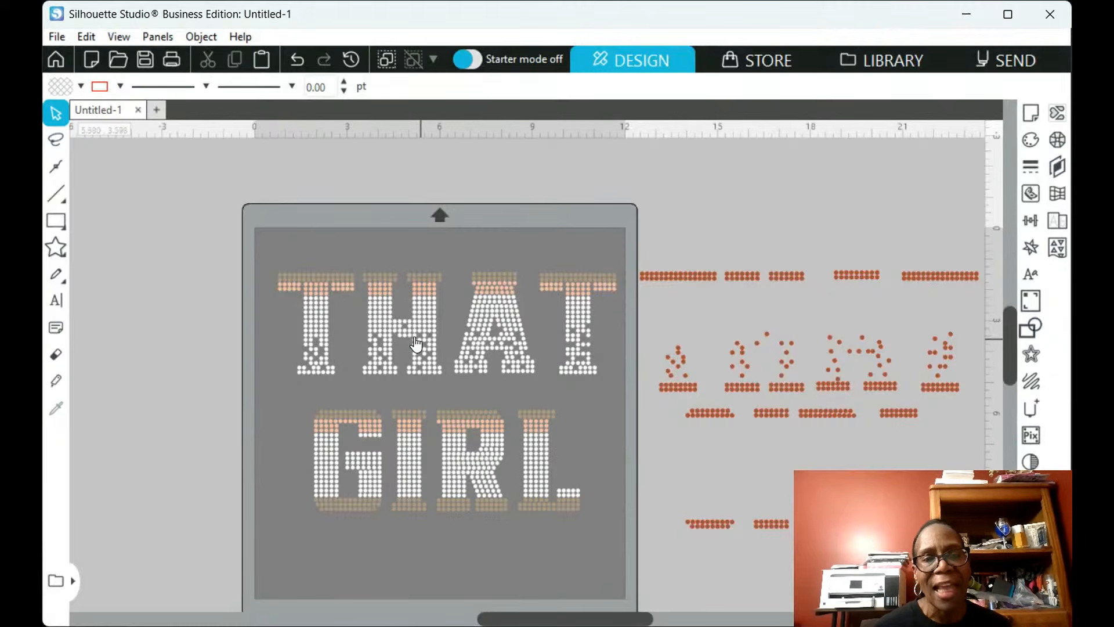
left_click(301, 60)
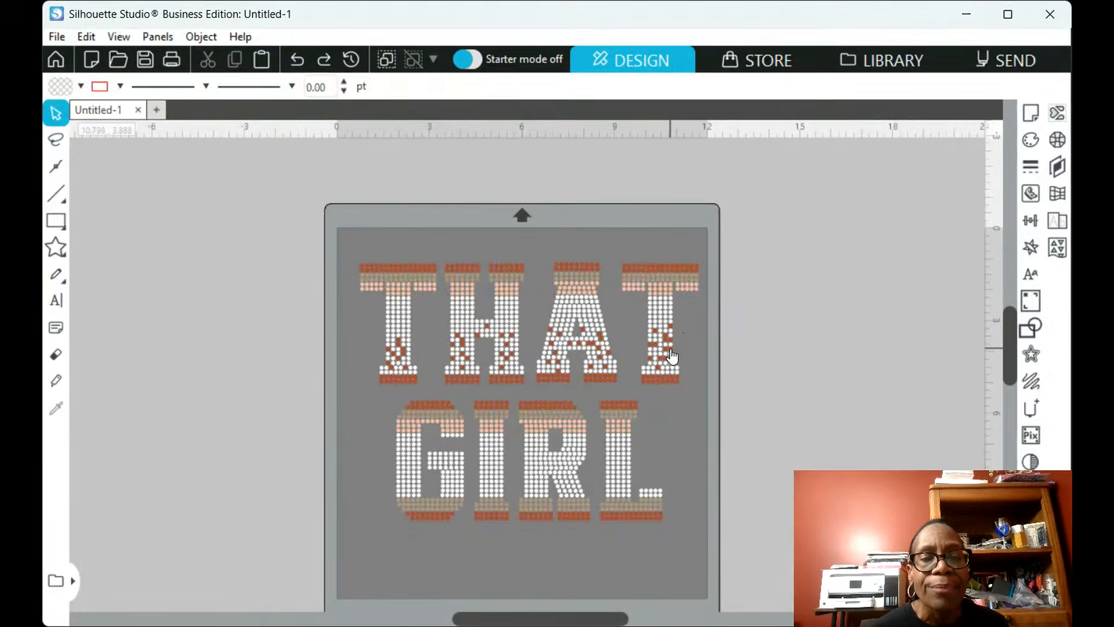
left_click_drag(683, 271, 1017, 285)
left_click(495, 329)
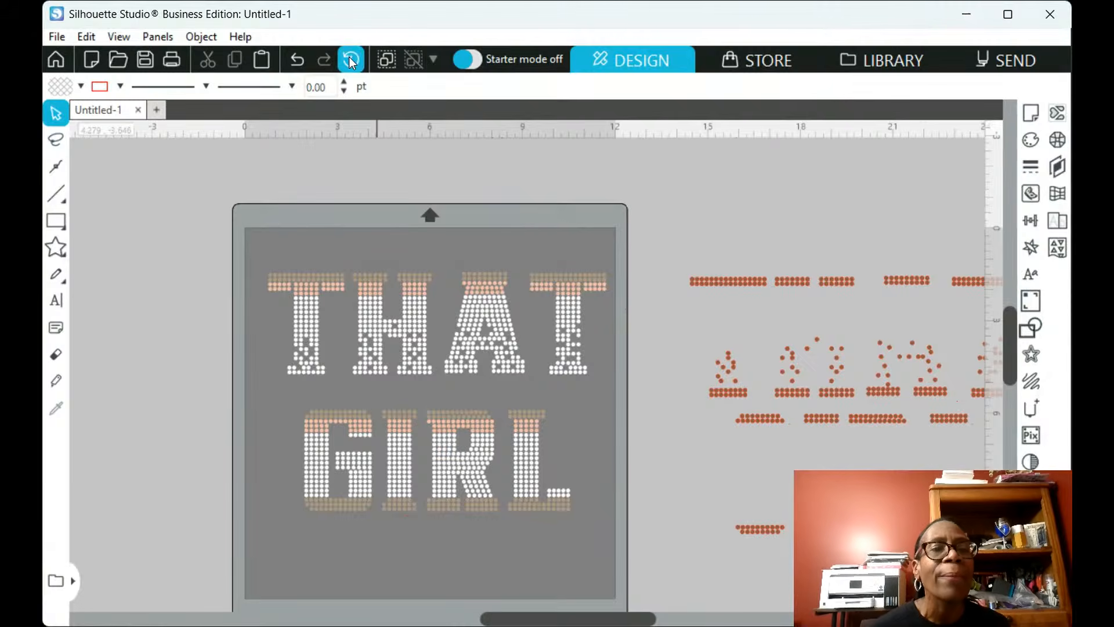
Undo the brown rhinestones' move and their preparation as one object, back to separate brown edge rows and dark brown scattered stones
left_click(293, 68)
left_click(294, 68)
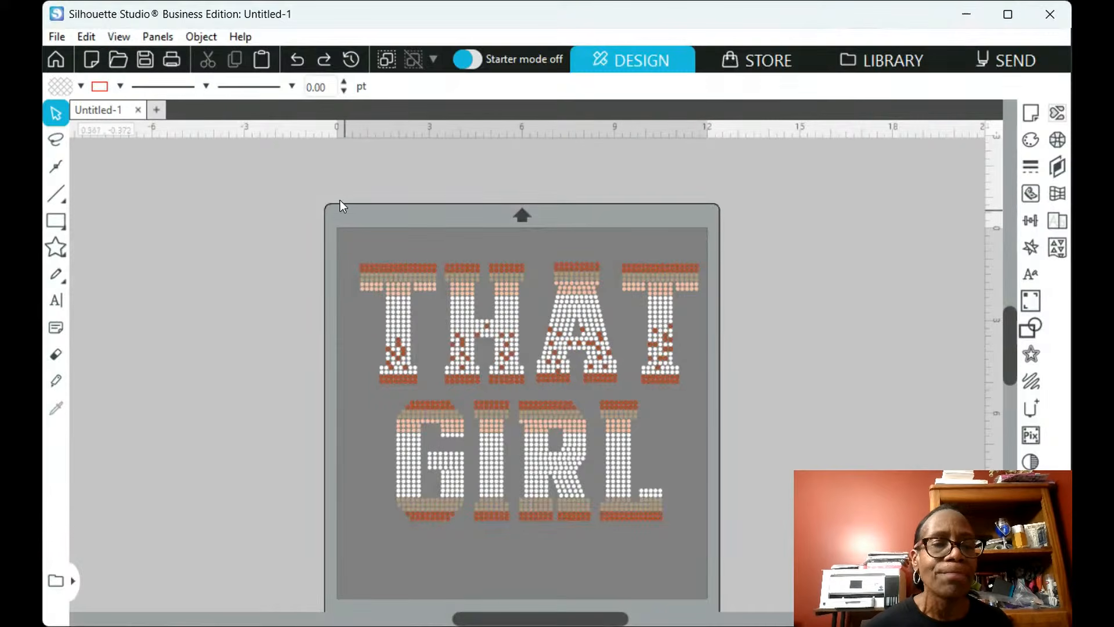
left_click(298, 60)
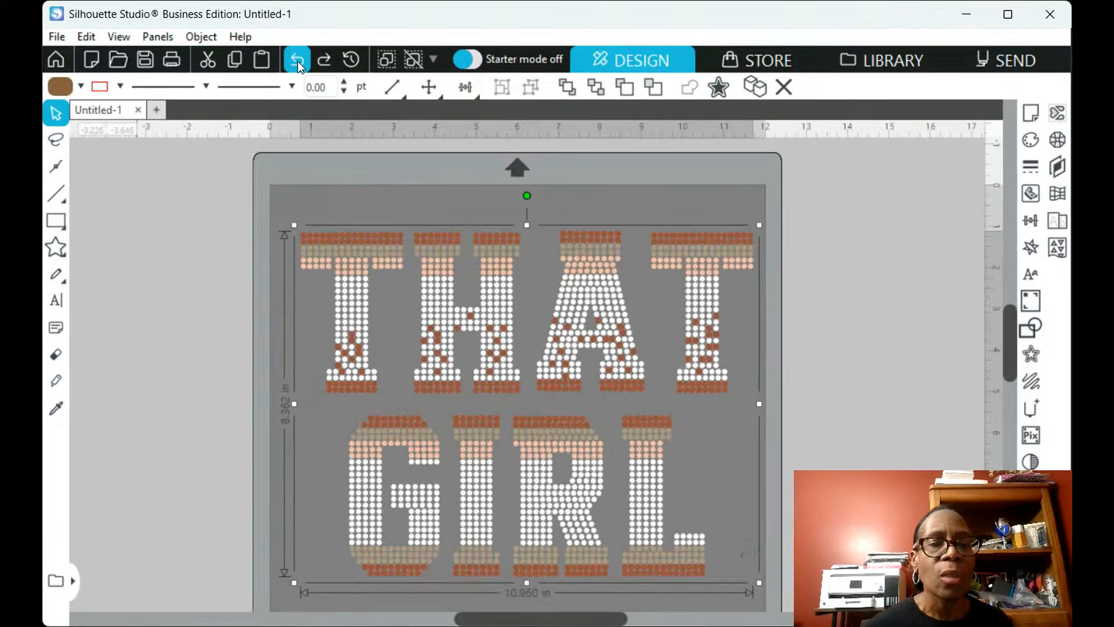
left_click(296, 61)
left_click(295, 64)
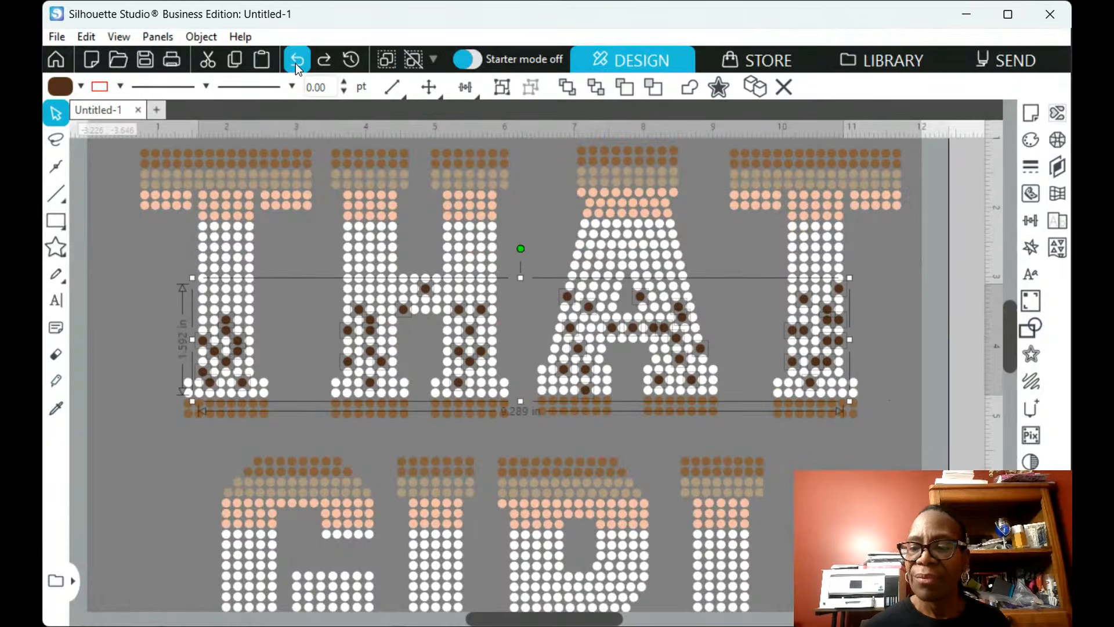
Undo the dark brown fills of the single stones at the bases of the H, the A and the last T of THAT
left_click(294, 63)
left_click(295, 64)
left_click(295, 64)
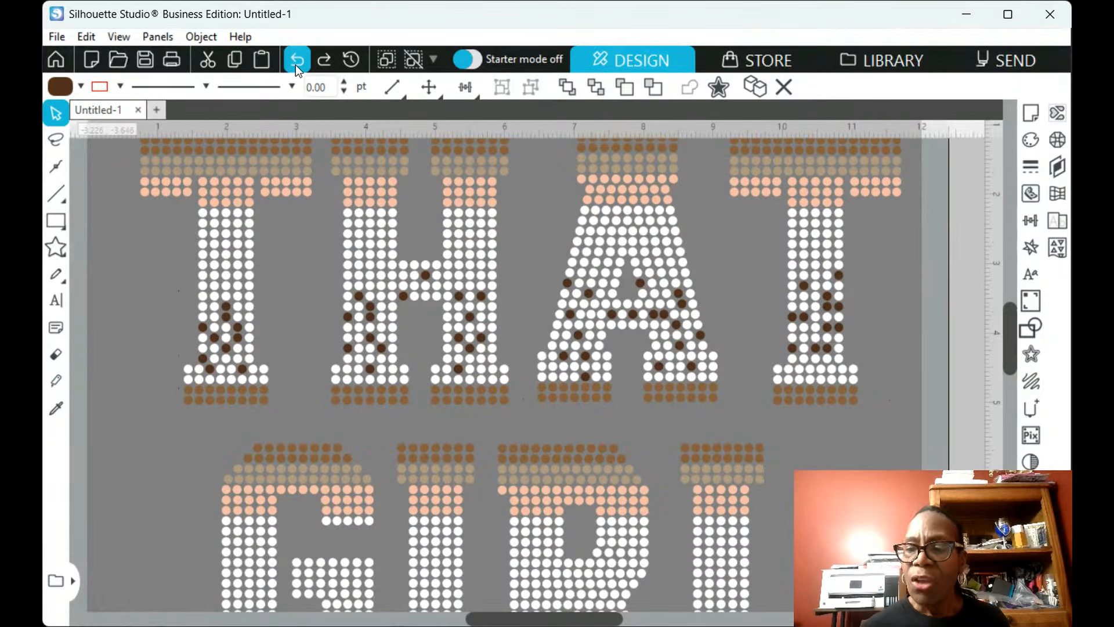
left_click(295, 64)
left_click(294, 65)
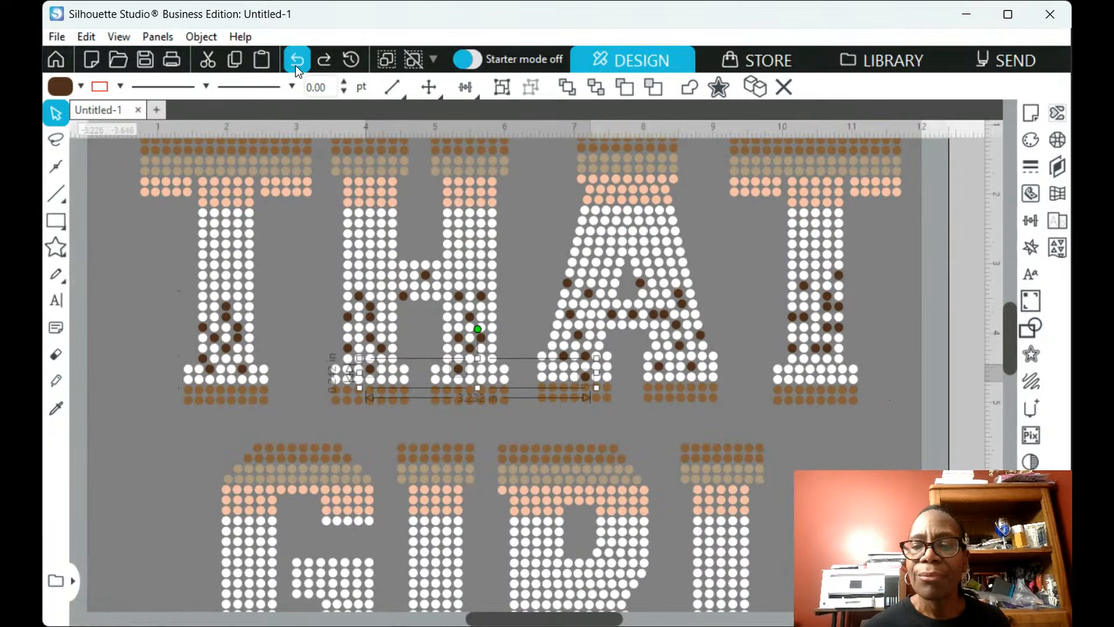
left_click(296, 65)
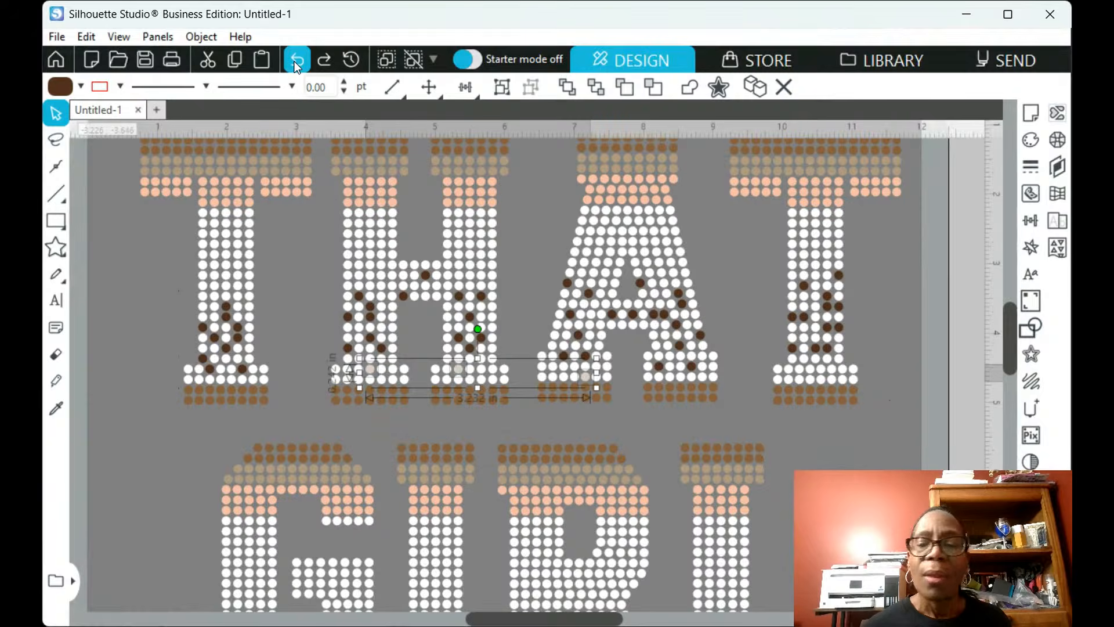
left_click(295, 64)
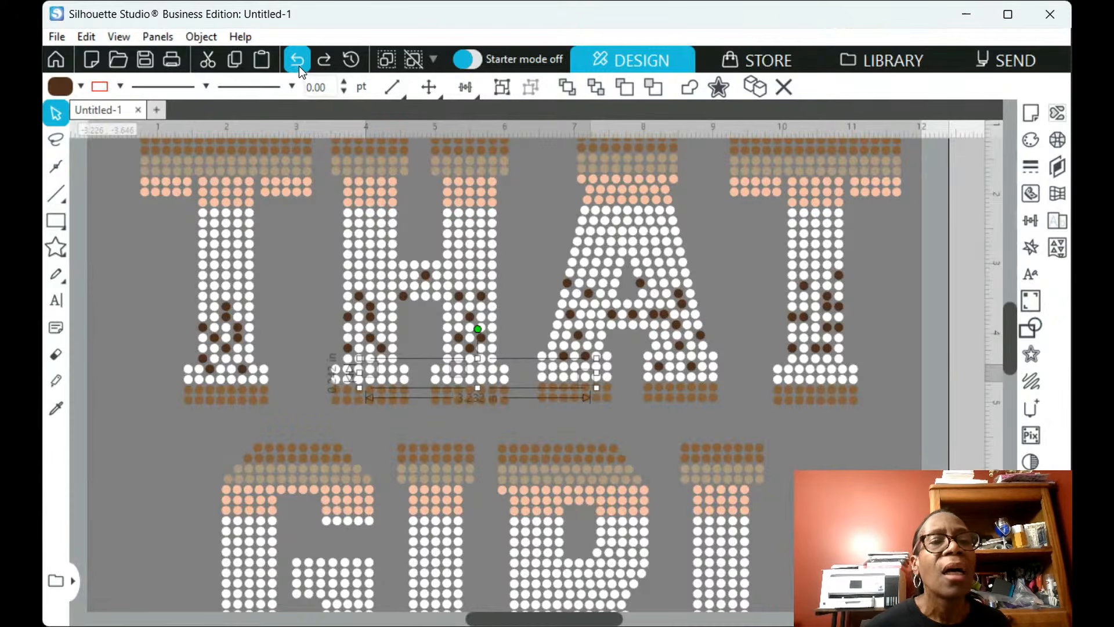
Undo the dark brown fills of the scattered stones low in the stem of the first T of THAT
left_click(298, 65)
left_click(298, 64)
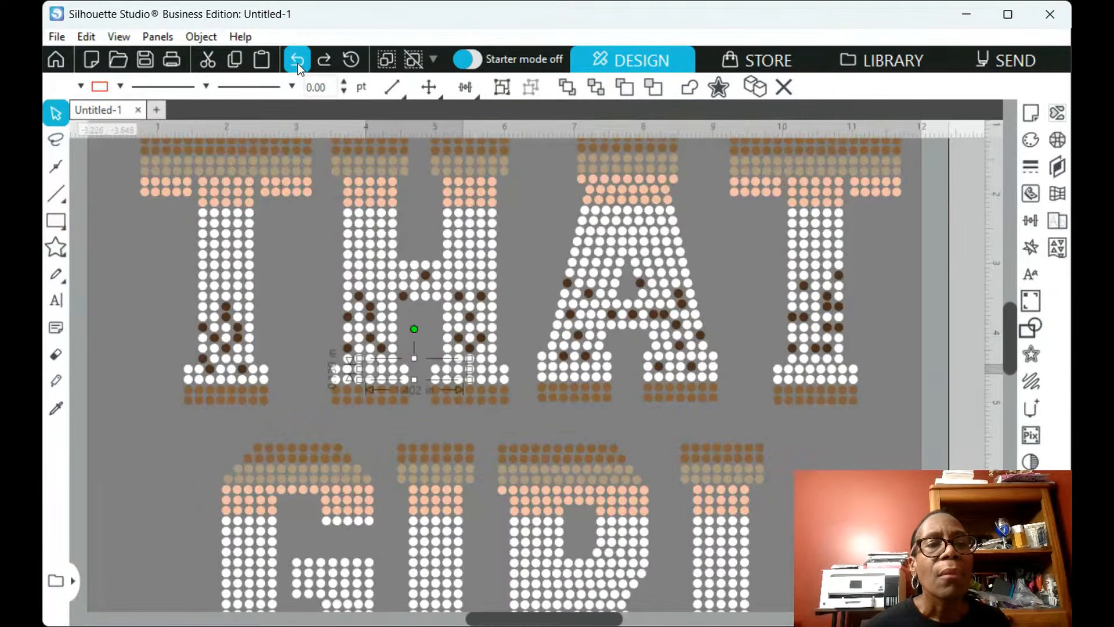
left_click(298, 64)
left_click(298, 64)
left_click(298, 65)
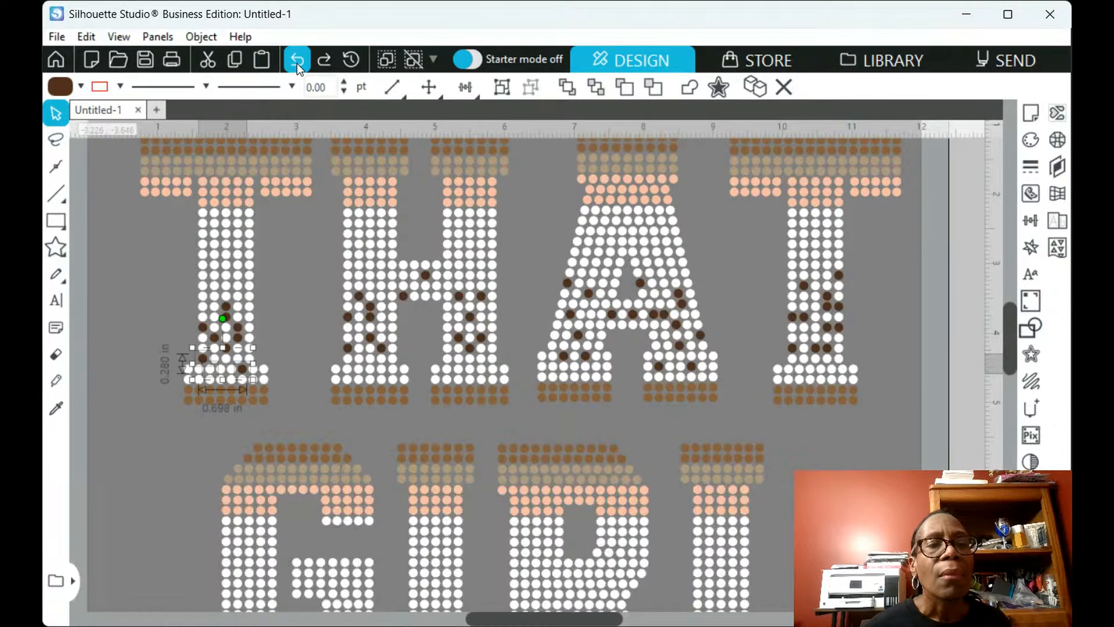
left_click(298, 64)
left_click(298, 64)
left_click(298, 65)
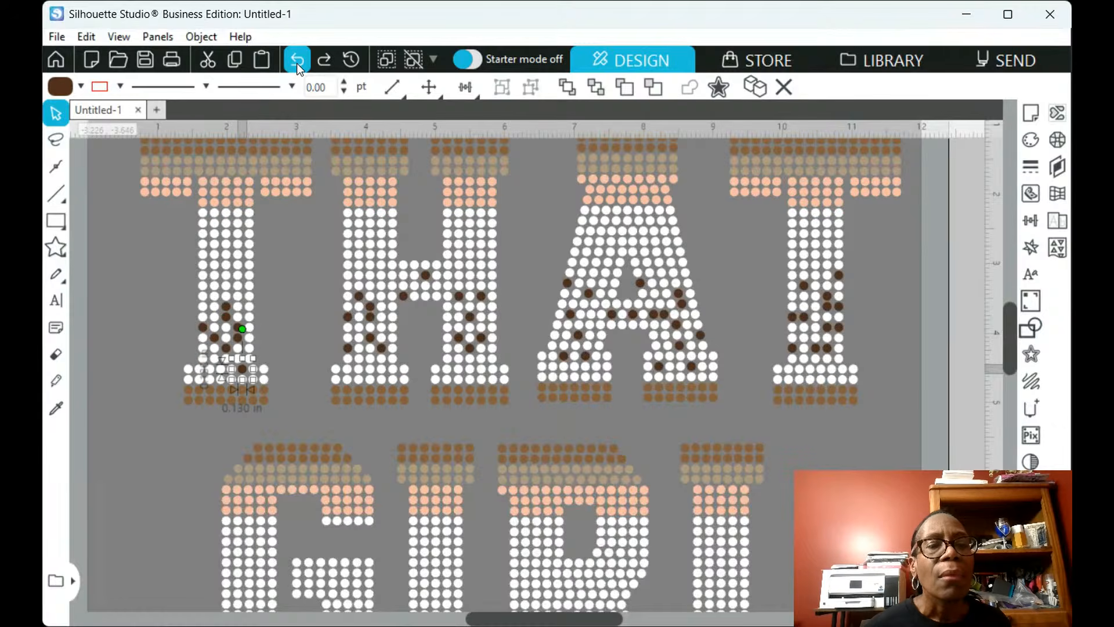
left_click(298, 64)
left_click(298, 64)
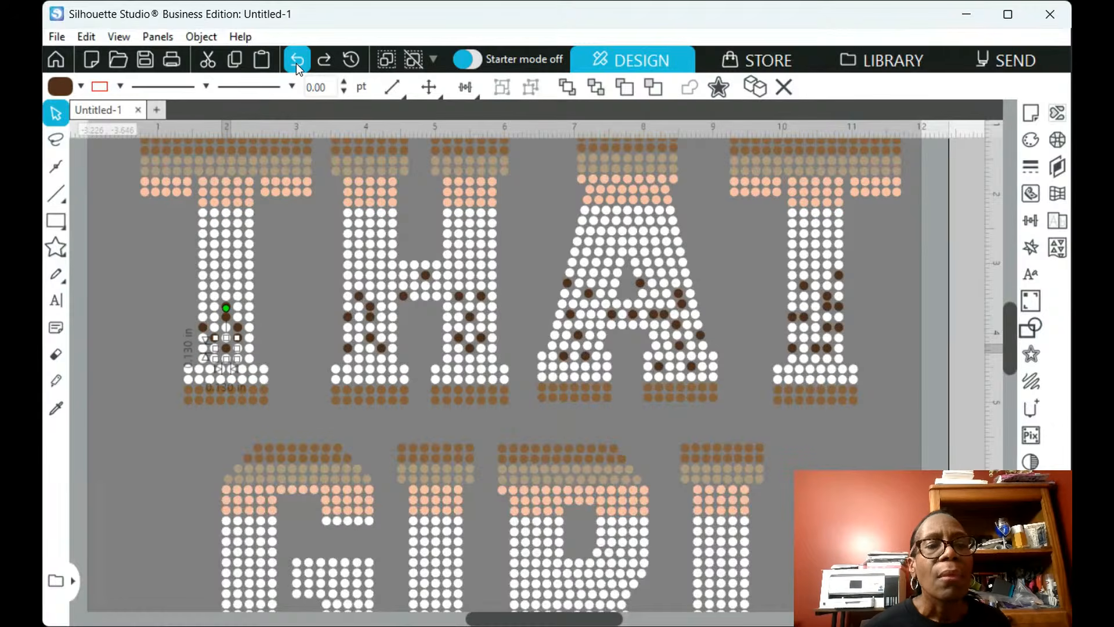
left_click(298, 64)
left_click(297, 65)
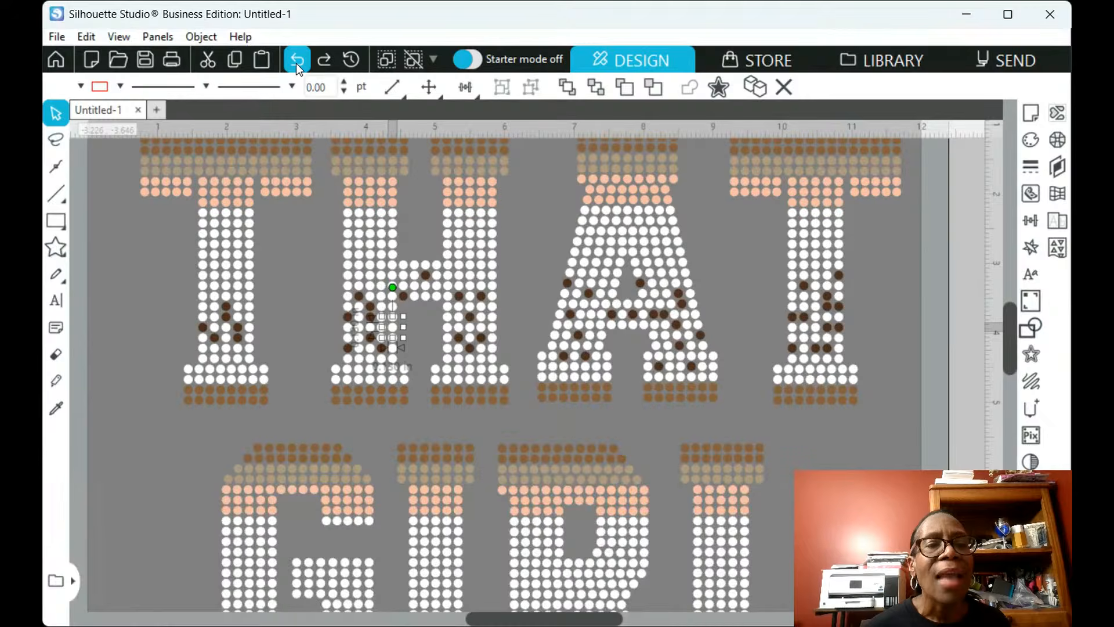
Undo the group dark brown fill of scattered stones across the letters of THAT, including those in the A and last T
left_click(298, 64)
left_click(298, 64)
left_click(297, 63)
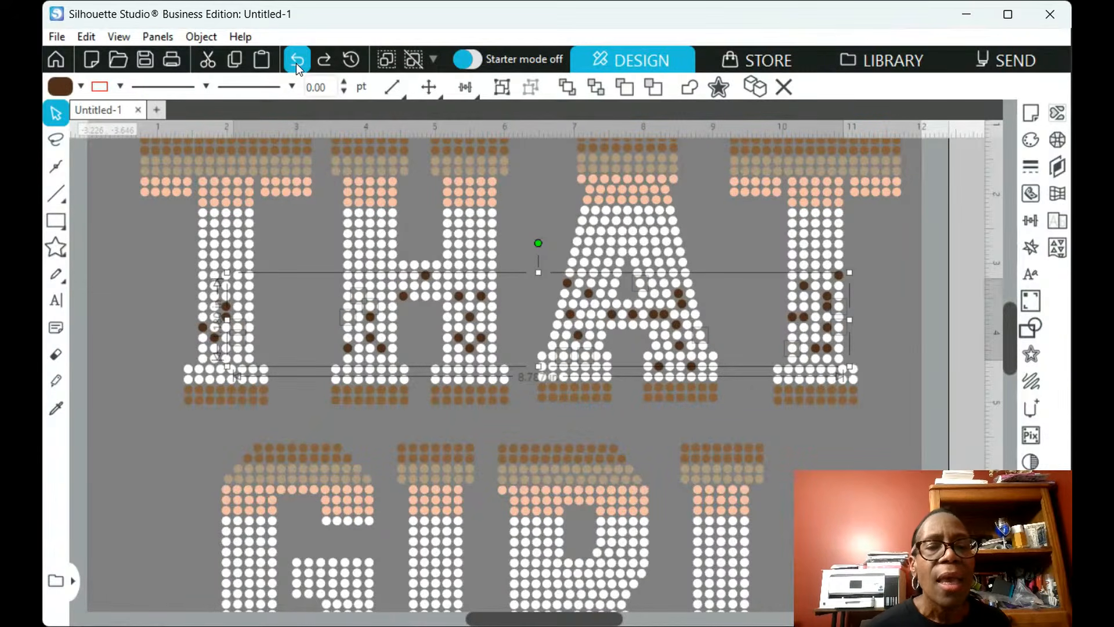
left_click(297, 63)
left_click(297, 63)
left_click(297, 62)
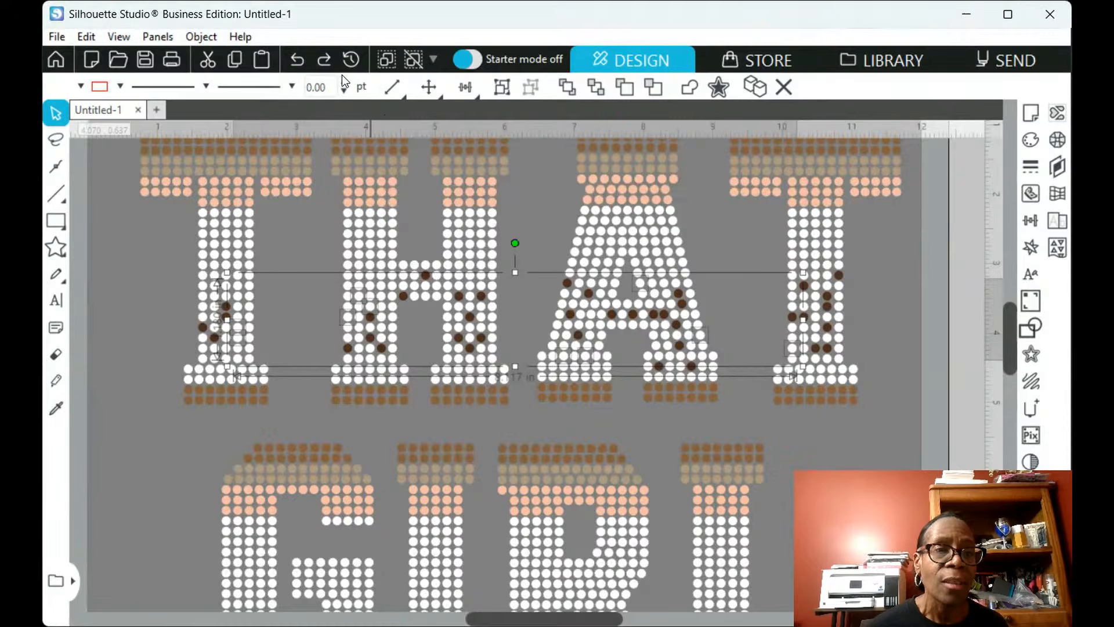
Undo the earlier stone selections and the first dark brown fill until every scattered stone in THAT is white
left_click(294, 61)
left_click(294, 61)
left_click(295, 61)
left_click(295, 61)
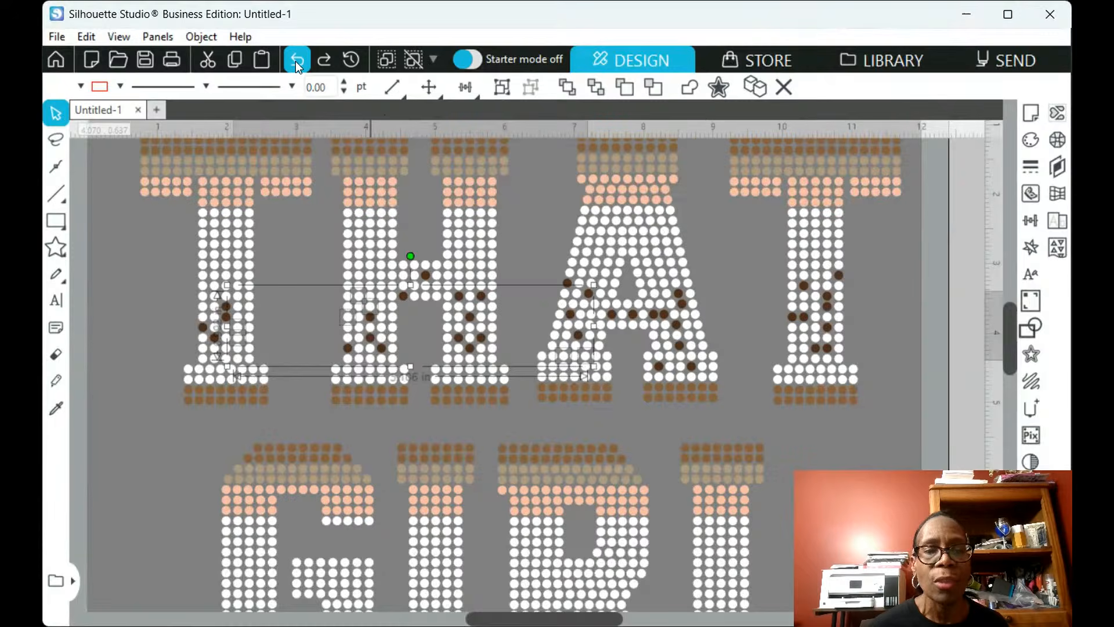
left_click(295, 61)
left_click(295, 61)
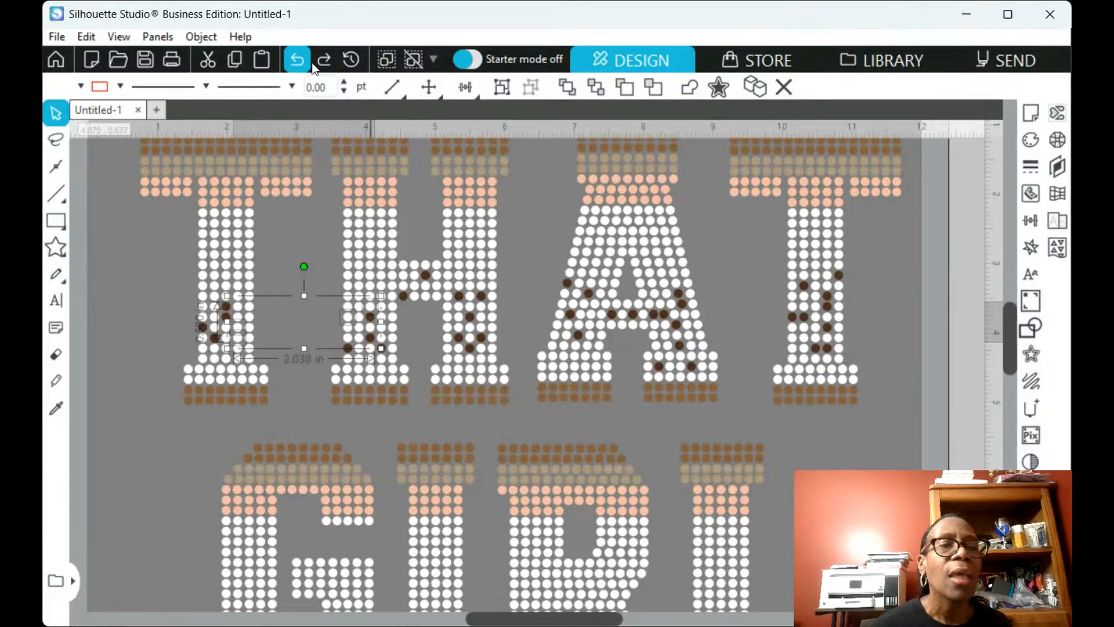
left_click(293, 59)
left_click(292, 58)
left_click(292, 58)
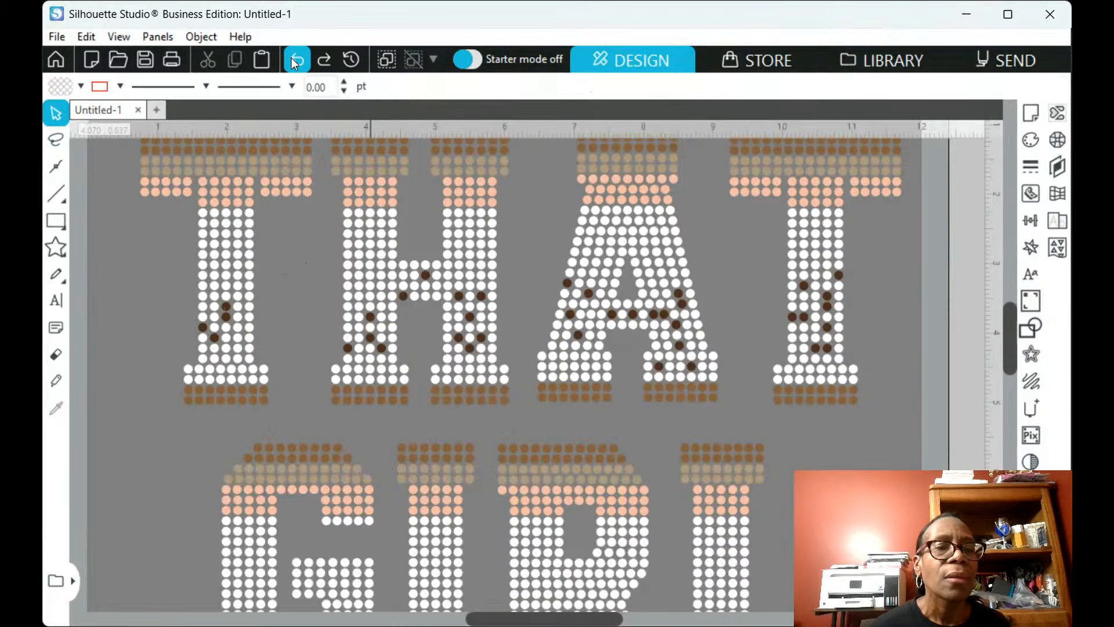
left_click(292, 58)
left_click(292, 58)
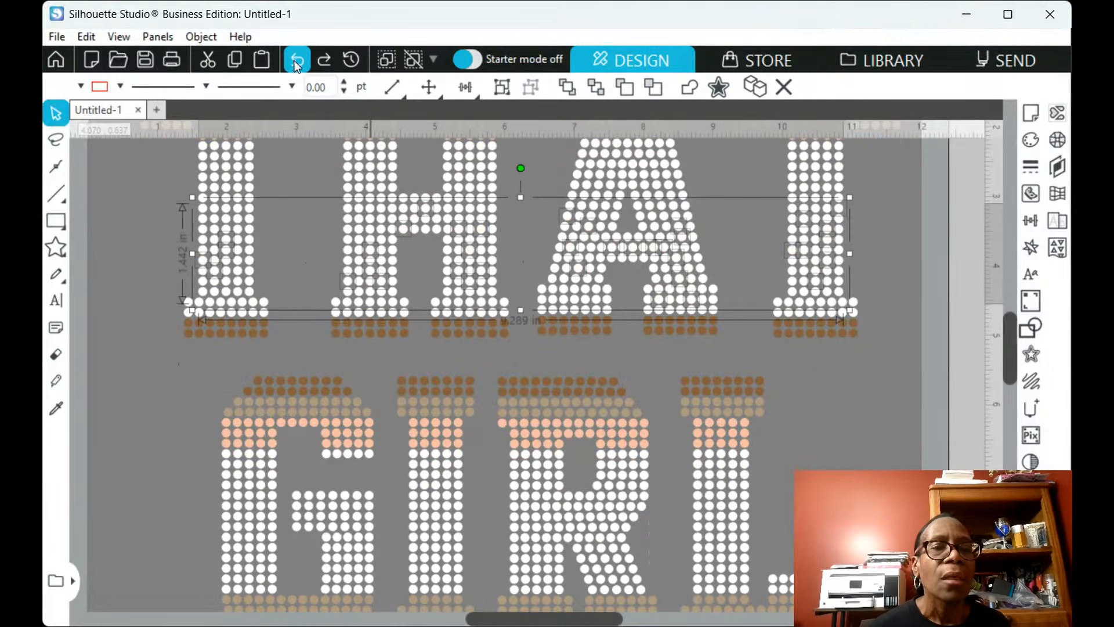
Undo the last addition to the scattered white stone selection in THAT and clear the remaining selection
scroll(385, 169, "up", 5)
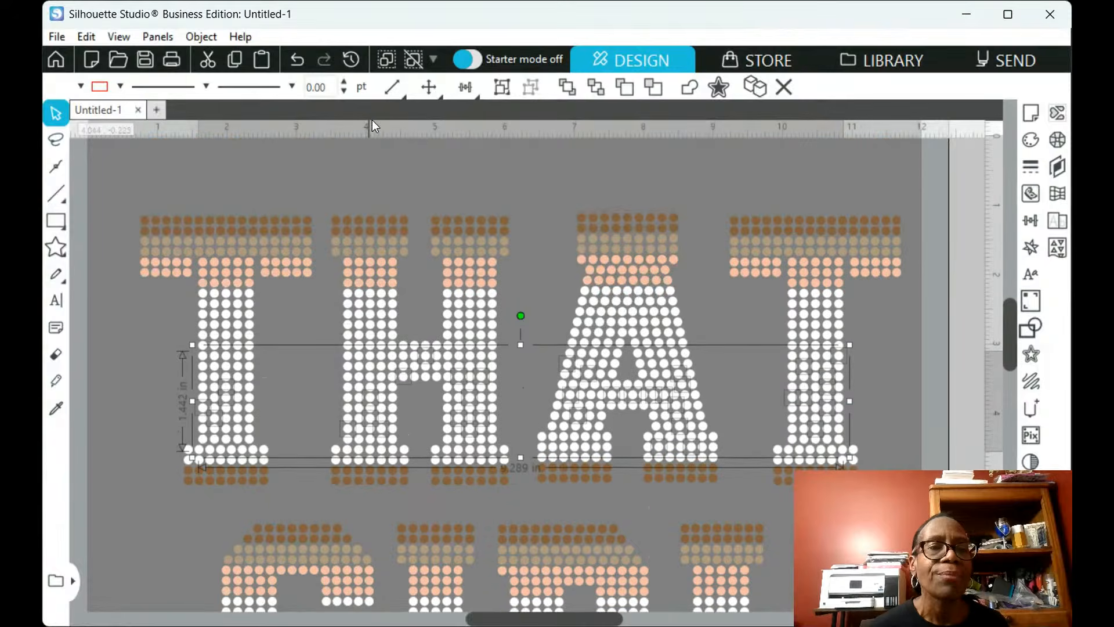
left_click(299, 58)
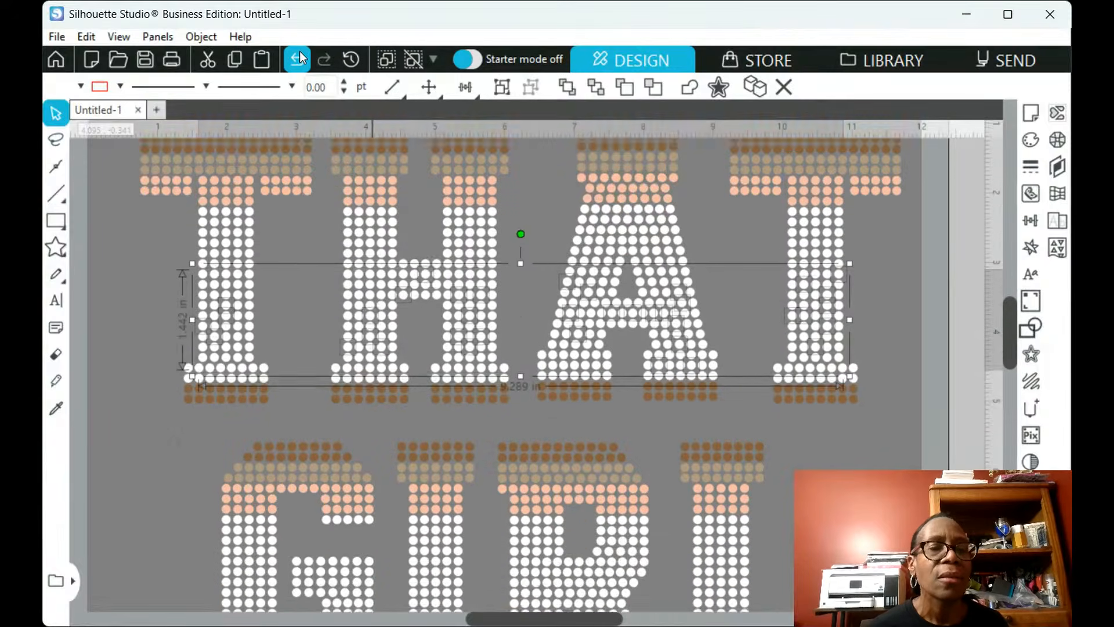
left_click(300, 58)
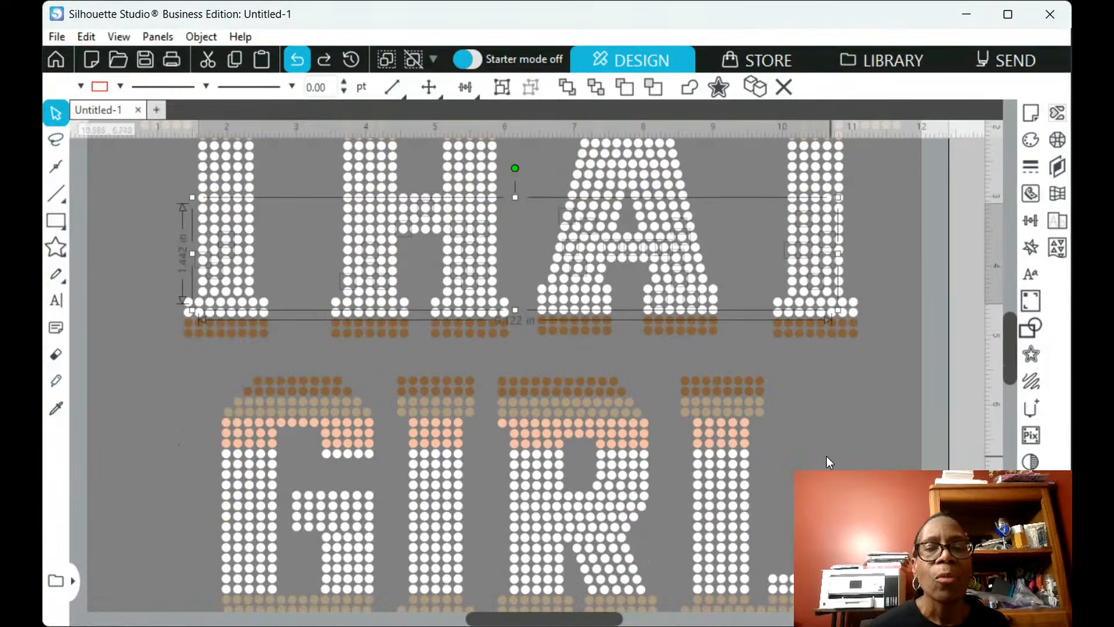
scroll(836, 451, "up", 1)
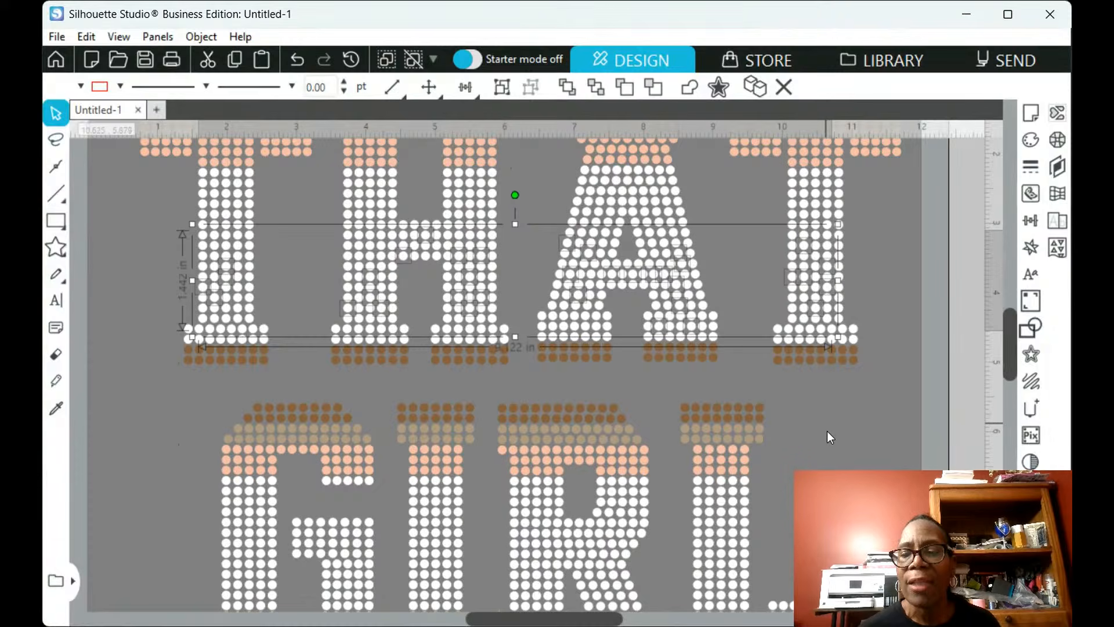
scroll(838, 409, "up", 3)
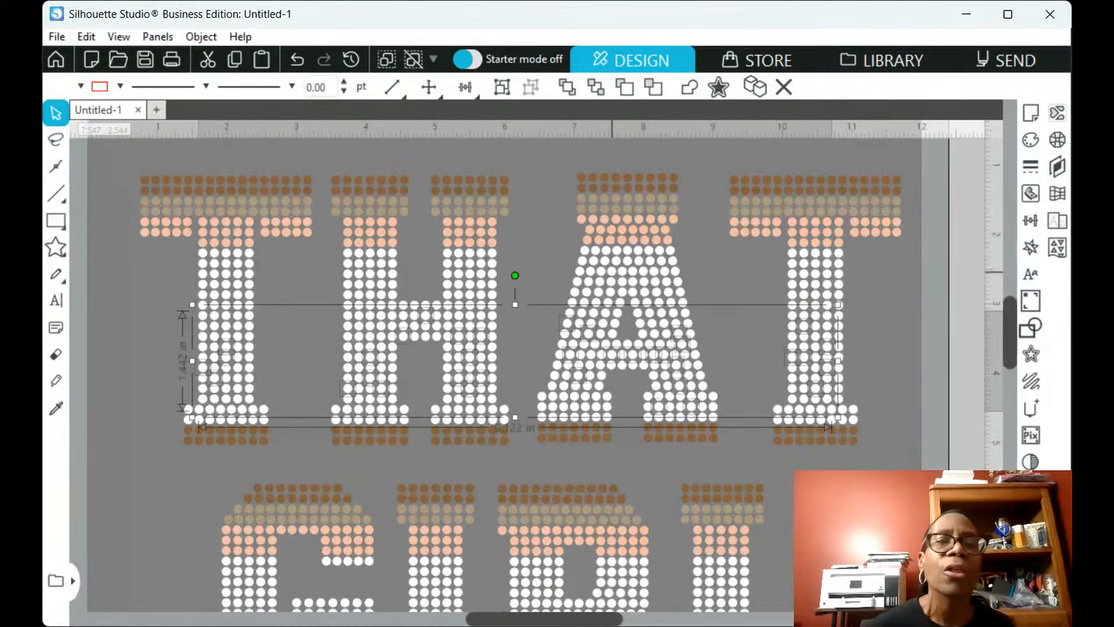
left_click(434, 59)
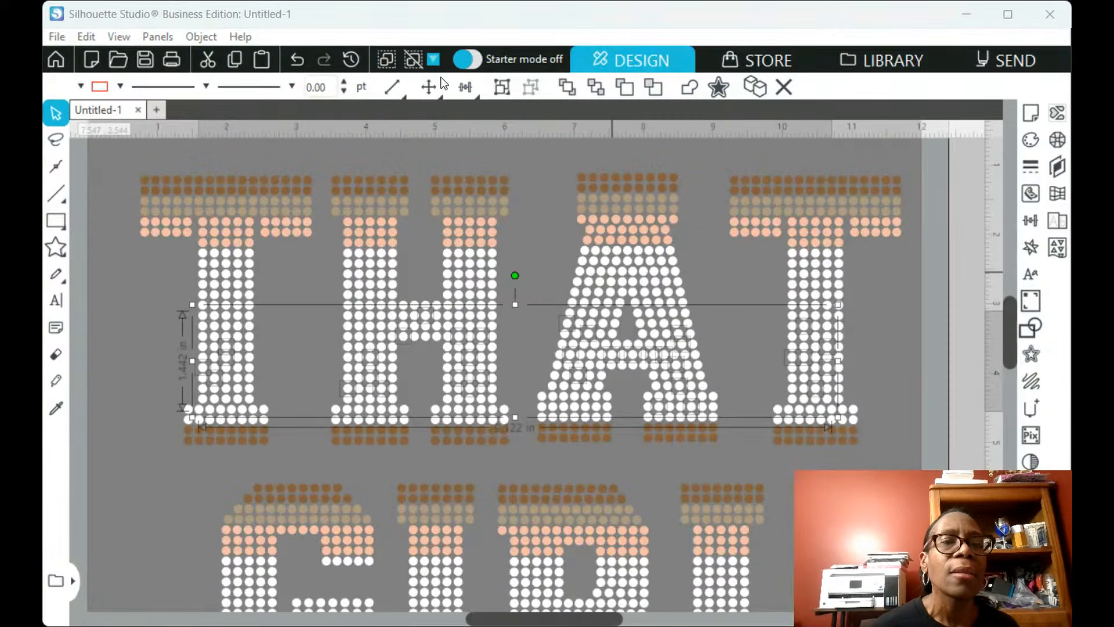
scroll(416, 159, "down", 4)
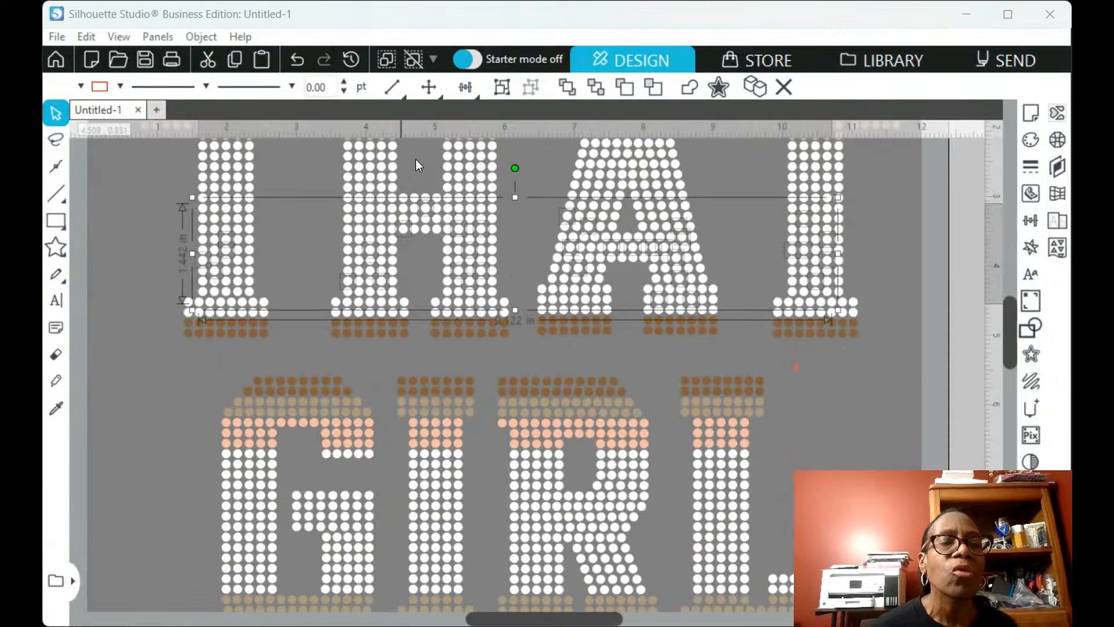
scroll(419, 160, "down", 2)
left_click(839, 348)
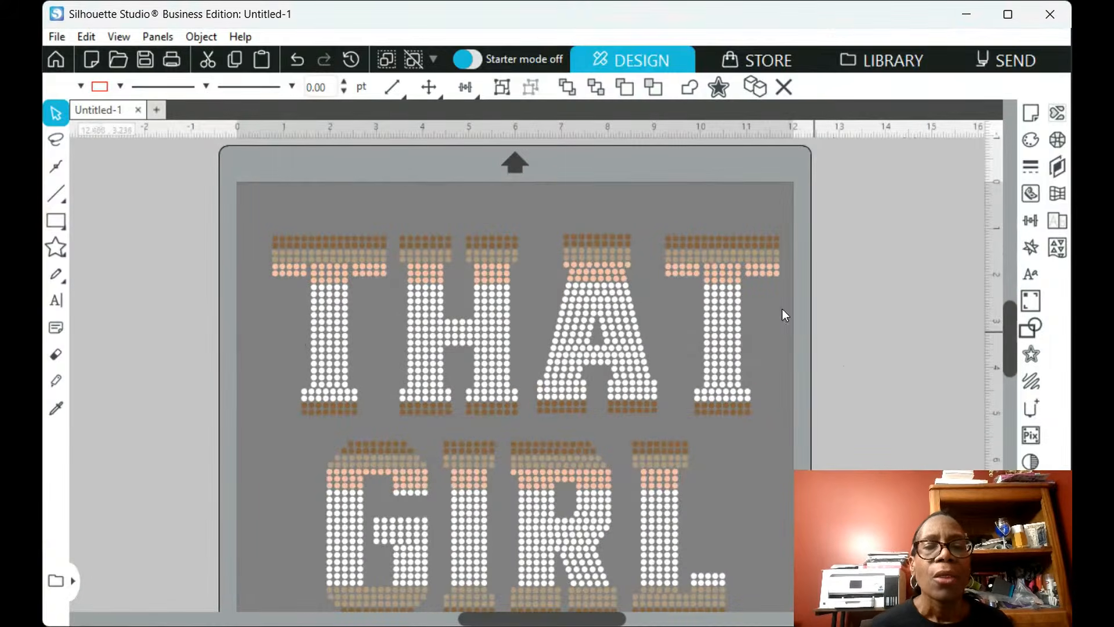
Move the brown edge rows of THAT GIRL together slightly up and to the right, away from the letters
left_click(700, 241)
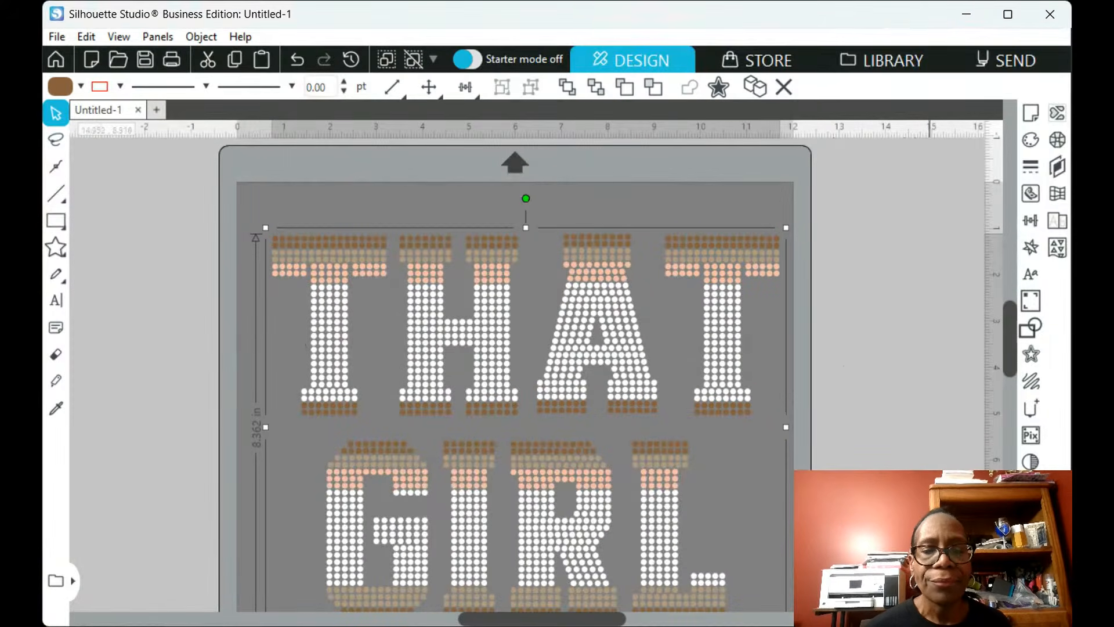
double_click(720, 247)
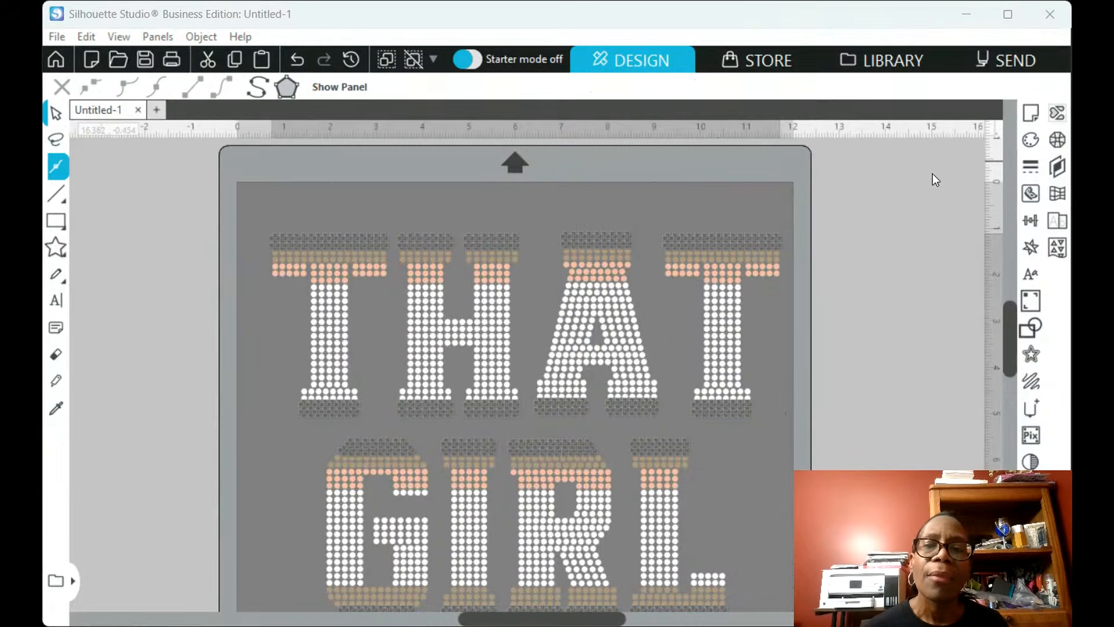
left_click(973, 156)
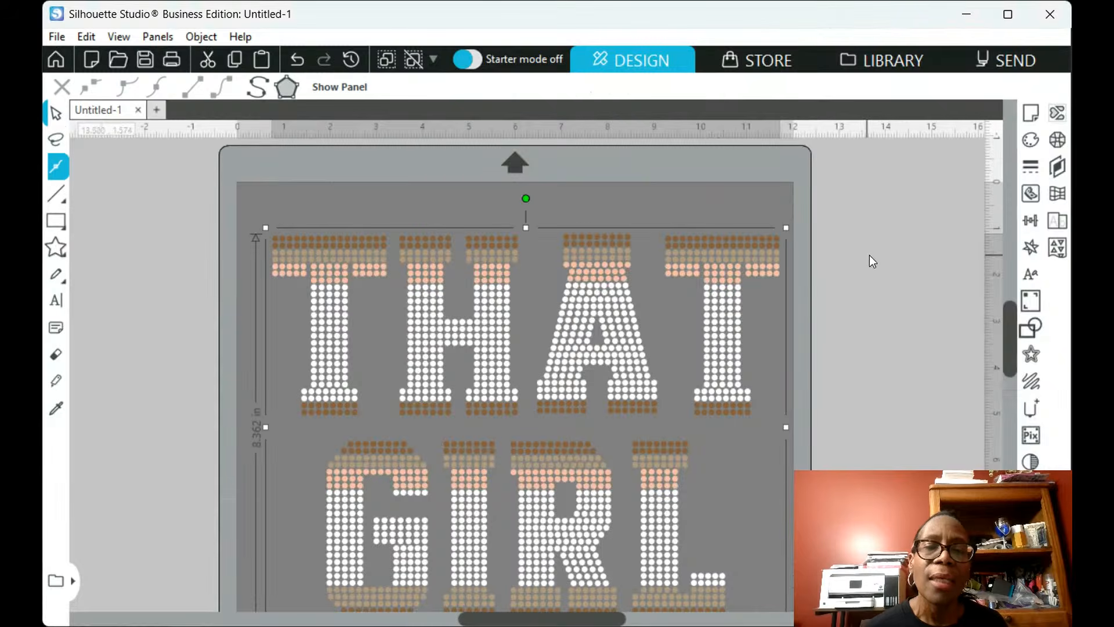
left_click(867, 228)
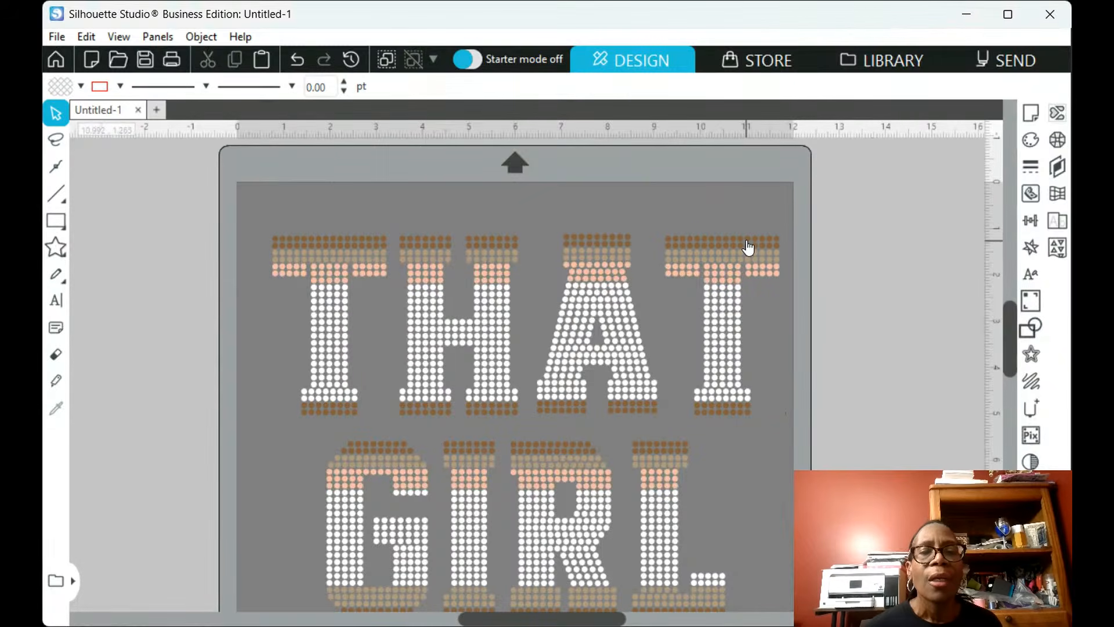
left_click(746, 246)
left_click_drag(747, 239, 792, 206)
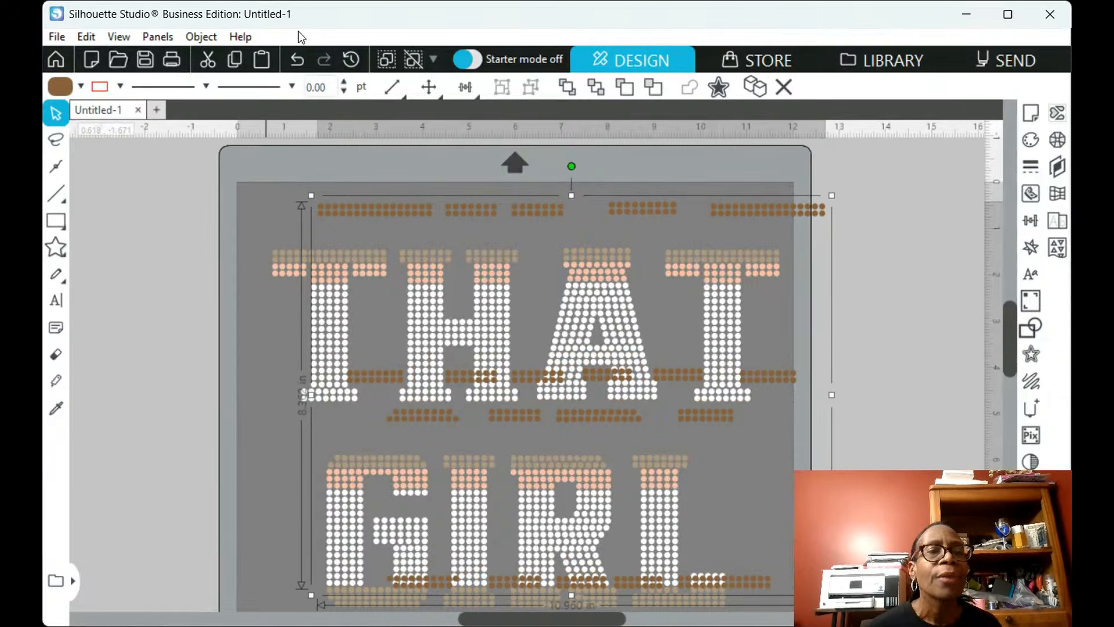
Undo the move of the brown edge rows and inspect them as one layer in point editing
left_click(298, 61)
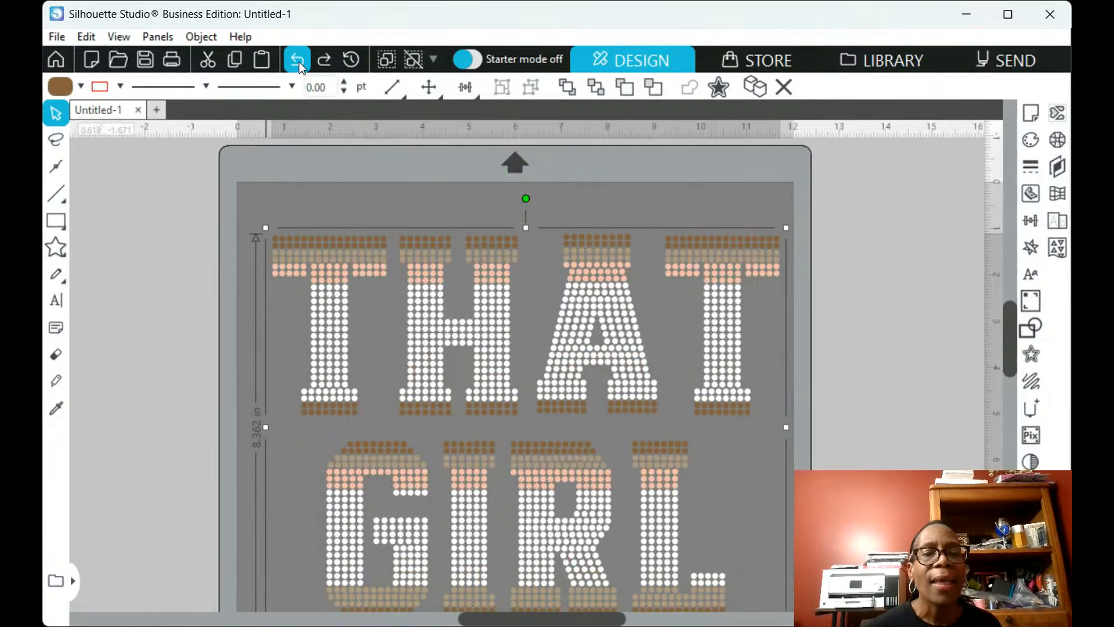
double_click(712, 238)
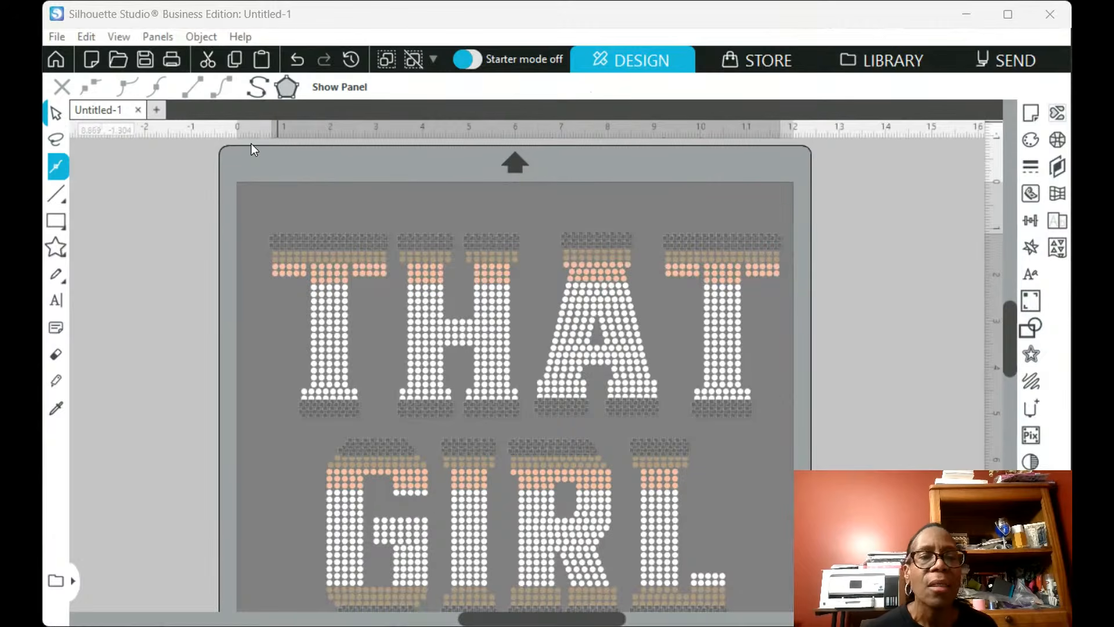
left_click(347, 194)
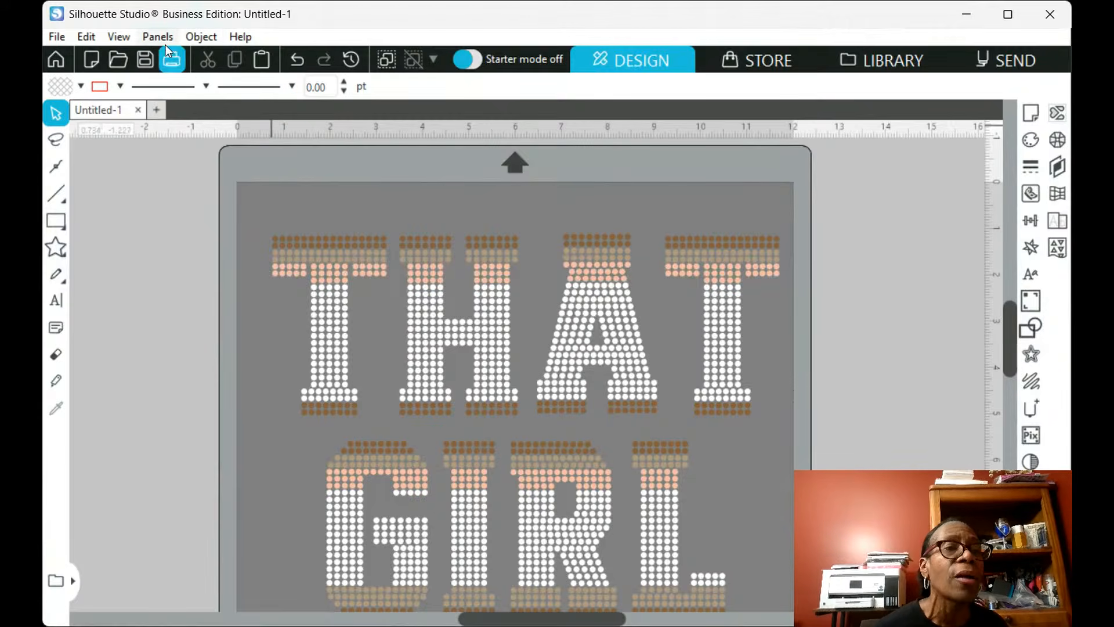
Check whether the brown, tan, peach and white stones of THAT GIRL are each combined into a single layer
left_click(323, 249)
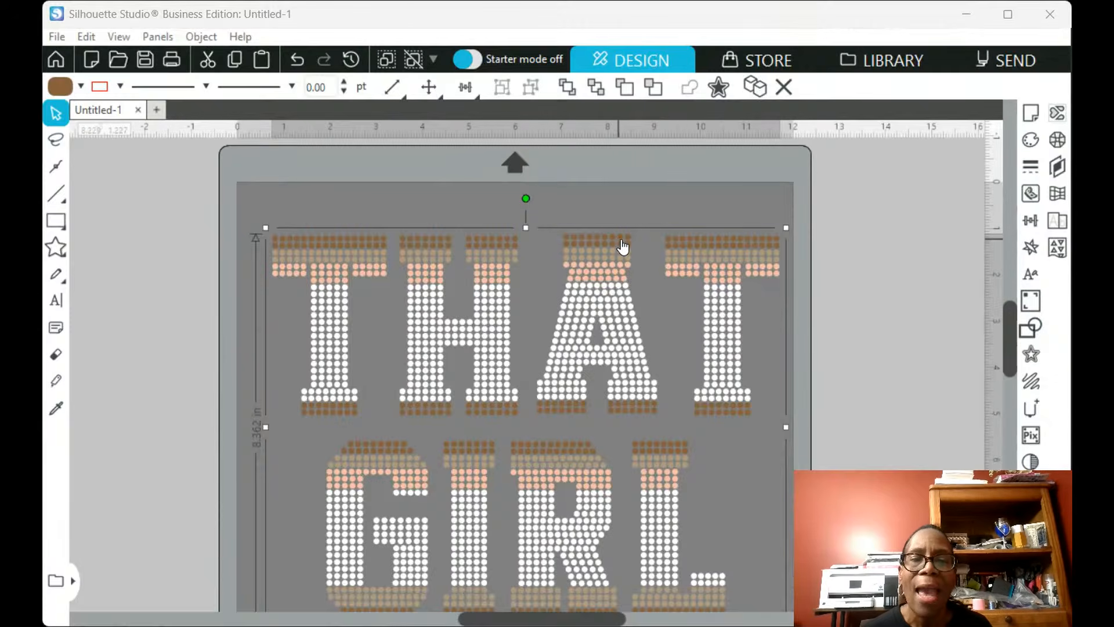
left_click(599, 198)
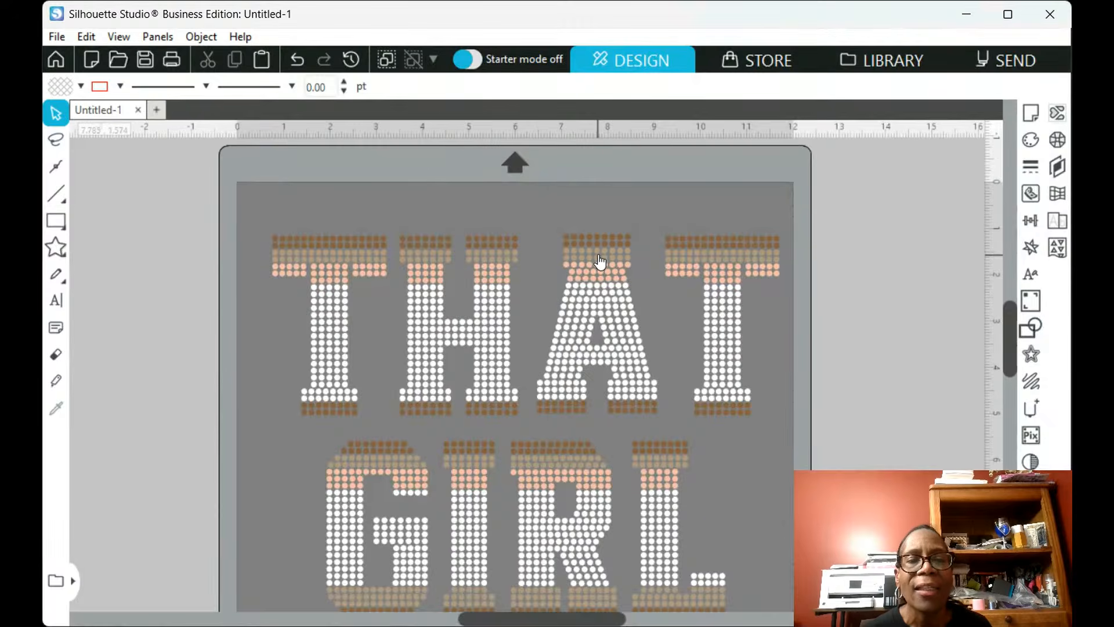
left_click(601, 255)
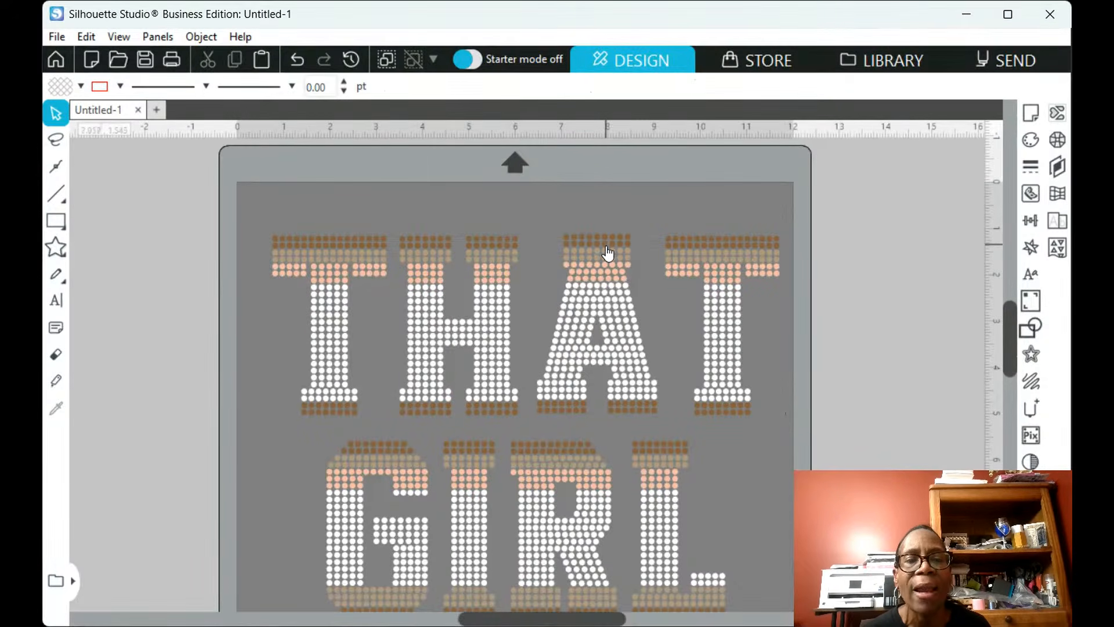
double_click(609, 262)
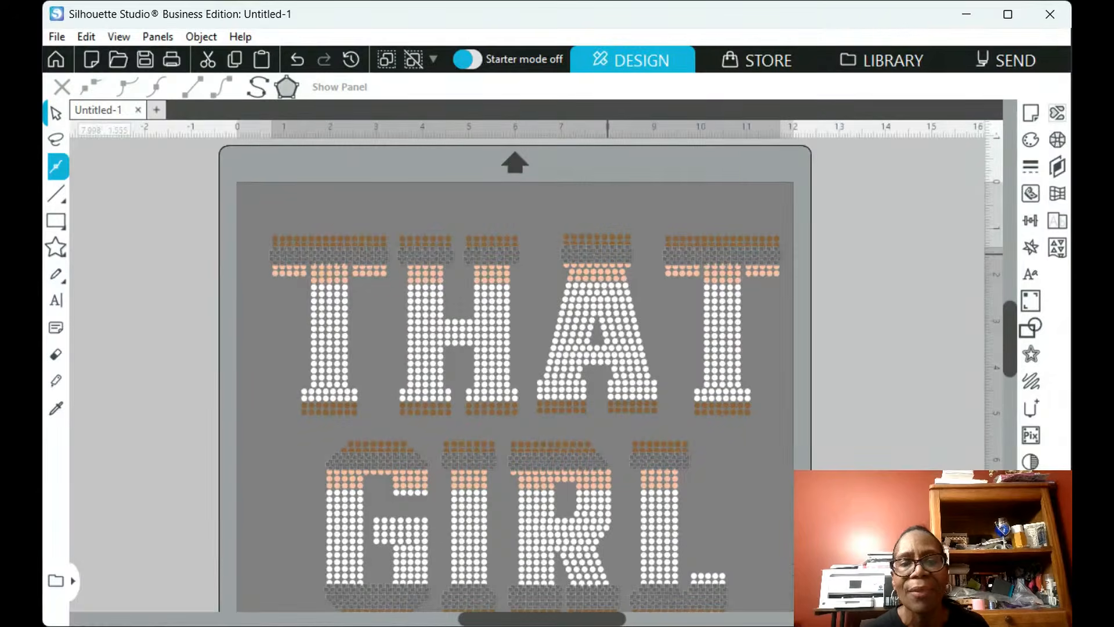
left_click(608, 275)
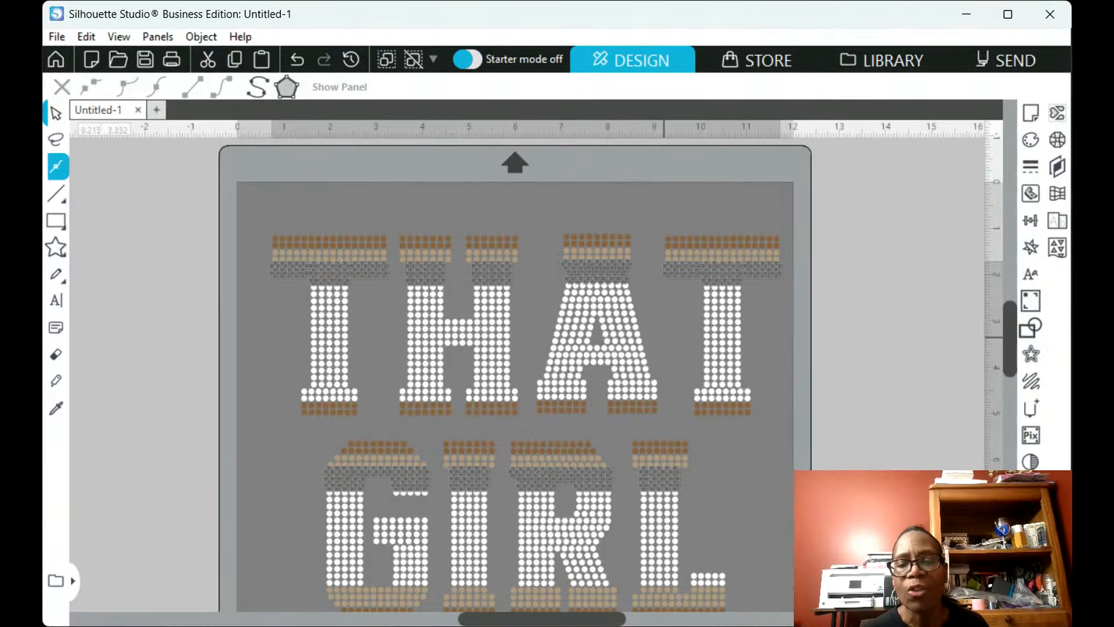
left_click(611, 343)
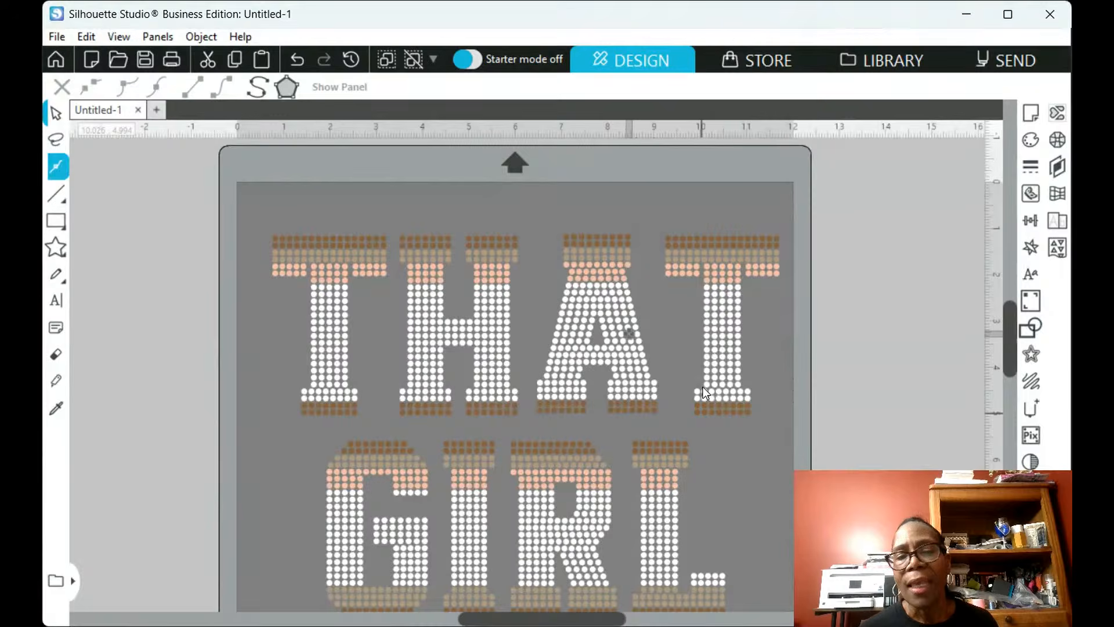
left_click(262, 189)
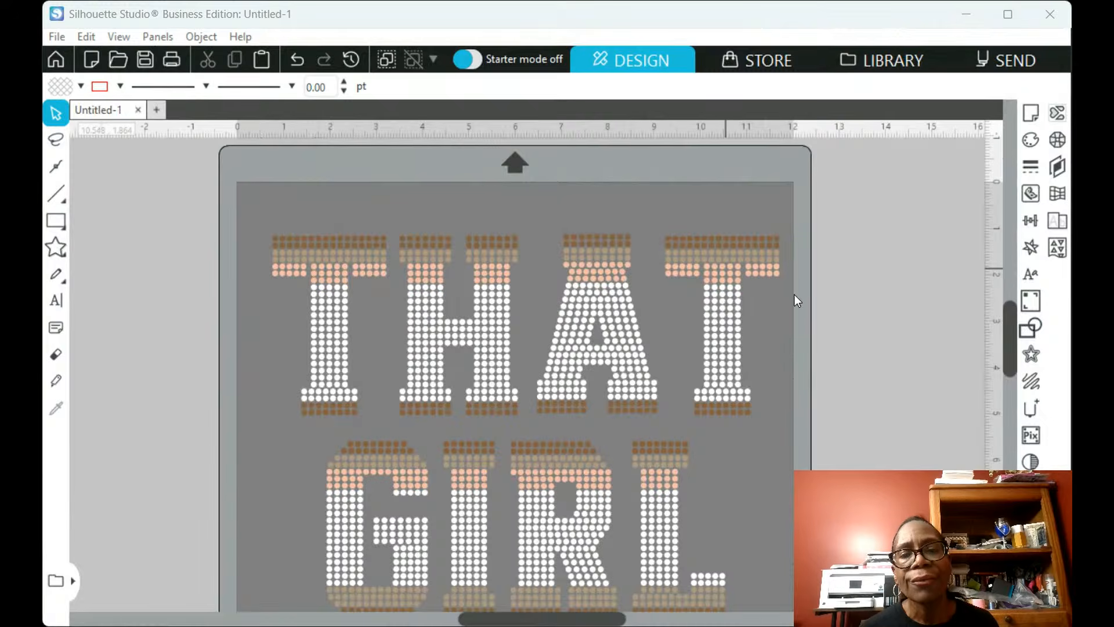
Select all the white stones of THAT GIRL, group them and make them a compound path
key("ctrl+a")
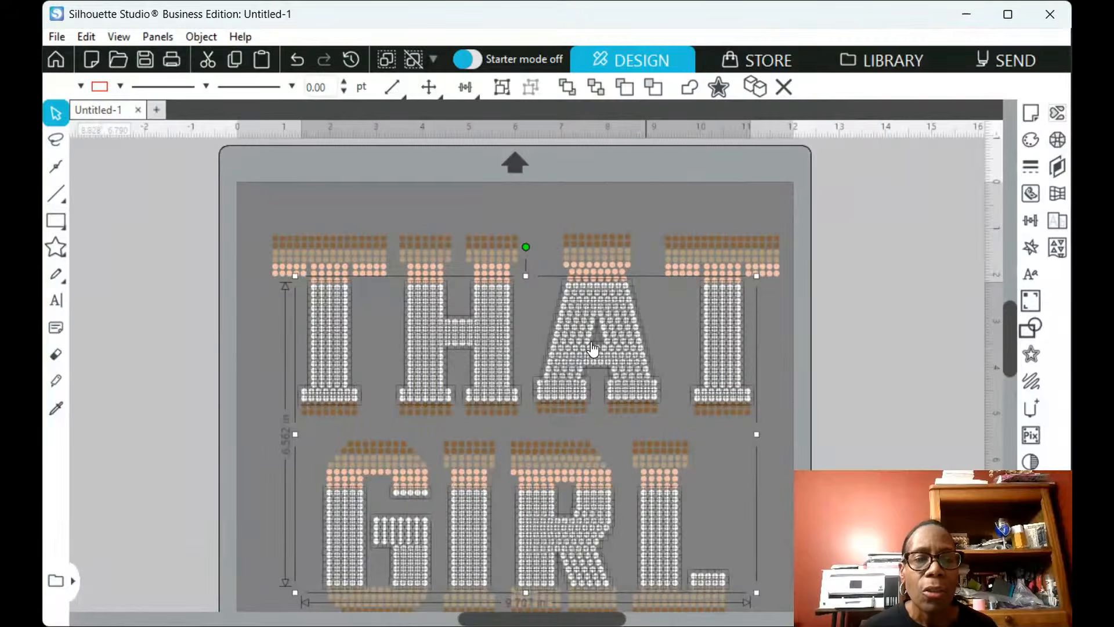
key("ctrl+g")
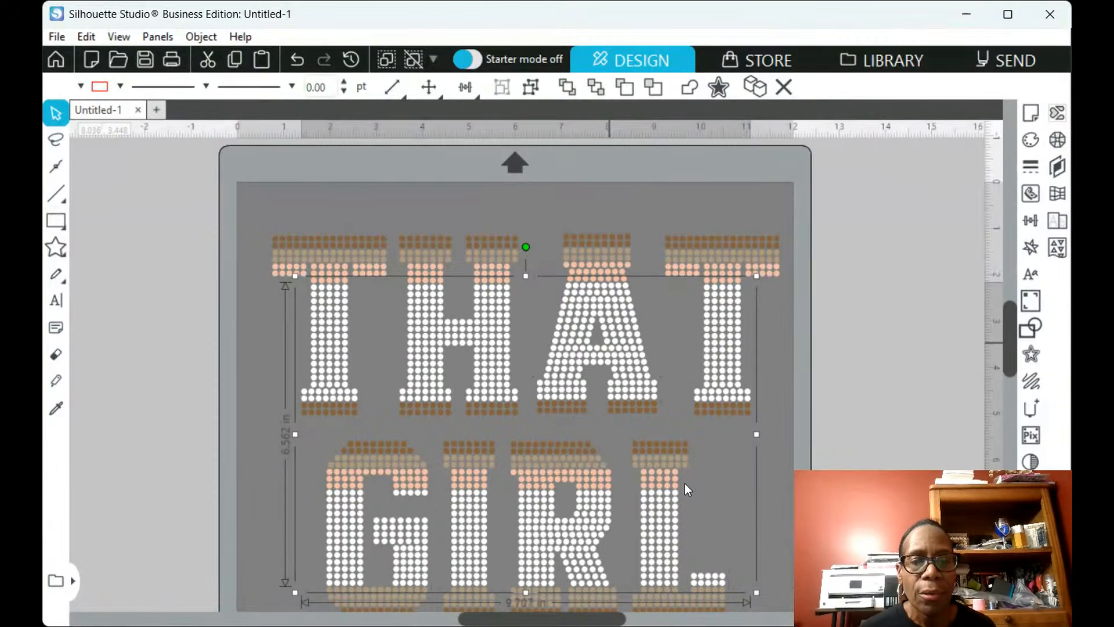
key("ctrl+e")
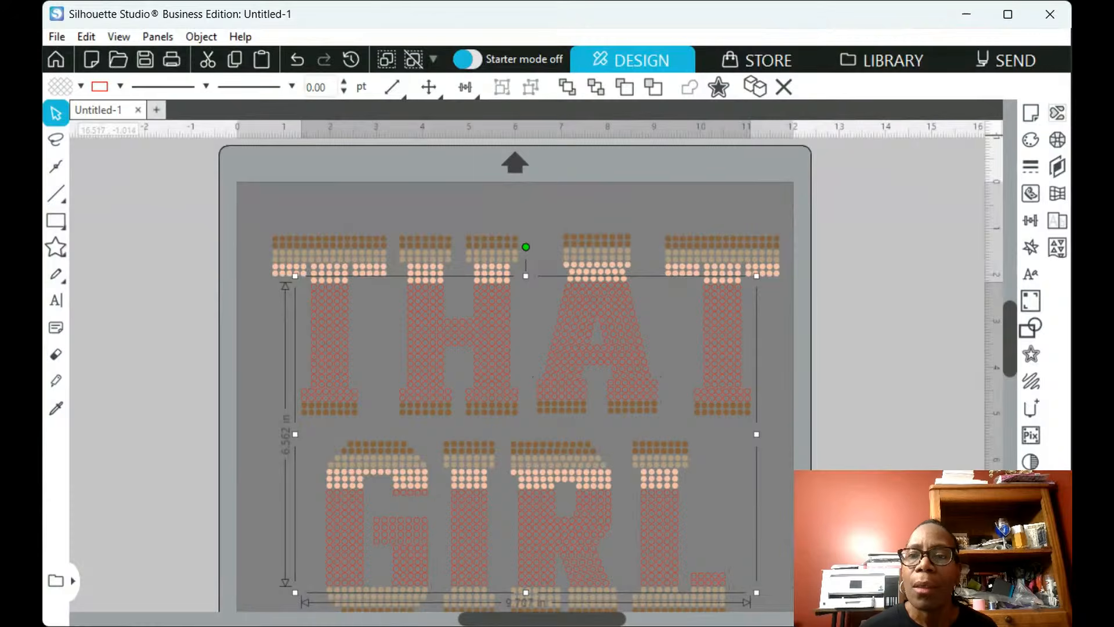
Give the compound white stone layer a white fill and remove its red outline
left_click(1036, 139)
left_click(793, 240)
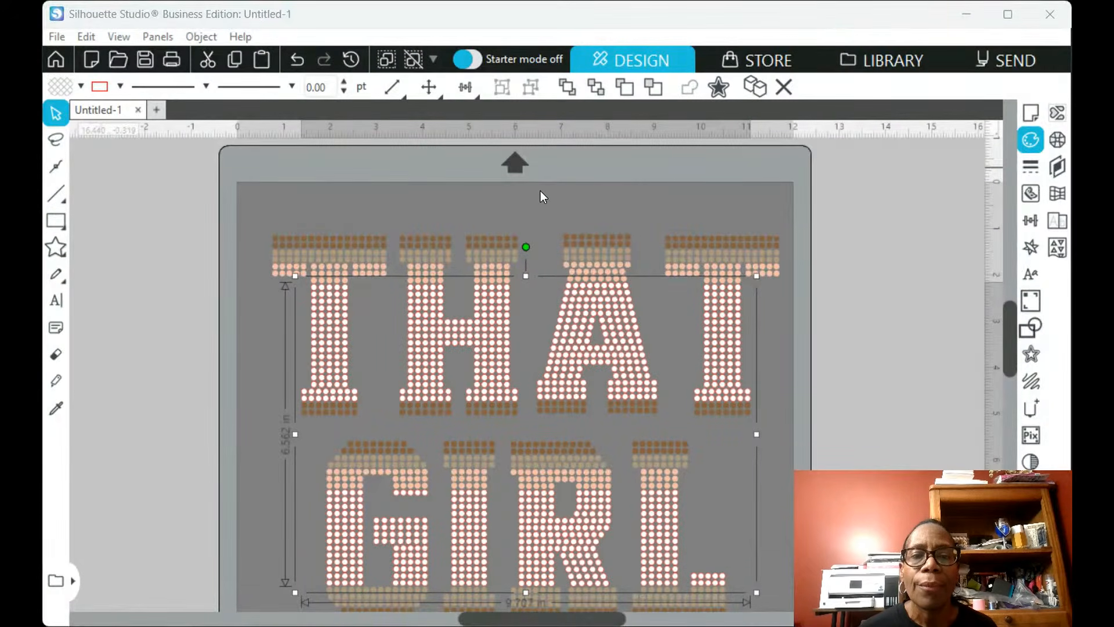
left_click(1033, 169)
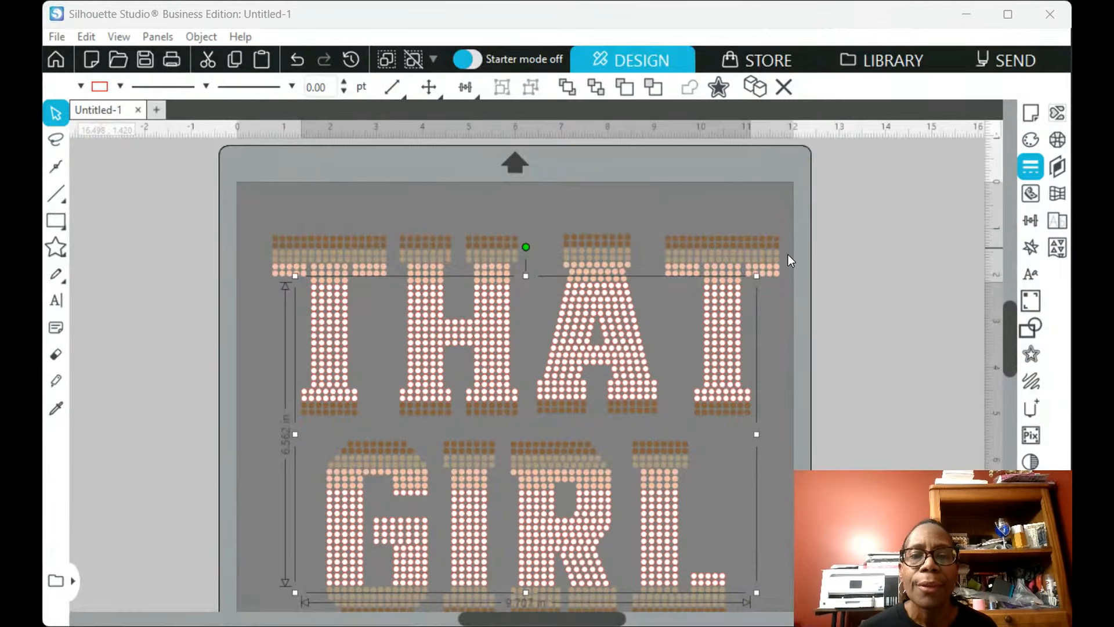
left_click(782, 352)
left_click(586, 191)
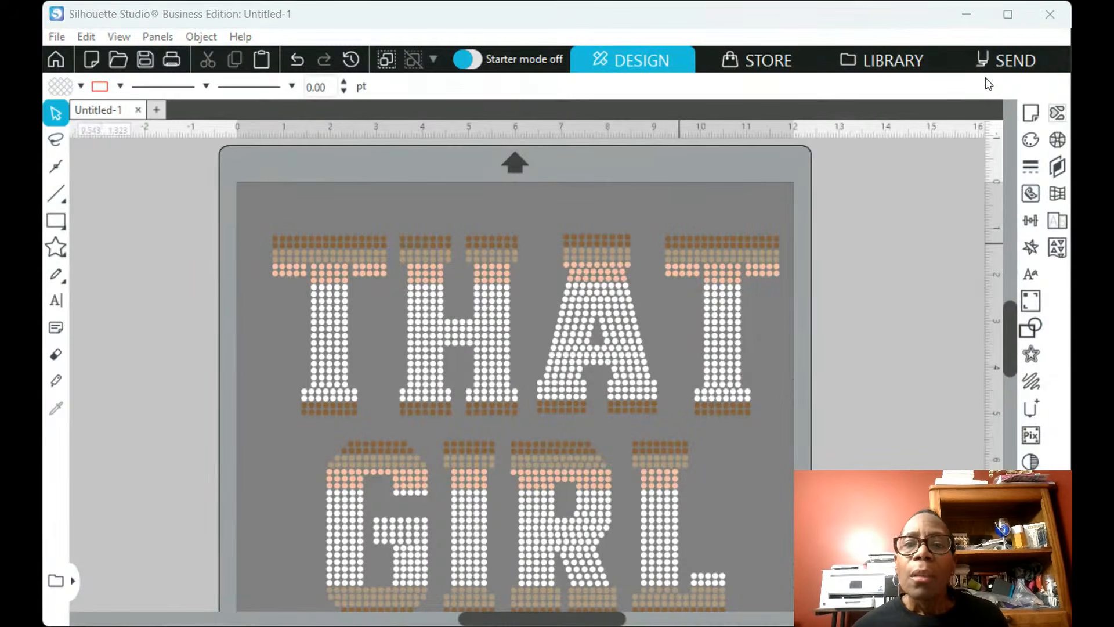
Draw a rectangle about 11.49 in wide and 8.87 in high around the whole THAT GIRL design
scroll(806, 302, "down", 1)
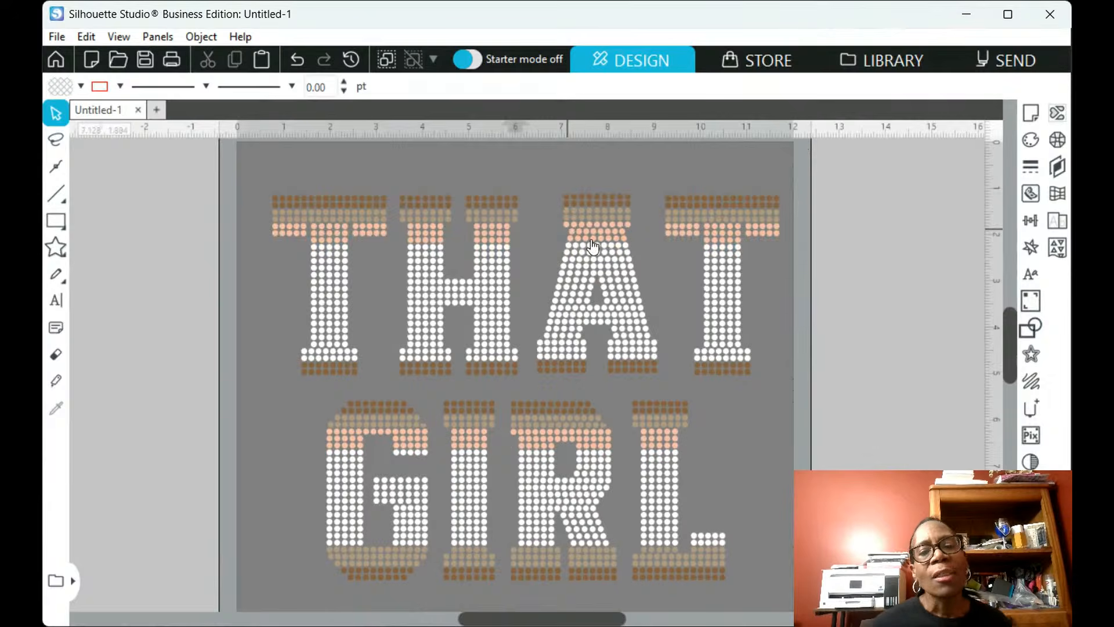
scroll(678, 243, "up", 1)
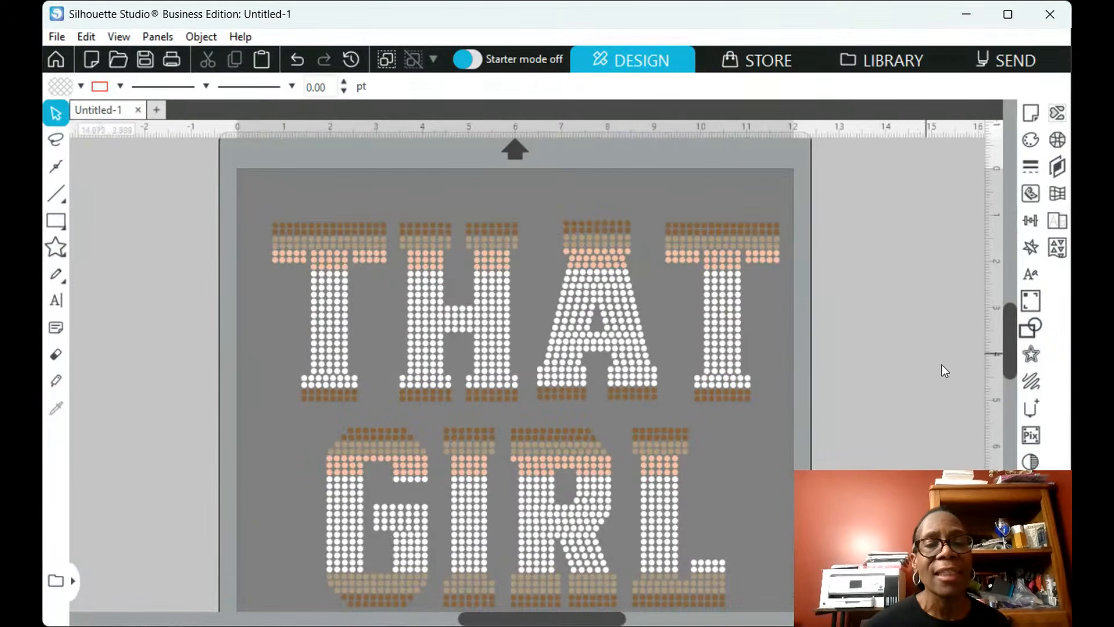
scroll(792, 307, "down", 2)
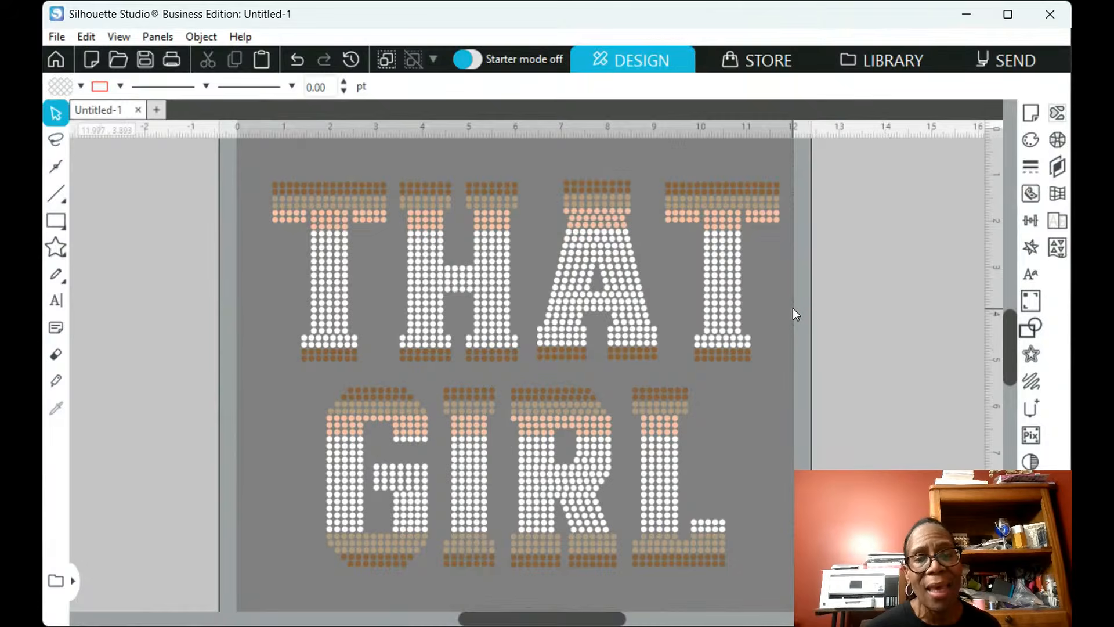
scroll(793, 314, "up", 1)
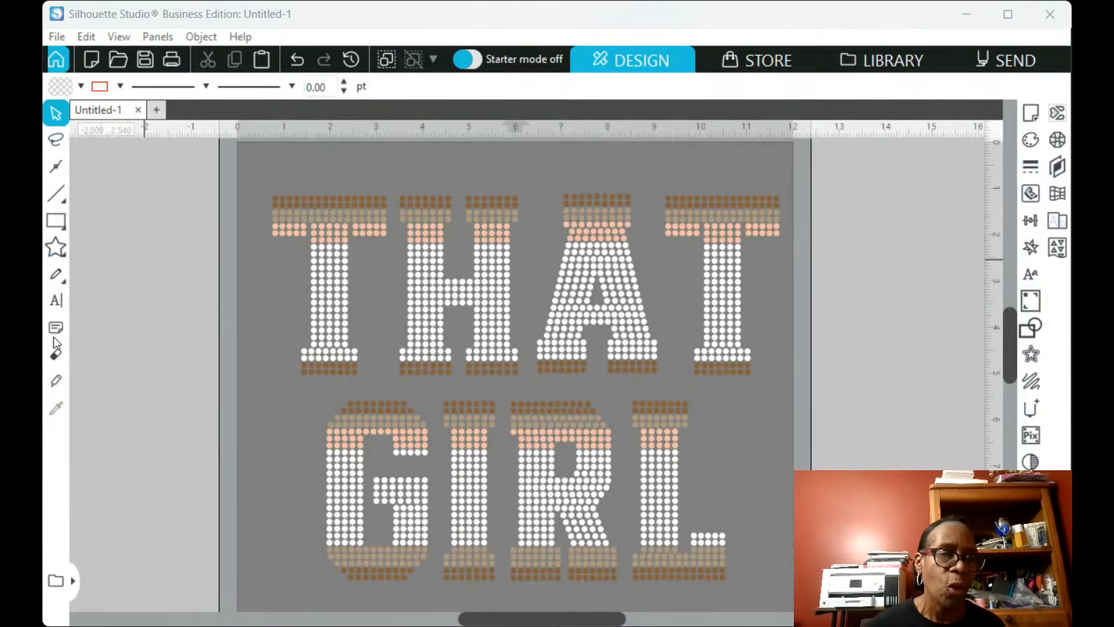
left_click(81, 222)
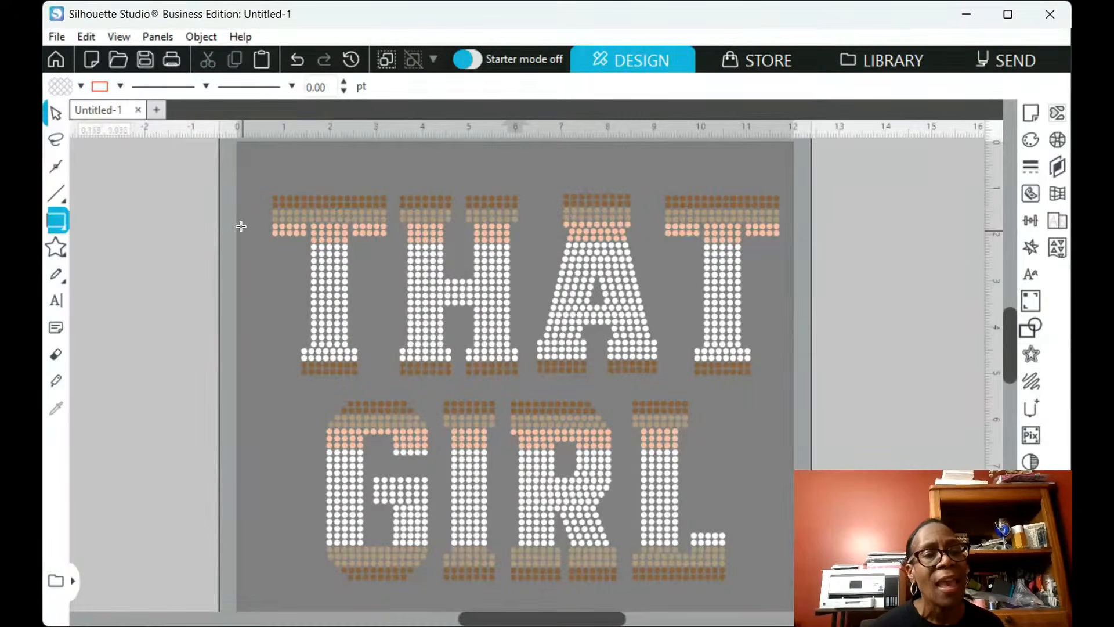
mouse_move(249, 183)
left_mouse_down()
mouse_move(256, 580)
mouse_move(755, 518)
mouse_move(782, 455)
mouse_move(782, 472)
left_mouse_up()
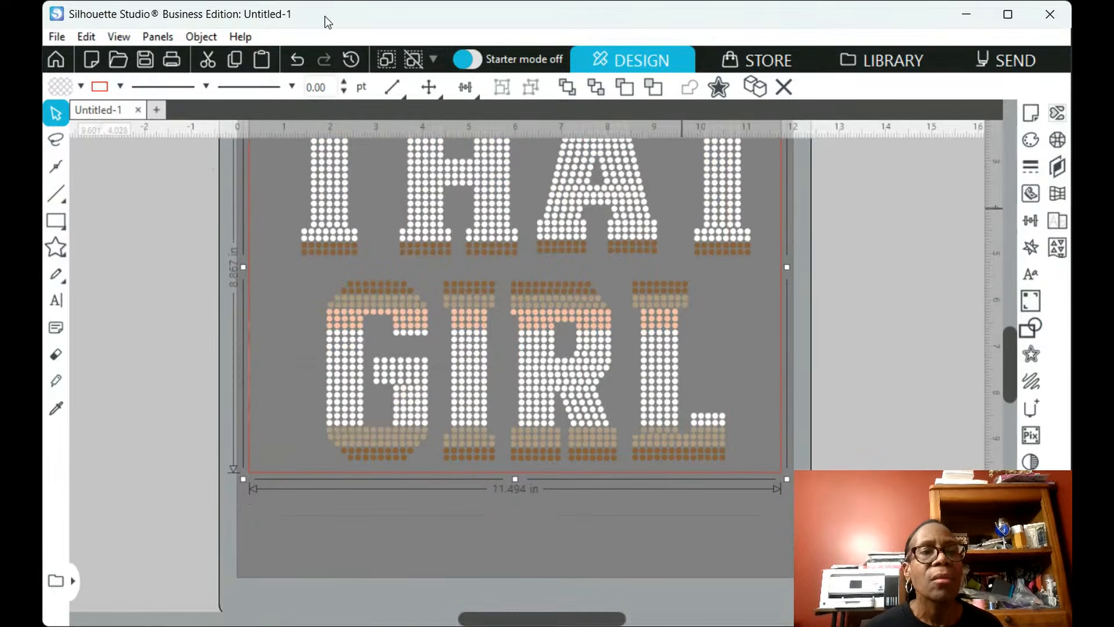
Try nudging the tan, peach and white stone layers slightly left inside the rectangle, and undo the nudge
left_click(434, 60)
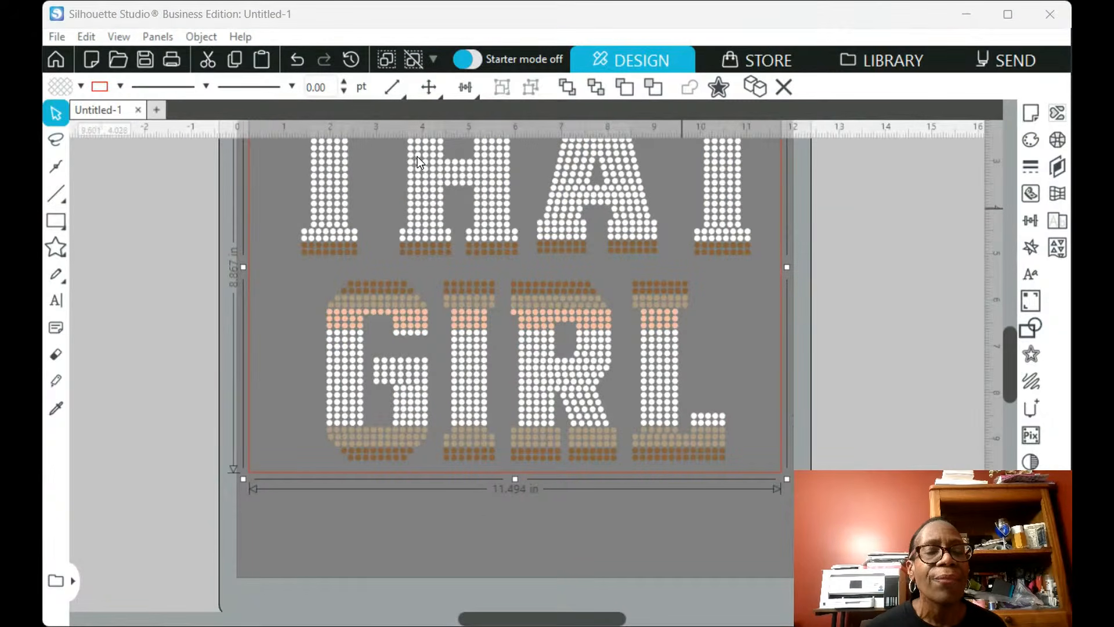
scroll(423, 155, "down", 2)
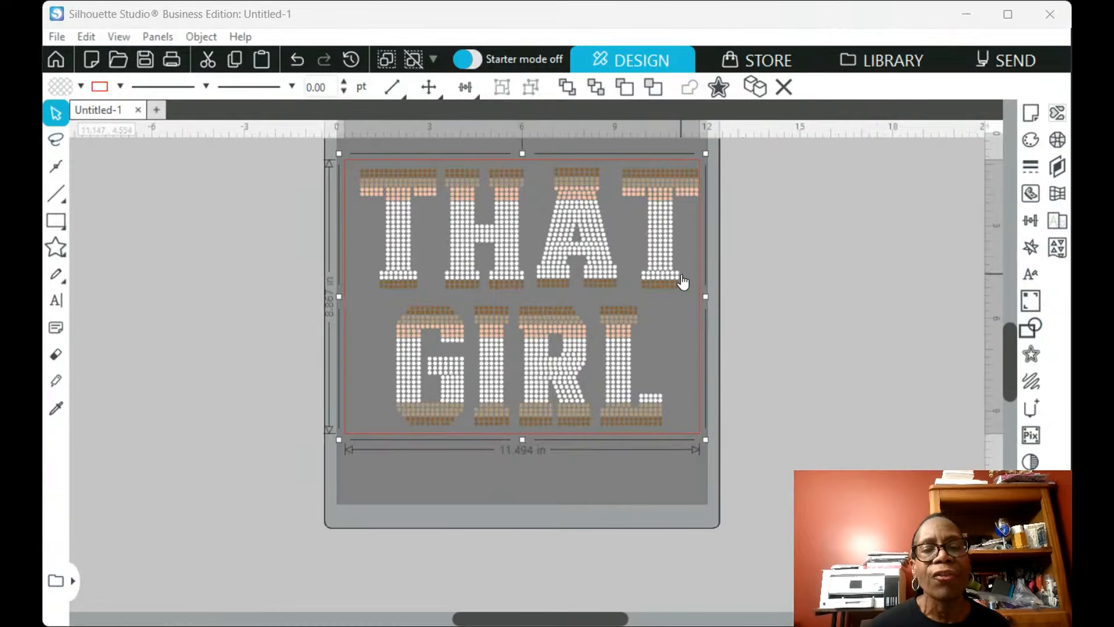
left_click(674, 410)
left_click(619, 399)
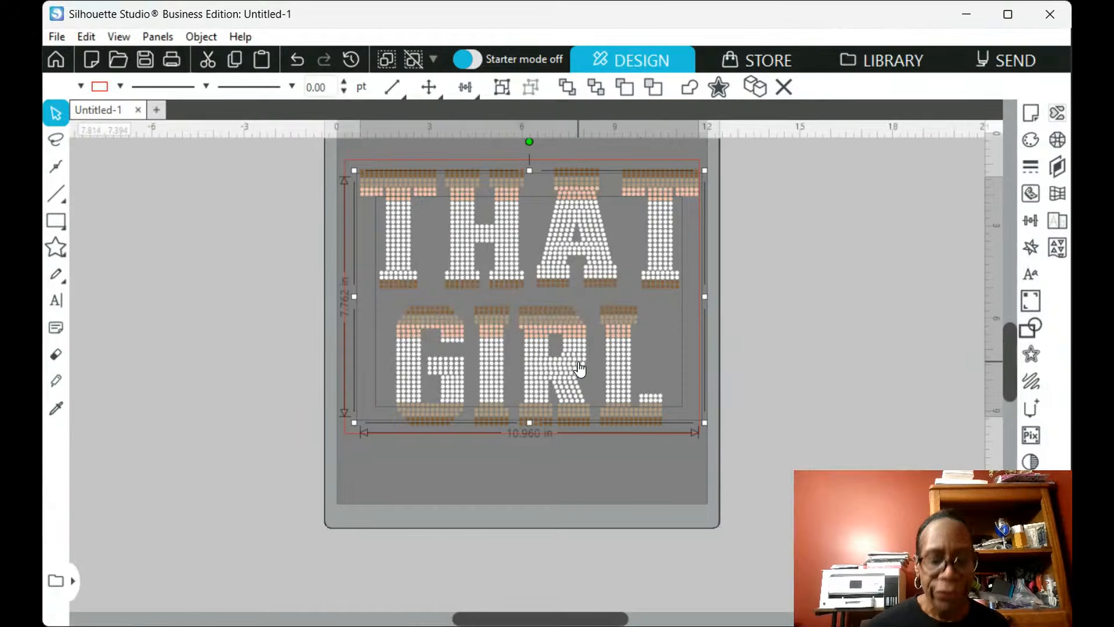
key("Left")
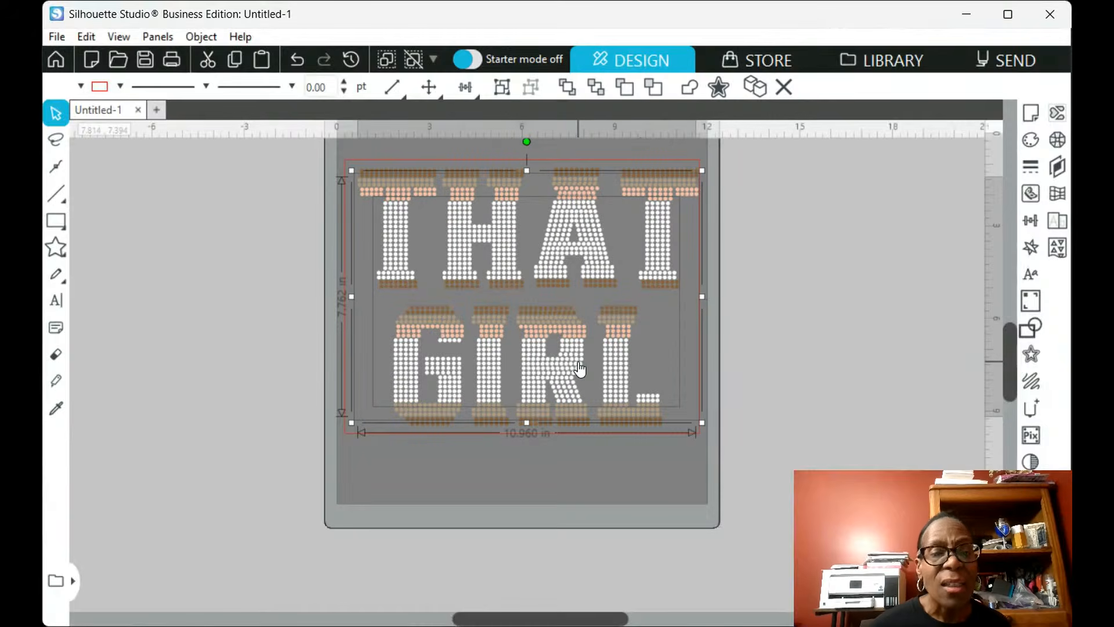
left_click(296, 59)
left_click(602, 289)
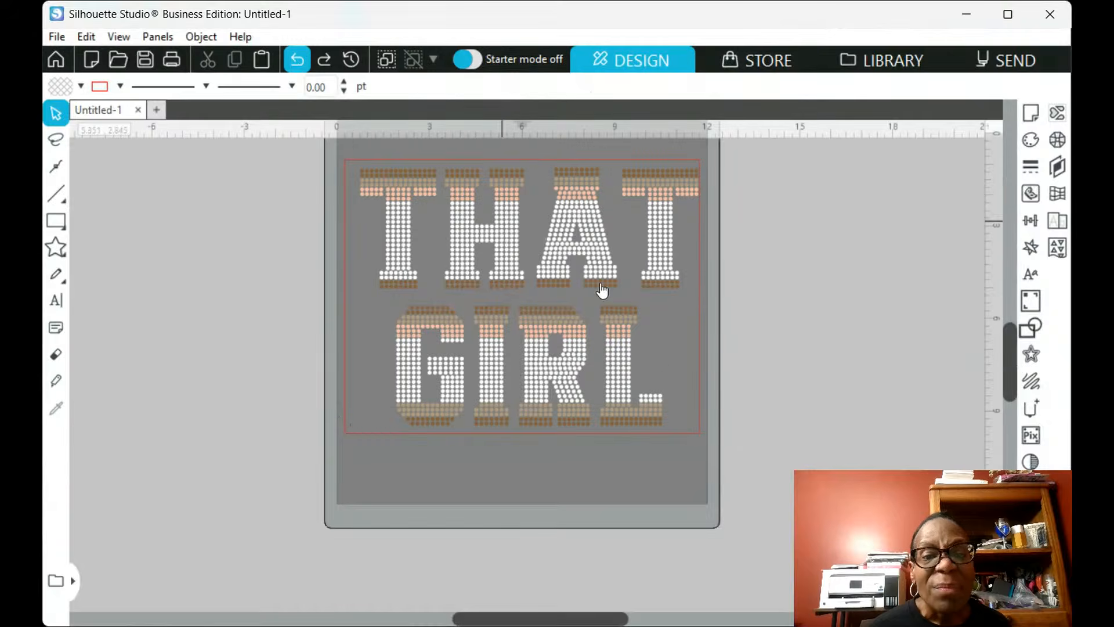
Reposition the rectangle around the design and enlarge it to about 11.60 by 8.95 in
mouse_move(700, 308)
left_mouse_down()
mouse_move(712, 315)
mouse_move(708, 306)
left_mouse_up()
left_click(711, 325)
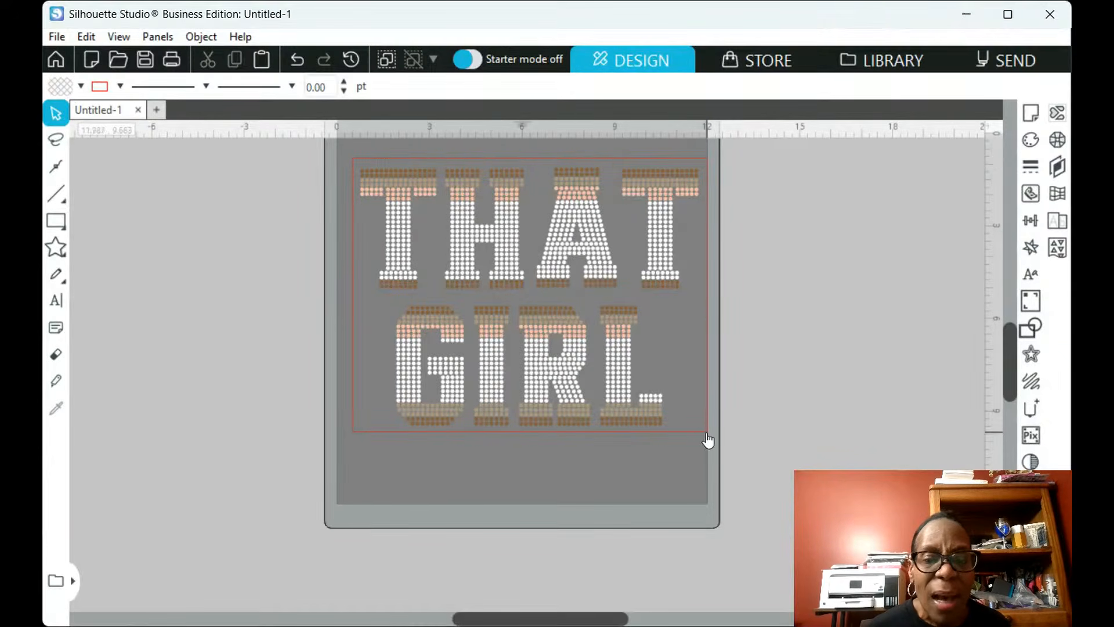
left_click_drag(708, 441, 643, 432)
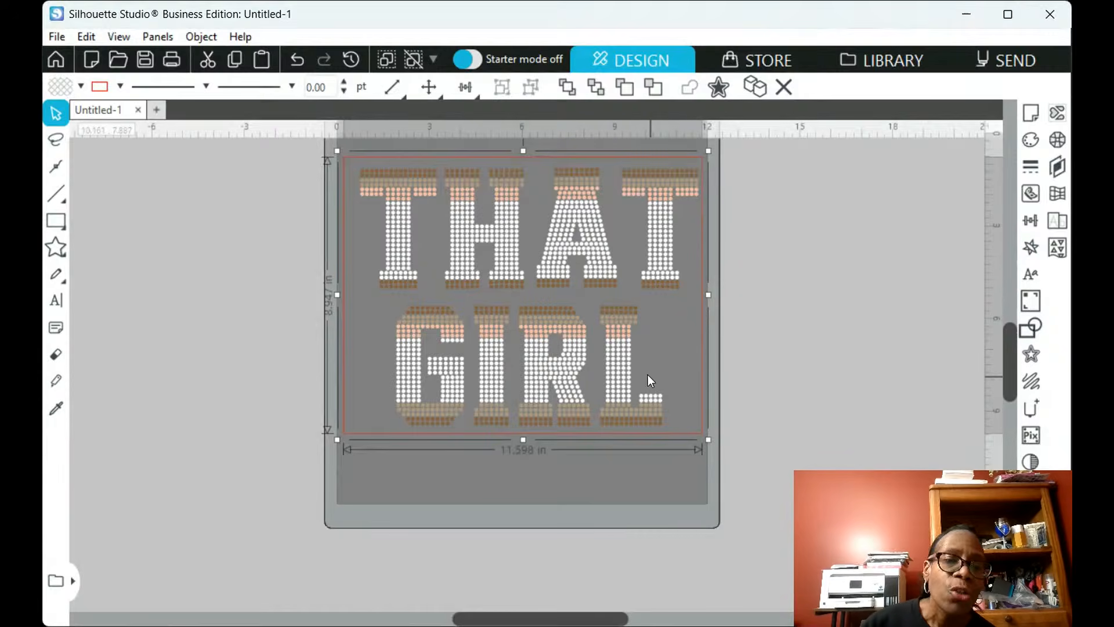
Delete the rectangle around the THAT GIRL design
left_click(642, 405)
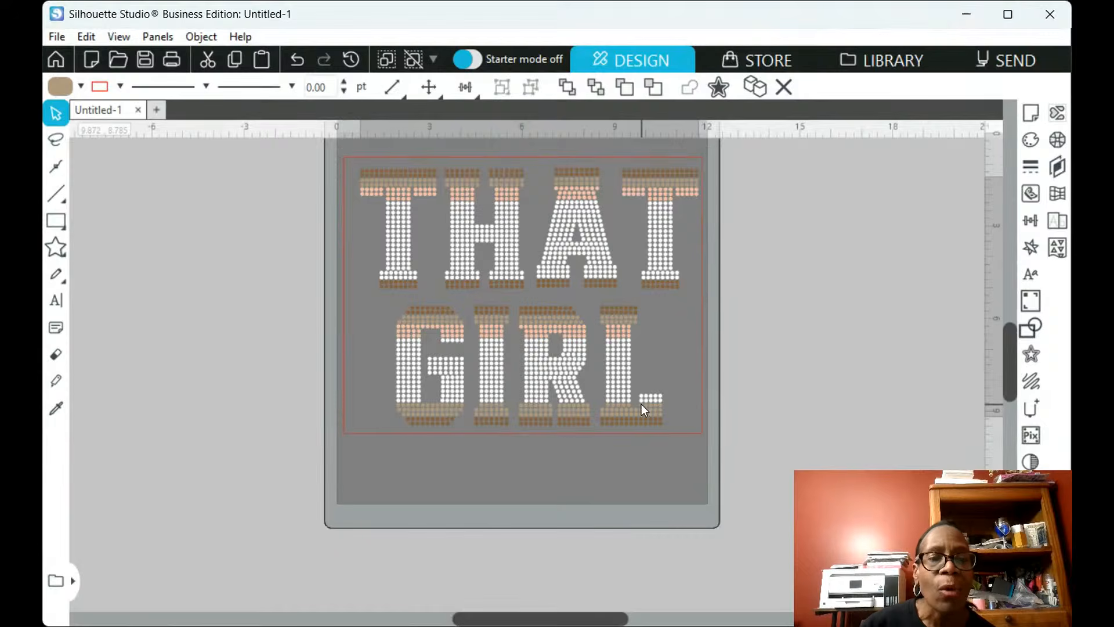
left_click(522, 167)
left_click(524, 157)
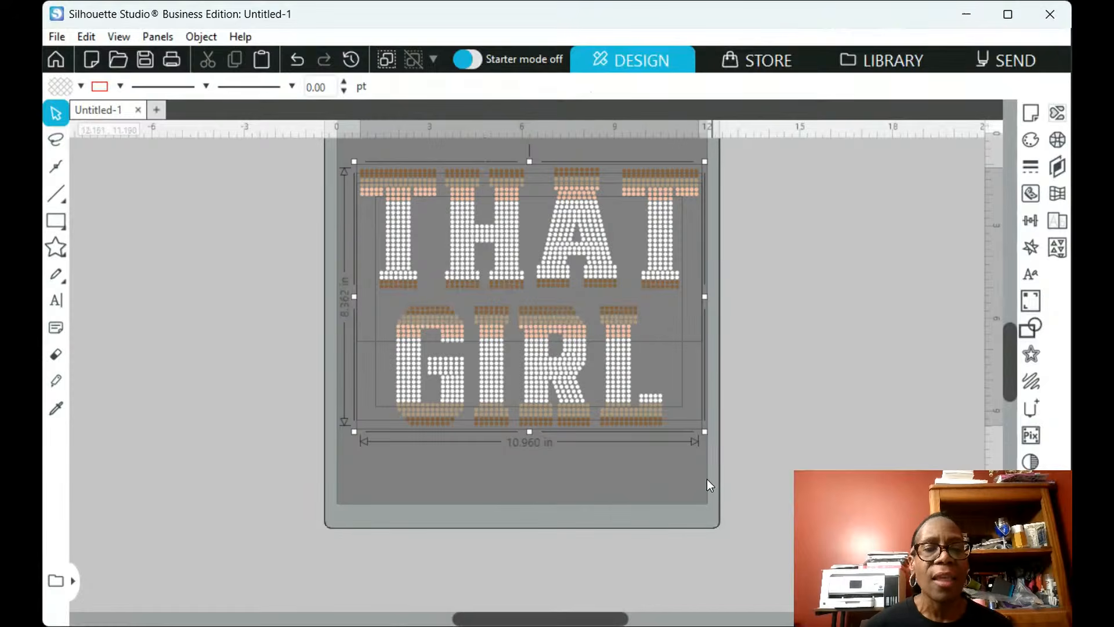
Group all the coloured stone layers and move the whole design slightly up and to the left
left_click(631, 421)
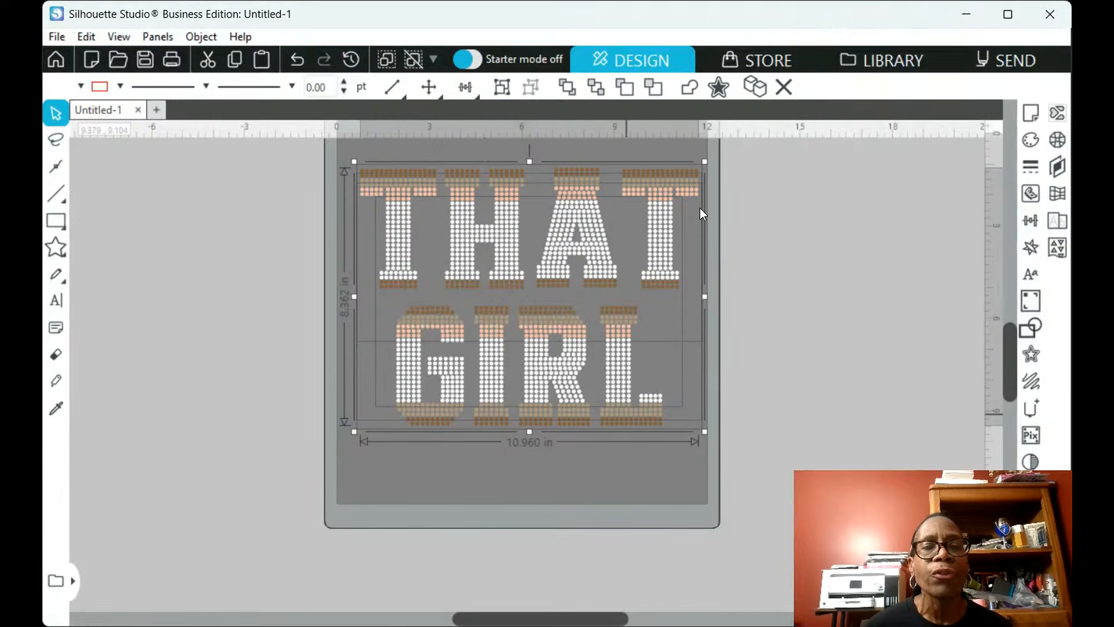
key("ctrl+g")
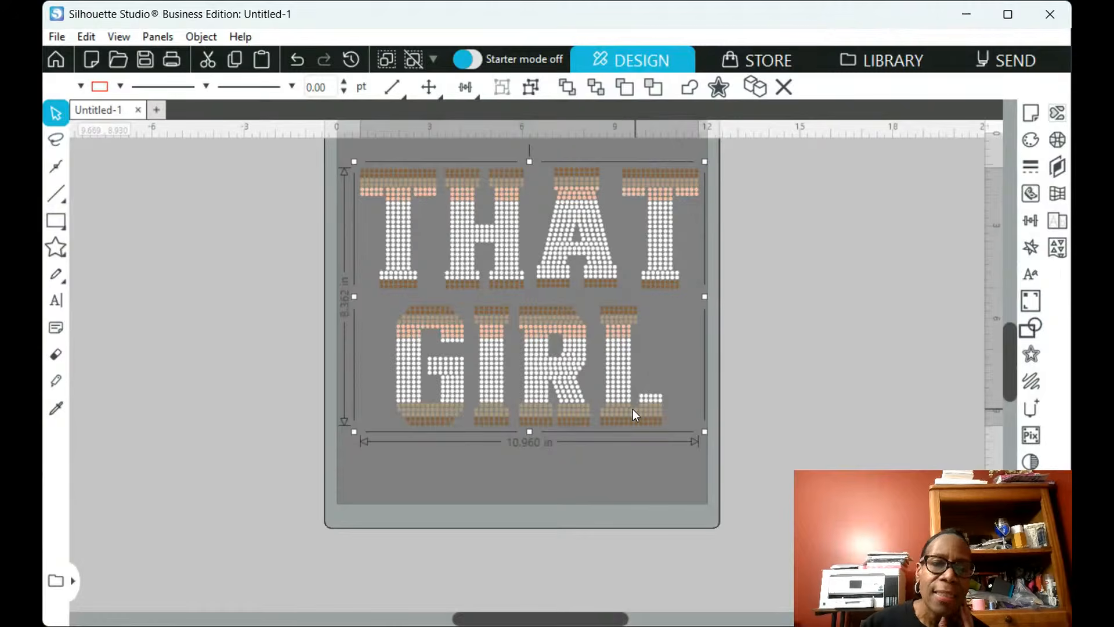
left_click_drag(633, 409, 626, 405)
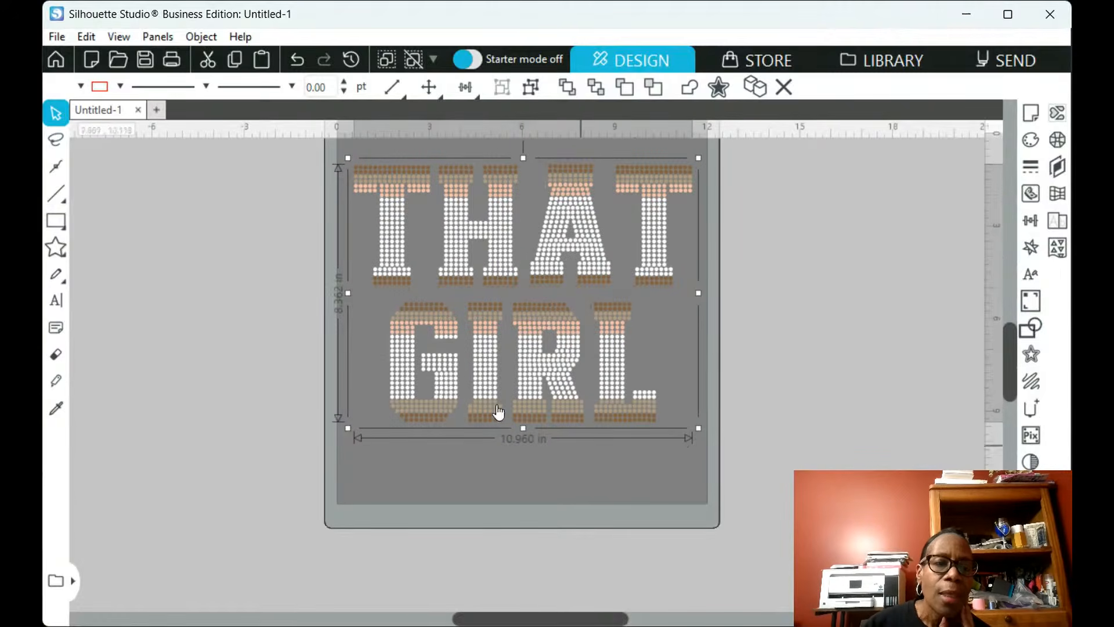
Draw a rectangle about 11.45 by 9.50 in around the THAT GIRL design
left_click(56, 220)
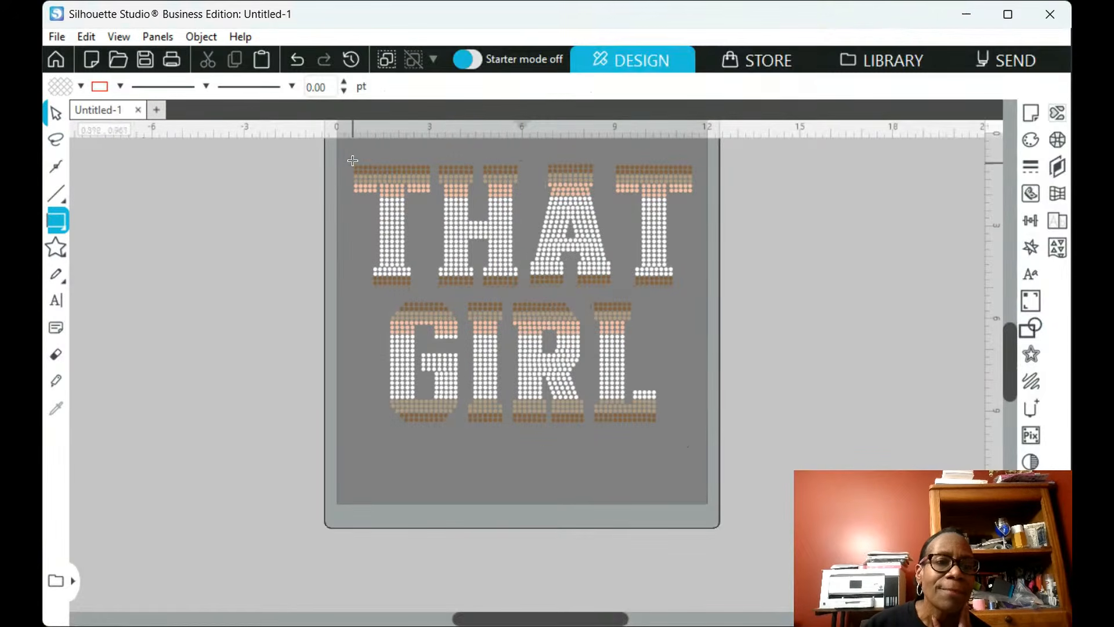
left_click_drag(344, 147, 701, 444)
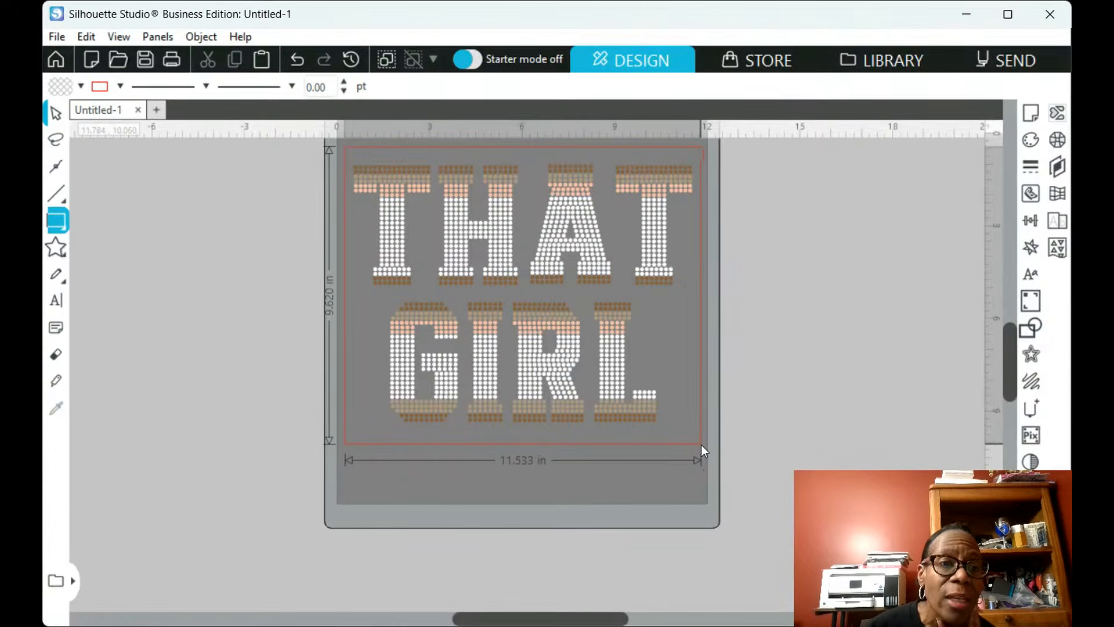
left_click_drag(701, 444, 698, 441)
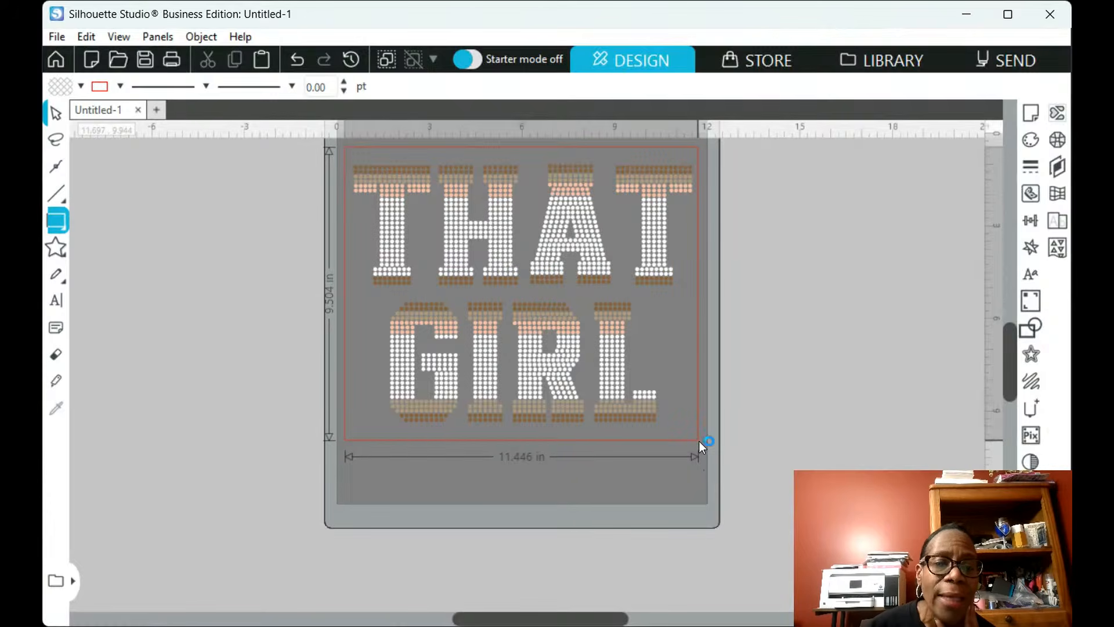
left_click_drag(698, 441, 699, 441)
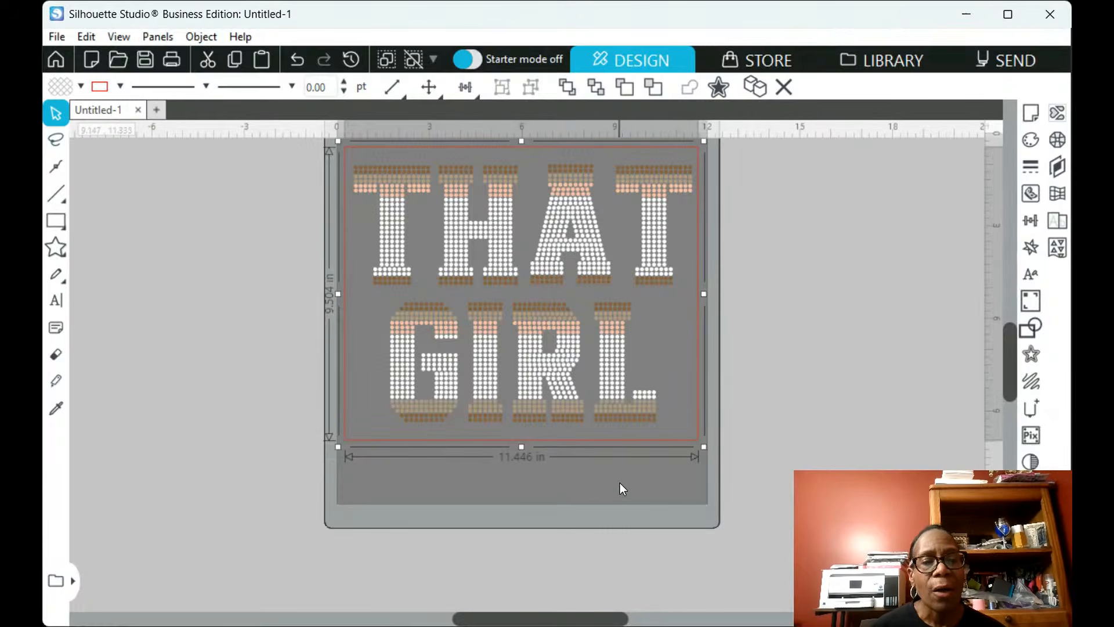
Move the grouped THAT GIRL design slightly left and down so it sits just above the rectangle's lower edge
left_click(604, 404)
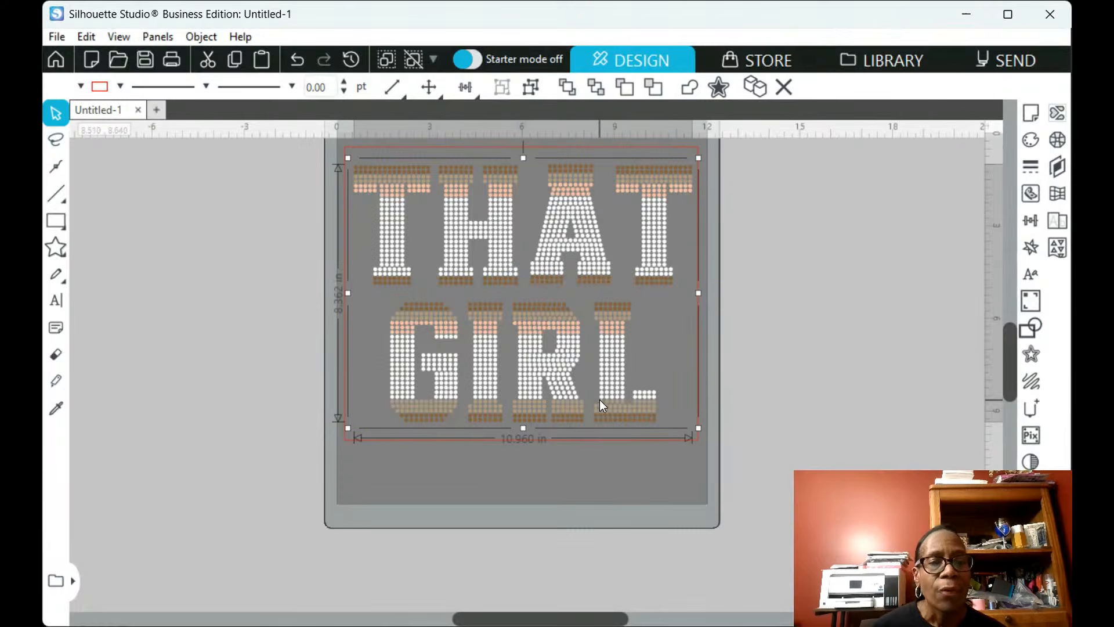
left_click_drag(602, 405, 599, 405)
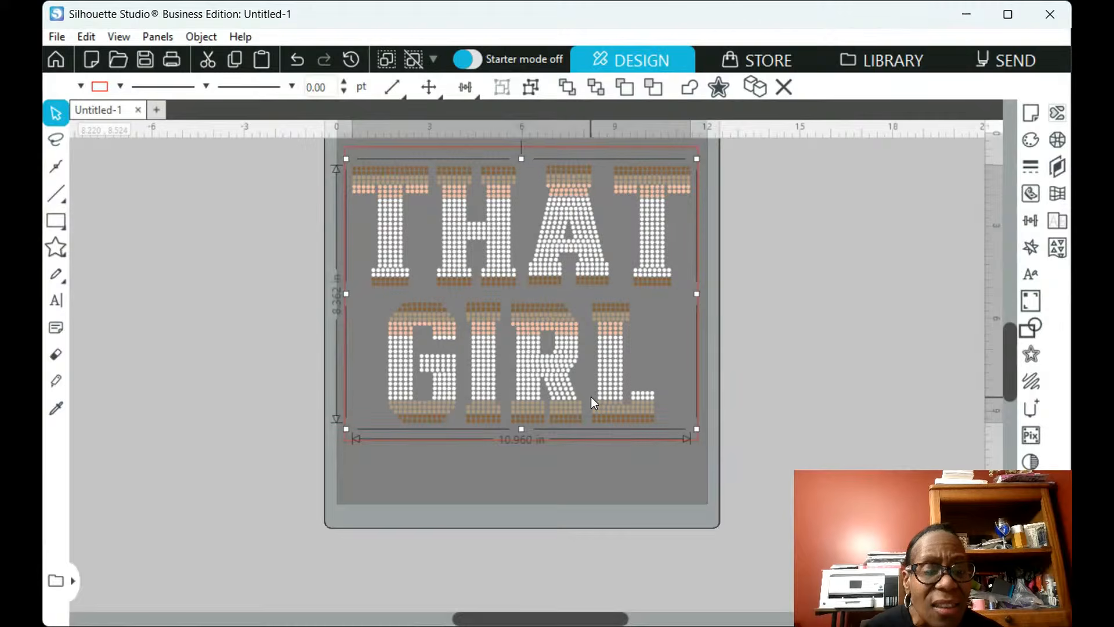
left_click(569, 452)
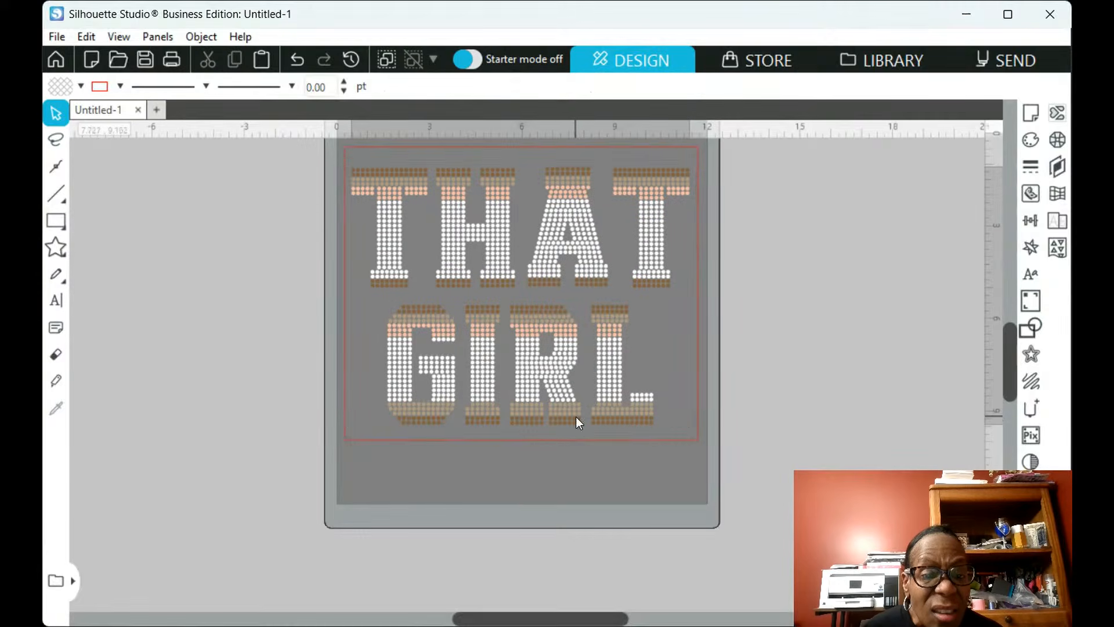
left_click(572, 441)
key("Down")
key("Down")
key("Down")
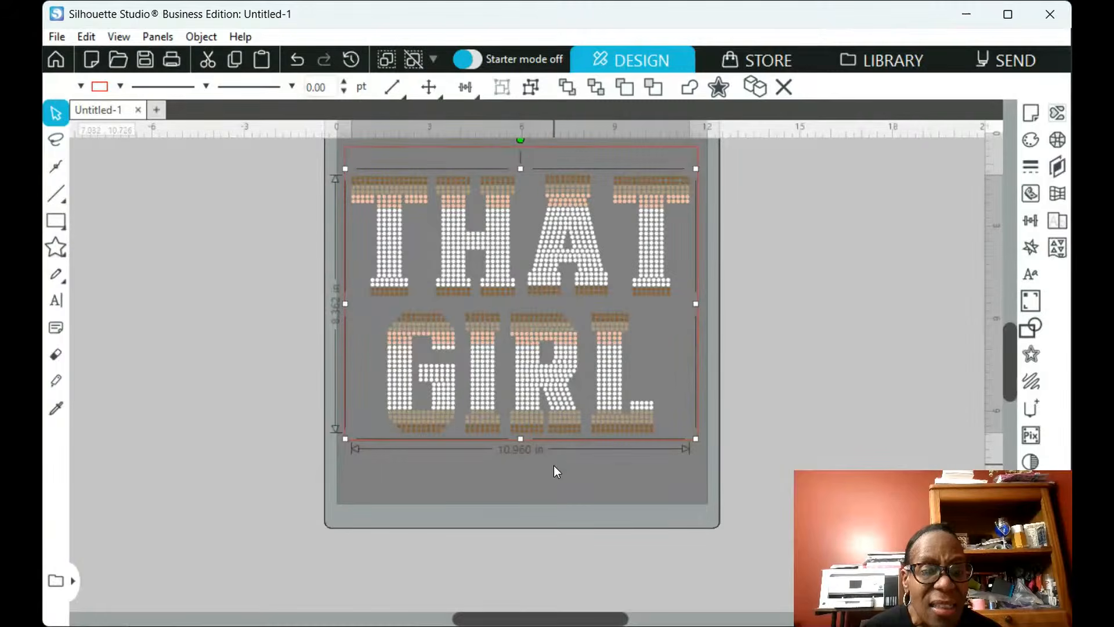
left_click(552, 467)
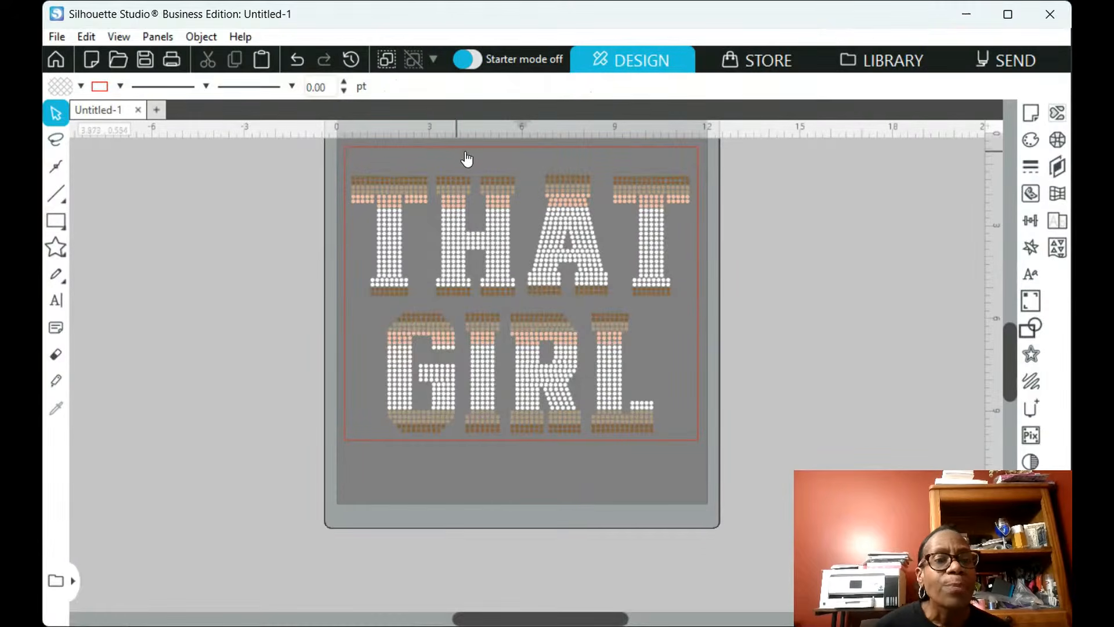
Stretch the rectangle upward above the lettering to a height of about 10.14 in
scroll(714, 329, "up", 2)
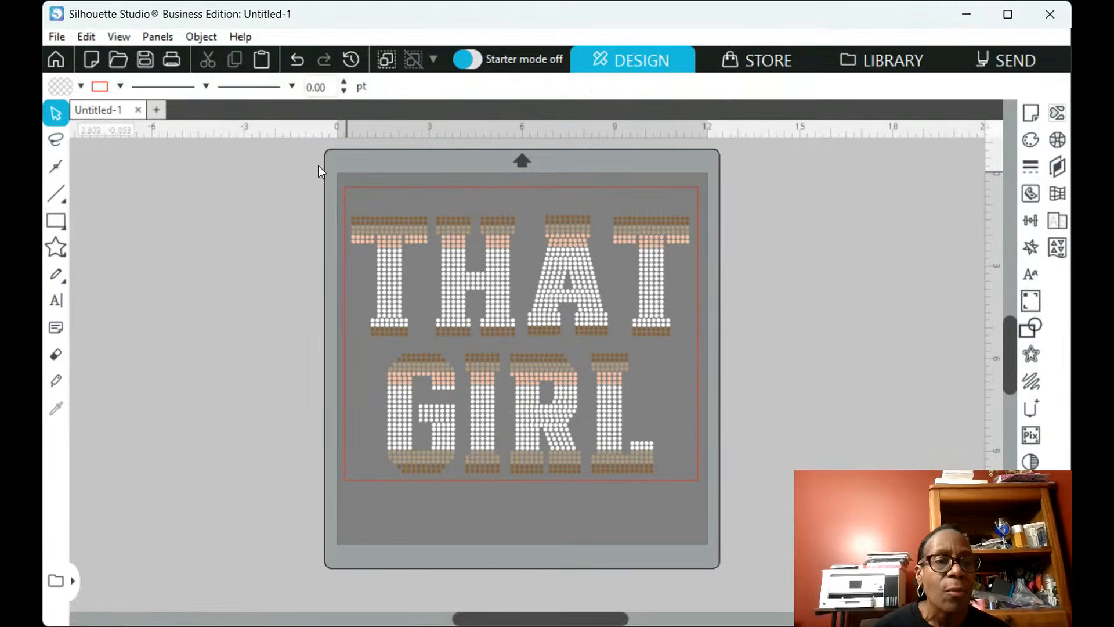
left_click(460, 193)
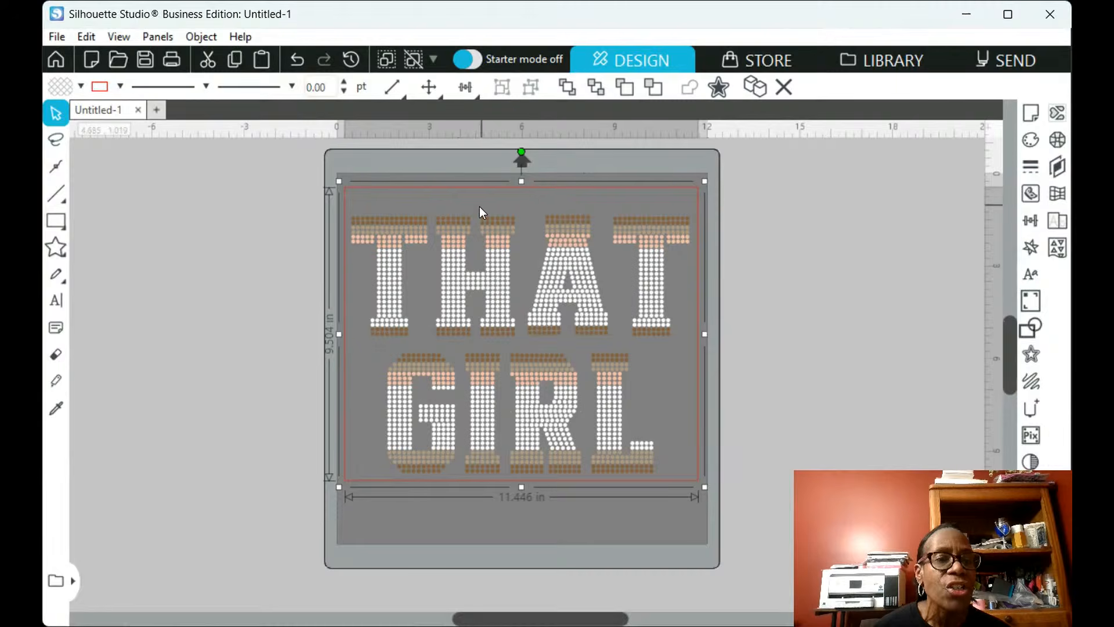
left_click_drag(521, 183, 522, 162)
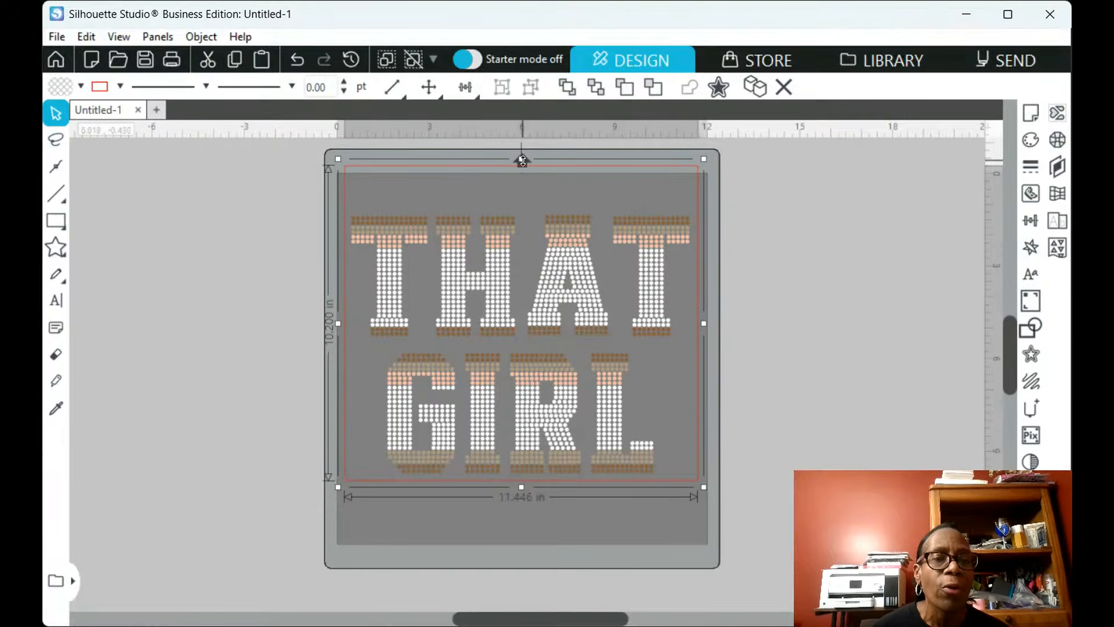
left_click_drag(521, 161, 520, 165)
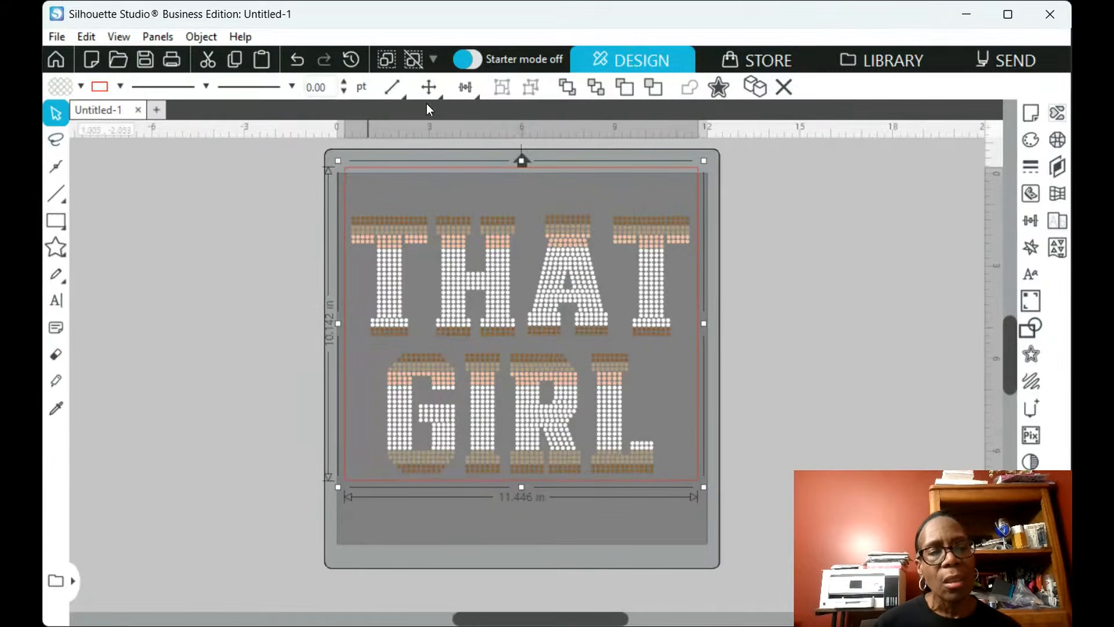
Move the rectangle and the design together down until both lie fully inside the cutting area
left_click(591, 521)
key("ctrl+a")
left_click_drag(623, 457, 623, 482)
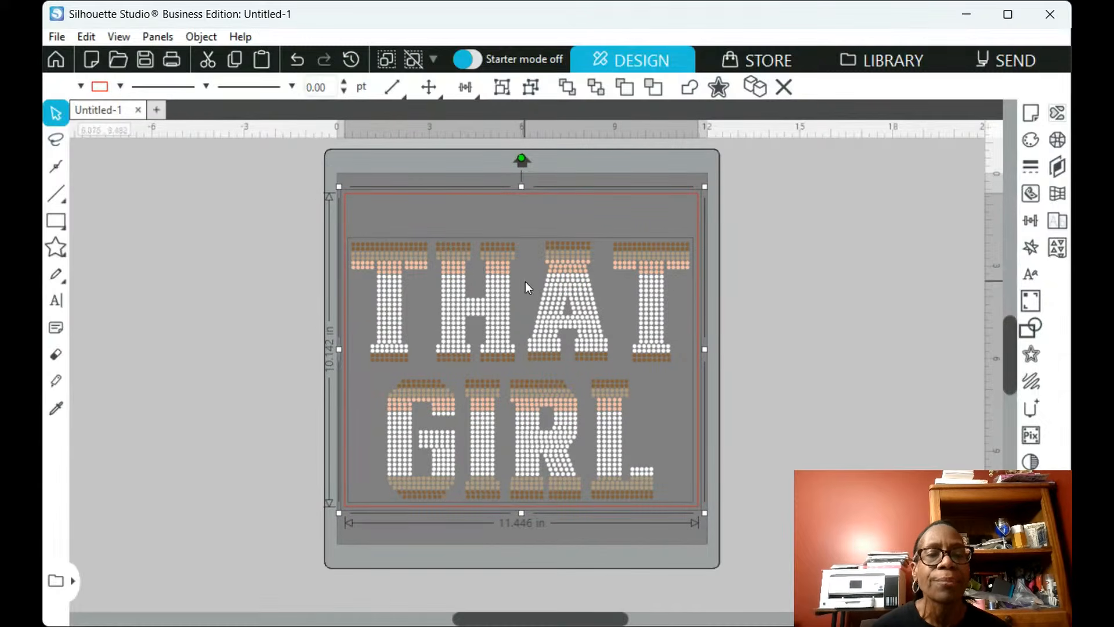
left_click(753, 298)
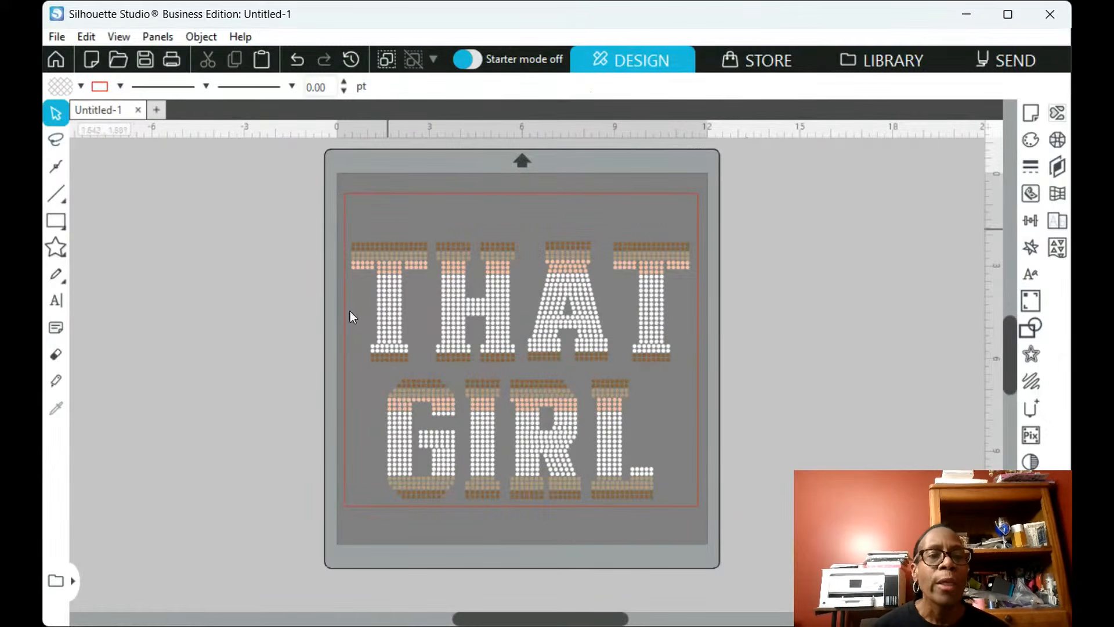
Fill the rectangle with blue, duplicate it, and fill the copy with yellow
left_click(474, 201)
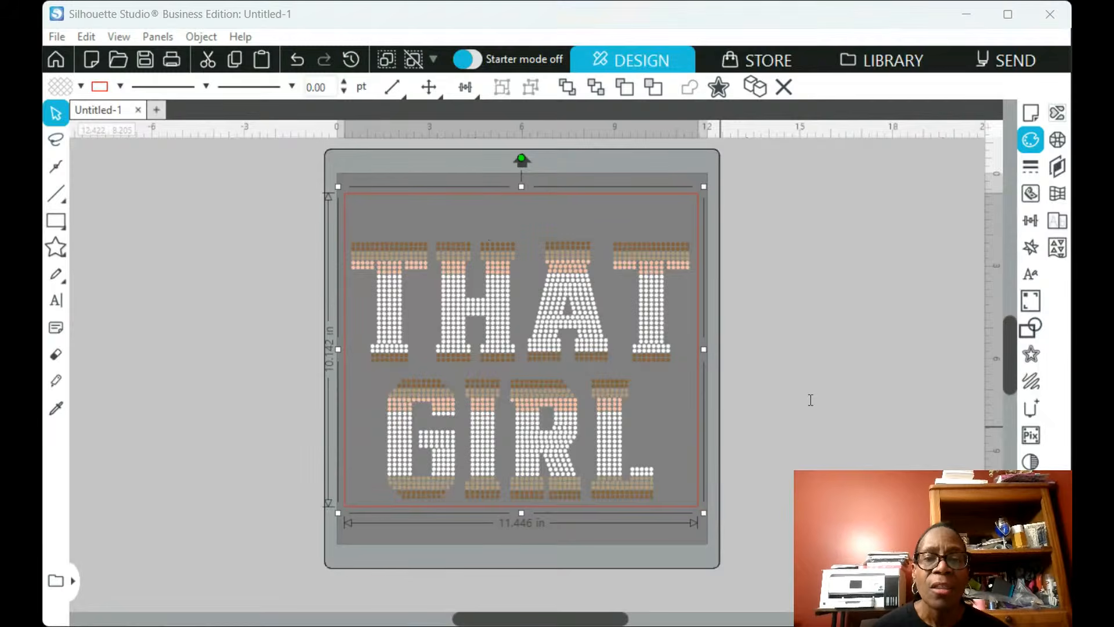
left_click(798, 326)
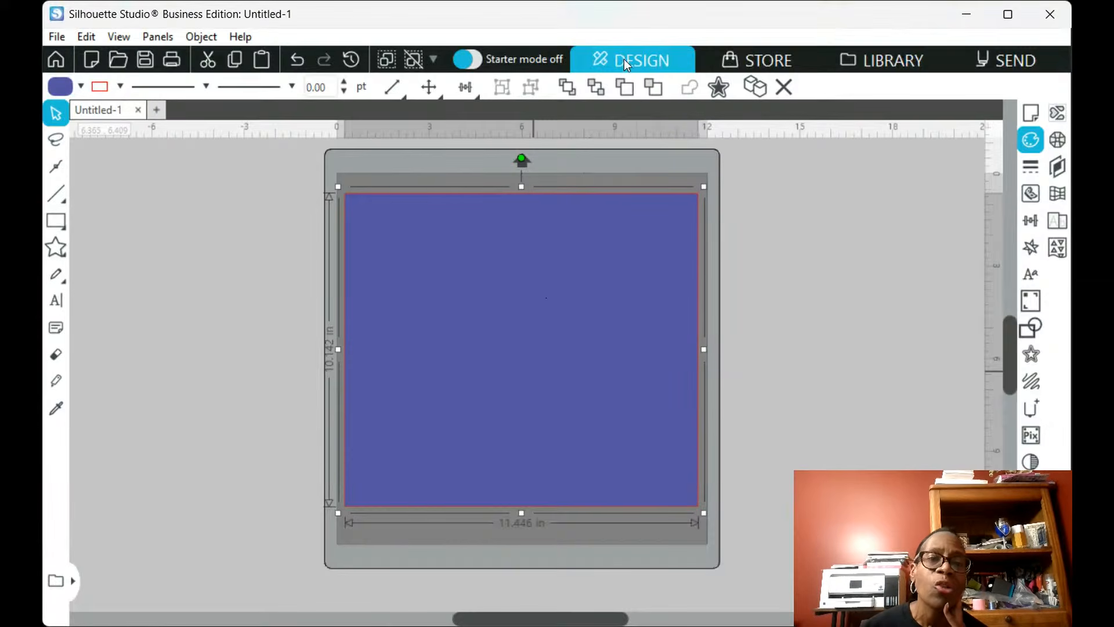
key("ctrl+d")
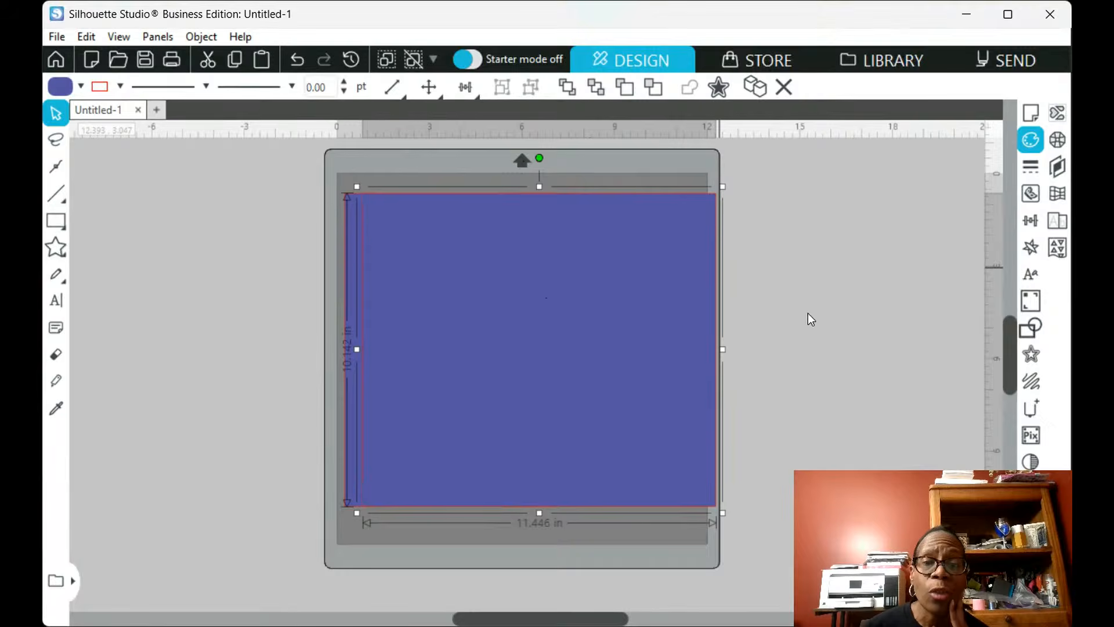
left_click(887, 325)
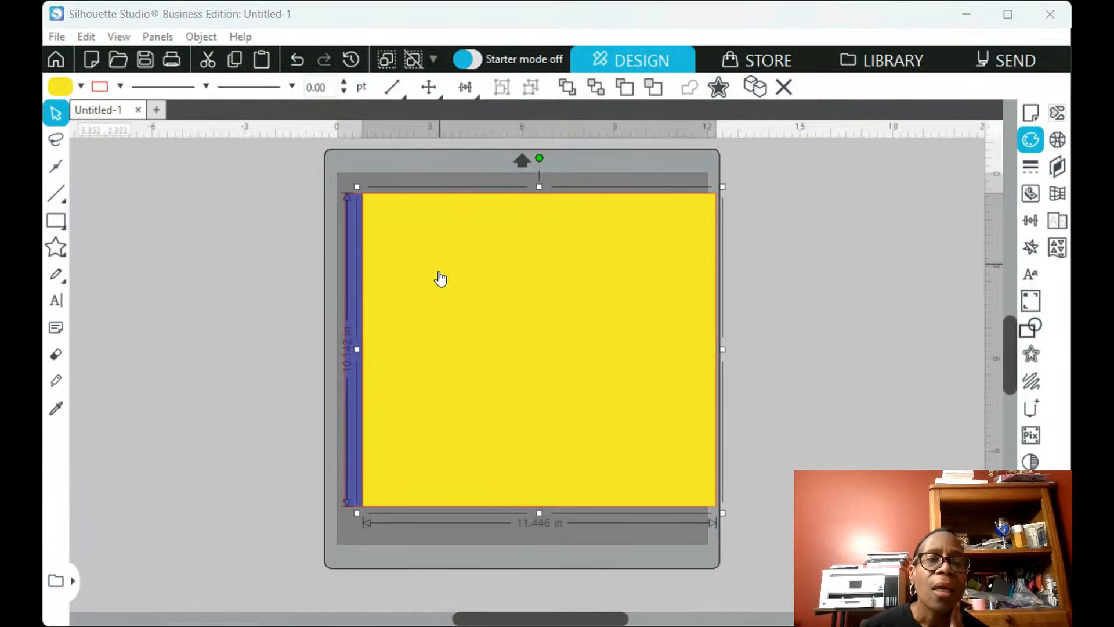
Duplicate the yellow rectangle and fill the copy with red
left_click(483, 315)
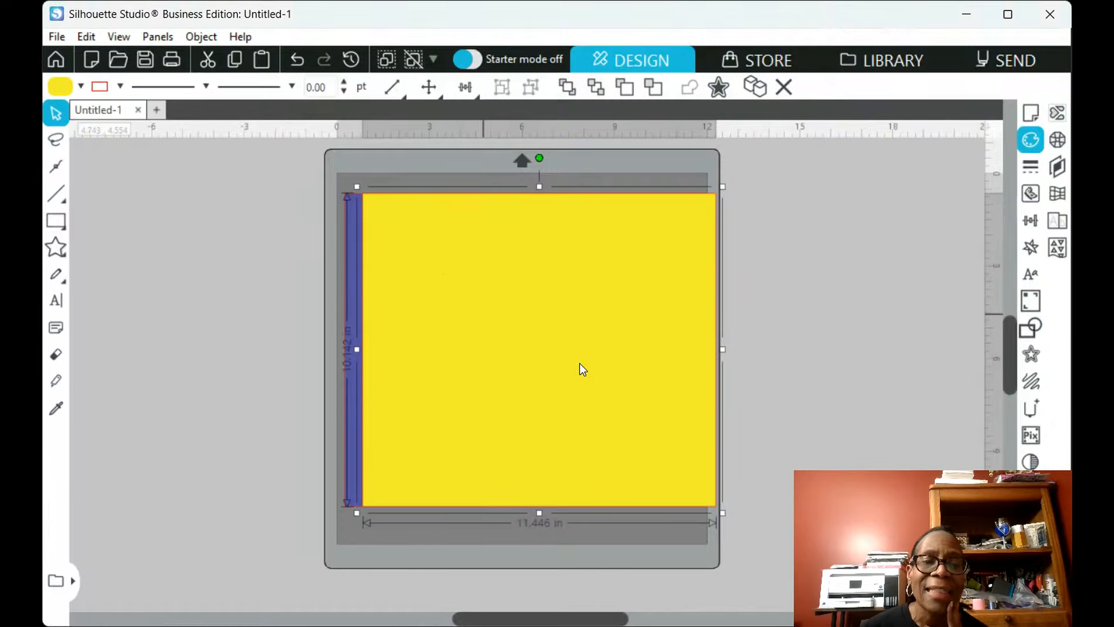
key("ctrl+d")
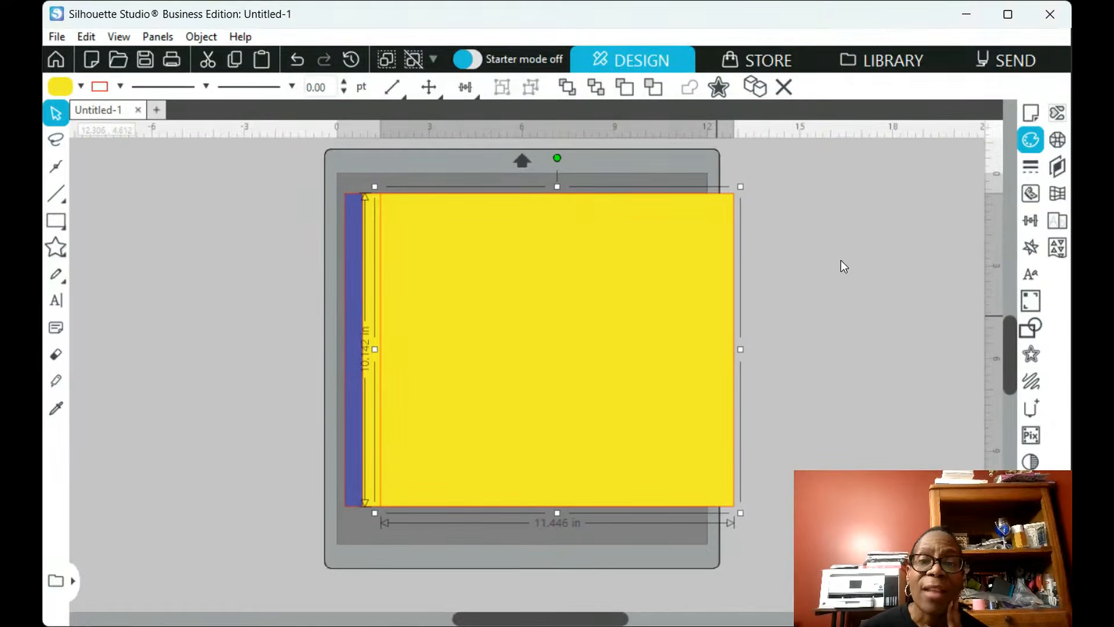
left_click(864, 258)
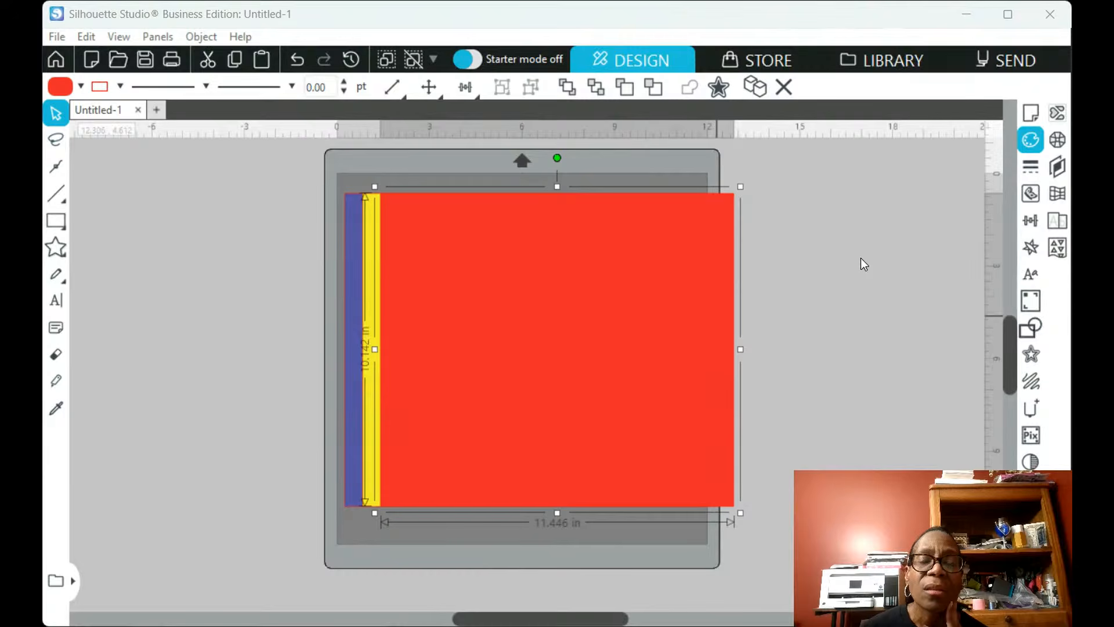
Duplicate the red rectangle and fill the copy with light purple
left_click(483, 278)
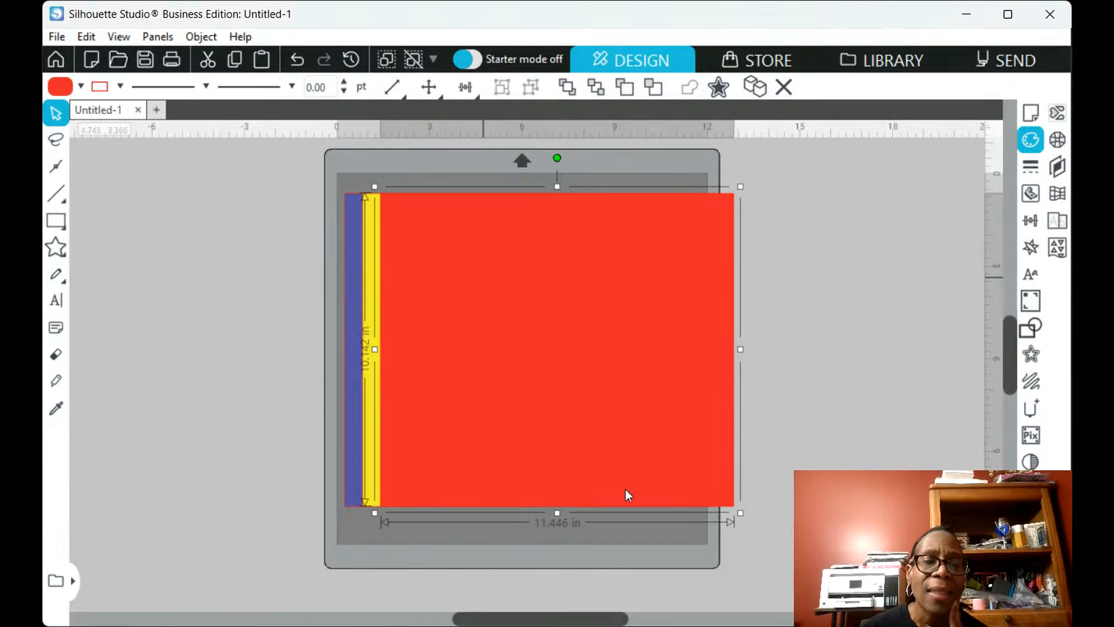
key("ctrl+d")
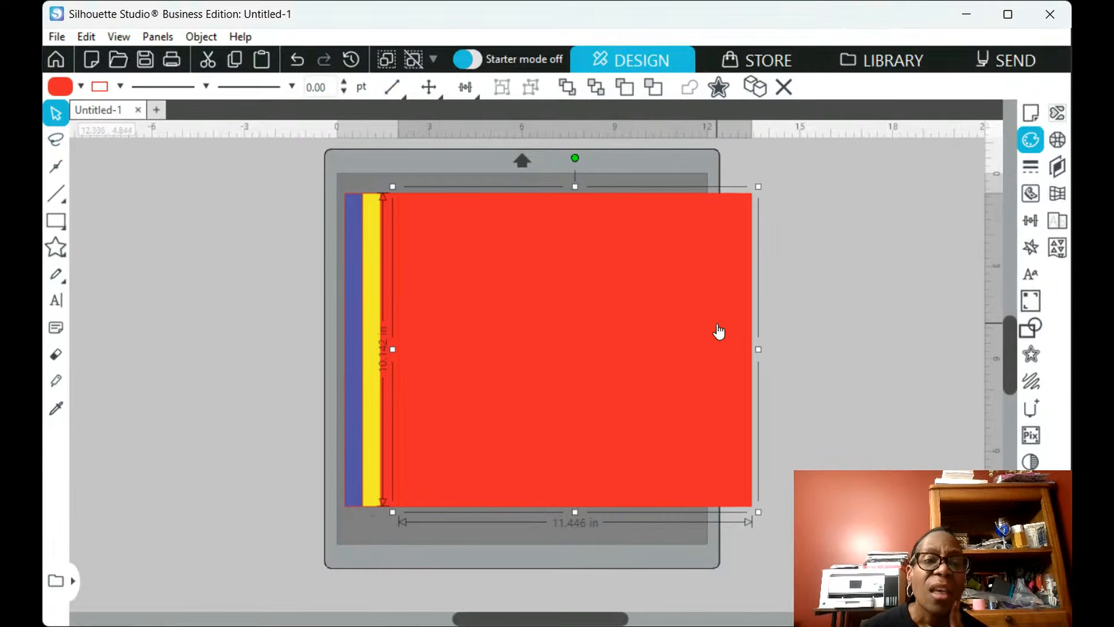
left_click(788, 353)
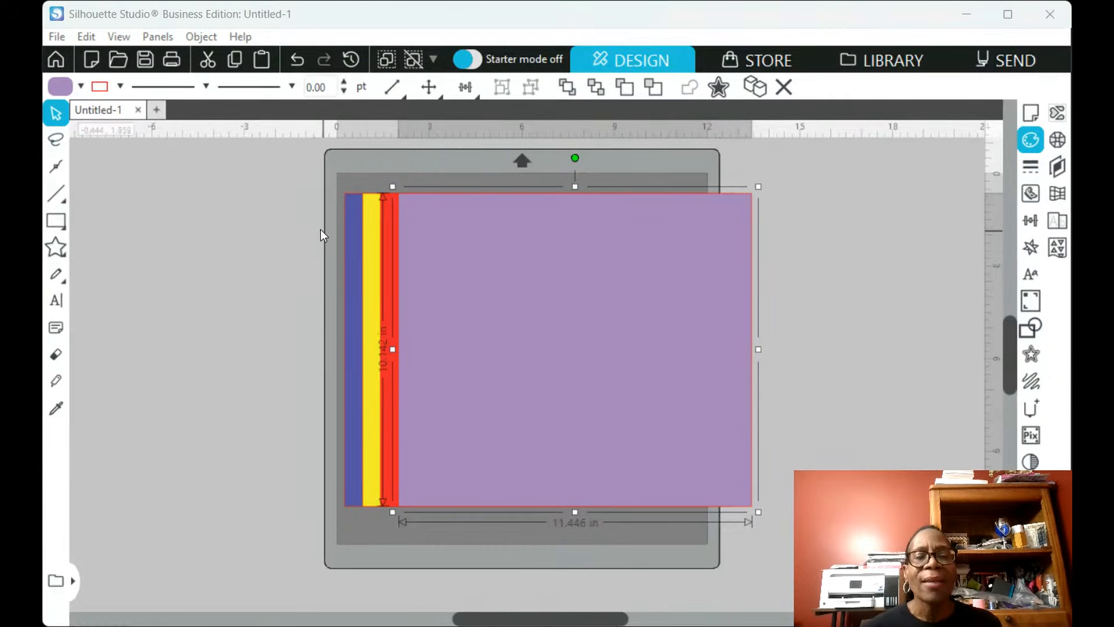
left_click(300, 233)
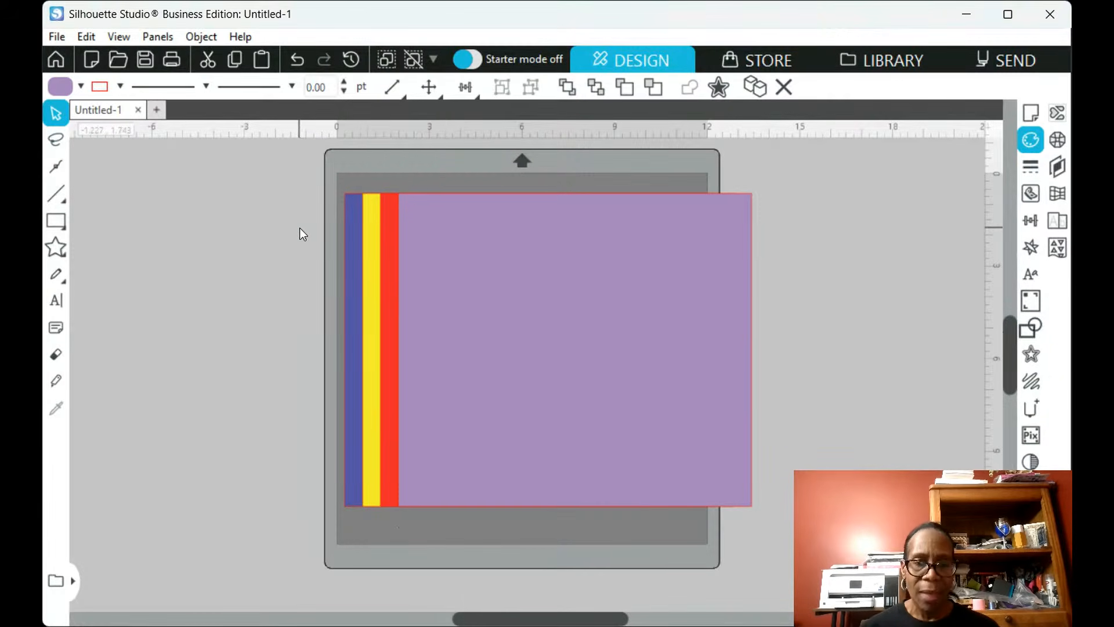
Select all four coloured rectangles, centre-align them into one stack and place it behind the stones
left_click(482, 334)
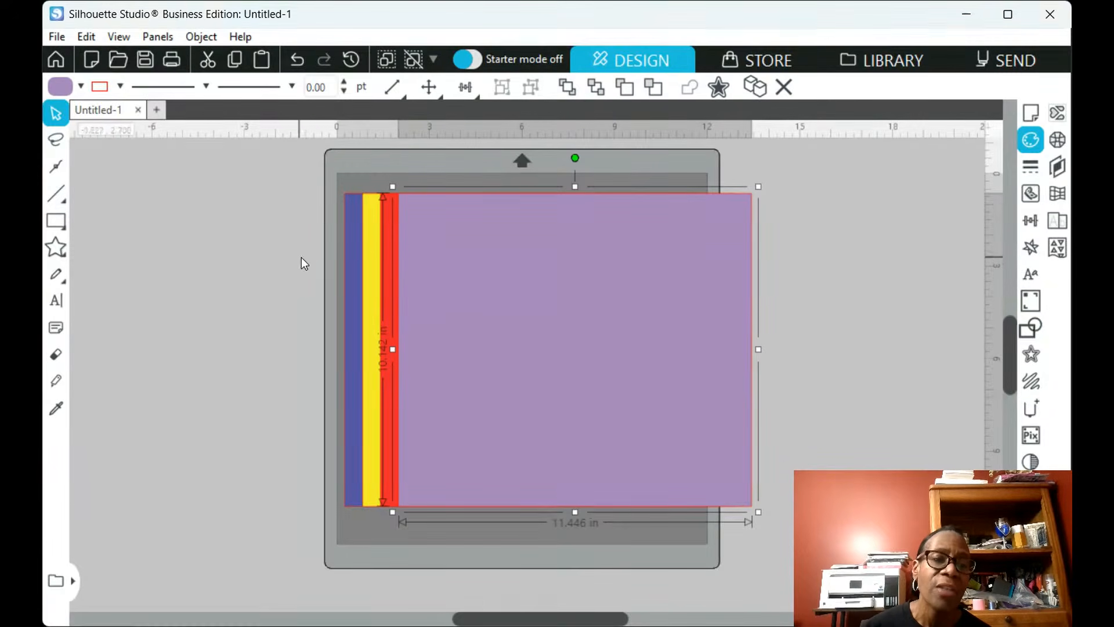
left_click(391, 241)
left_click(372, 234)
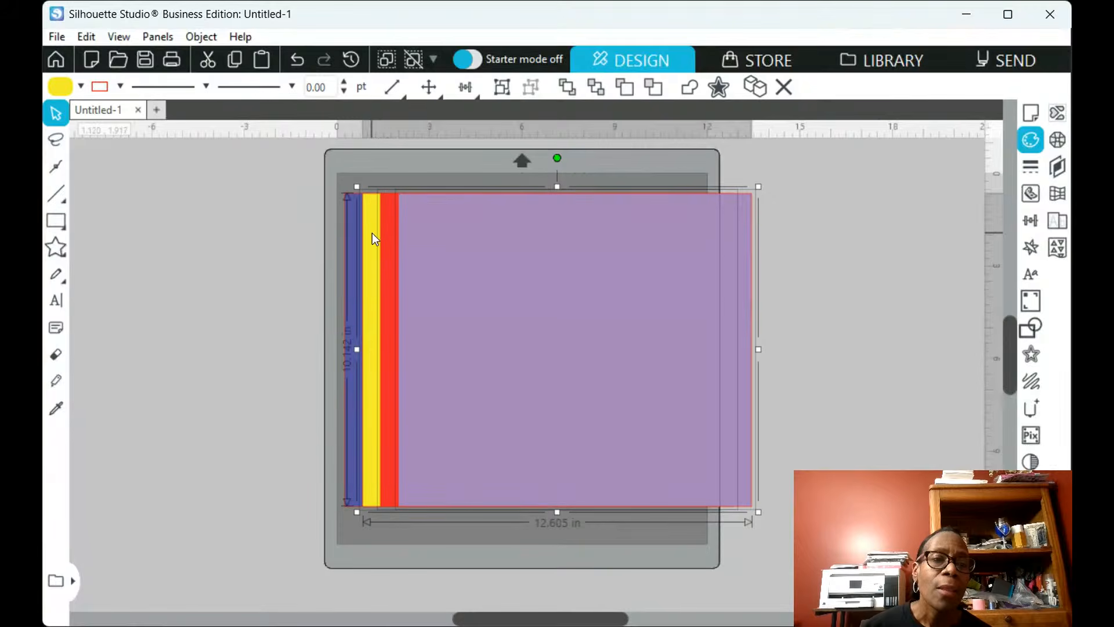
left_click(356, 237)
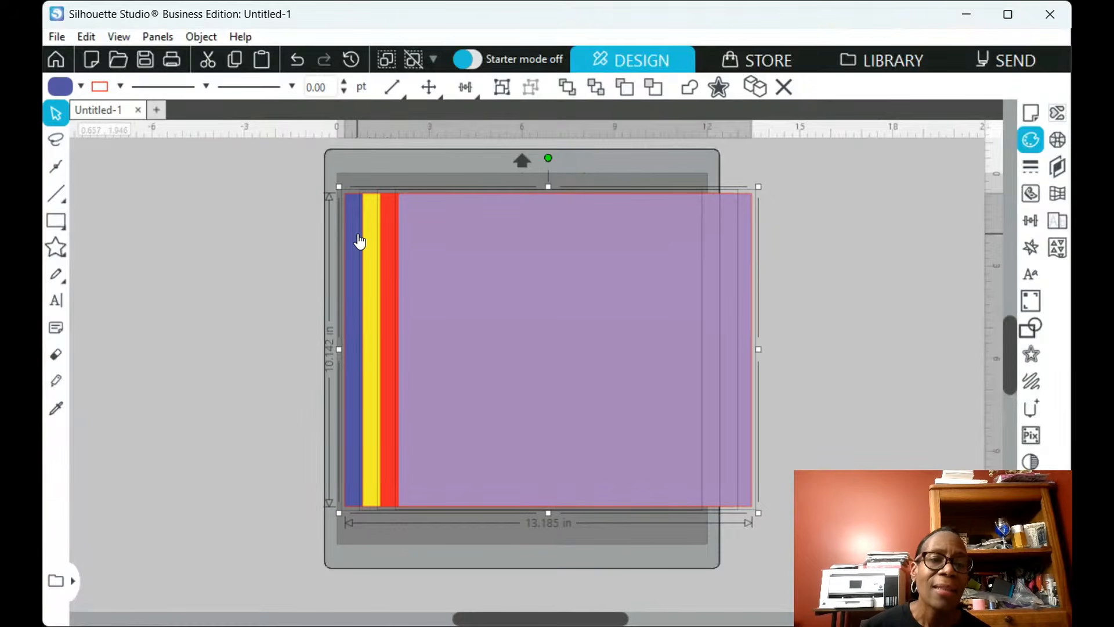
left_click(1034, 172)
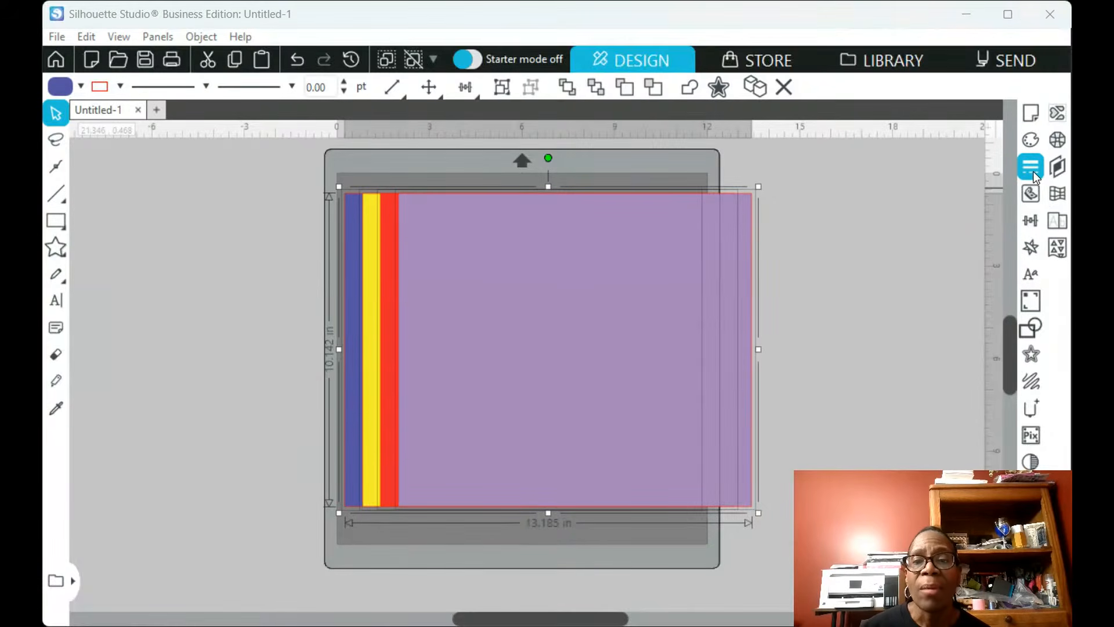
left_click(1025, 224)
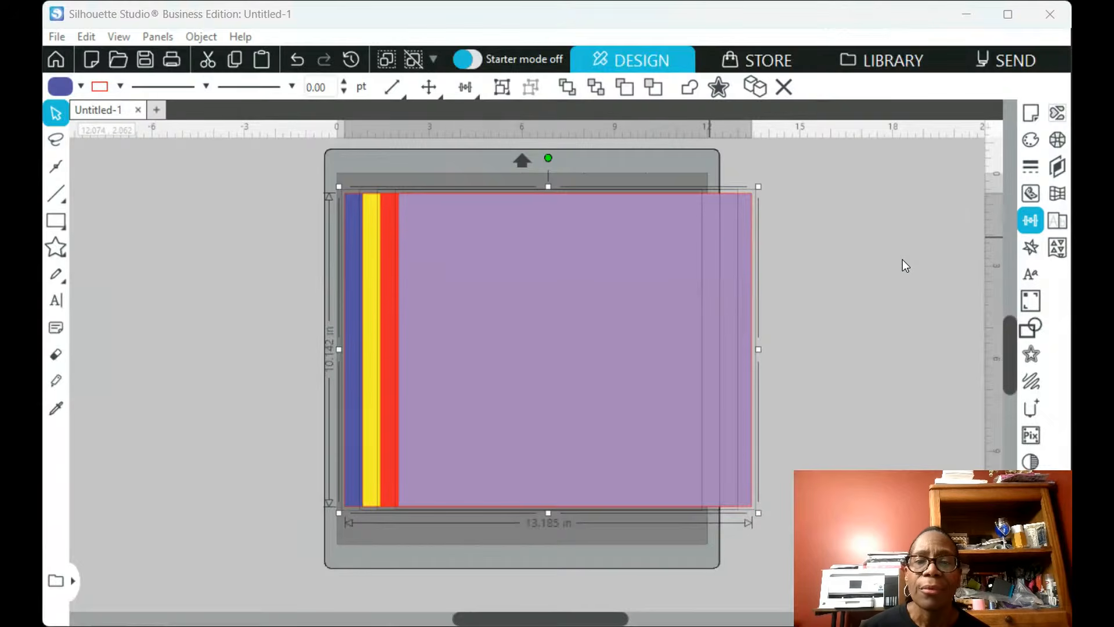
key("alt+Left")
key("alt+Left")
key("alt+Left")
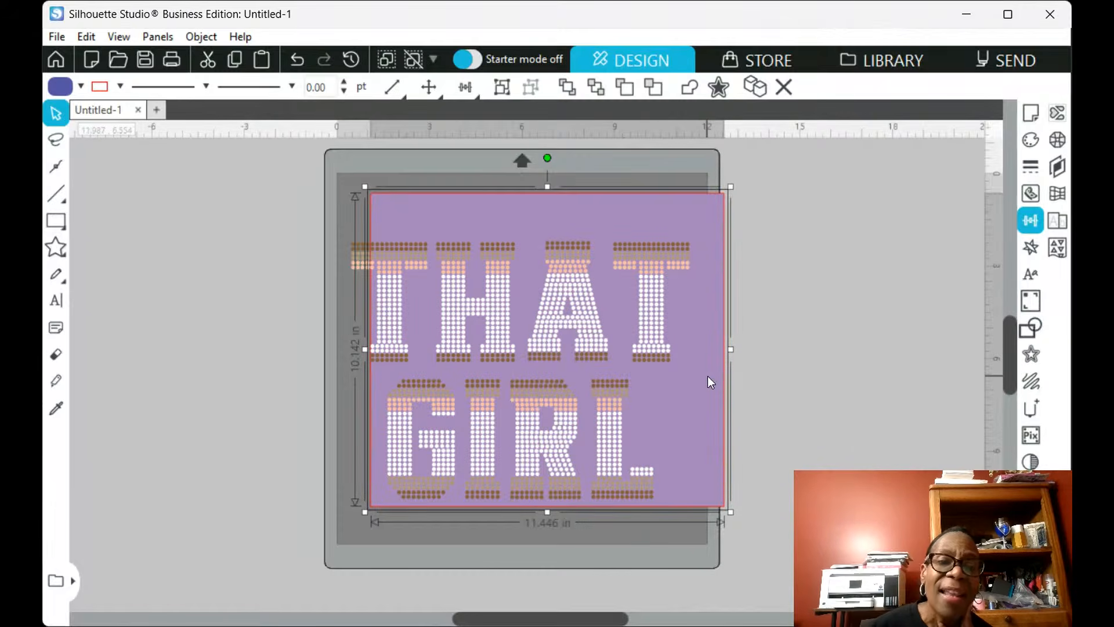
Move the stacked rectangles slightly left so they frame the whole THAT GIRL design
left_click_drag(709, 380, 682, 379)
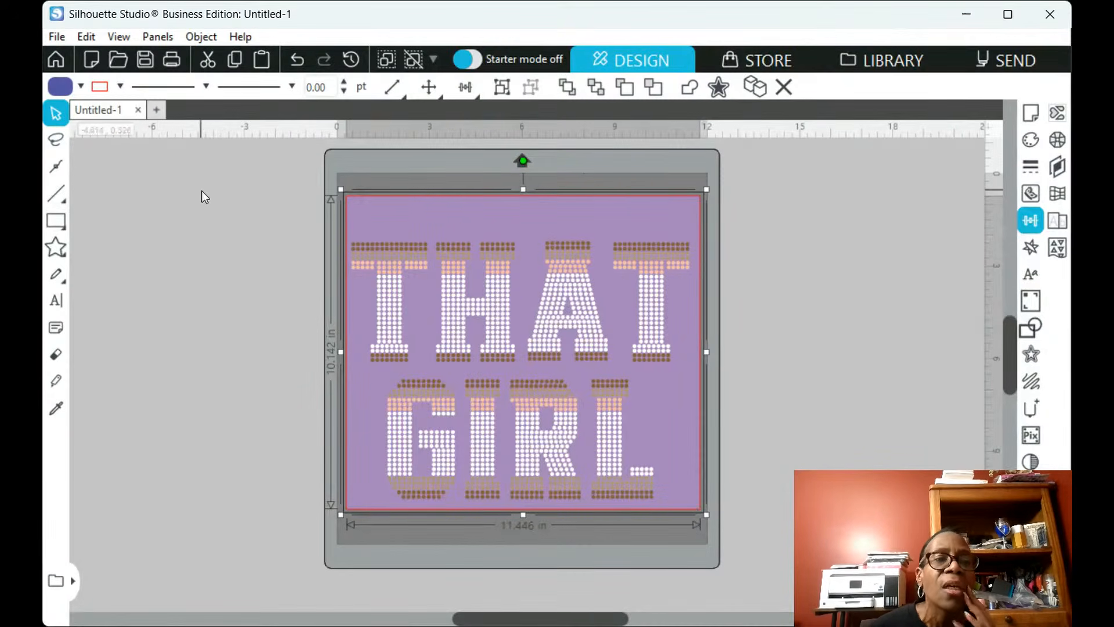
left_click(152, 227)
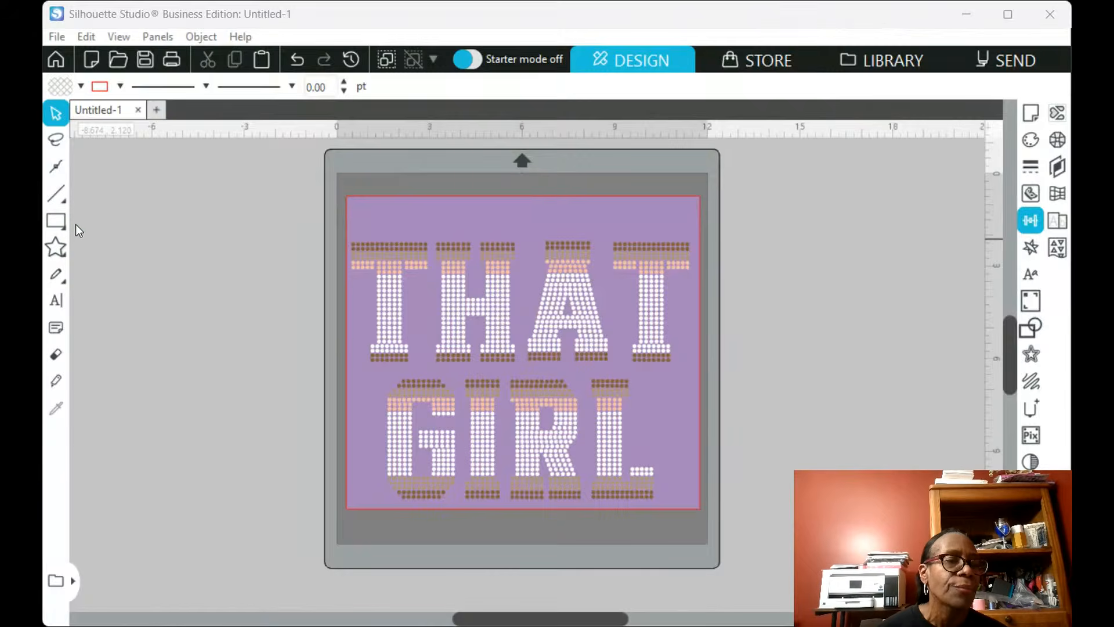
Draw a star about 0.55 in wide beside the mat and give it six points
left_click(57, 247)
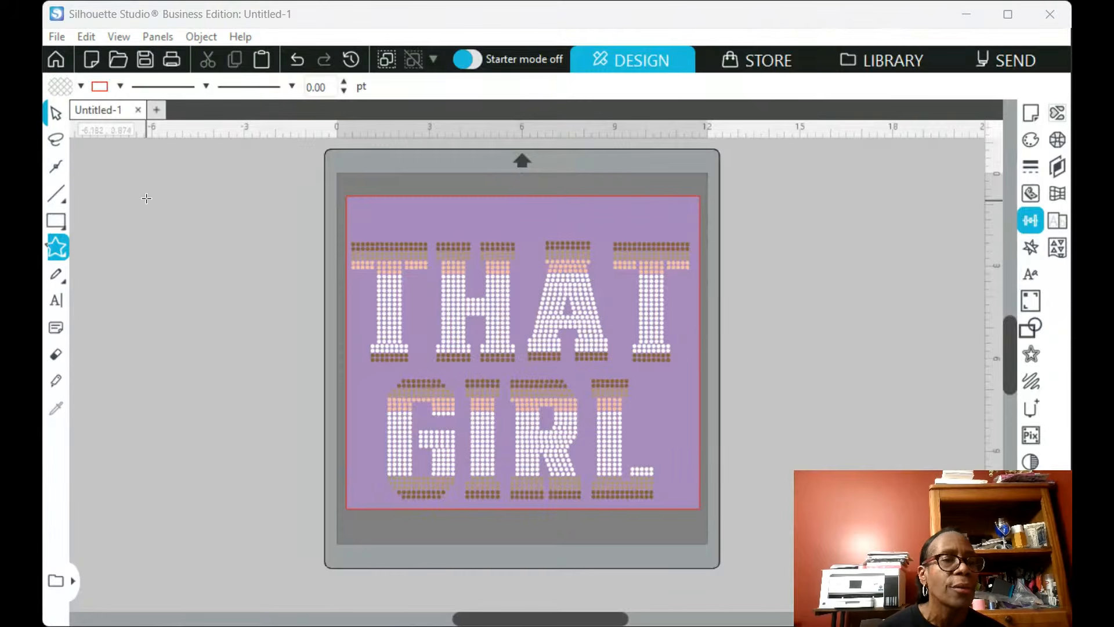
left_click_drag(202, 234, 207, 242)
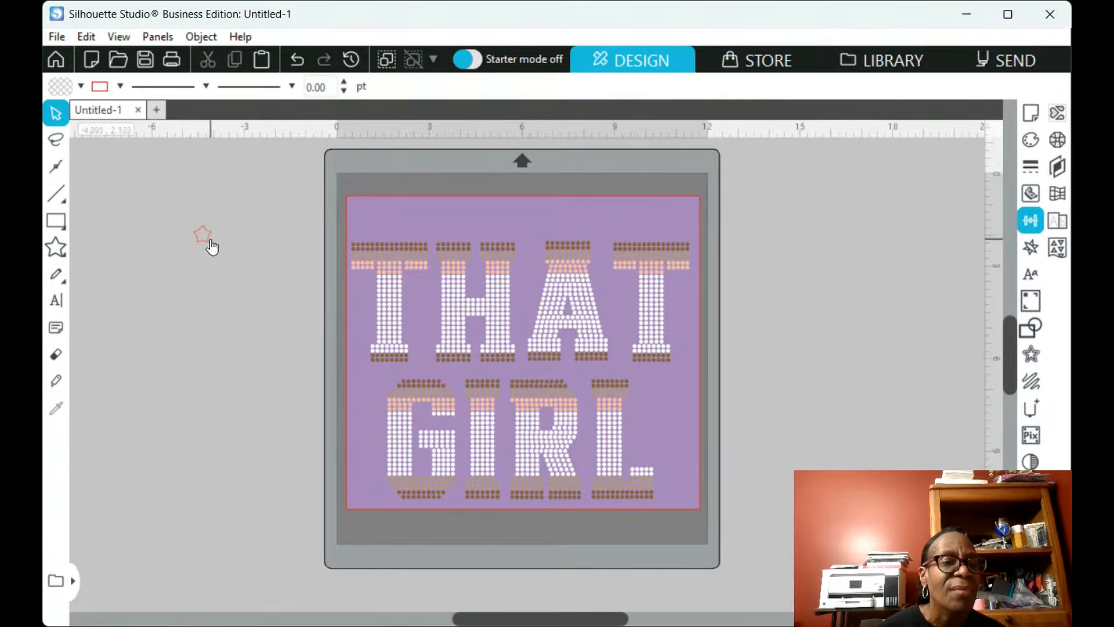
left_click(209, 240)
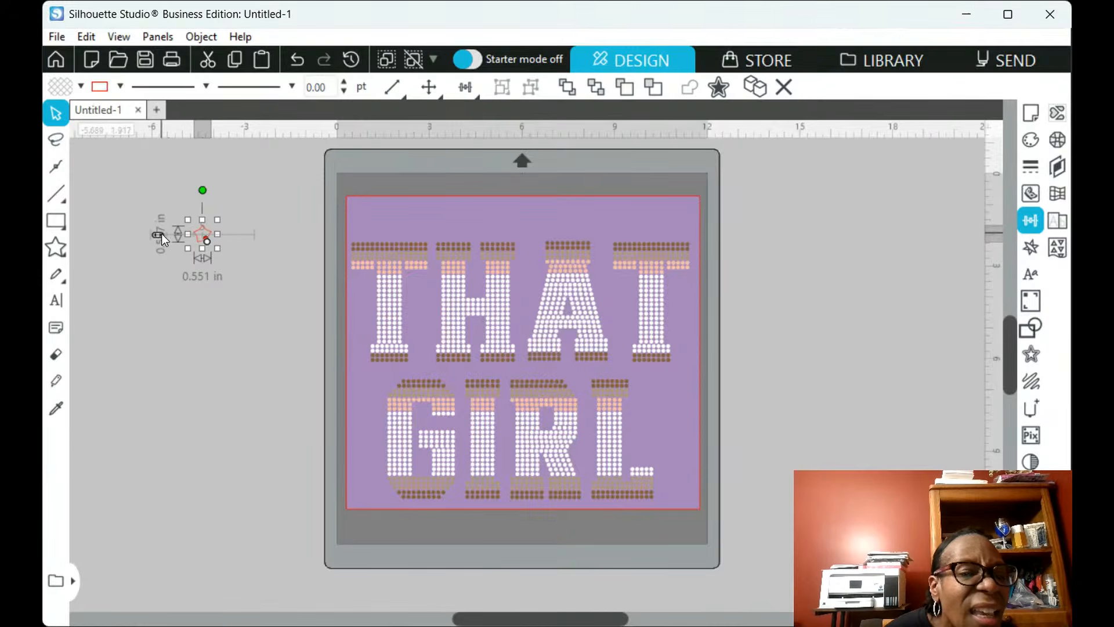
left_click_drag(161, 234, 168, 234)
left_click(214, 278)
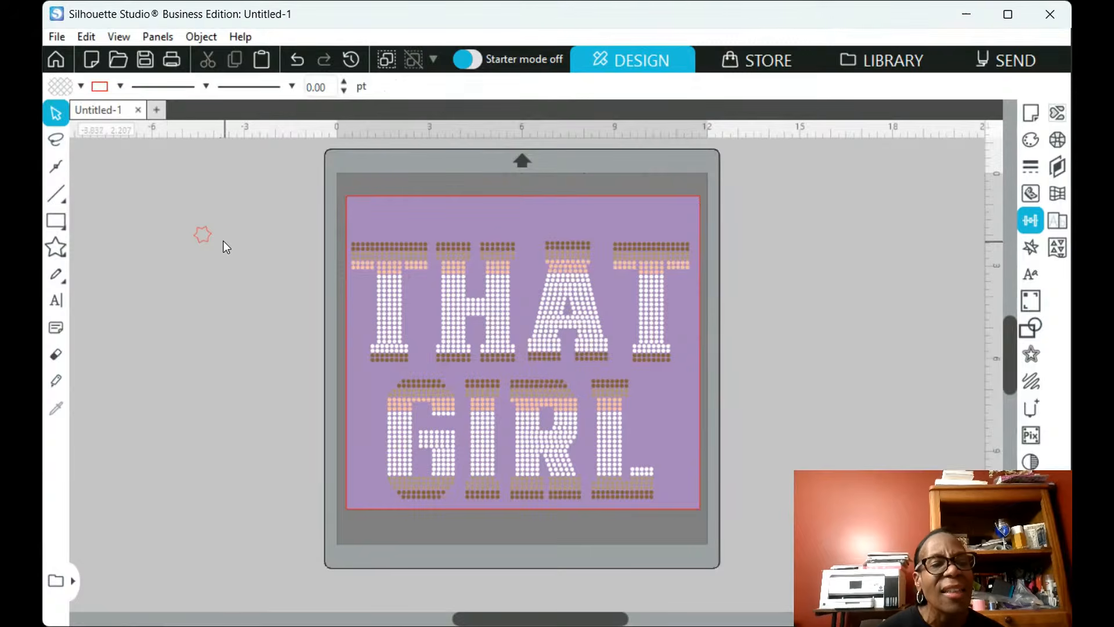
Fill the six-pointed star with black and place it in the upper-left corner of the purple rectangle
left_click(206, 243)
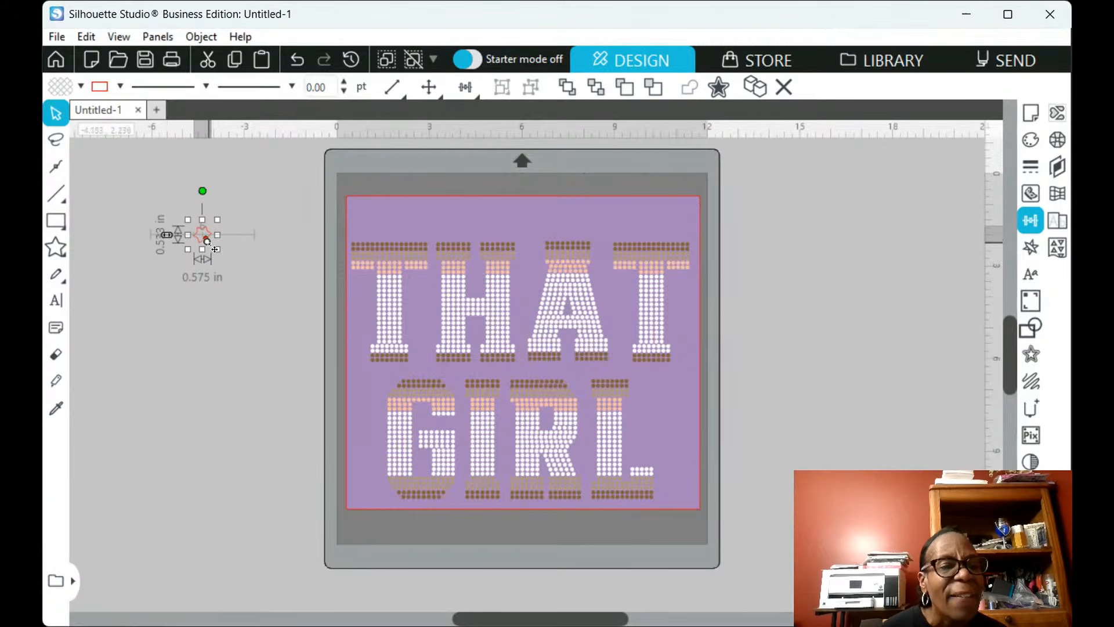
left_click(249, 249)
left_click(203, 240)
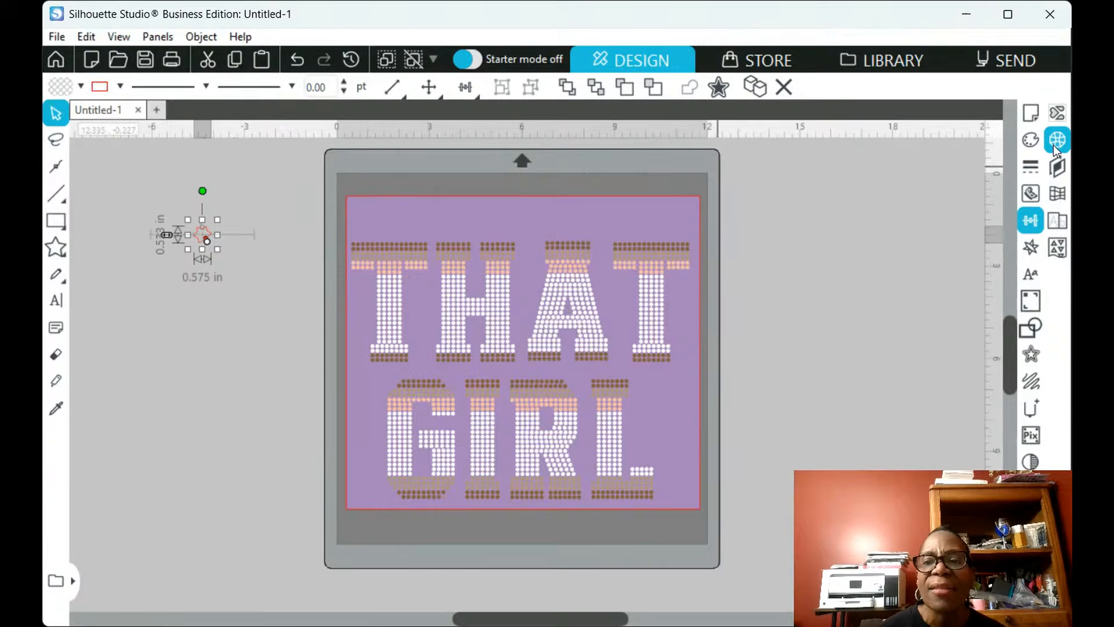
left_click(1032, 140)
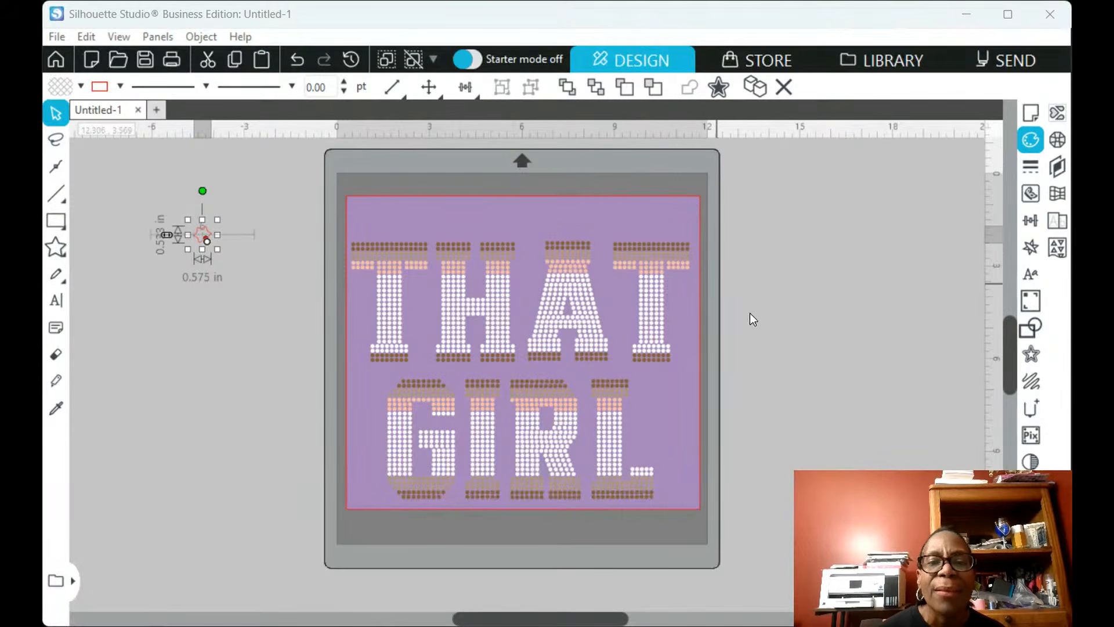
left_click(759, 257)
left_click(196, 297)
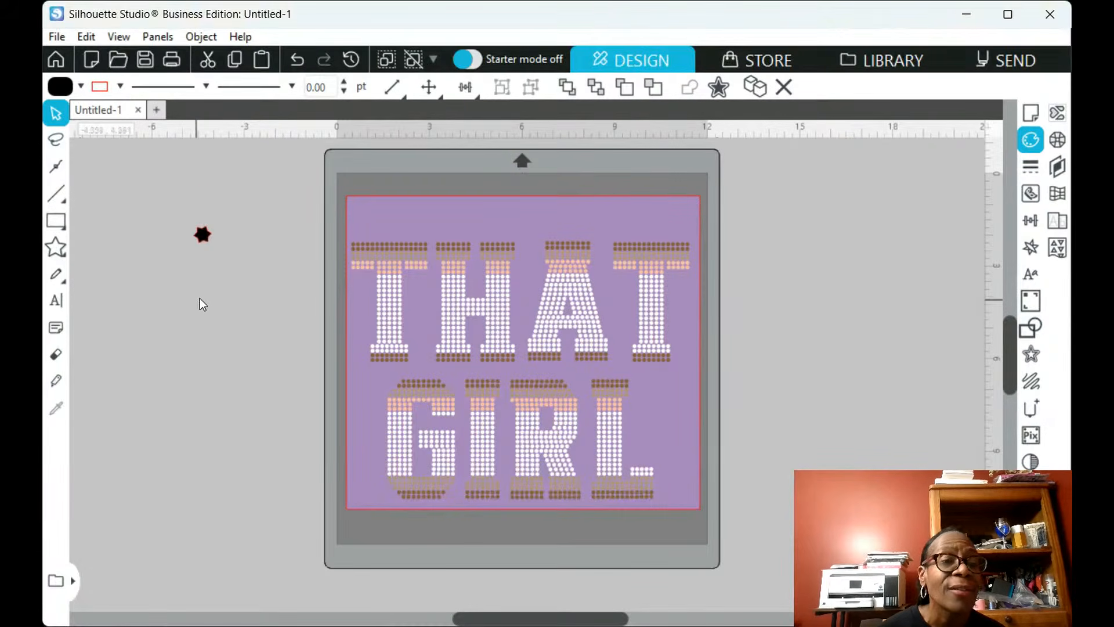
mouse_move(203, 236)
left_mouse_down()
mouse_move(310, 235)
mouse_move(378, 211)
mouse_move(360, 211)
left_mouse_up()
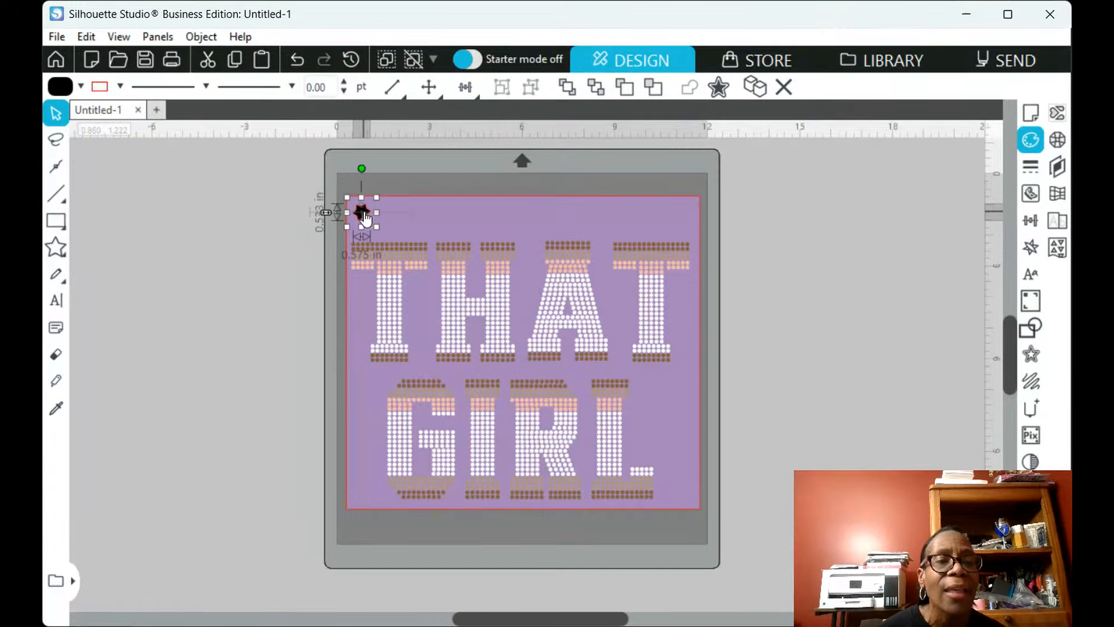
left_click(280, 239)
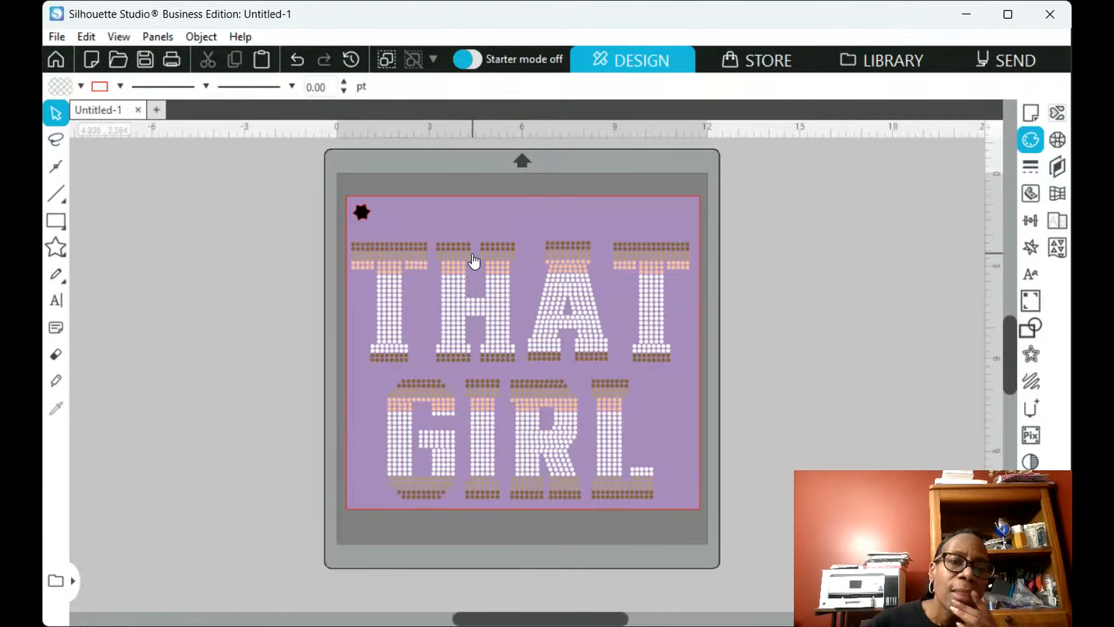
Undo the last change to the THAT GIRL stones and ungroup them into separate colour layers
left_click(463, 247)
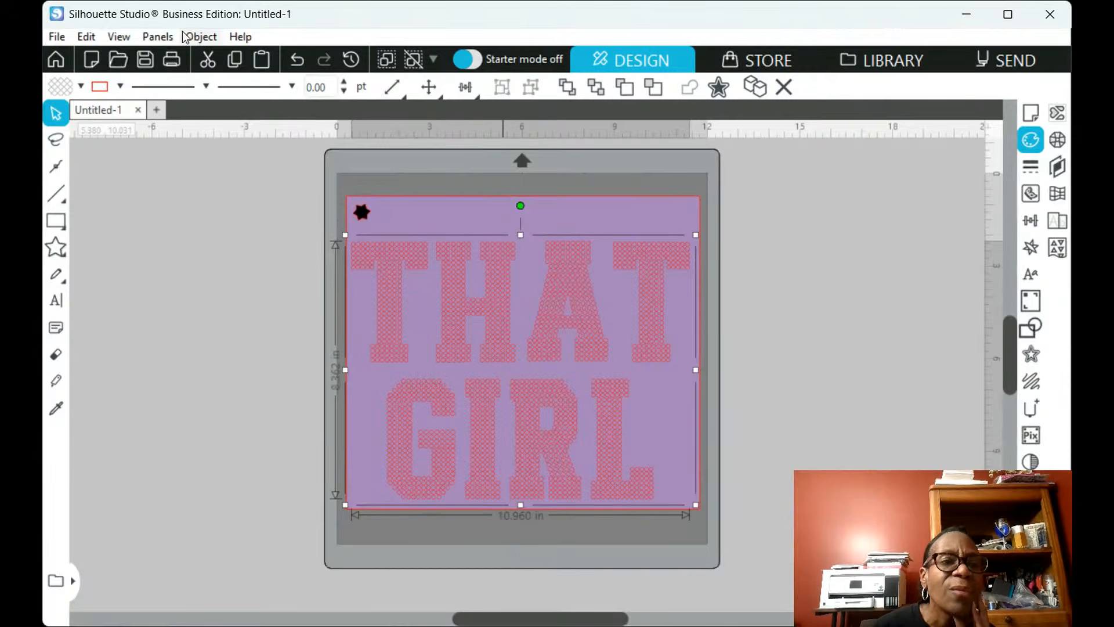
left_click(299, 61)
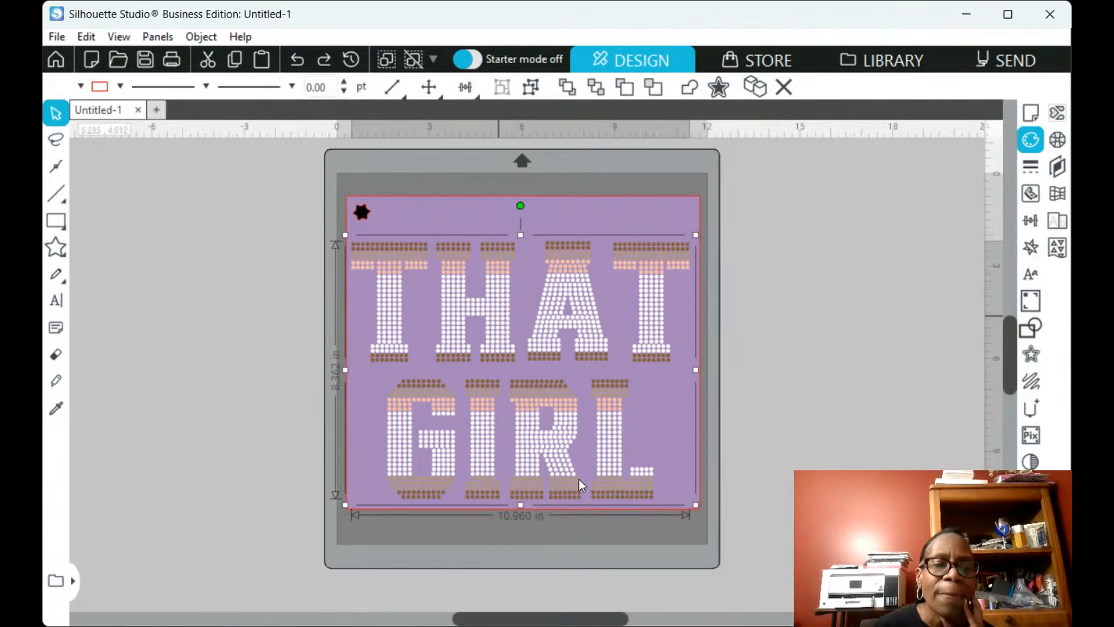
key("ctrl+shift+g")
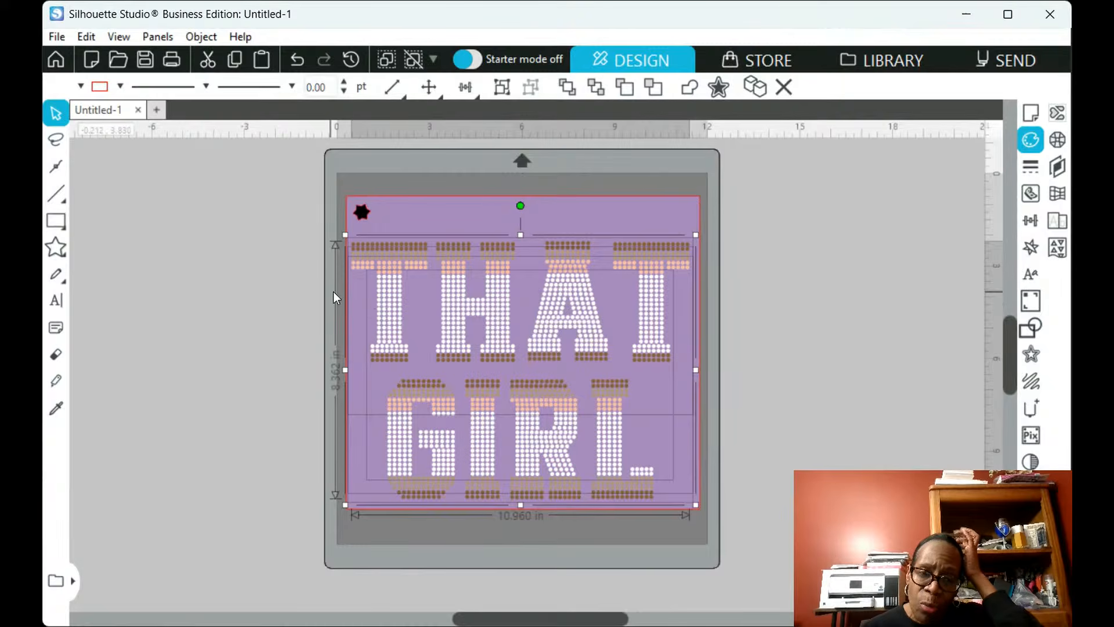
left_click(269, 304)
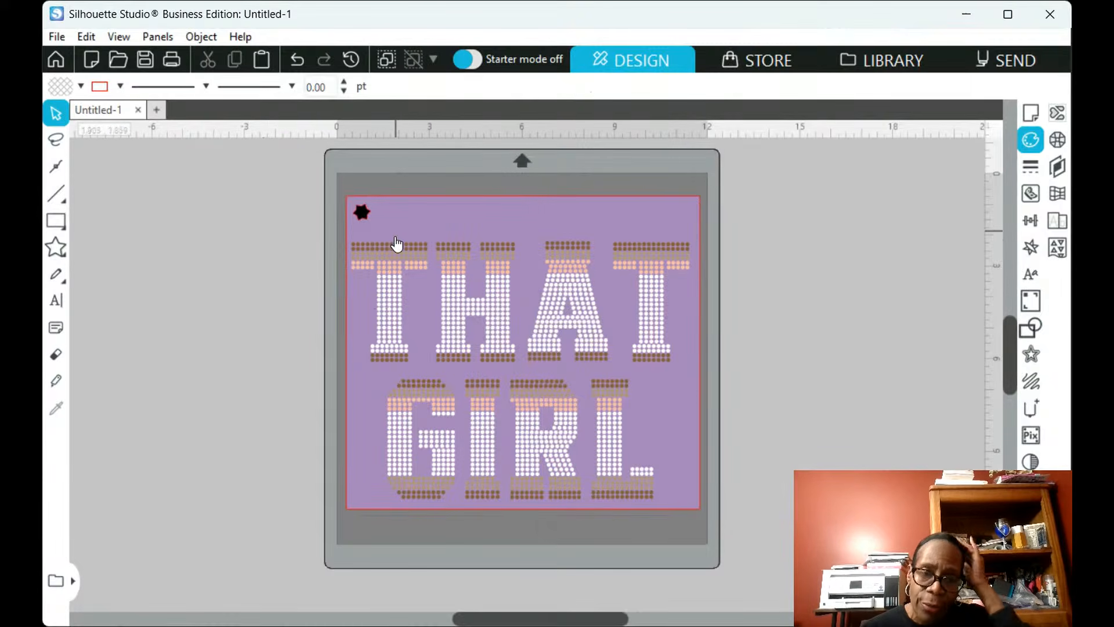
Check that the dark brown, tan, peach and white stone layers can each be selected separately
left_click(412, 247)
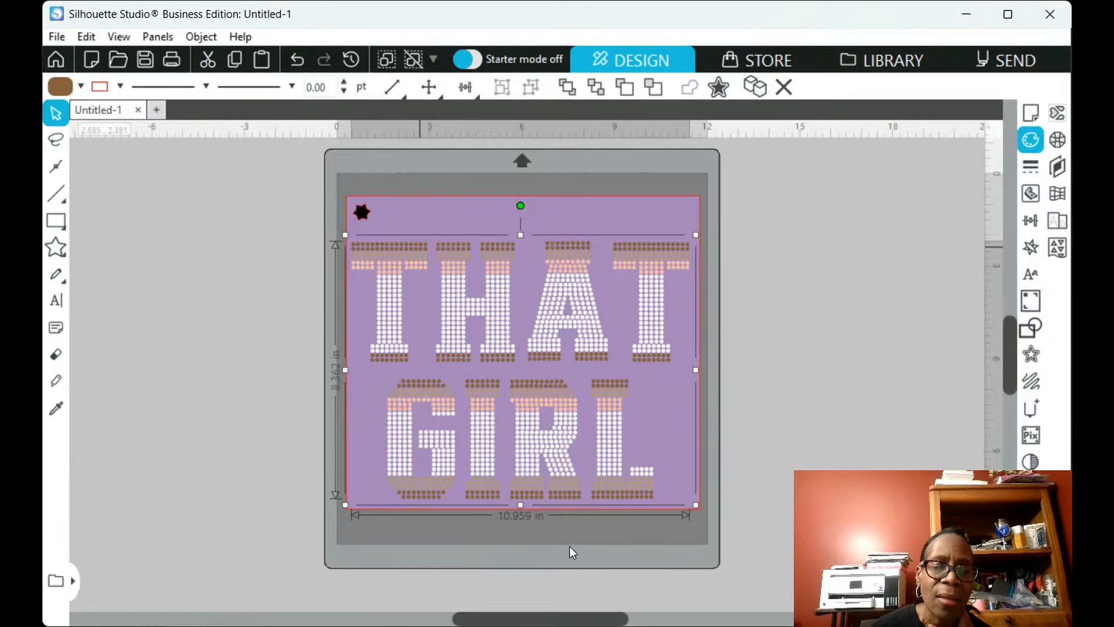
left_click(216, 300)
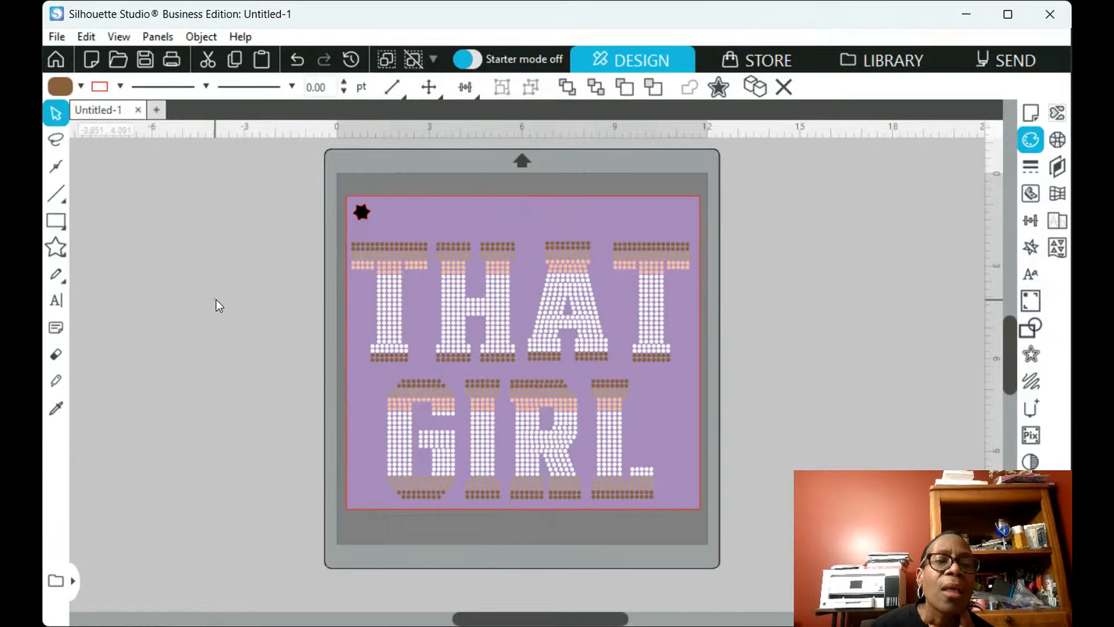
left_click(423, 261)
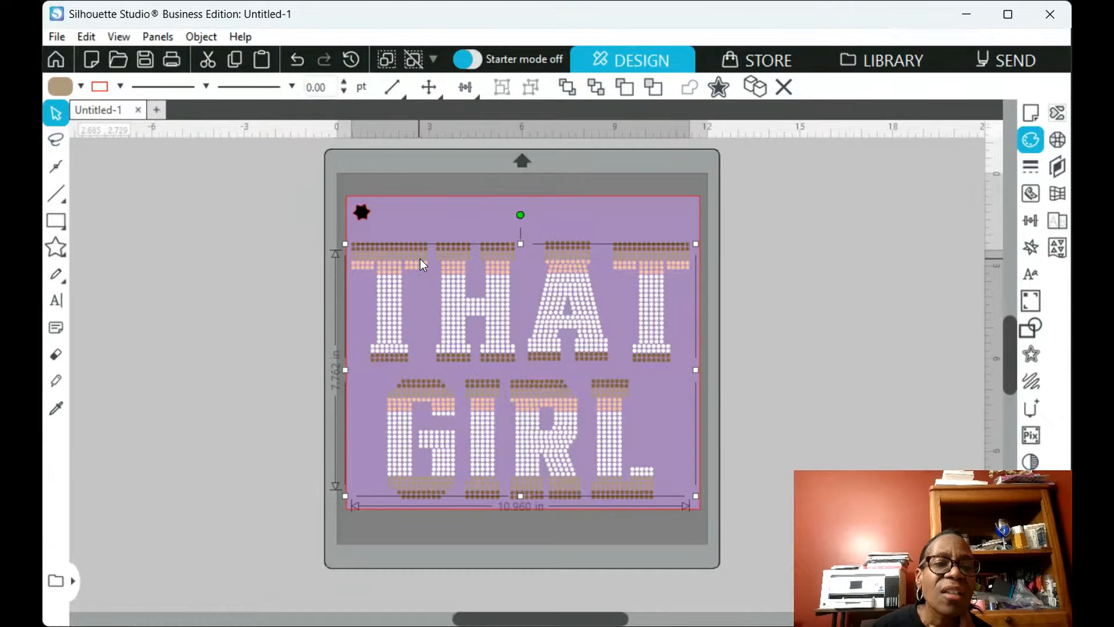
left_click(389, 272)
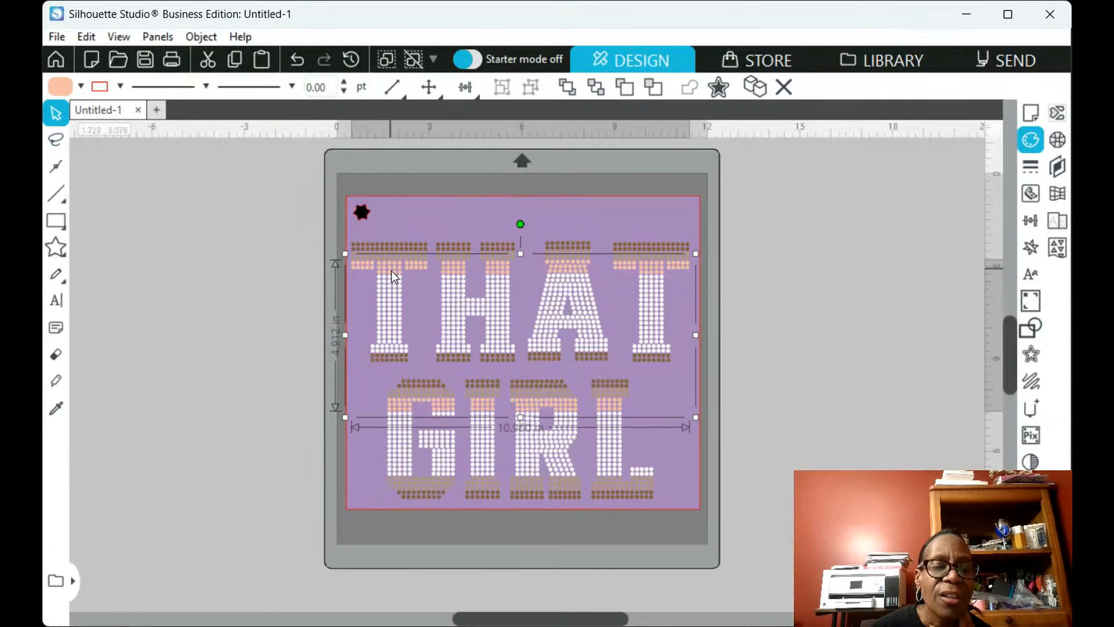
left_click(380, 317)
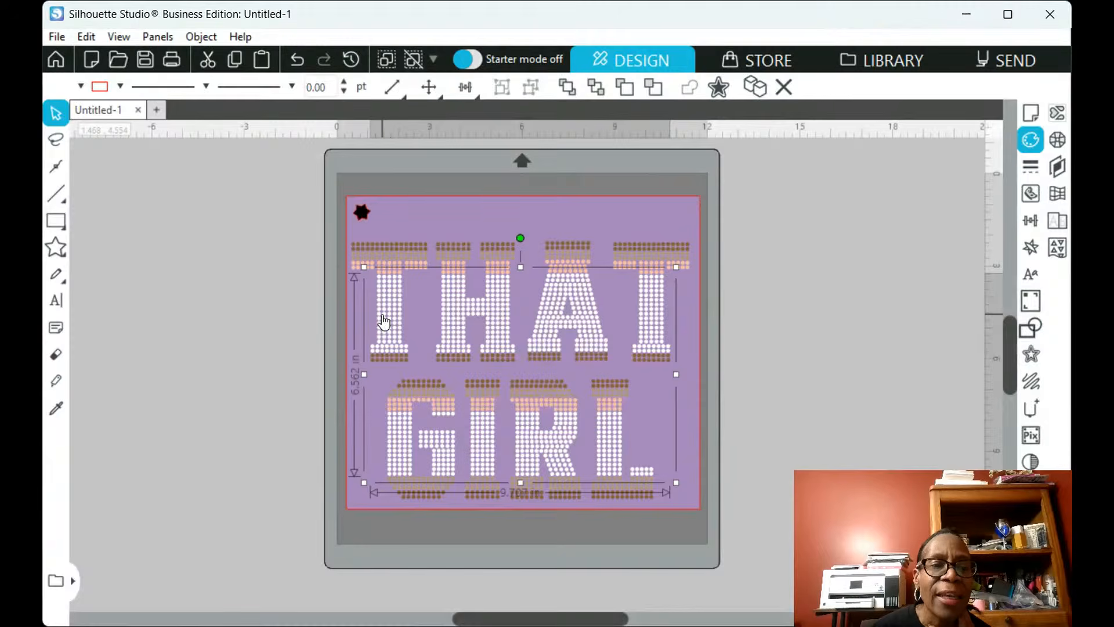
left_click(284, 376)
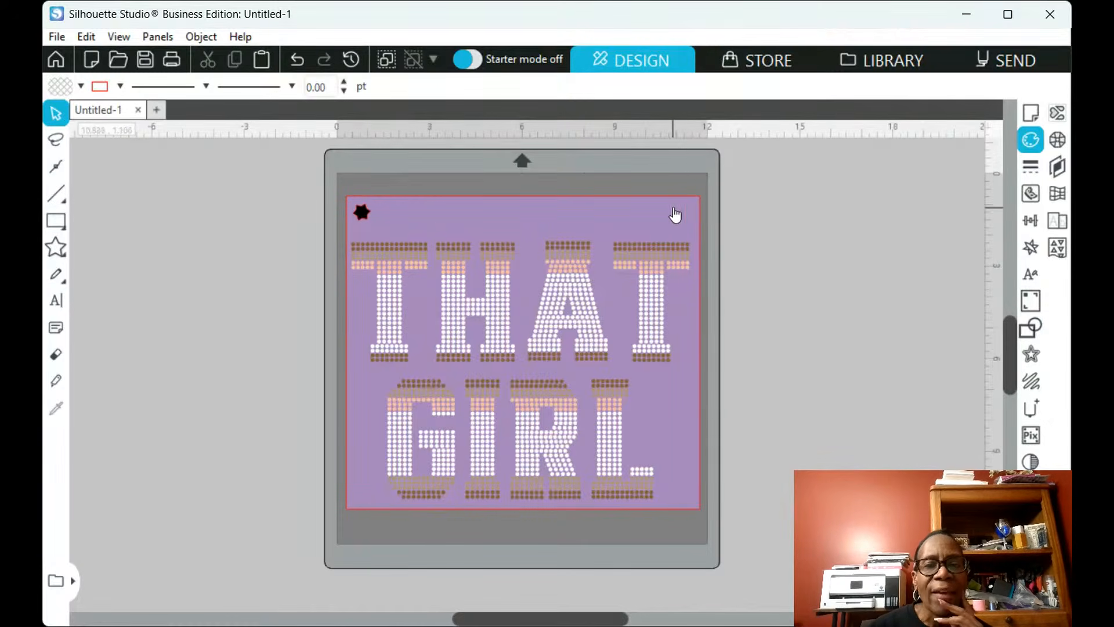
left_click(1031, 139)
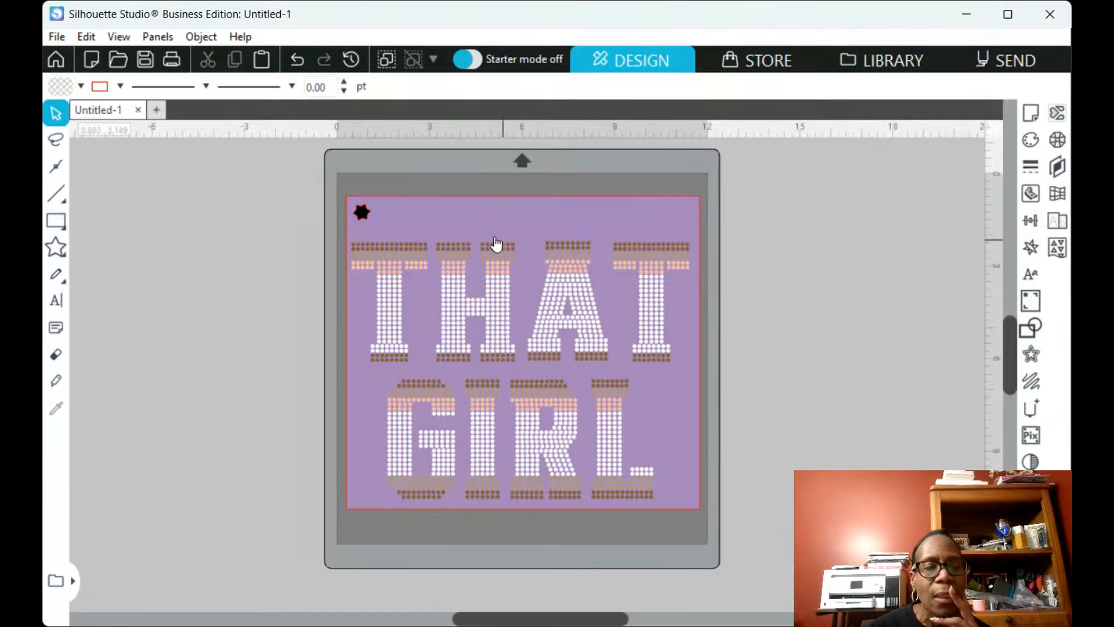
Cut the black star and the dark brown stones out of the purple rectangle
left_click(361, 215)
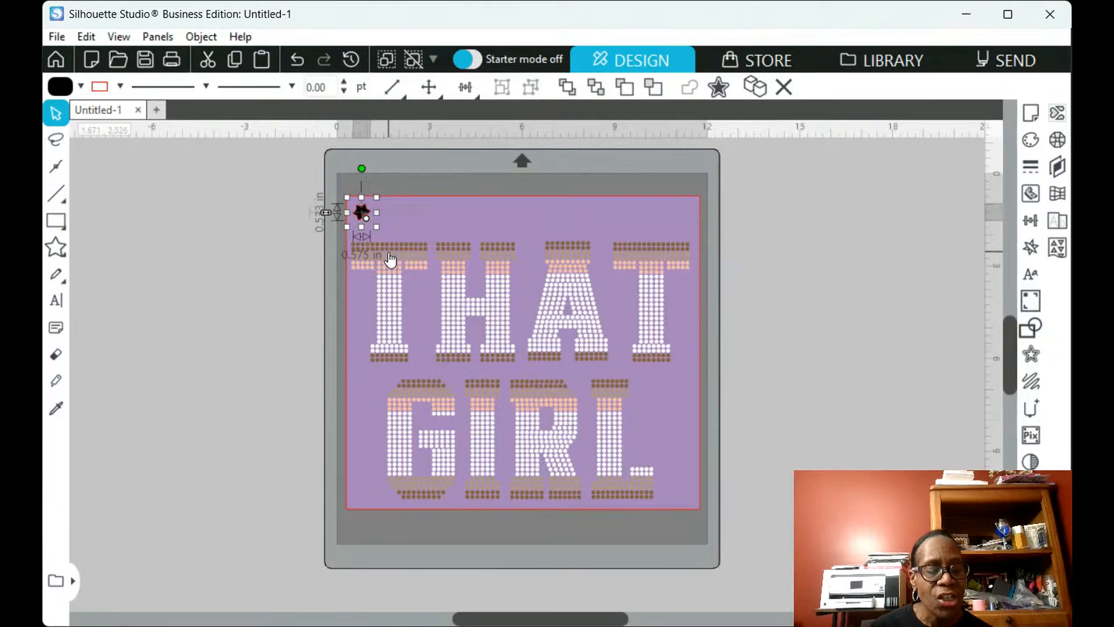
left_click(432, 221)
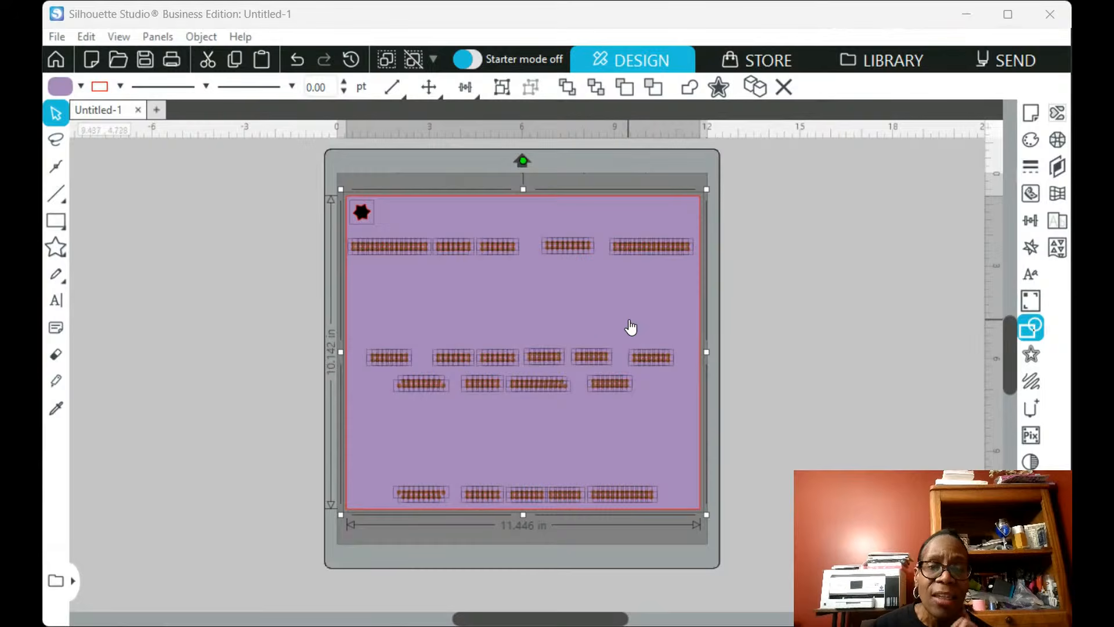
left_click_drag(643, 321, 690, 341)
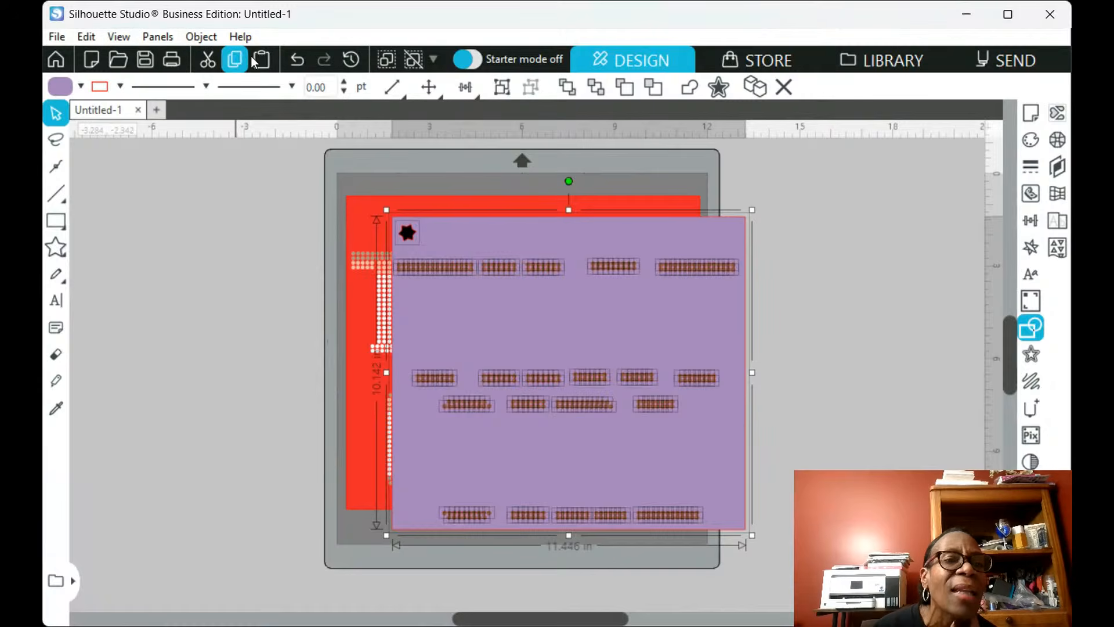
left_click(297, 58)
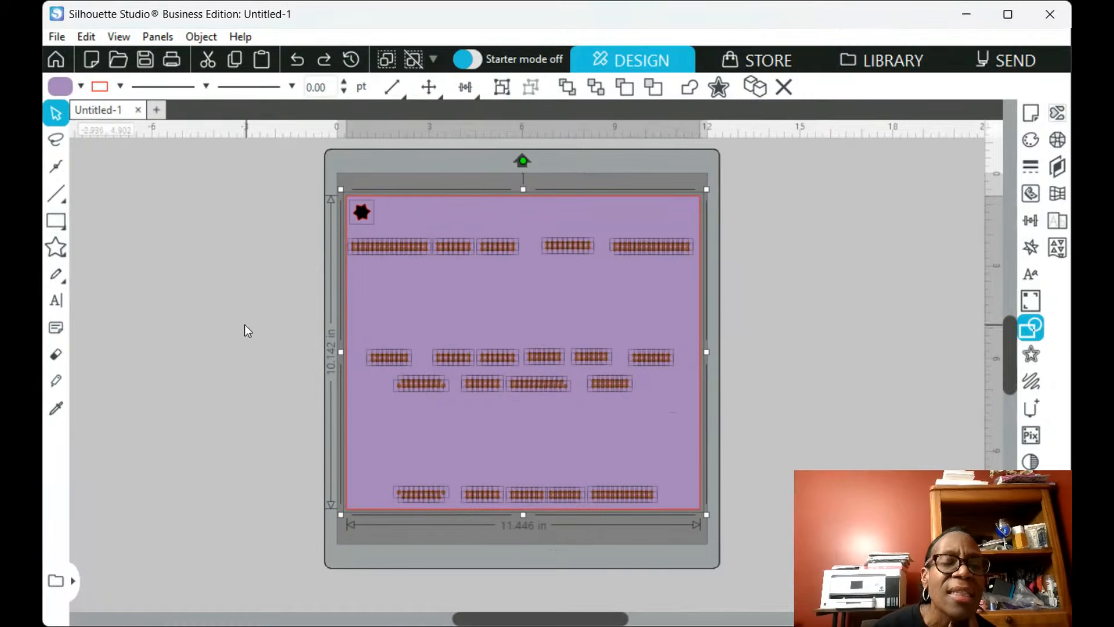
left_click(231, 266)
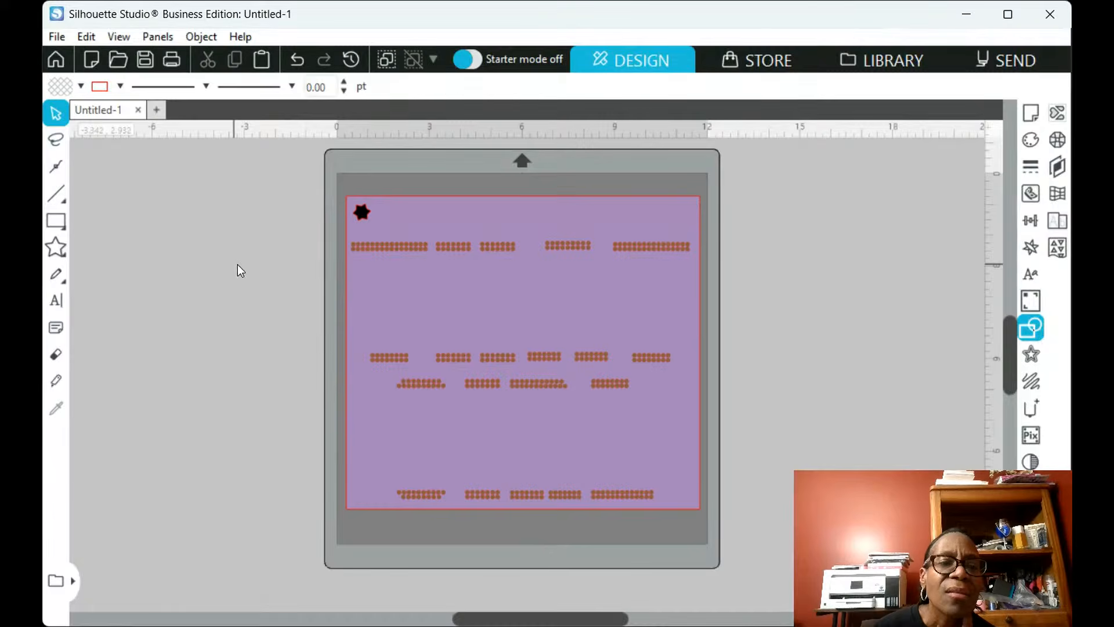
Move the perforated purple template off the mat into the empty area to its left
left_click(548, 311)
left_click_drag(548, 311, 273, 341)
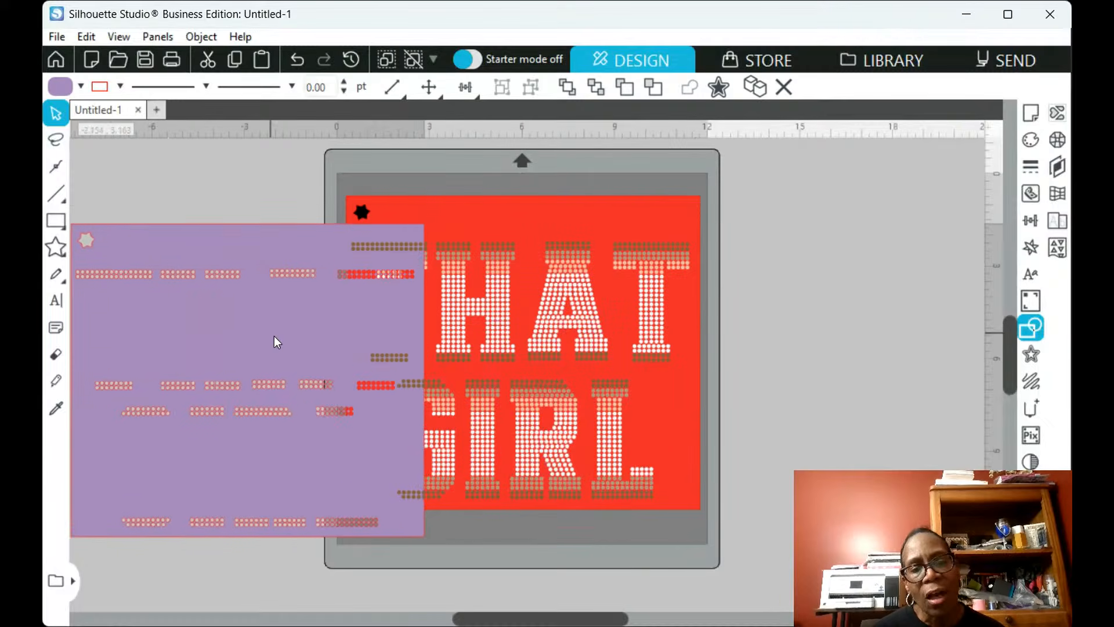
left_click(430, 552)
left_click_drag(469, 619, 411, 600)
left_click(412, 472)
left_click_drag(414, 476, 276, 456)
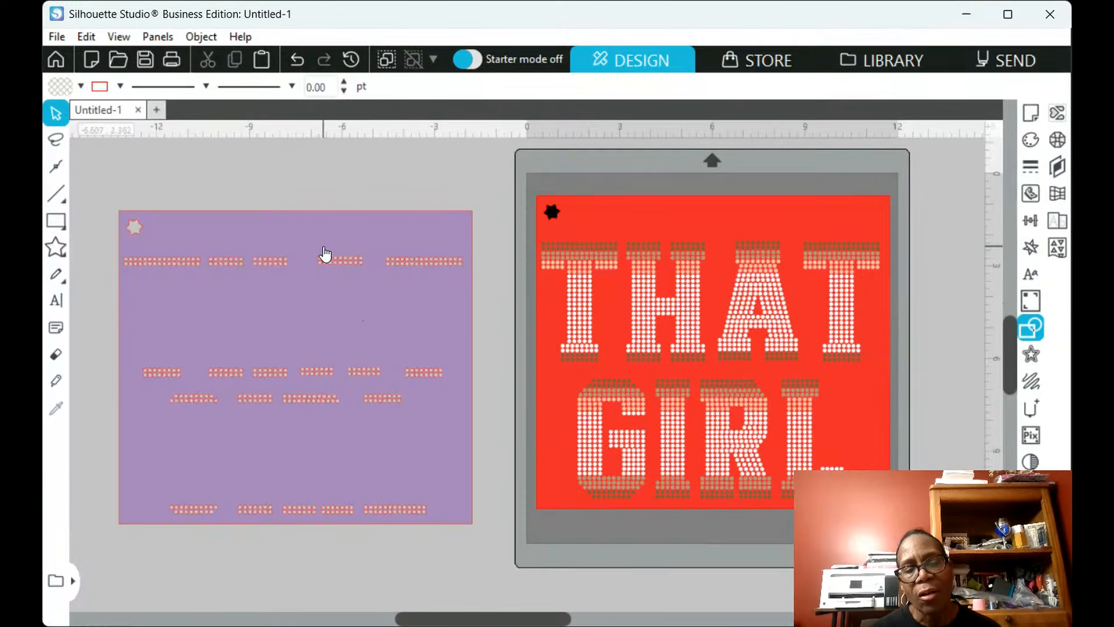
left_click_drag(373, 341, 357, 324)
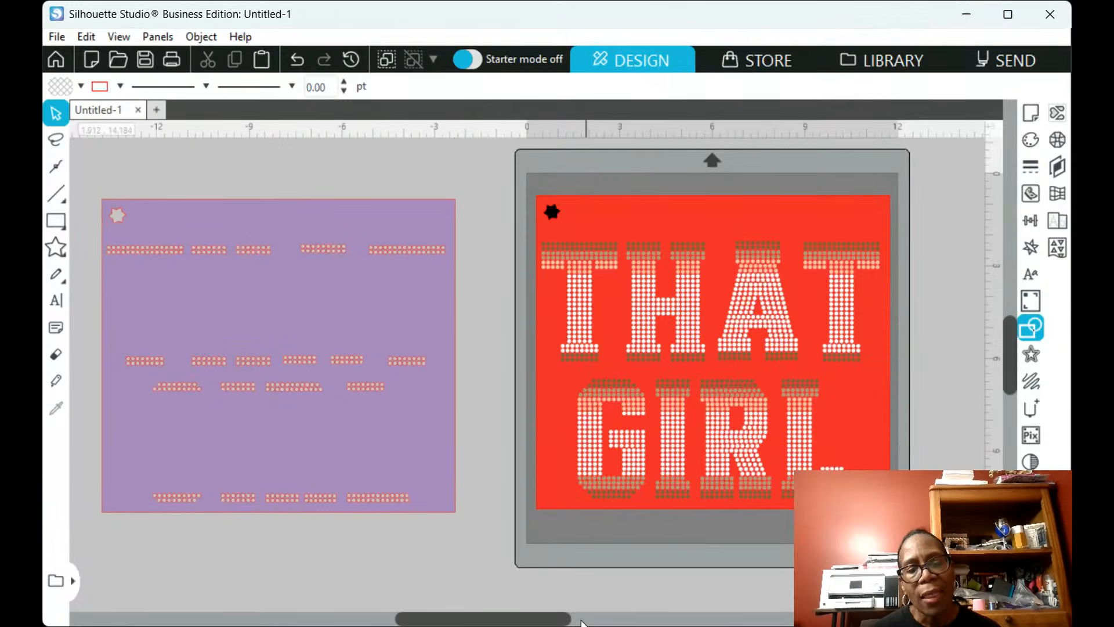
Cut the black star and the tan stones out of the red rectangle and move the red template off the mat beside the purple one
mouse_move(480, 620)
left_mouse_down()
mouse_move(510, 620)
mouse_move(500, 619)
left_mouse_up()
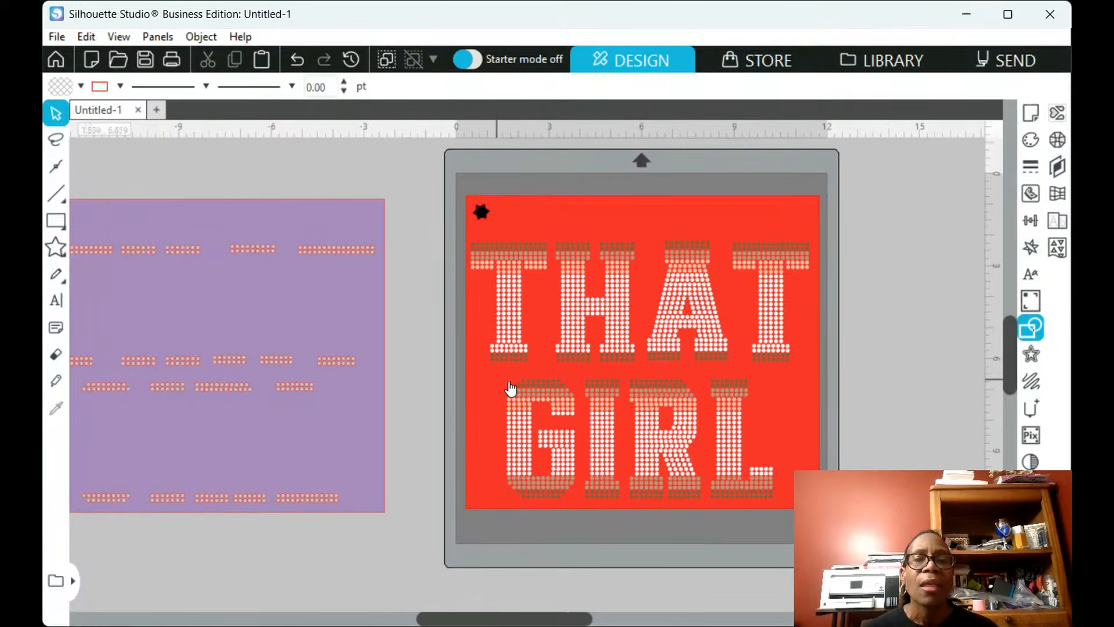
left_click(483, 225)
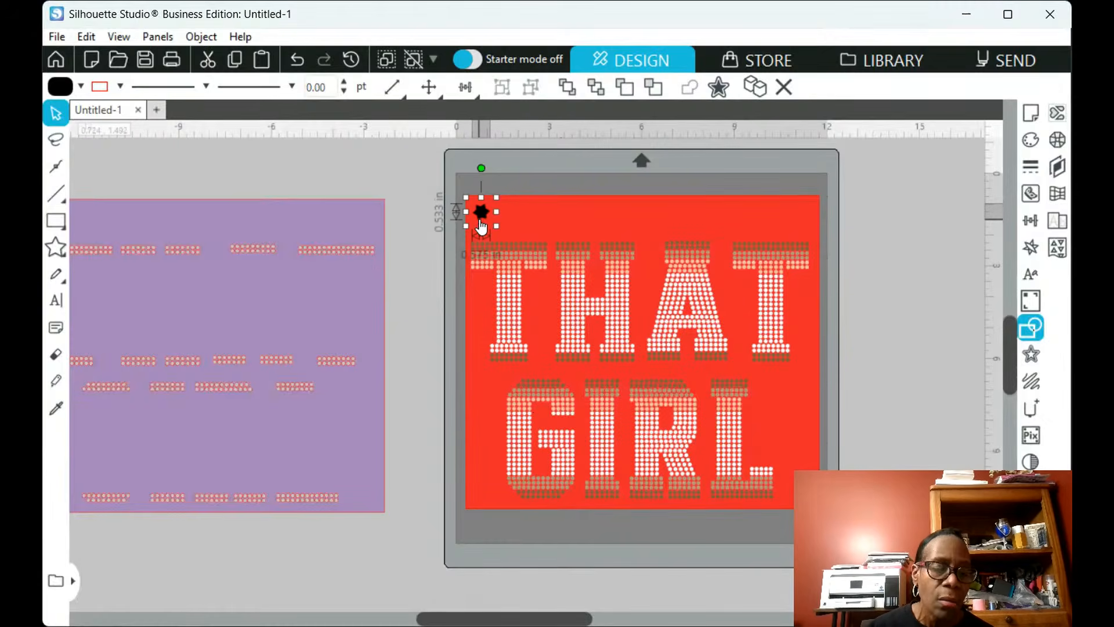
left_click(544, 230)
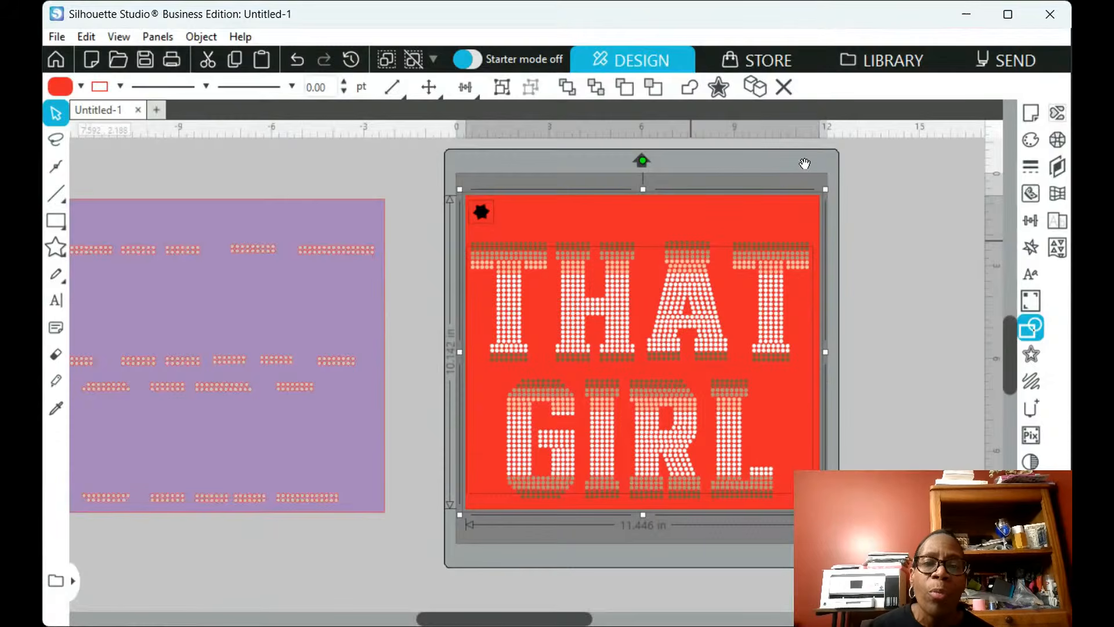
left_click(798, 274)
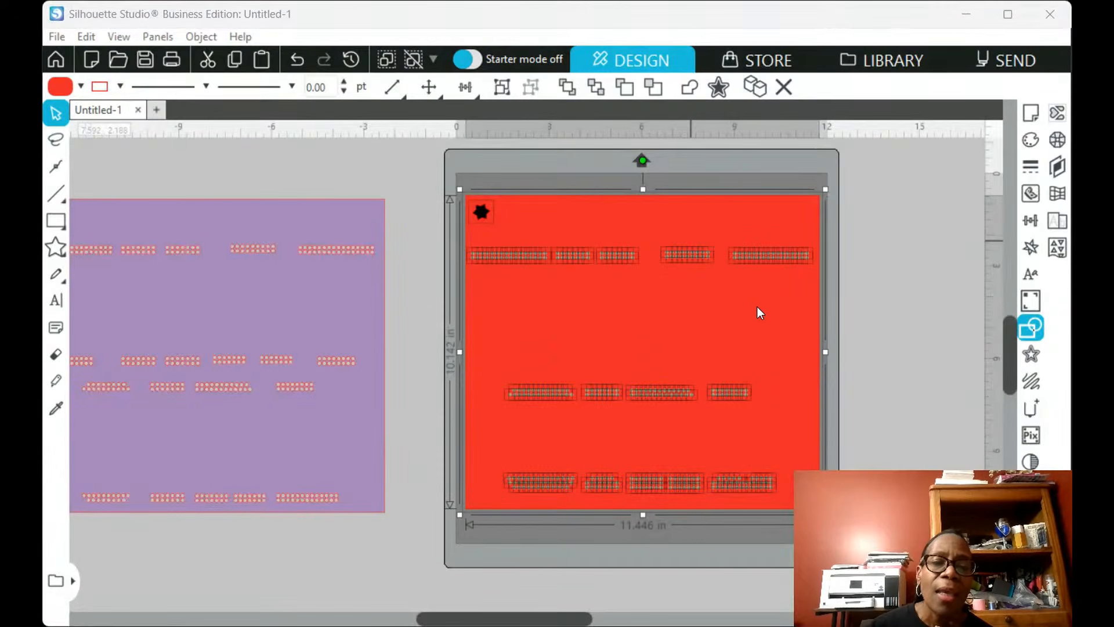
left_click(886, 476)
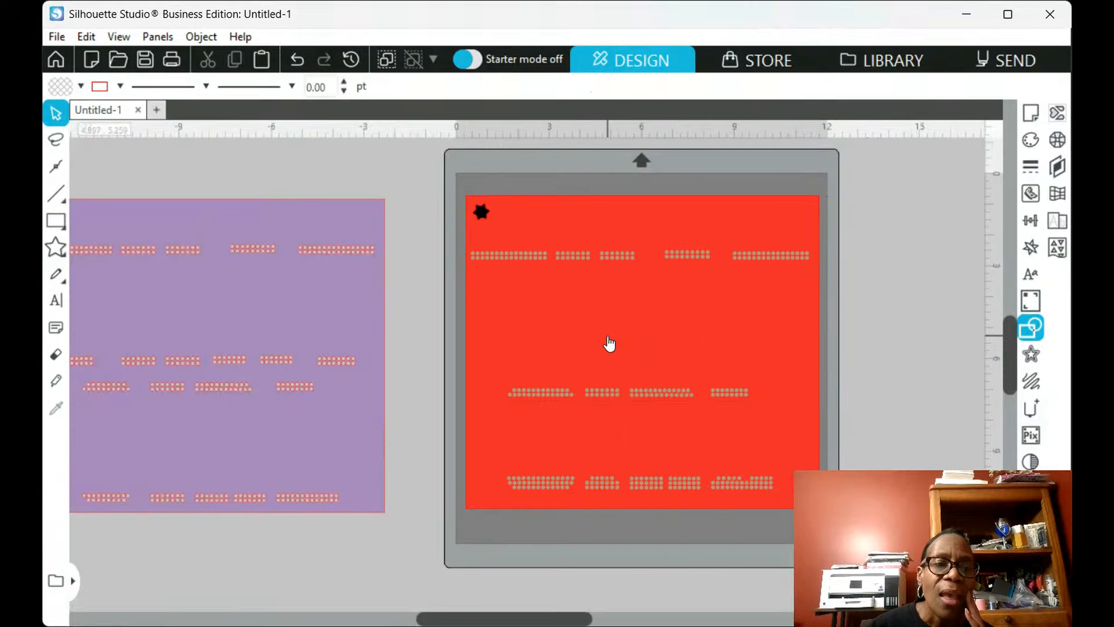
left_click_drag(606, 346, 174, 426)
left_click(577, 187)
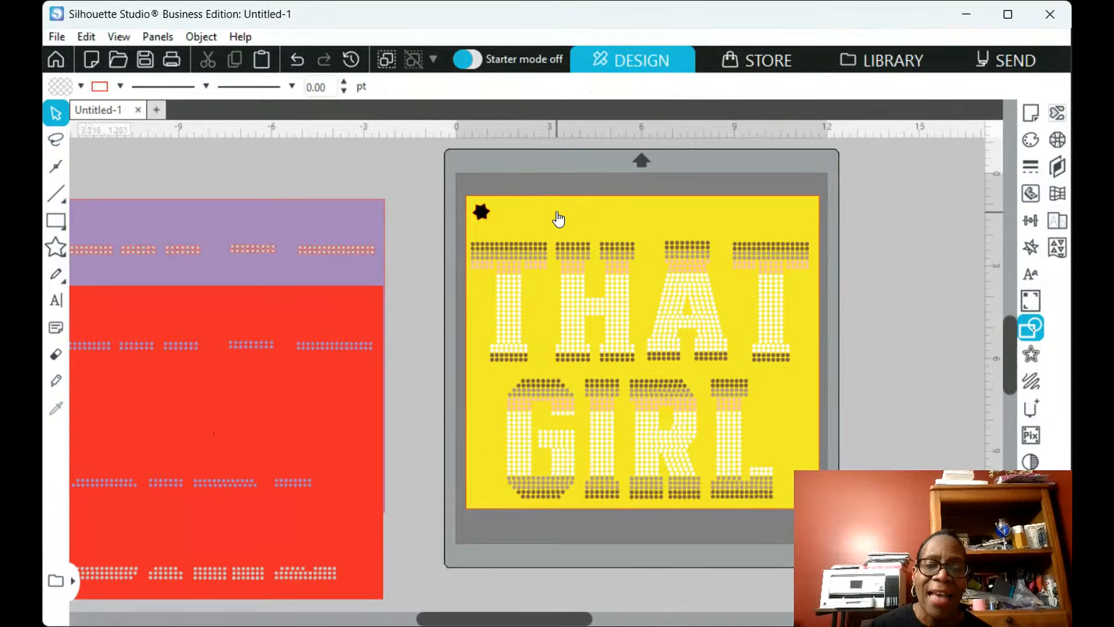
Cut the black star and the peach stones out of the yellow rectangle and move the yellow template off the mat
left_click(483, 215)
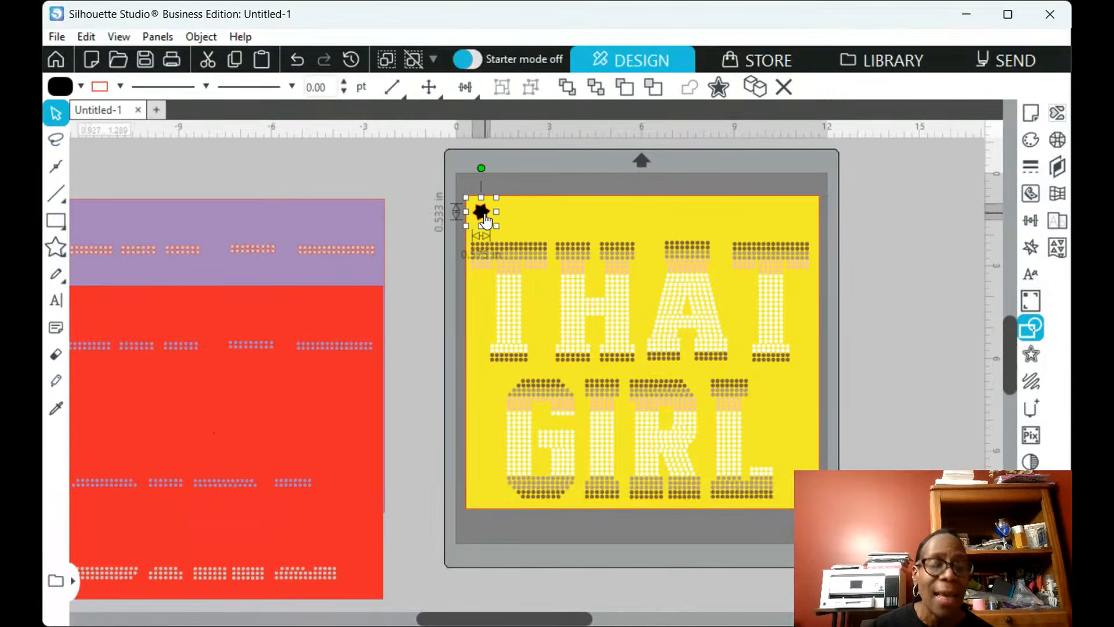
left_click(548, 223)
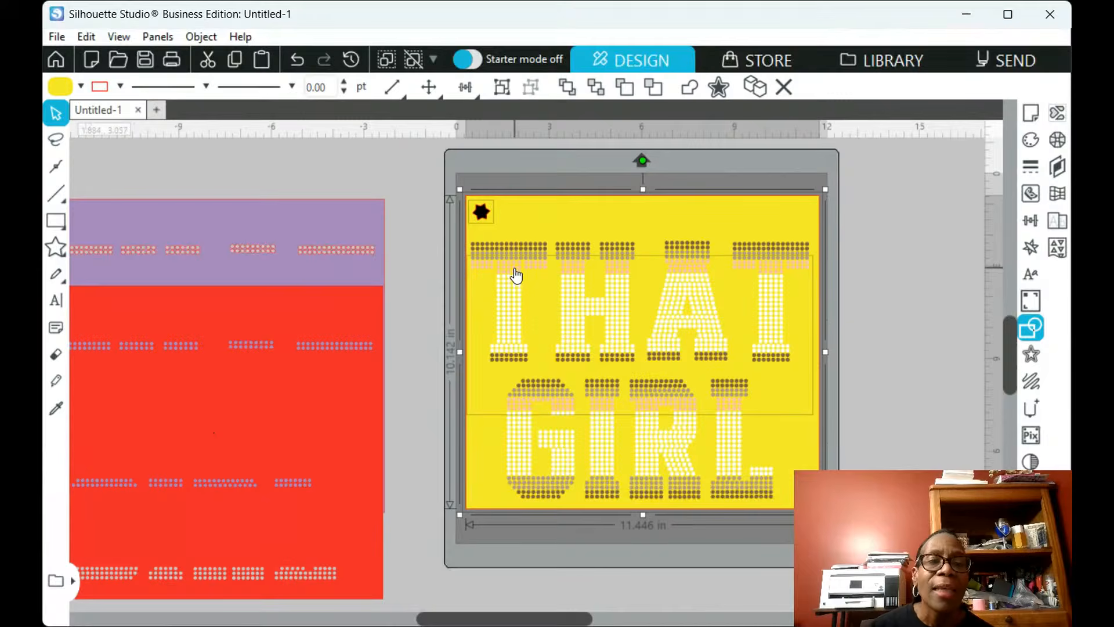
left_click(819, 274)
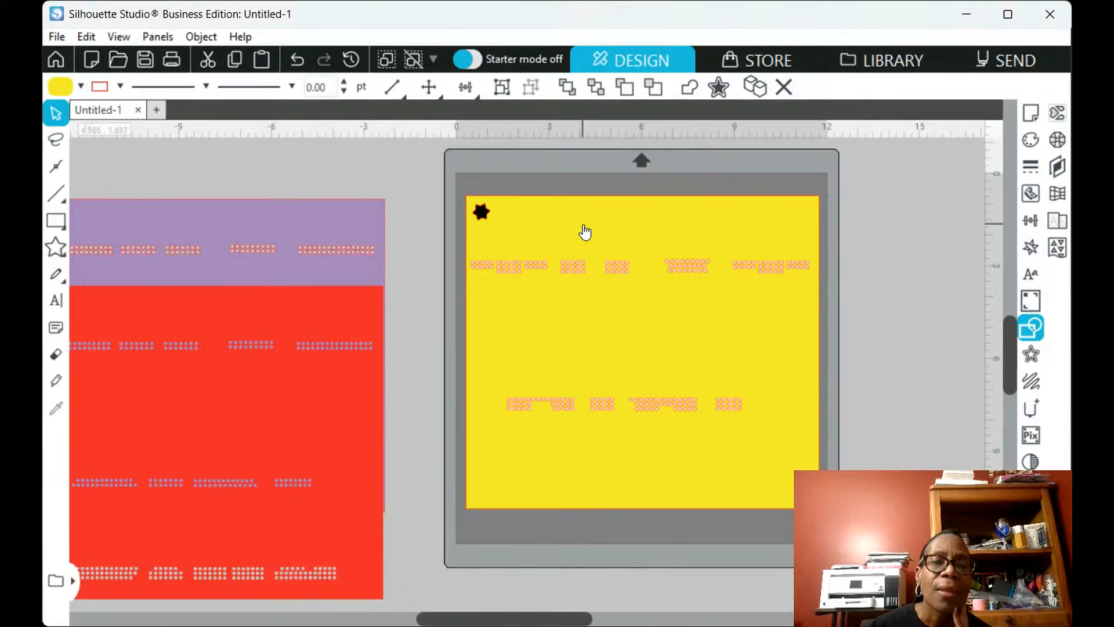
left_click_drag(548, 237, 167, 279)
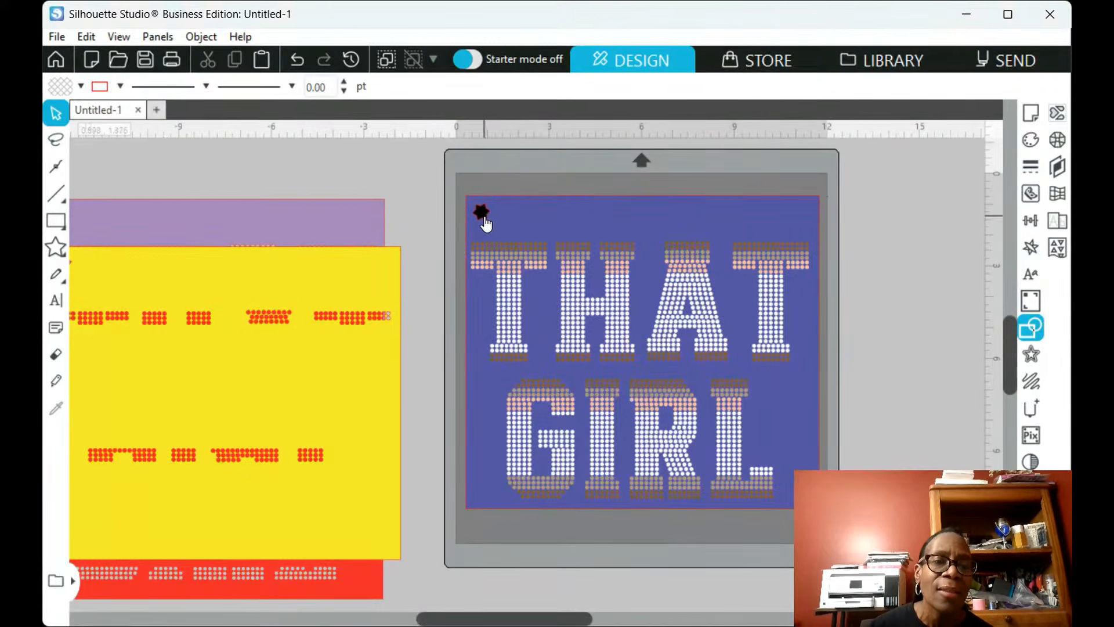
Cut the black star and the white stones out of the blue rectangle
left_click(485, 220)
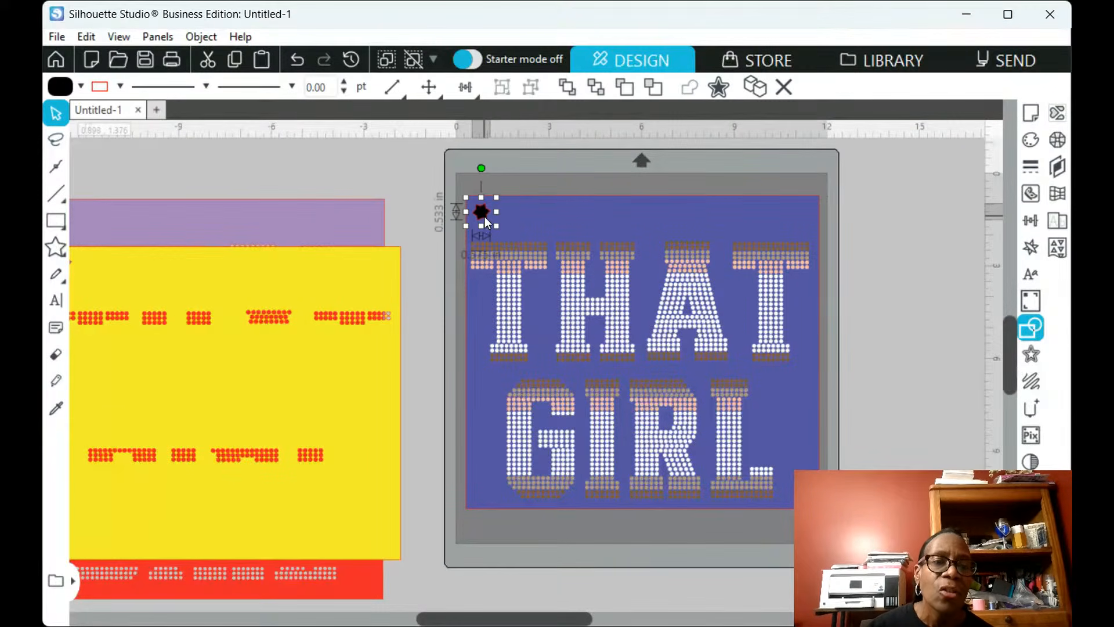
left_click(572, 228)
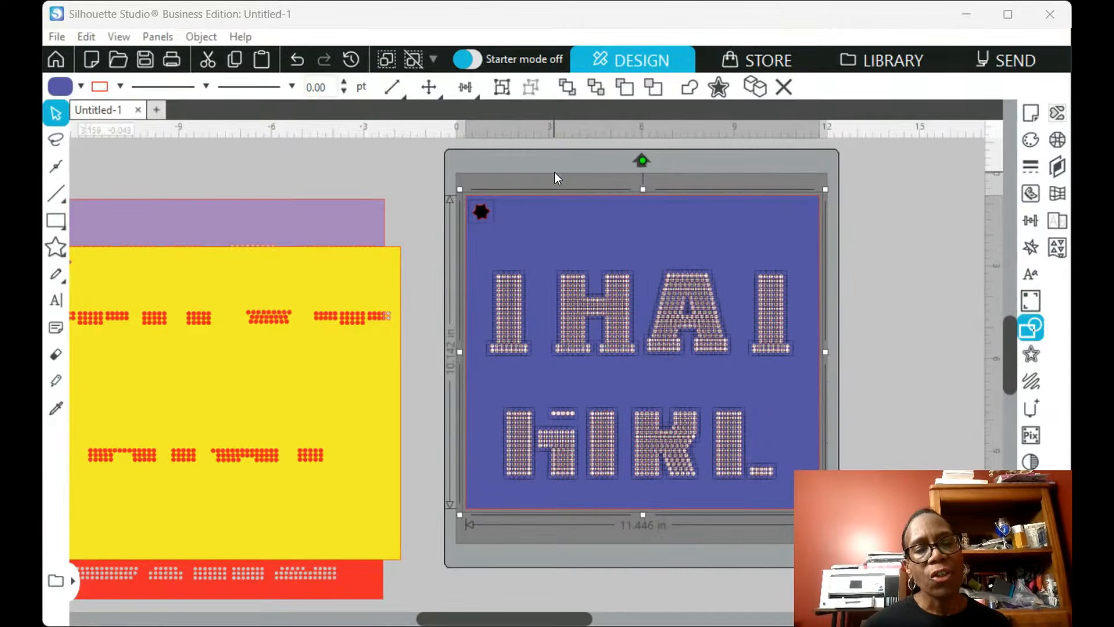
Undo the blue rectangle's cut and the move of the yellow template off the mat
left_click(297, 68)
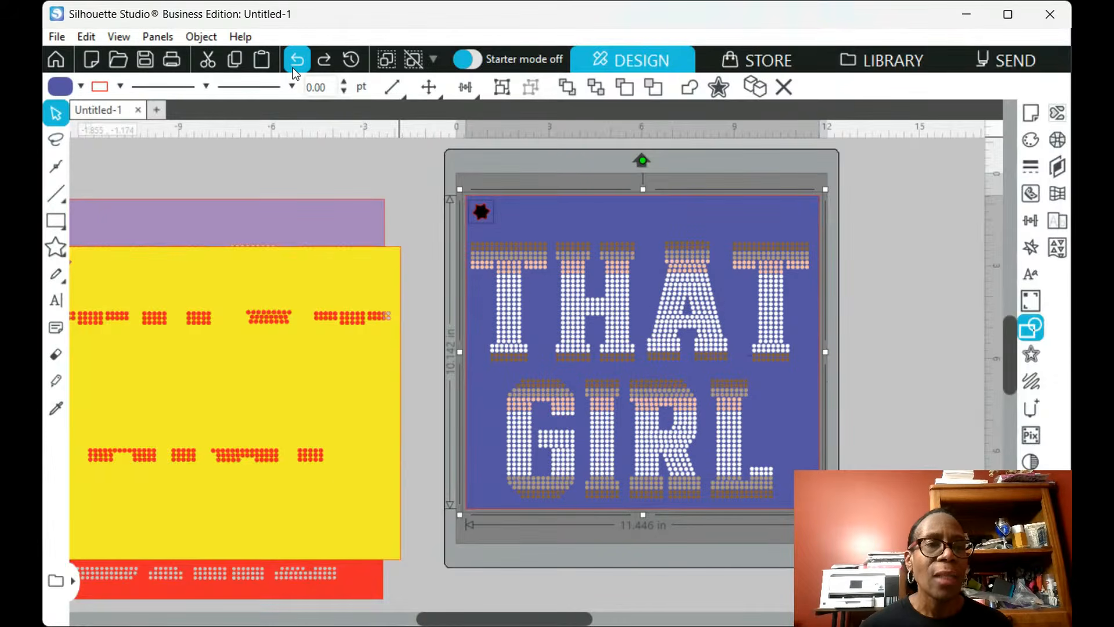
left_click(298, 60)
left_click(297, 60)
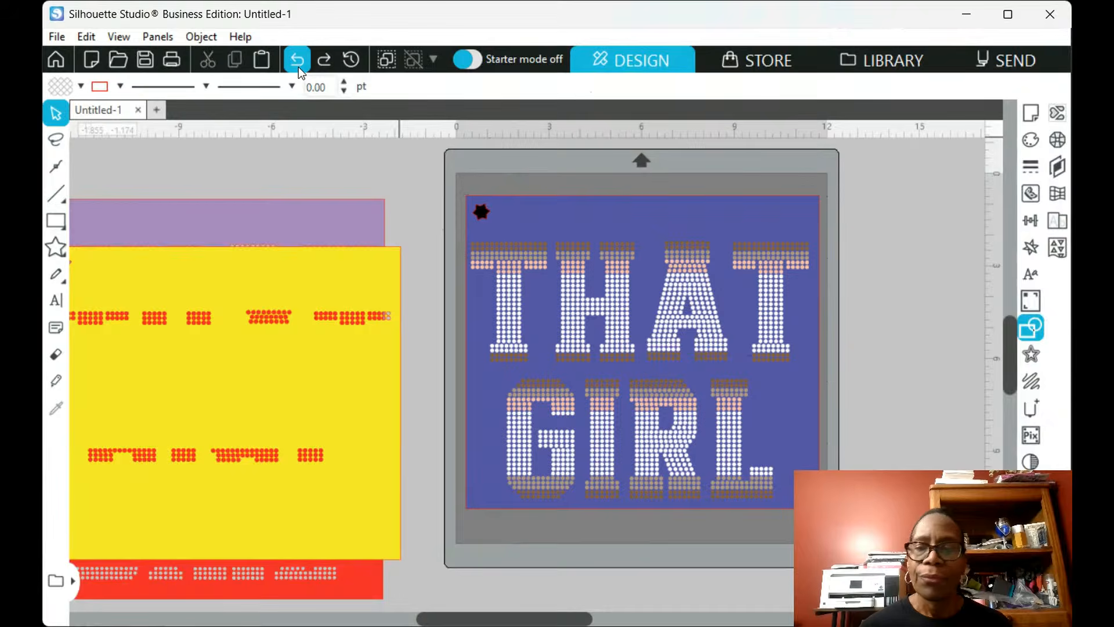
left_click(297, 59)
left_click(297, 60)
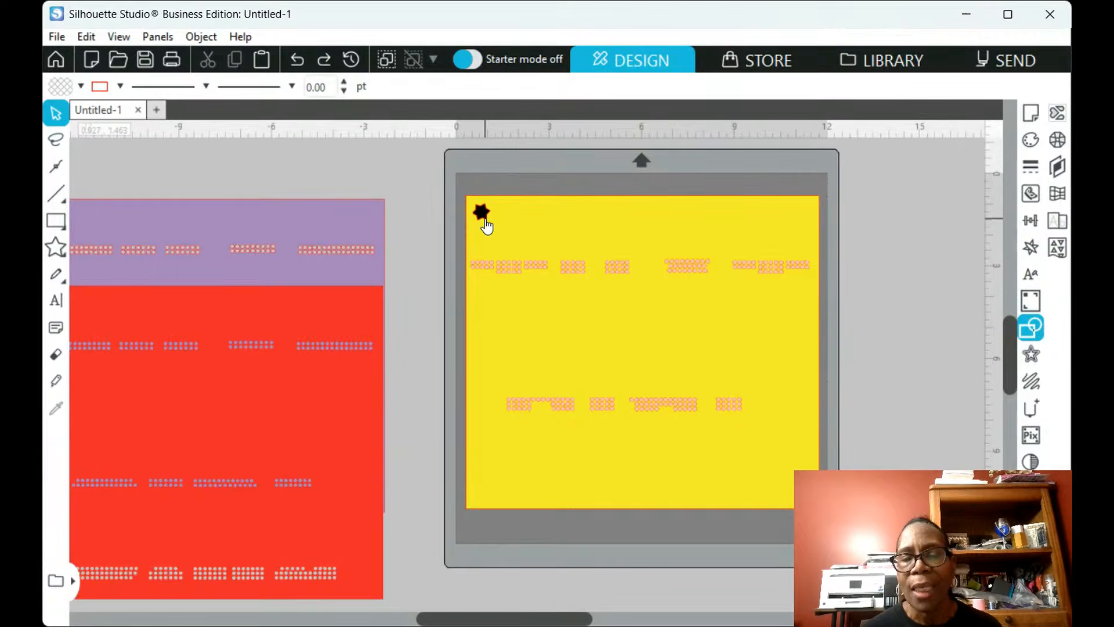
Try shortening the perforated yellow template from its lower edge, and undo both that resize and the peach stone cut
left_click(647, 479)
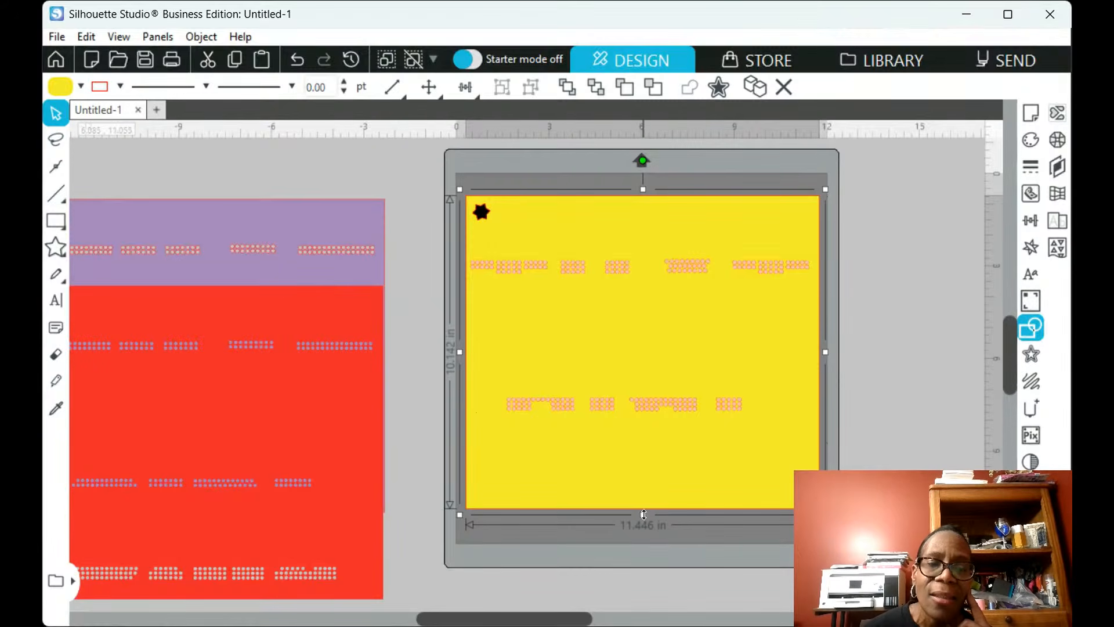
left_click_drag(643, 514, 644, 490)
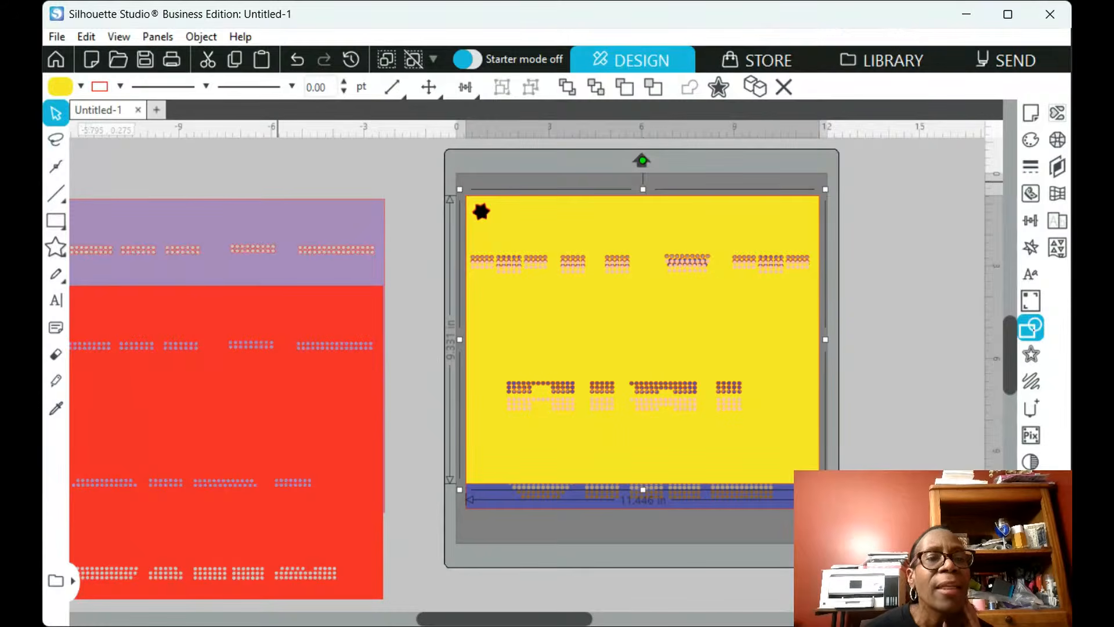
left_click(298, 64)
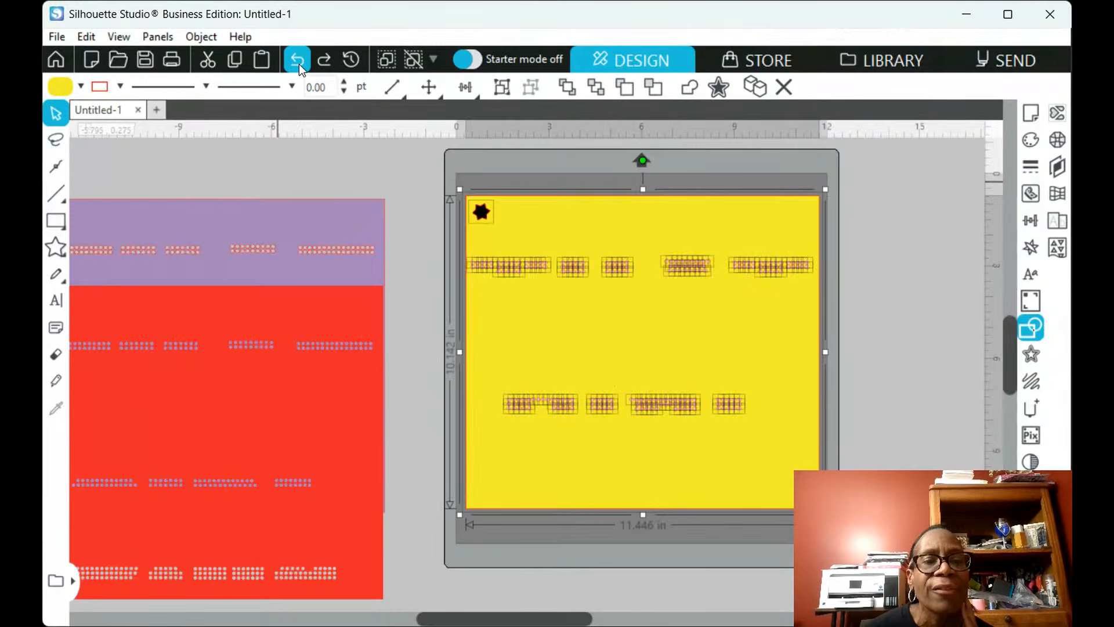
left_click(297, 62)
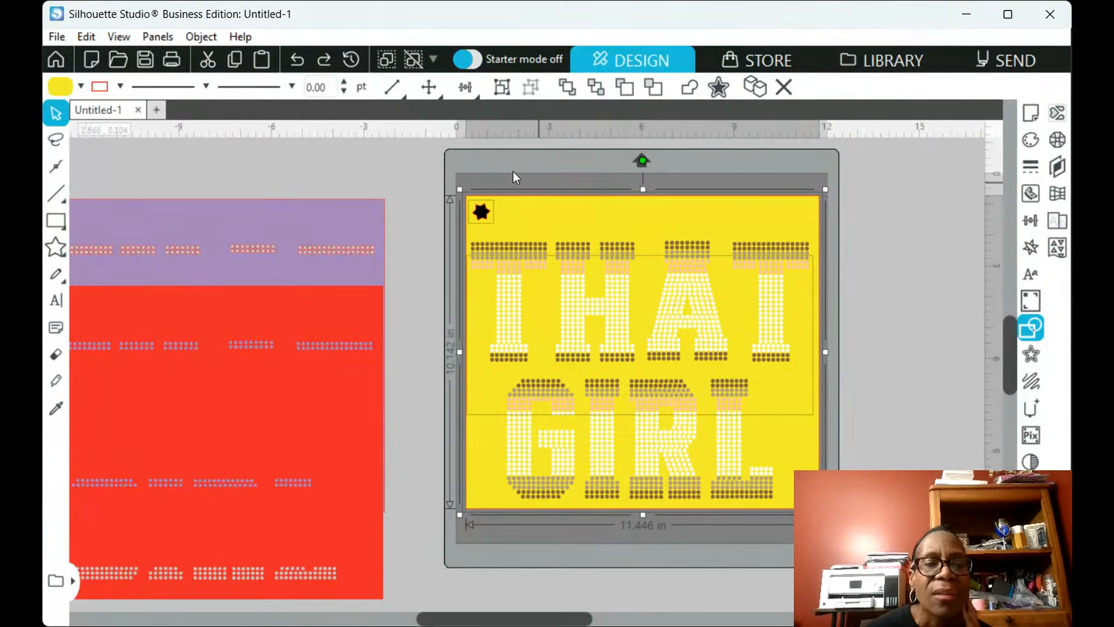
left_click(487, 575)
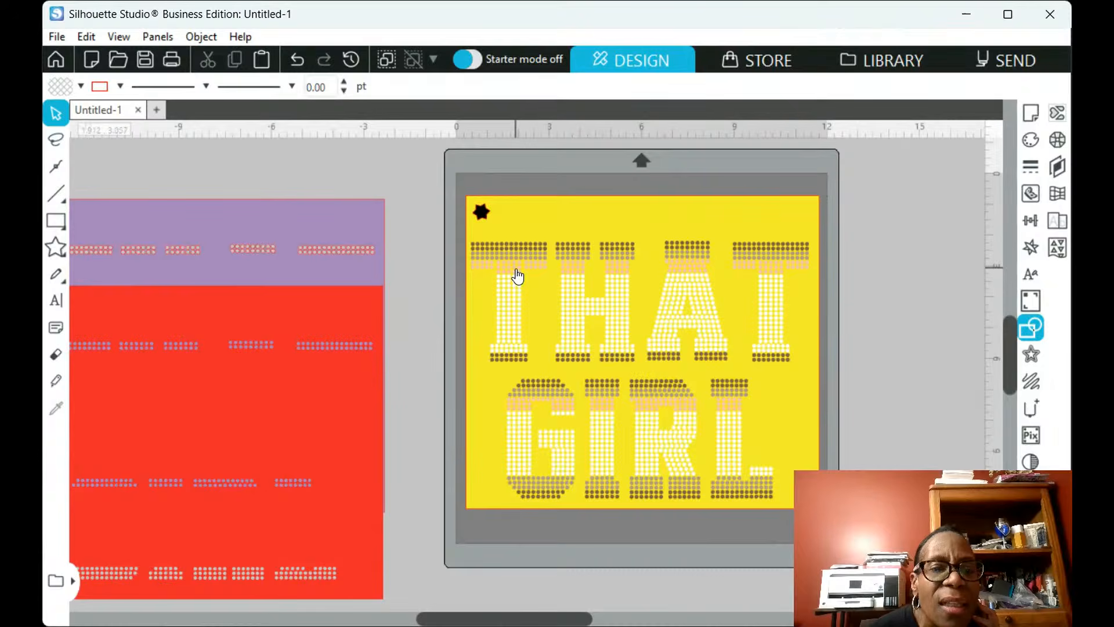
Shorten the uncut yellow rectangle from its lower edge to about 7.27 in tall, exposing the blue rectangle beneath
left_click(483, 216)
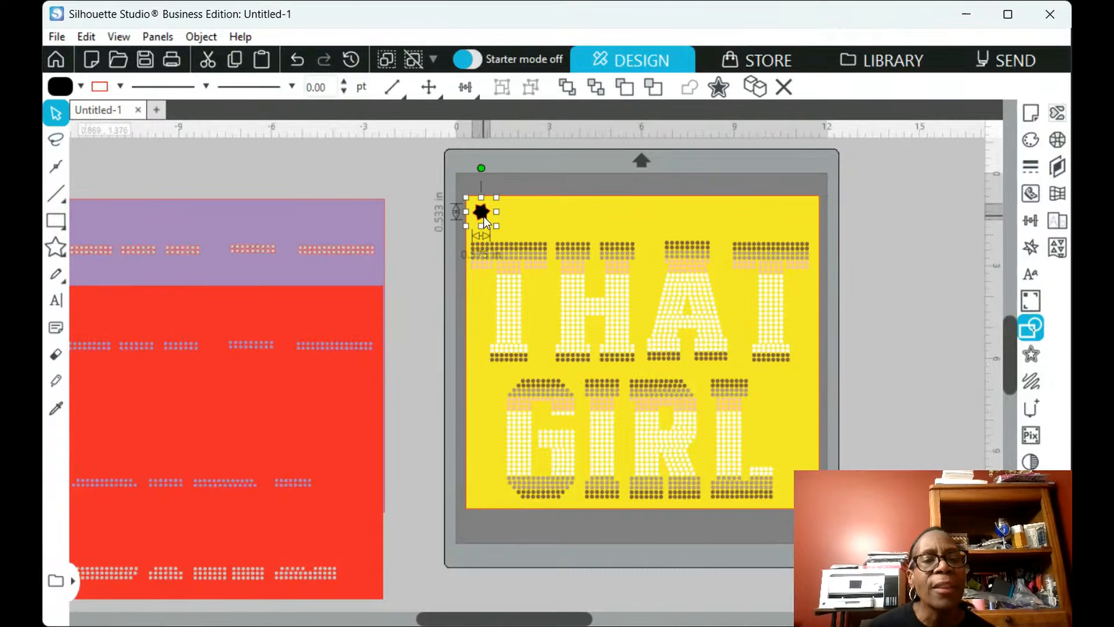
left_click(492, 408)
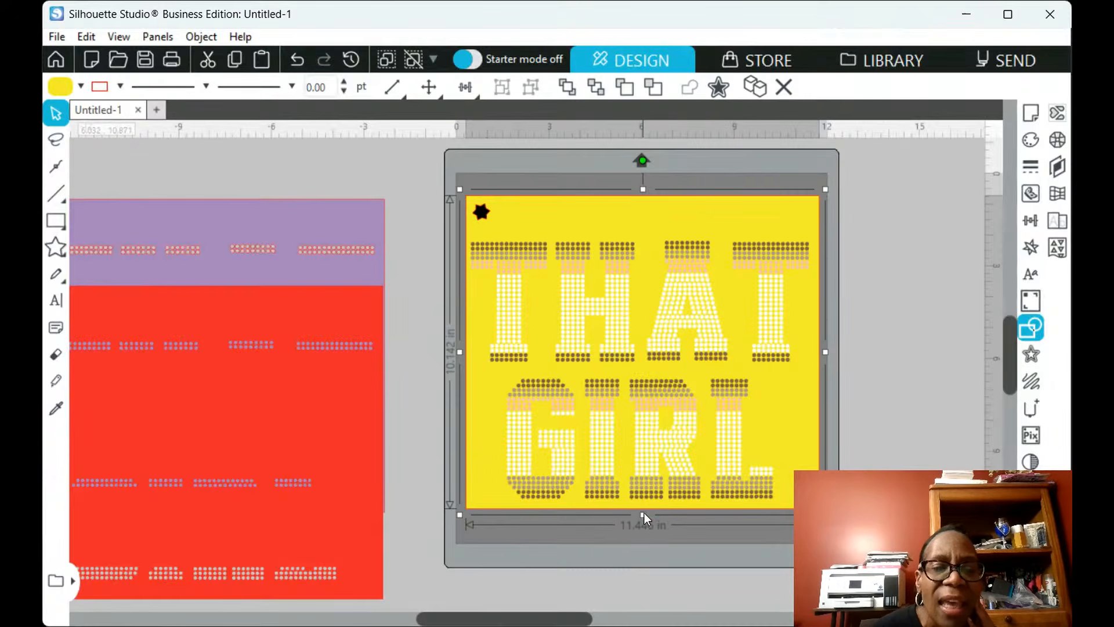
left_click_drag(643, 514, 654, 426)
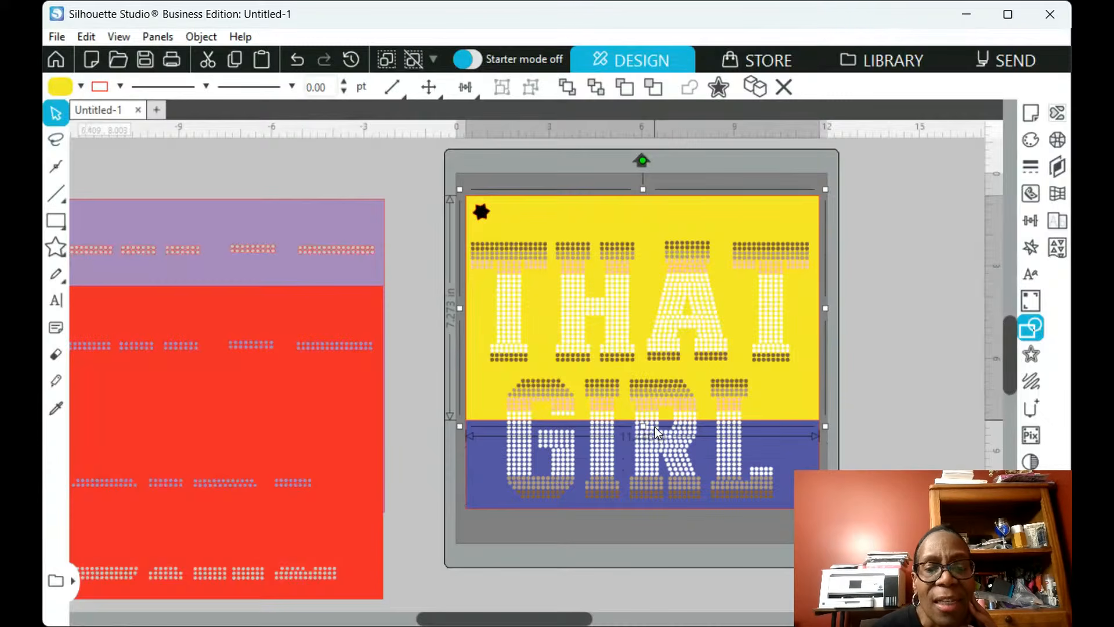
Cut the black star and the peach stones out of the shortened yellow rectangle and move the yellow template onto the red one
left_click(482, 214)
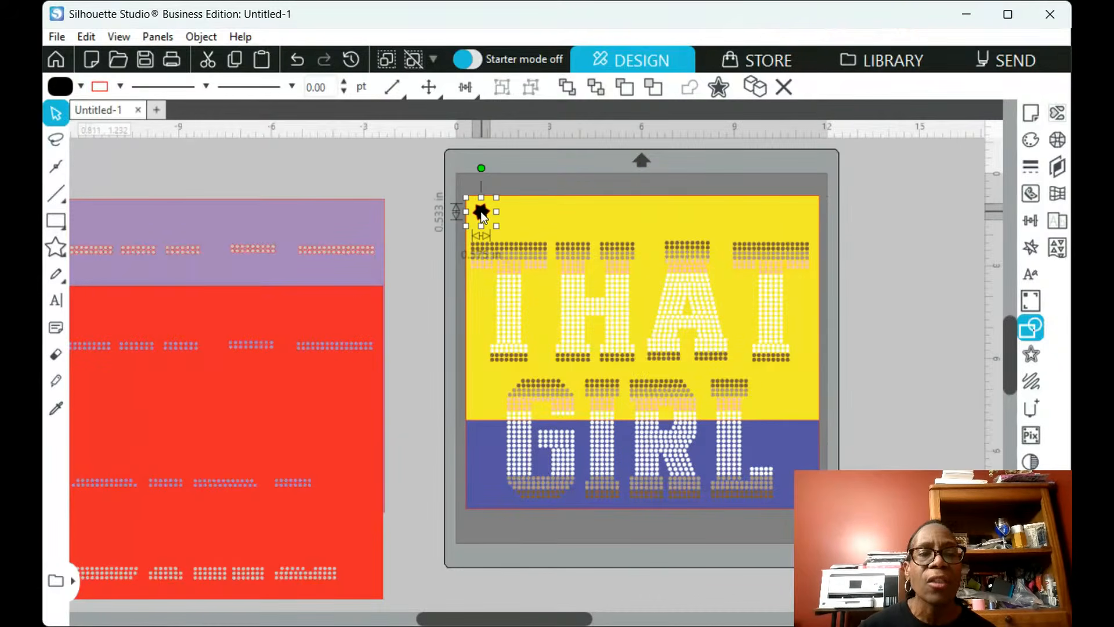
left_click(580, 219)
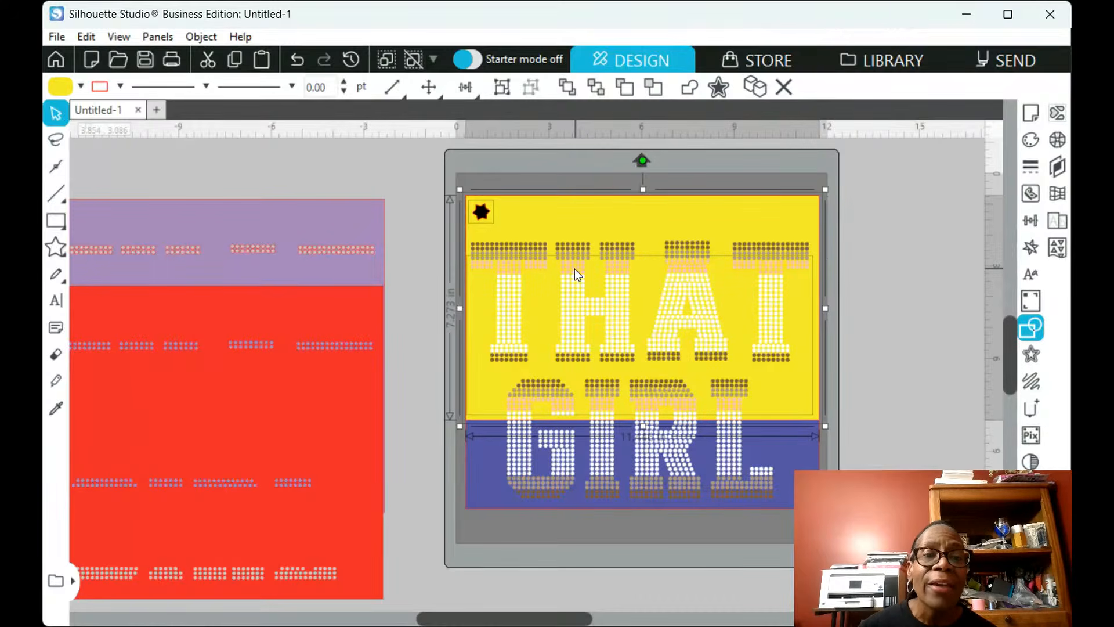
left_click(798, 268)
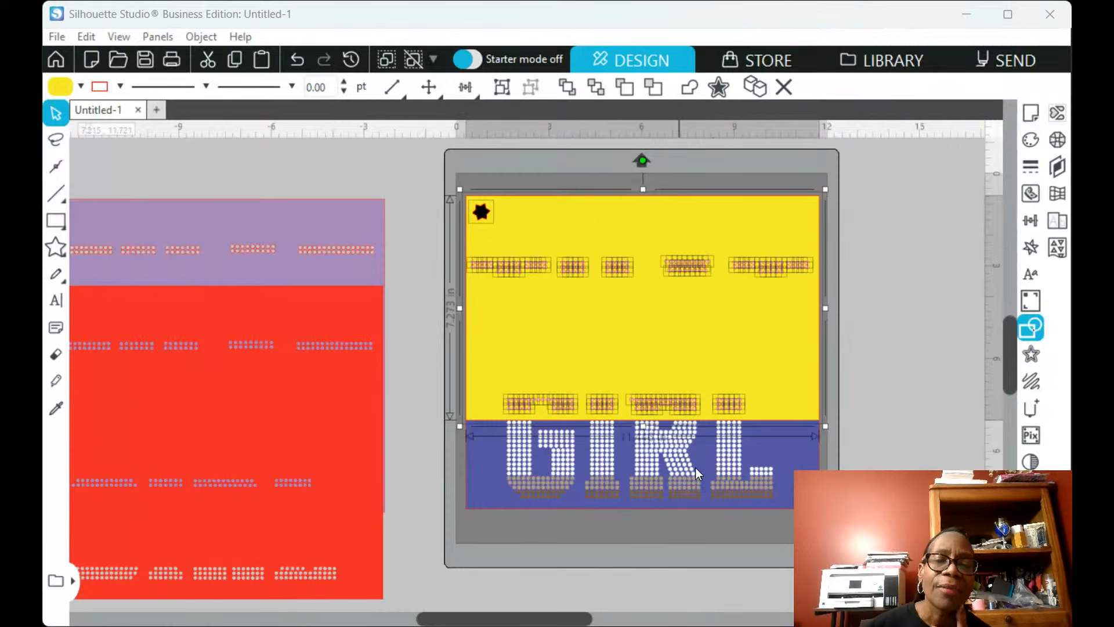
left_click(887, 486)
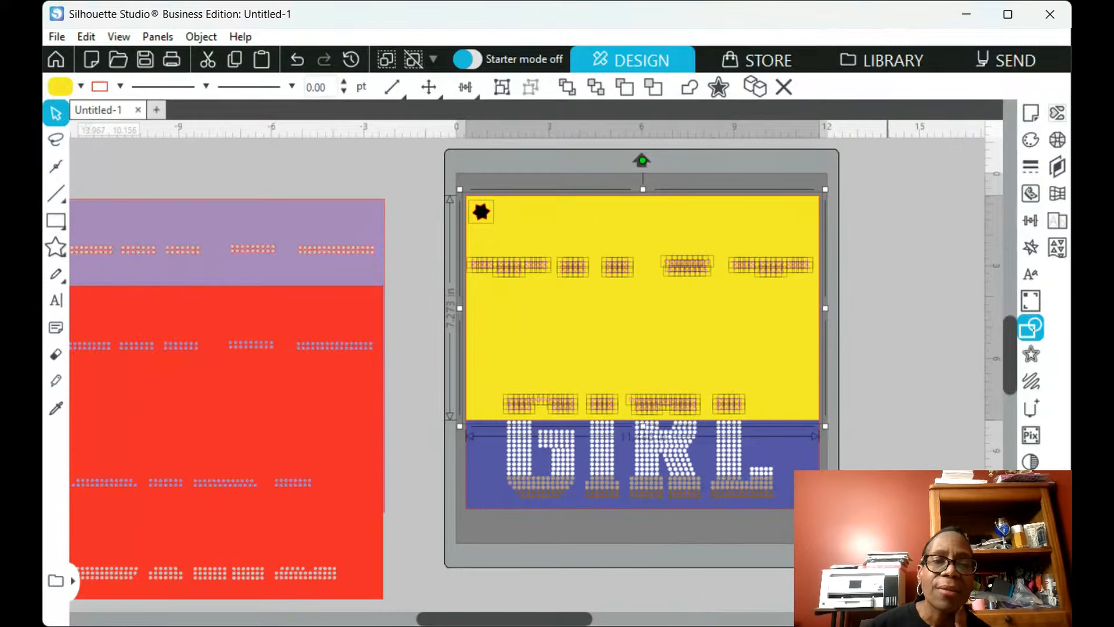
left_click_drag(654, 342, 208, 427)
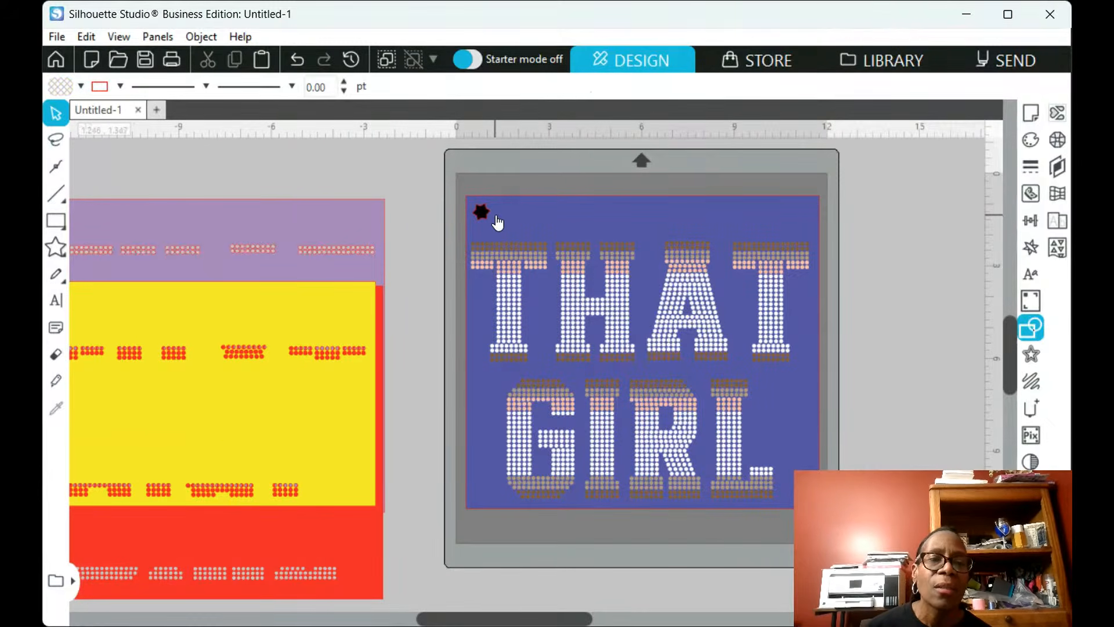
Shorten the blue rectangle to about 9.33 in tall and cut the black star and the white stones out of it
left_click(509, 221)
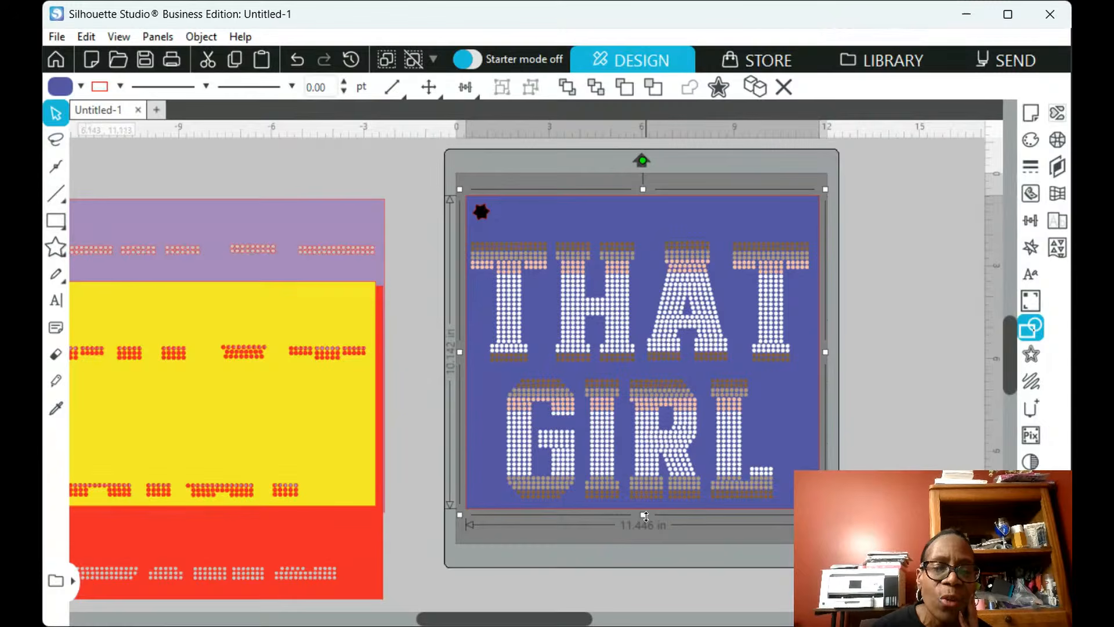
left_click_drag(644, 514, 652, 487)
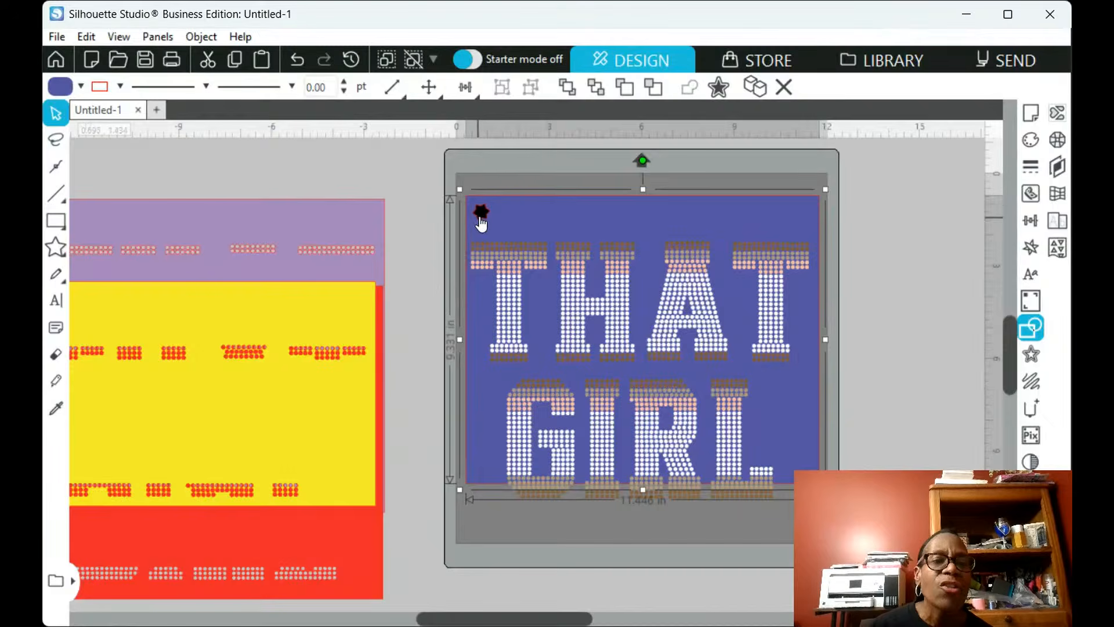
left_click(480, 215)
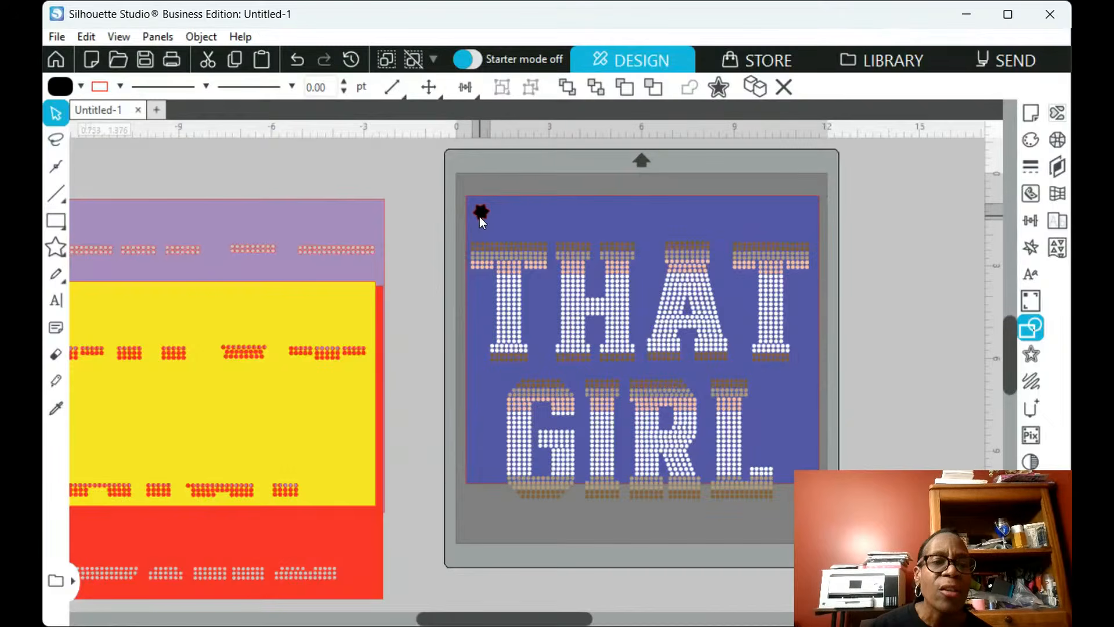
left_click(553, 224)
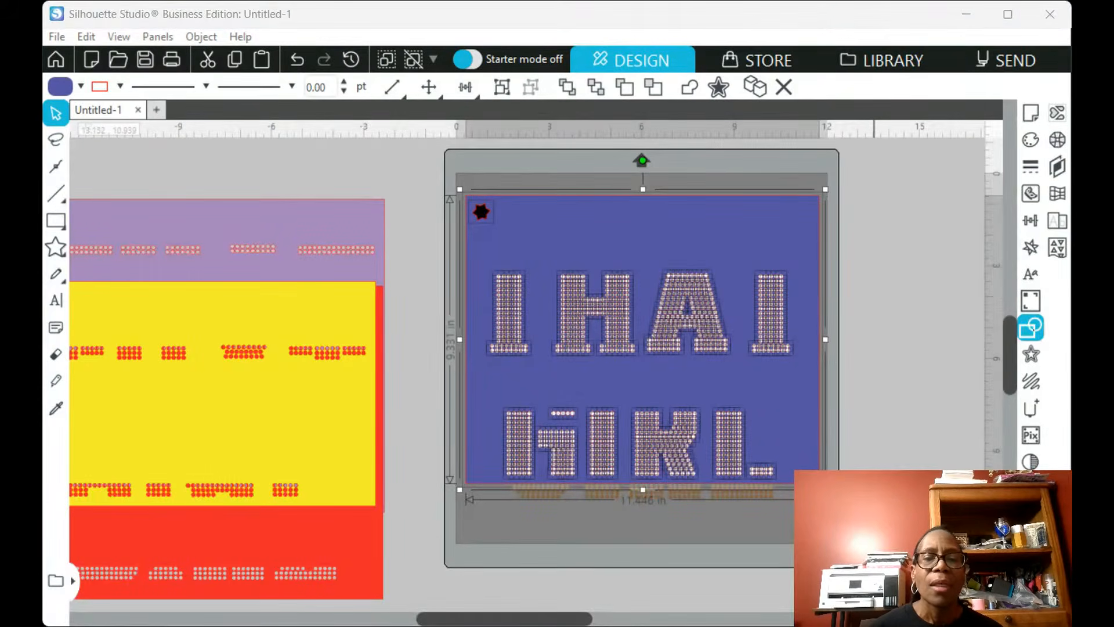
left_click(871, 511)
Move the perforated blue template off the mat onto the stack of other templates
left_click_drag(792, 436, 321, 435)
left_click(537, 582)
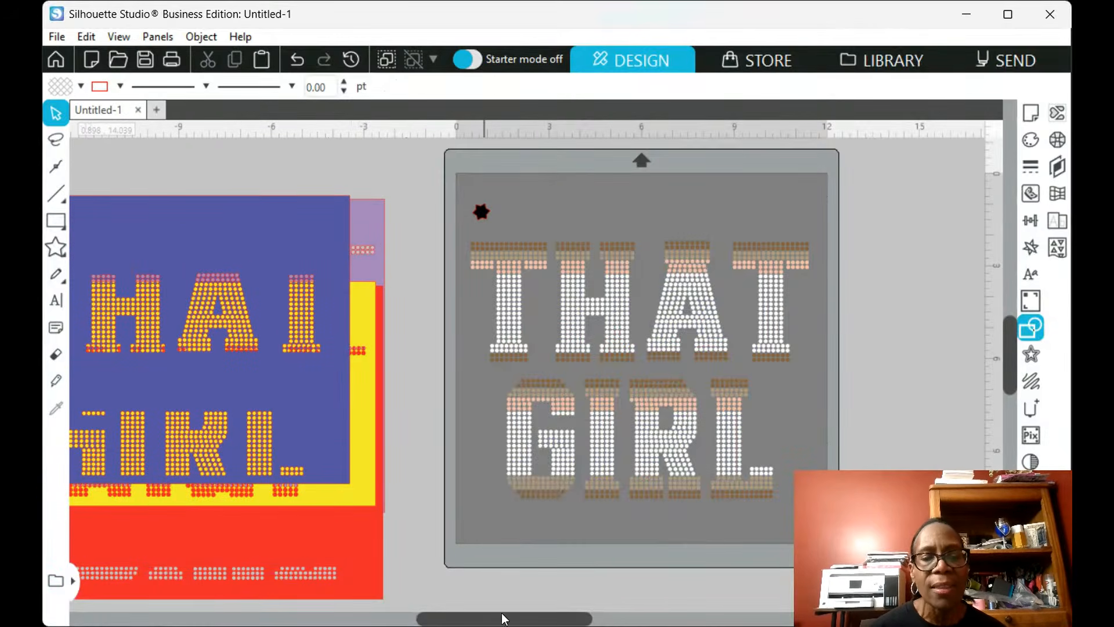
left_click_drag(503, 621, 568, 620)
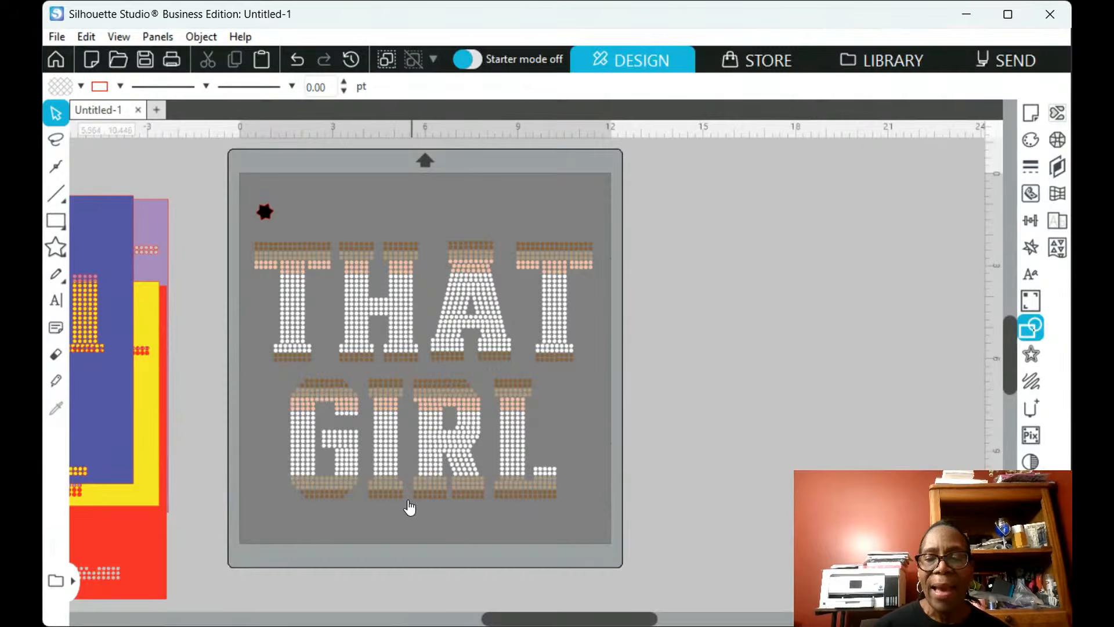
mouse_move(511, 622)
left_mouse_down()
mouse_move(462, 619)
mouse_move(495, 619)
left_mouse_up()
left_click(562, 449)
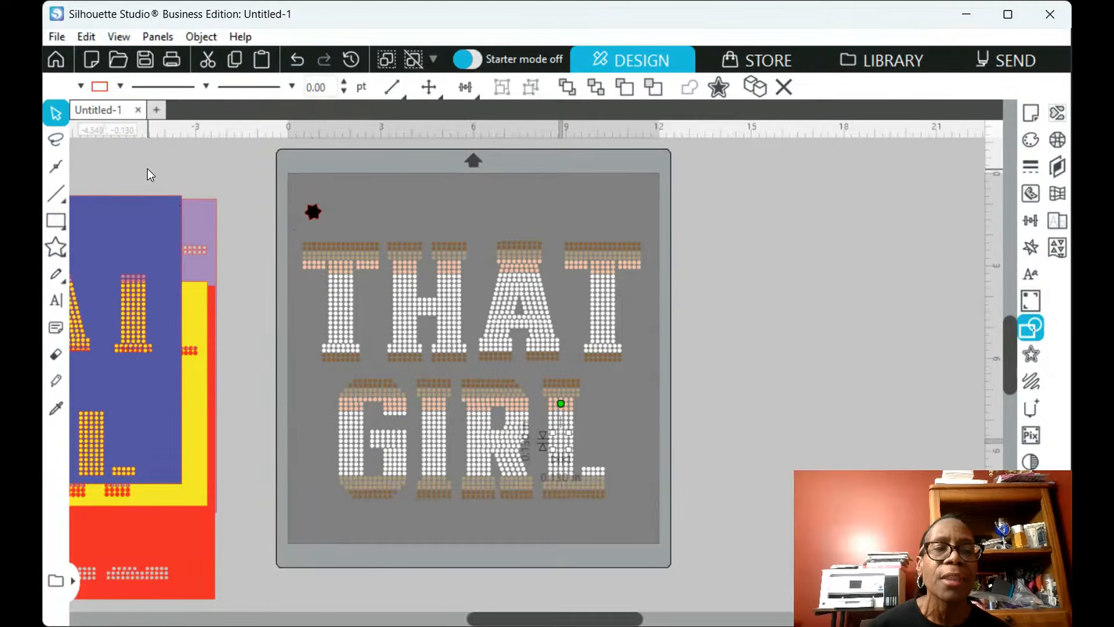
Select all four coloured templates stacked beside the mat
left_click_drag(146, 169, 182, 472)
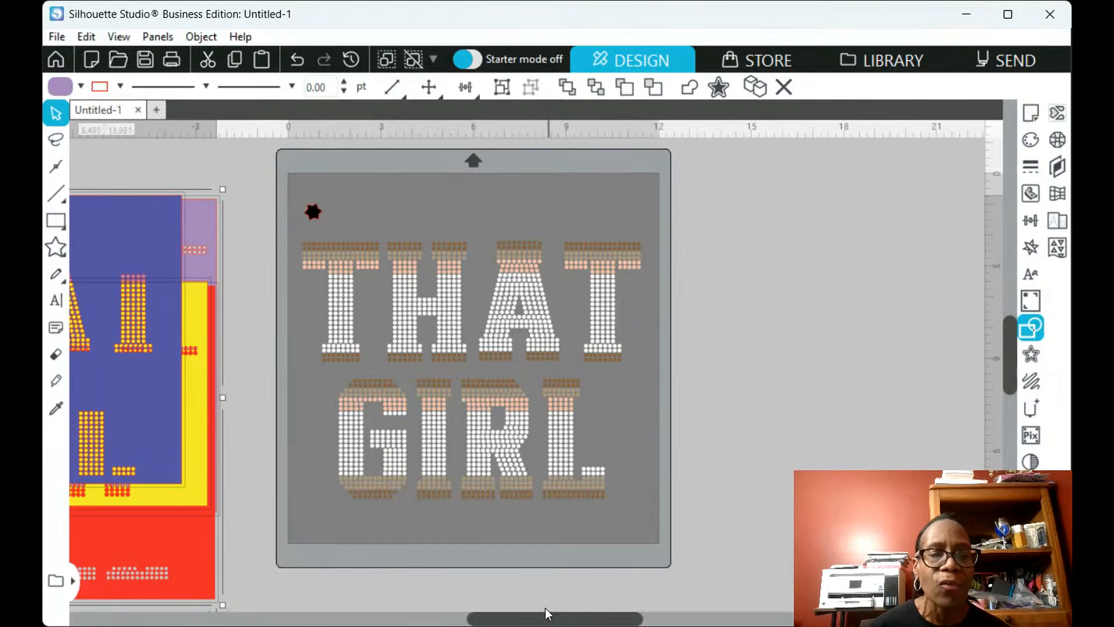
left_click_drag(509, 621, 417, 621)
left_click(81, 142)
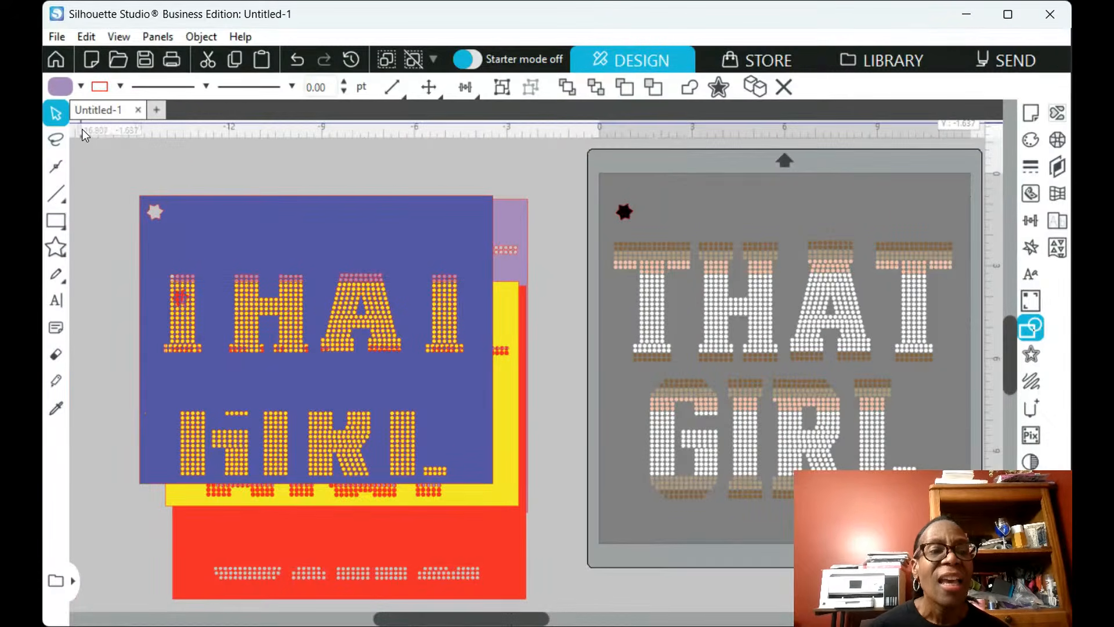
left_click_drag(107, 180, 470, 554)
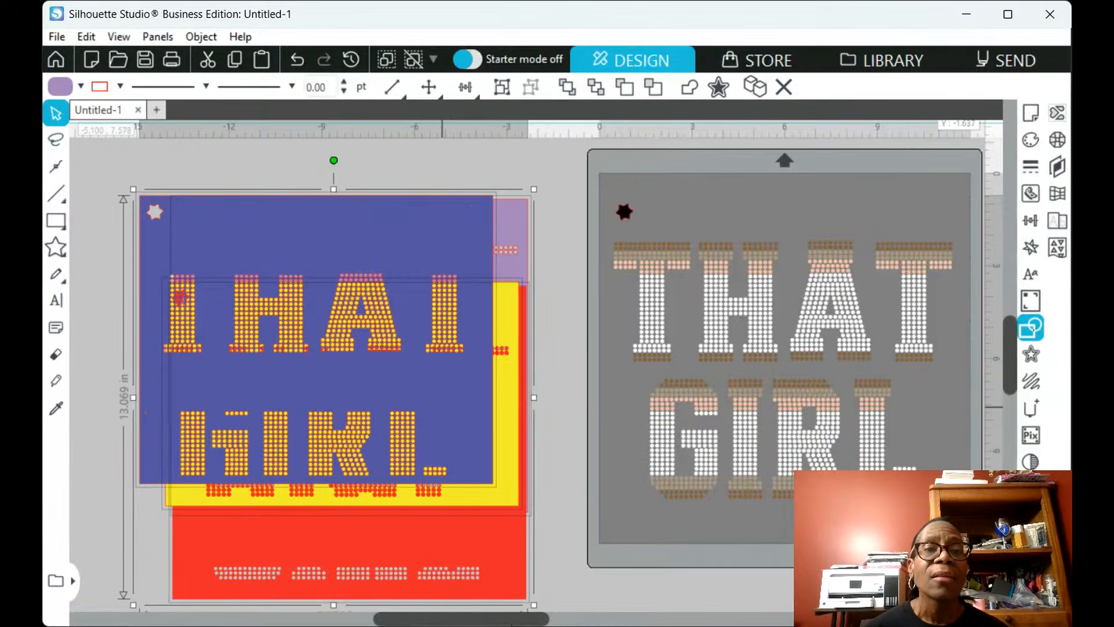
Paste a copy of the four templates into a new document and move them onto its mat
left_click(157, 110)
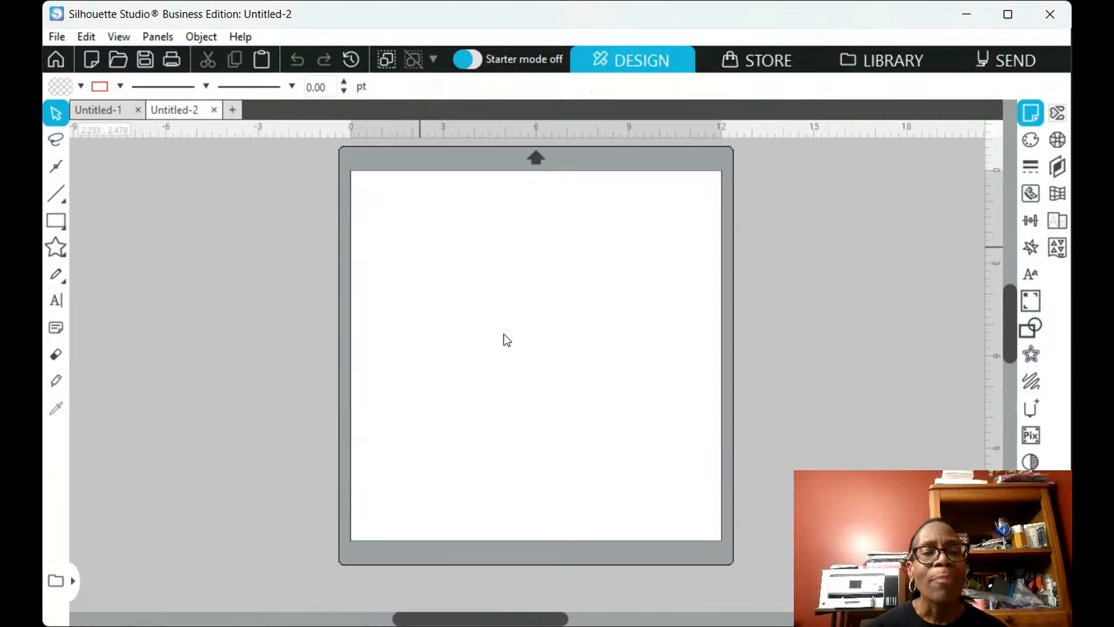
key("ctrl+v")
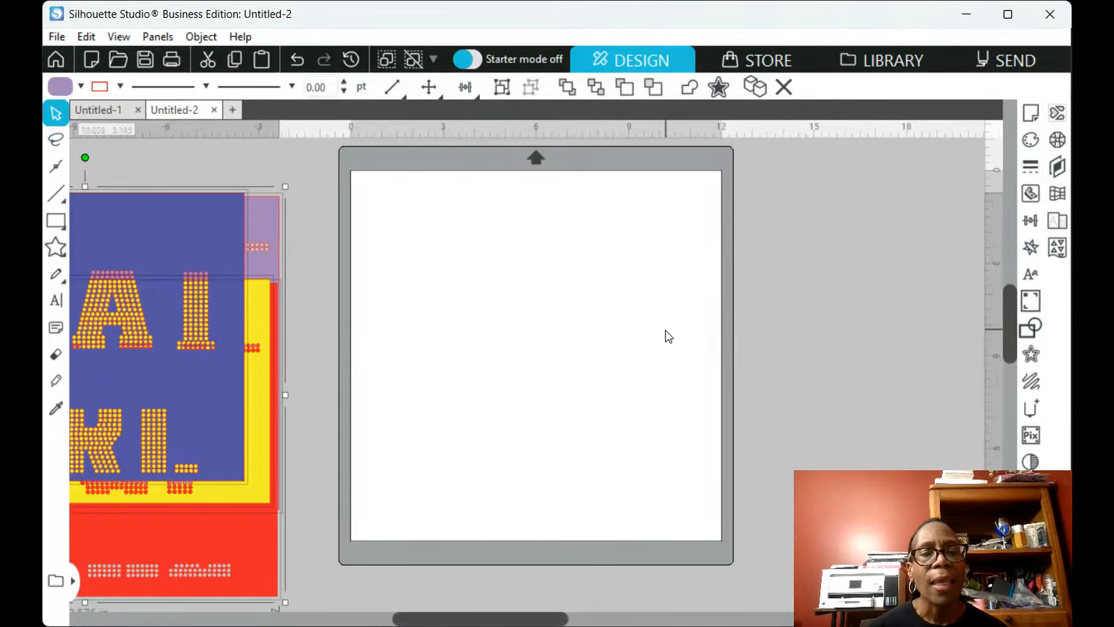
scroll(660, 332, "up", 2)
left_click_drag(214, 298, 652, 268)
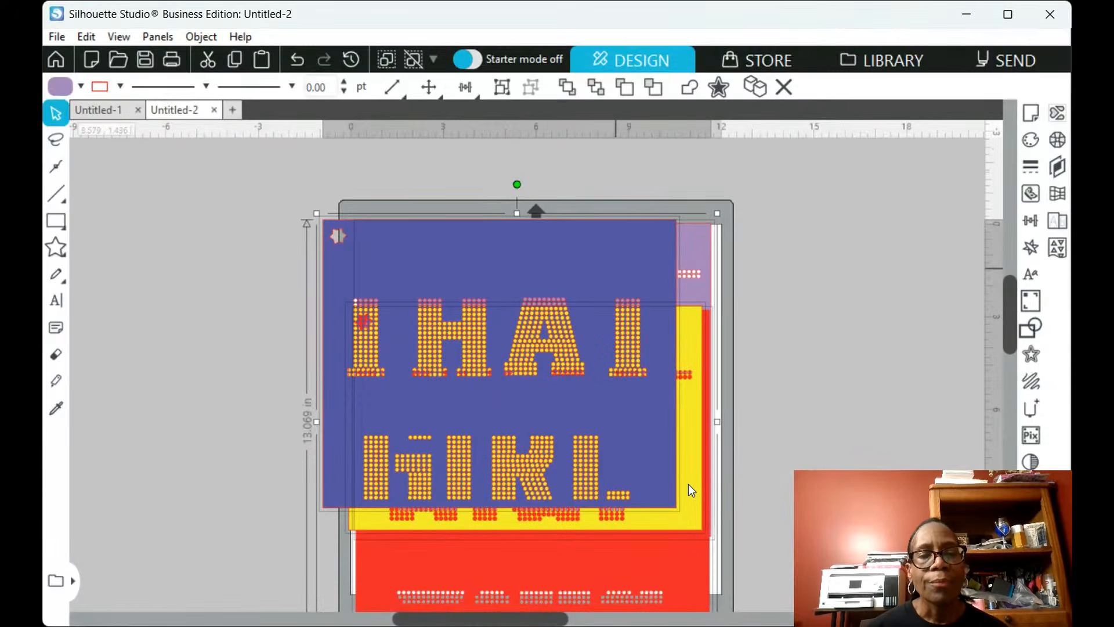
Reposition the four grouped templates on the mat and ungroup them
left_click(792, 334)
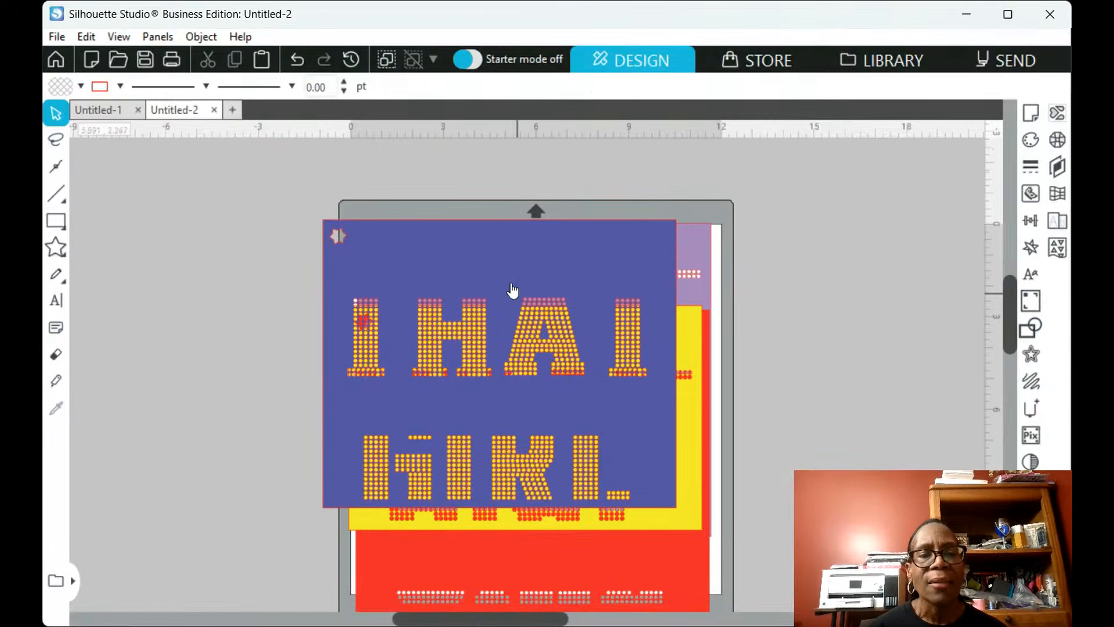
mouse_move(552, 274)
left_mouse_down()
mouse_move(756, 274)
mouse_move(699, 285)
mouse_move(563, 278)
left_mouse_up()
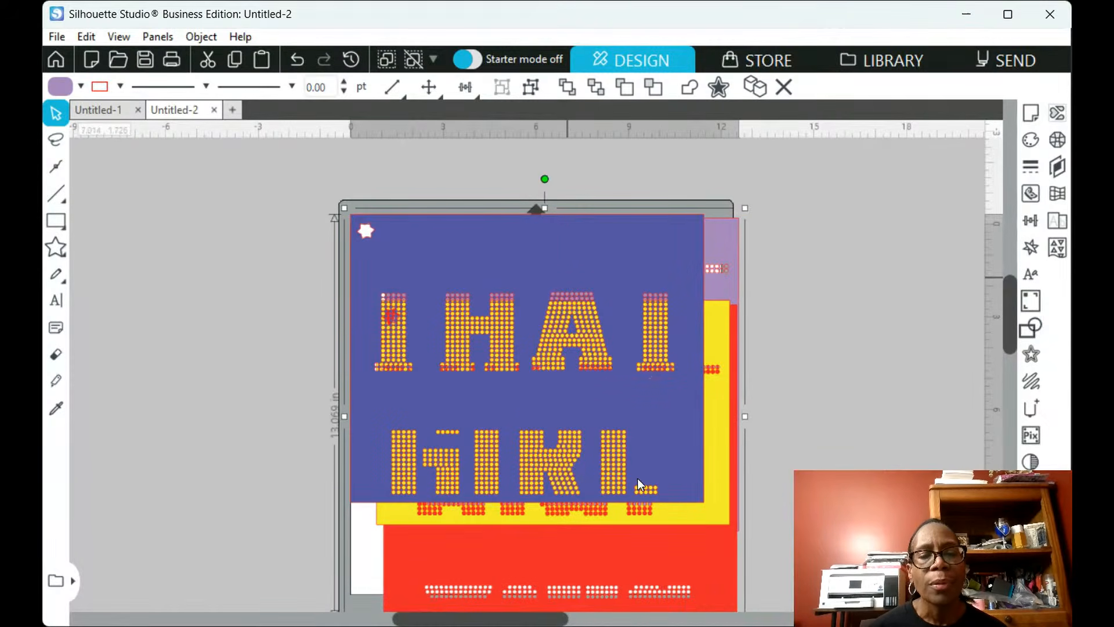
key("ctrl+shift+g")
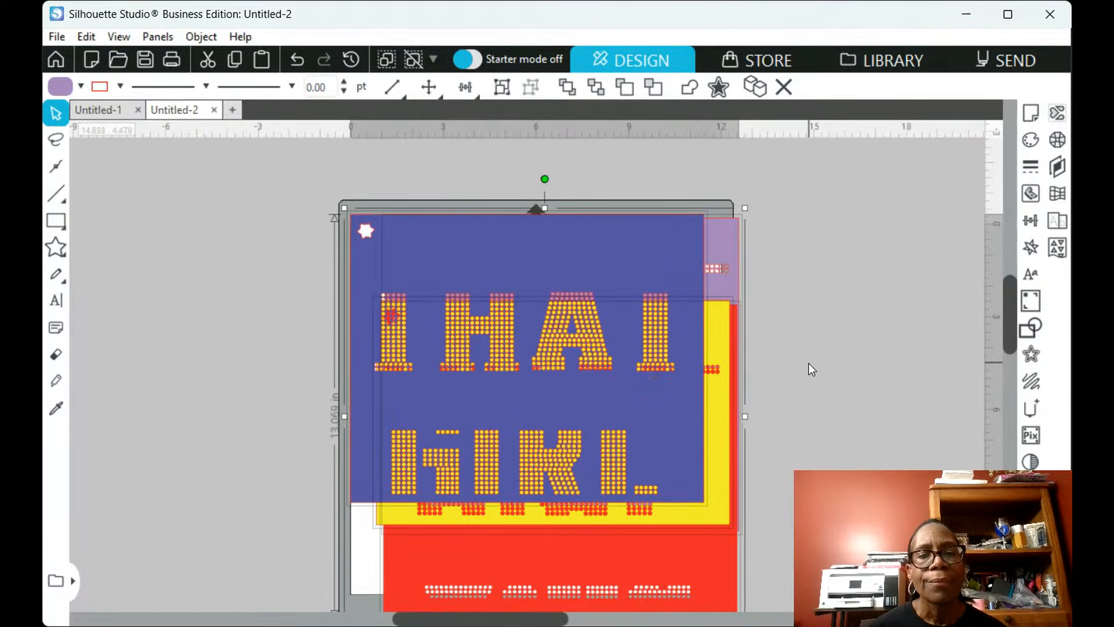
Move the blue, yellow and red templates off the mat, leaving only the purple one on it
left_click_drag(702, 294, 211, 231)
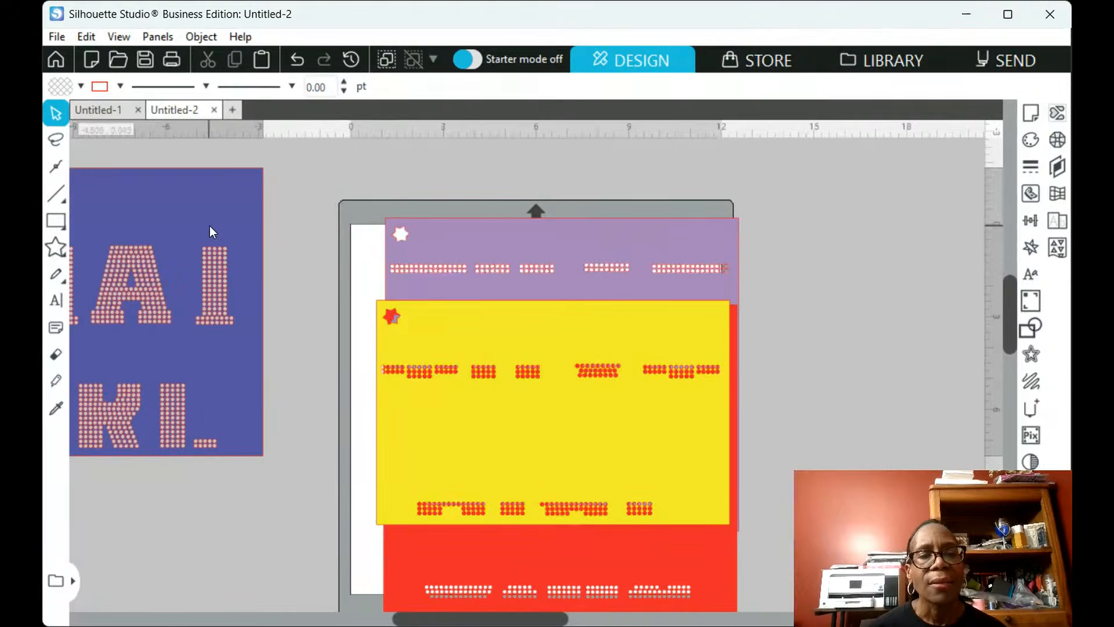
left_click_drag(584, 345, 1013, 277)
left_click_drag(644, 368, 860, 490)
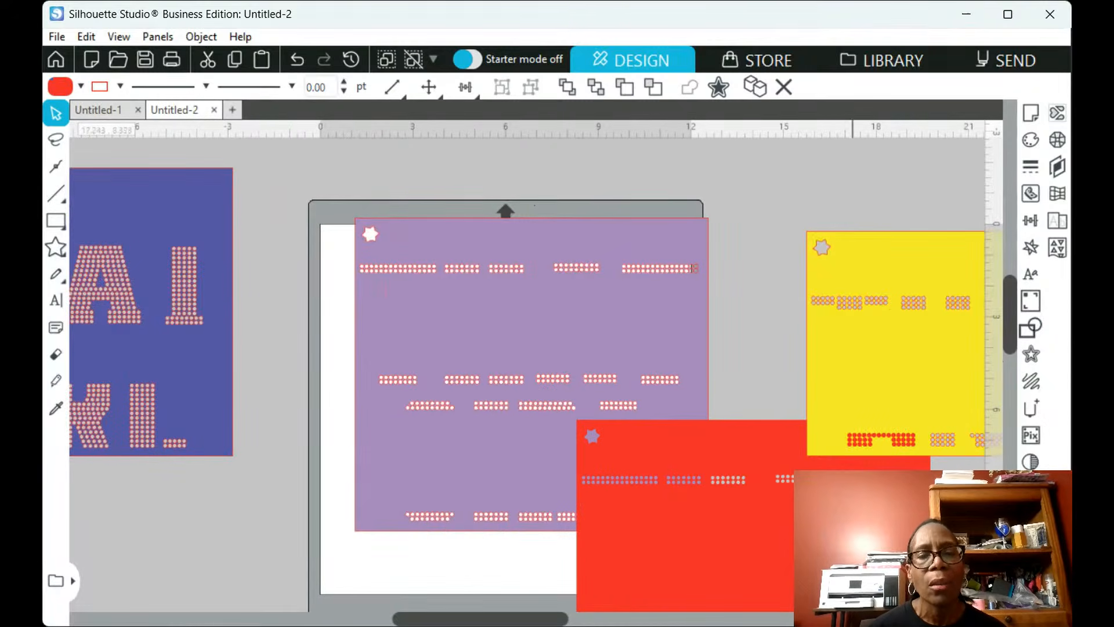
left_click_drag(759, 552, 937, 484)
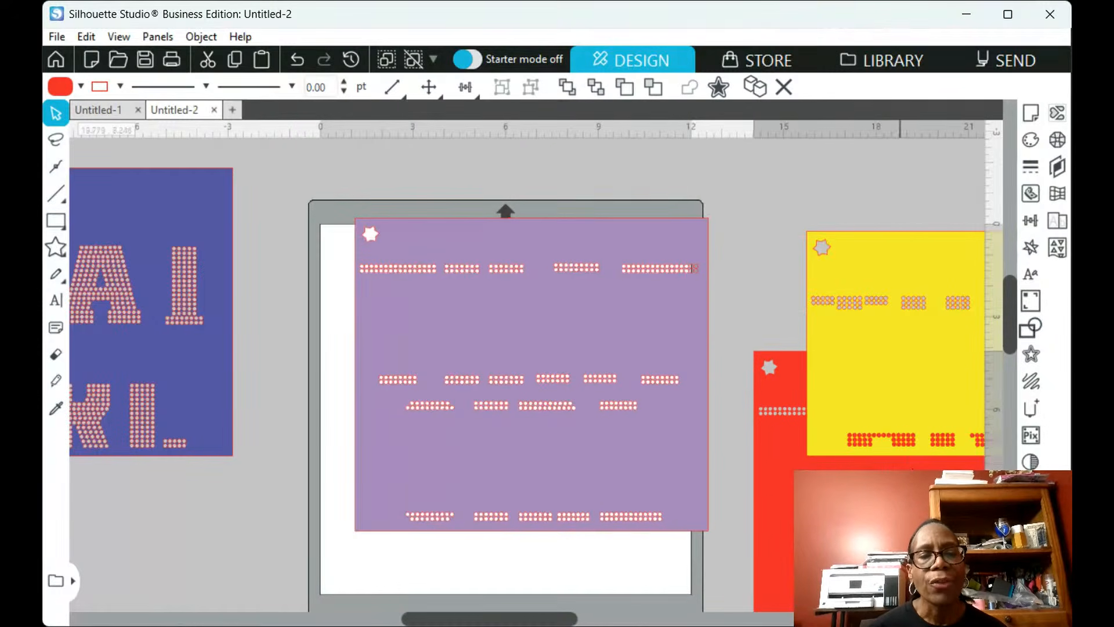
Fit the purple template inside the mat's cutting area and stack the red, yellow and blue templates over it
left_click_drag(627, 451, 600, 507)
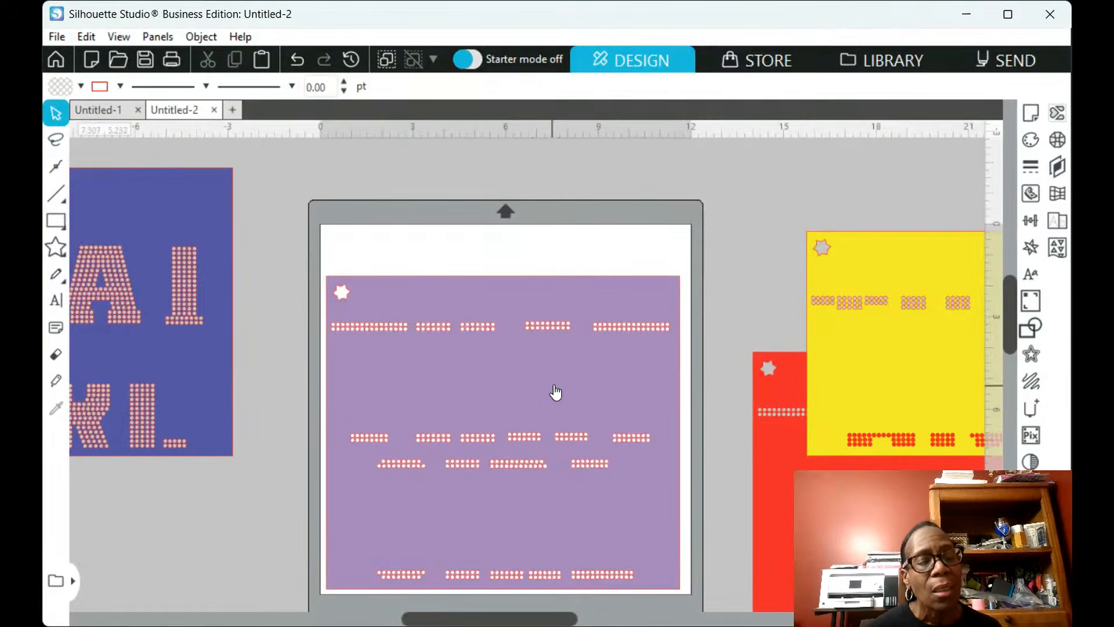
mouse_move(572, 406)
left_mouse_down()
mouse_move(572, 373)
mouse_move(584, 383)
left_mouse_up()
mouse_move(841, 503)
left_mouse_down()
mouse_move(756, 467)
mouse_move(358, 458)
mouse_move(433, 445)
mouse_move(406, 429)
mouse_move(421, 432)
left_mouse_up()
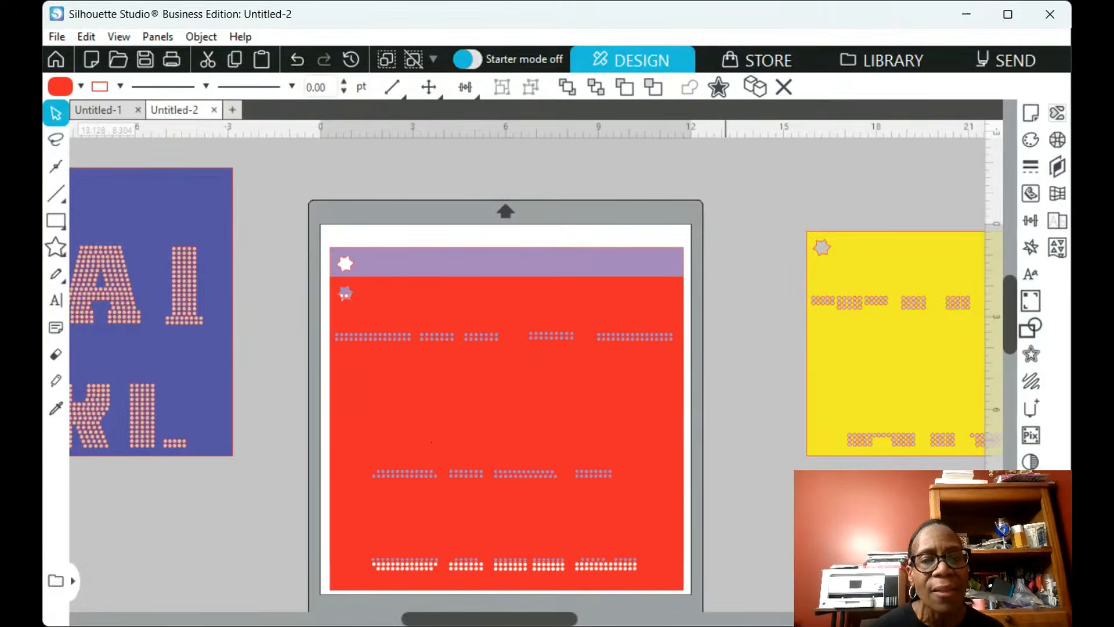
left_click_drag(843, 384, 398, 409)
left_click_drag(187, 343, 637, 455)
left_click(817, 424)
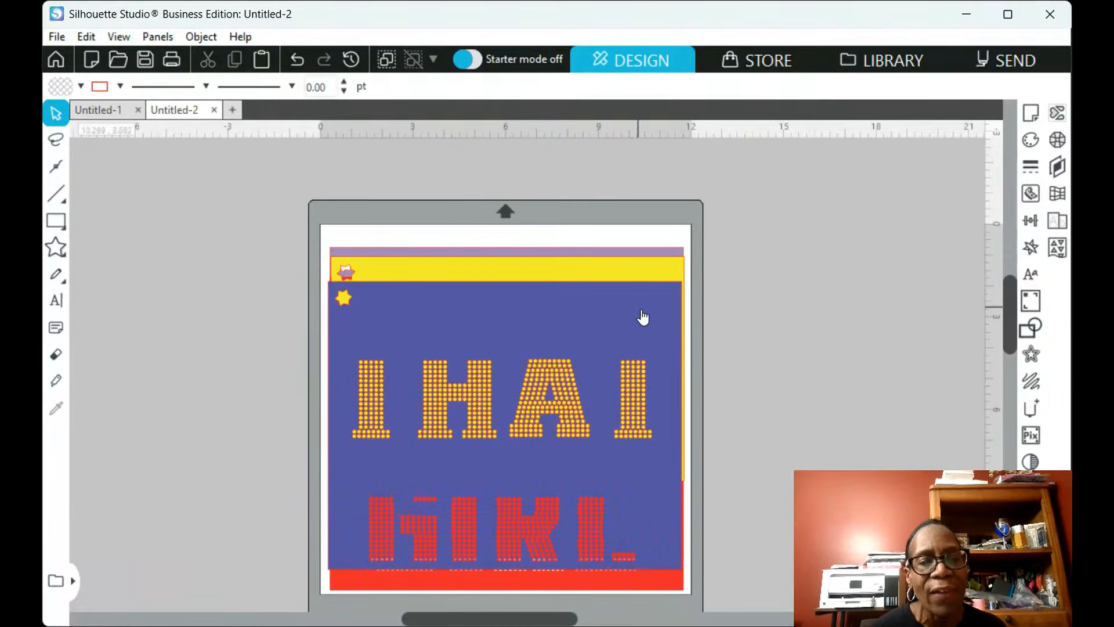
scroll(742, 320, "down", 1)
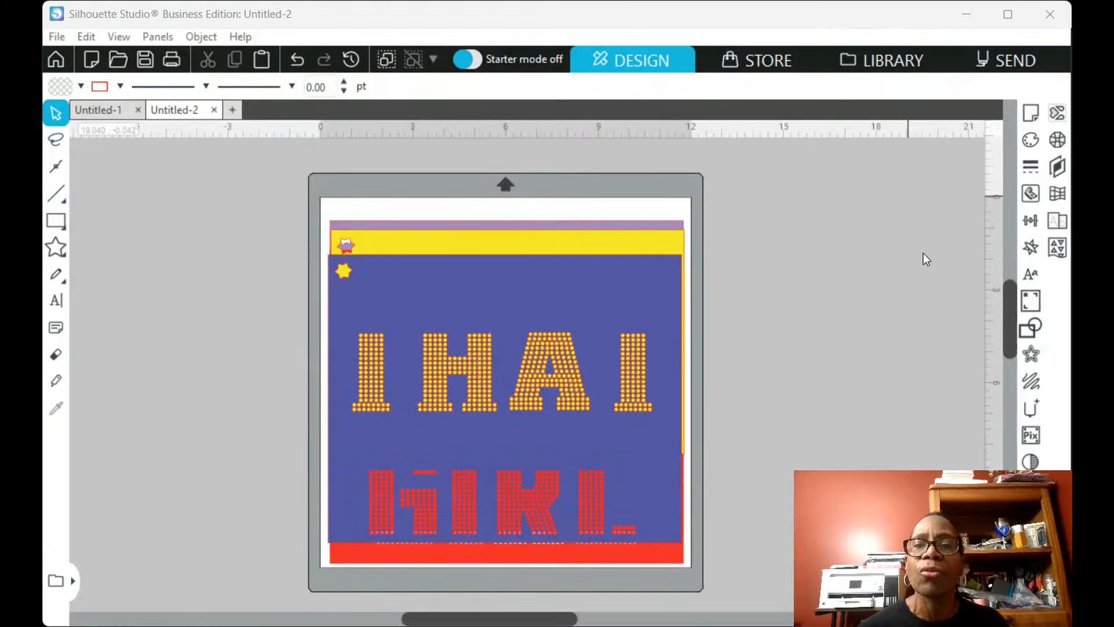
Switch to Cricut Design Space and start a new project on a blank canvas
left_click(959, 18)
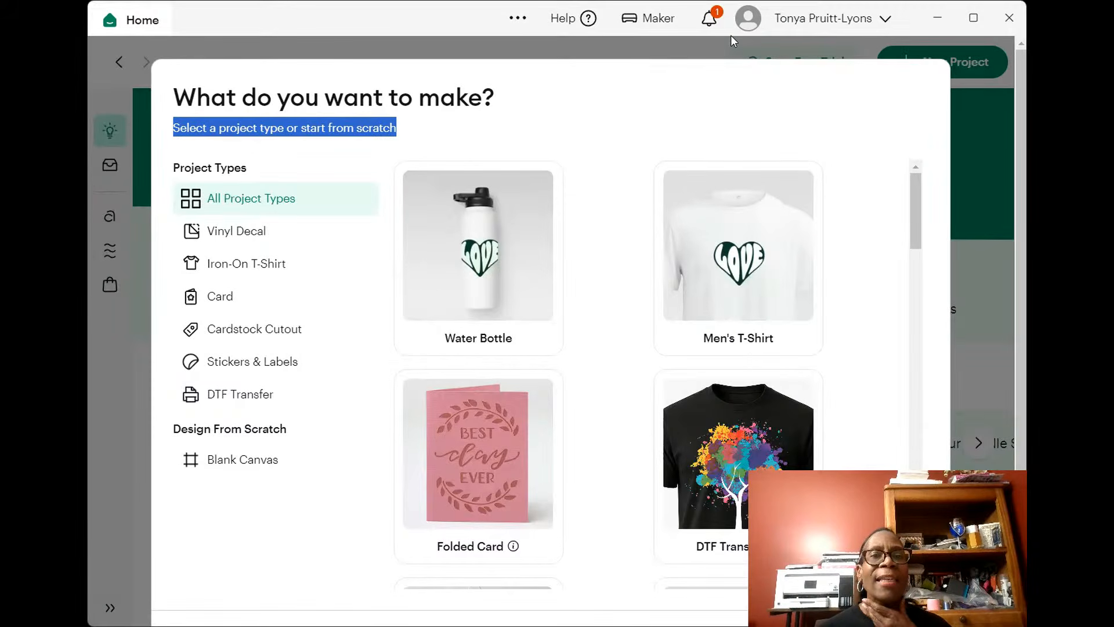
left_click(975, 21)
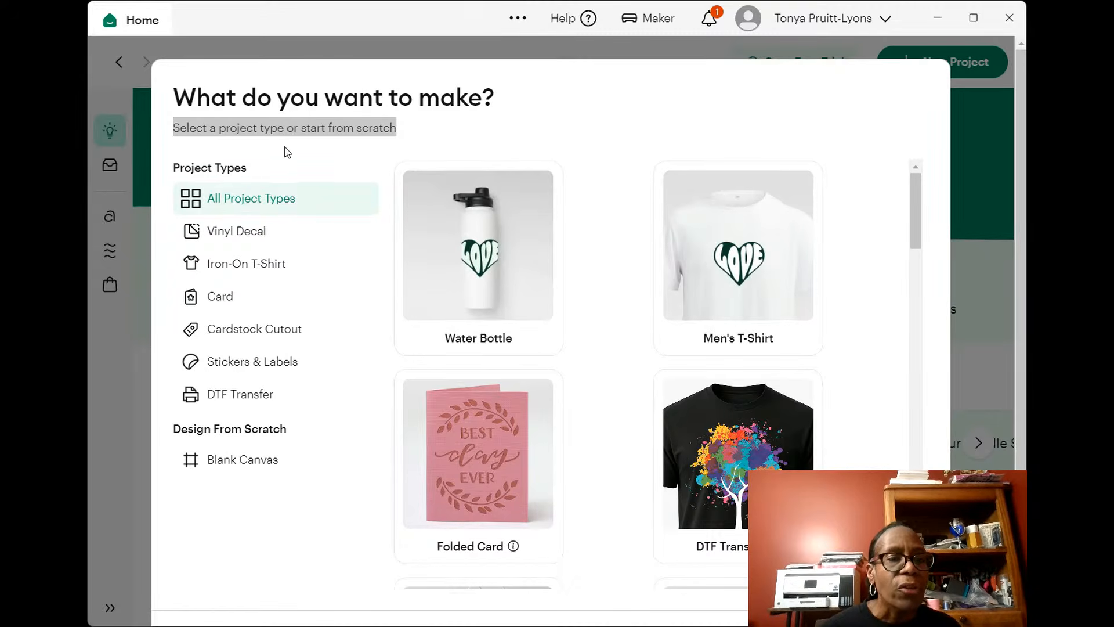
left_click(227, 464)
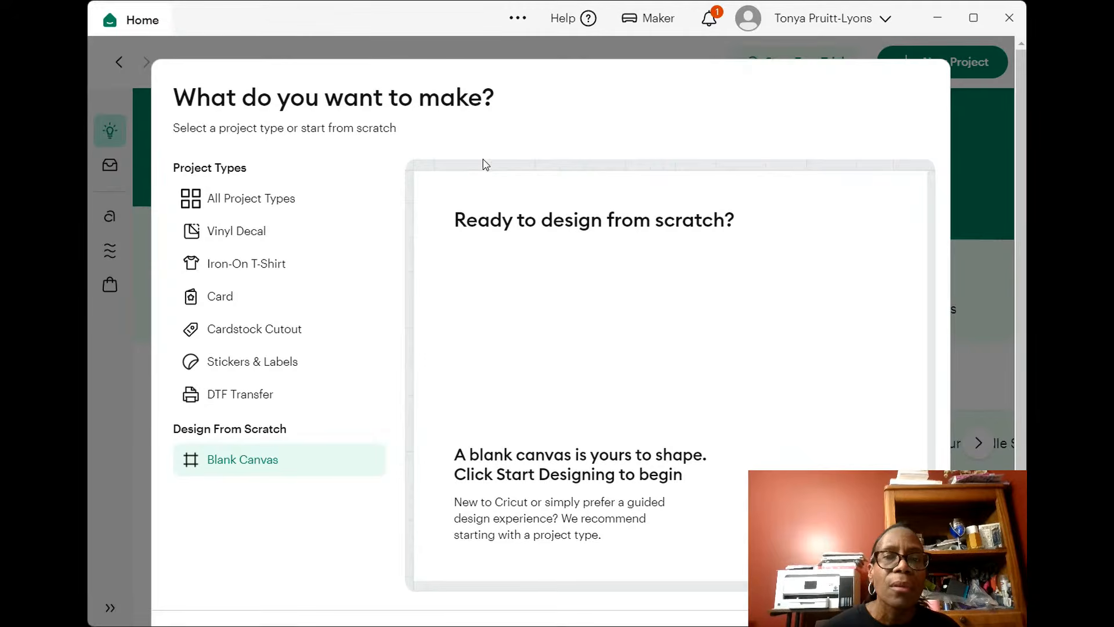
scroll(328, 236, "down", 2)
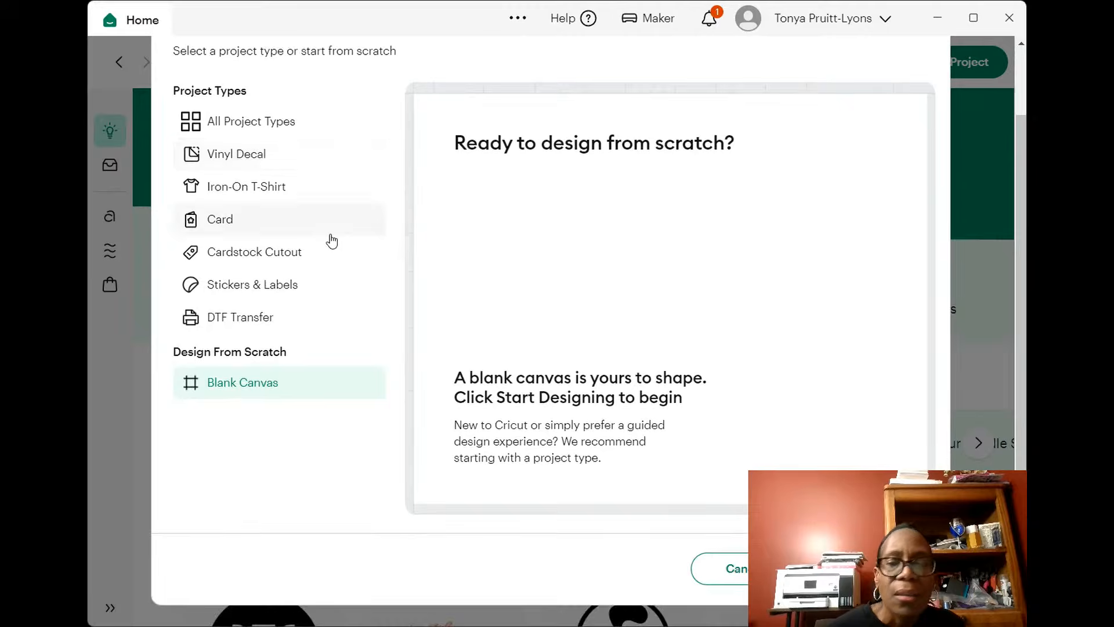
left_click(864, 569)
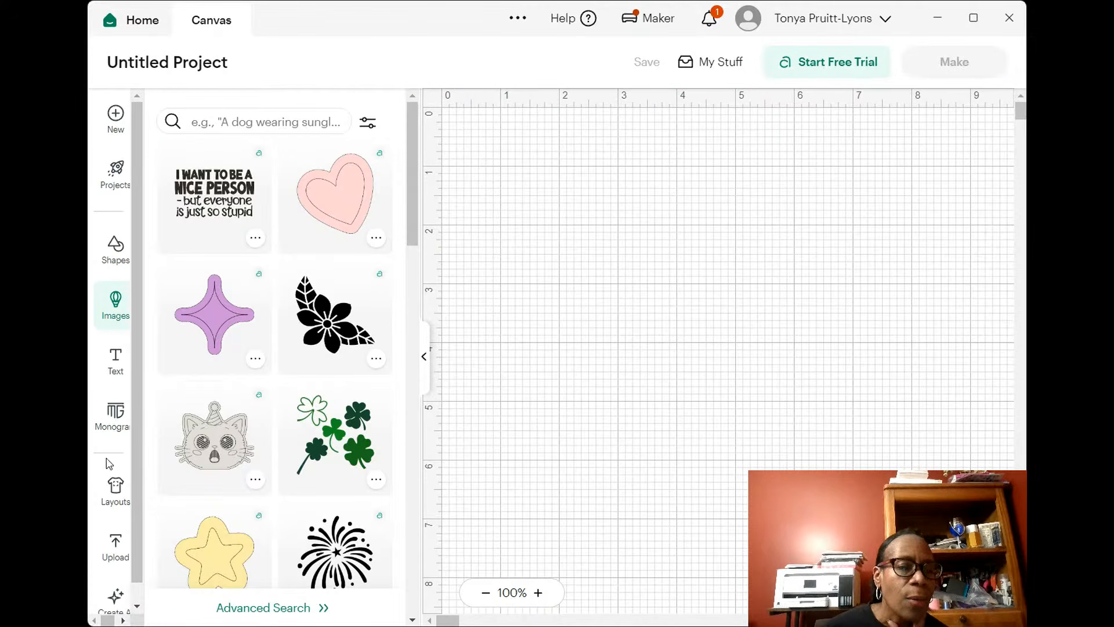
Upload the THAT GIRL image file and add it to the canvas
left_click(116, 552)
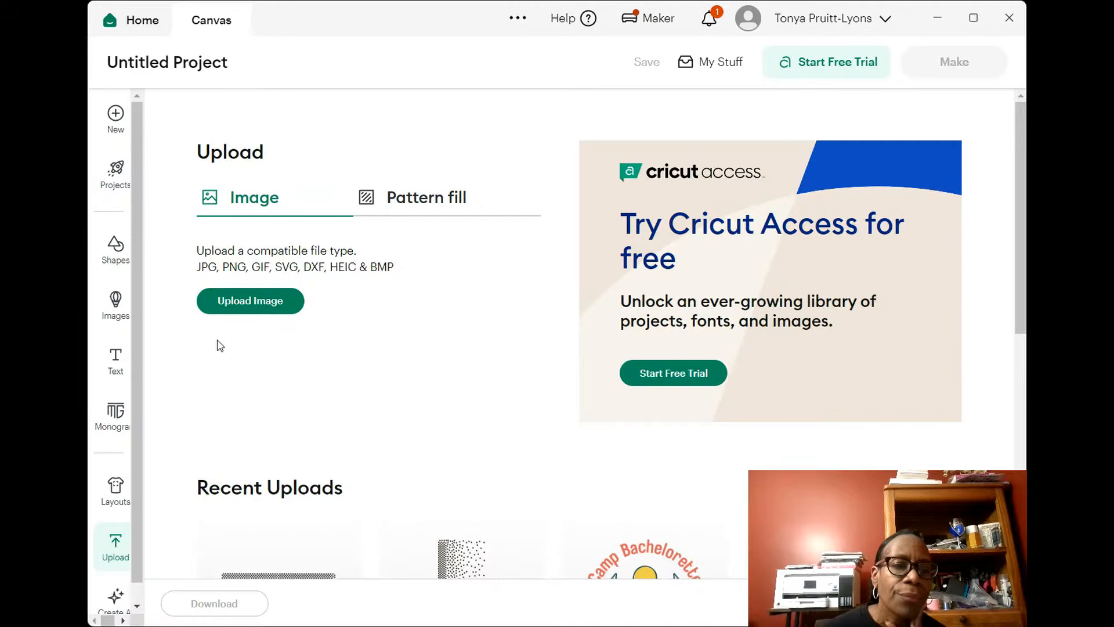
left_click(231, 313)
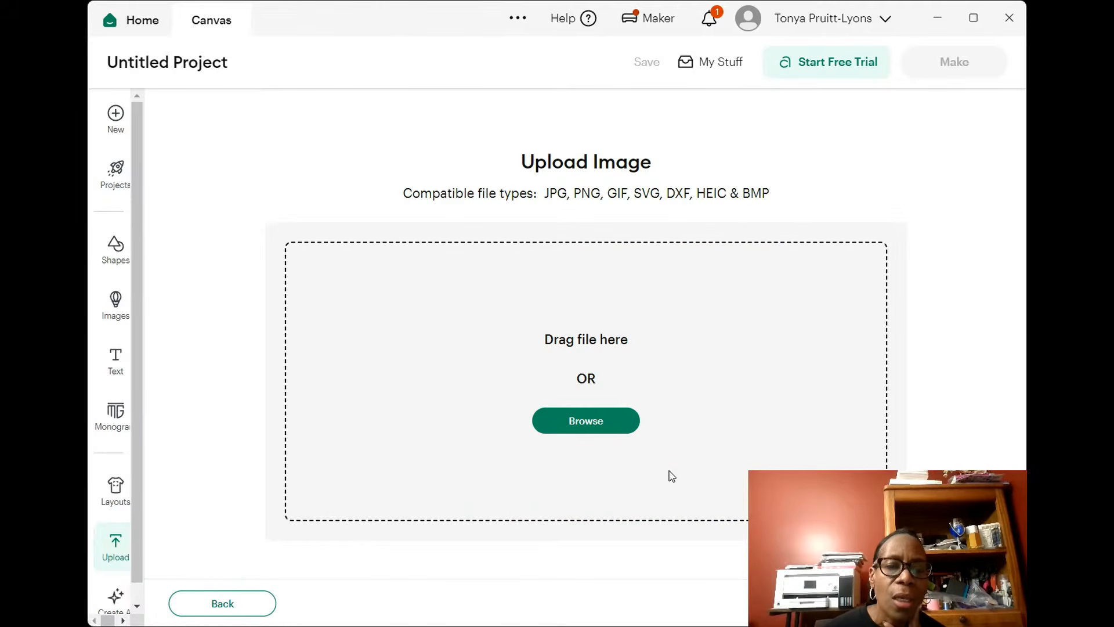
left_click(568, 426)
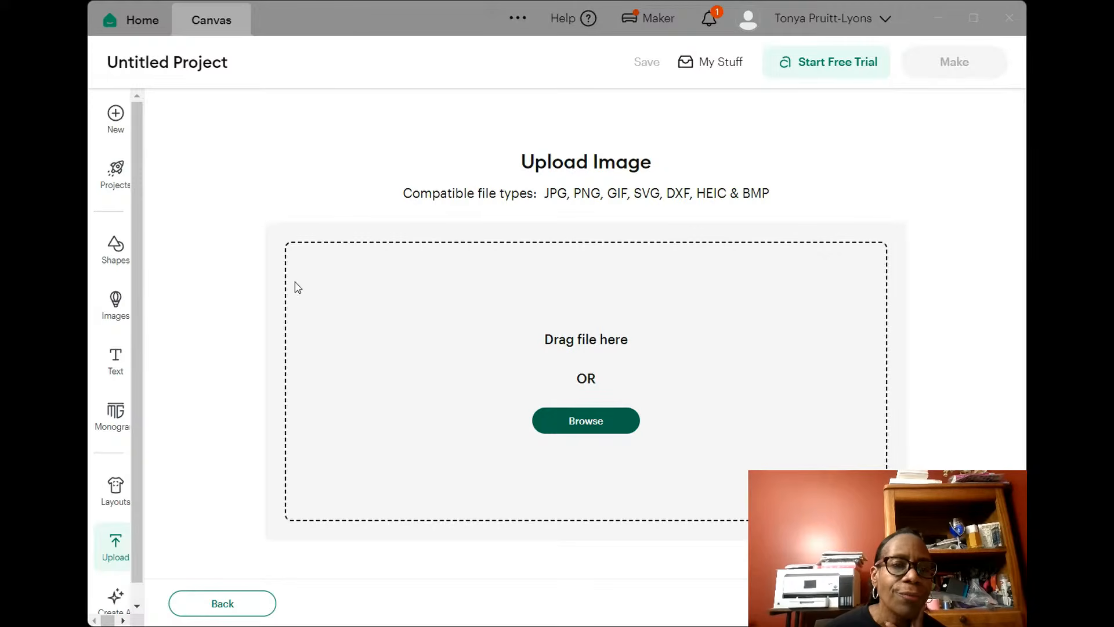
left_click(574, 372)
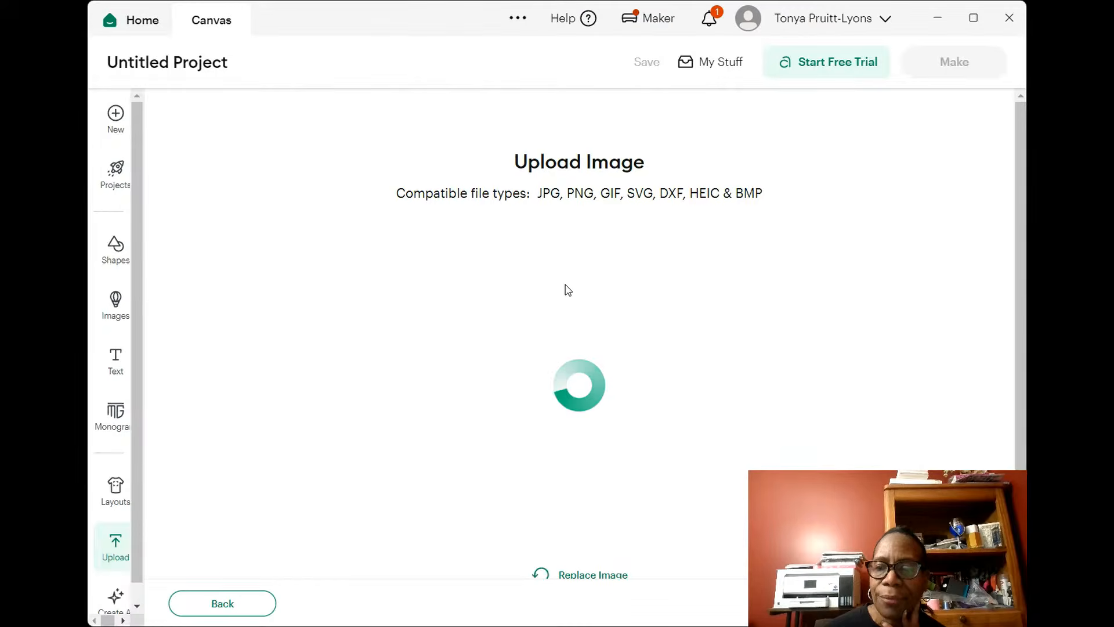
scroll(676, 296, "down", 2)
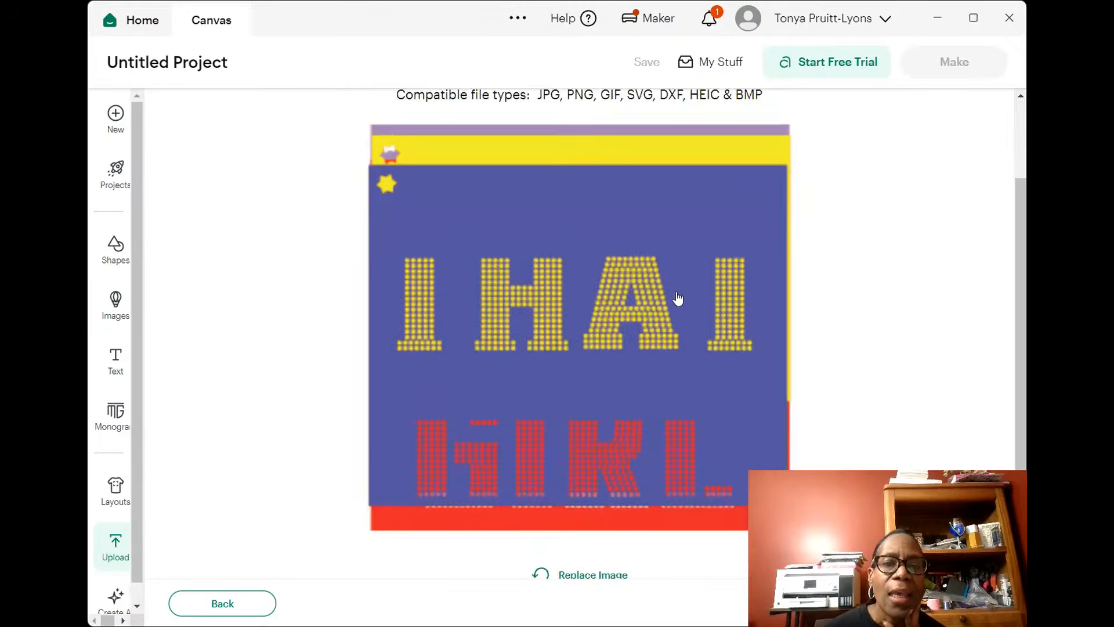
scroll(677, 299, "up", 2)
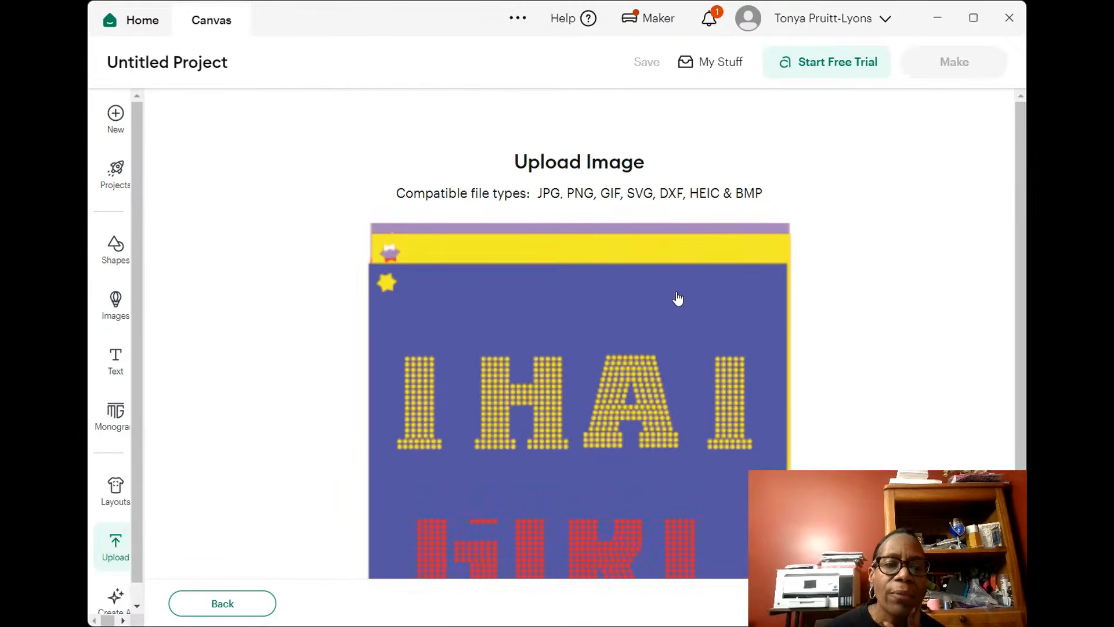
scroll(677, 298, "down", 2)
scroll(678, 298, "up", 2)
scroll(678, 298, "down", 2)
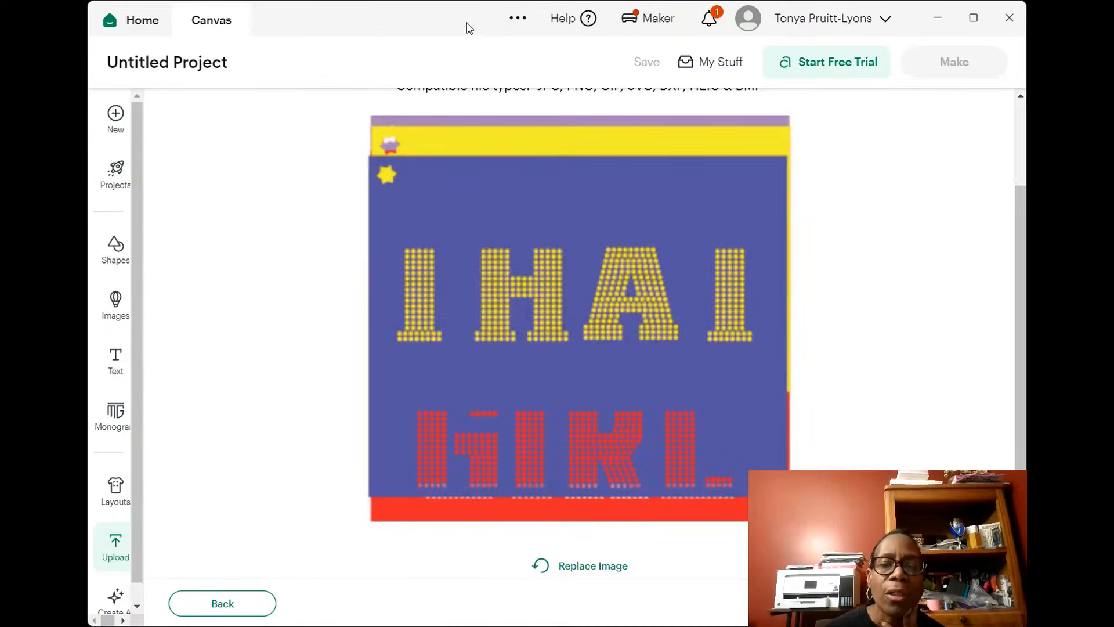
left_click(954, 603)
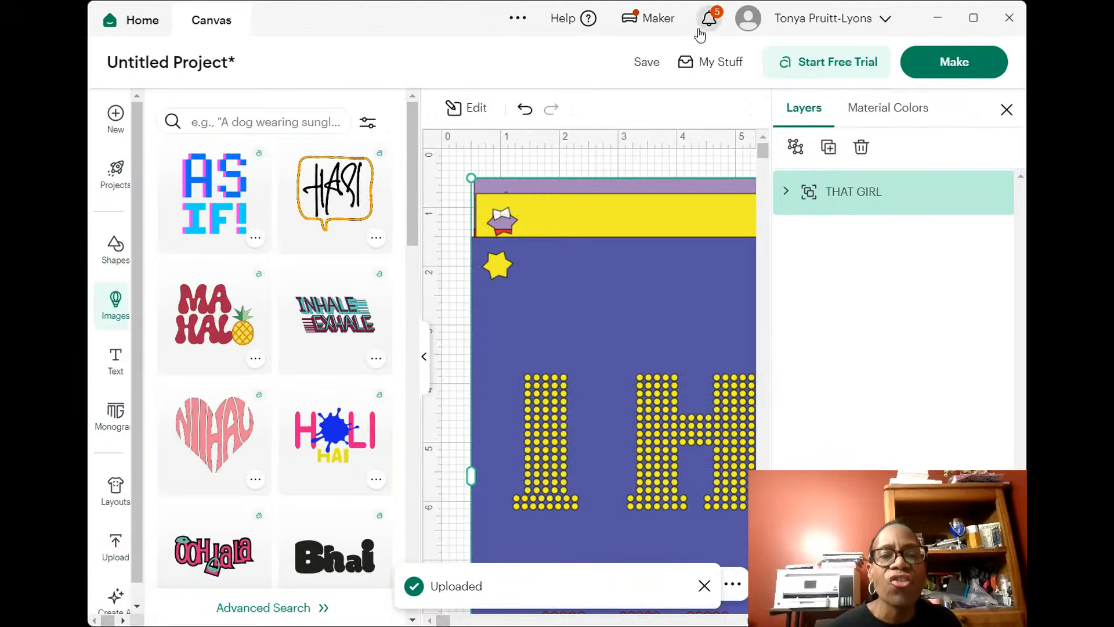
Reposition the THAT GIRL design on the canvas and ungroup it into separate colour layers
left_click(974, 17)
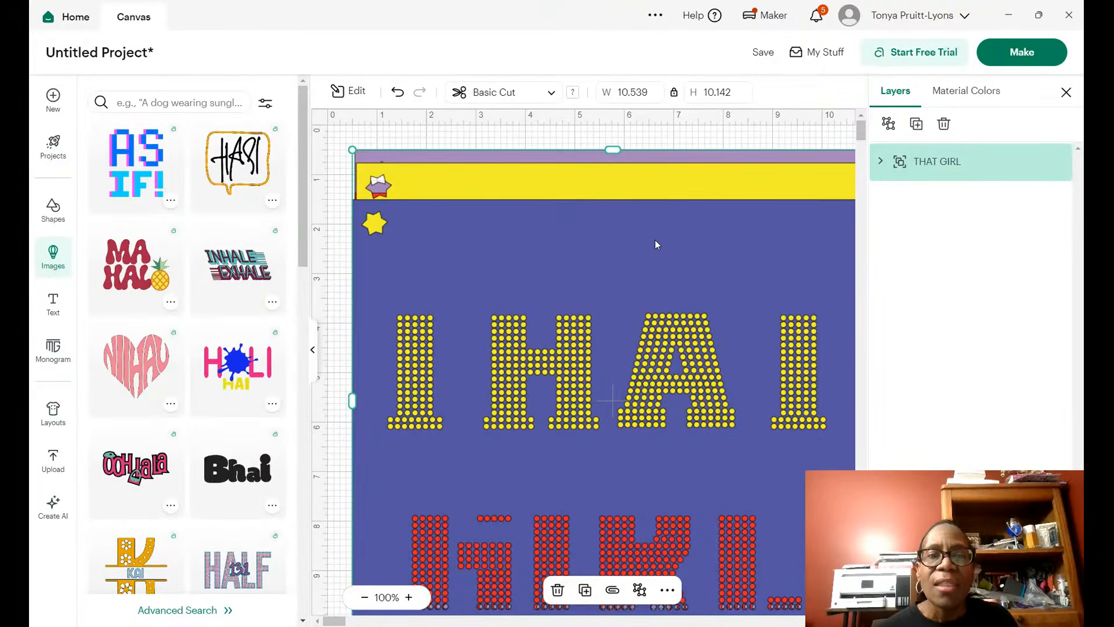
left_click_drag(639, 276, 520, 325)
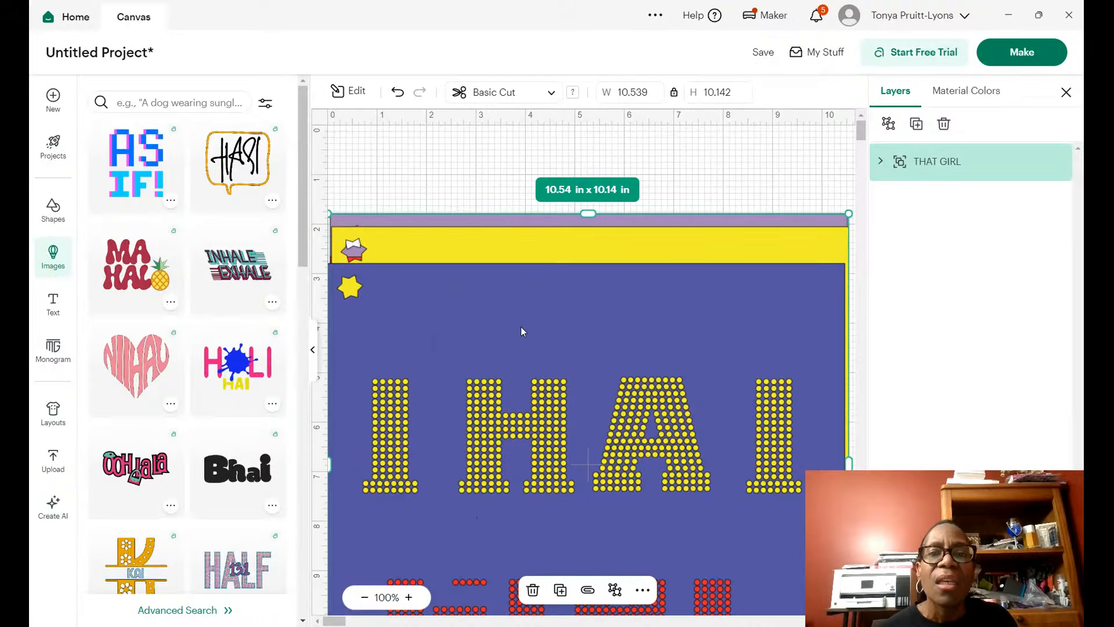
right_click(521, 326)
left_click(643, 265)
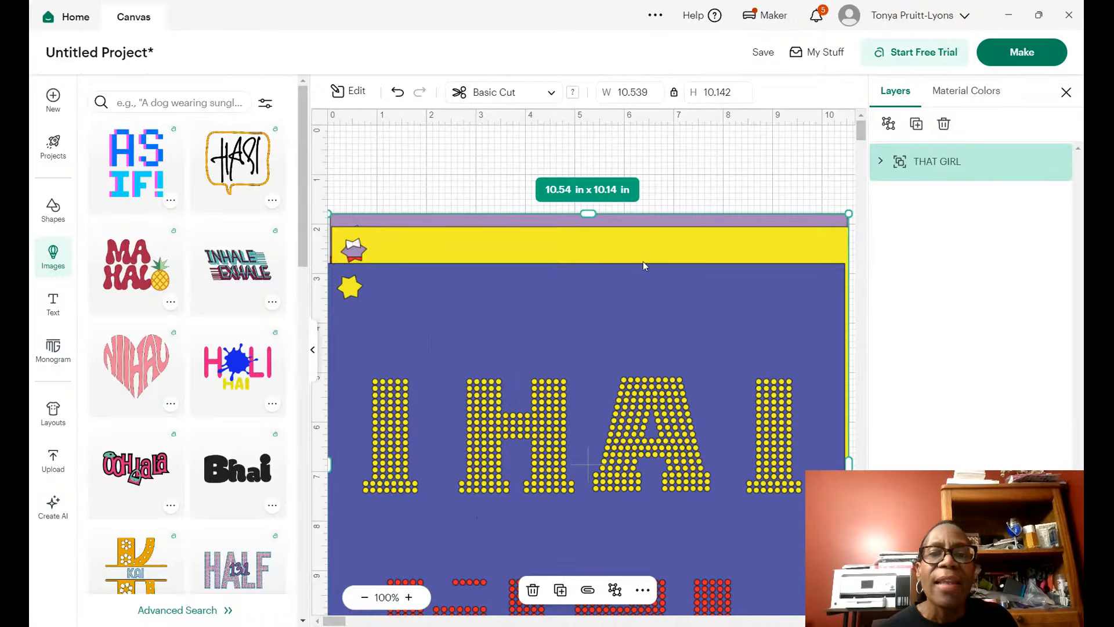
left_click_drag(622, 248, 643, 240)
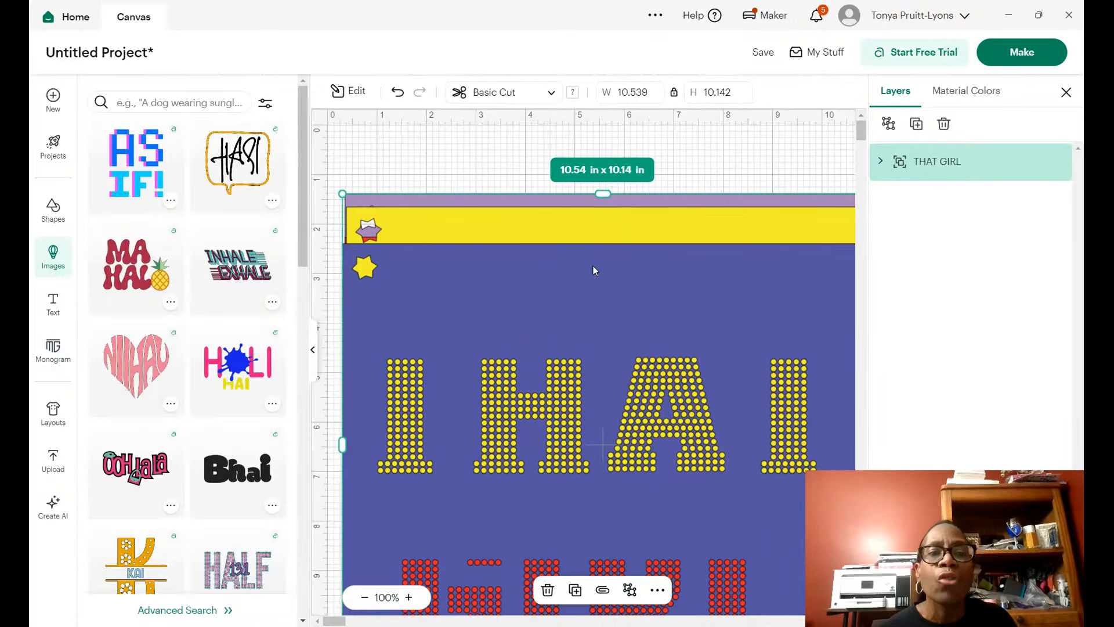
left_click_drag(586, 270, 564, 273)
right_click(563, 273)
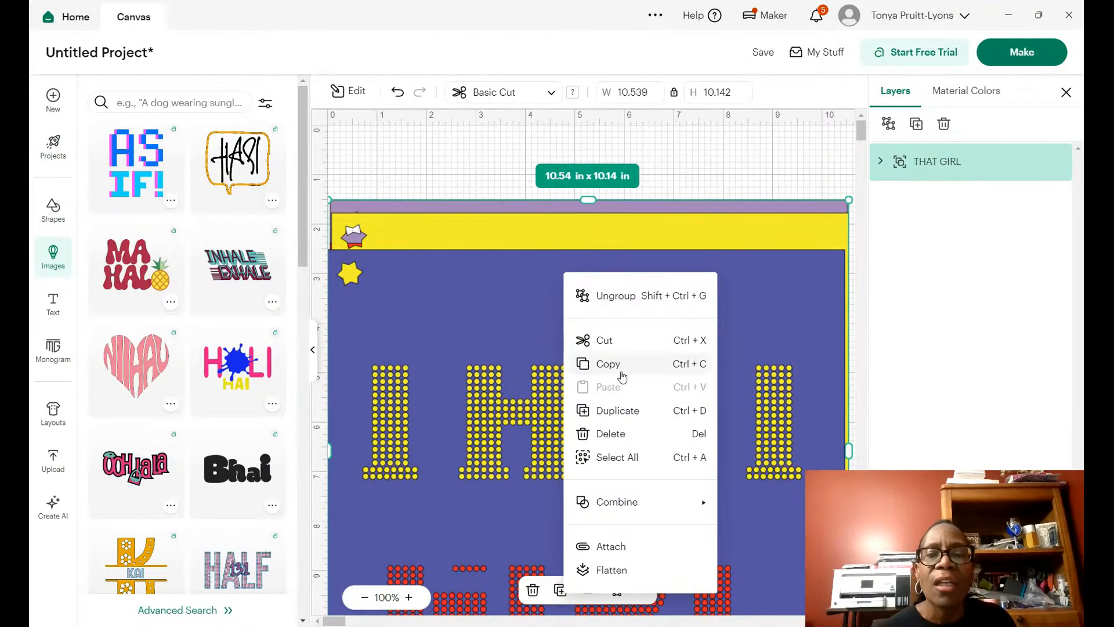
left_click(617, 298)
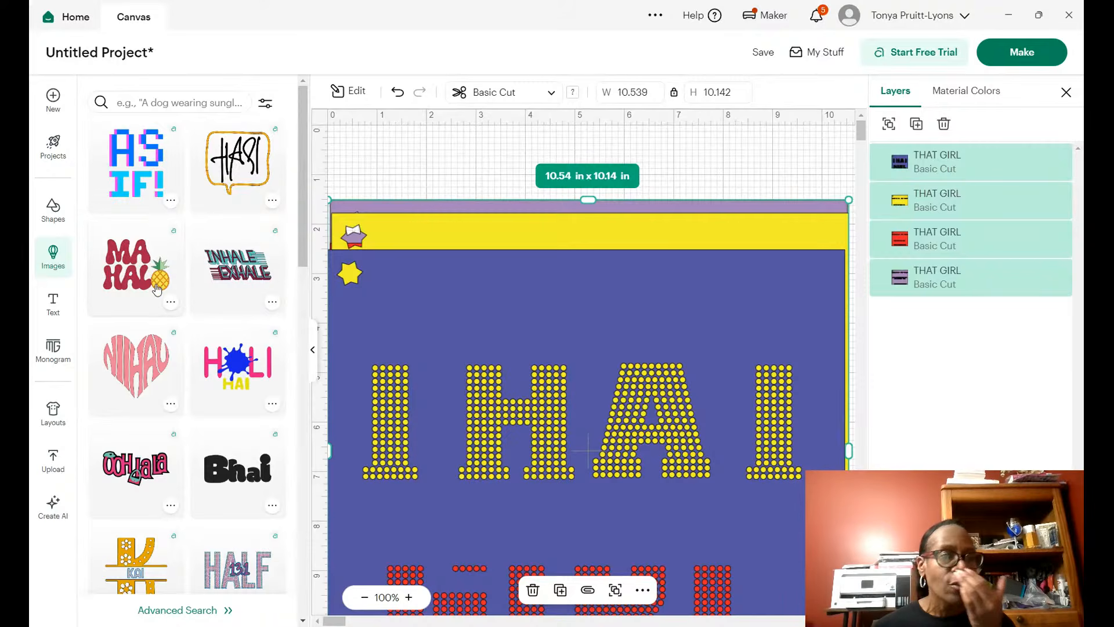
Hide the image library beside the canvas and restore the window to its smaller size
left_click(313, 351)
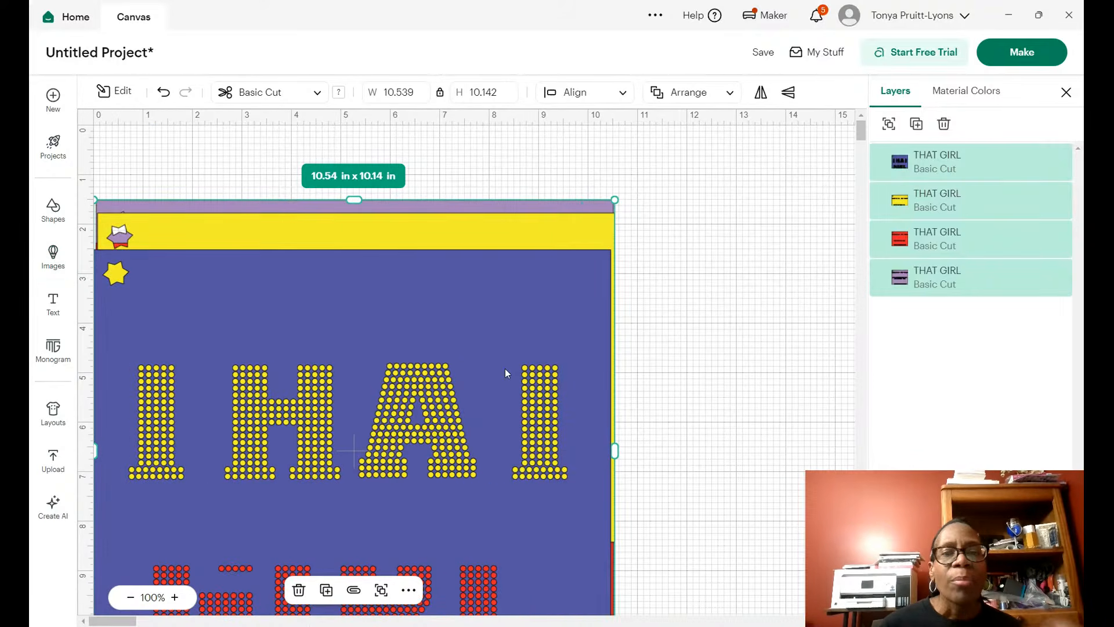
left_click(1042, 16)
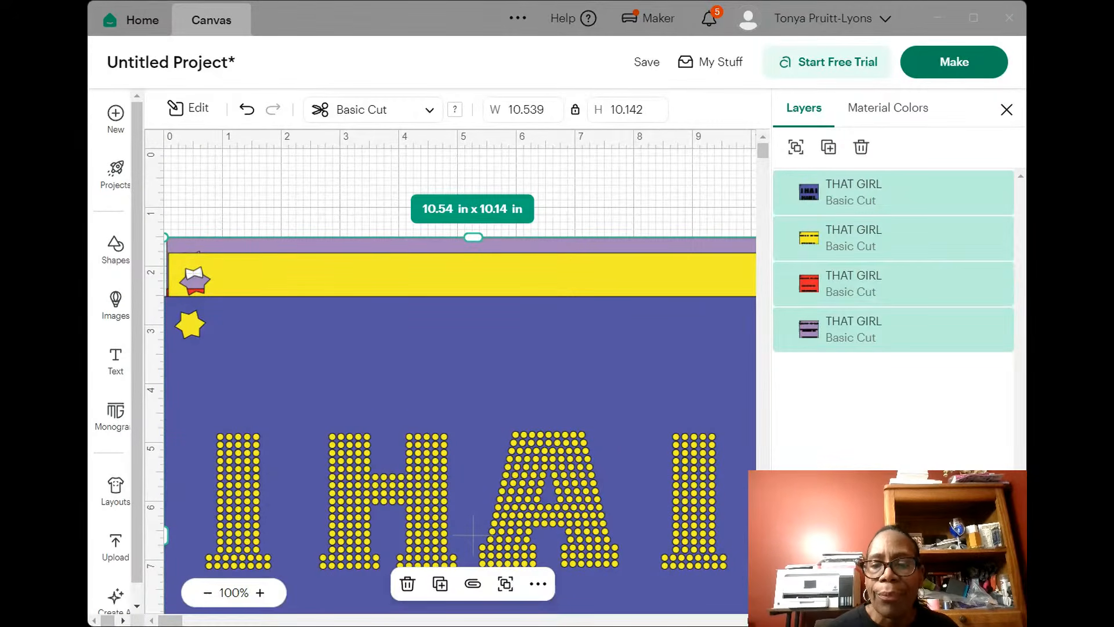
left_click(1007, 129)
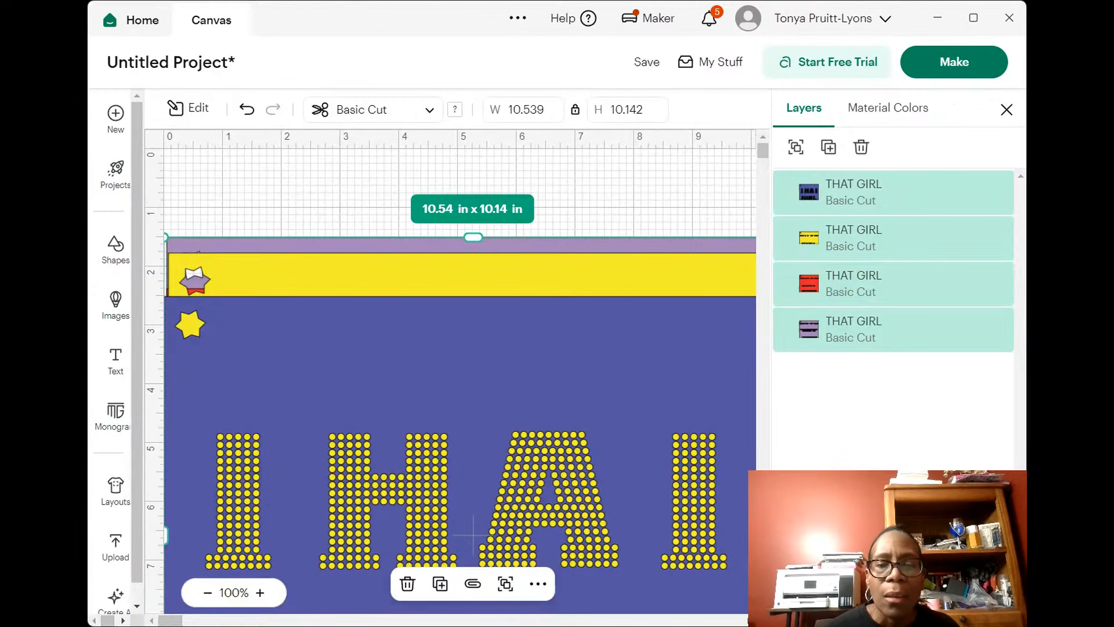
left_click_drag(455, 40, 462, 2)
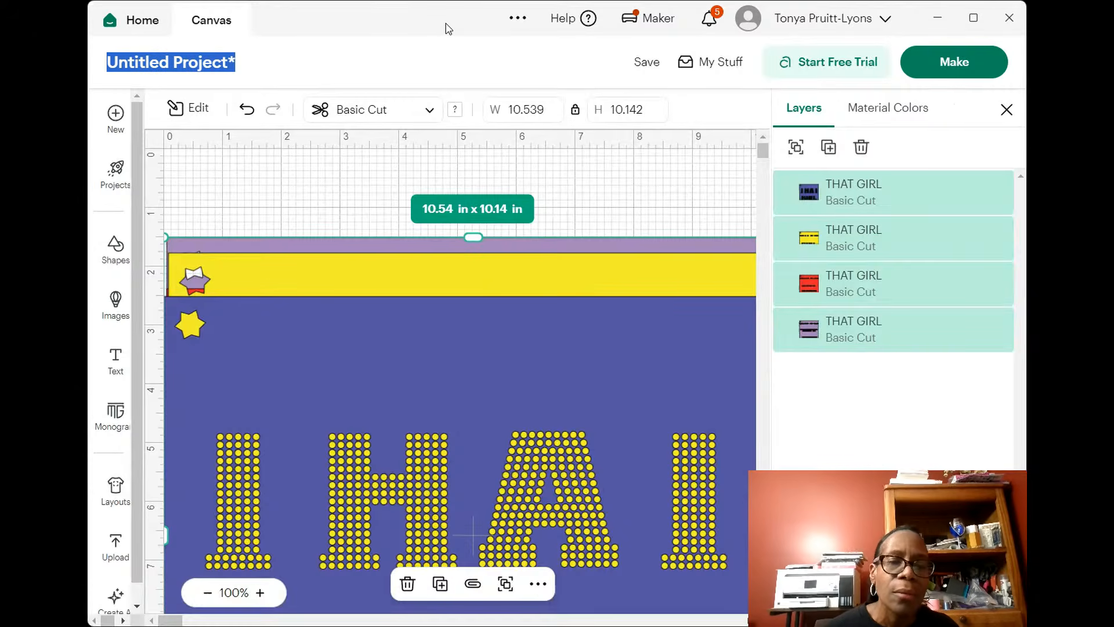
Move all four layers up to the canvas's upper edge and shift only the blue layer slightly off the stack
left_click_drag(297, 339, 289, 229)
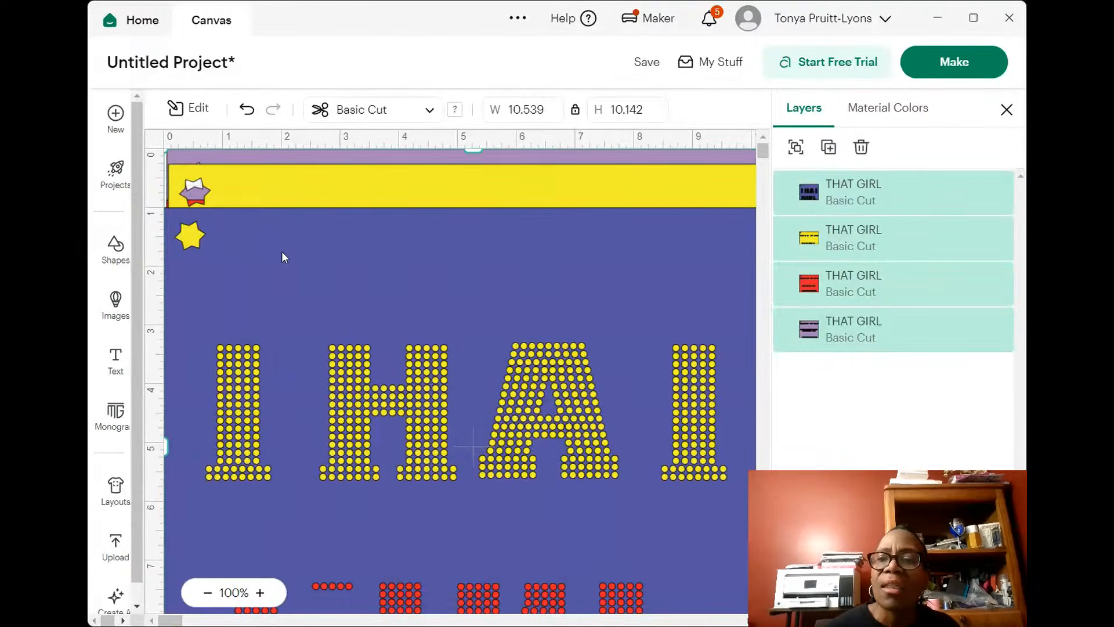
left_click(840, 196)
mouse_move(430, 294)
left_mouse_down()
mouse_move(405, 325)
mouse_move(367, 317)
mouse_move(382, 340)
mouse_move(424, 342)
mouse_move(414, 342)
mouse_move(413, 301)
mouse_move(425, 292)
left_mouse_up()
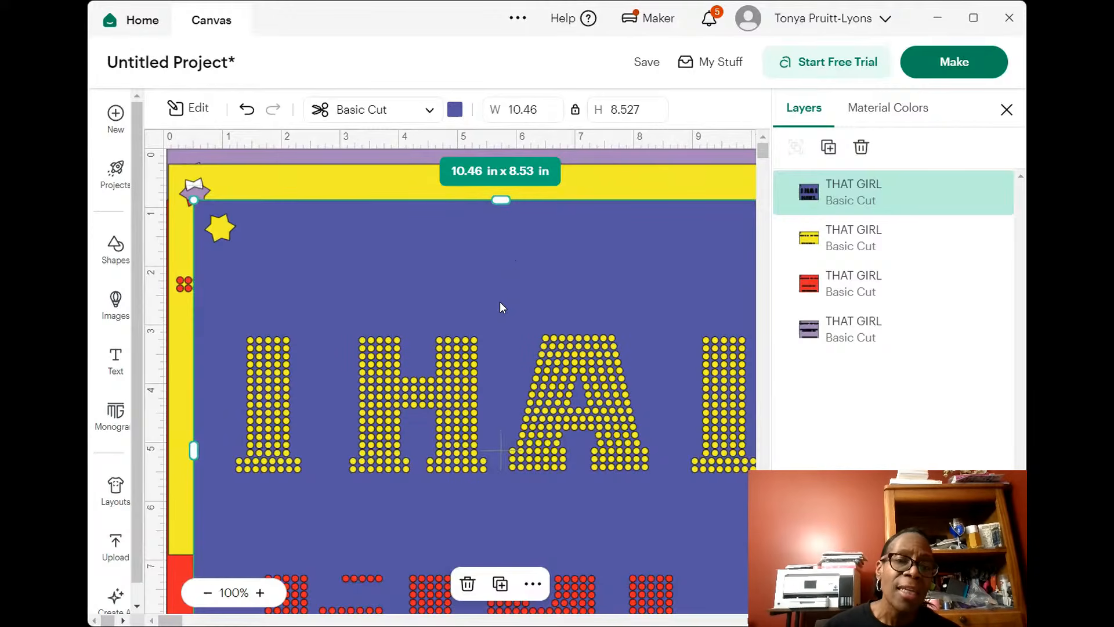
Hide the yellow, red and purple THAT GIRL layers and move the blue layer to the canvas's upper-left corner
left_click_drag(499, 314, 468, 315)
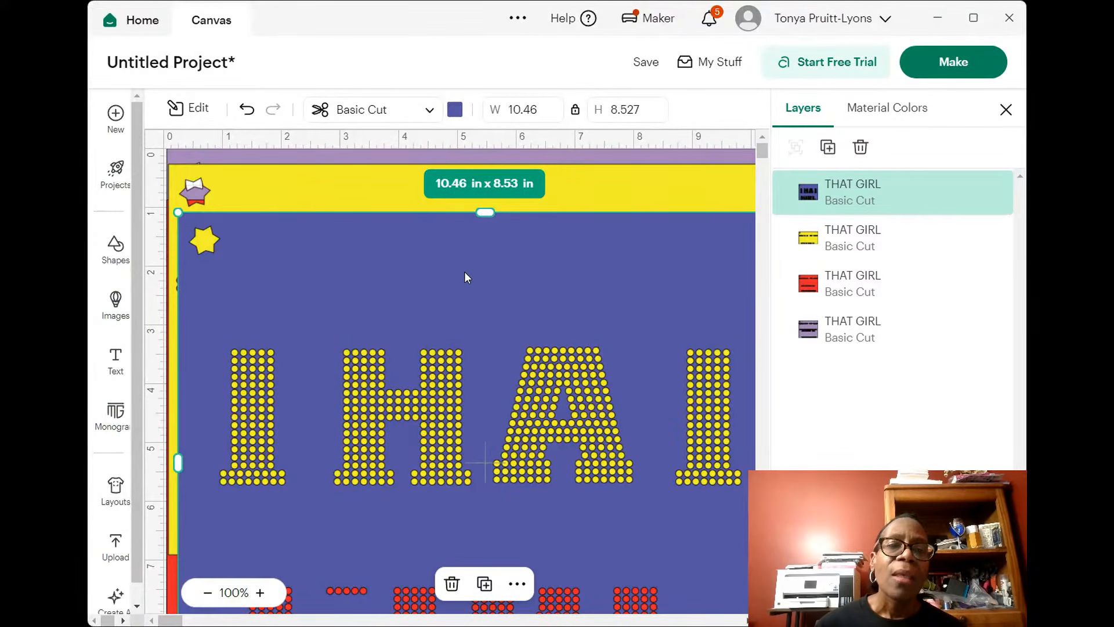
mouse_move(874, 193)
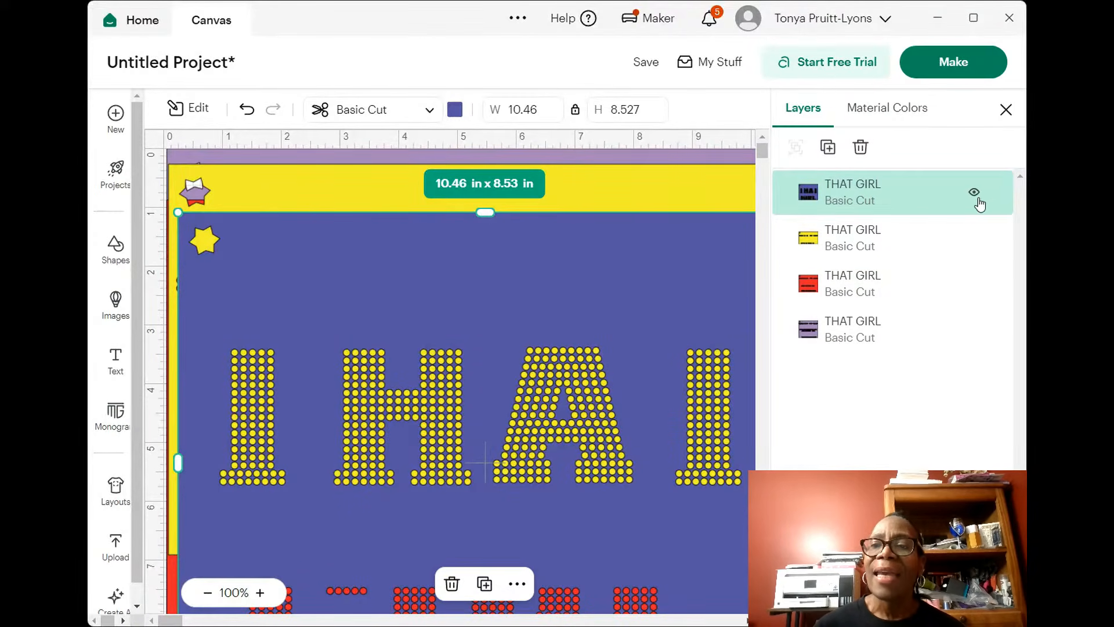
left_click(963, 239)
left_click(974, 238)
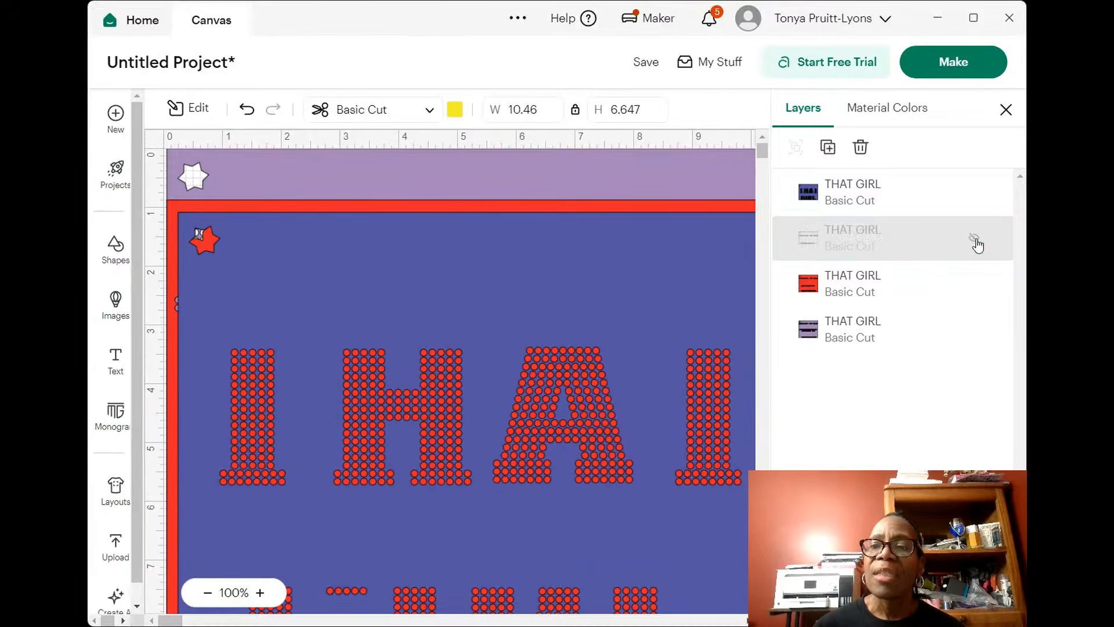
left_click(974, 284)
left_click(952, 342)
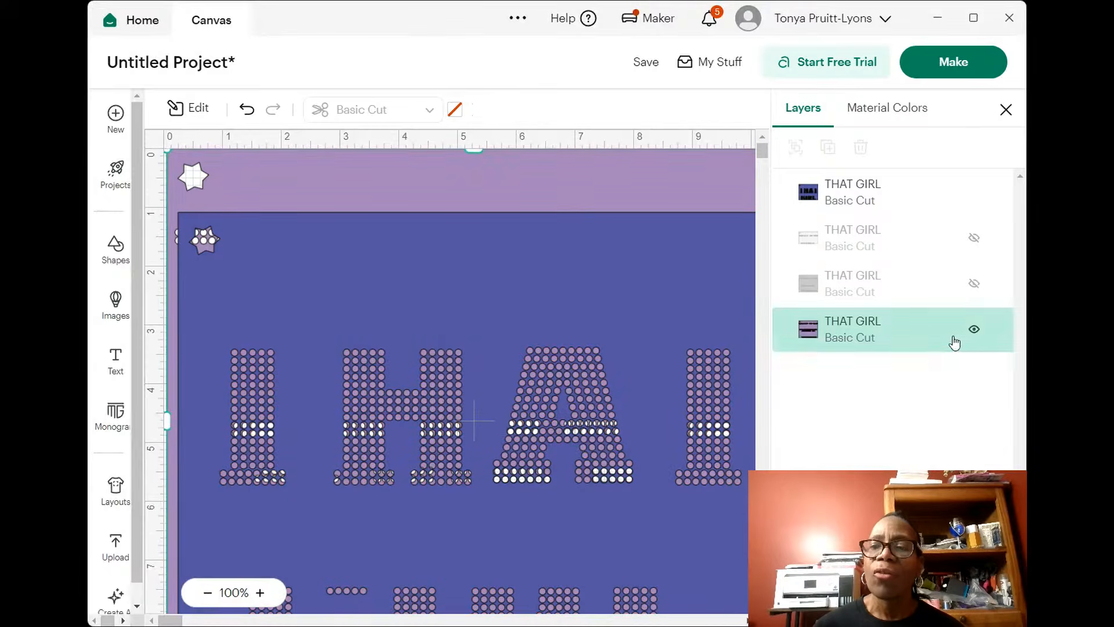
left_click(974, 331)
left_click(551, 329)
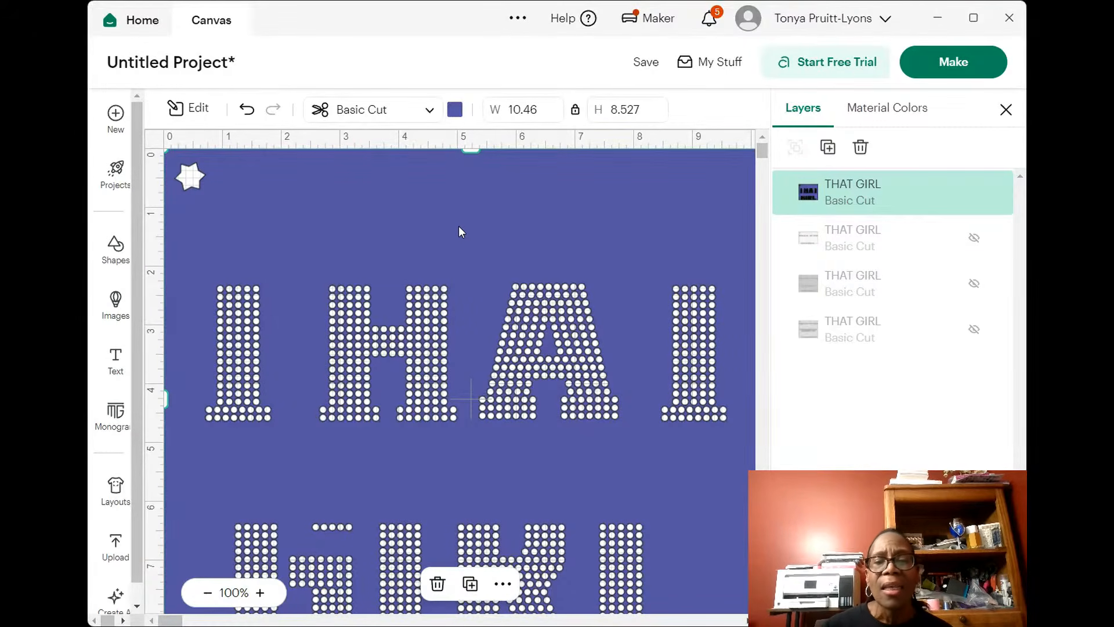
scroll(458, 227, "down", 3)
scroll(457, 226, "up", 3)
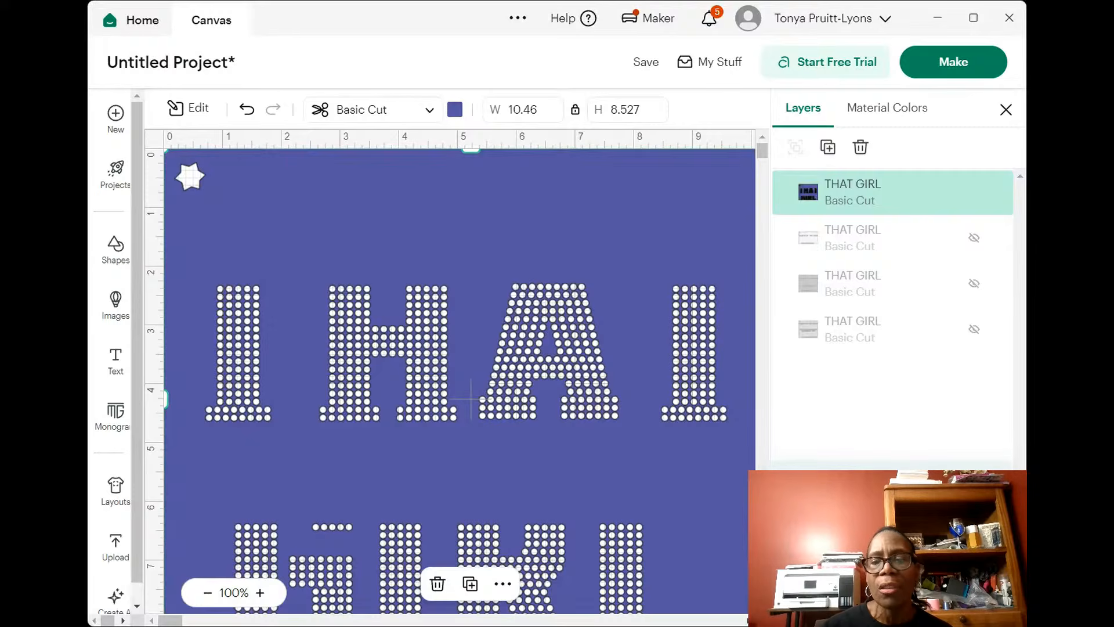
Contour the blue layer, hiding every cut-out except one rhinestone circle in the word GIRL
left_click(989, 601)
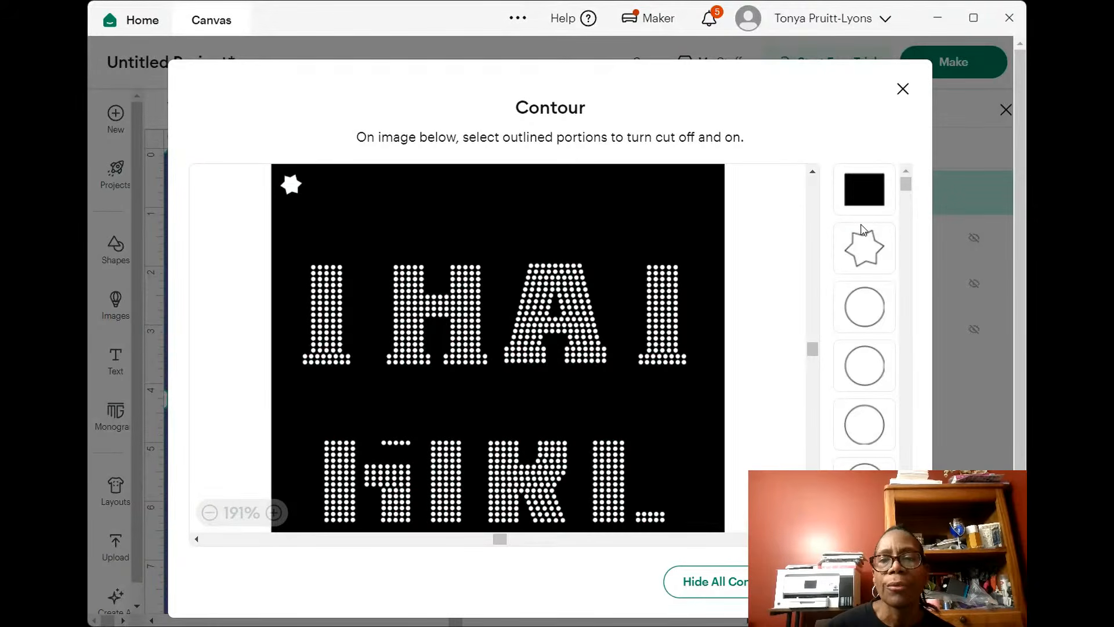
left_click(864, 189)
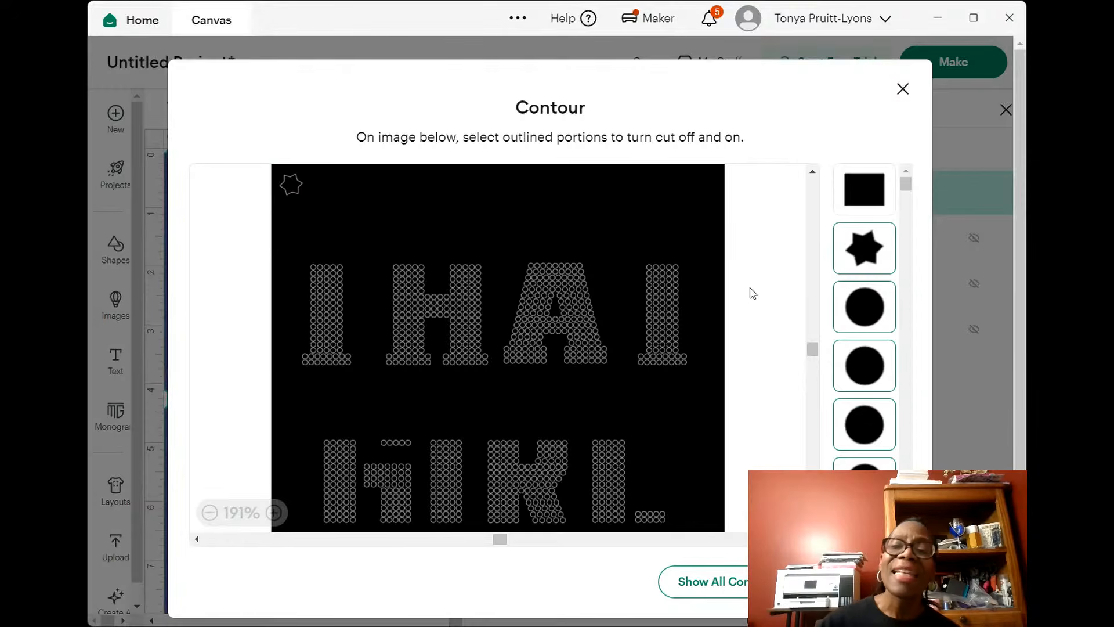
left_click(858, 311)
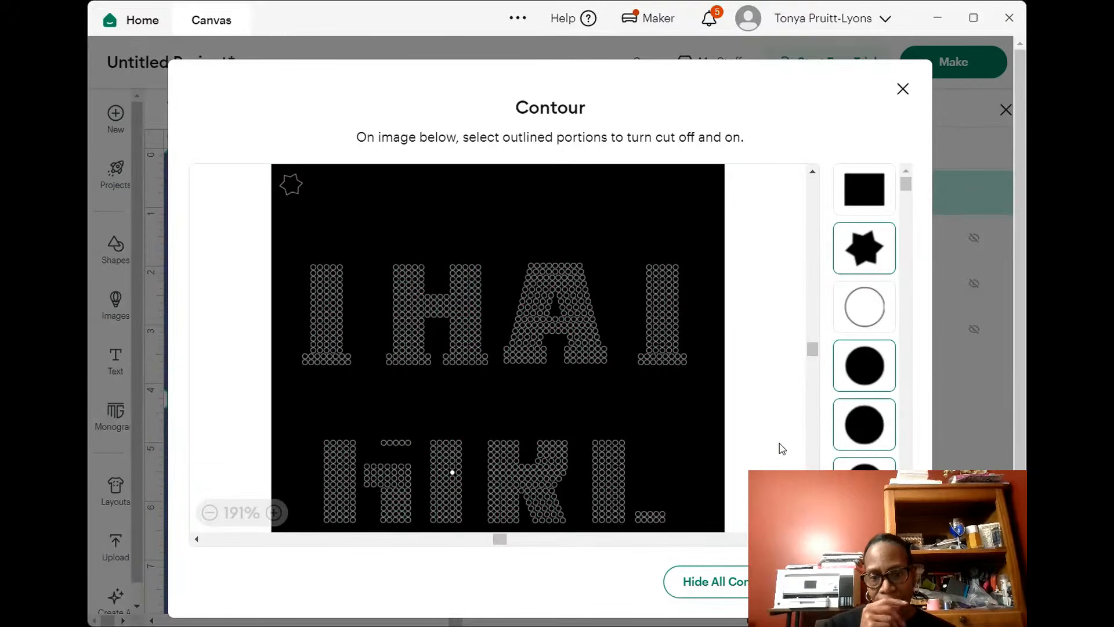
left_click(454, 473)
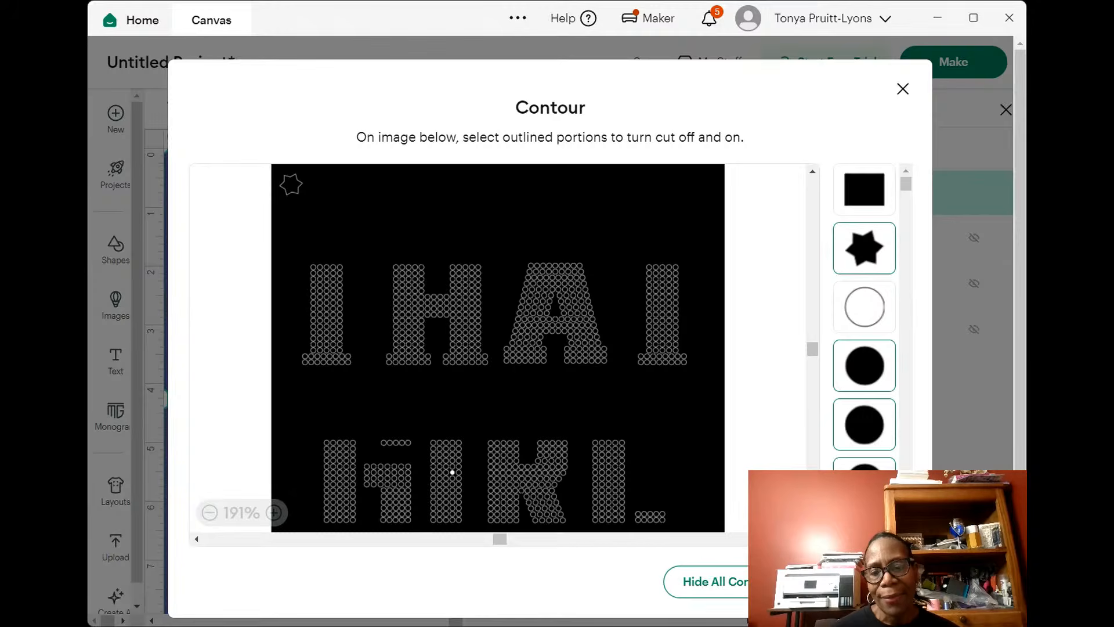
left_click(902, 89)
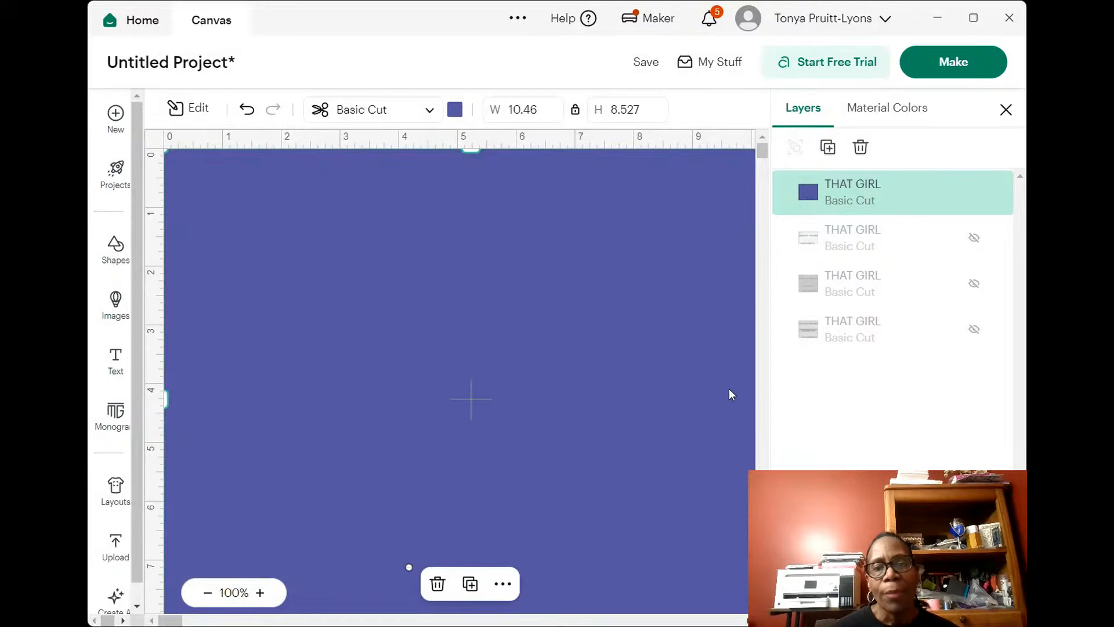
scroll(729, 389, "down", 5)
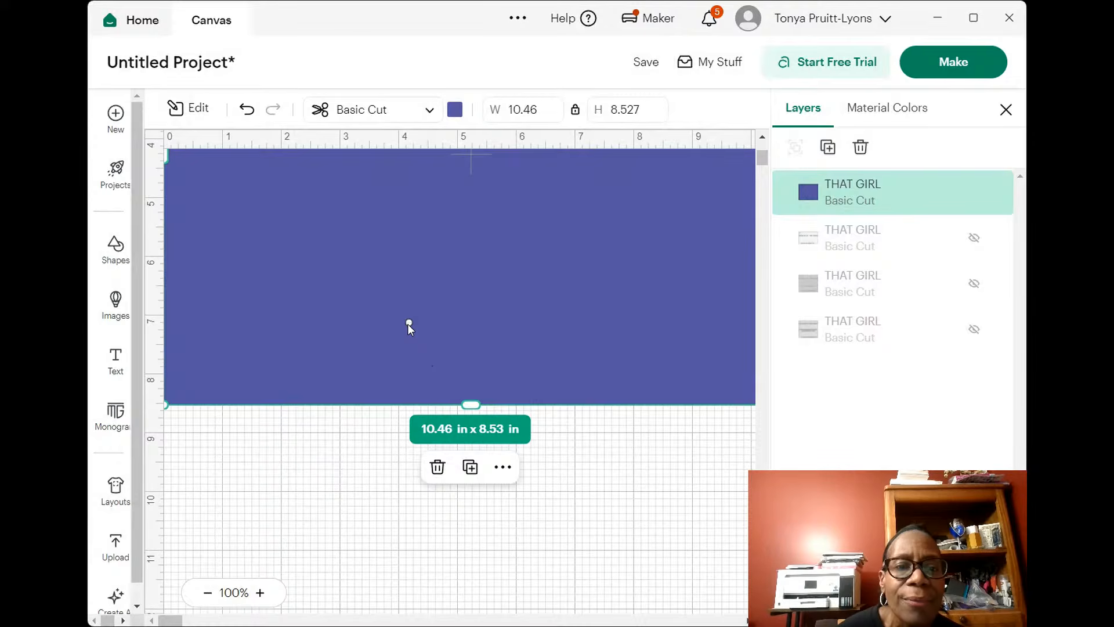
right_click(458, 321)
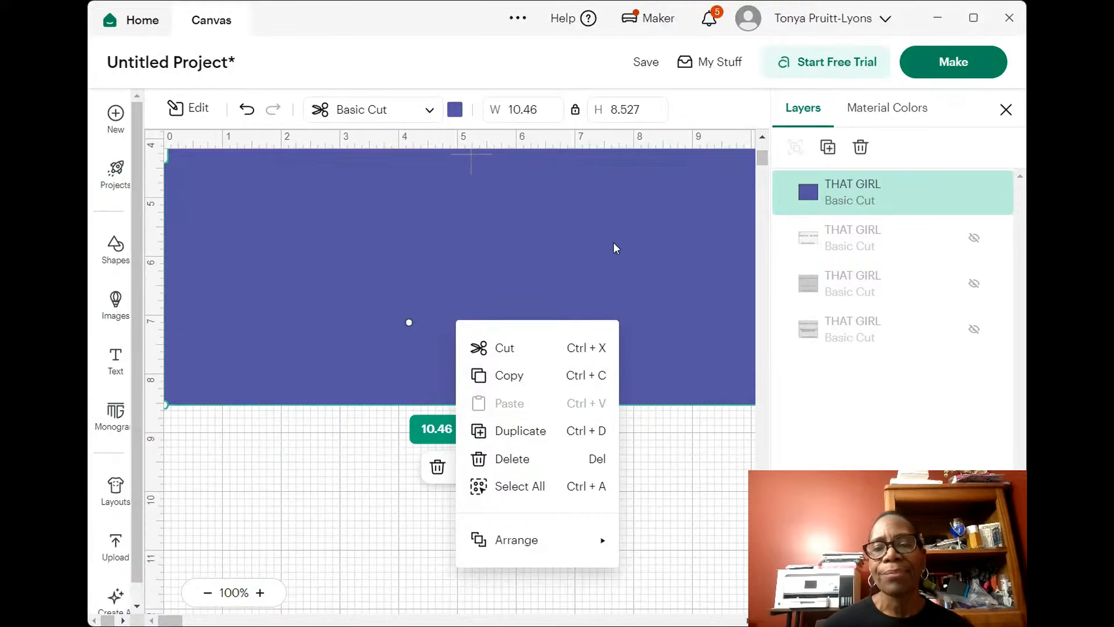
left_click(603, 266)
right_click(554, 289)
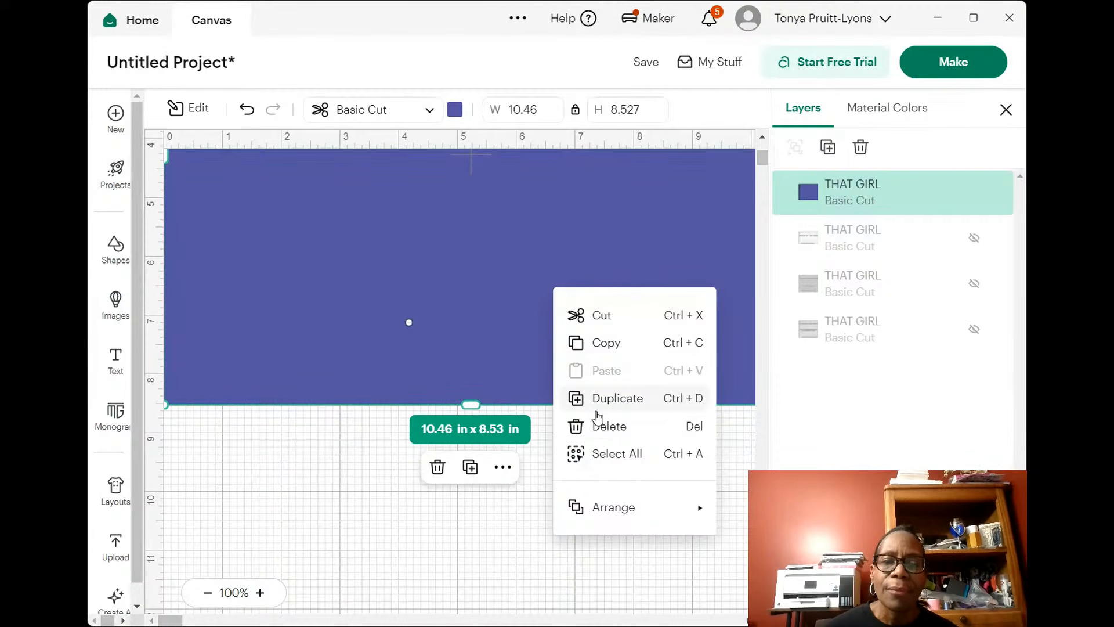
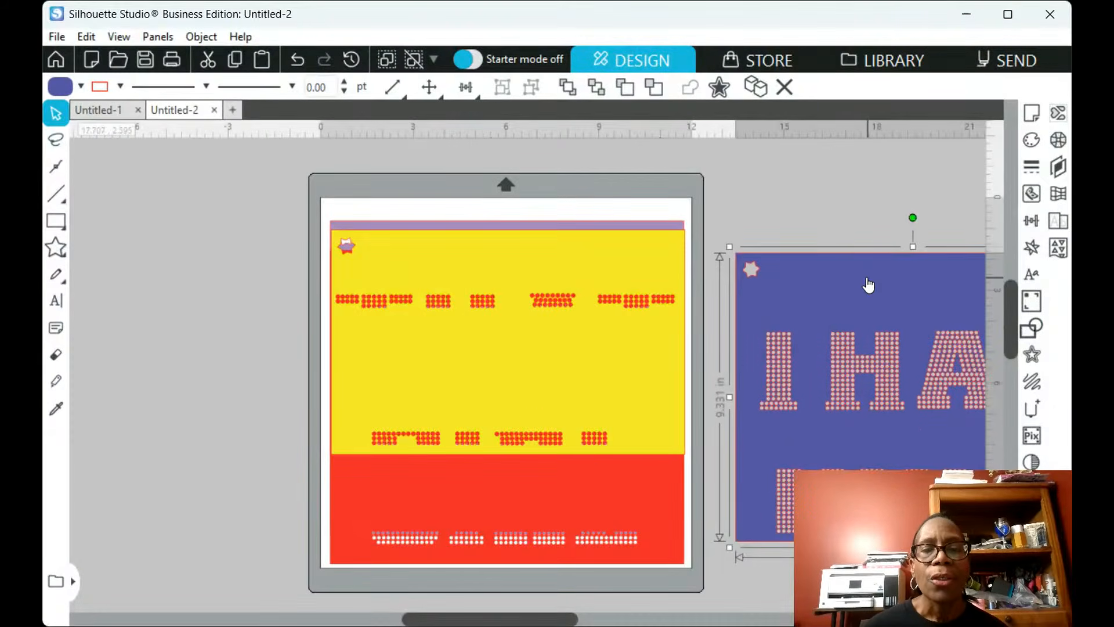
Switch to Silhouette Studio and shift the blue template across the stacked colour templates to check its width and height
left_click_drag(868, 285, 817, 227)
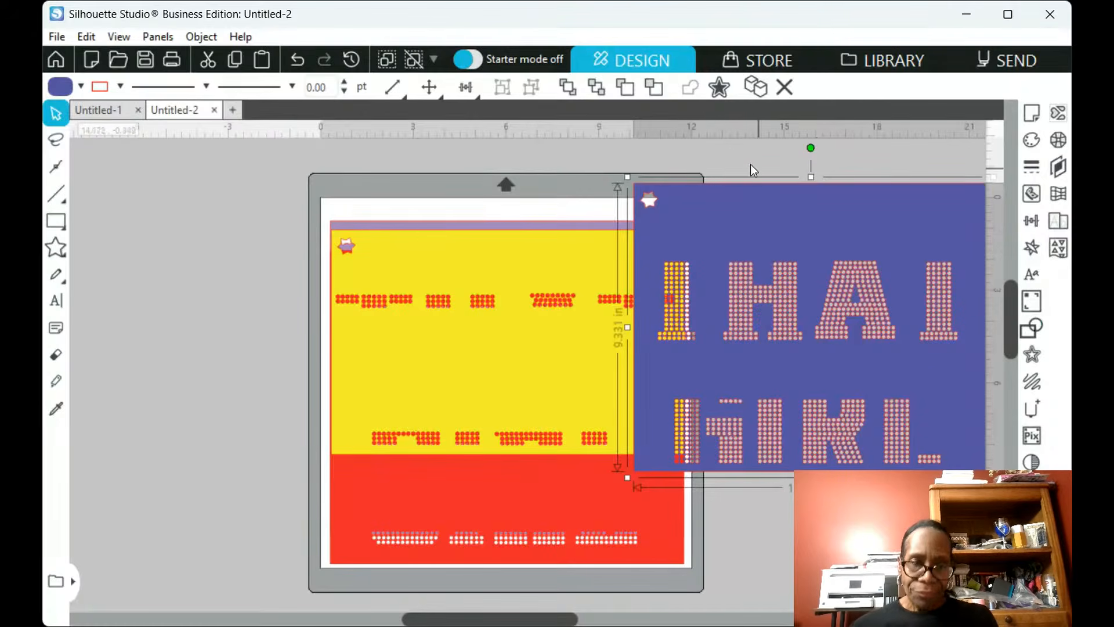
left_click_drag(860, 228, 727, 240)
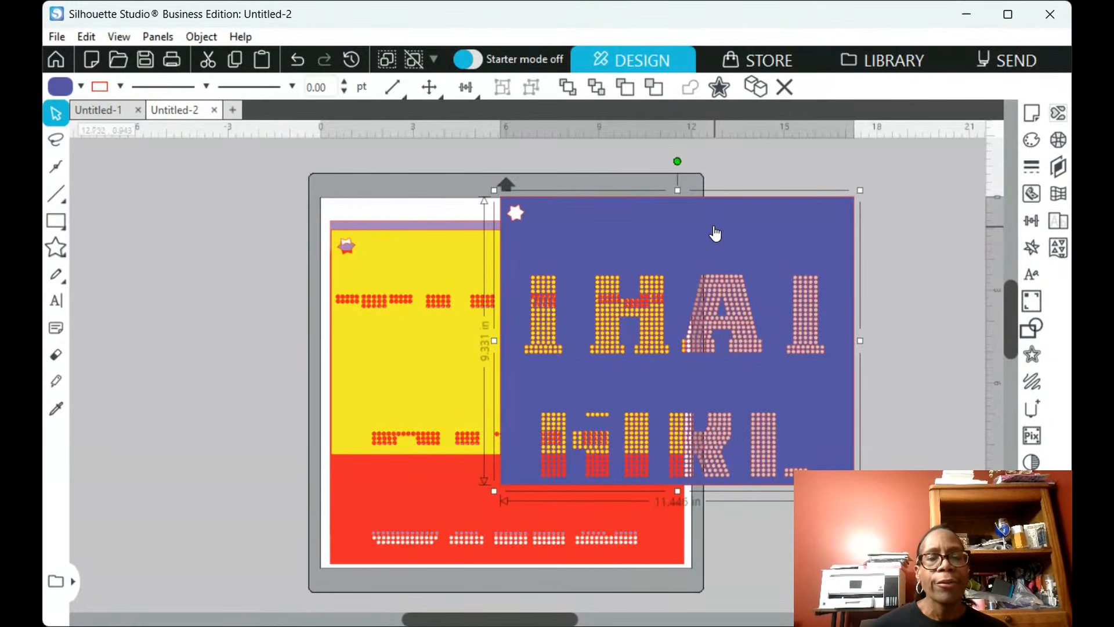
left_click_drag(697, 232, 801, 234)
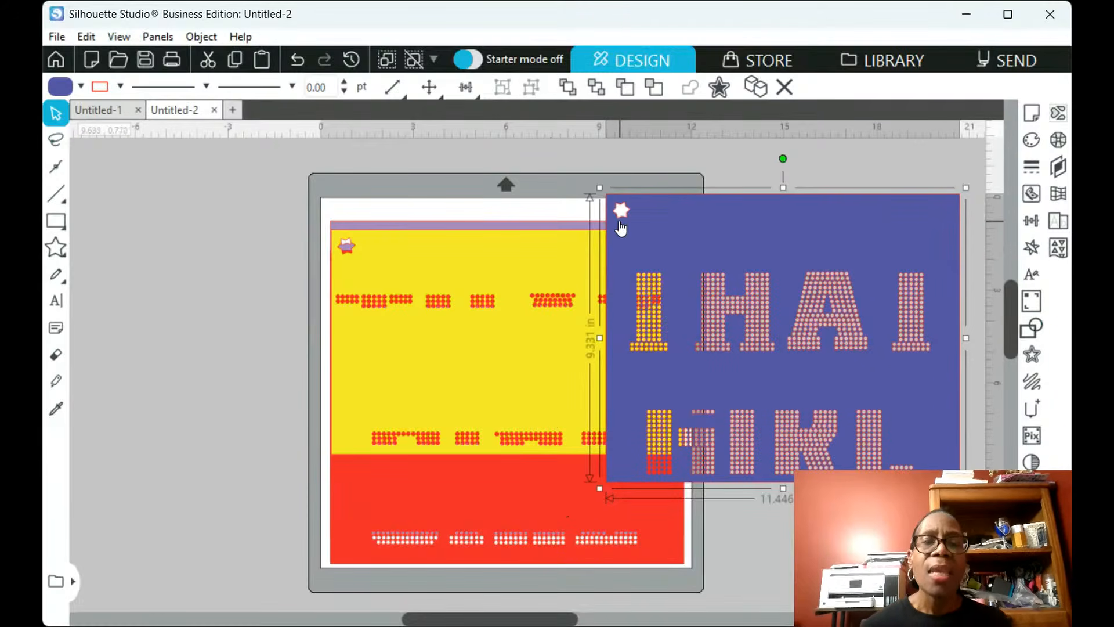
left_click_drag(703, 246, 286, 285)
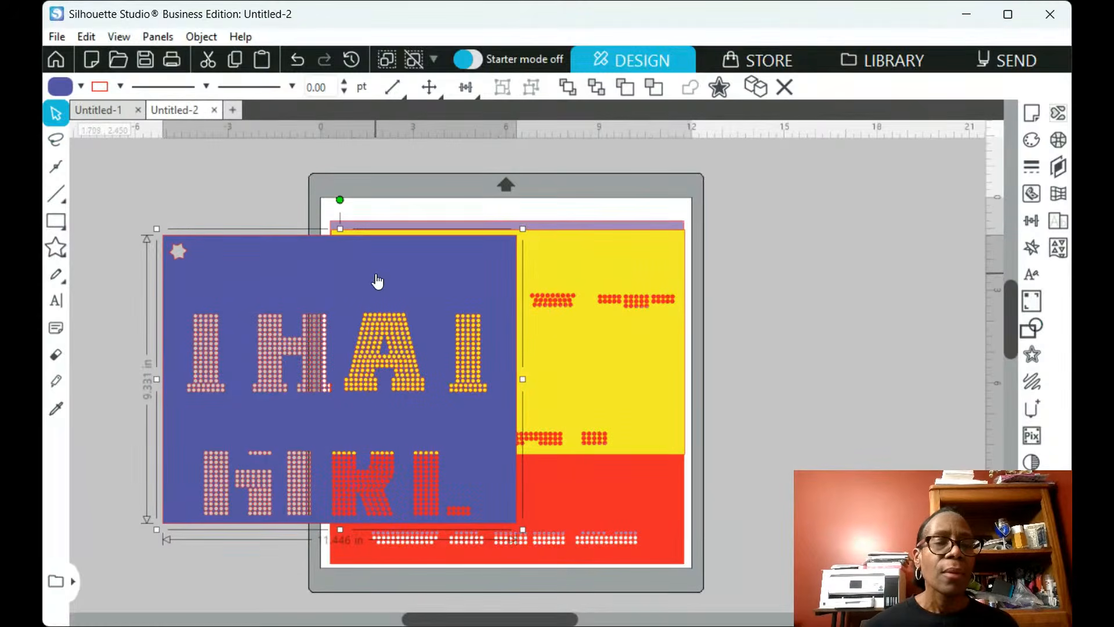
left_click_drag(378, 281, 412, 273)
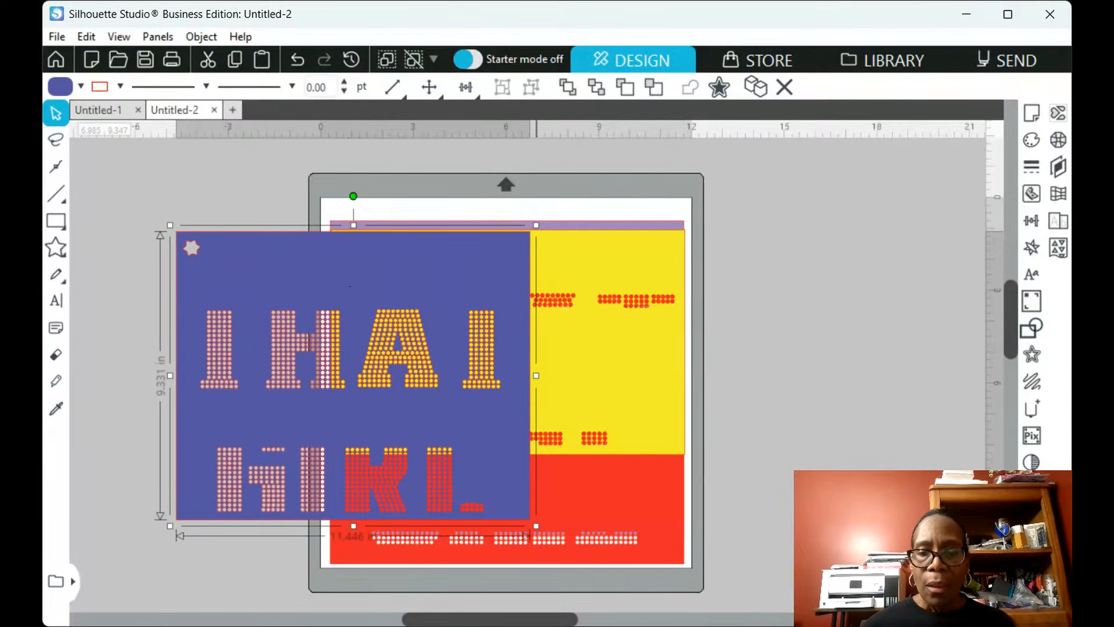
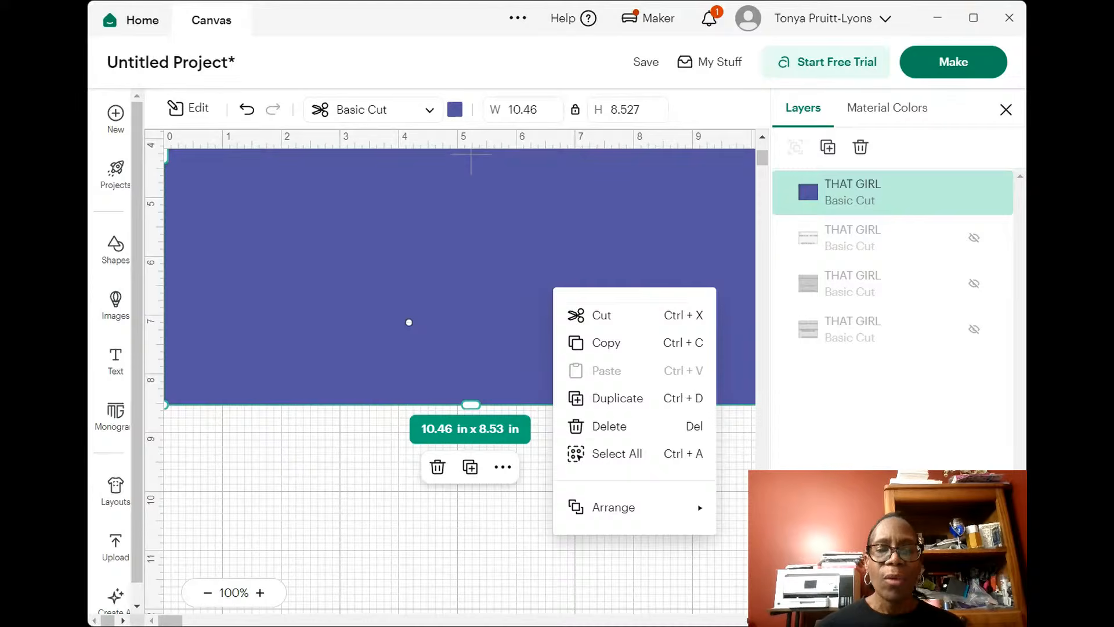
Back in Cricut Design Space, resize the blue layer proportionally to 11.44 in wide, then set its height to 9.33 in
left_click(535, 142)
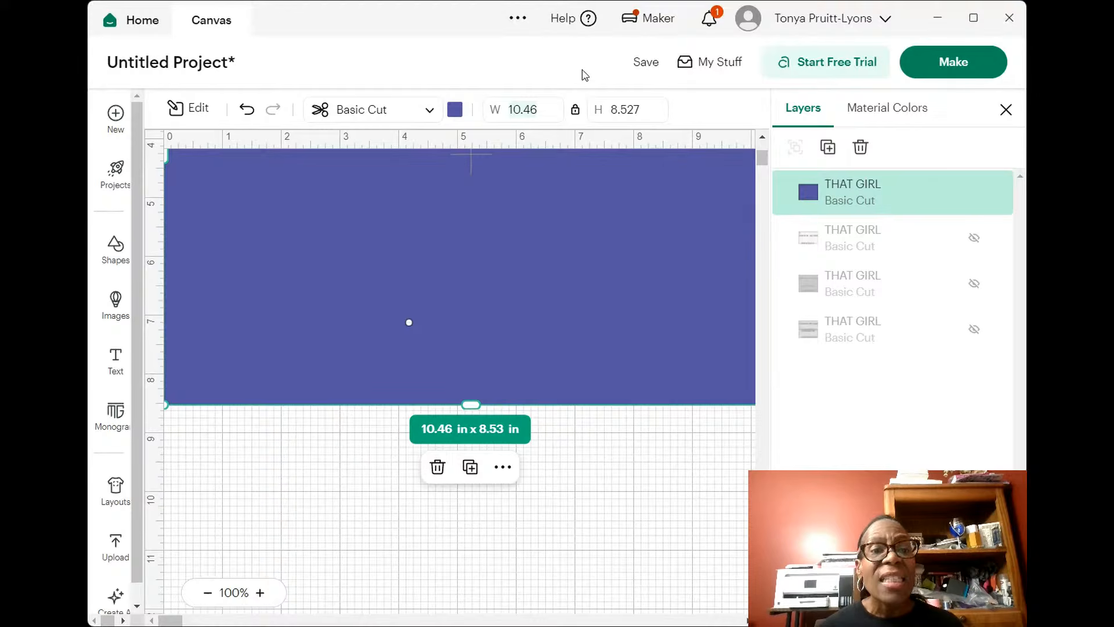
double_click(509, 110)
type("11")
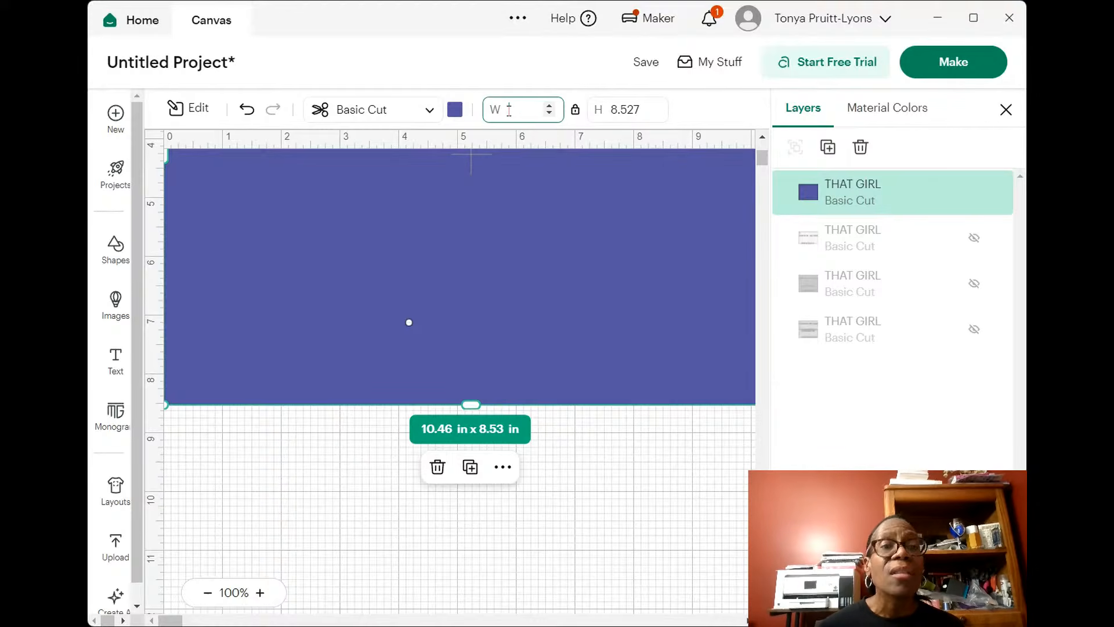
type(".")
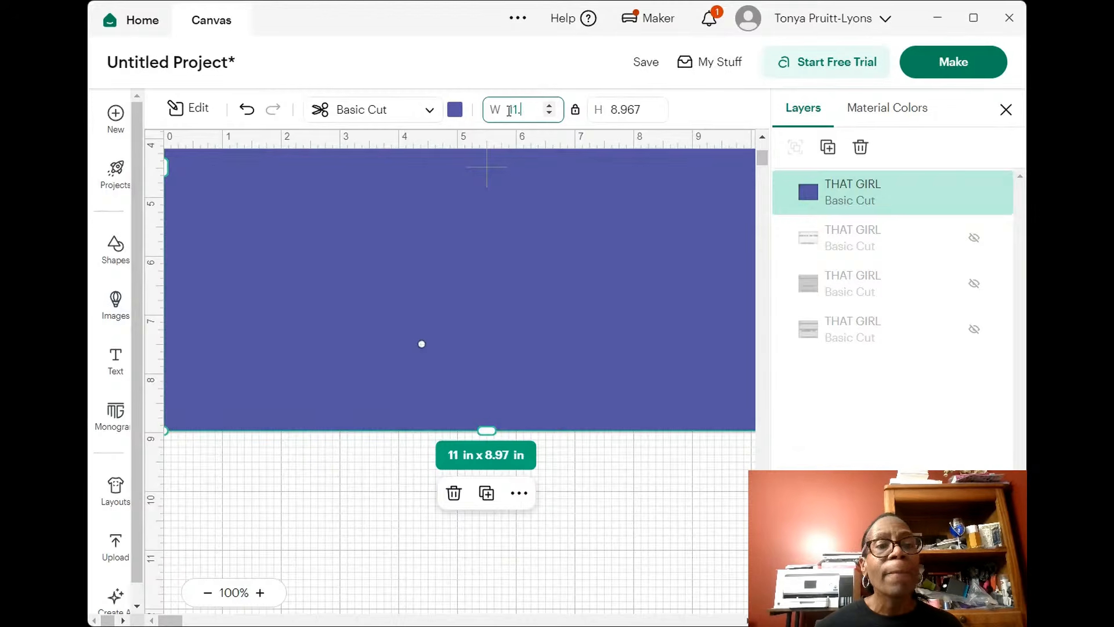
type("44")
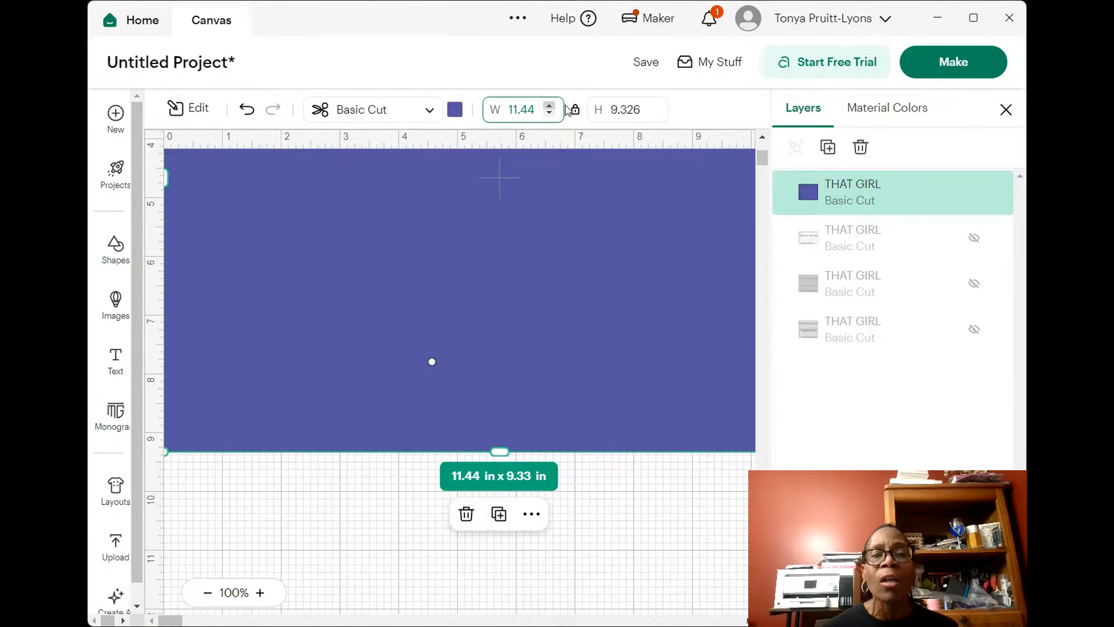
left_click(625, 114)
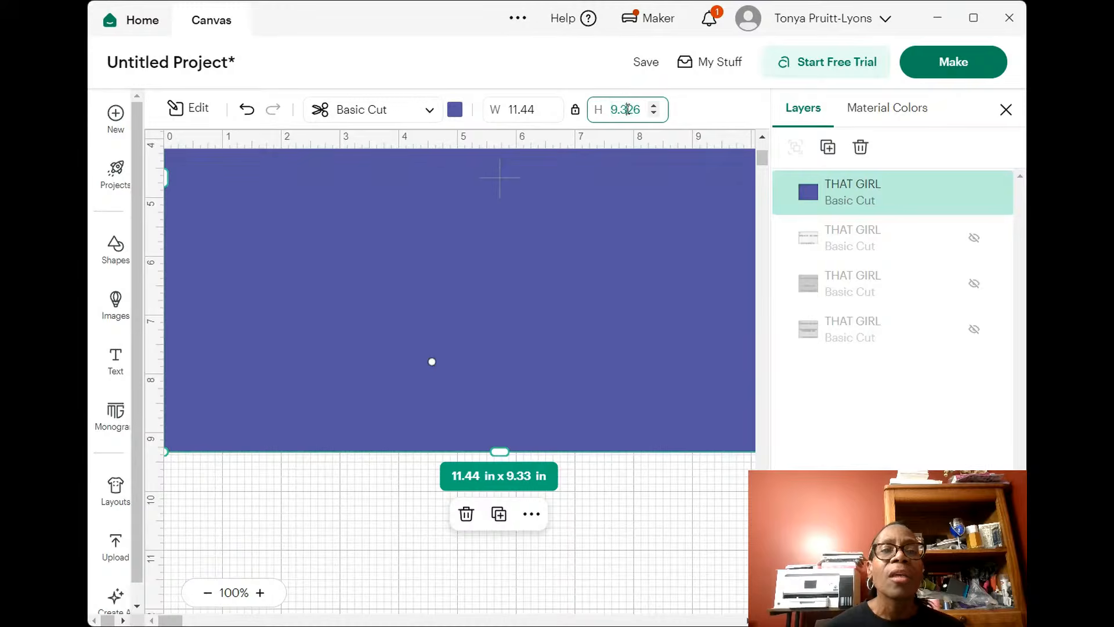
key("Up")
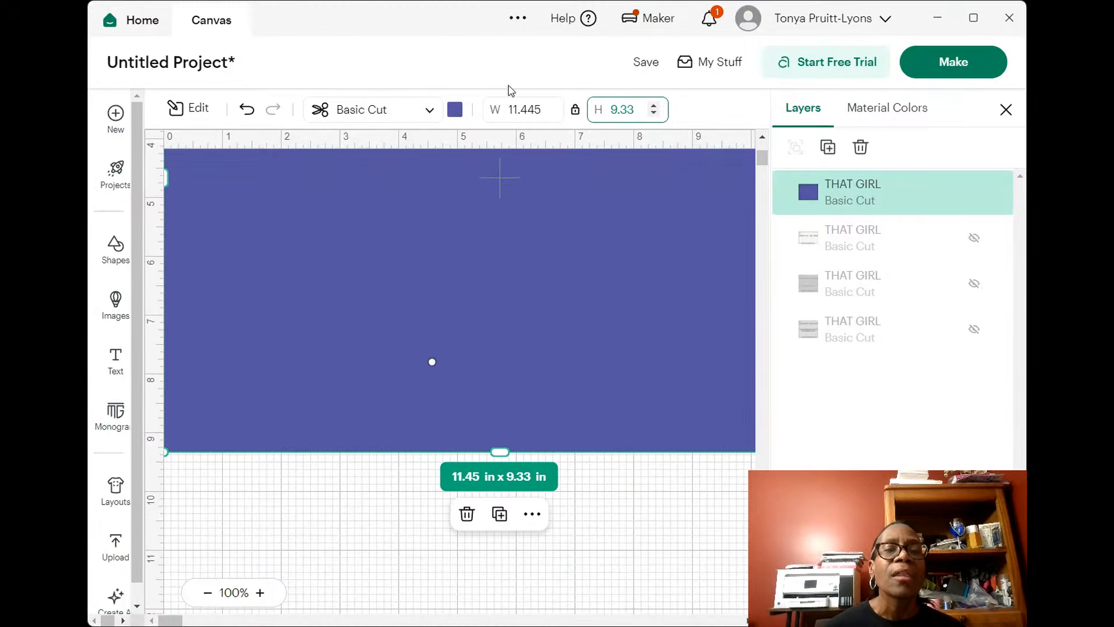
left_click(575, 109)
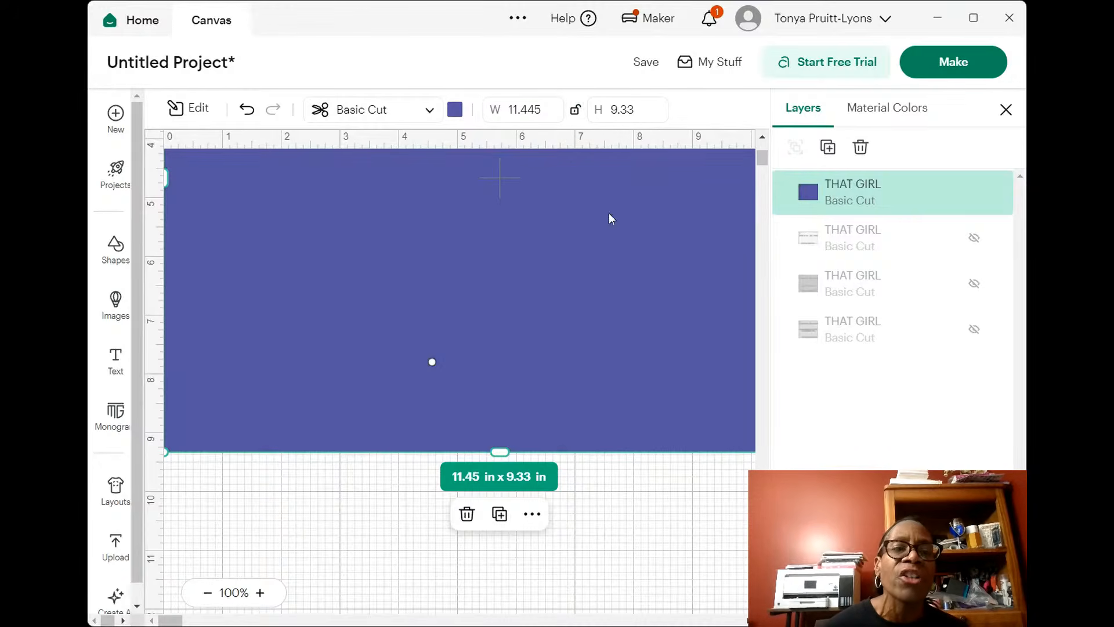
Contour the blue layer again, hiding its rectangular background so only the single rhinestone circle is kept
scroll(638, 377, "up", 4)
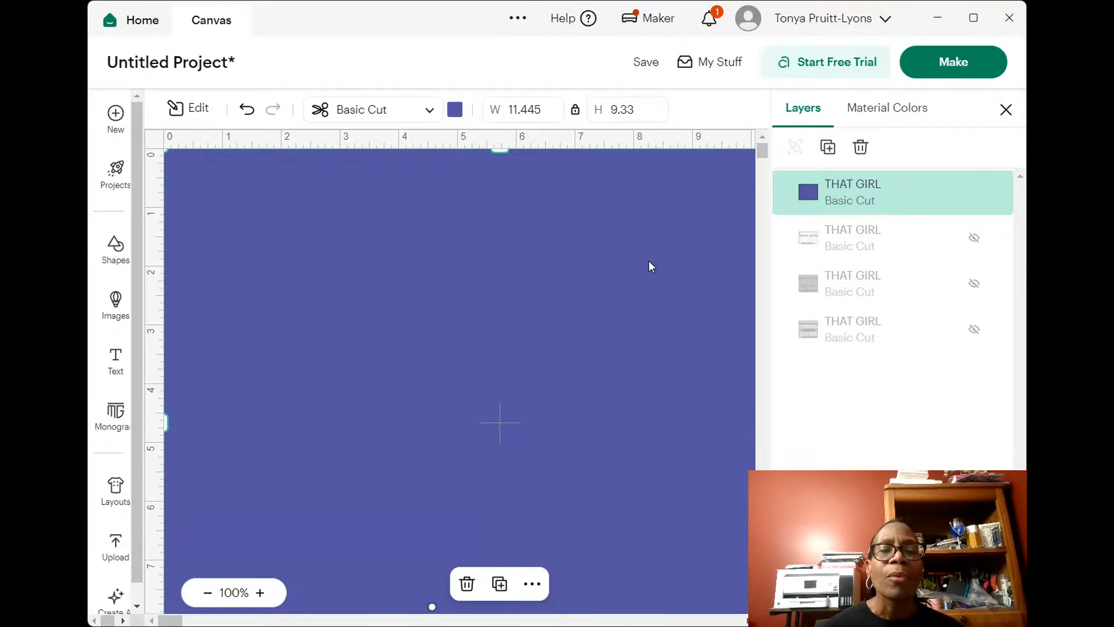
mouse_move(762, 152)
left_mouse_down()
mouse_move(762, 168)
mouse_move(760, 159)
left_mouse_up()
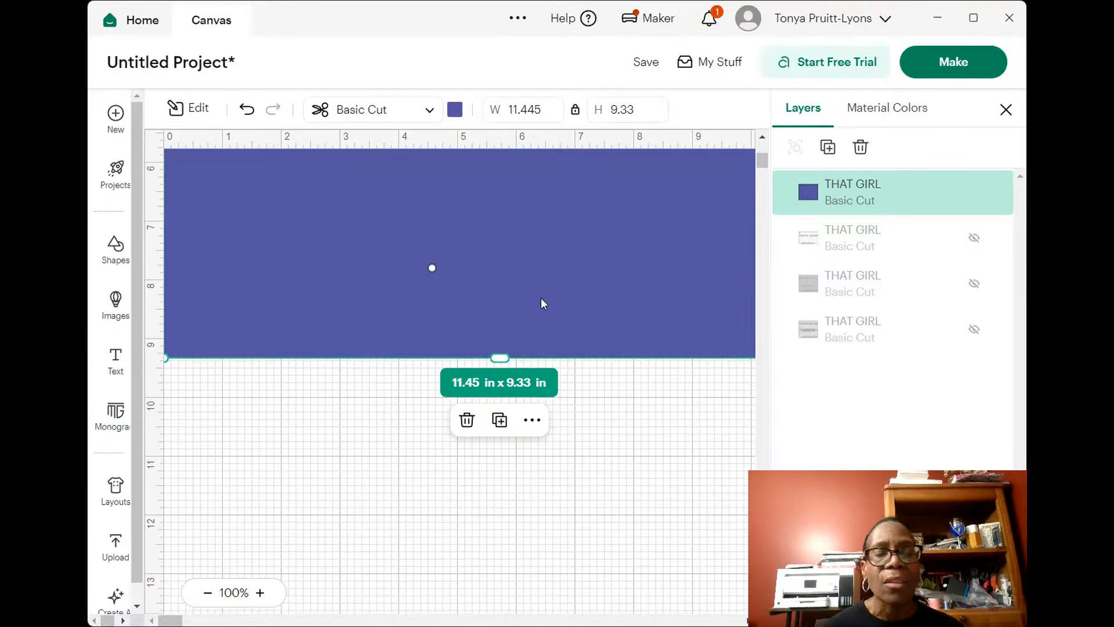
left_click(997, 599)
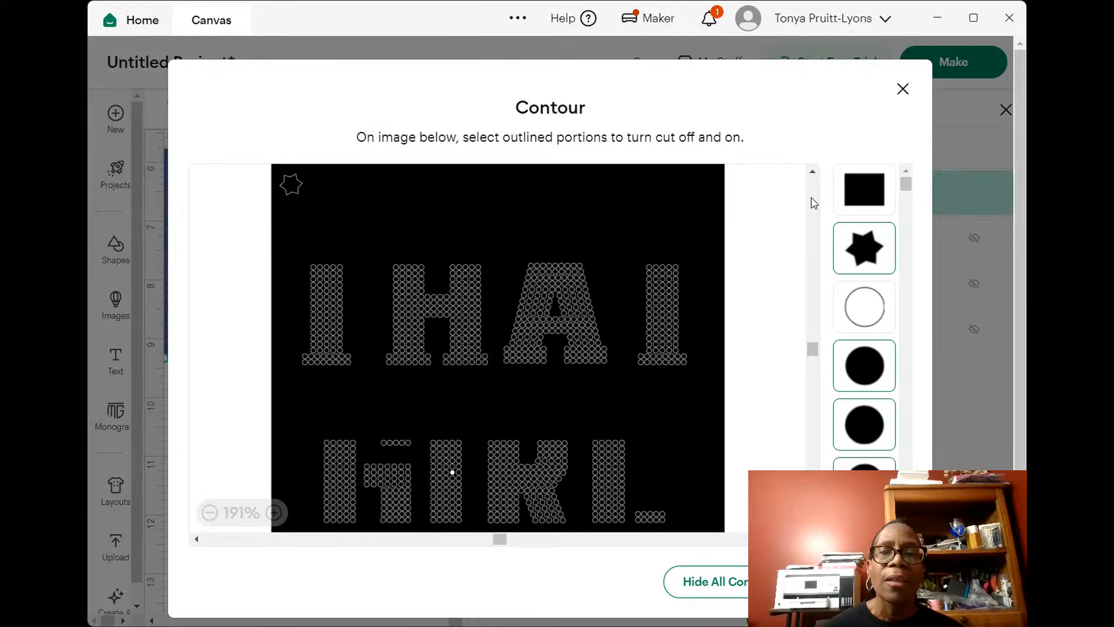
left_click(720, 592)
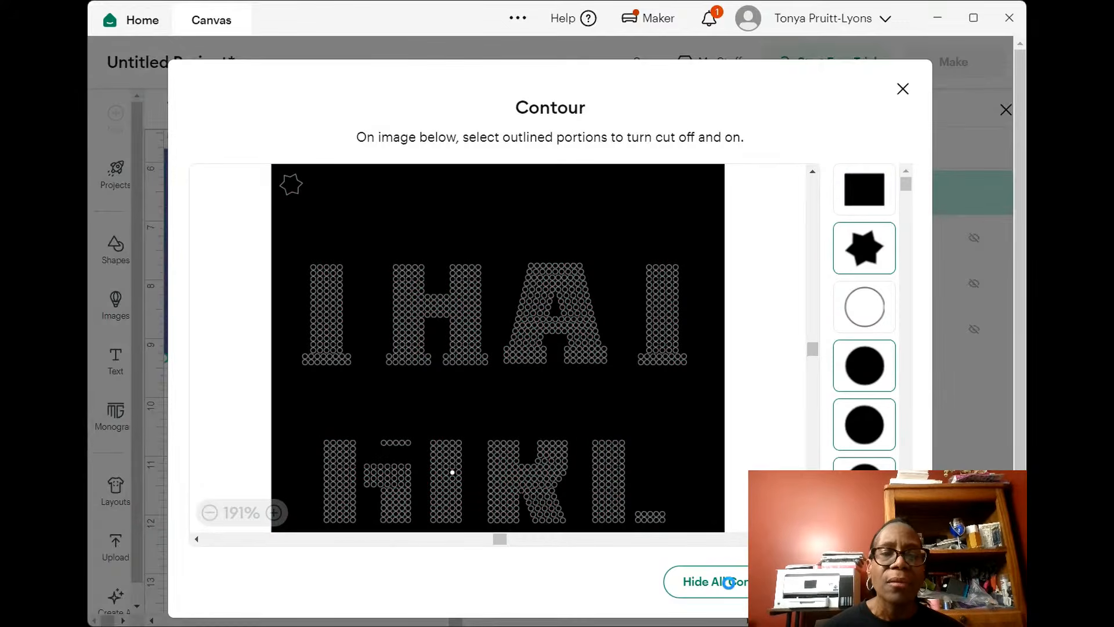
left_click(851, 190)
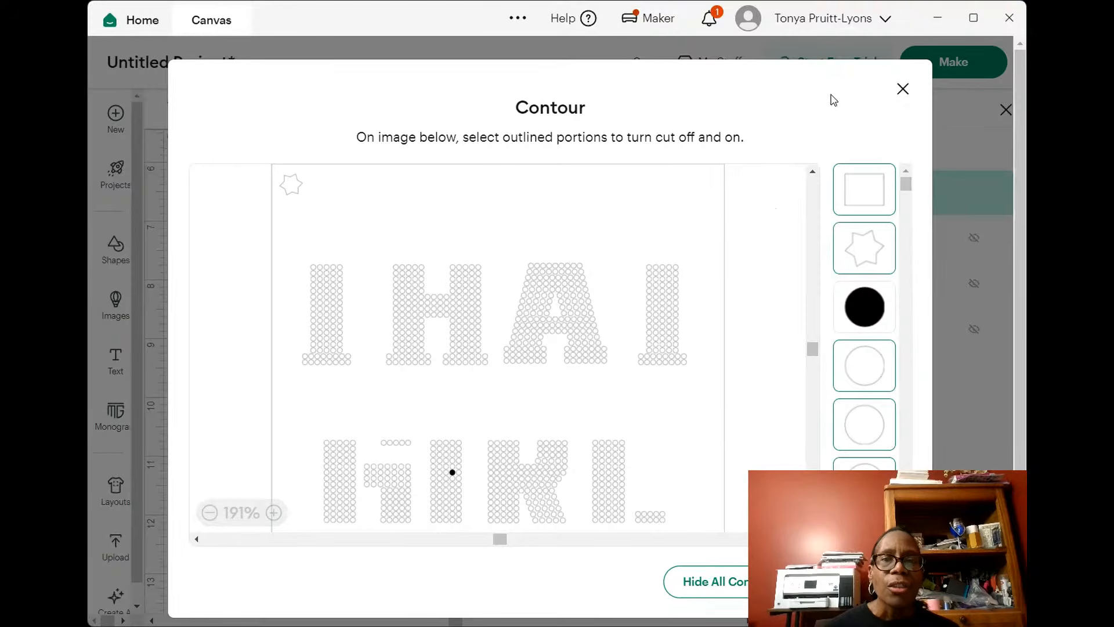
left_click(600, 507)
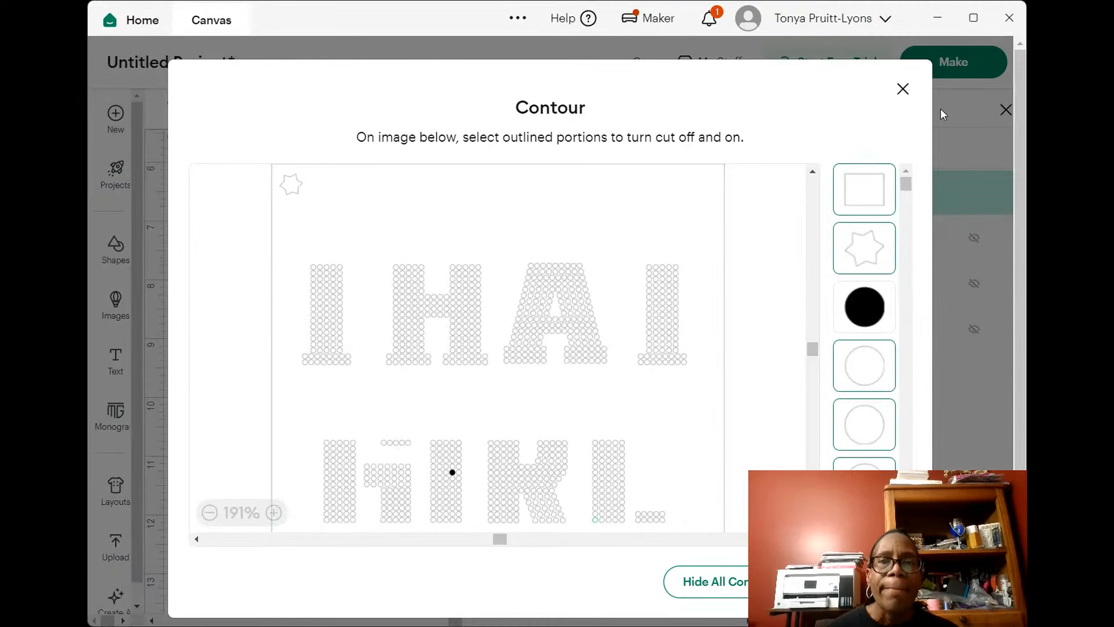
left_click(903, 89)
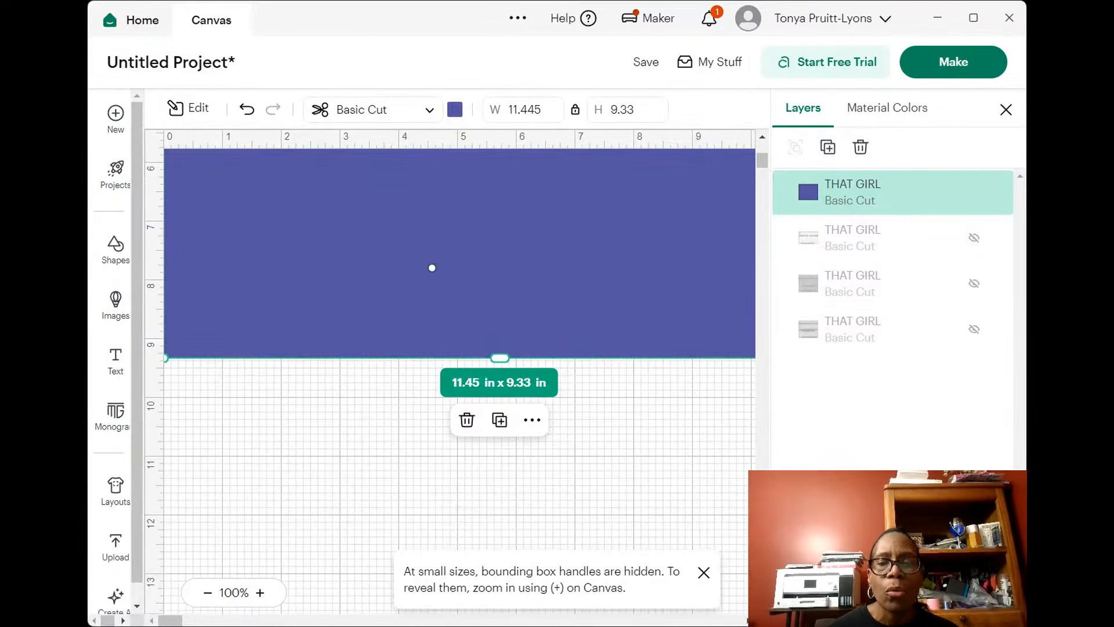
Try to contour the blue layer by hiding its rectangular background around the single rhinestone circle
left_click(994, 601)
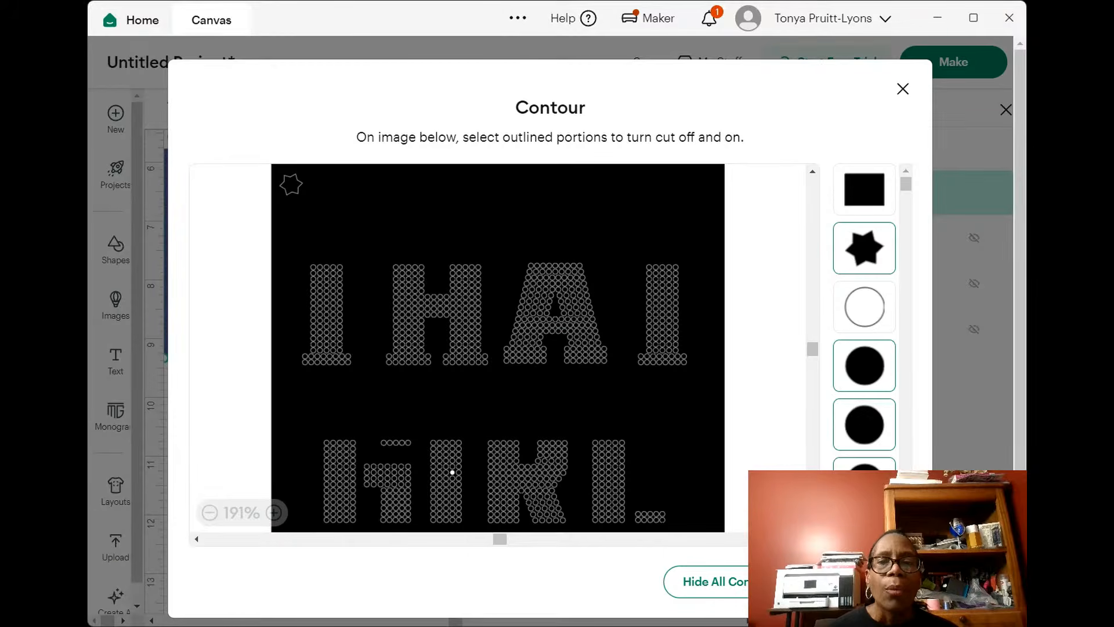
left_click(871, 195)
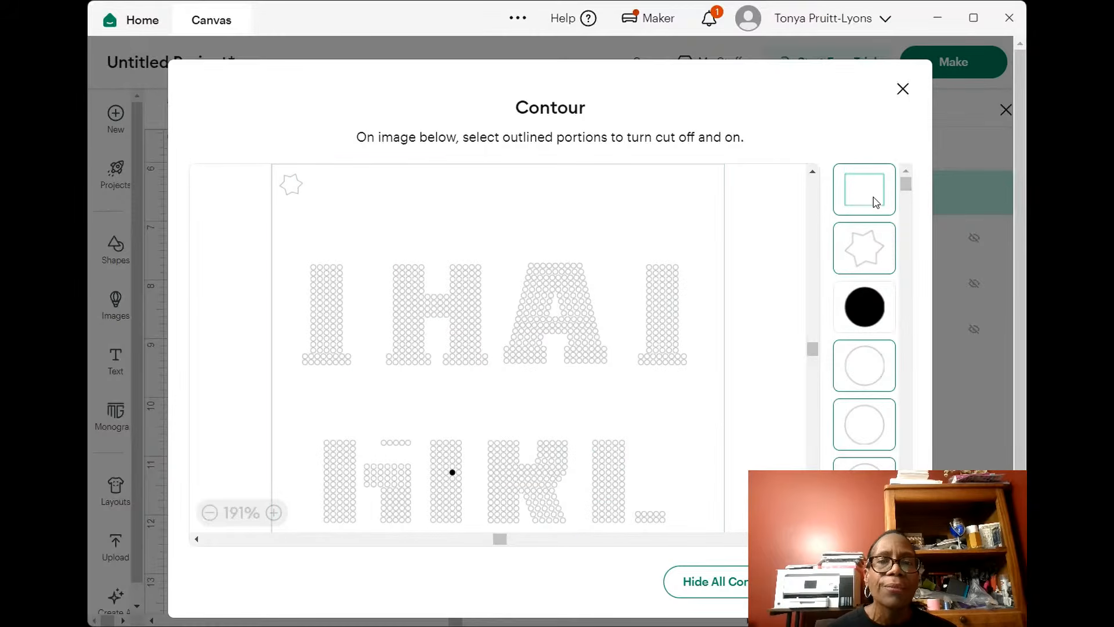
left_click(853, 350)
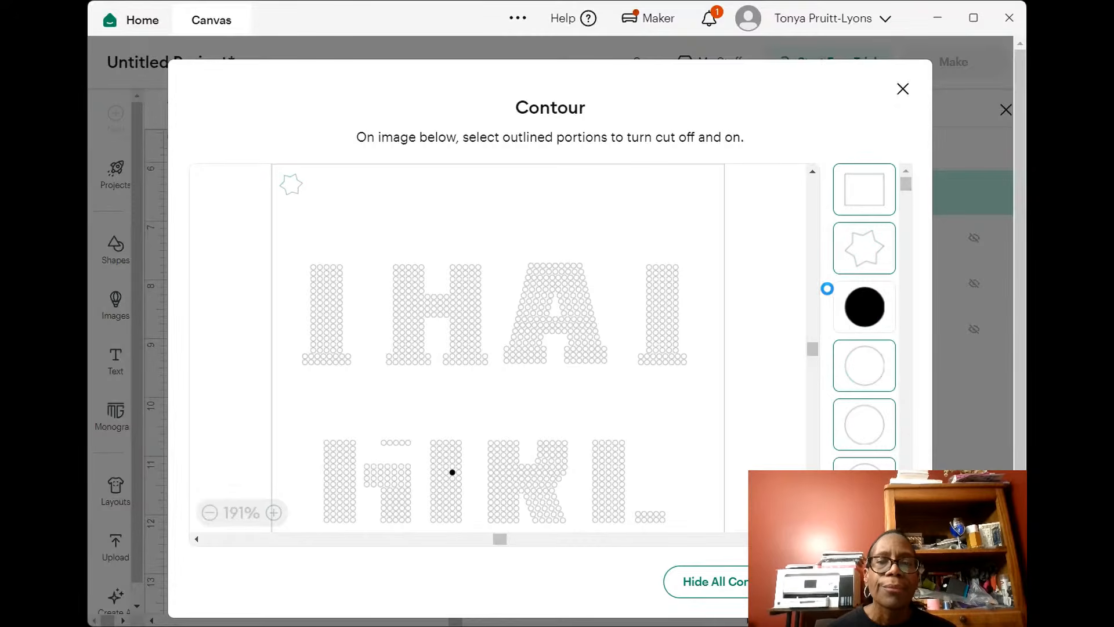
left_click(869, 314)
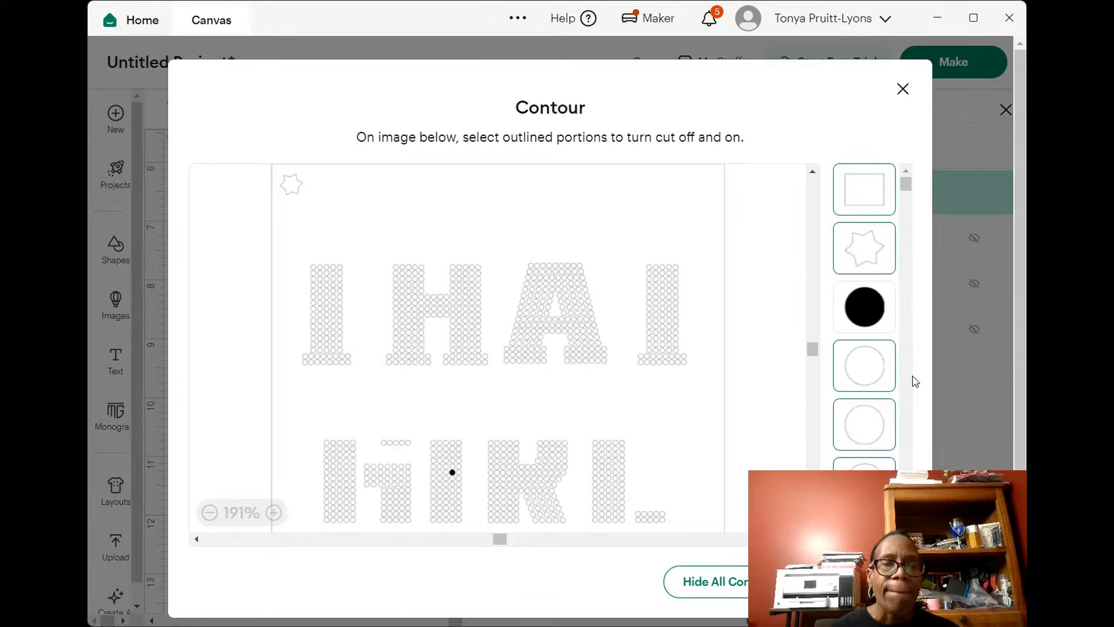
scroll(916, 381, "down", 5)
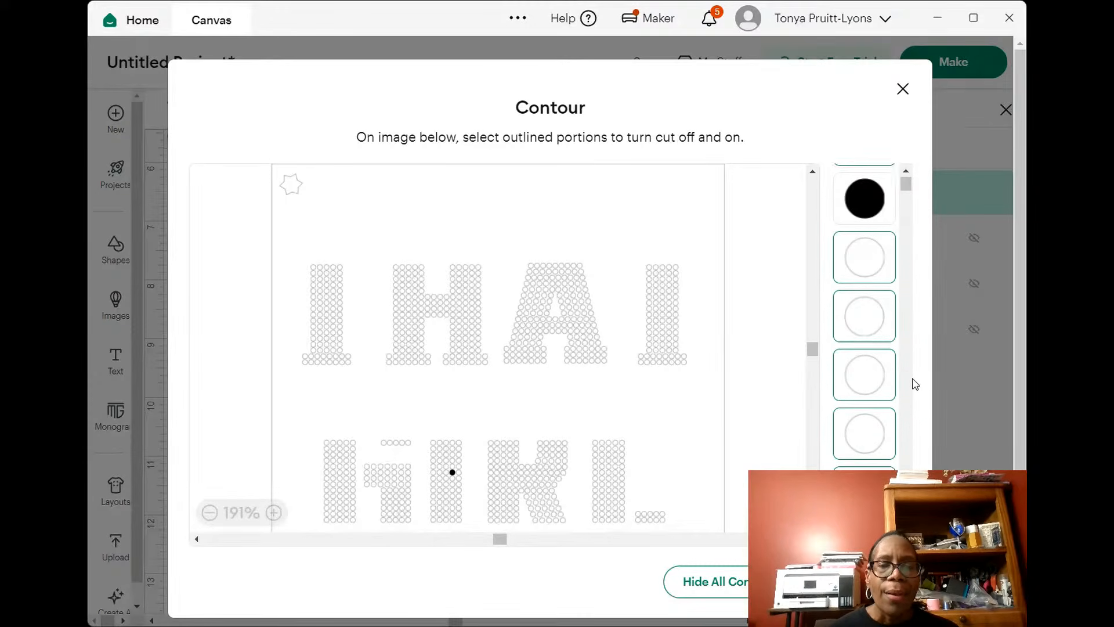
scroll(912, 383, "up", 5)
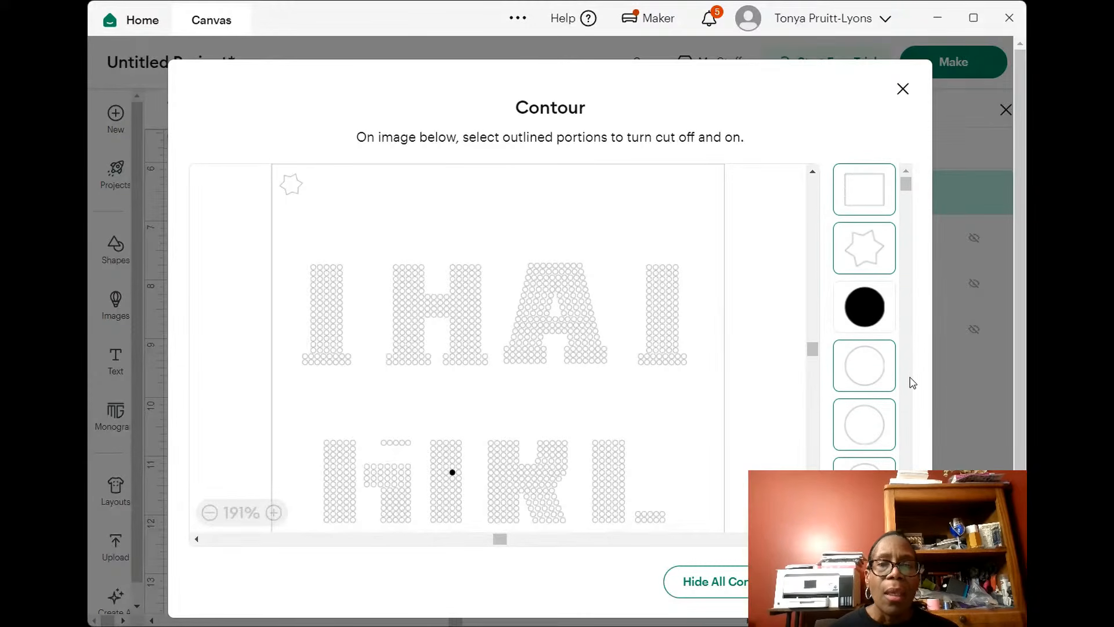
left_click(880, 306)
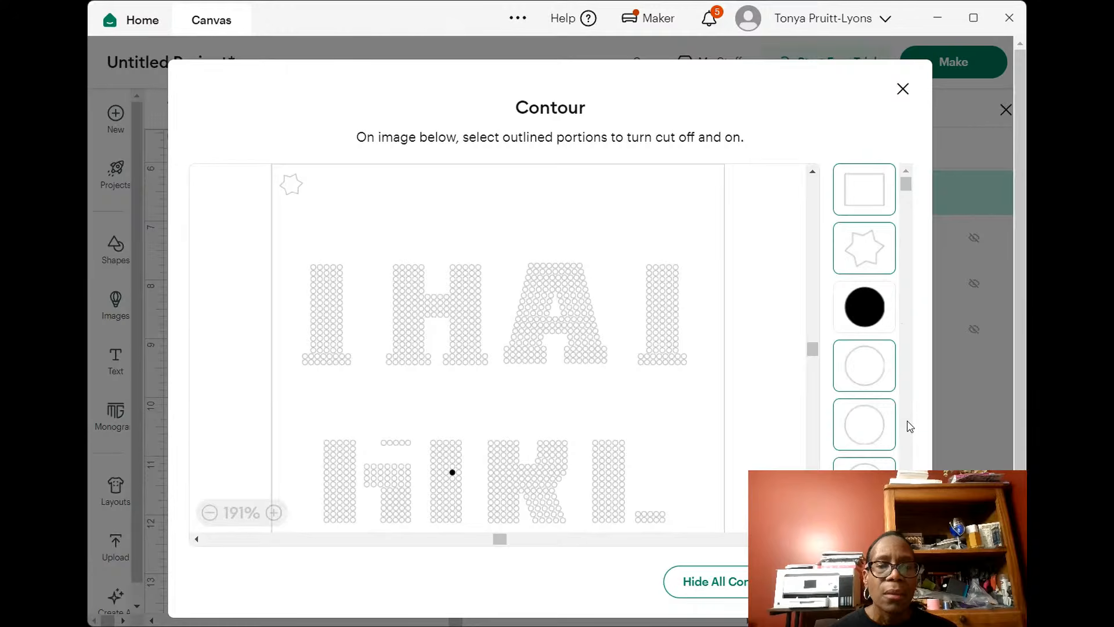
Hide all contours of the blue layer and inspect the resulting shape on the canvas
left_click(734, 585)
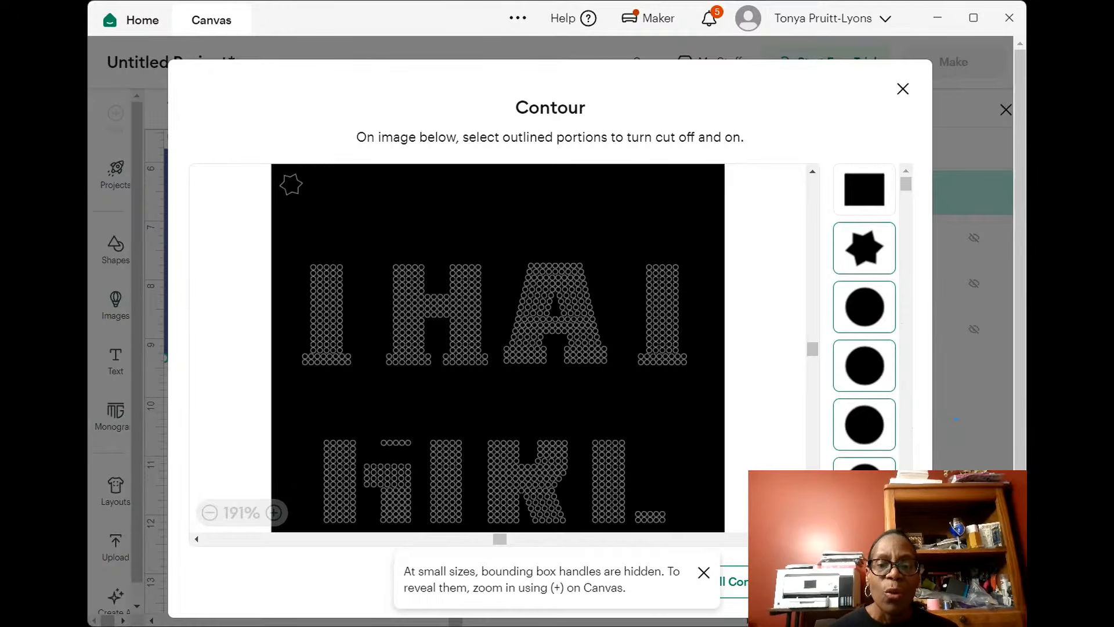
left_click(903, 89)
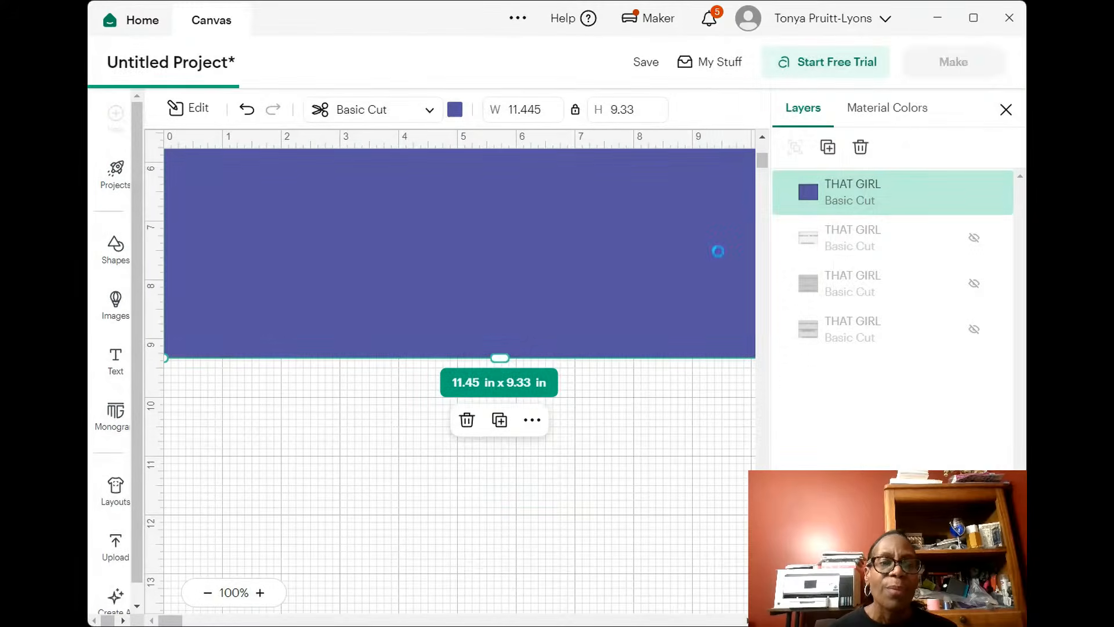
scroll(643, 320, "up", 6)
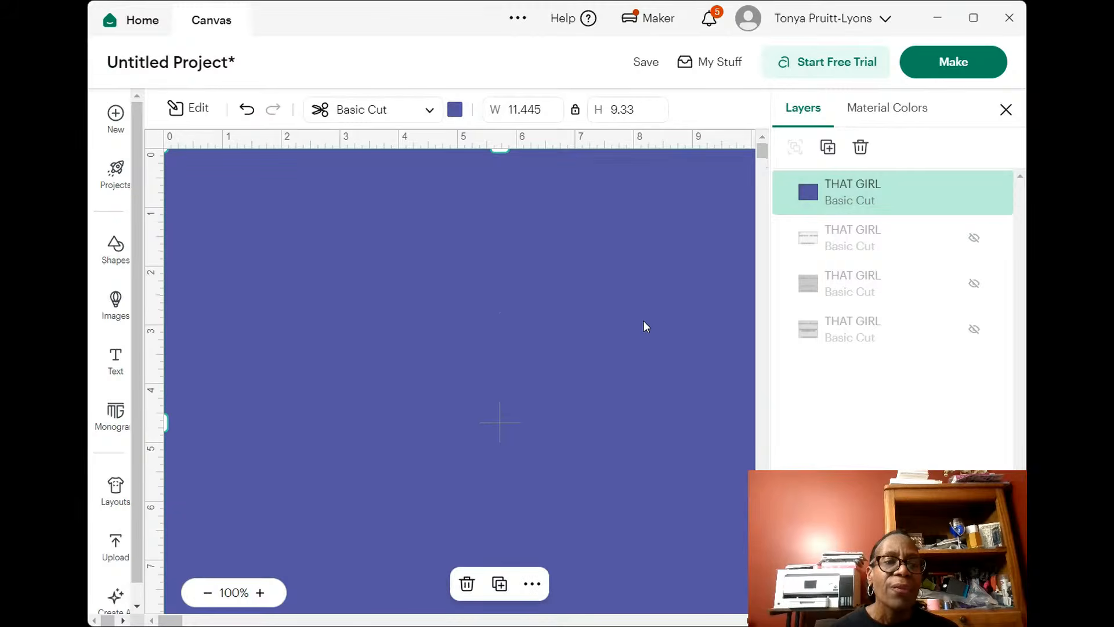
scroll(650, 389, "down", 4)
scroll(650, 388, "up", 2)
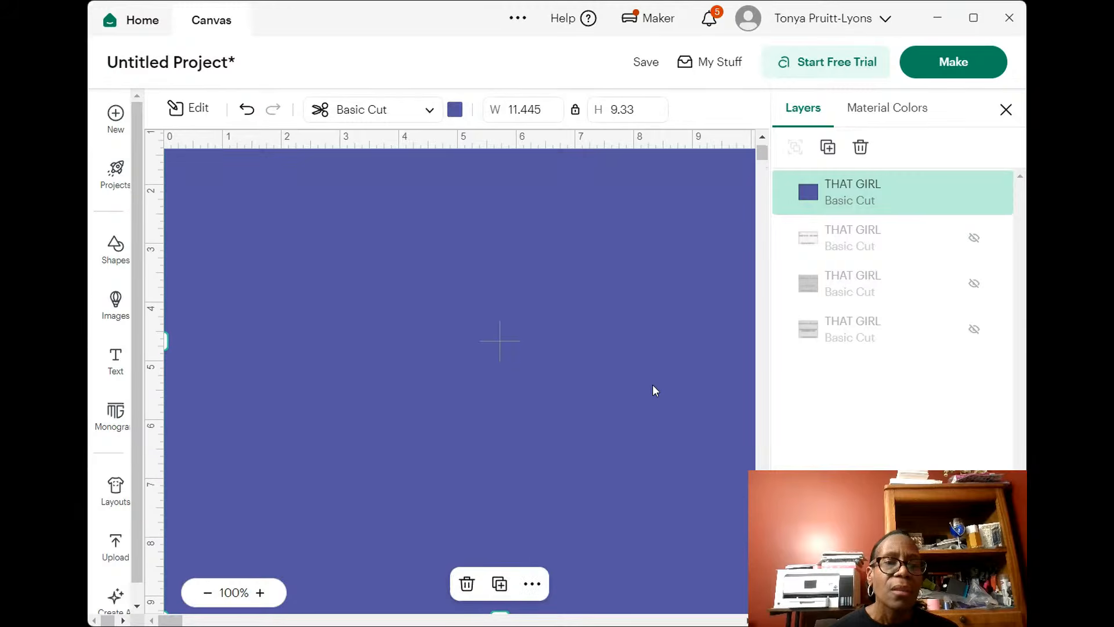
scroll(653, 383, "up", 1)
scroll(652, 376, "down", 3)
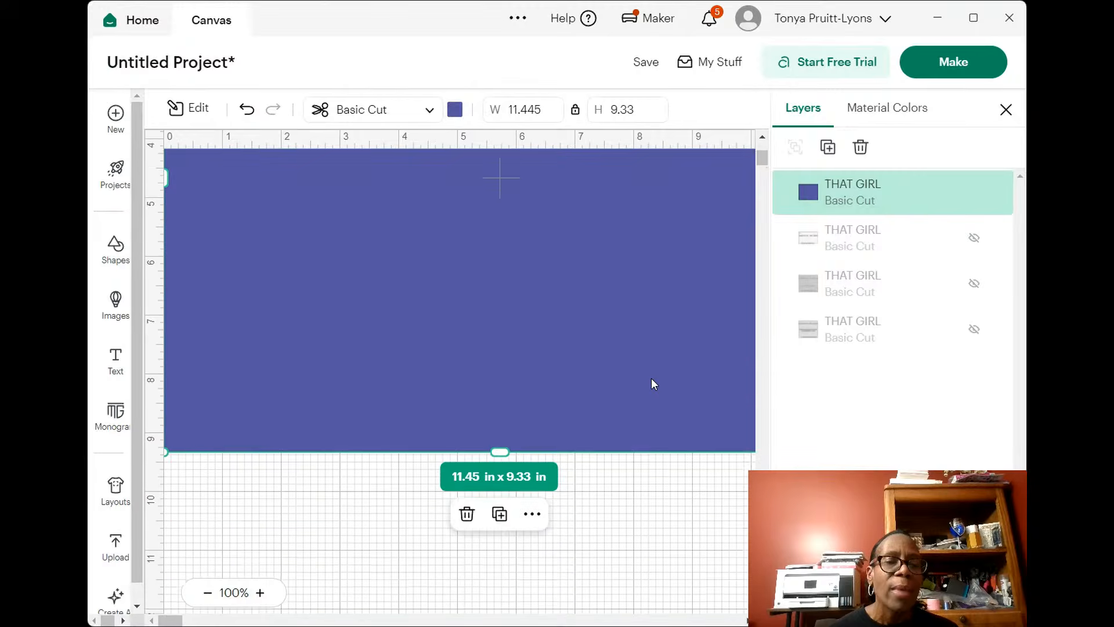
scroll(651, 378, "down", 2)
scroll(651, 377, "up", 5)
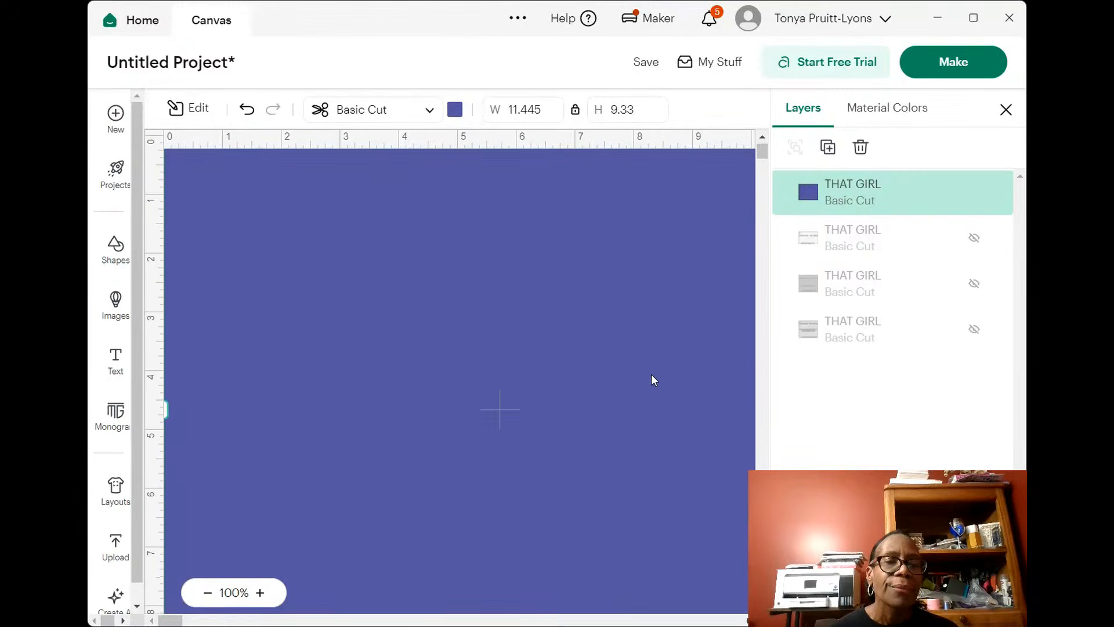
scroll(653, 378, "up", 1)
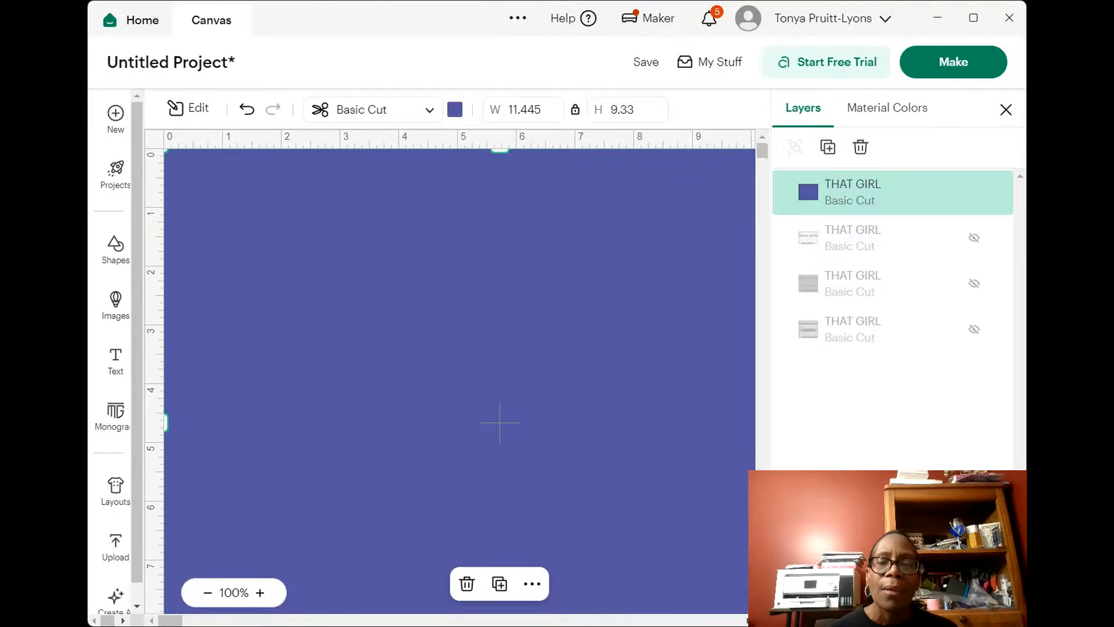
Show all contours of the blue layer again, bringing back the star and every rhinestone circle
left_click(990, 595)
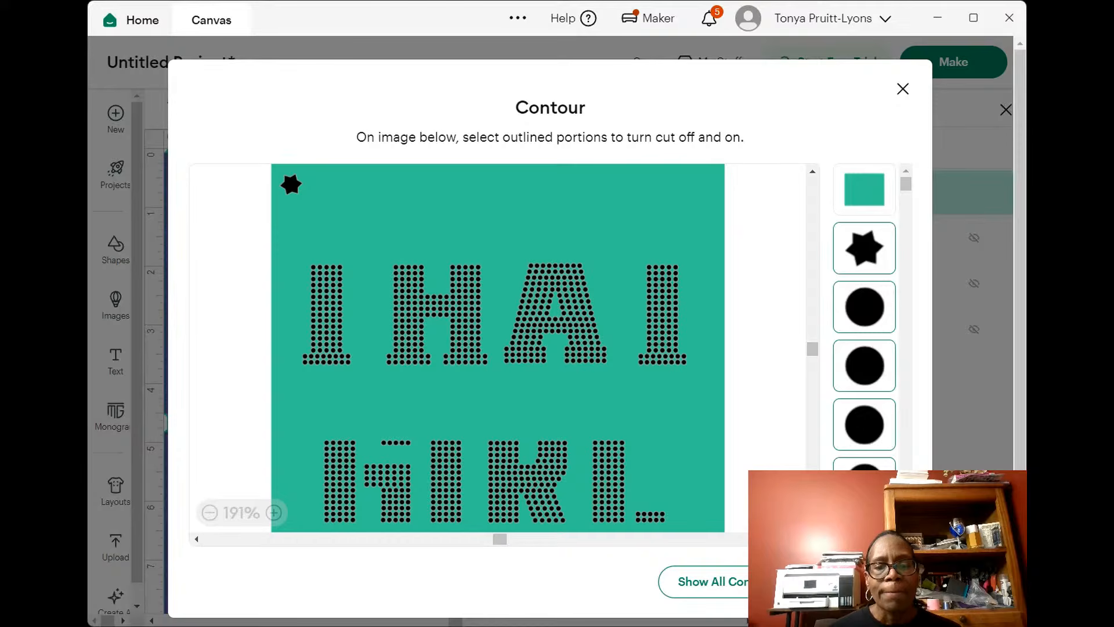
left_click(743, 582)
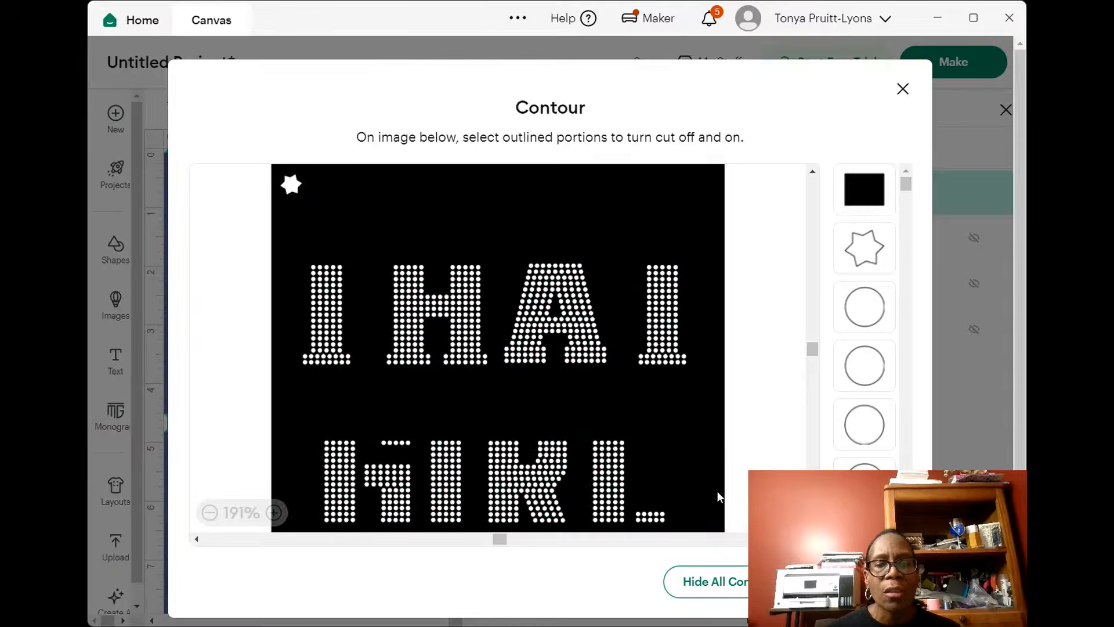
left_click(865, 582)
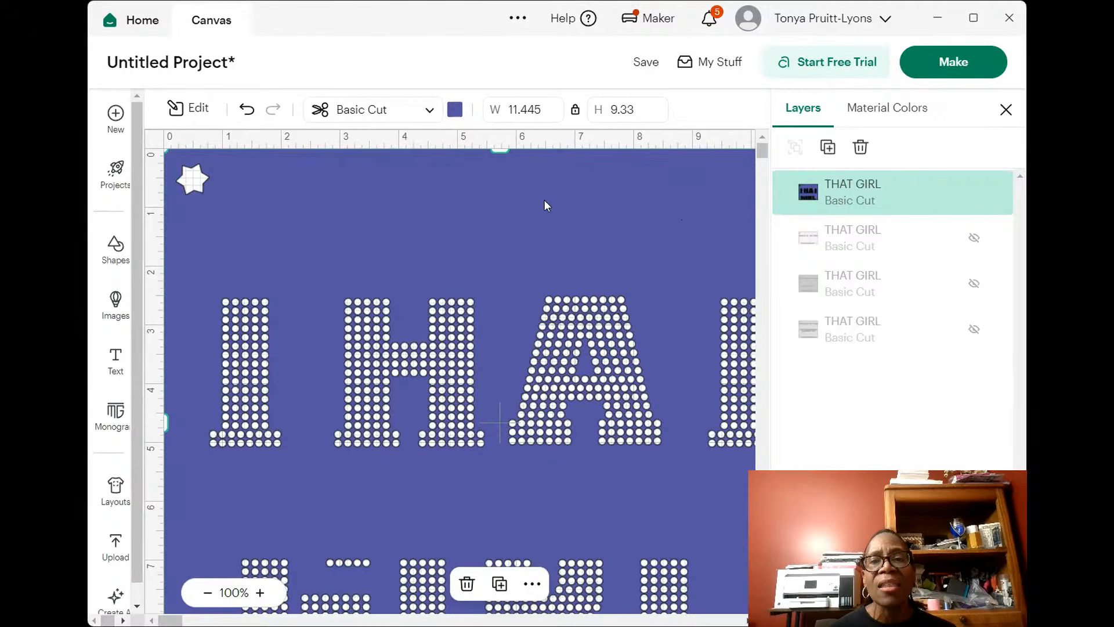
Send the blue template to mat preparation, saving the project as Untitled - Blank Canvas - 1 in the Dominos collection, and review the mat preview
left_click(955, 63)
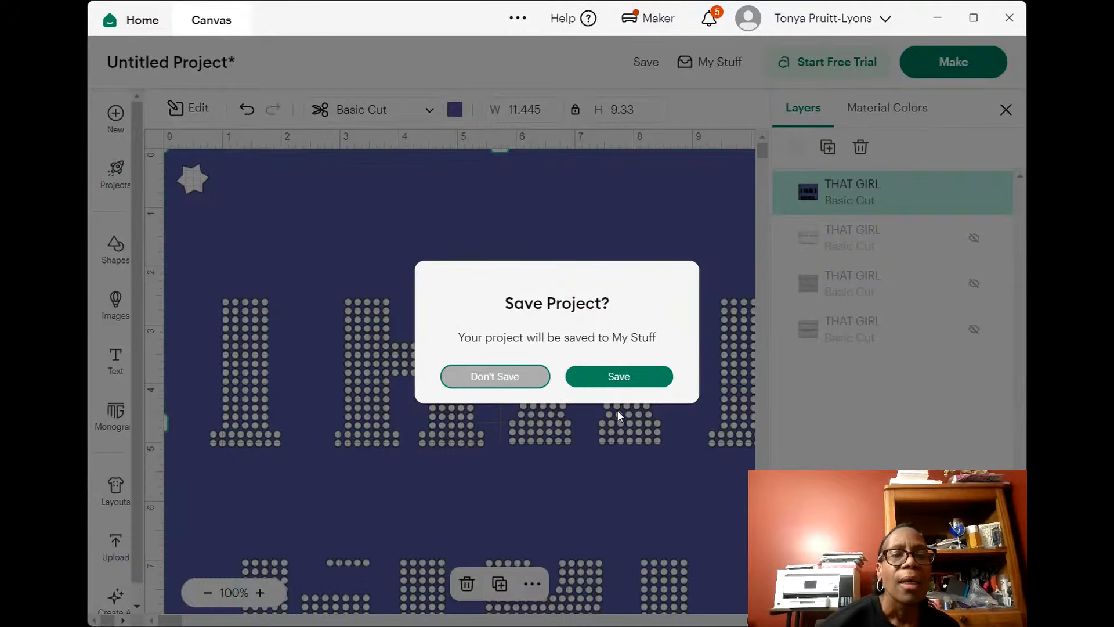
left_click(611, 384)
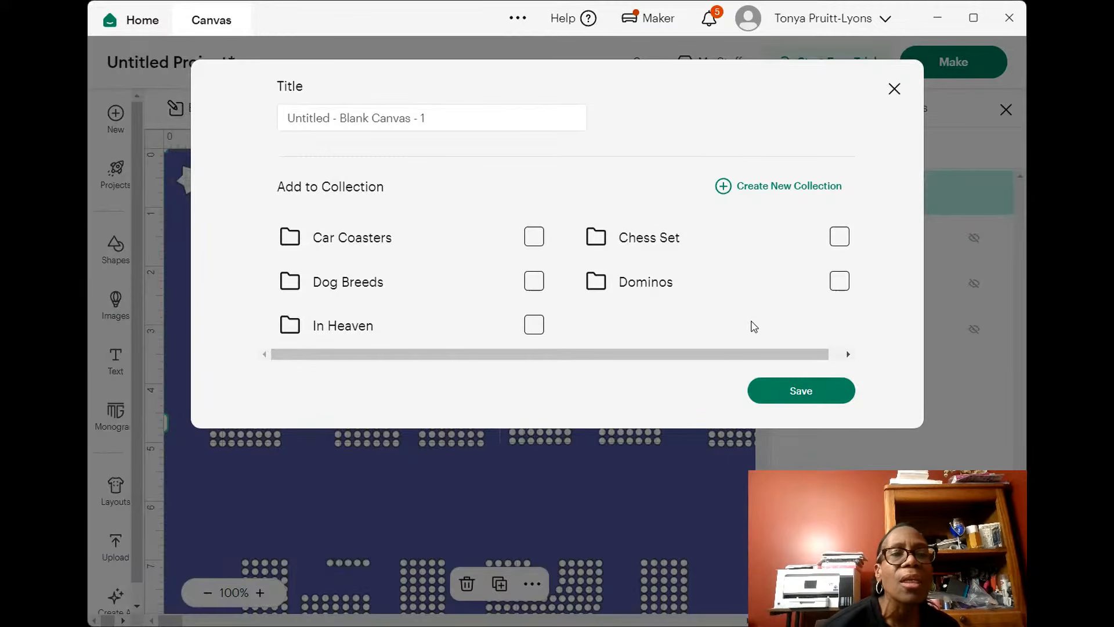
left_click(839, 281)
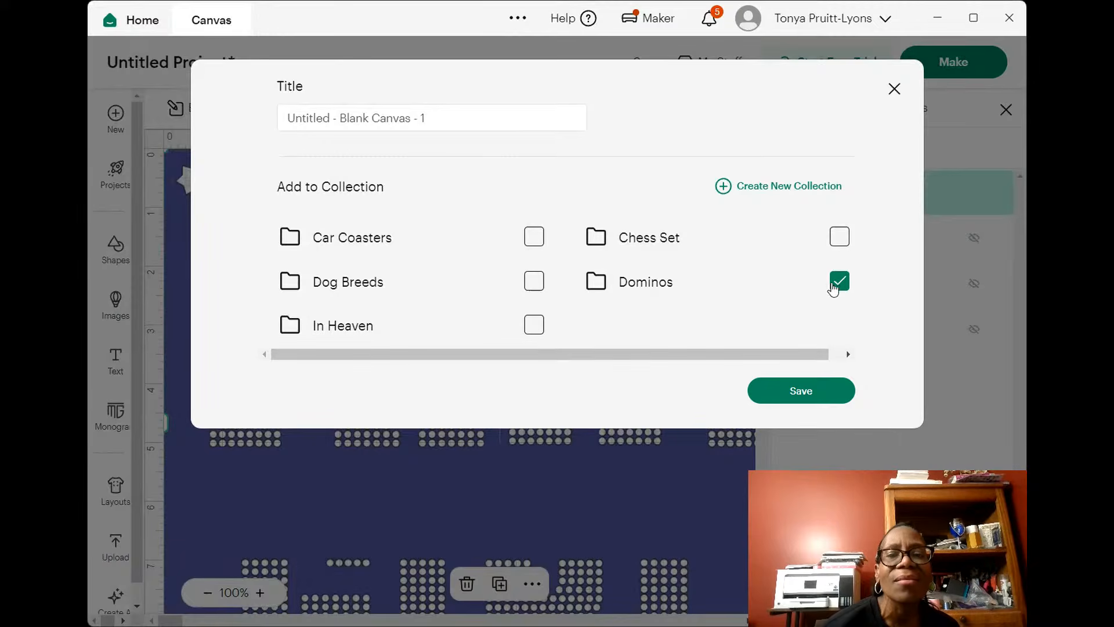
left_click(800, 389)
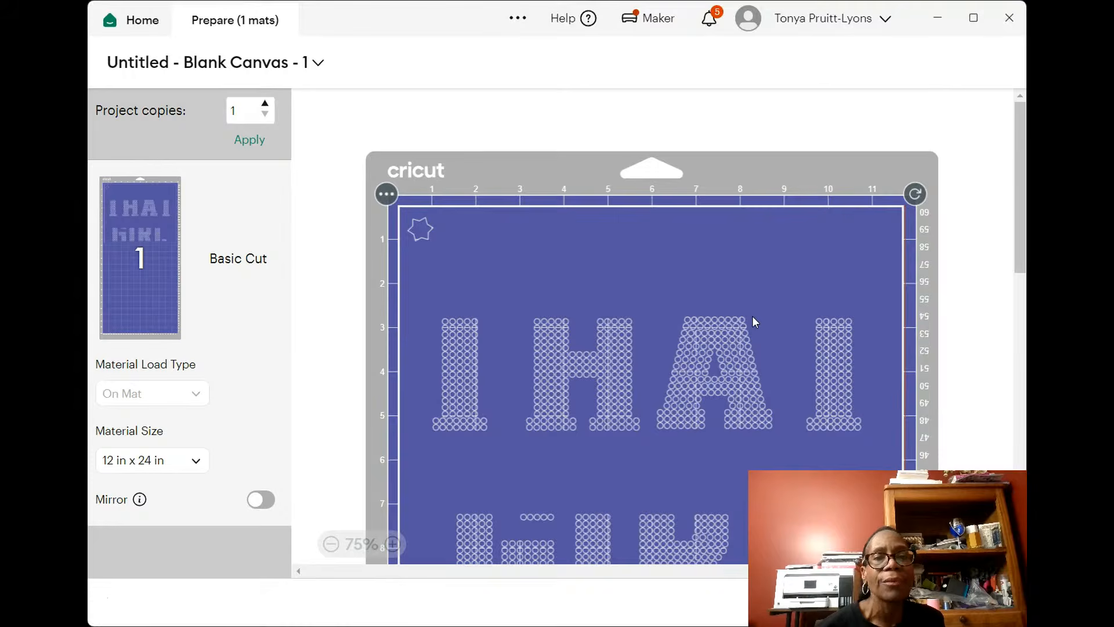
scroll(753, 318, "down", 3)
scroll(753, 320, "up", 2)
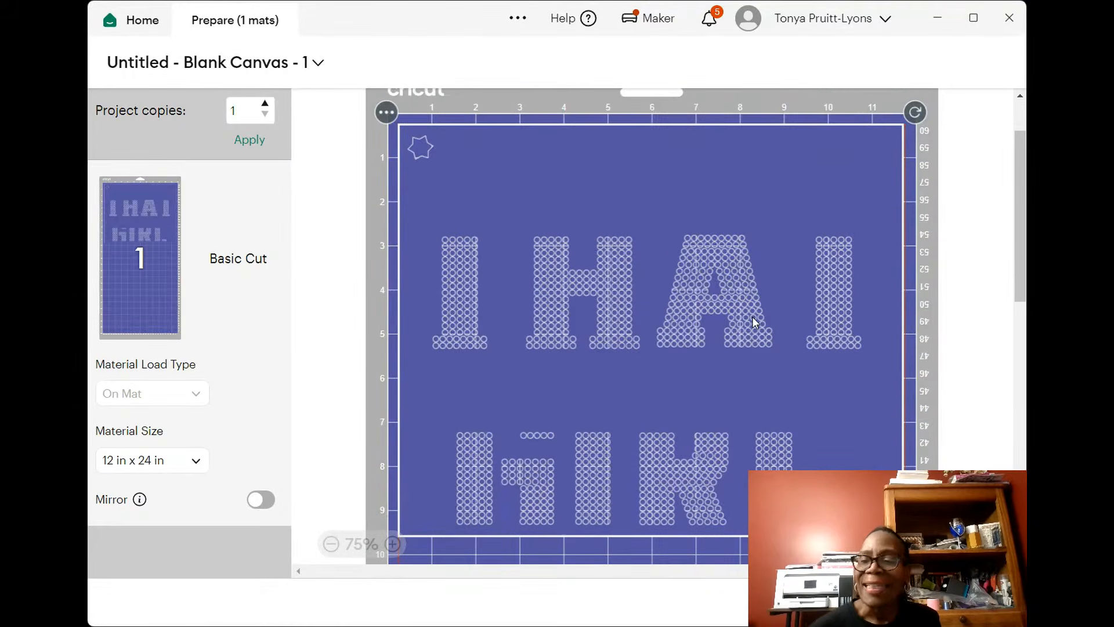